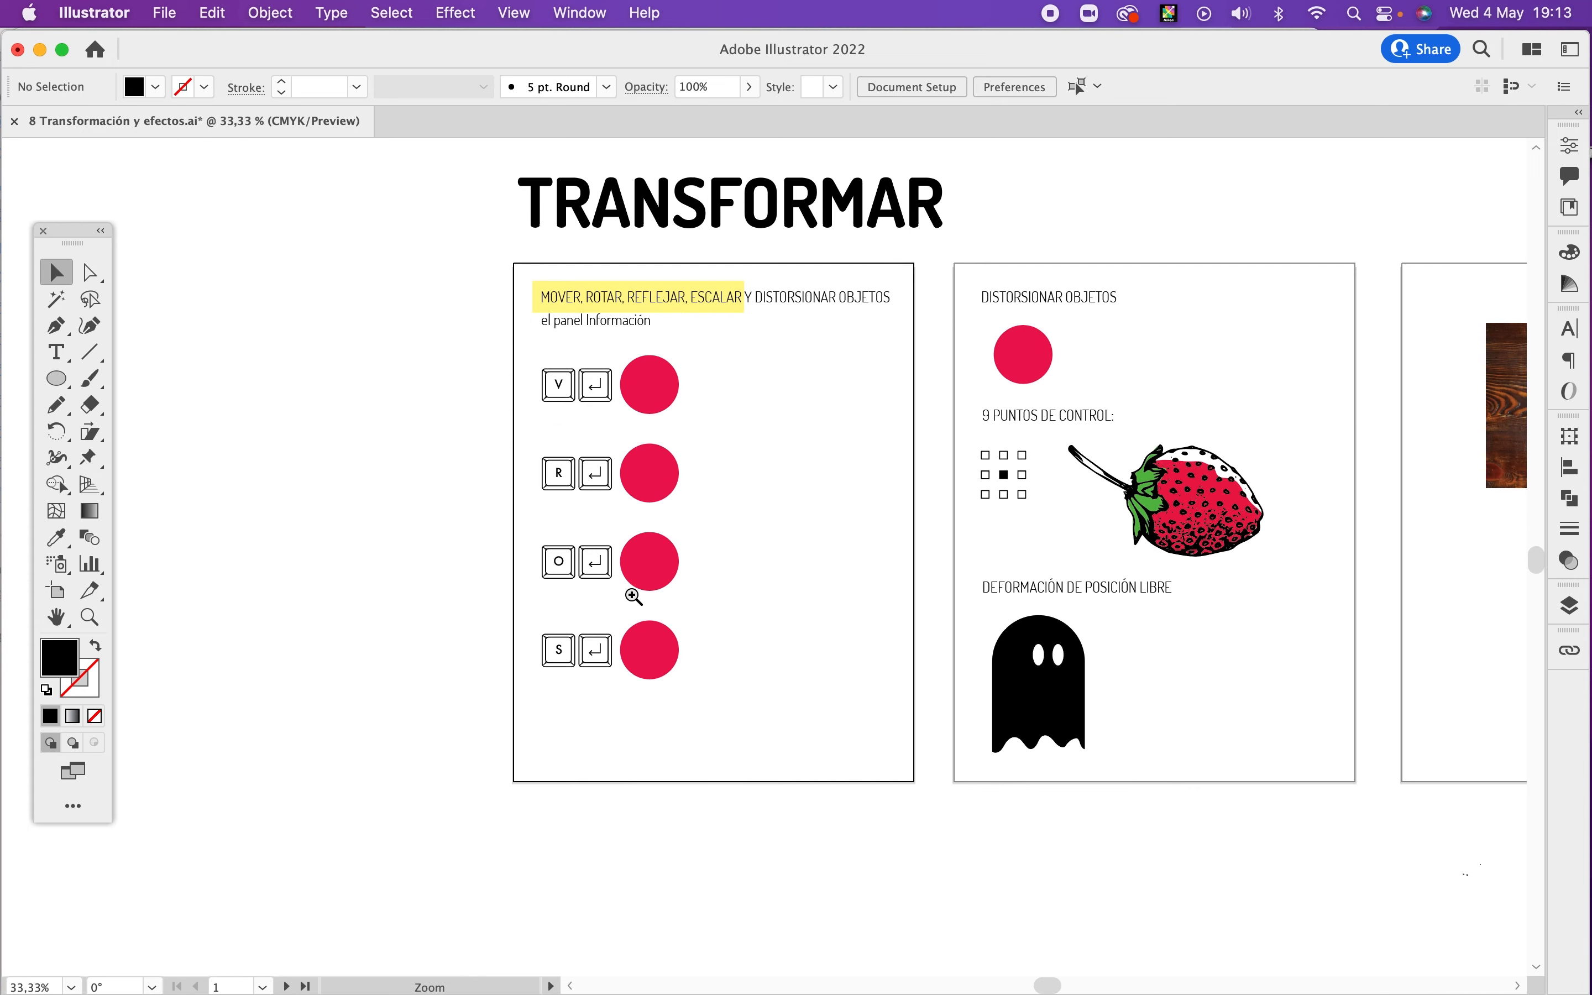
Step: Examine the transform tool groups containing Shear and Puppet Warp, and the options offered for transforming objects numerically
left_click(804, 442, "super")
scroll(756, 485, "down", 2)
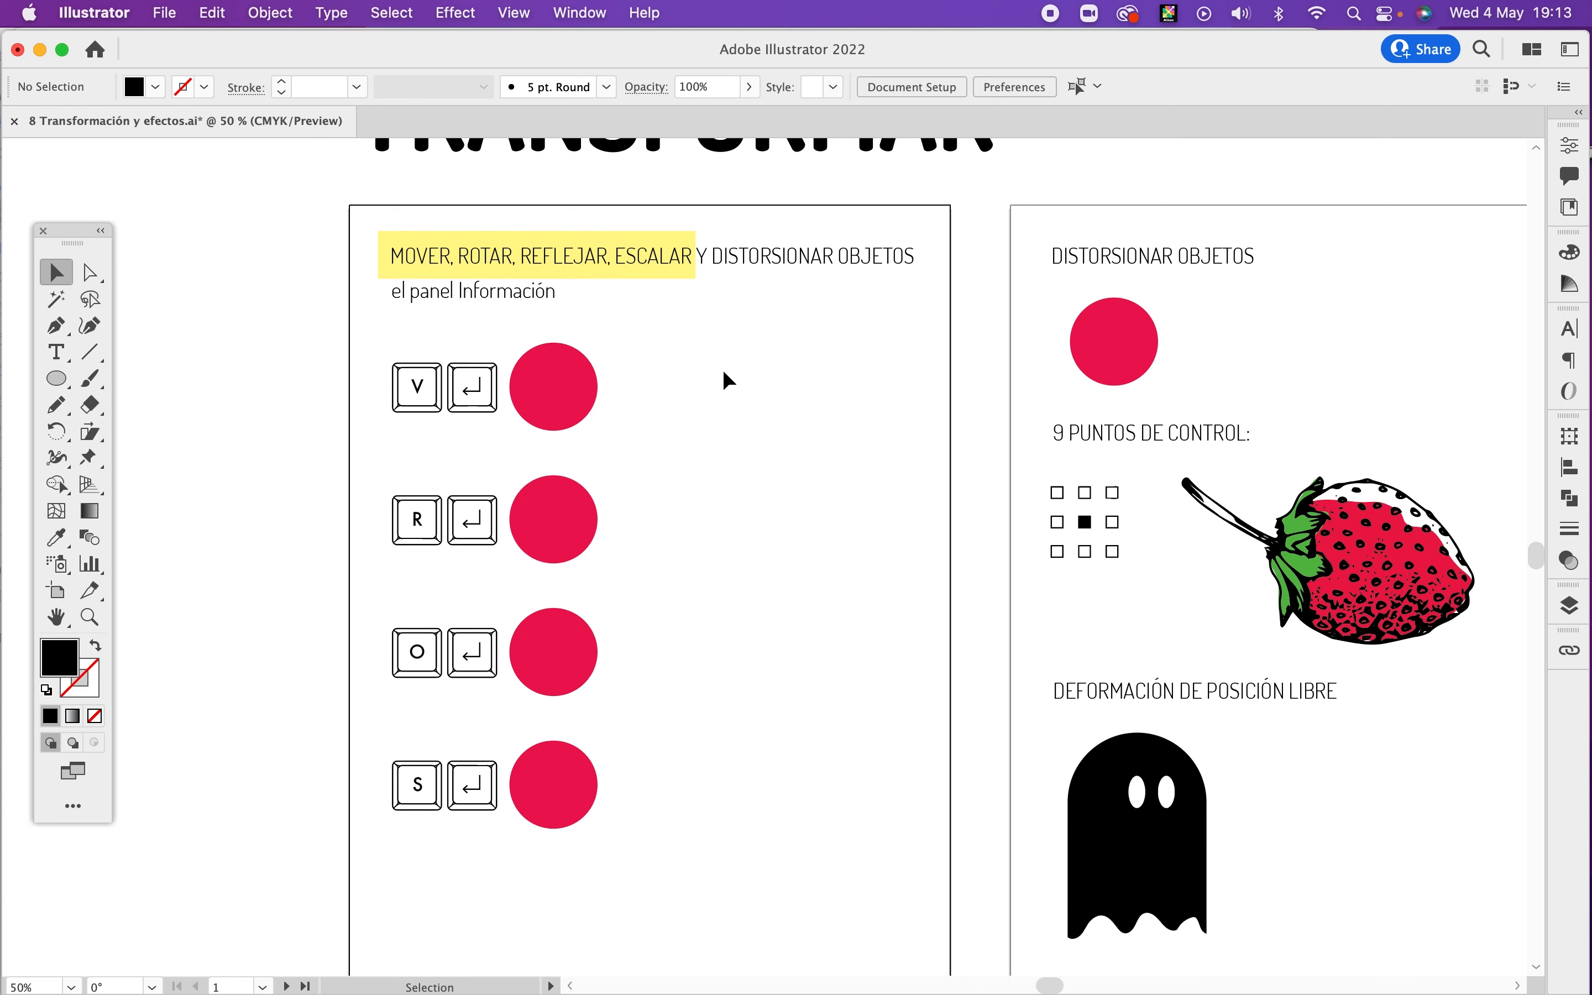
left_click_drag(90, 435, 170, 380)
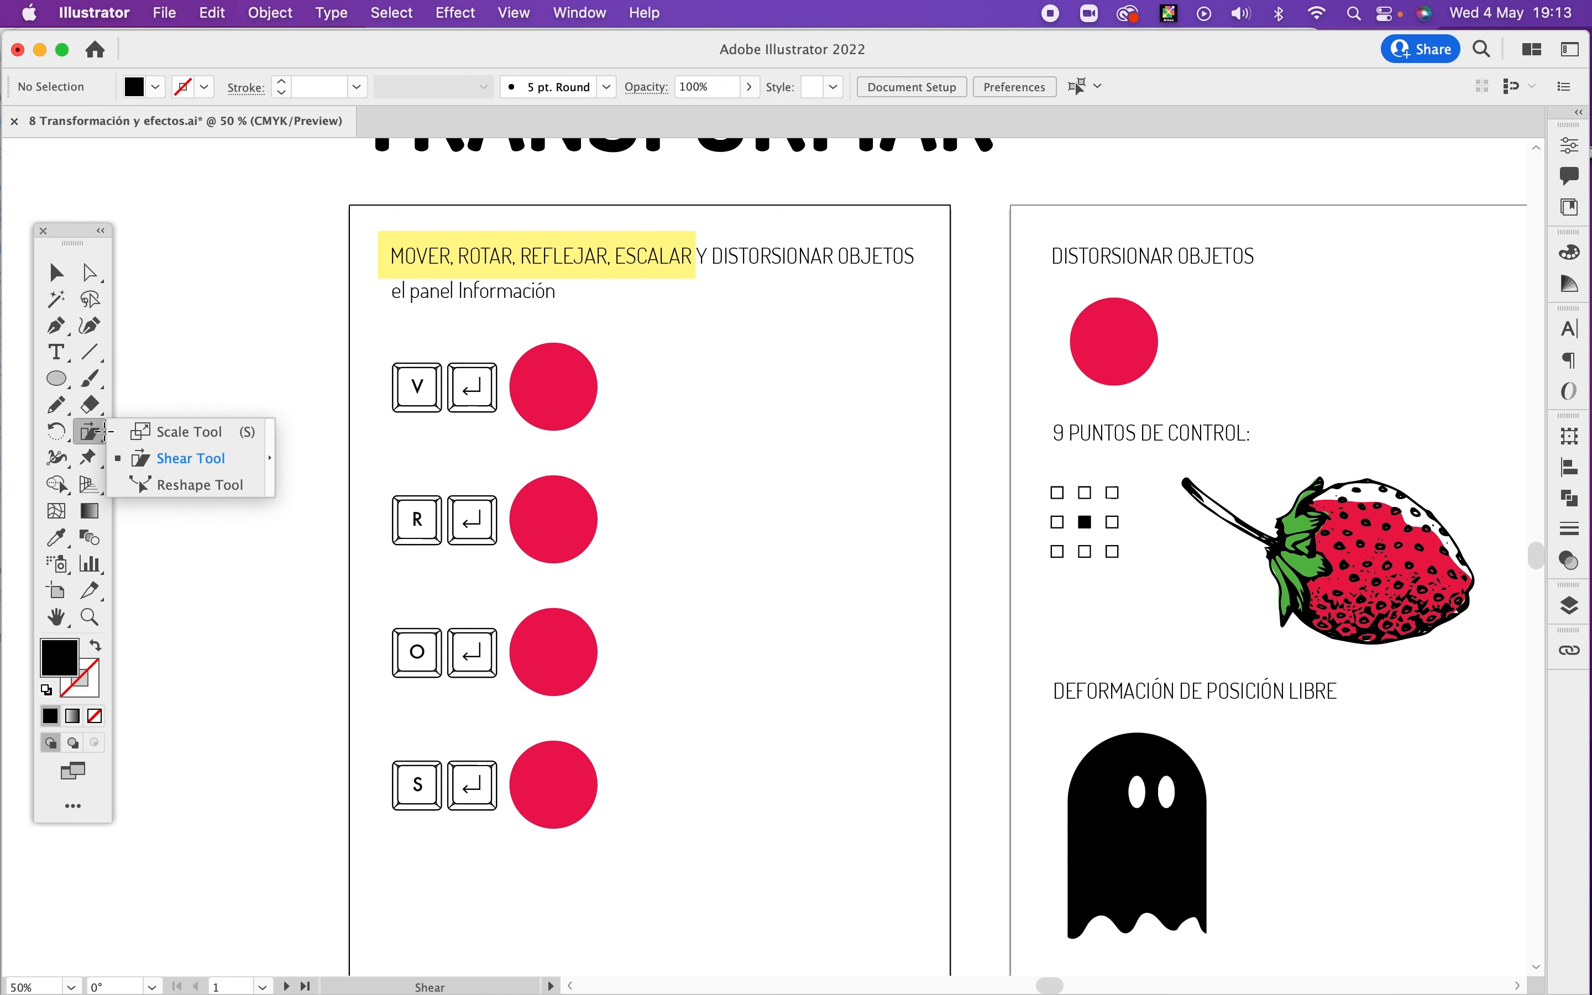
left_click_drag(89, 458, 211, 362)
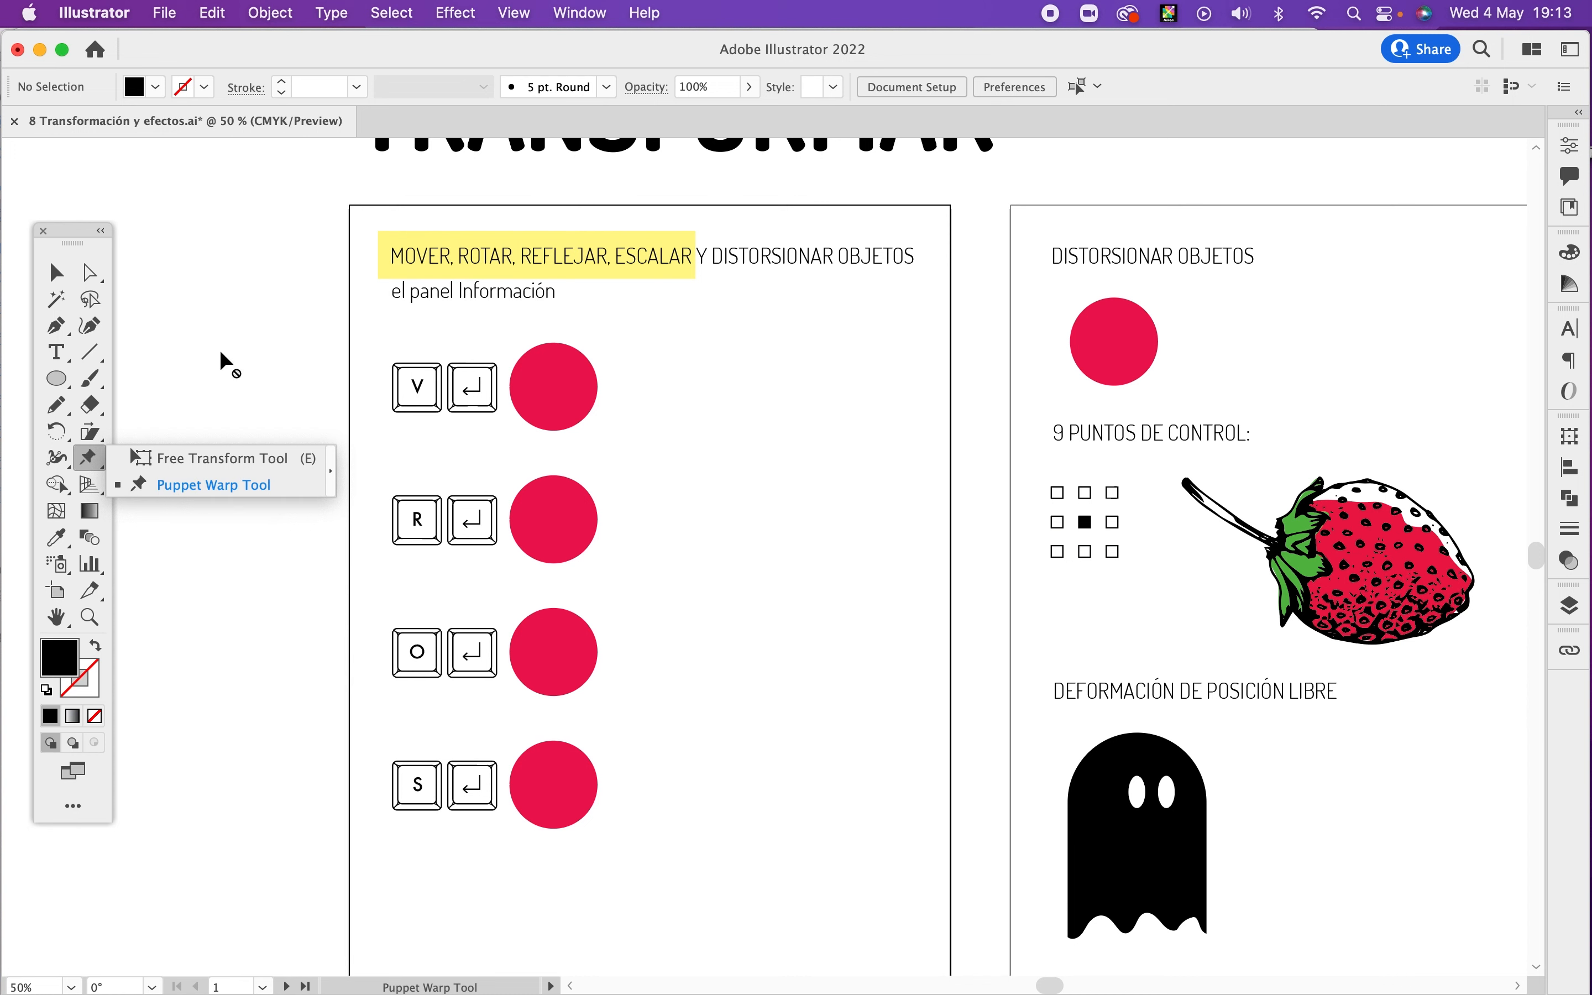
left_click(56, 271)
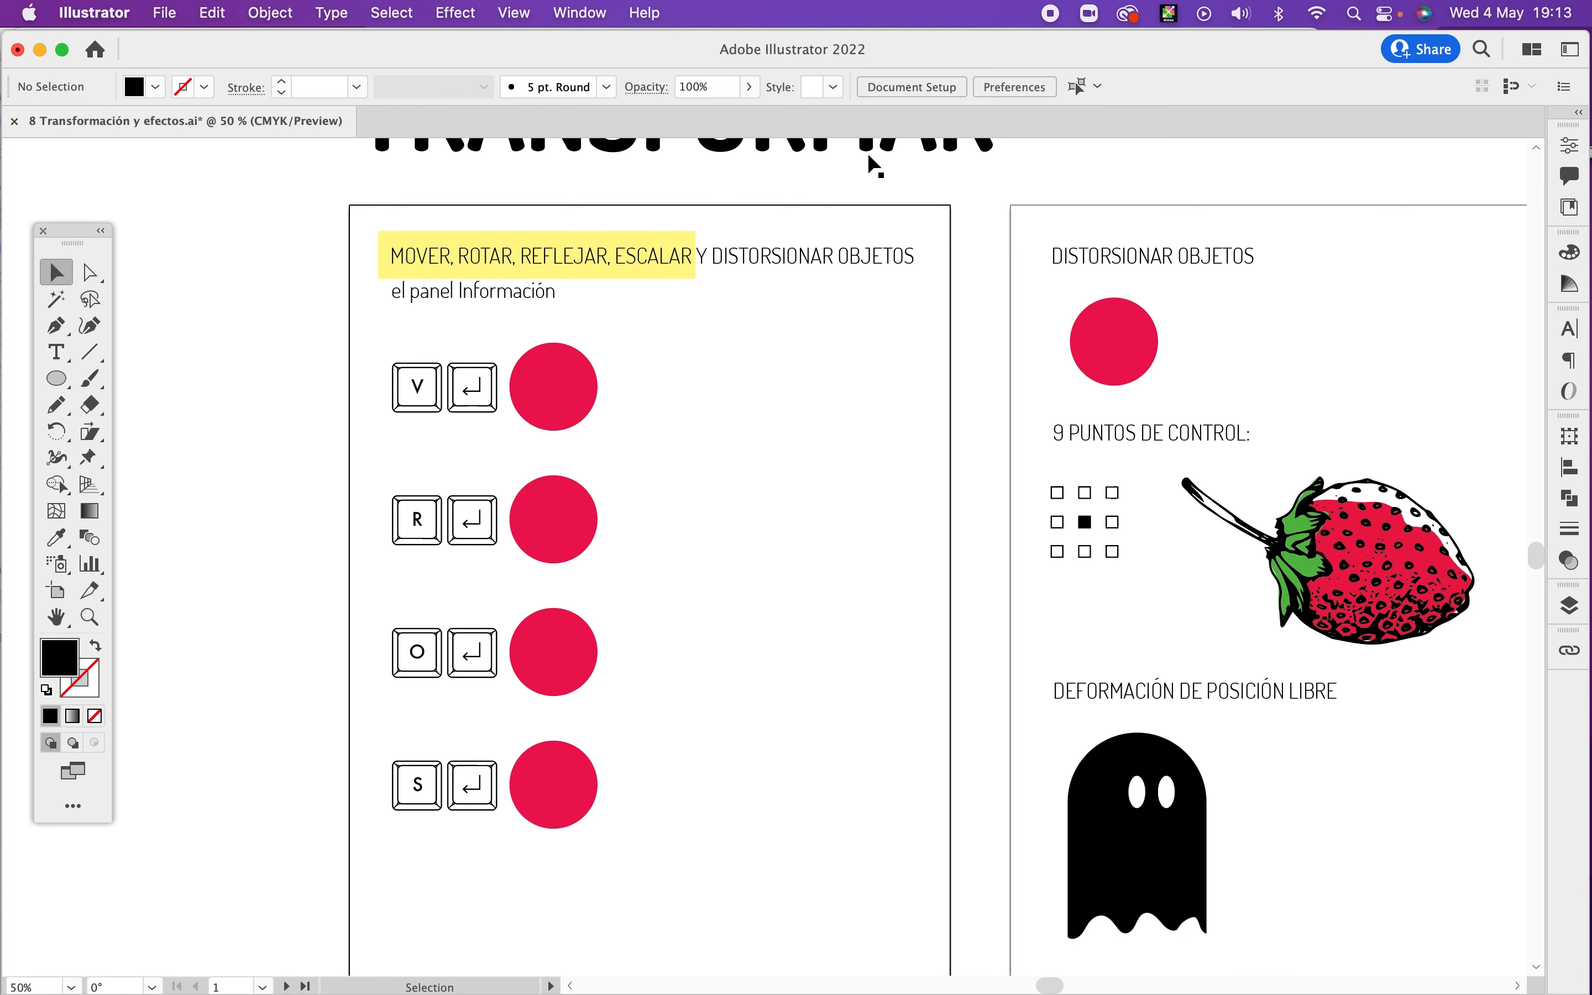
left_click(1570, 433)
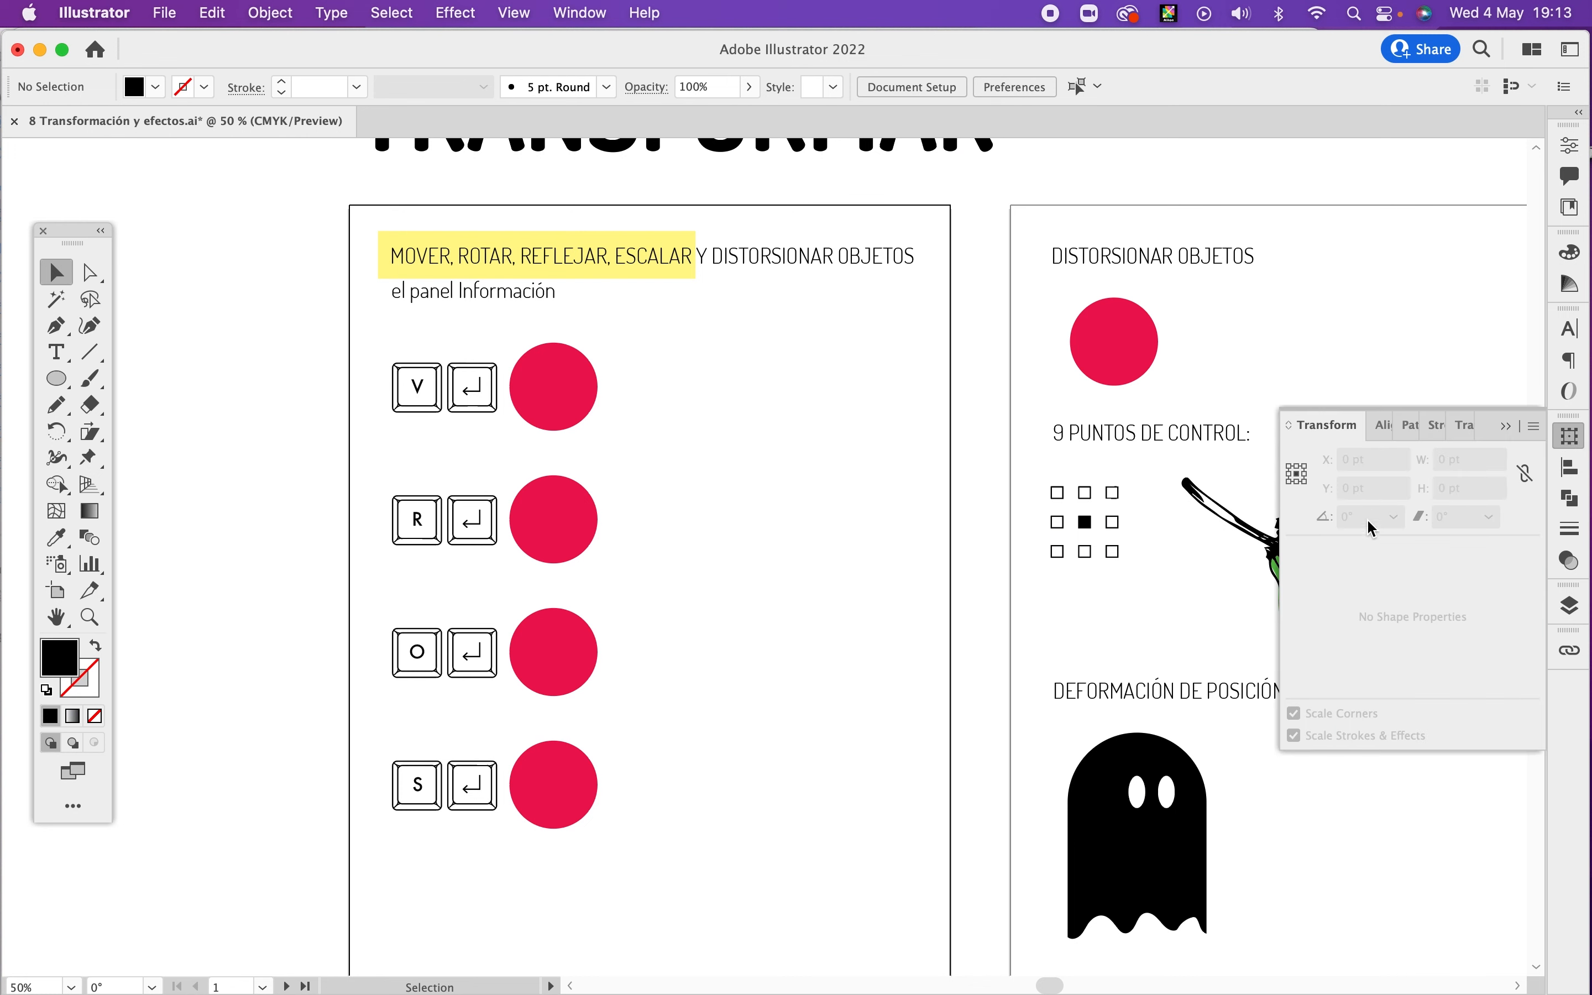
left_click(1506, 427)
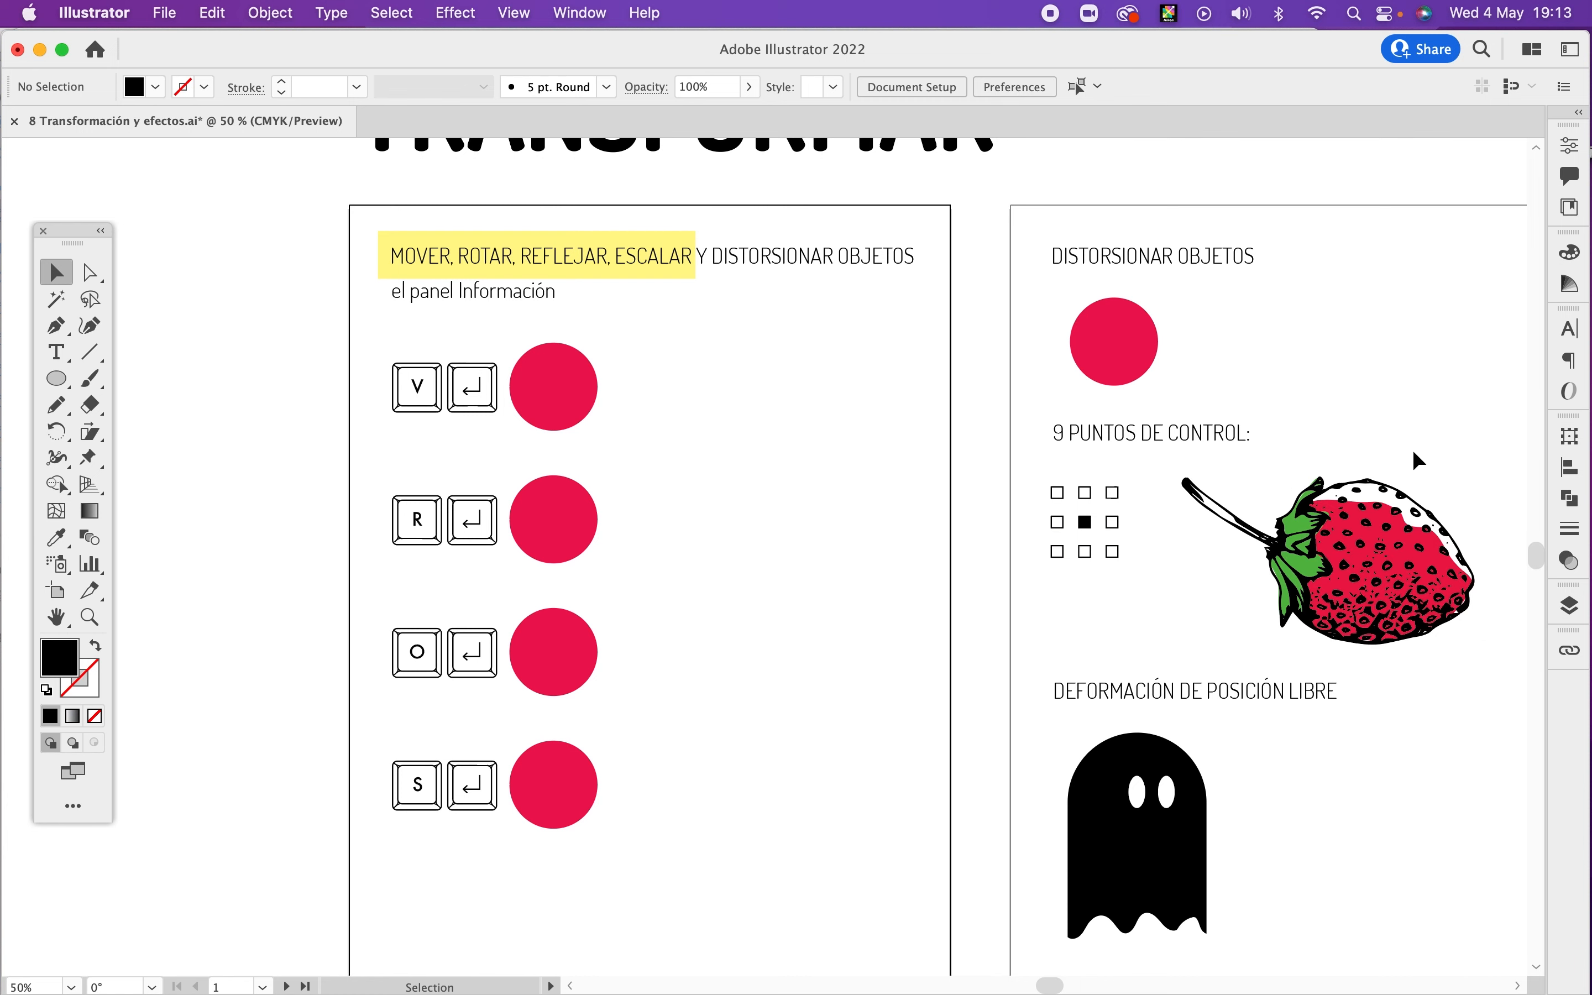
Step: Examine which Transform commands are available with nothing selected and with the red circle beside the V key selected
left_click(267, 14)
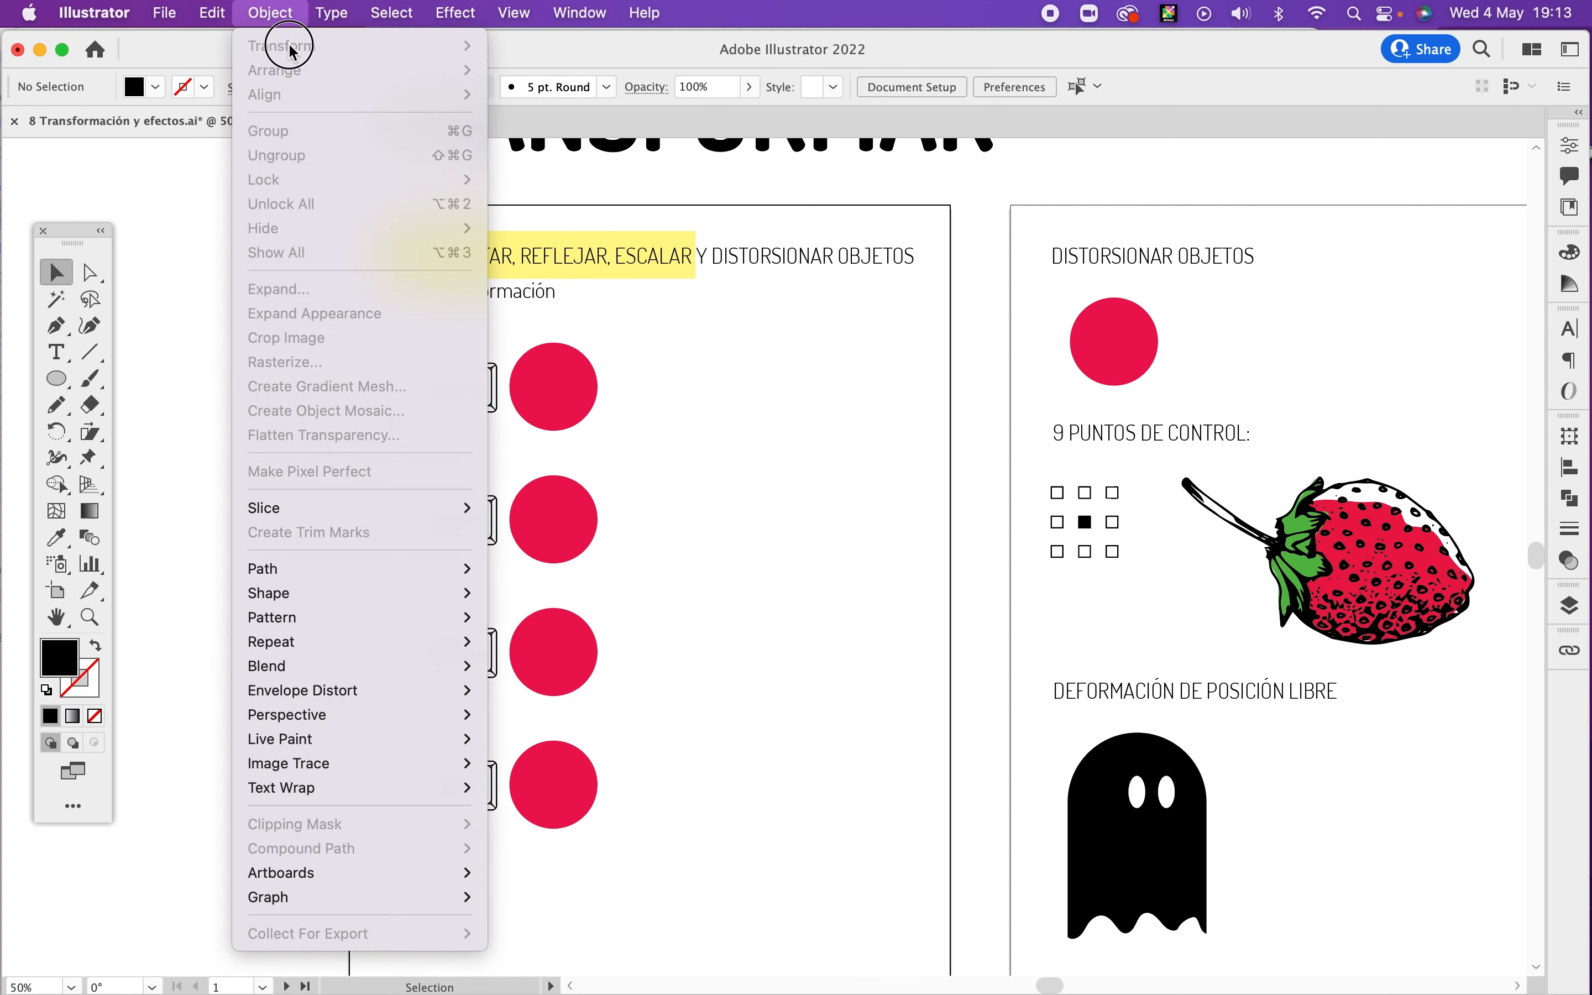
key("Escape")
left_click(592, 381)
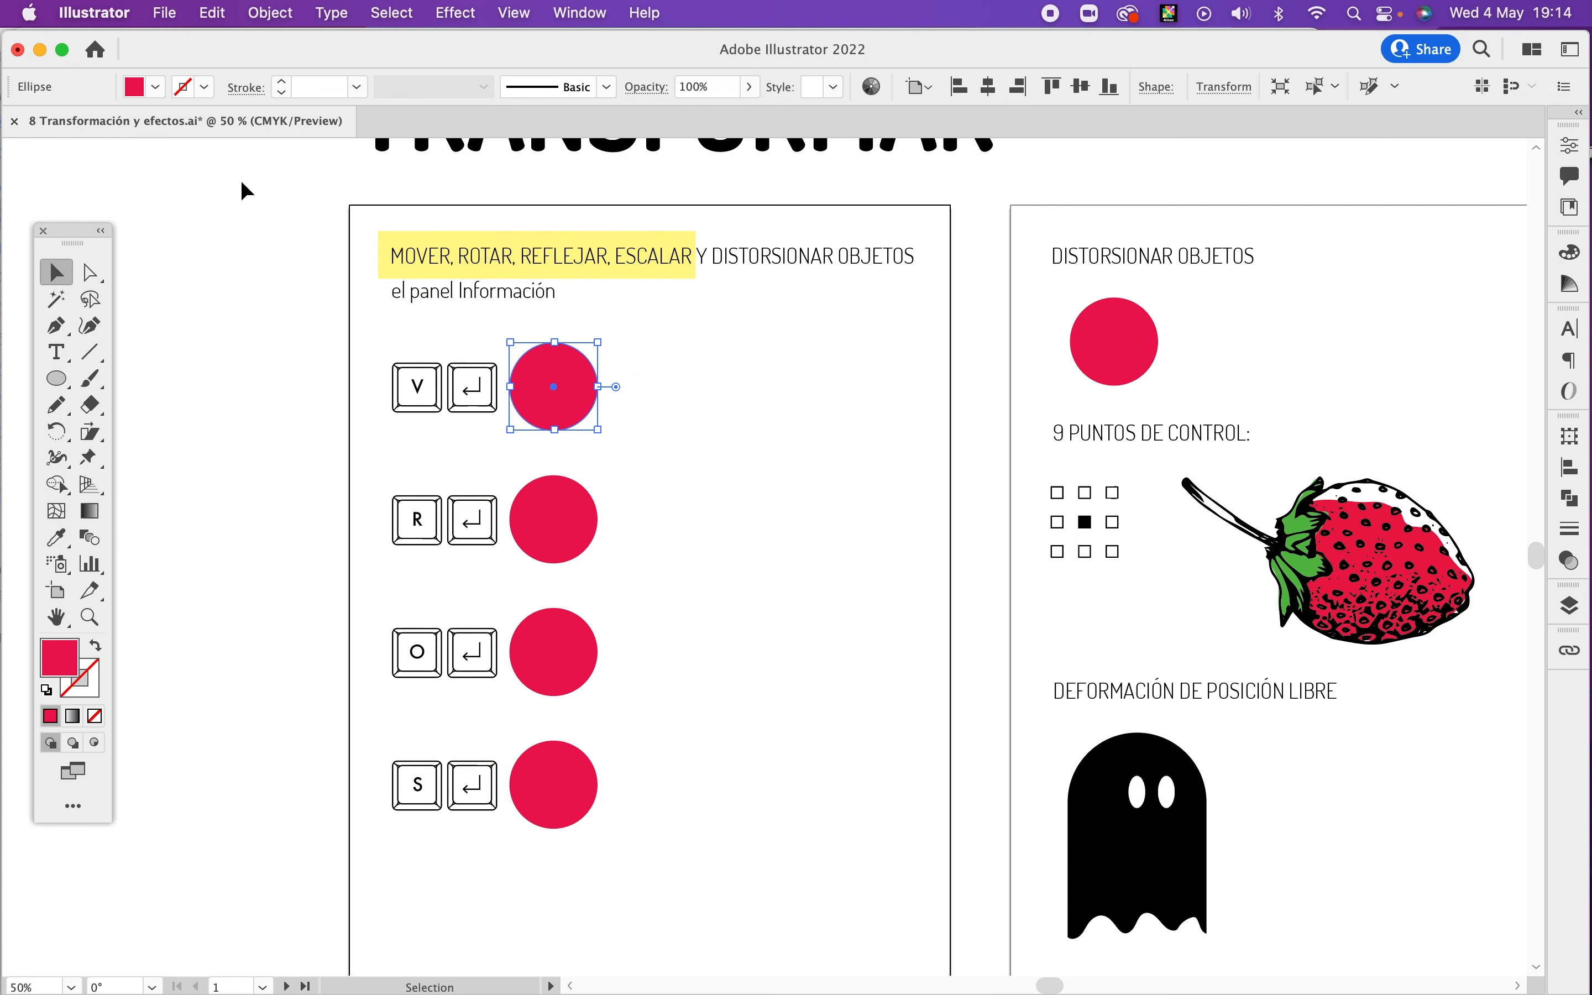
left_click(269, 14)
mouse_move(277, 49)
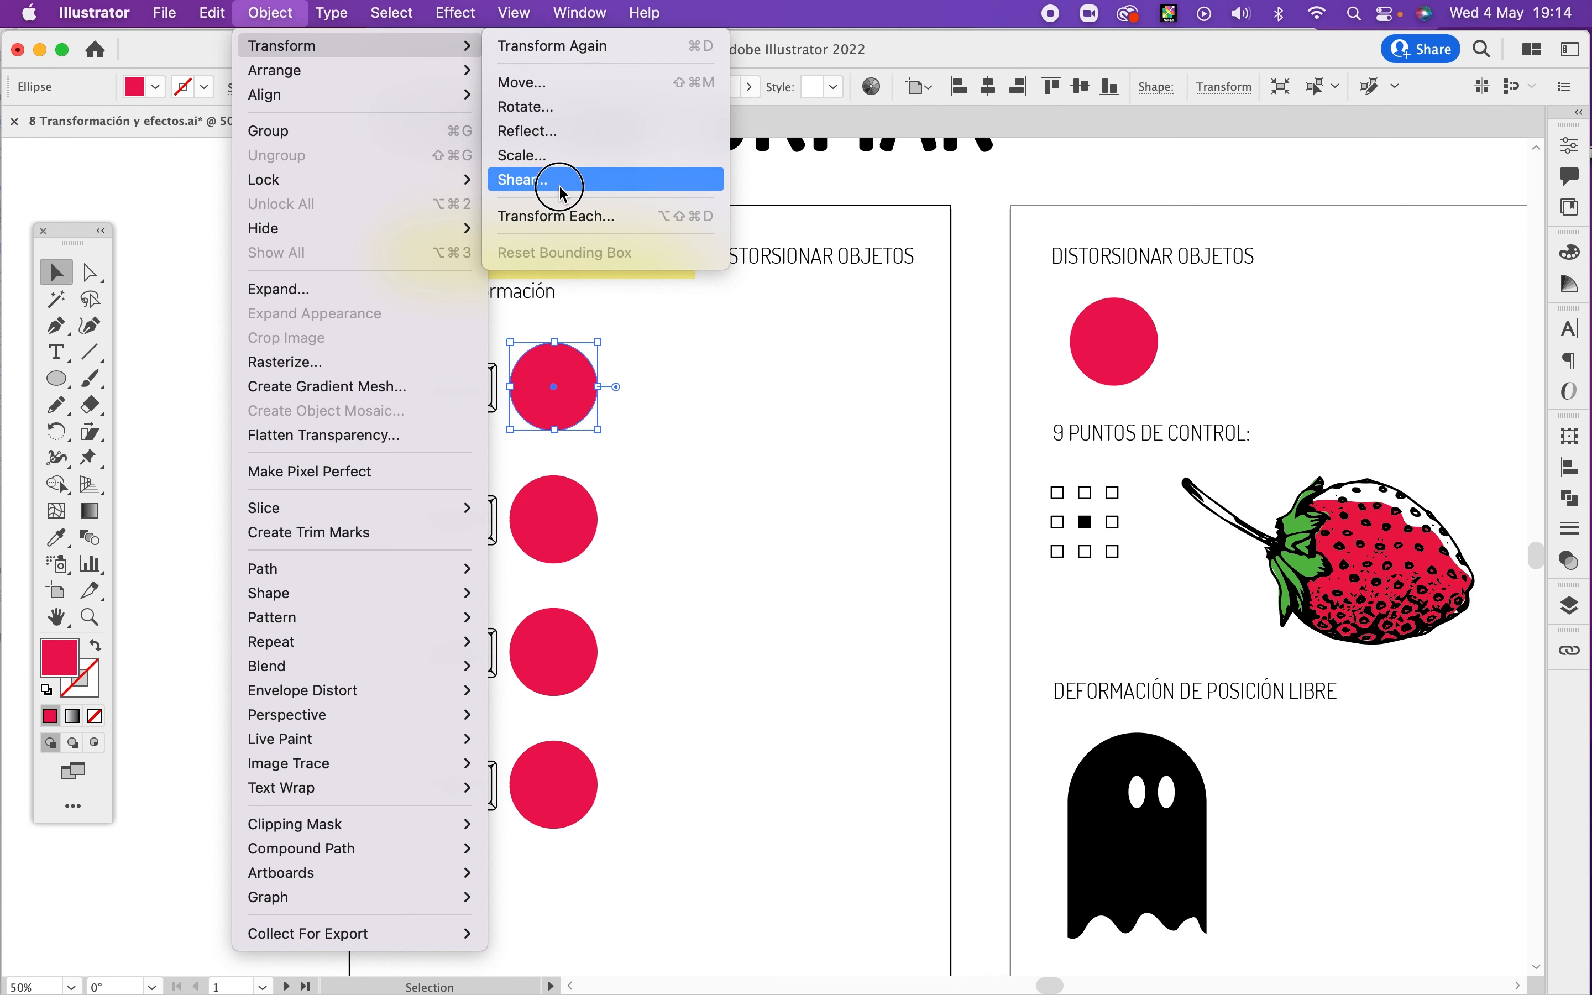
left_click(754, 438)
left_click(762, 422)
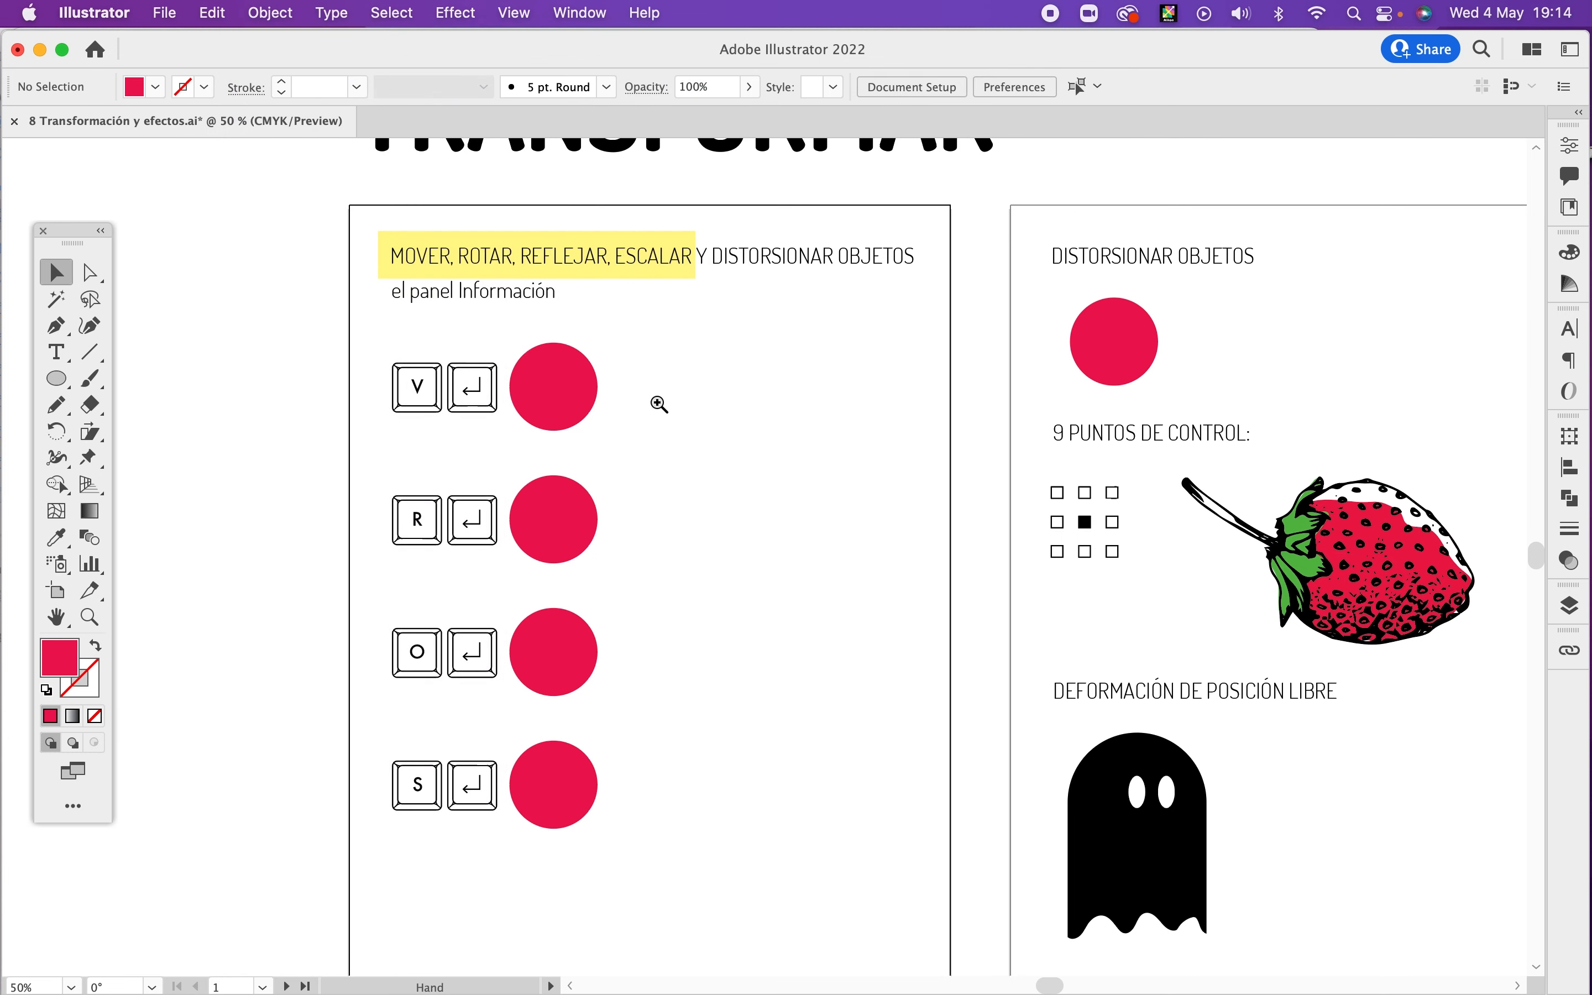
Step: Examine the Move options for the red circle beside the V key without applying them
scroll(659, 414, "up", 2)
left_click_drag(663, 406, 654, 397)
left_click(536, 376)
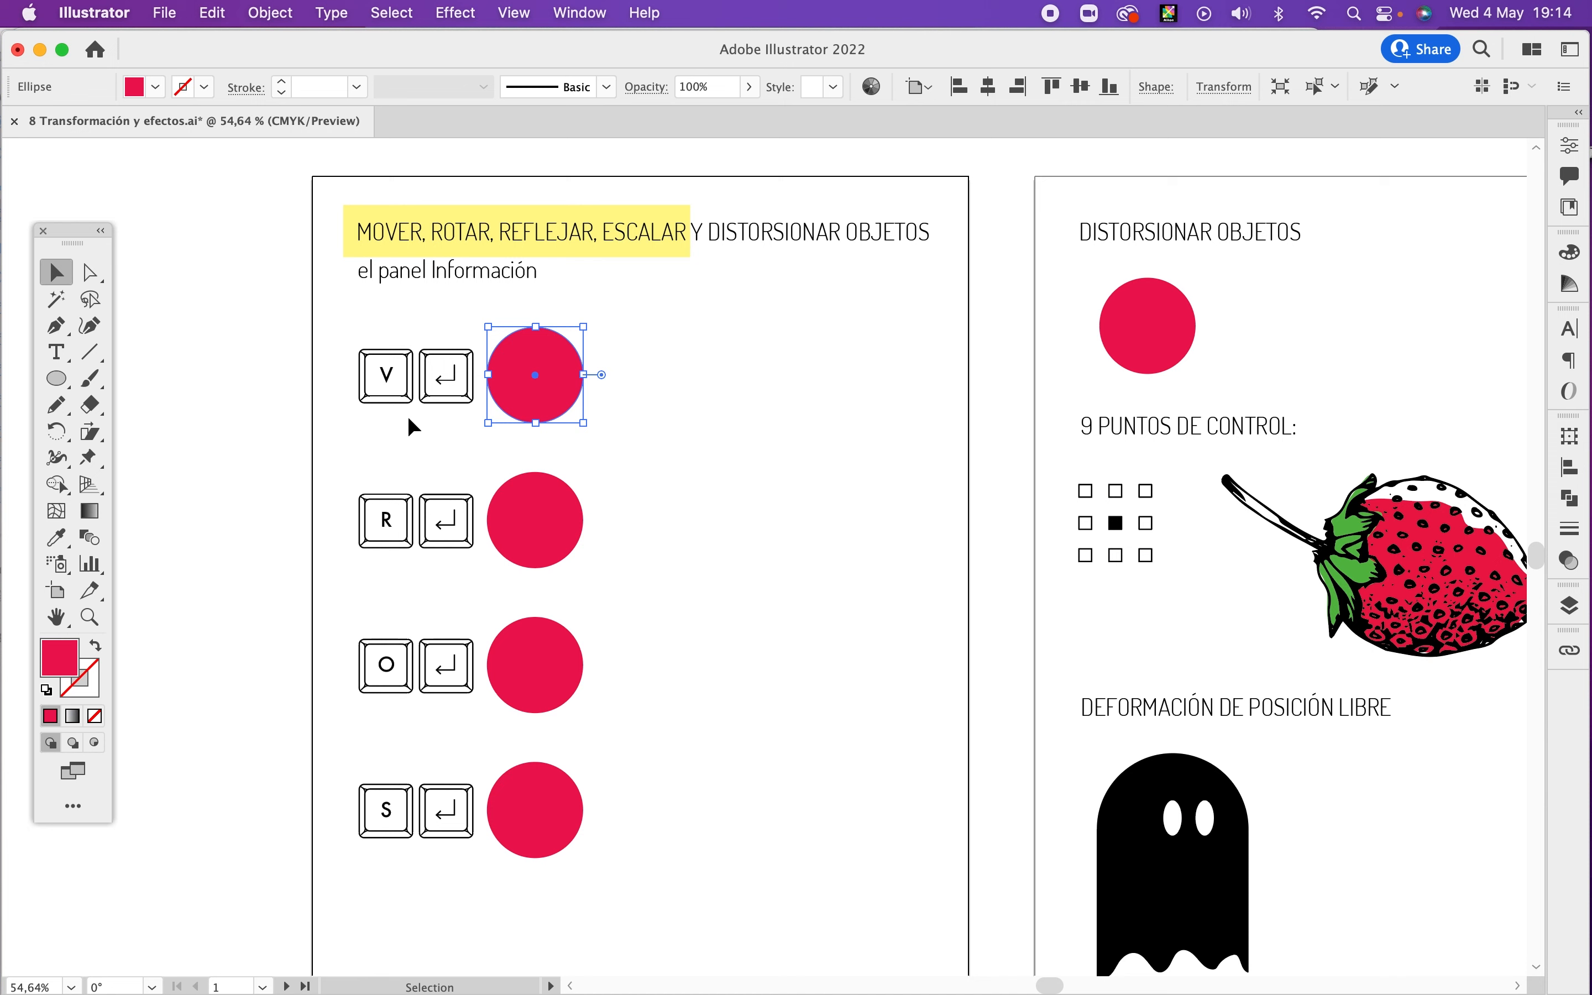
key("Return")
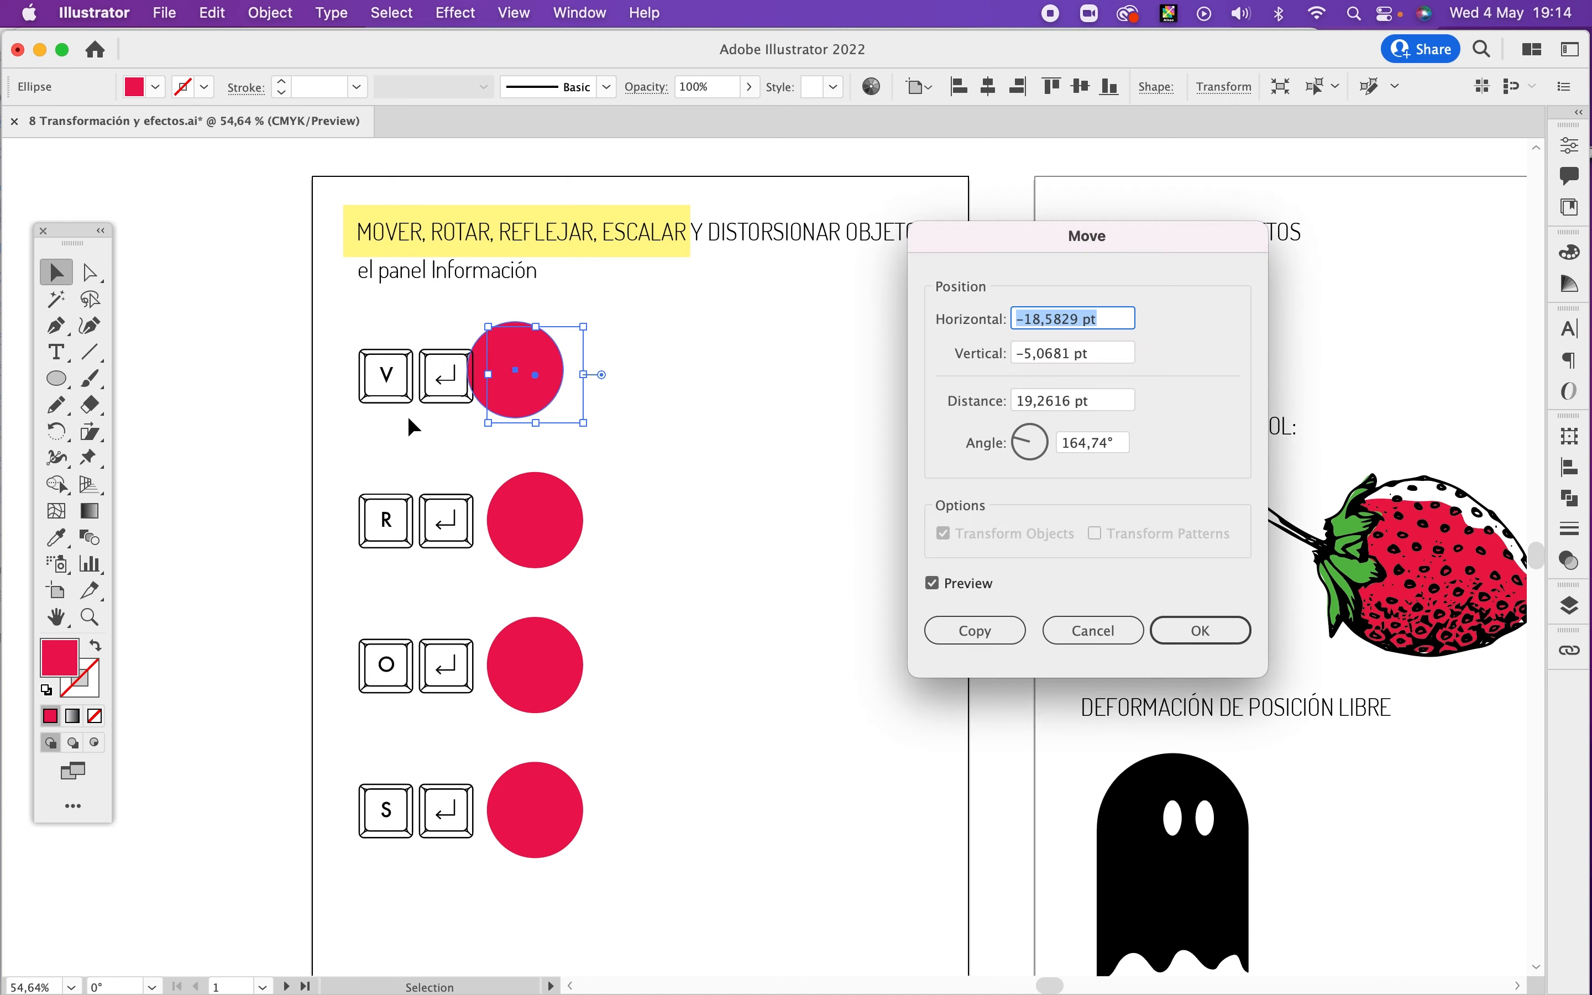
left_click_drag(1056, 230, 882, 265)
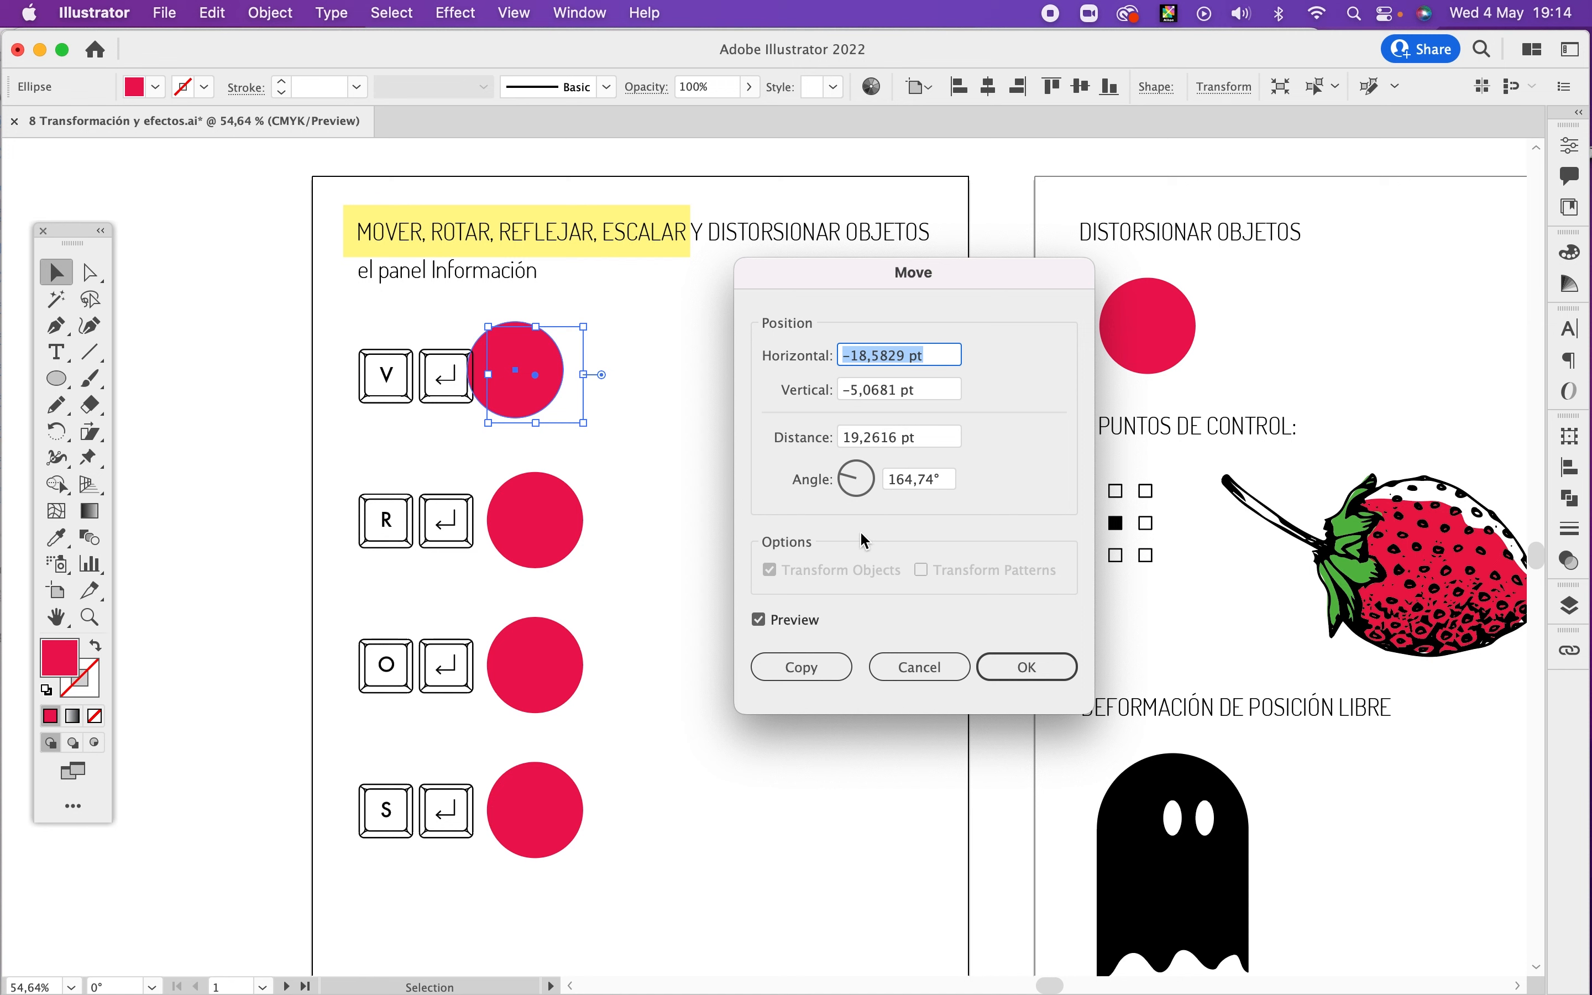
left_click(930, 671)
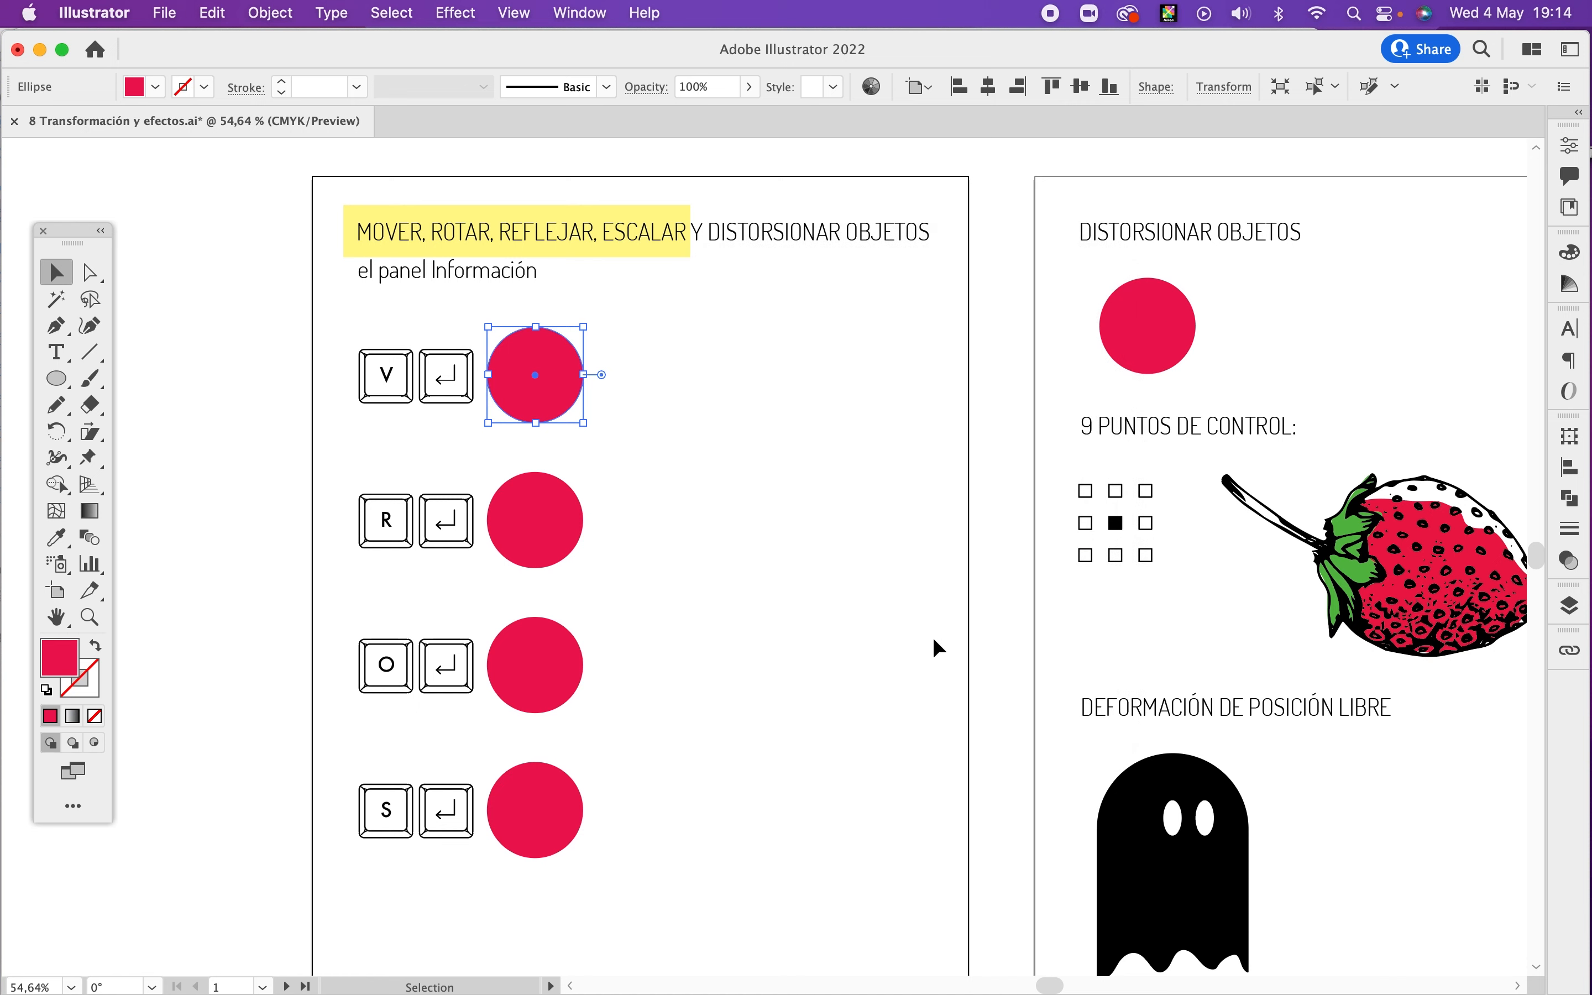
Step: Show the document rulers and set their units to centimeters
key("super+r")
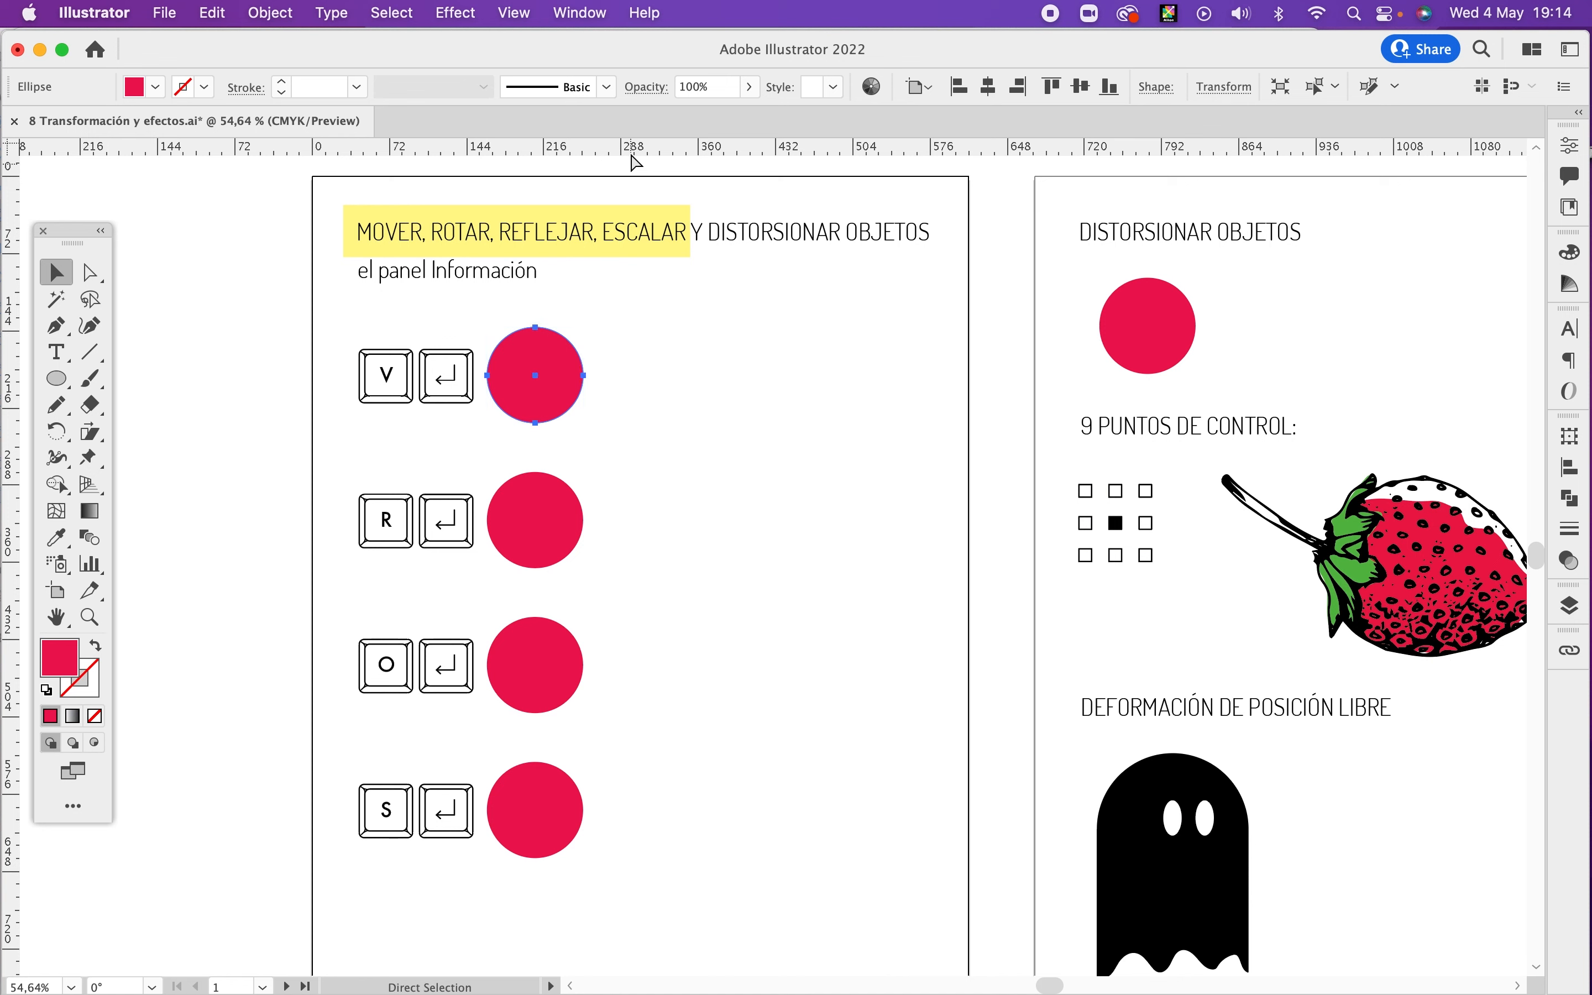
key("r")
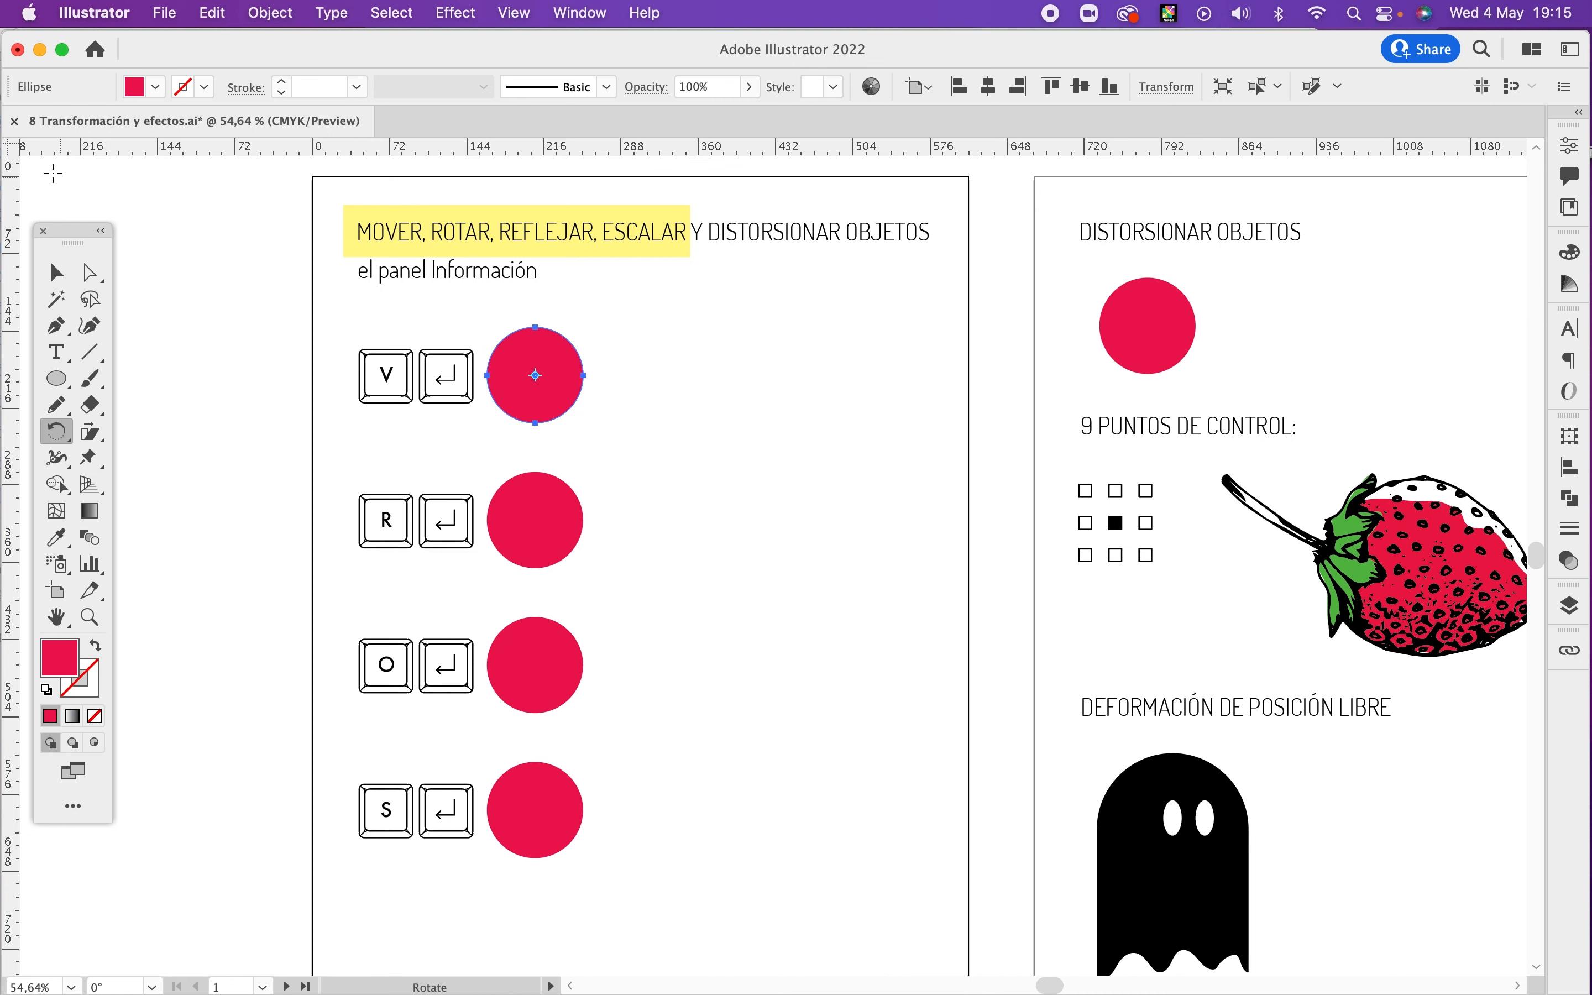
left_click(14, 148)
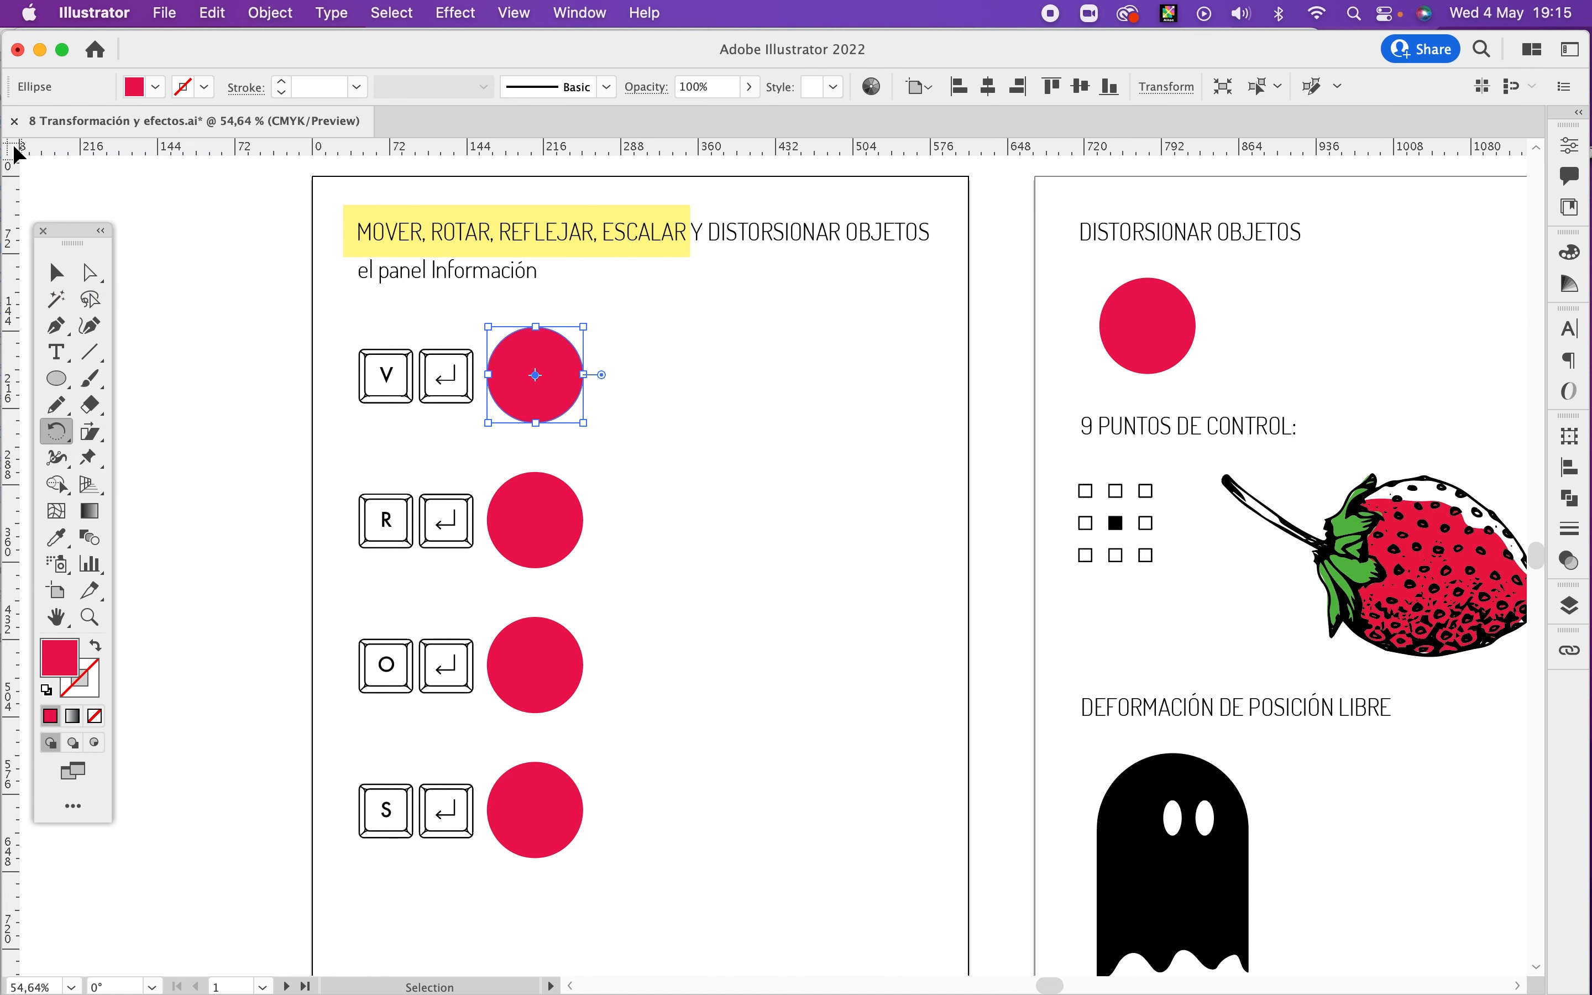
right_click(14, 152)
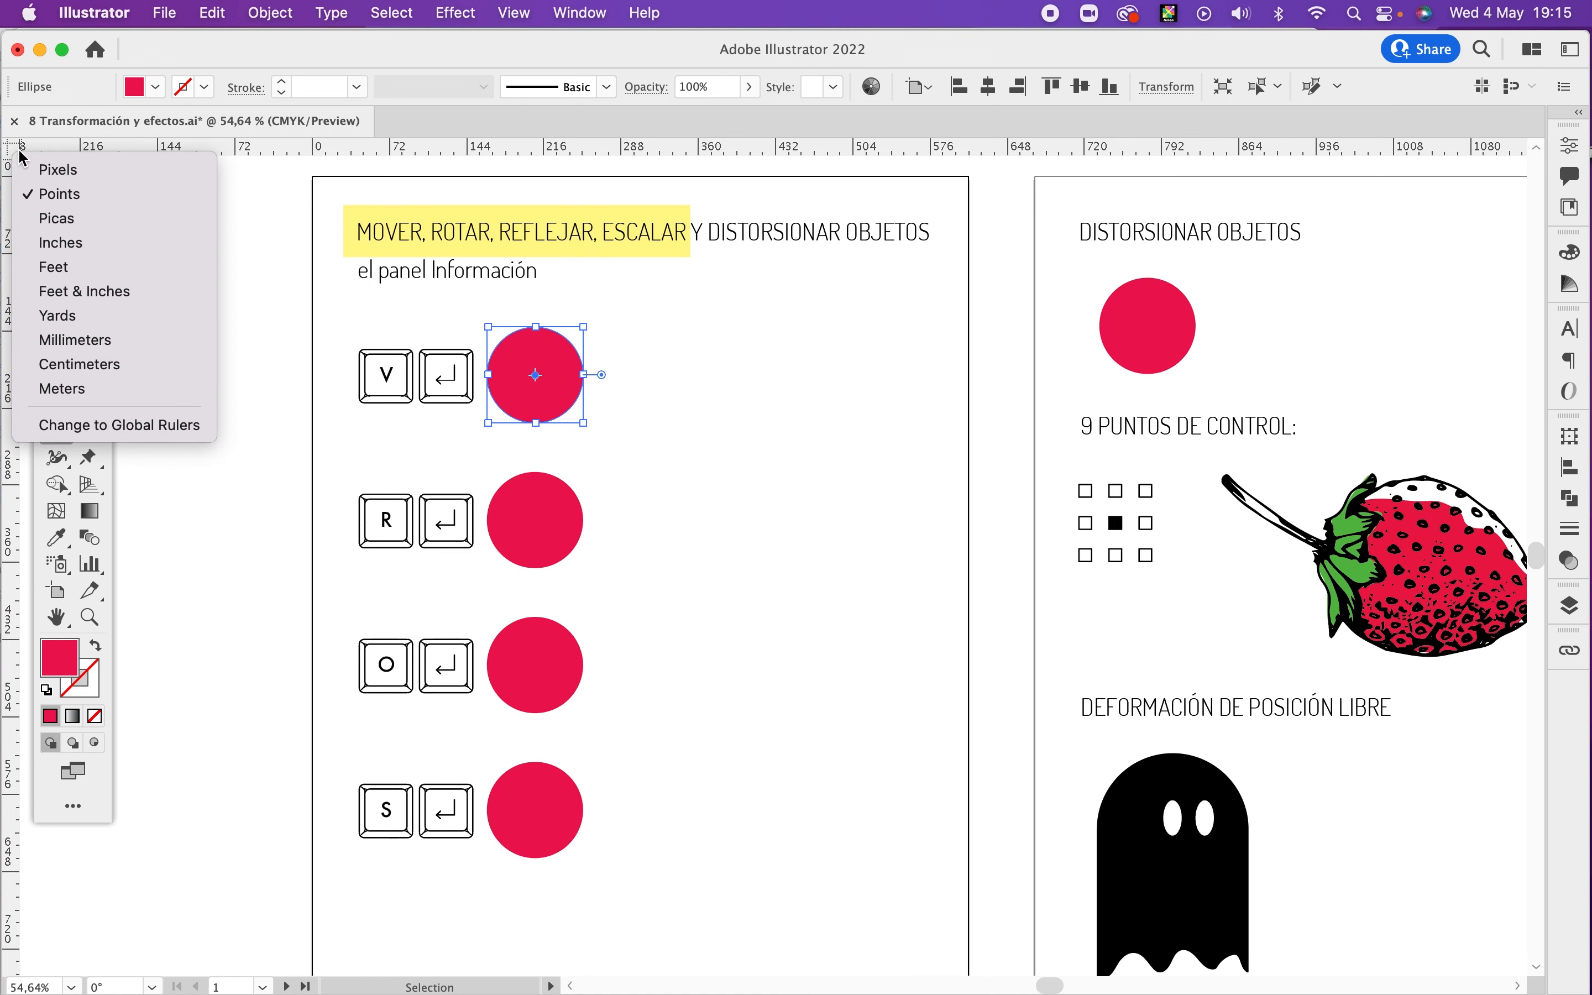
left_click(116, 365)
key("r")
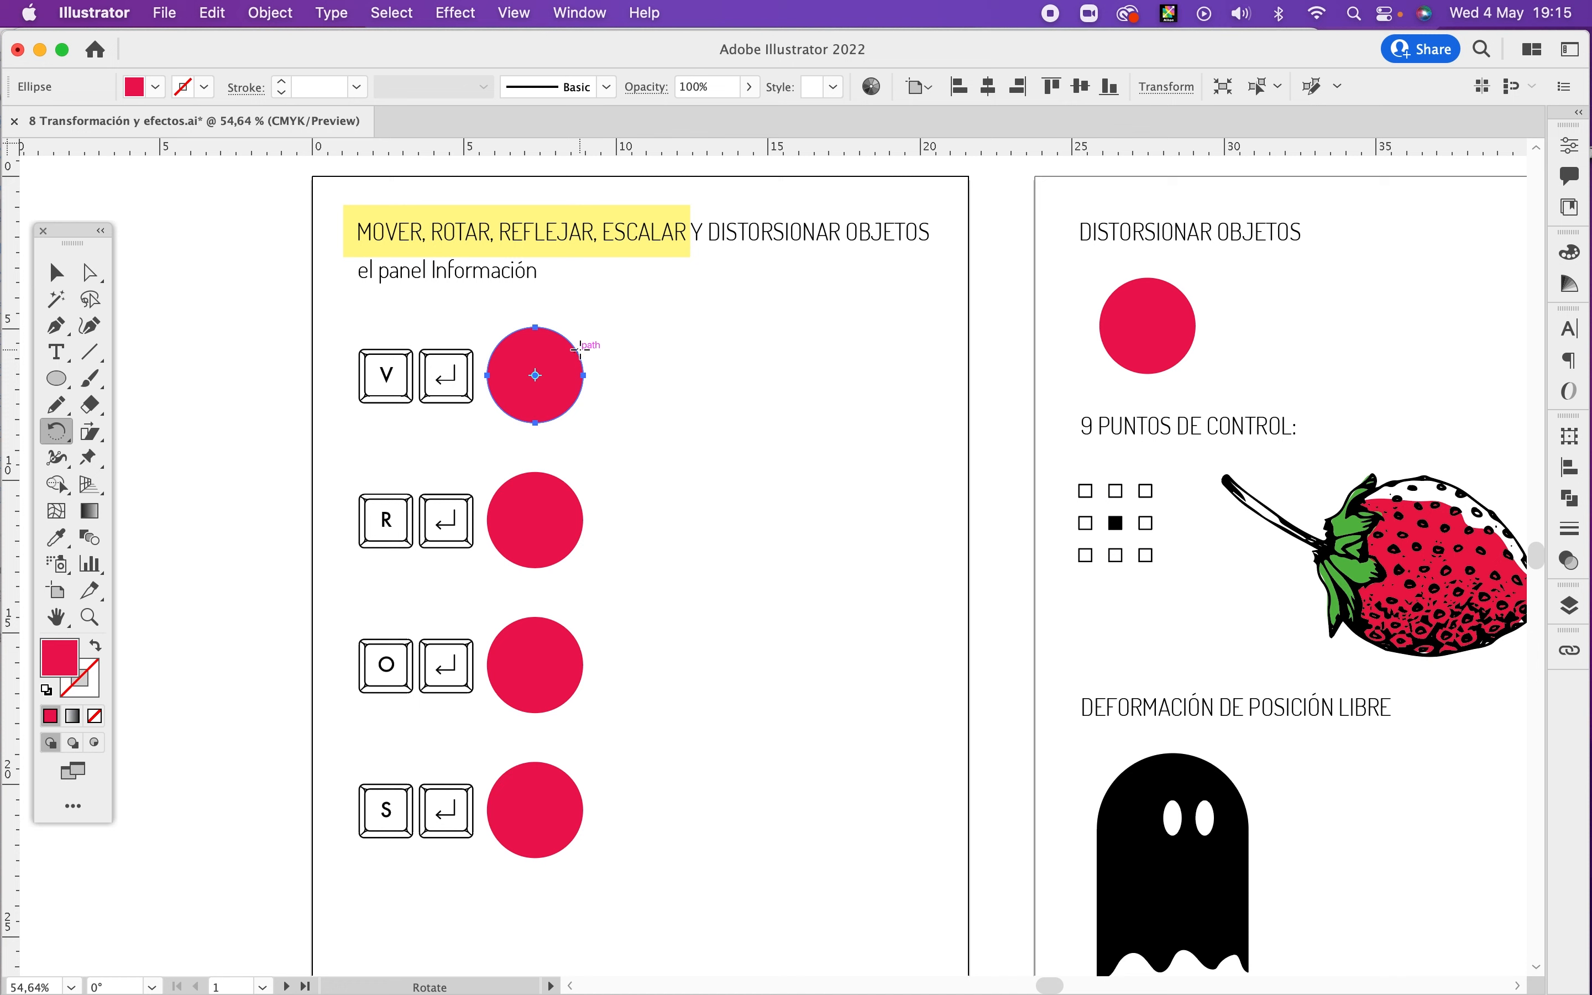
key("v")
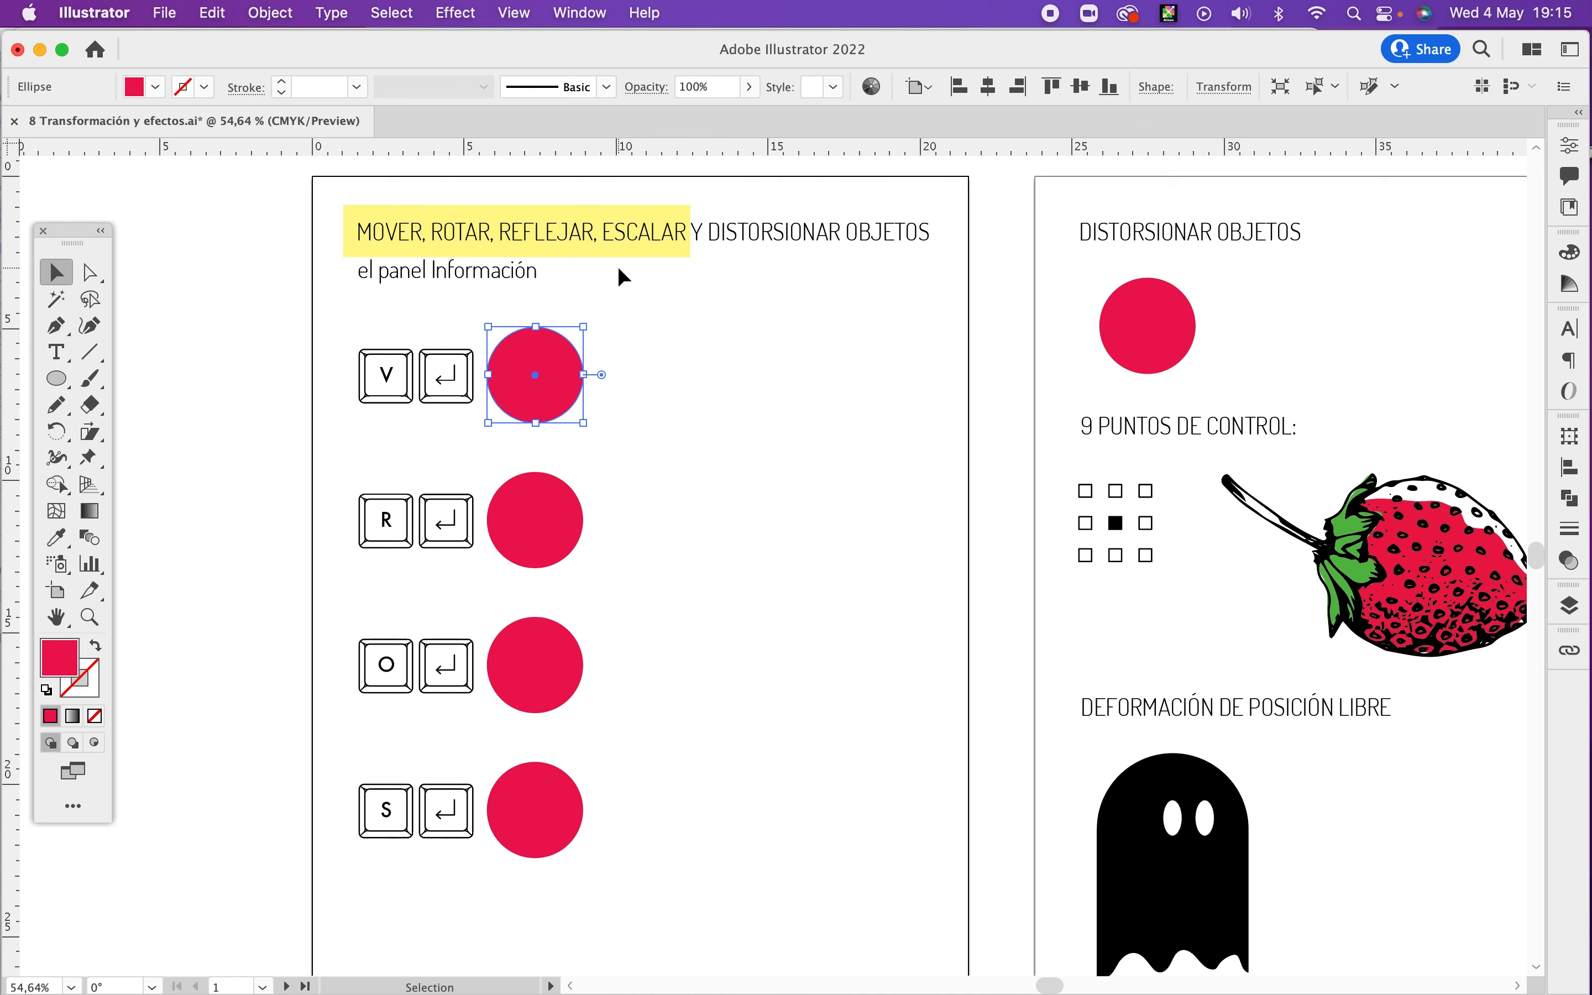
Step: Create a copy of the red circle beside the V key, offset 4 cm horizontally and 0 cm vertically
key("Return")
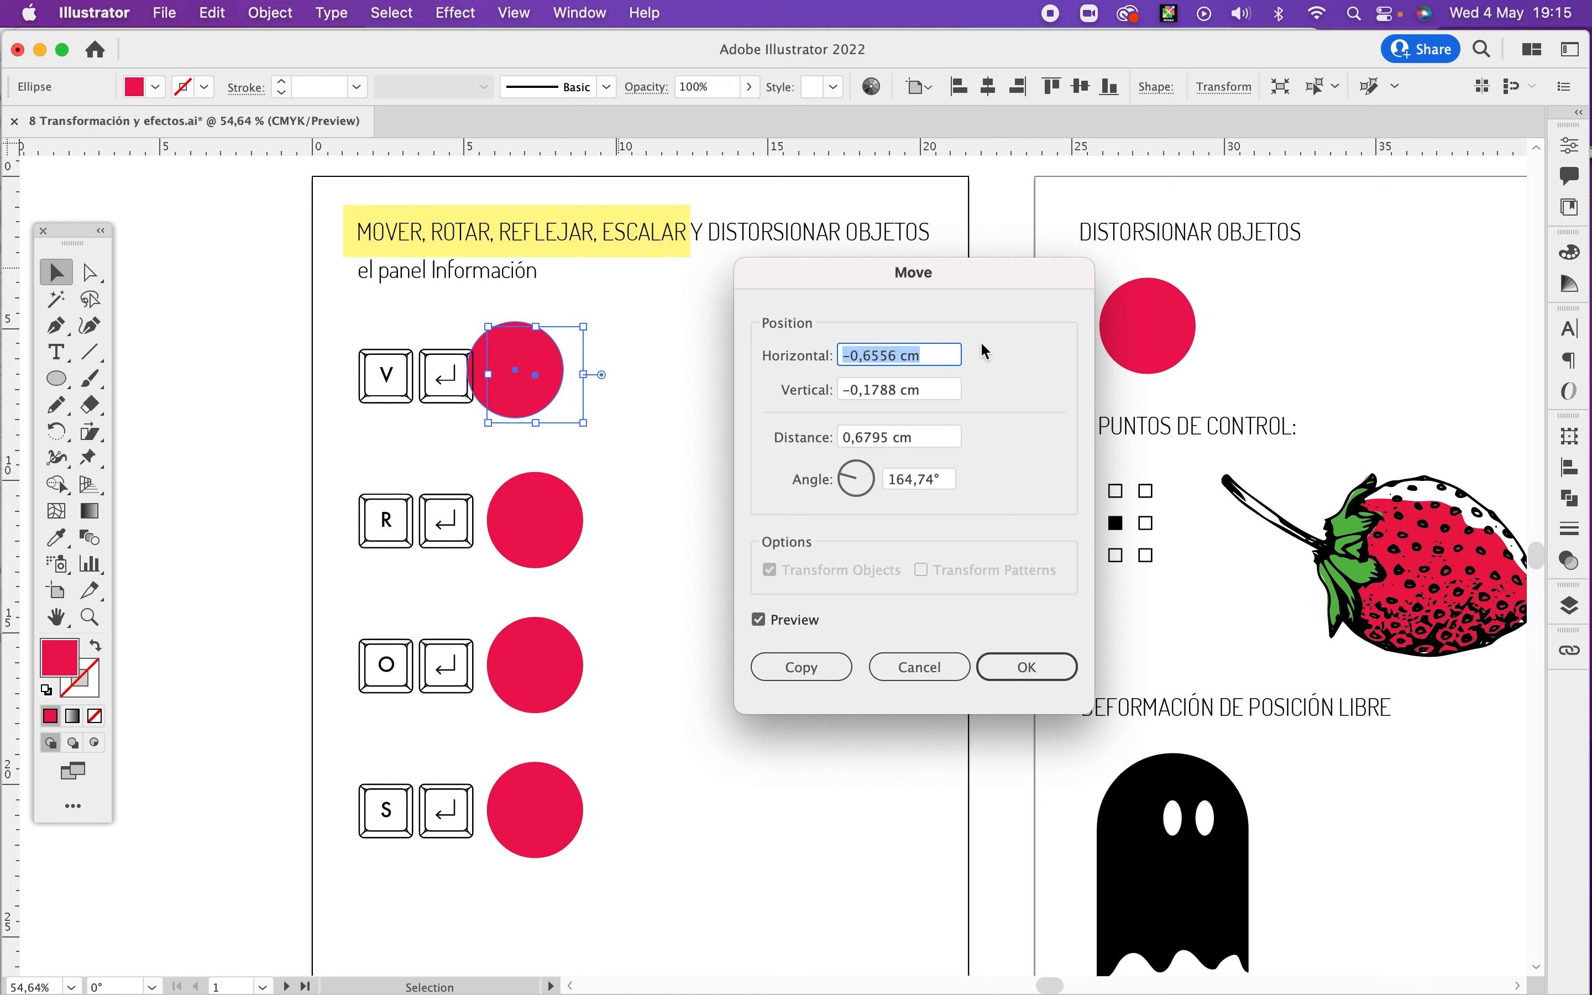
type("2")
left_click(921, 383)
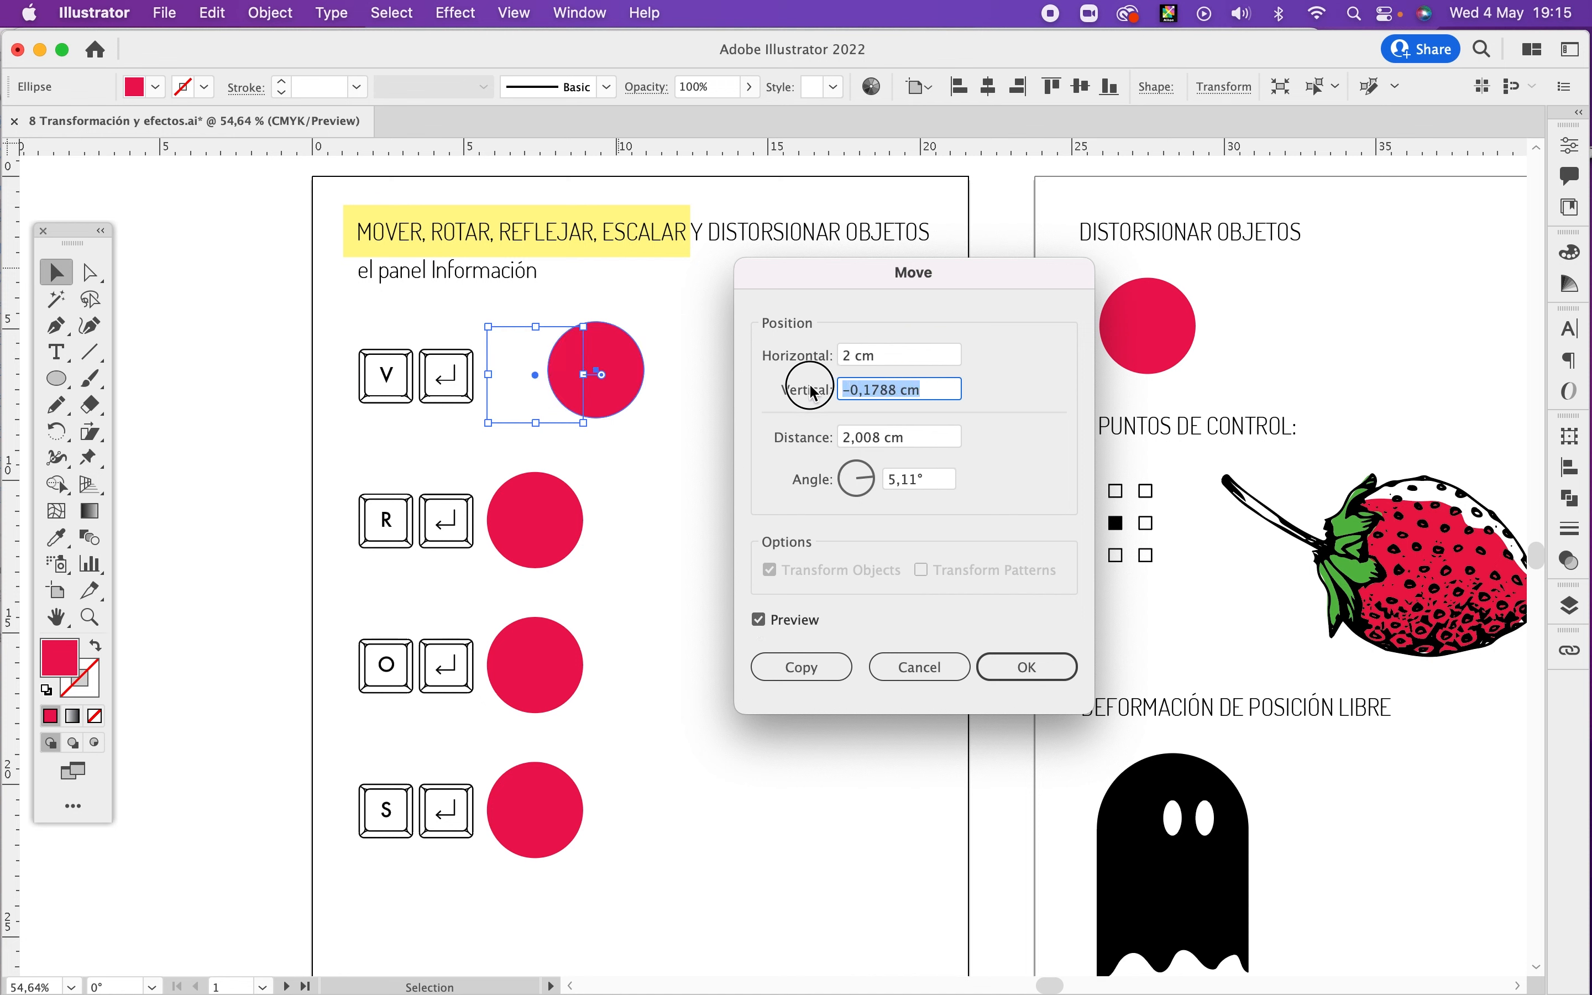
type("0")
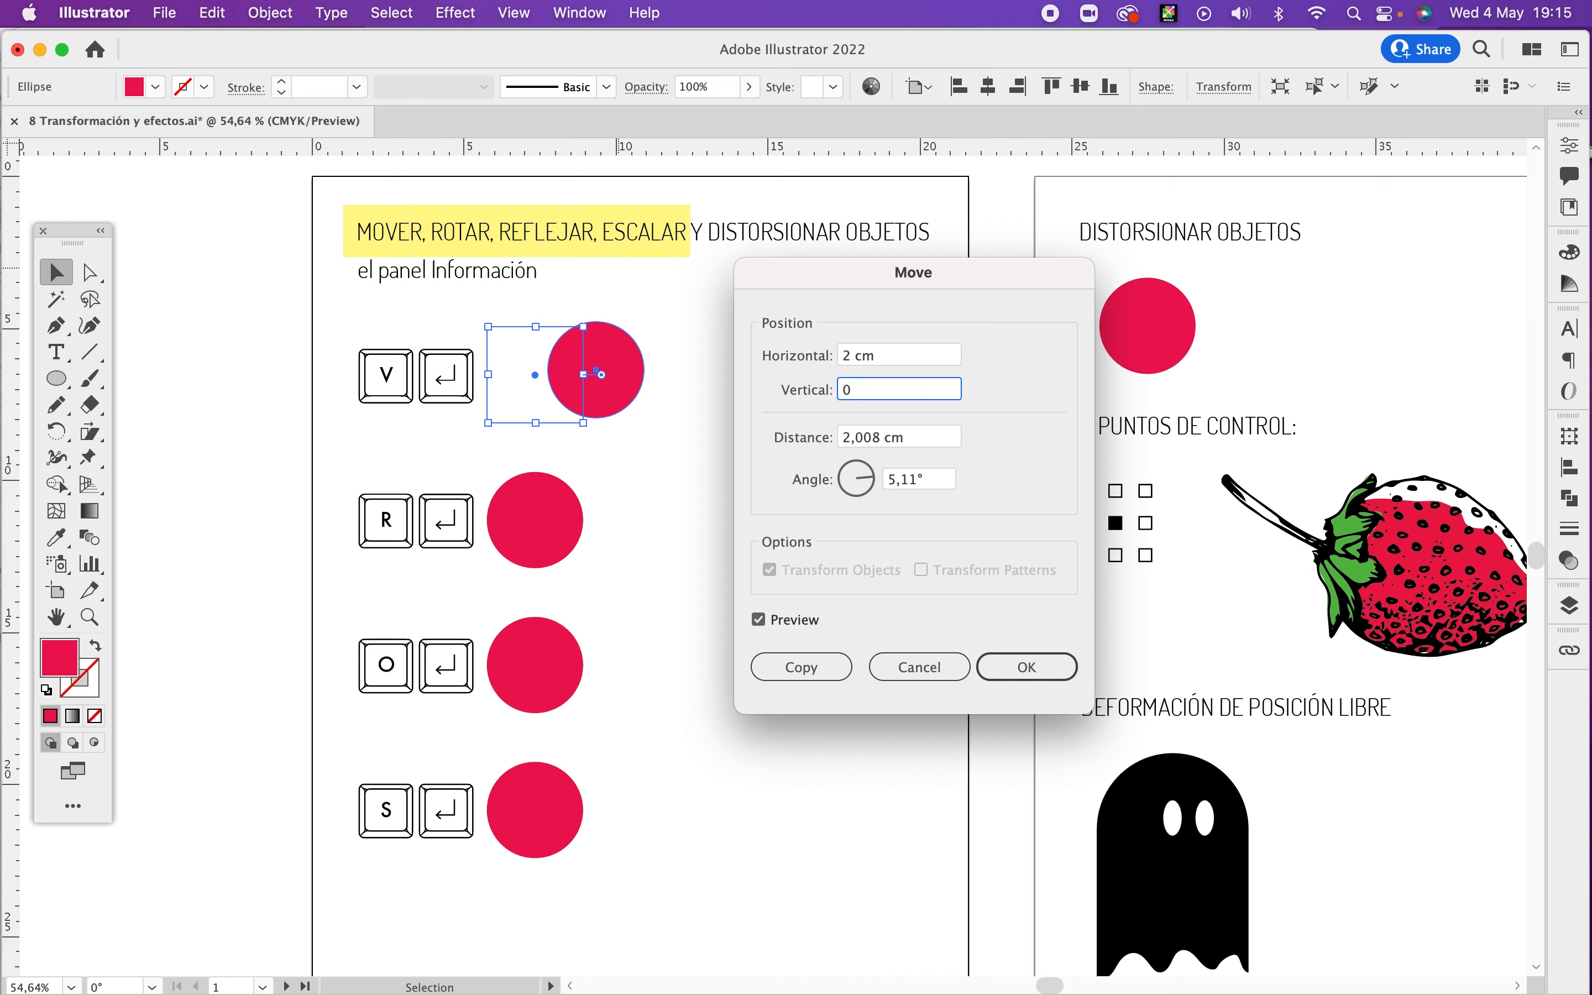
key("Tab")
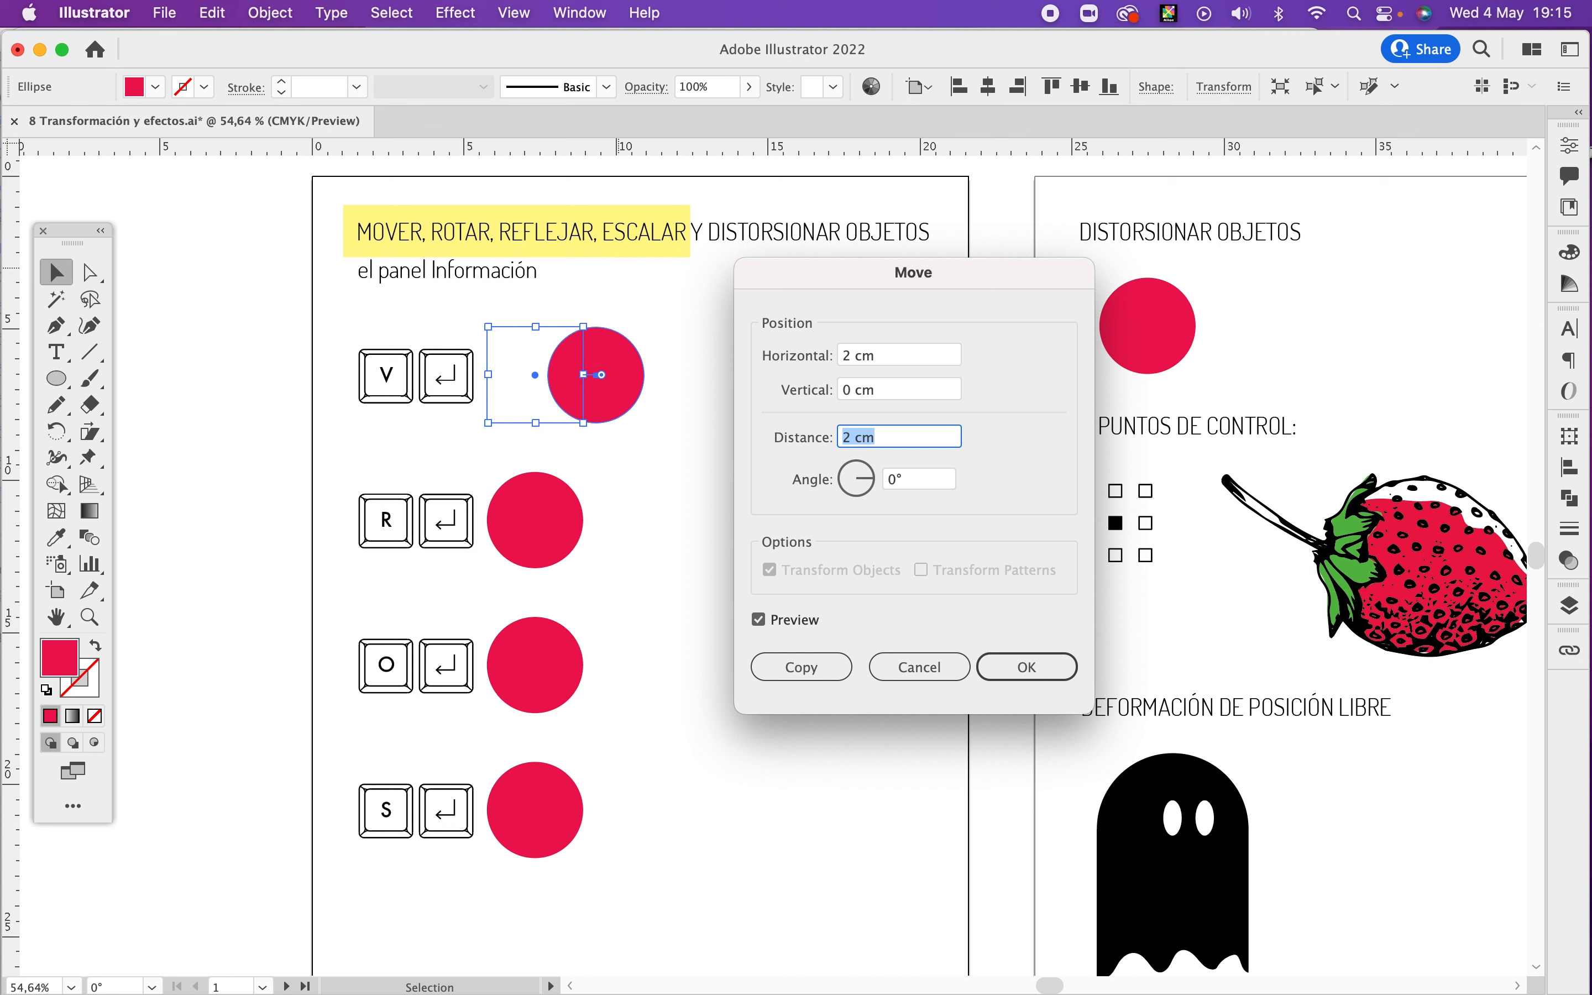
left_click(1036, 666)
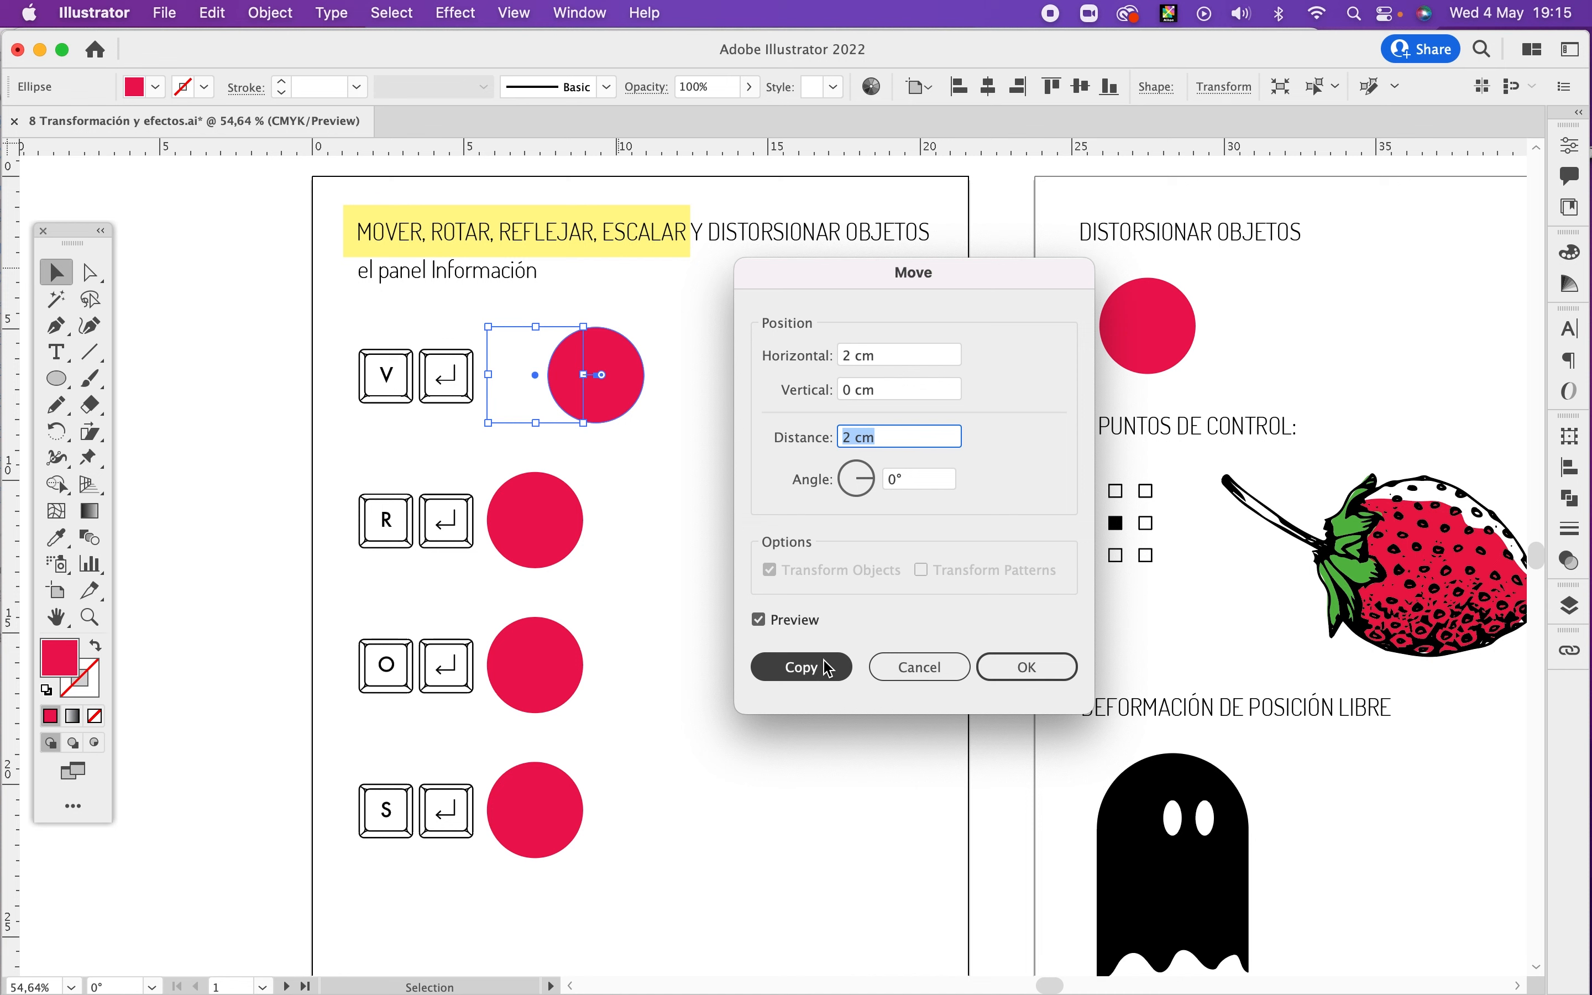
double_click(850, 360)
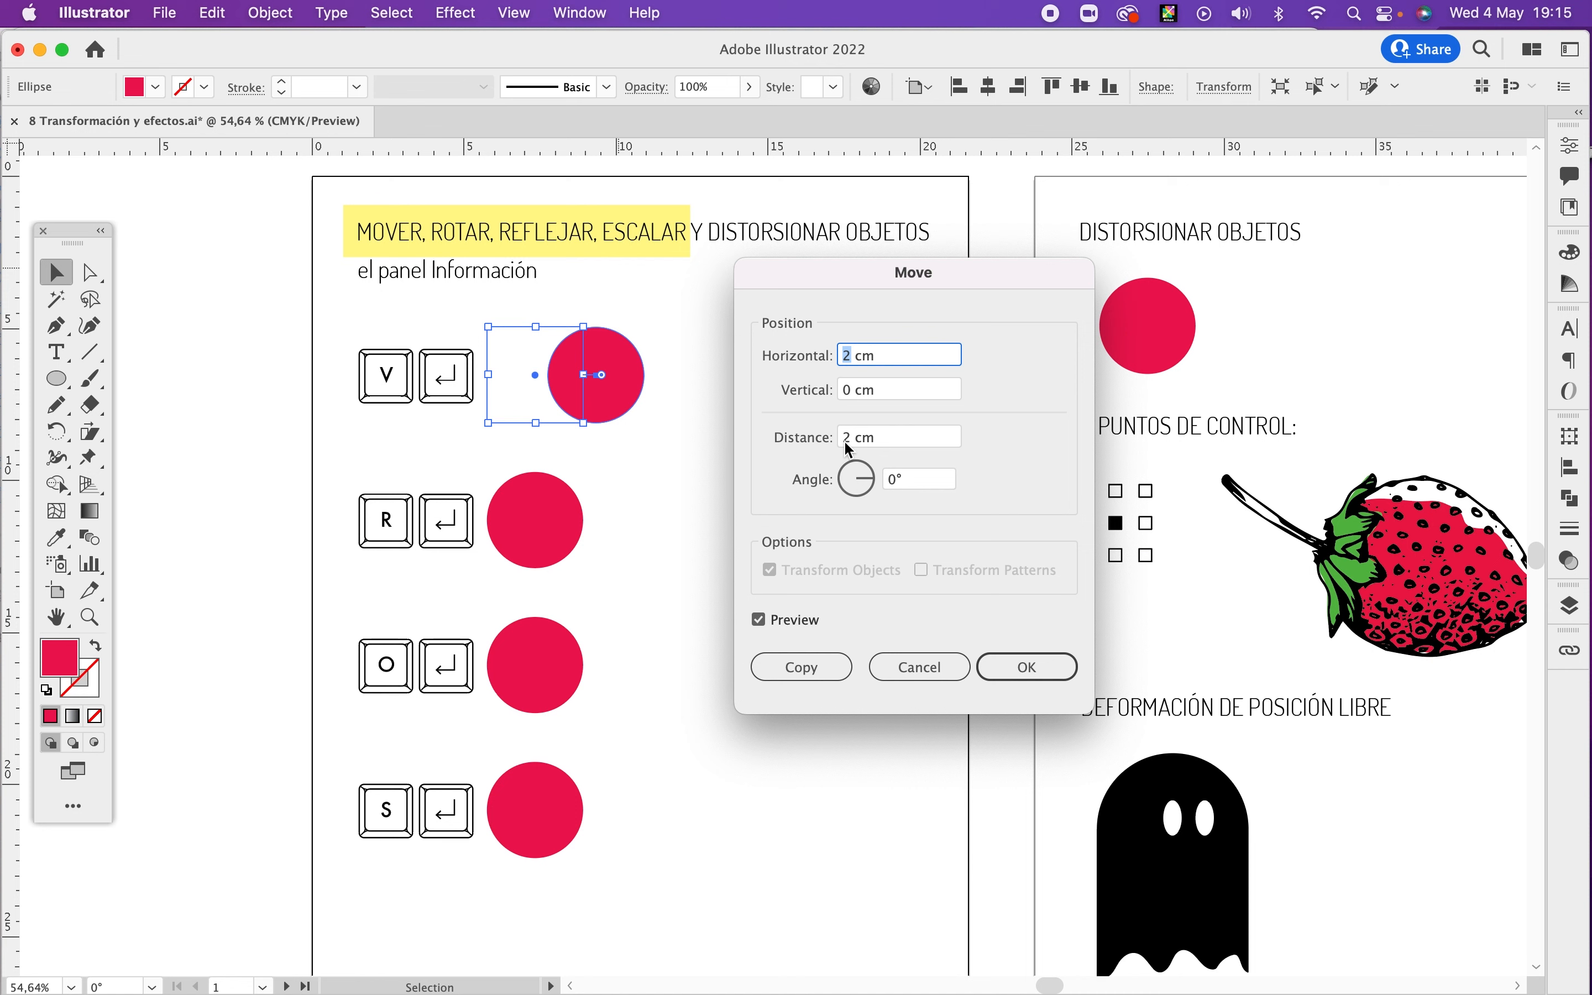
type("4")
key("Tab")
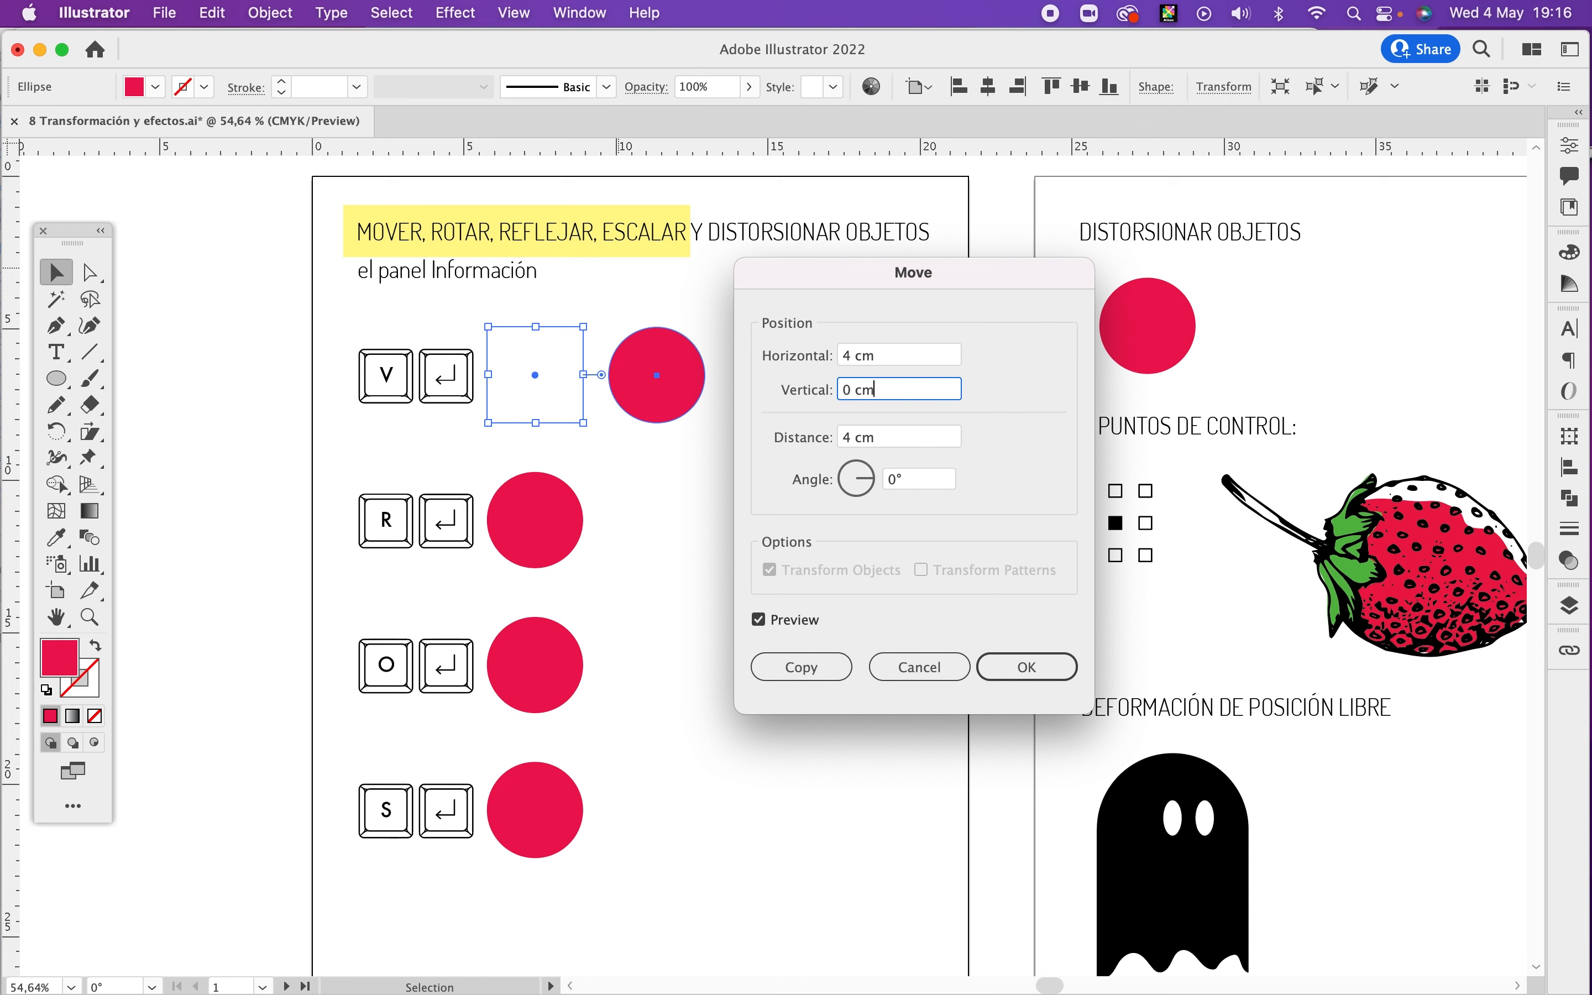
left_click(800, 666)
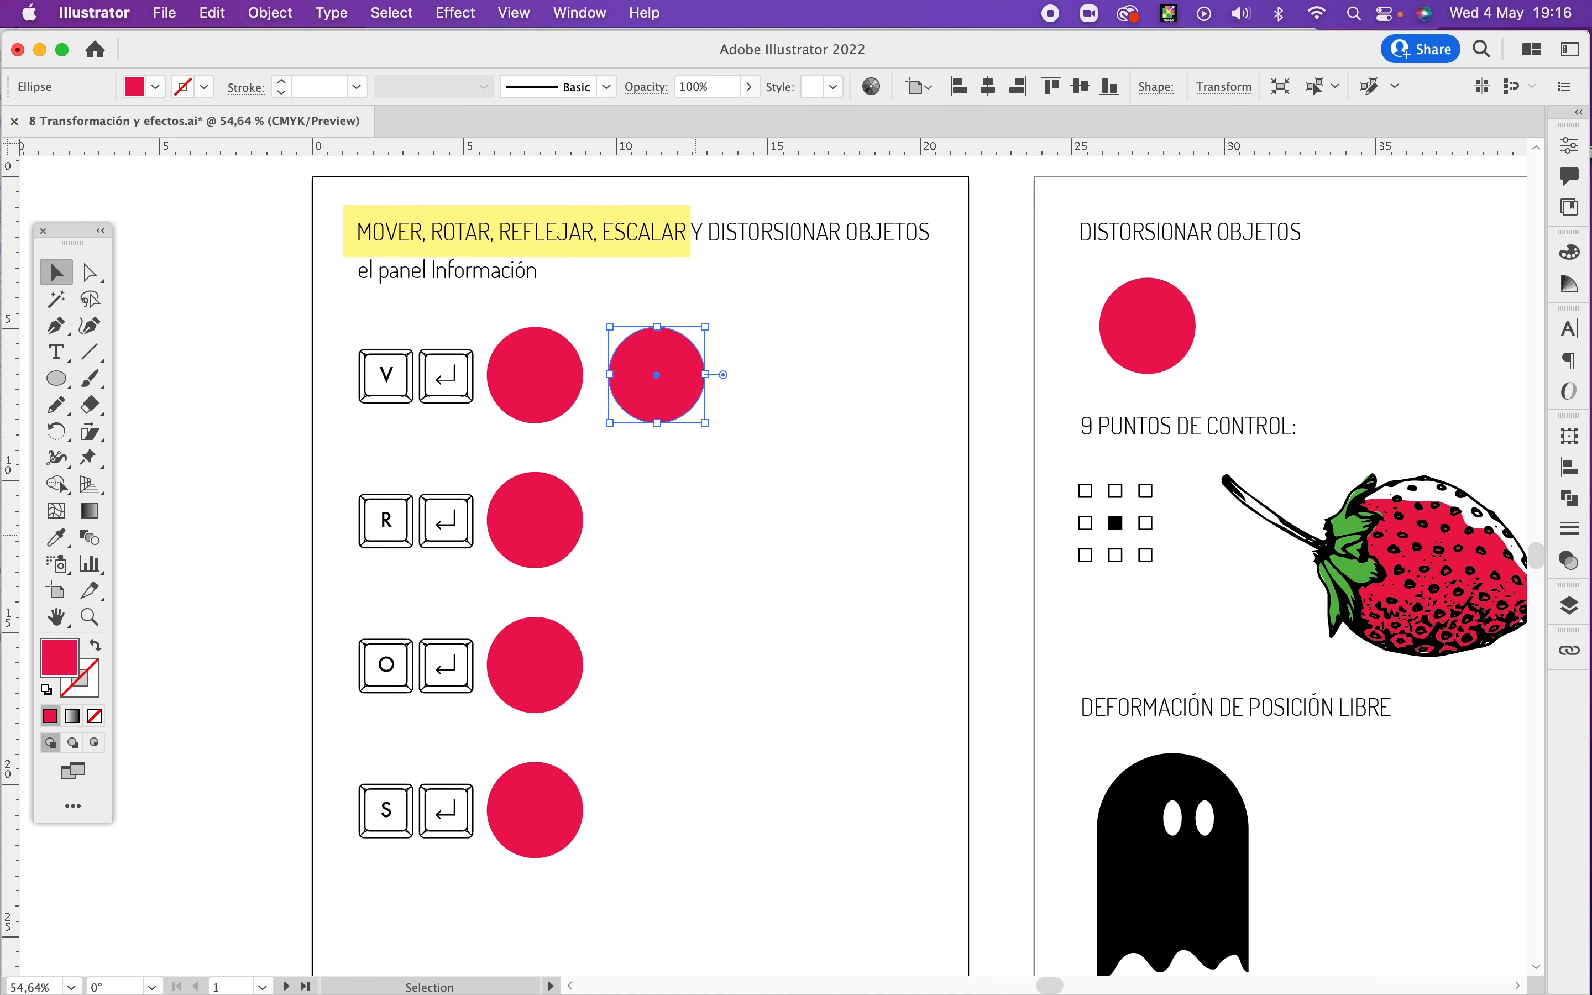
key("Return")
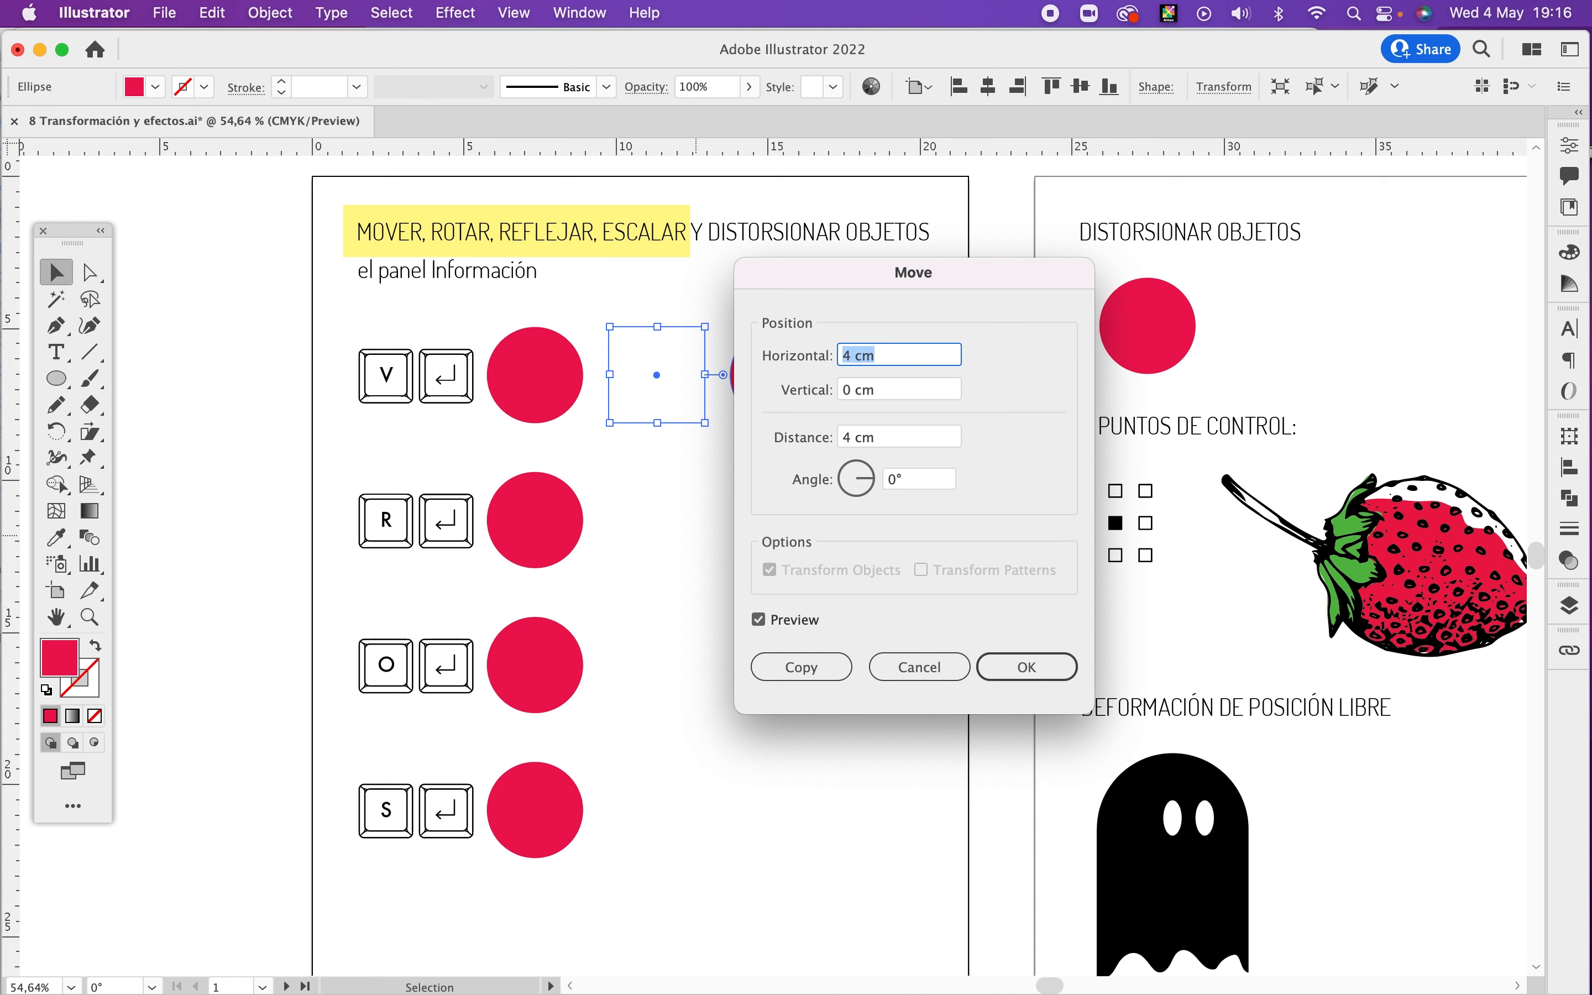
left_click_drag(913, 272, 1116, 267)
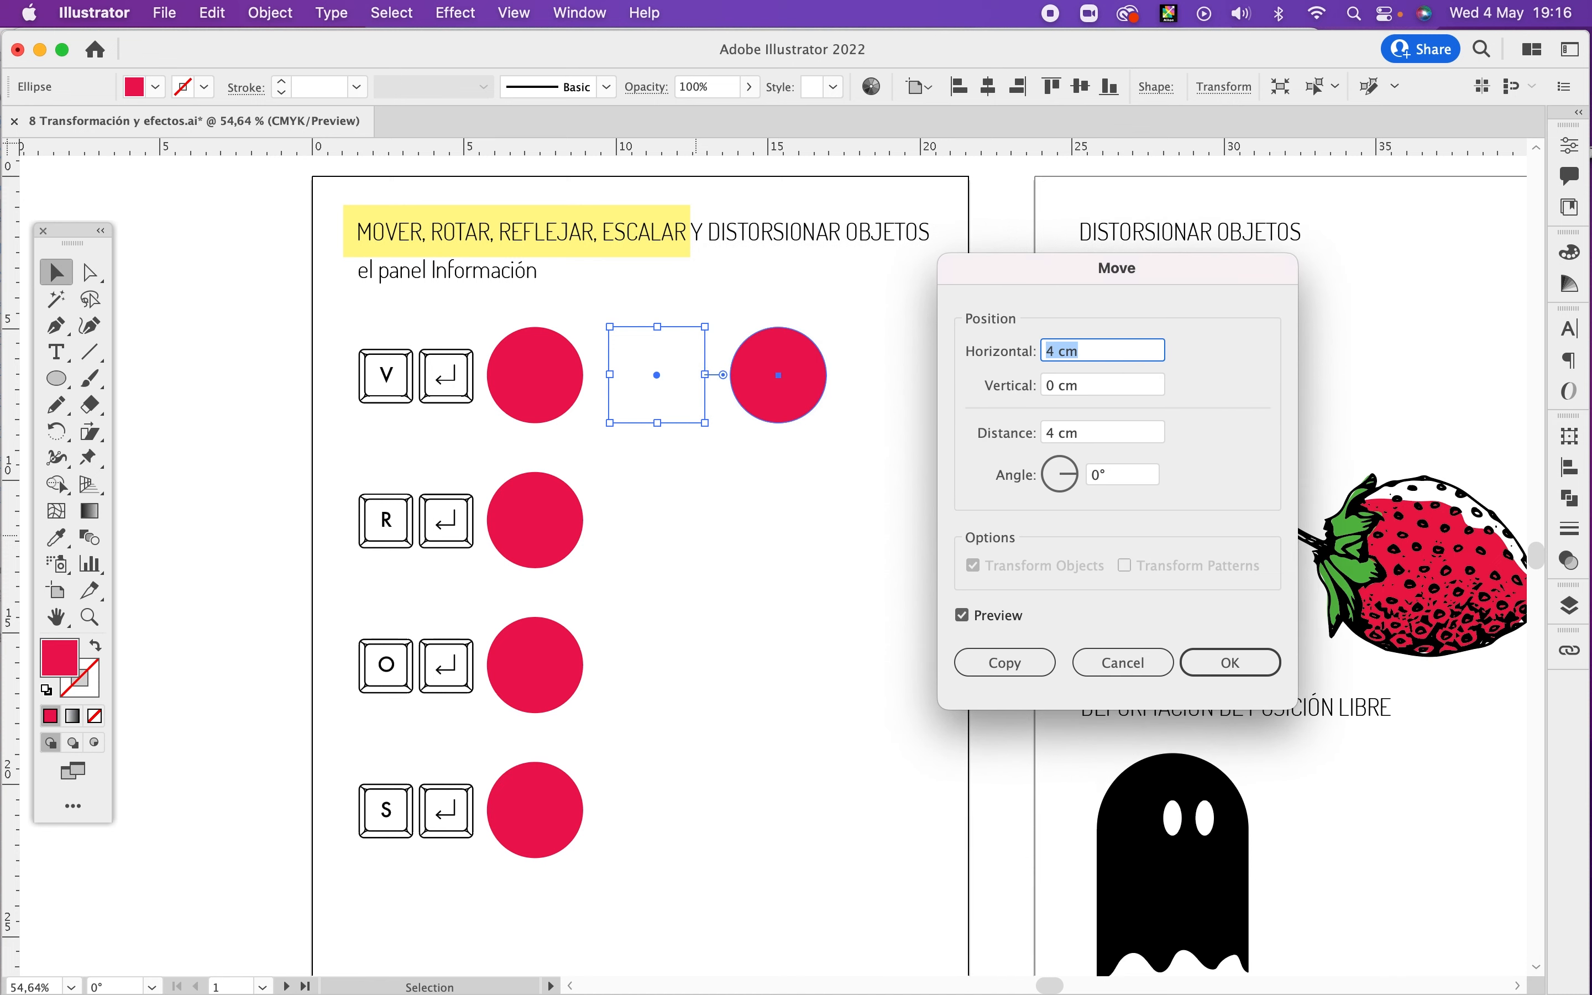
key("Return")
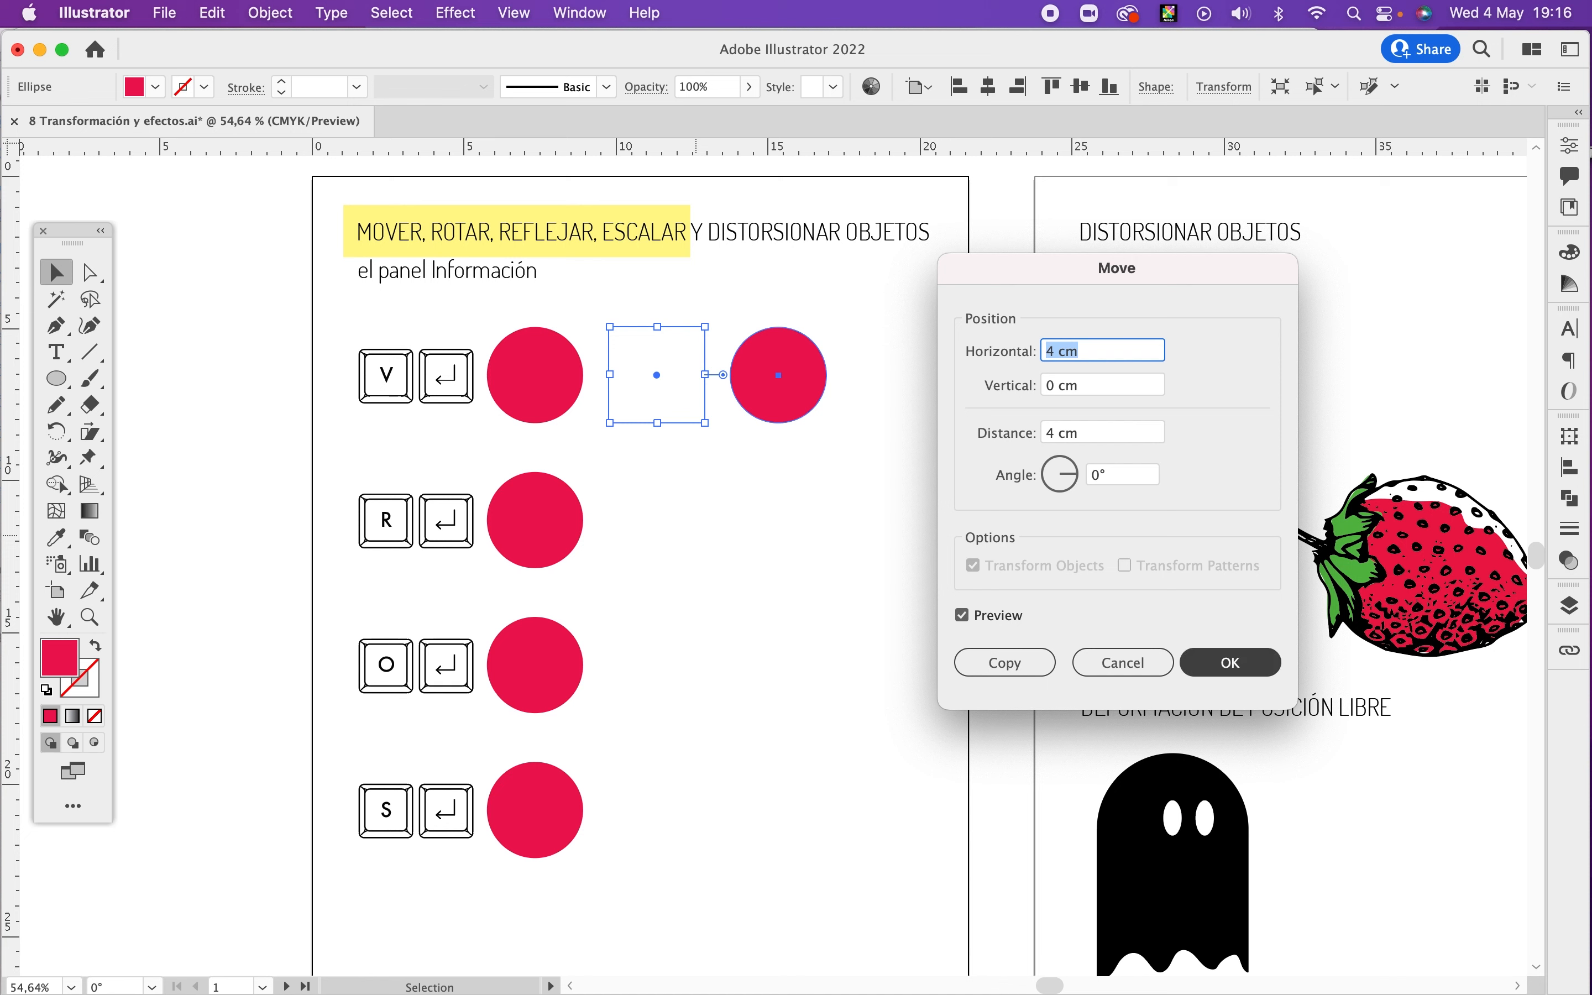
key("Escape")
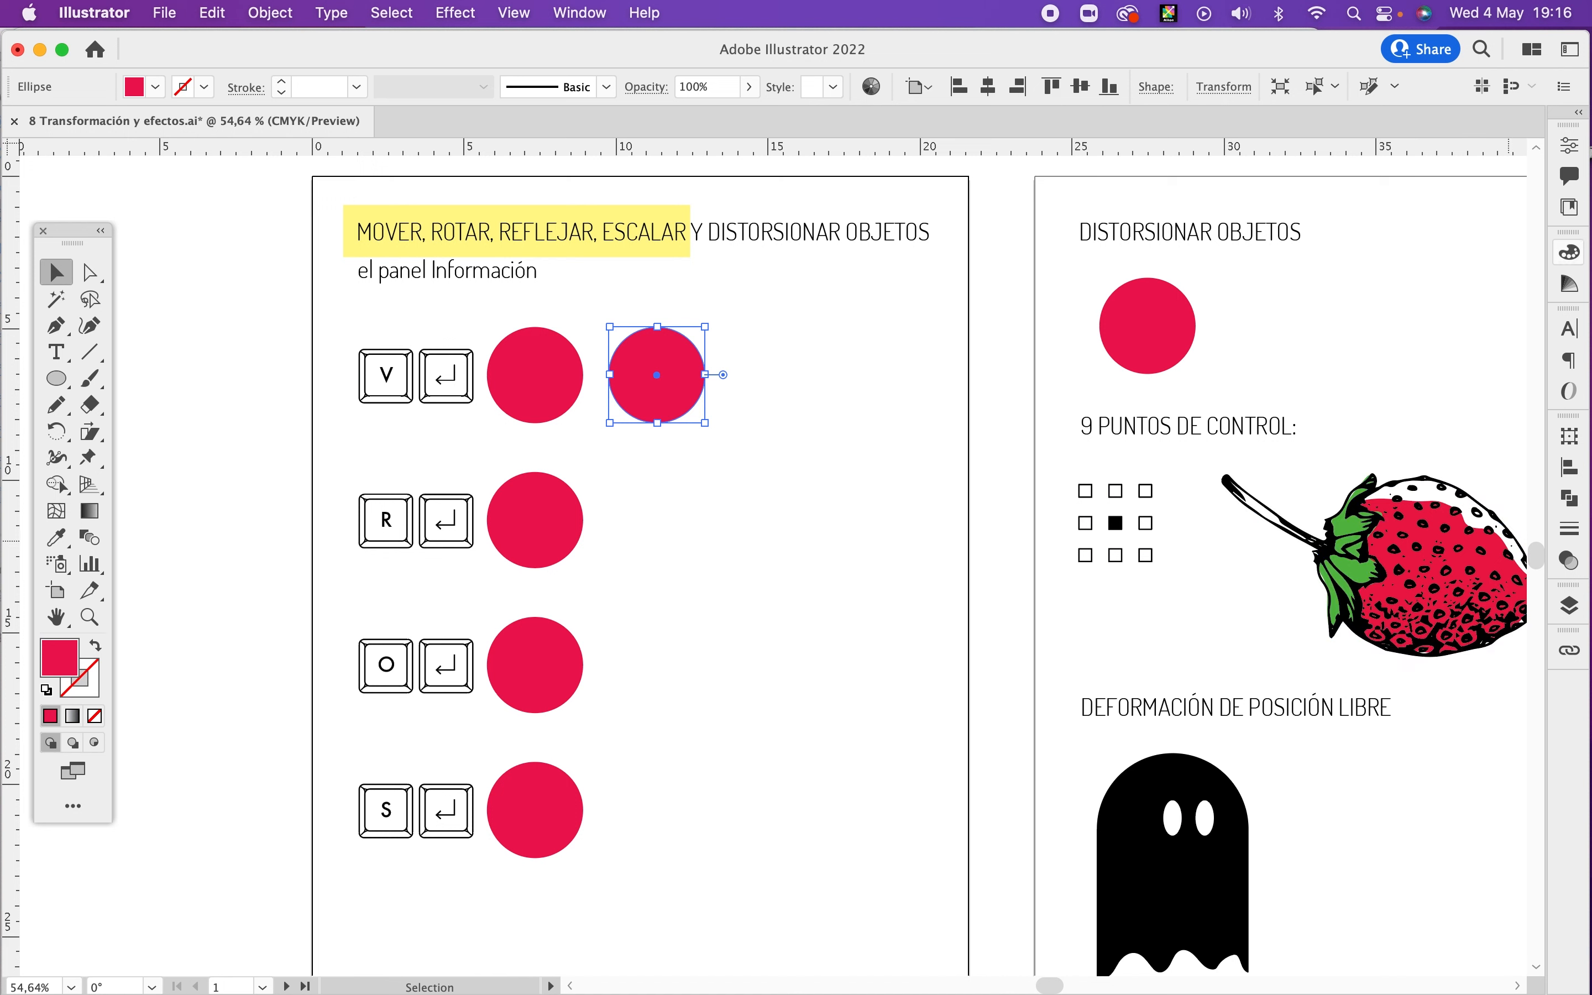
Step: Recolor the copied circle's fill to orange with C 0, M 41, Y 56 and K 0
left_click(1569, 252)
left_click(1399, 307)
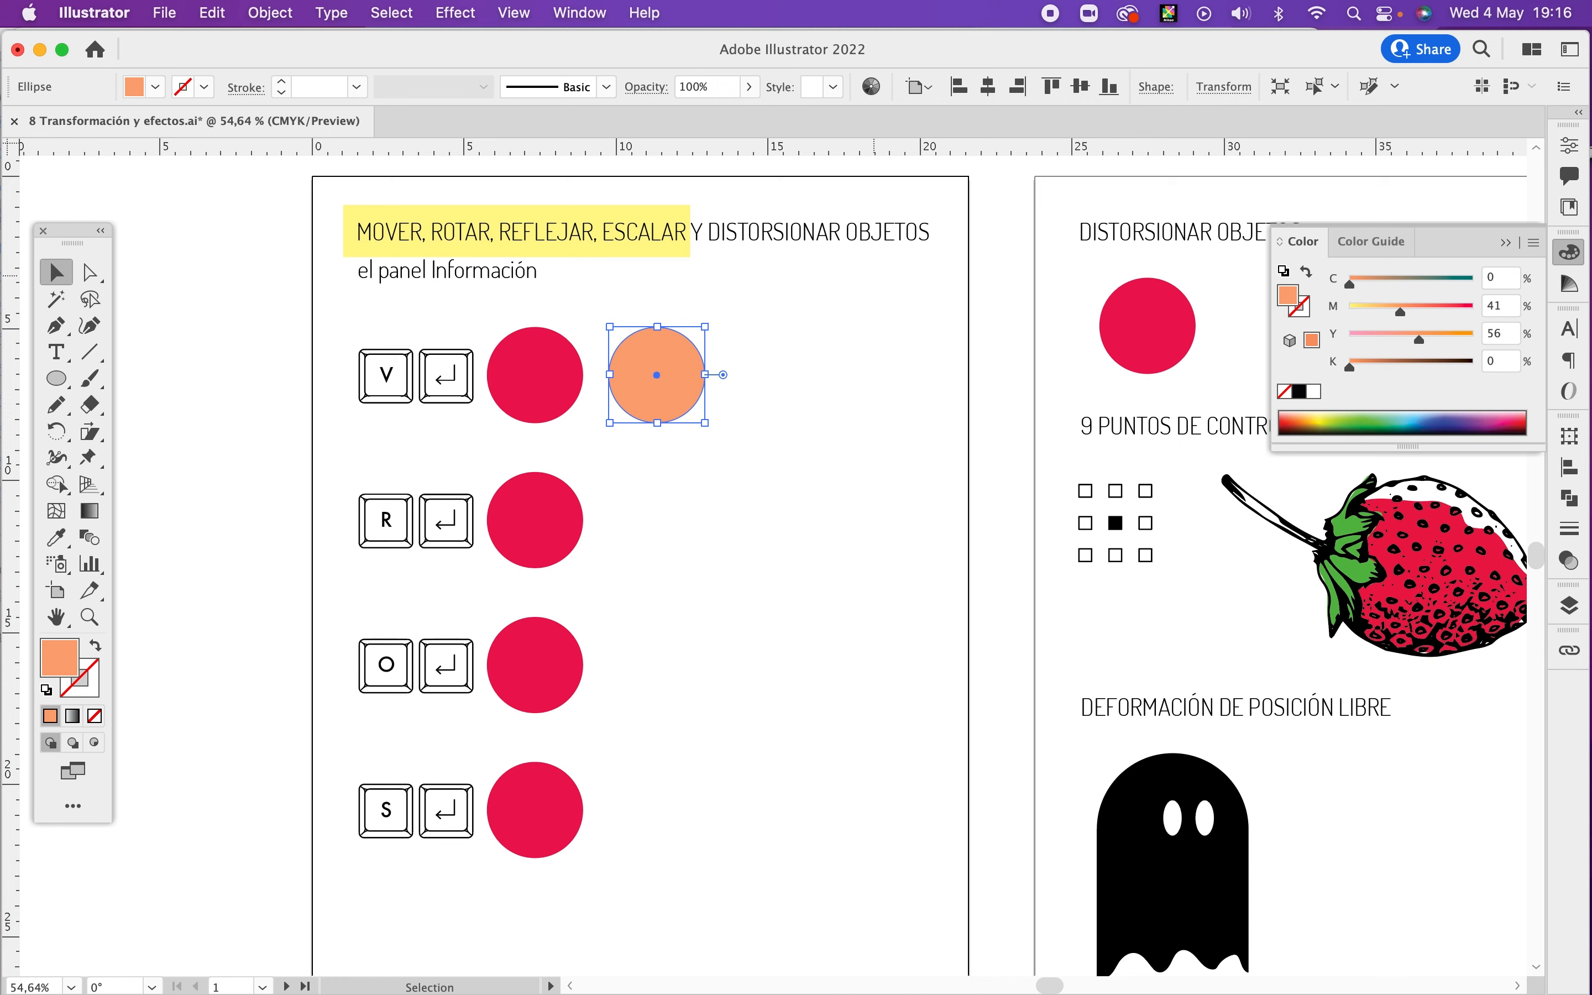
Step: Try moving the orange circle 4 cm horizontally without copying it, and undo the move
key("Return")
key("Return")
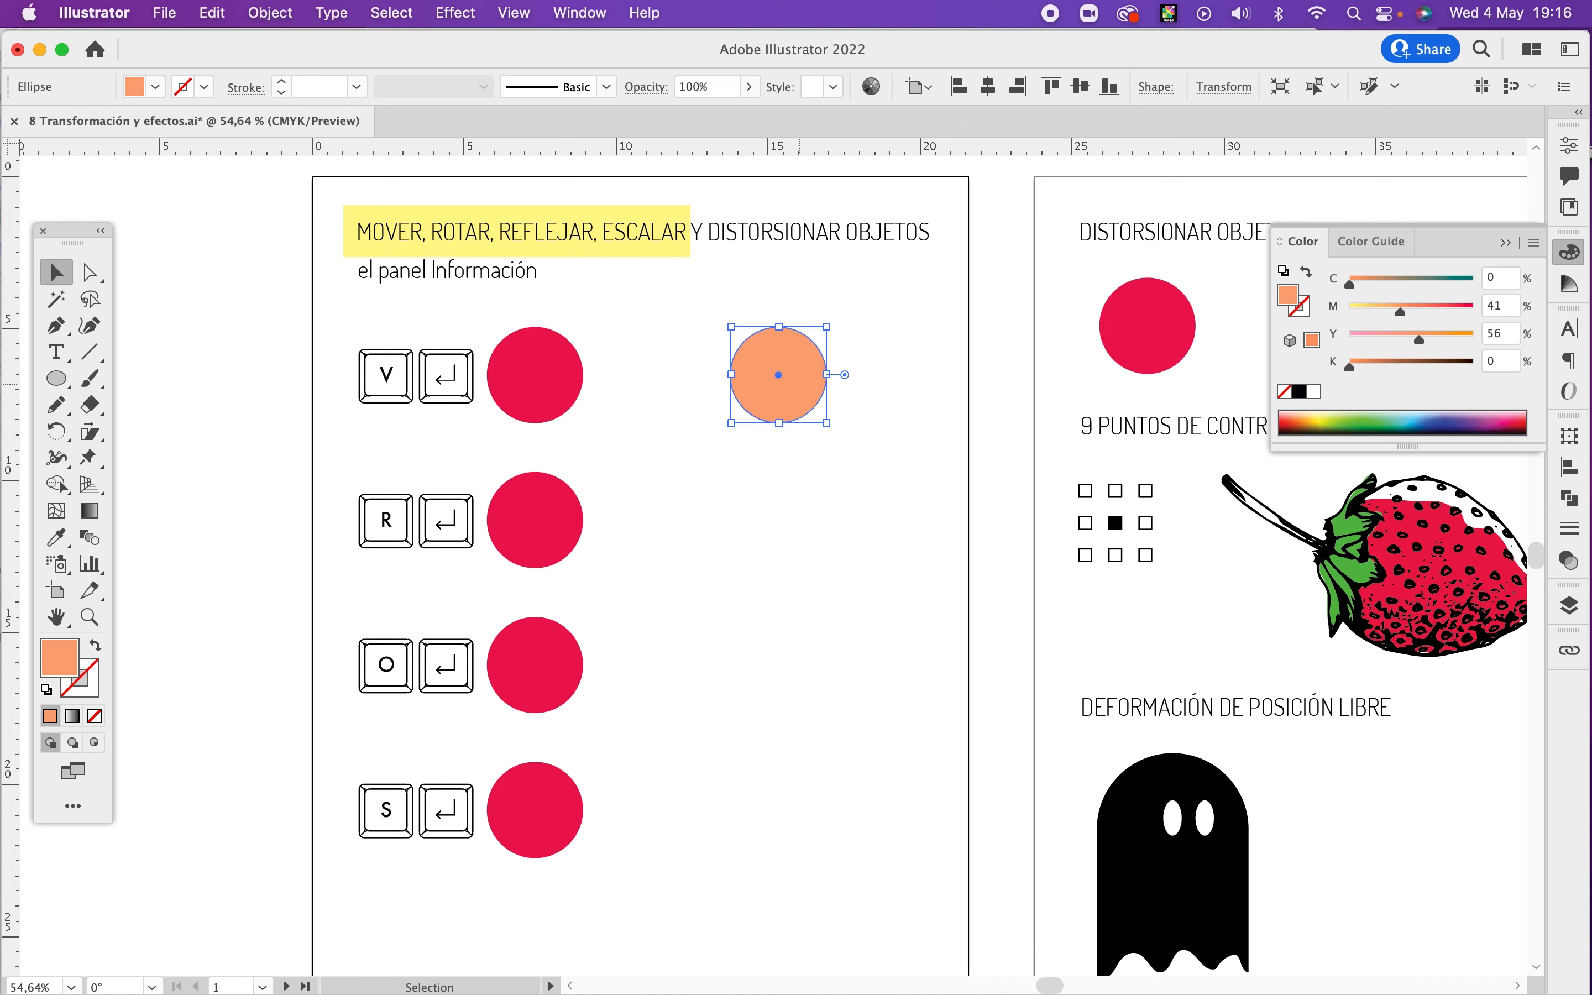
key("super+z")
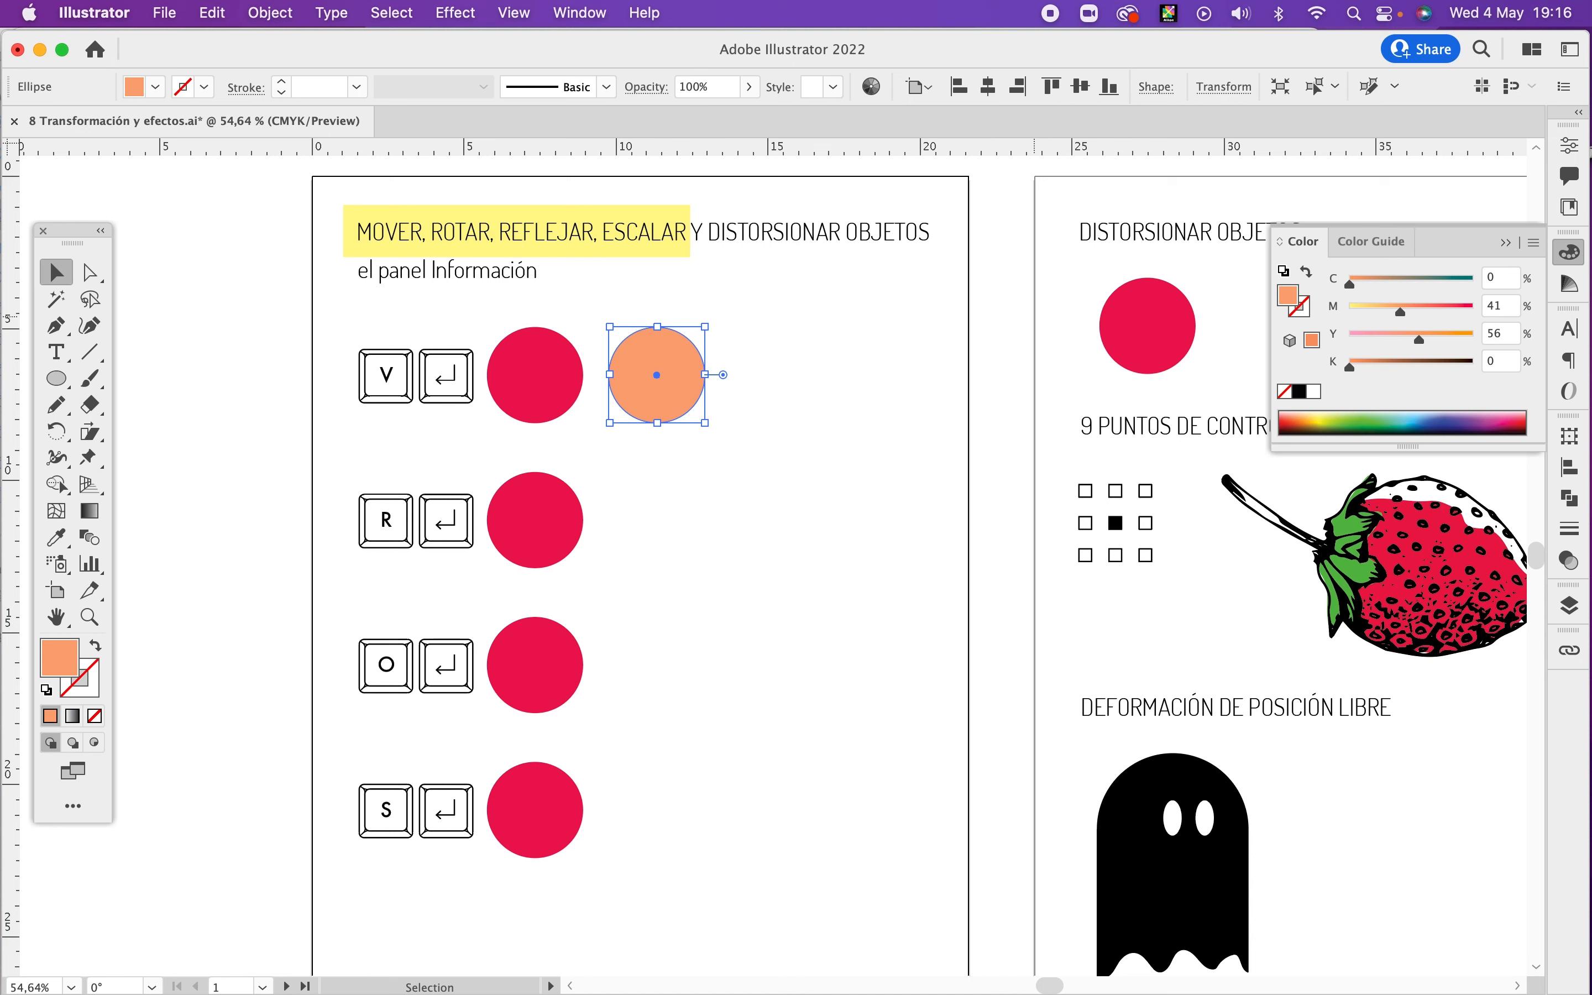
Step: Create a copy of the orange circle offset 4 cm horizontally and 0 cm vertically, and clear the selection
key("Return")
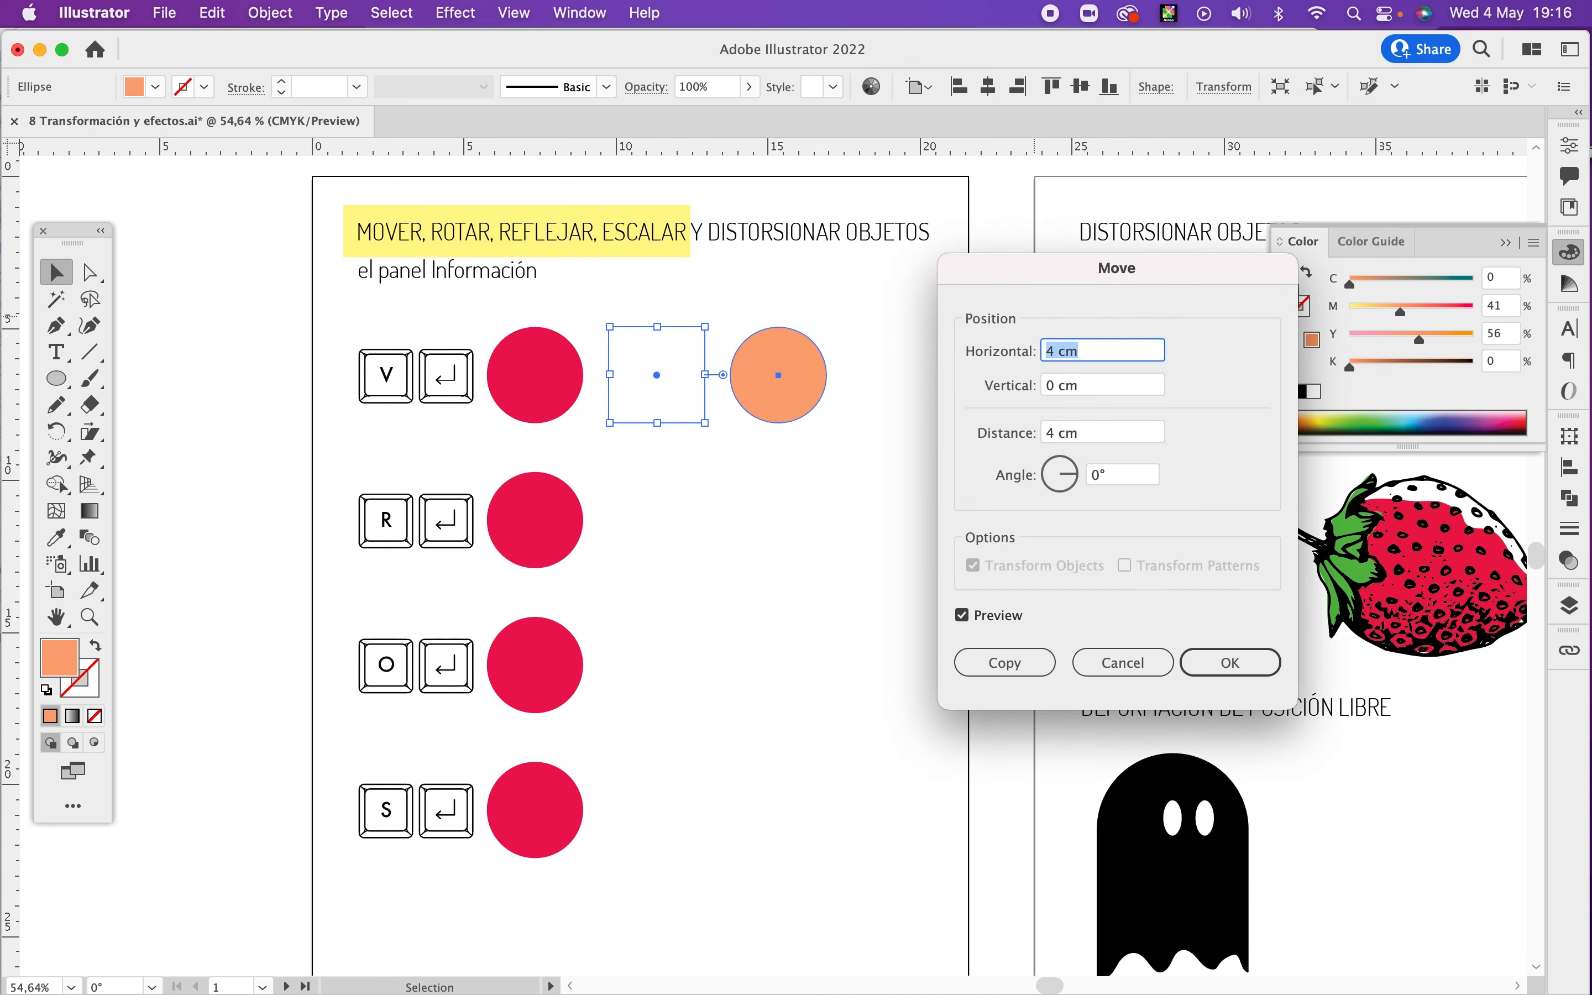
left_click(1004, 662)
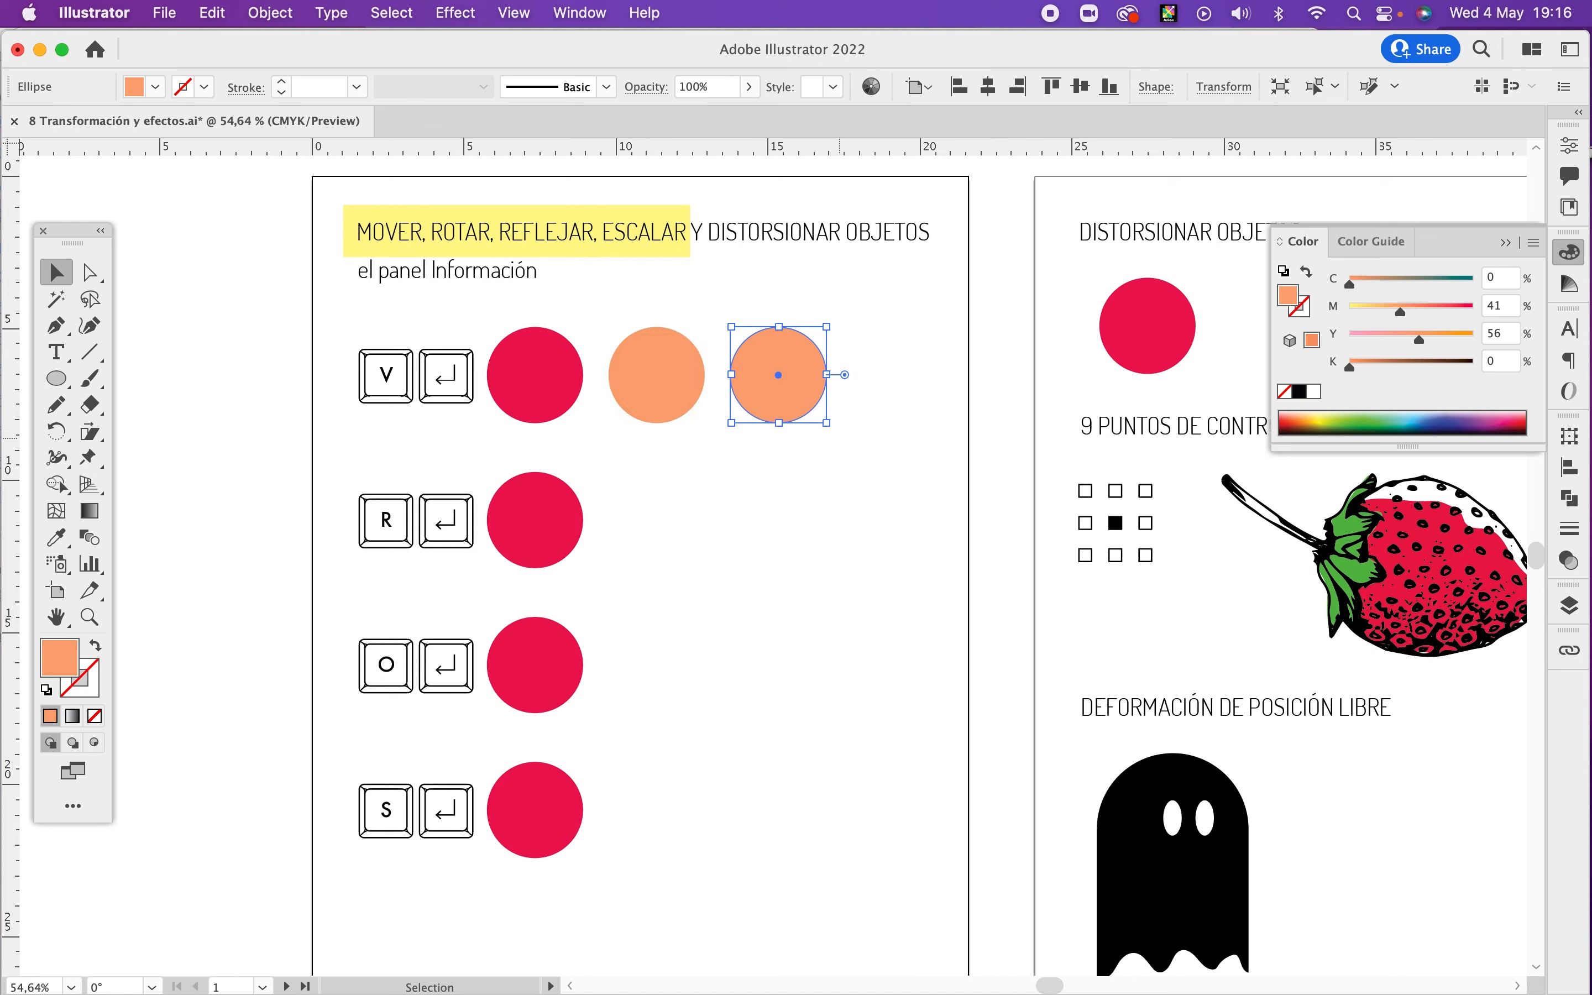
left_click(771, 580)
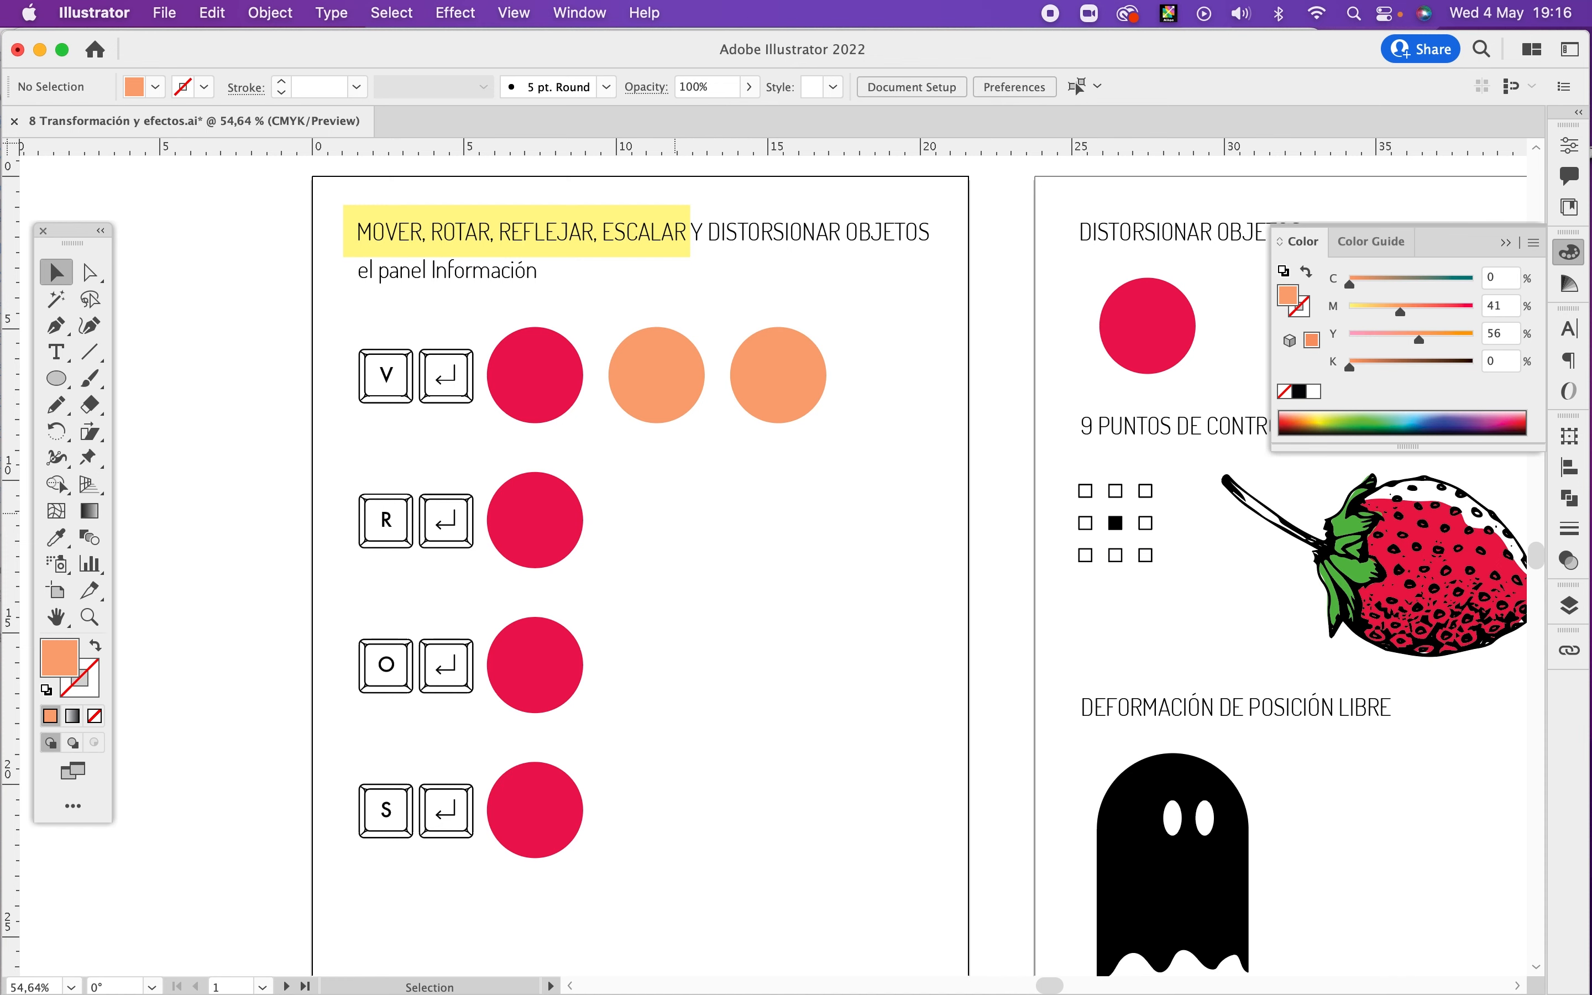
Step: Draw a small orange circle about 1.07 cm in diameter on the empty canvas beside the artboard
left_click_drag(675, 514, 1374, 517)
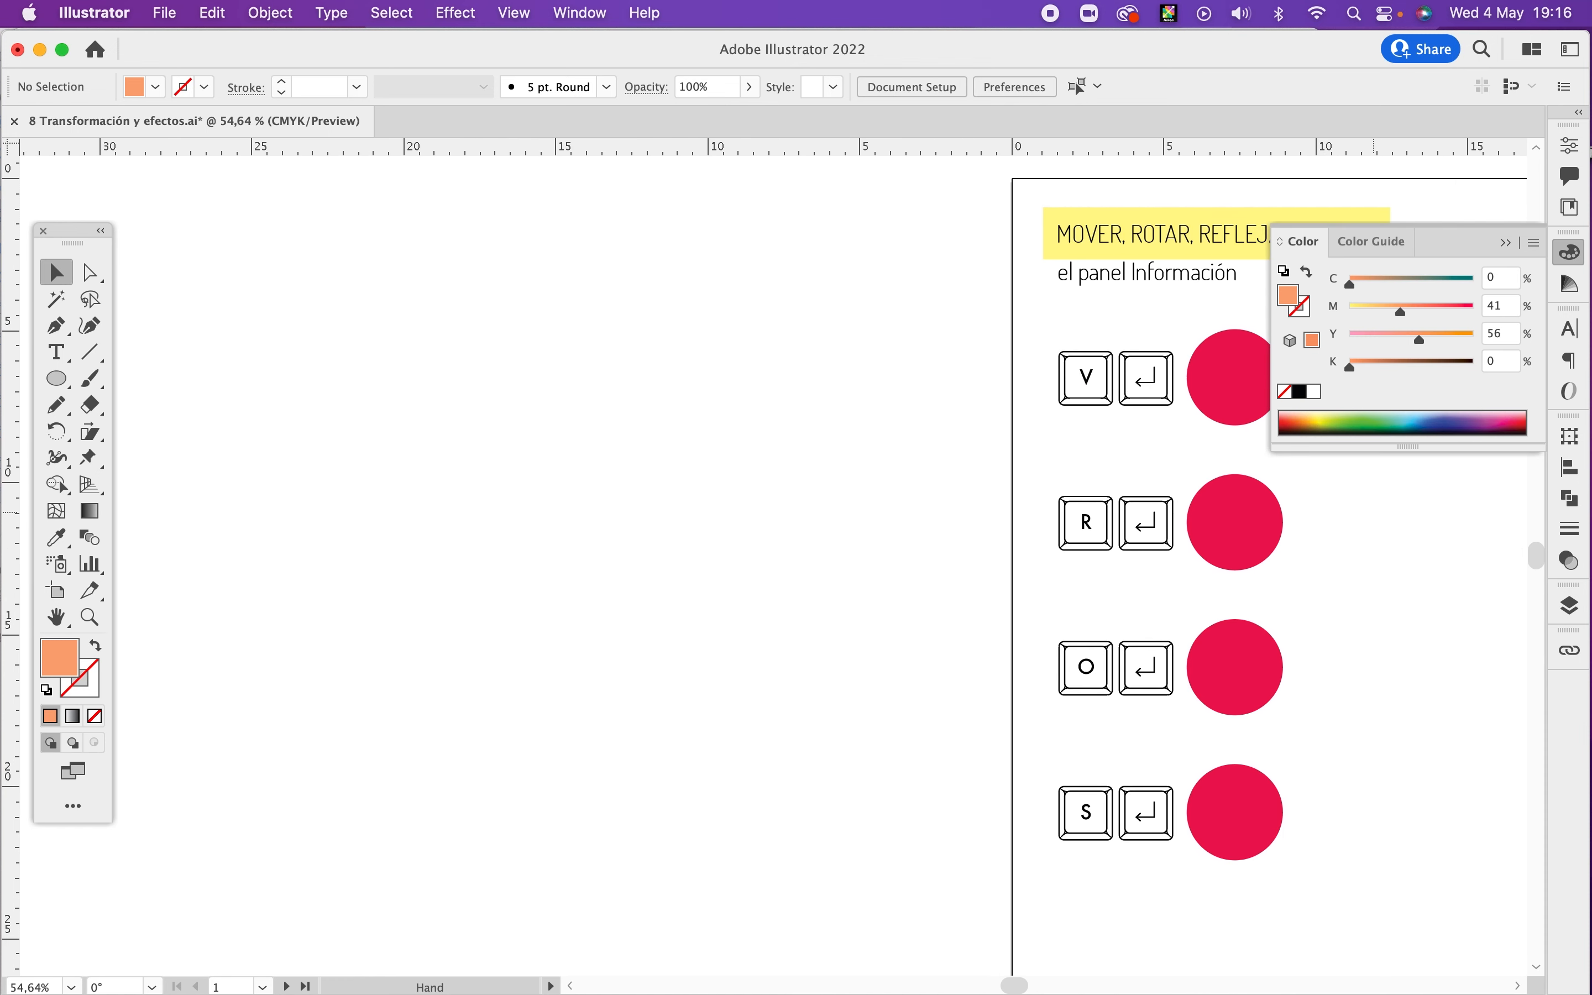
key("l")
left_click(480, 280)
left_click(744, 565)
left_click_drag(416, 292, 452, 327)
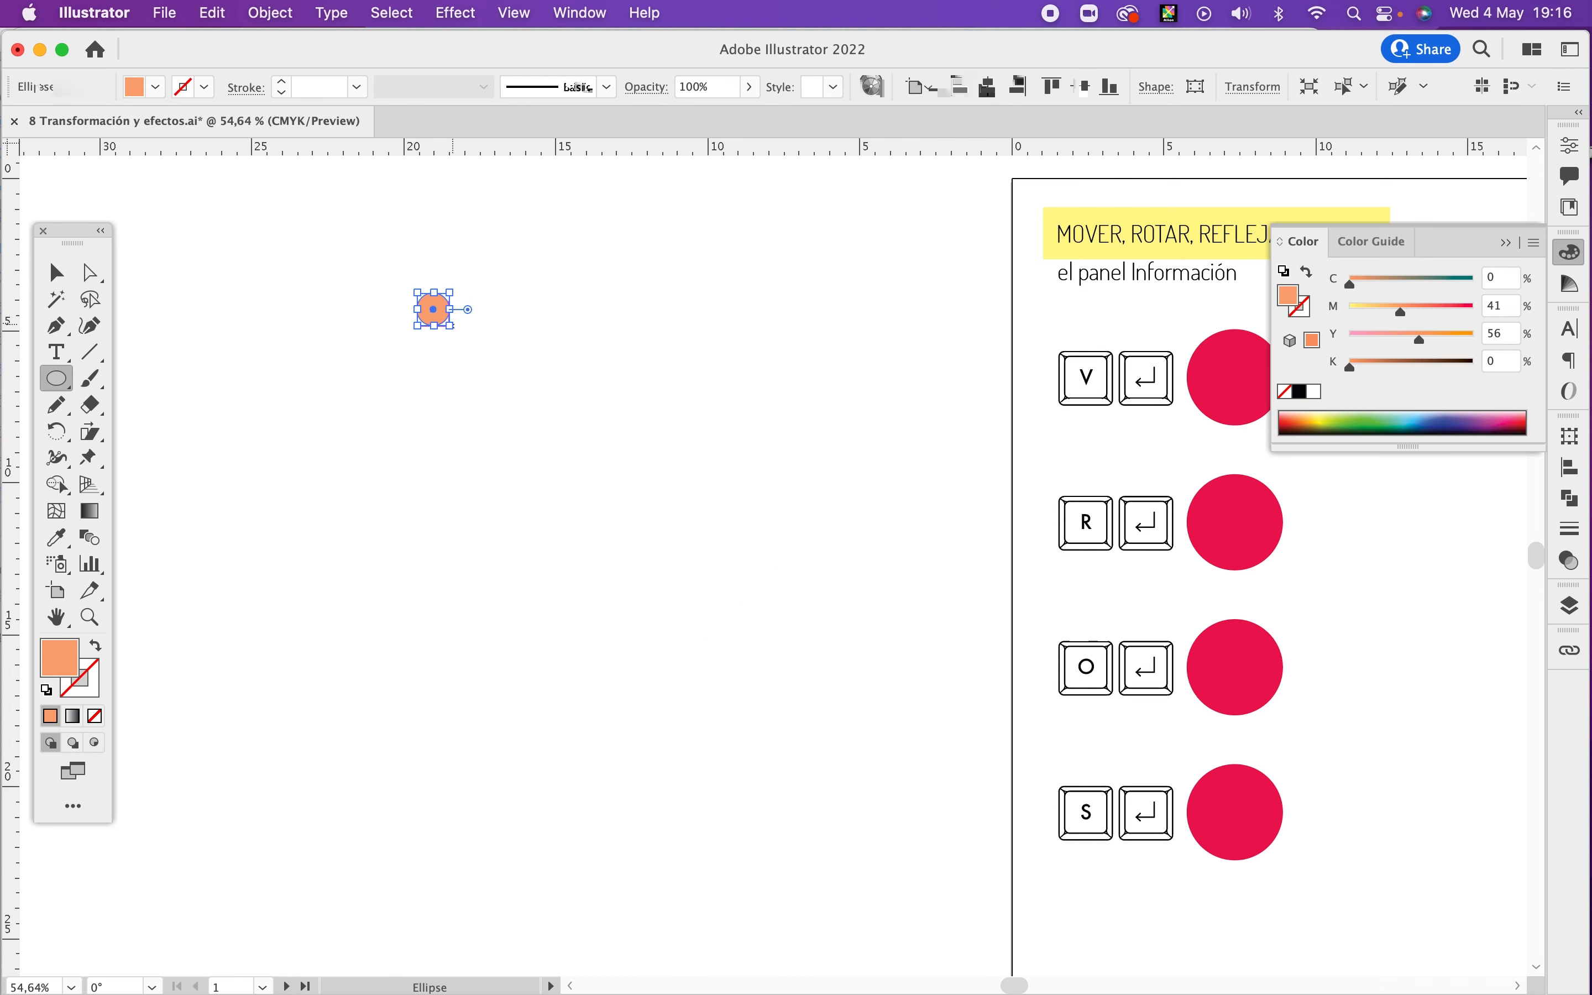
Step: Copy the small circle 4 cm horizontally and repeat the transformation three times for a row of five circles
key("v")
key("Return")
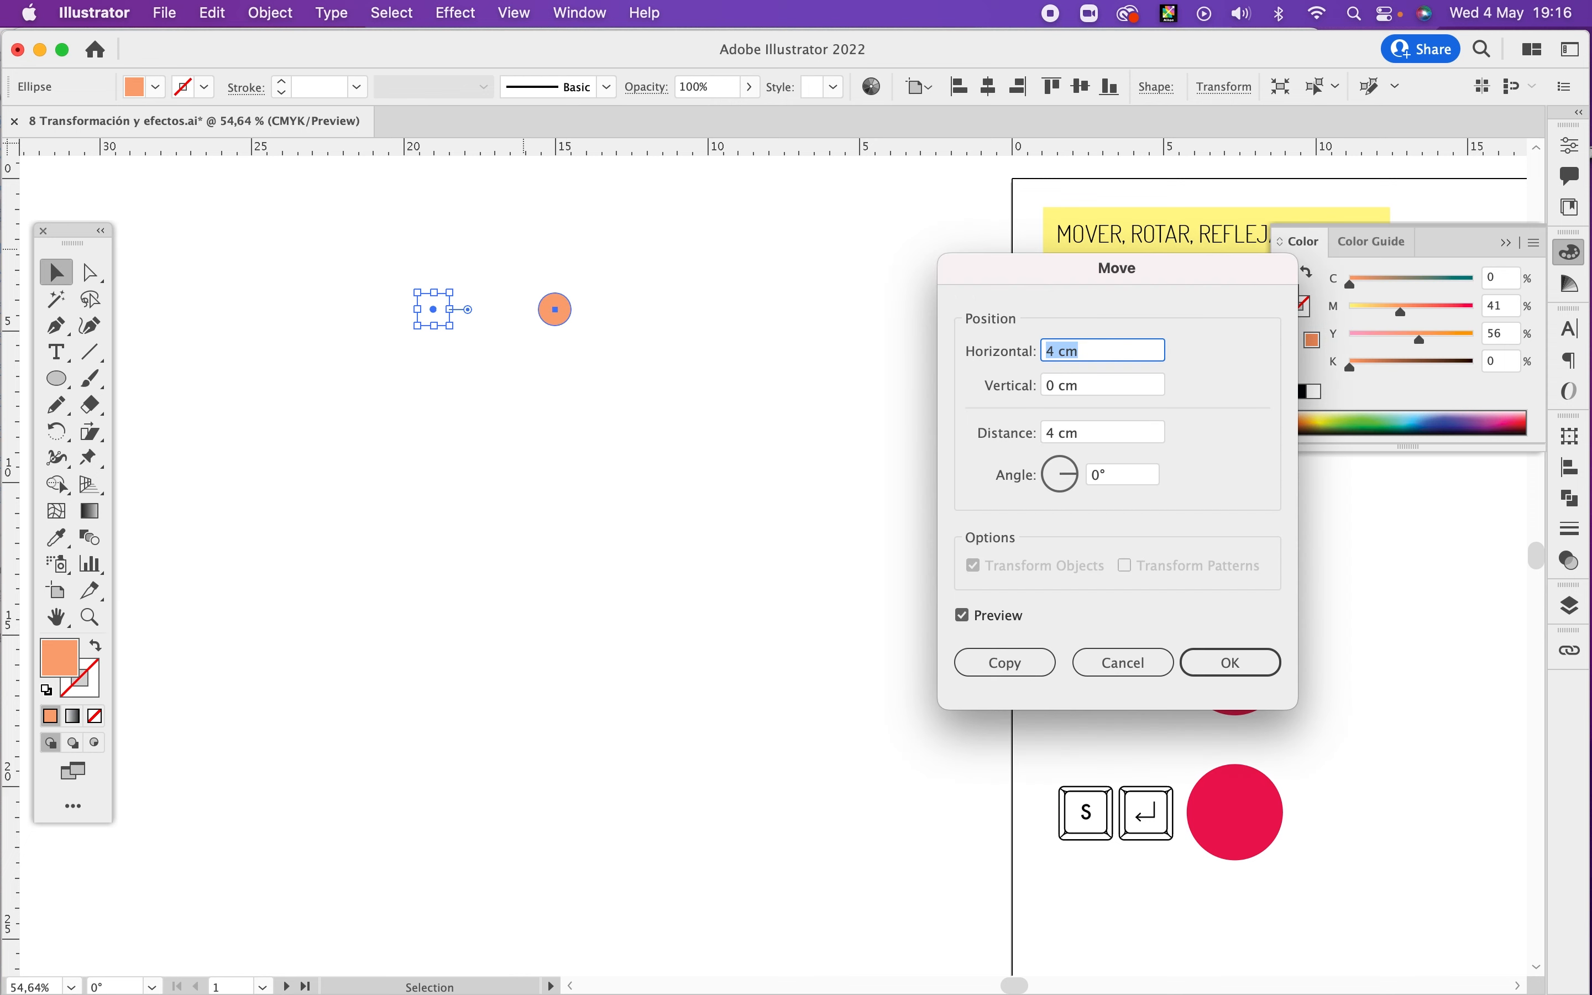
left_click(1009, 661)
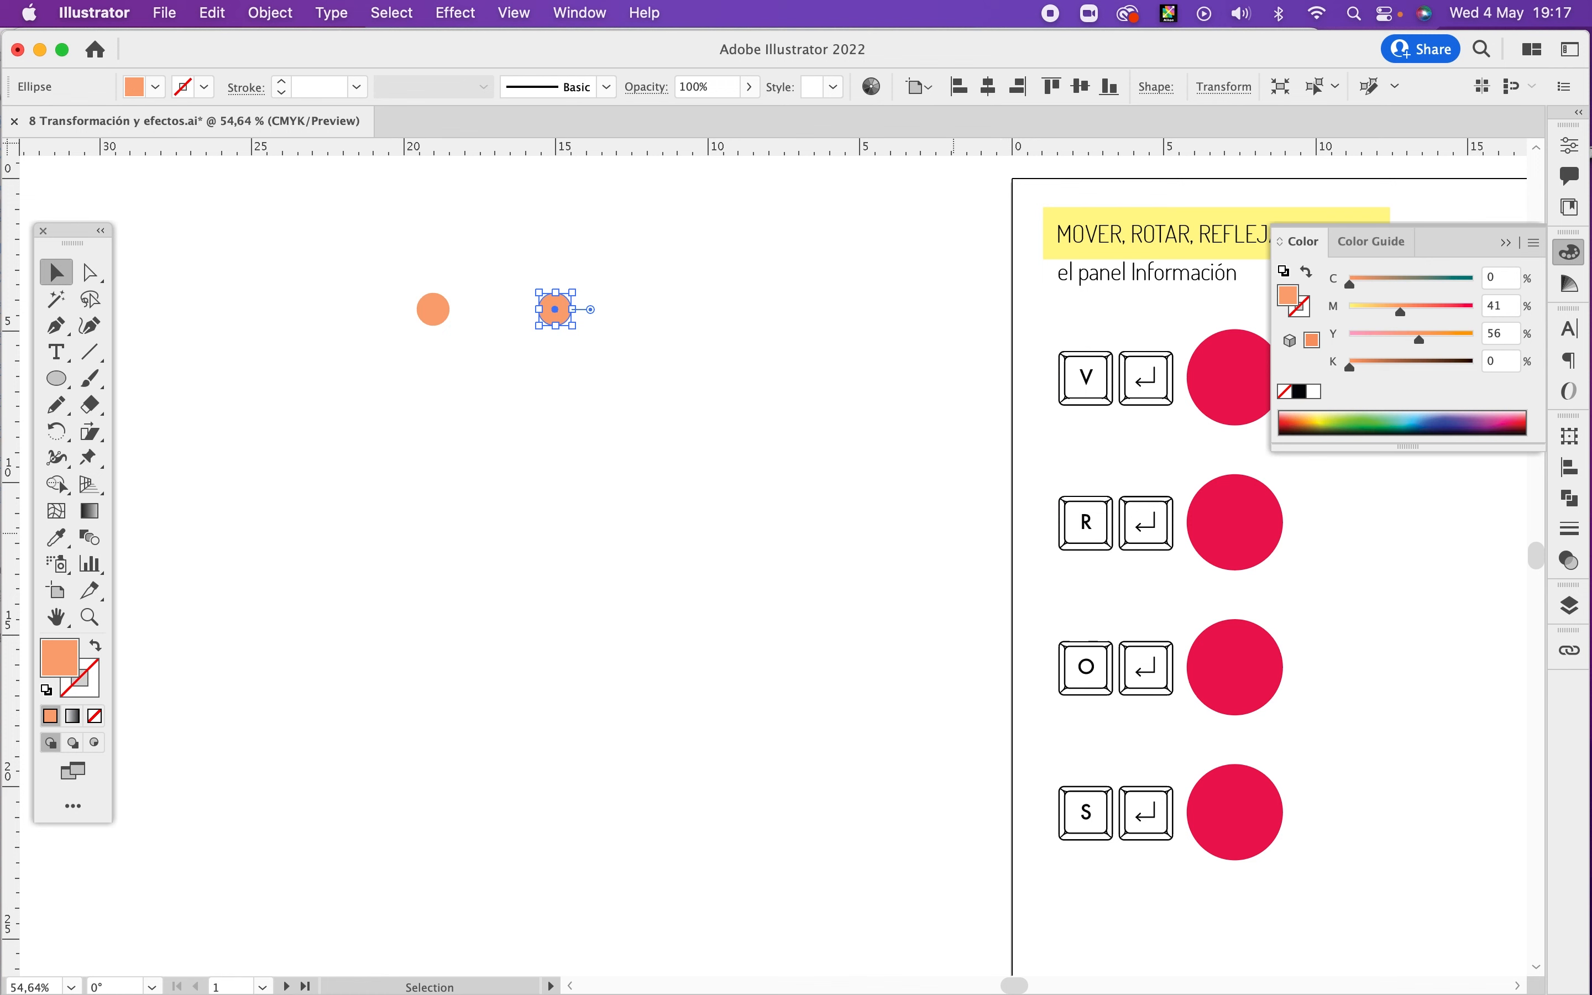
key("super+d")
key("super+d")
key("super+d")
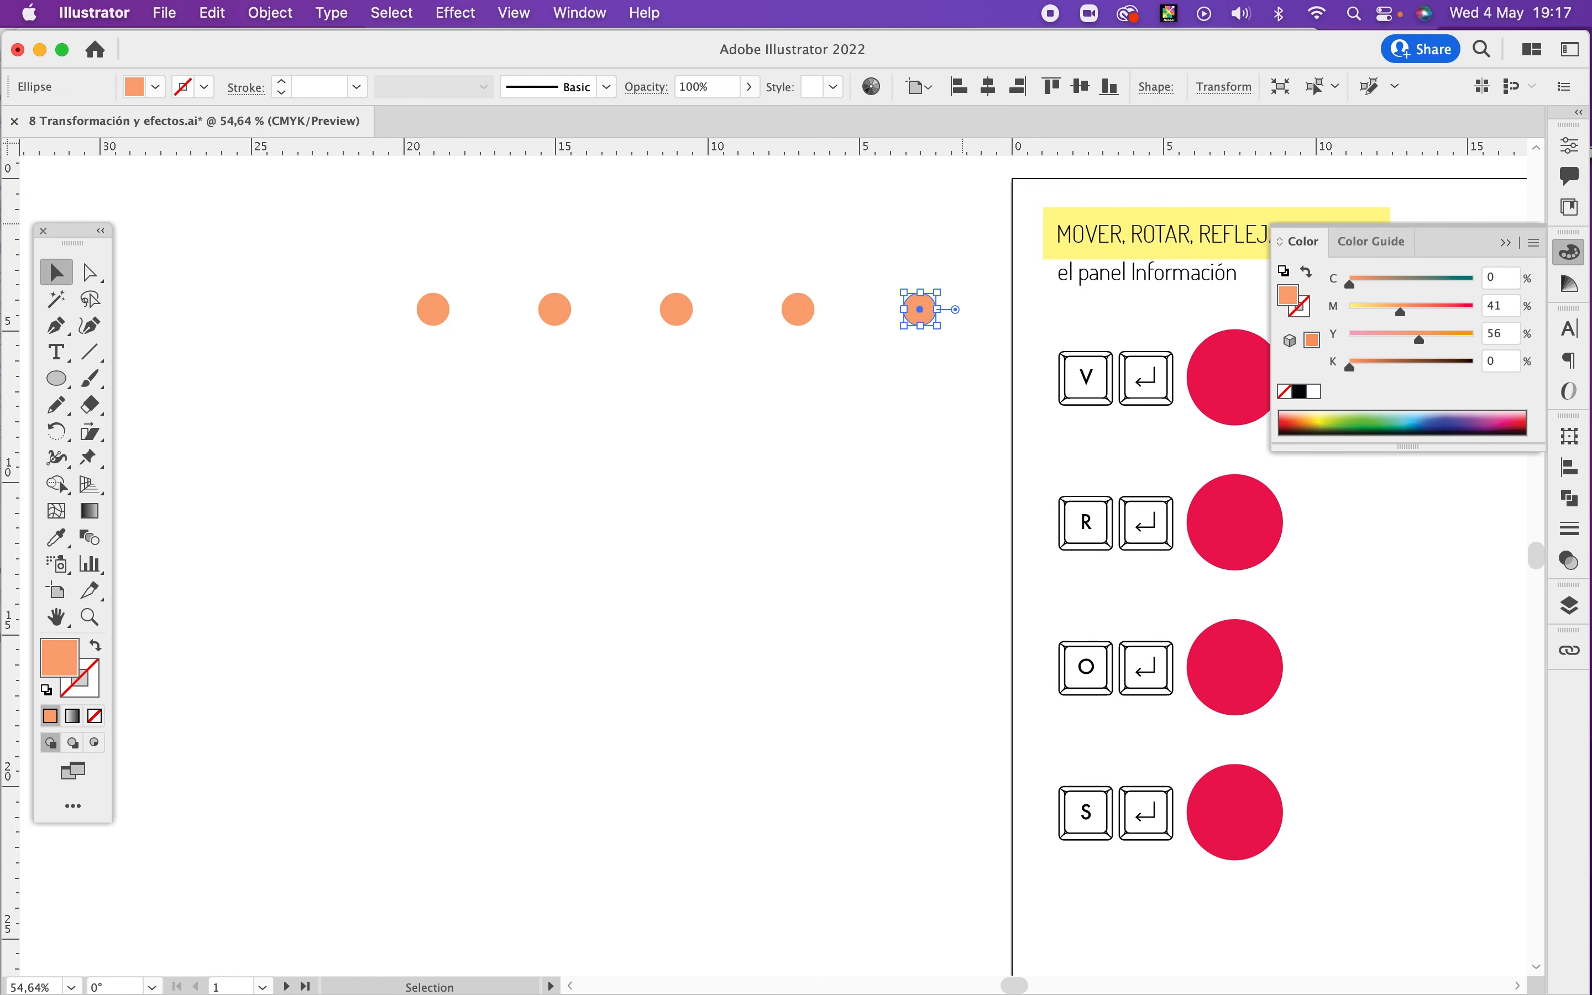
left_click(961, 221)
Step: Copy the whole row of circles 0 cm horizontally and 4 cm vertically, and repeat until there are five rows
left_click_drag(547, 392, 547, 393)
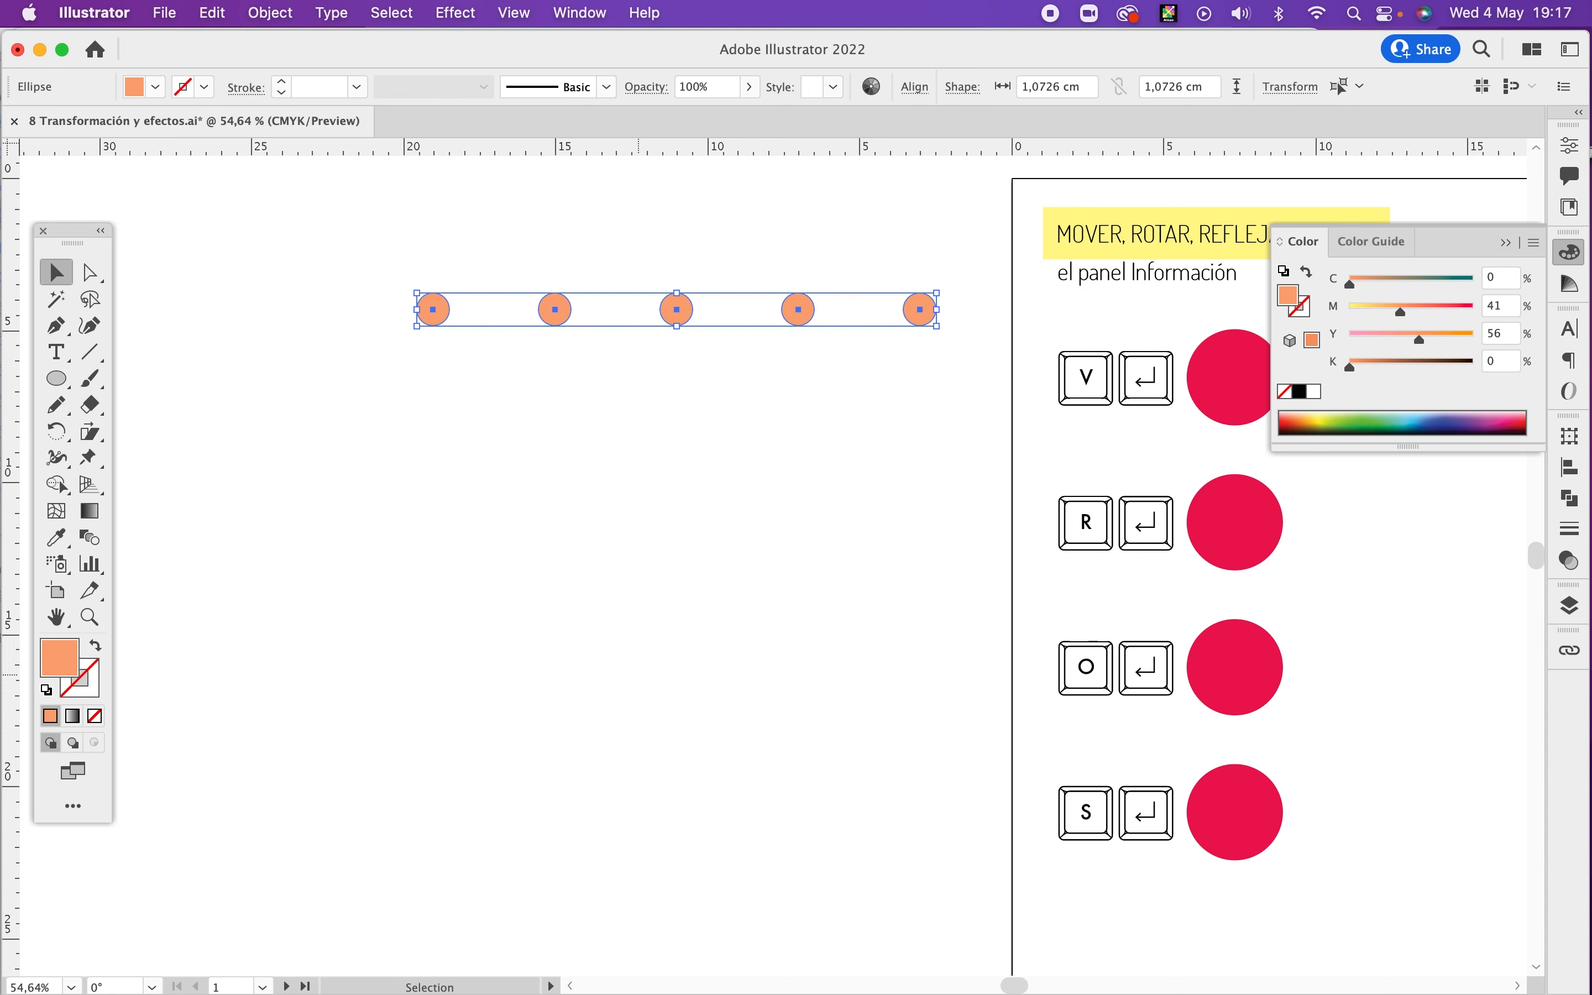
key("Return")
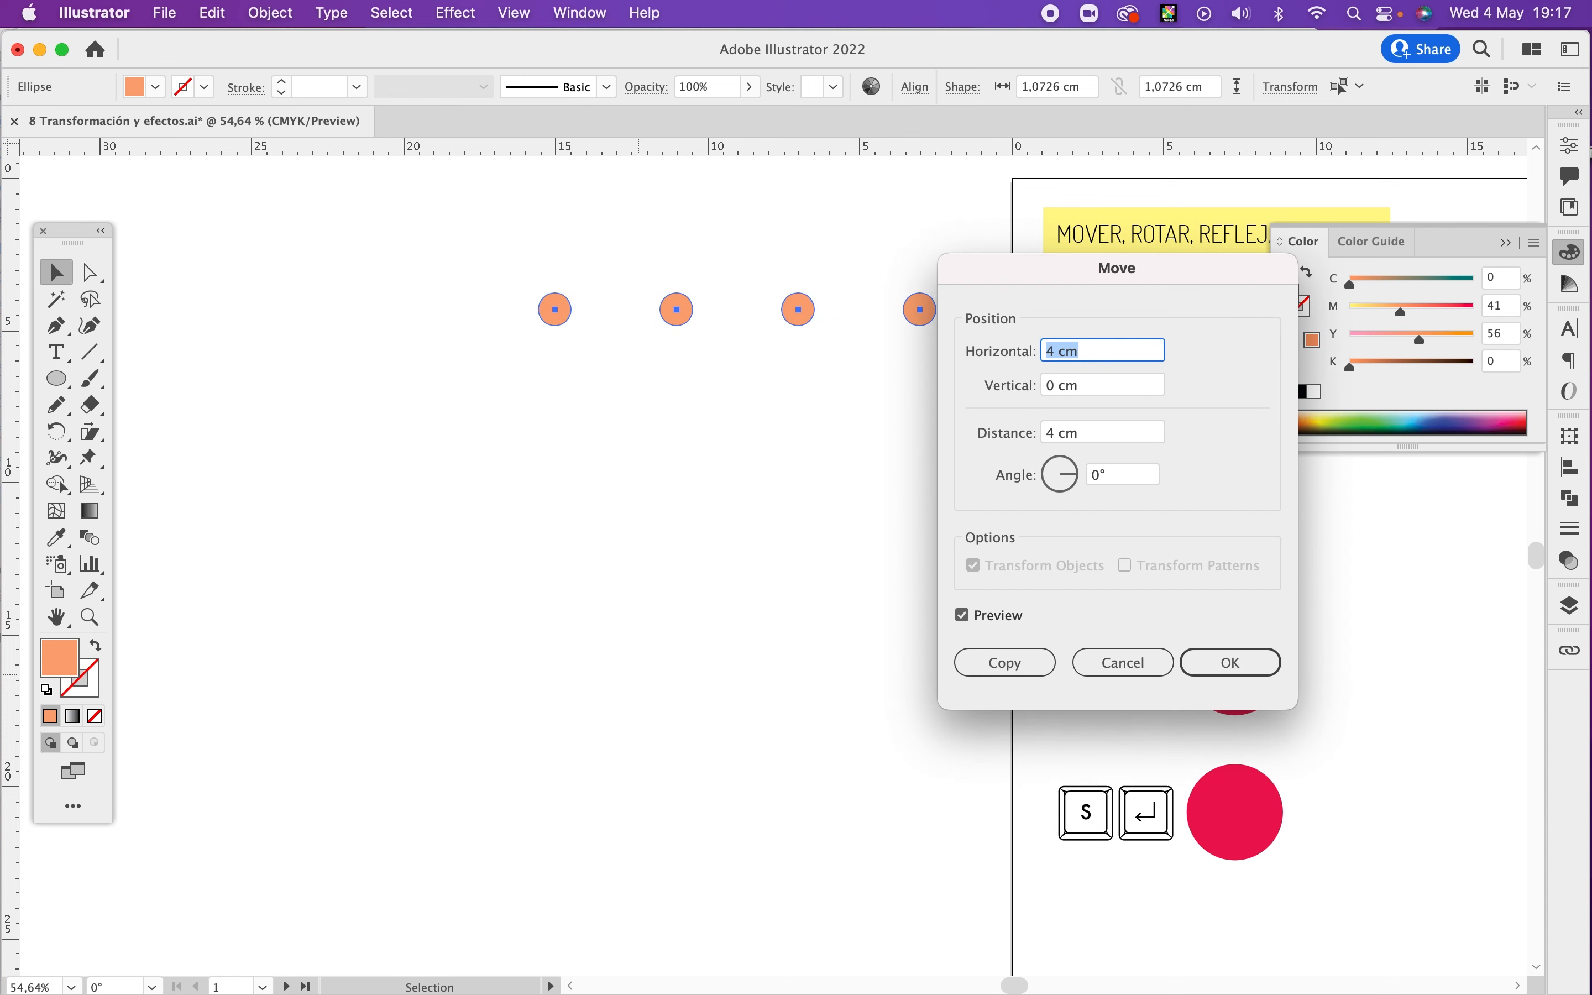
type("0")
key("Tab")
type("4")
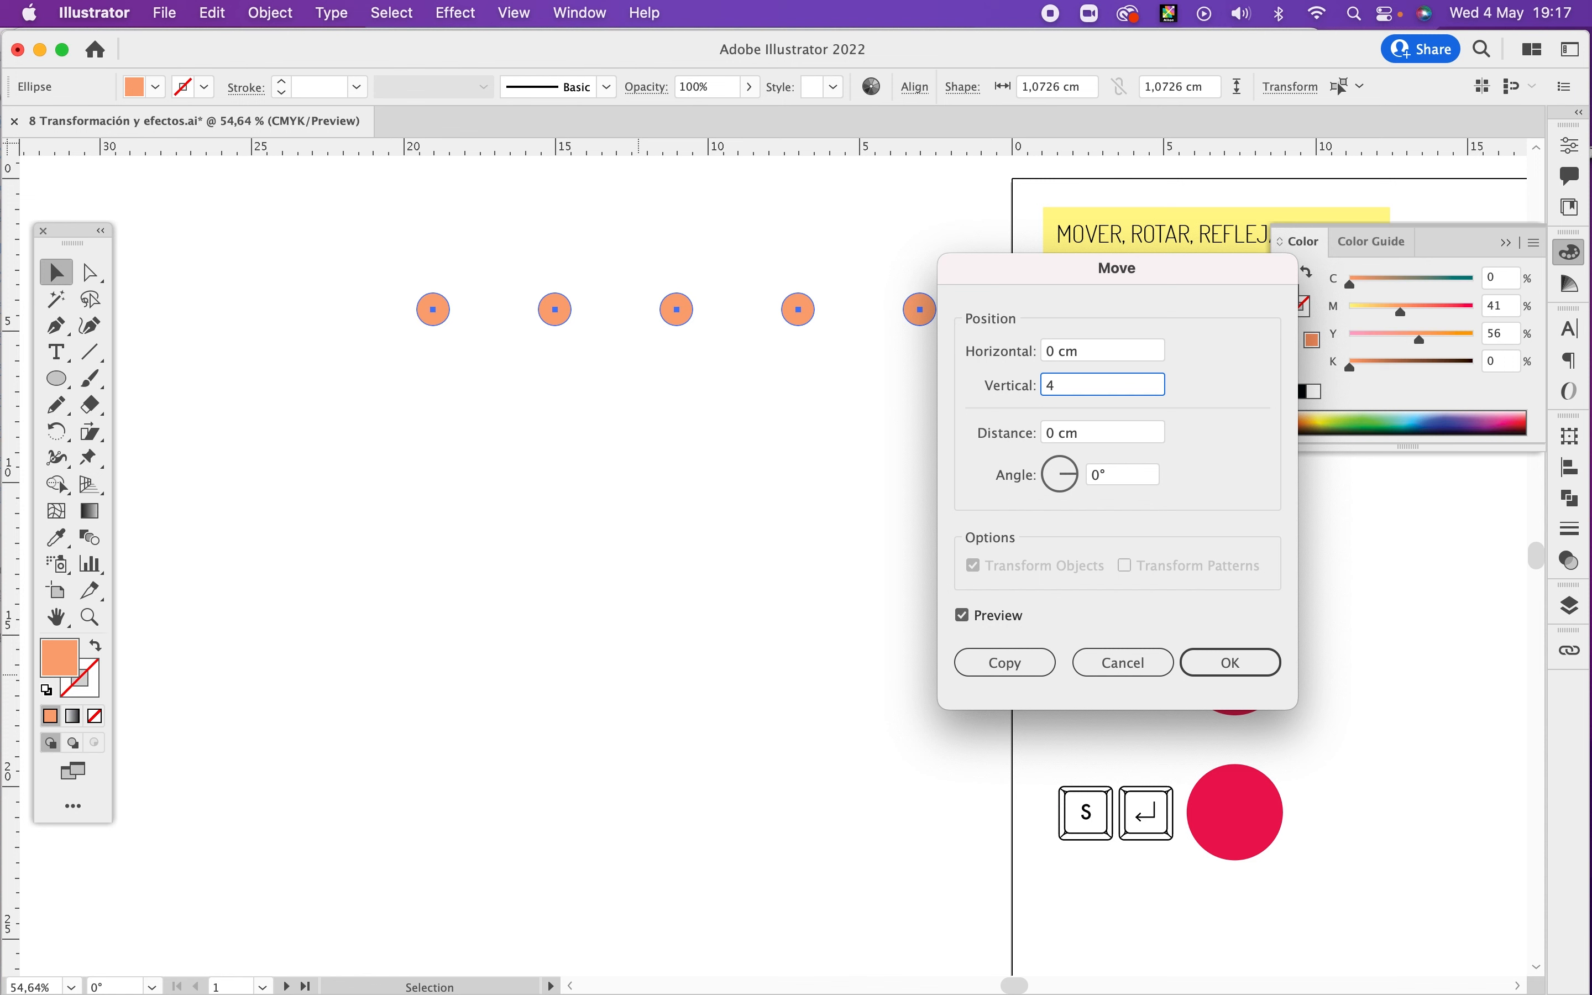
key("Tab")
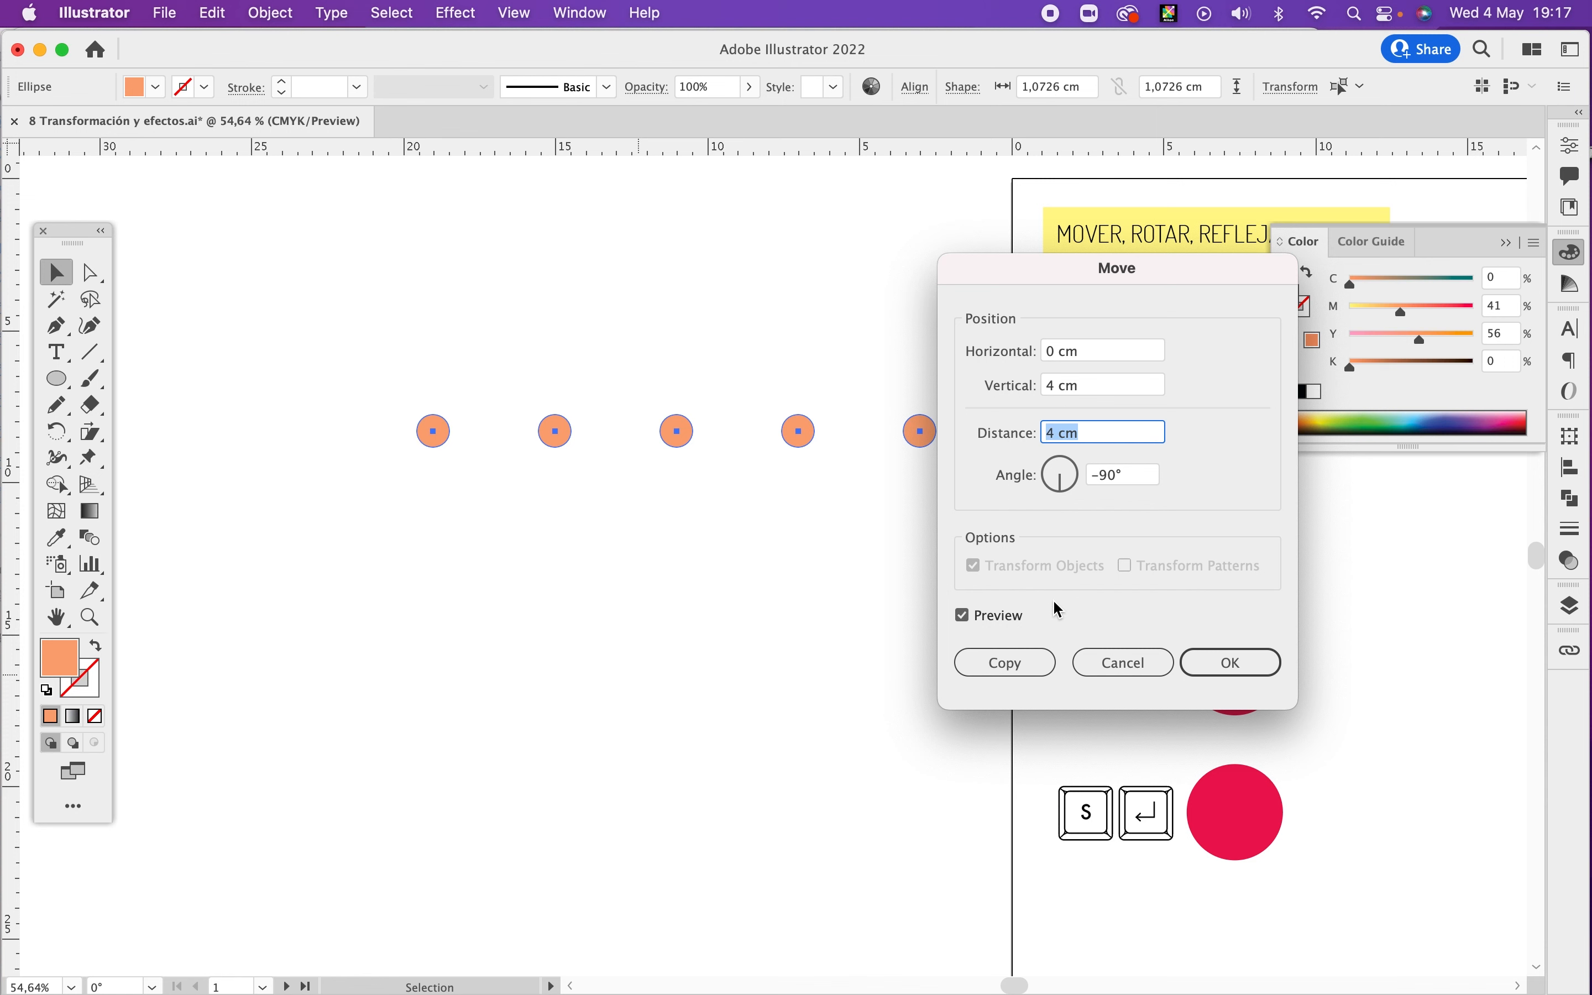
left_click(1016, 666)
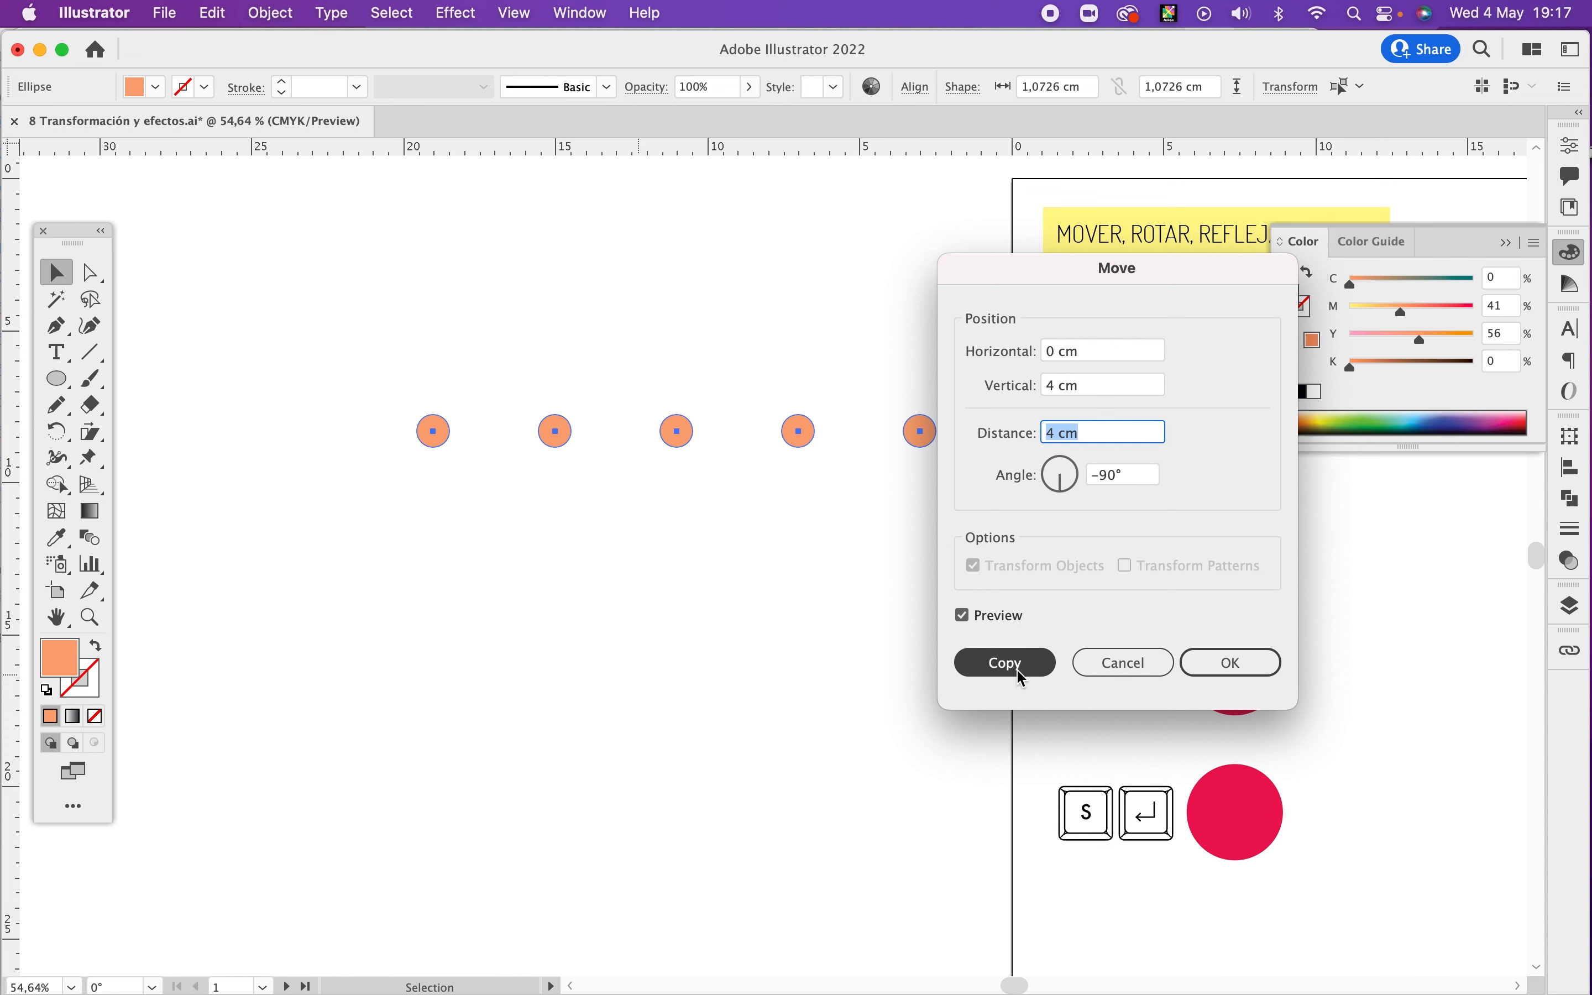
key("super+d")
key("super+d")
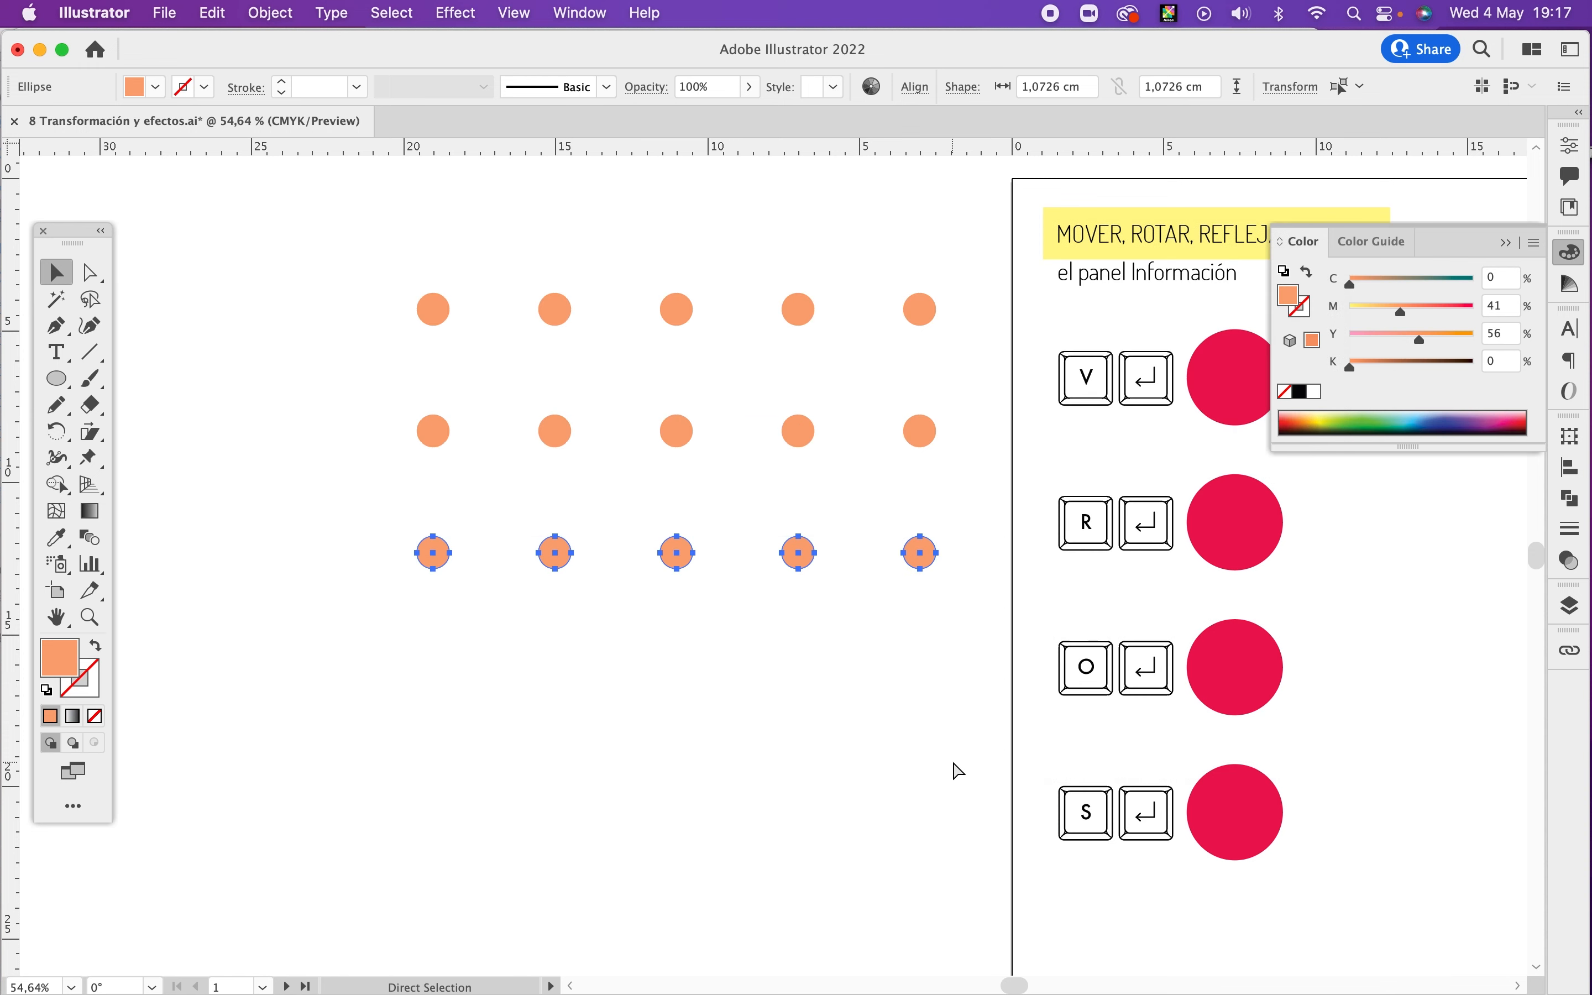
key("super+d")
Step: Select the entire grid of small orange circles and delete it
key("v")
left_click(972, 273)
left_click_drag(968, 231, 400, 849)
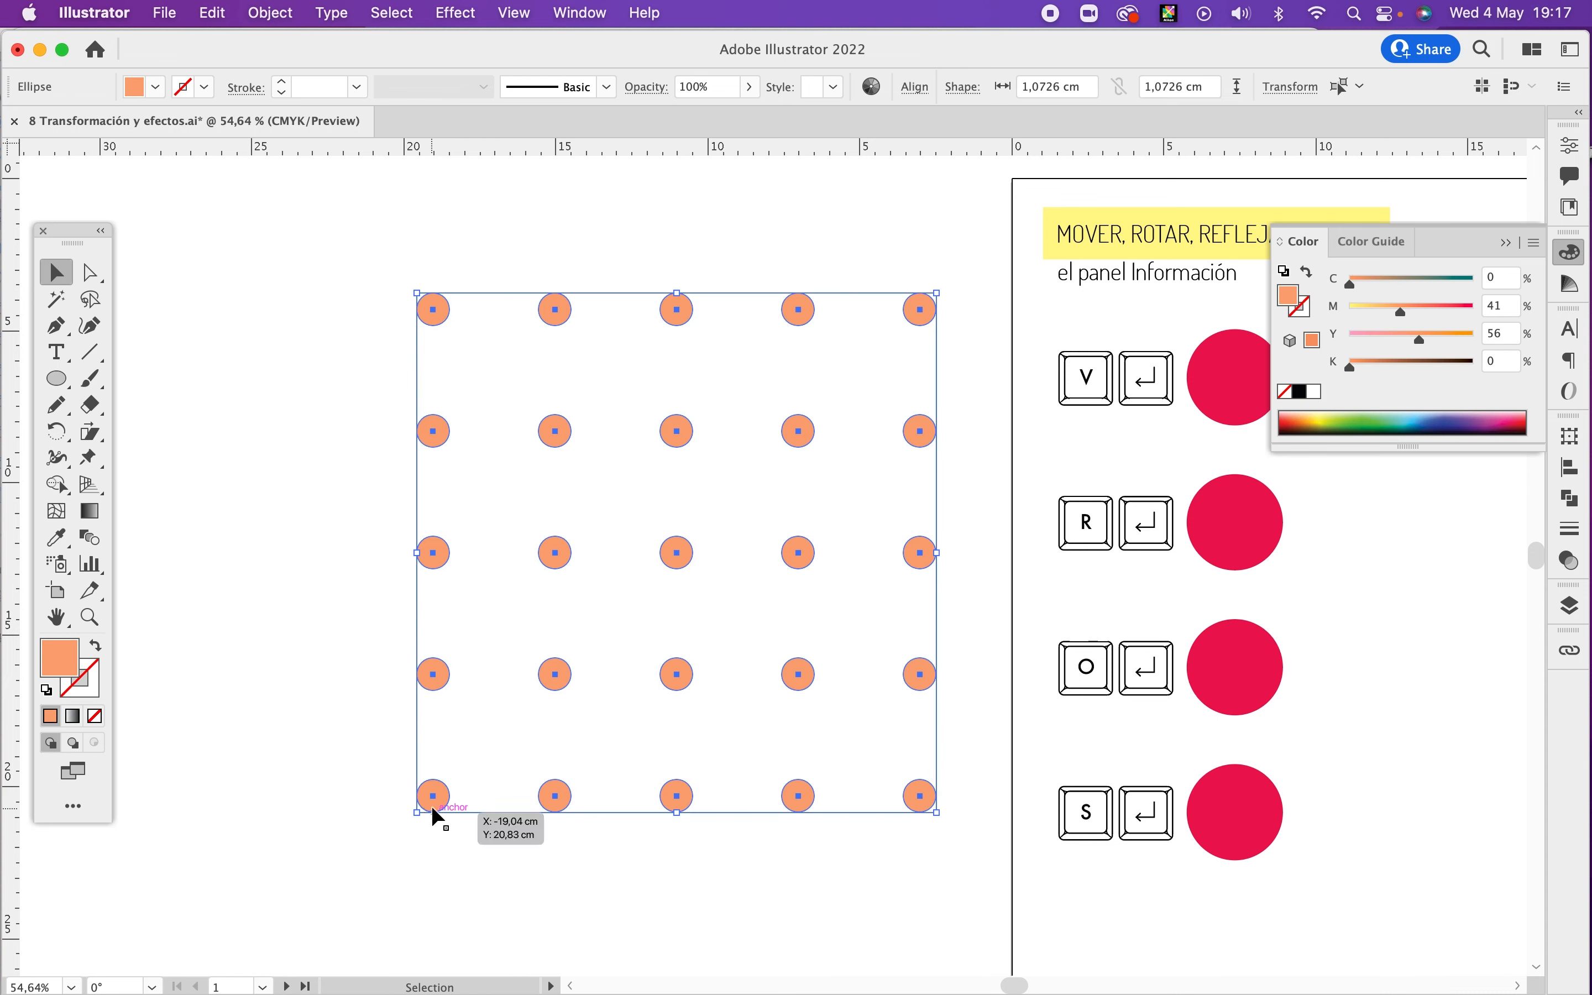
key("Delete")
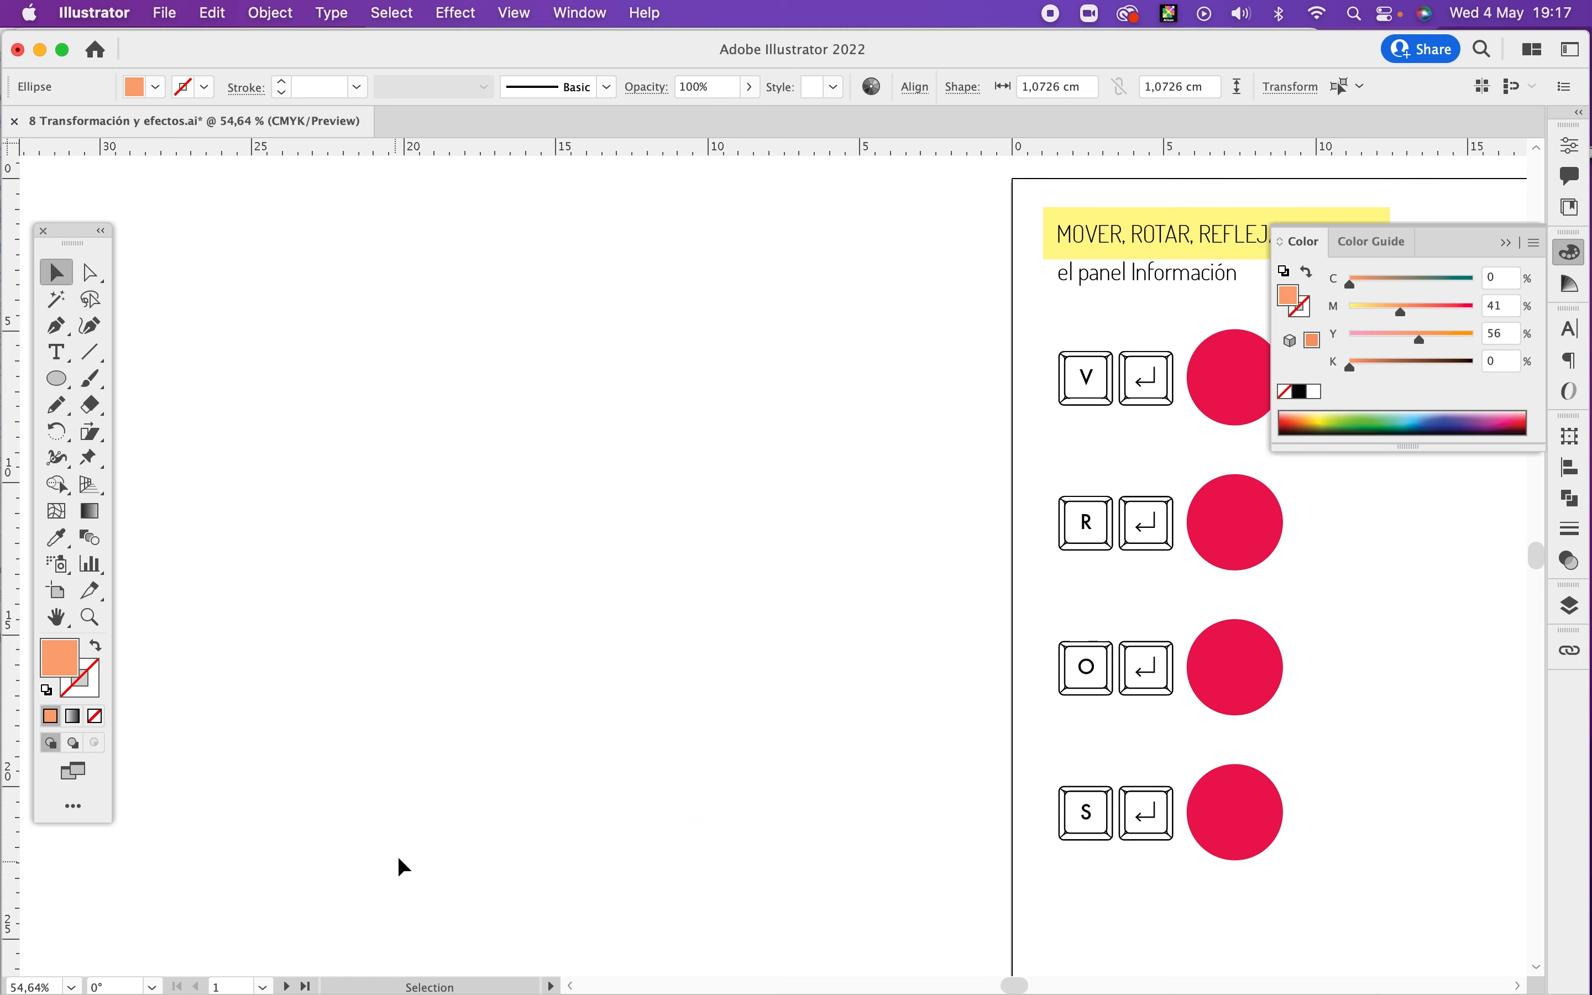
Step: Duplicate the red circle beside the R key, placing the copy so it partly overlaps the original
key("space")
left_click_drag(1084, 456, 502, 426)
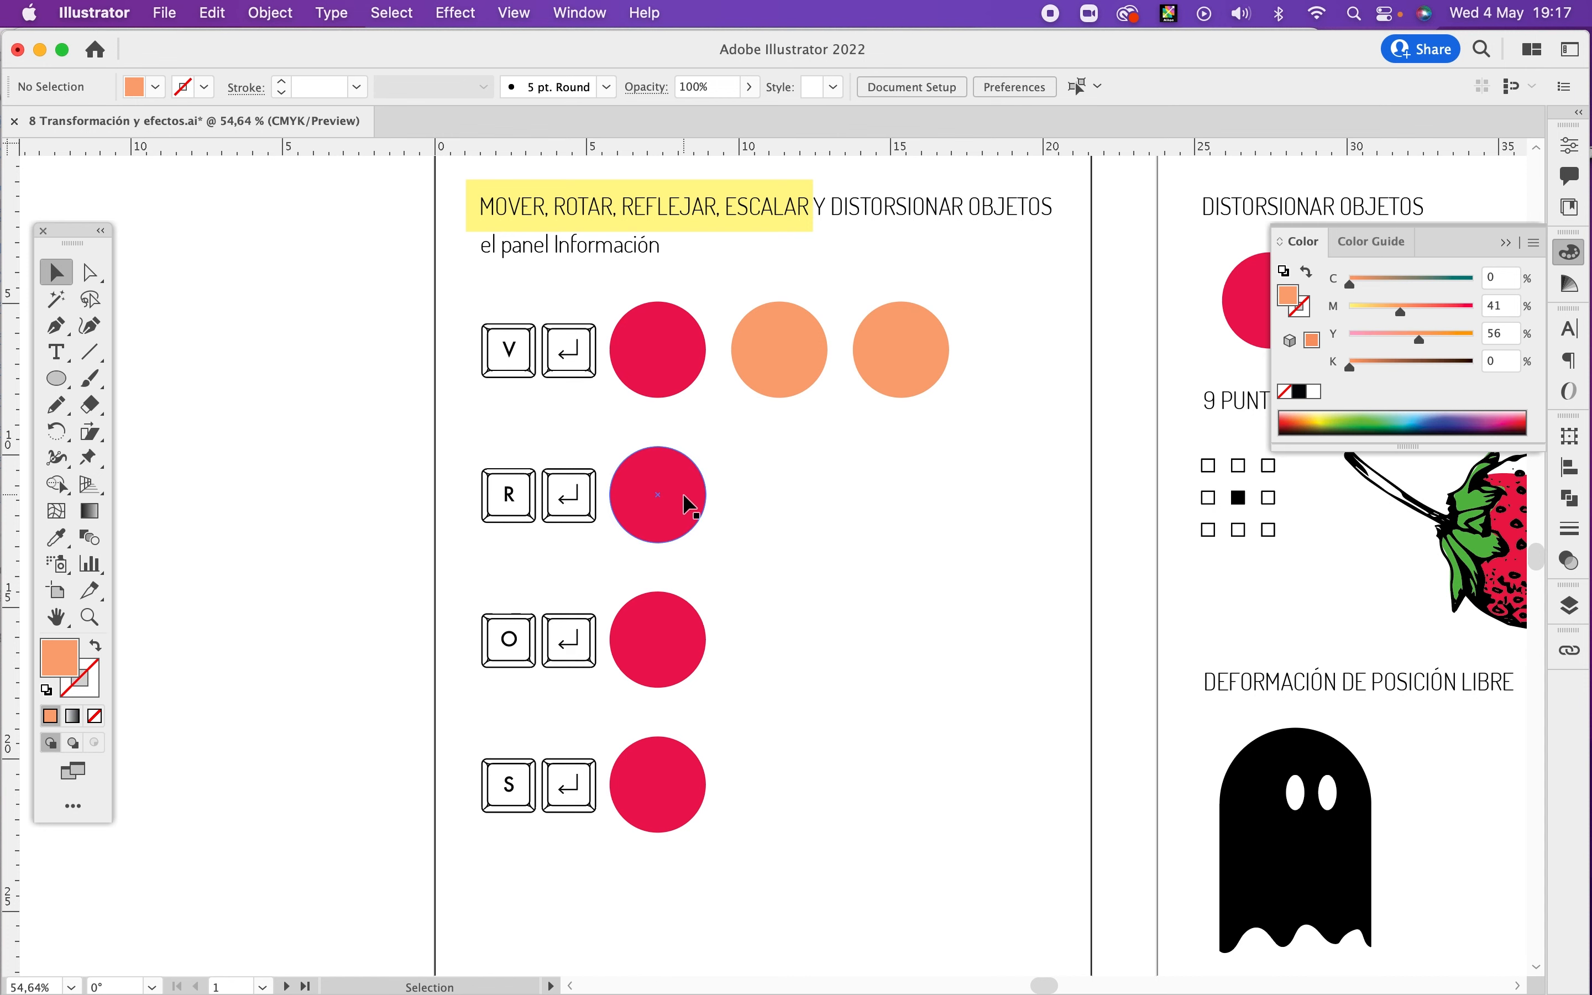
left_click_drag(661, 529, 718, 524)
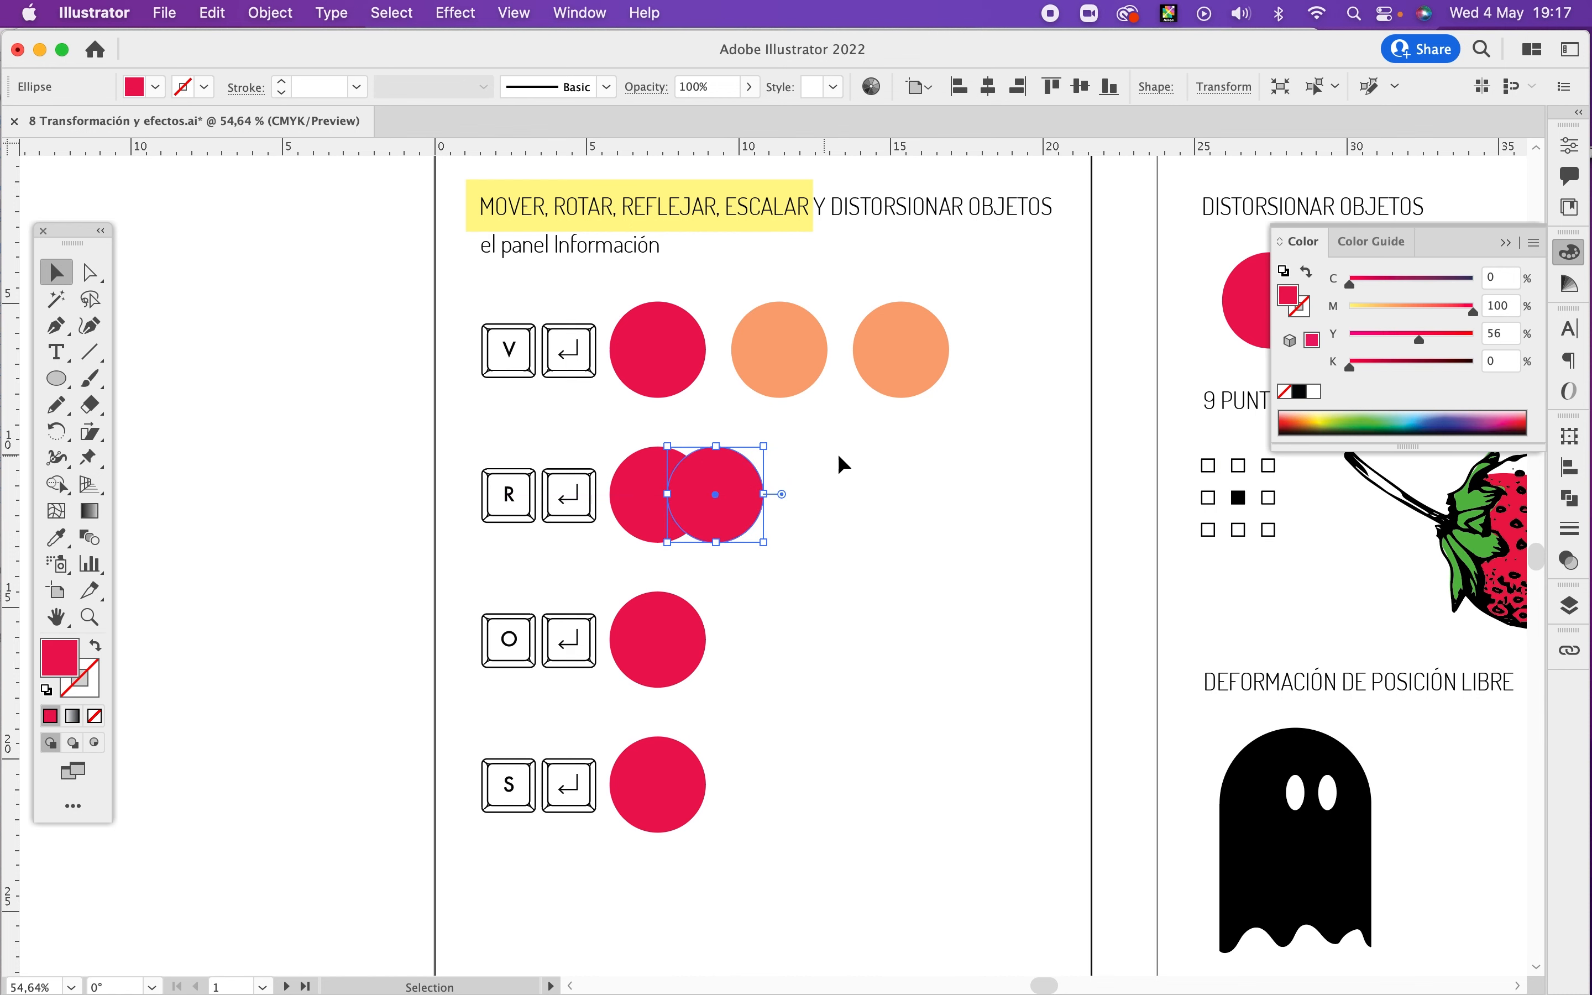
Step: Intersect the two overlapping red circles beside the R key with Pathfinder to leave only a petal shape
left_click_drag(833, 444, 615, 579)
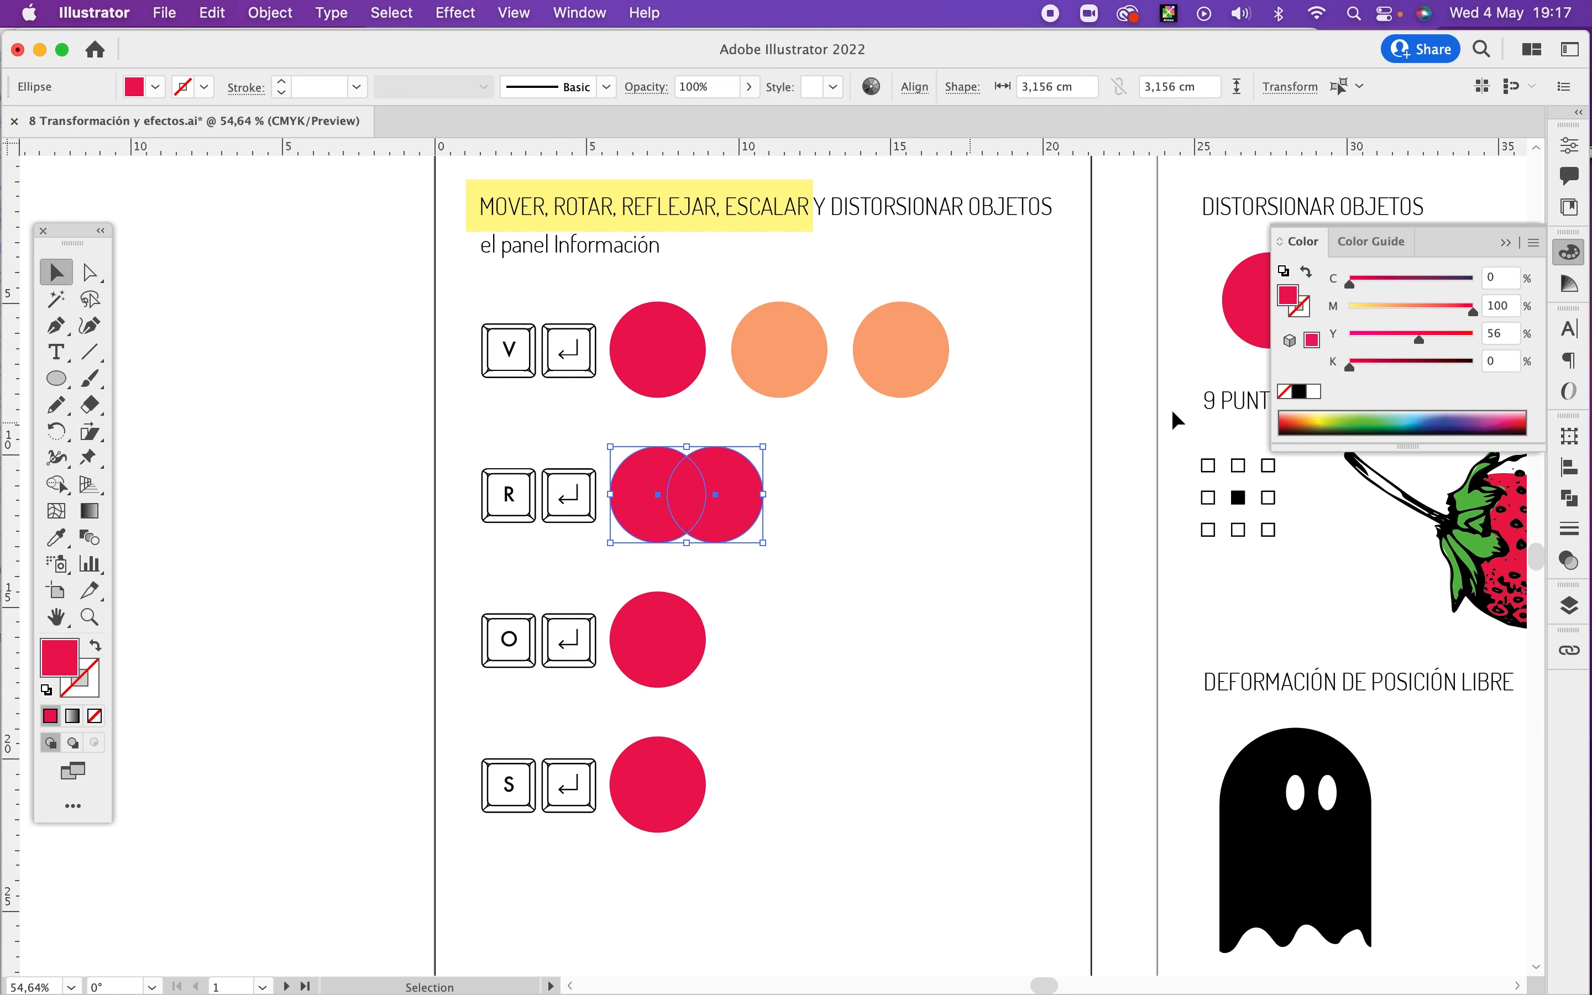
left_click(1504, 245)
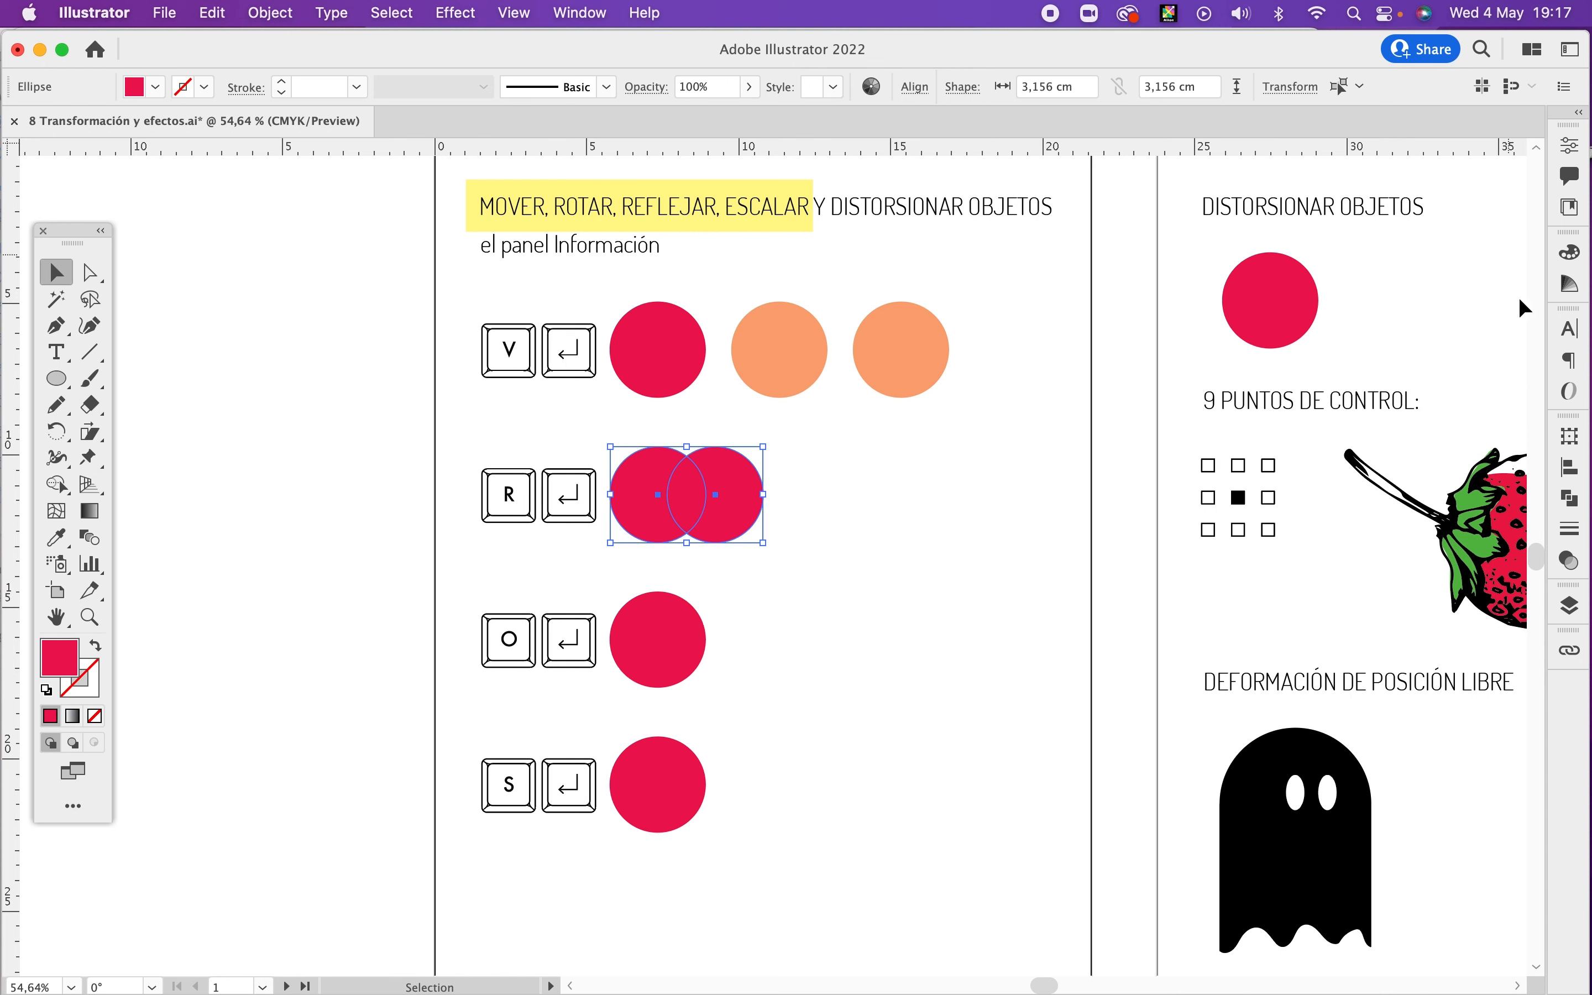
left_click(1570, 499)
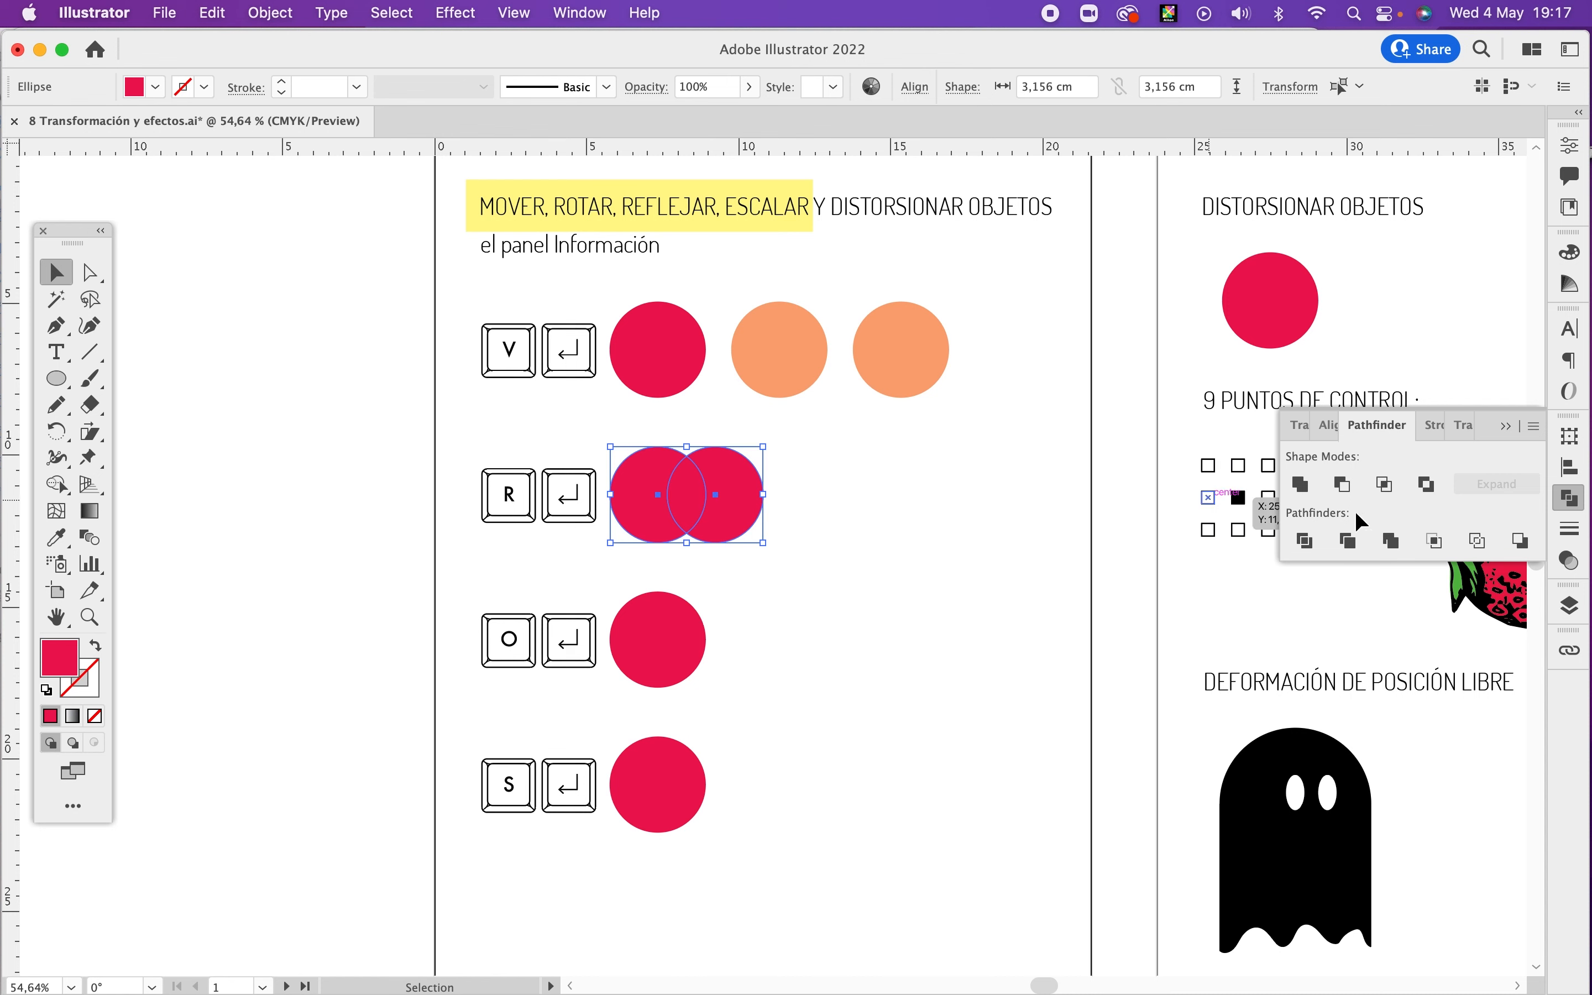
left_click(1384, 484)
left_click(796, 486)
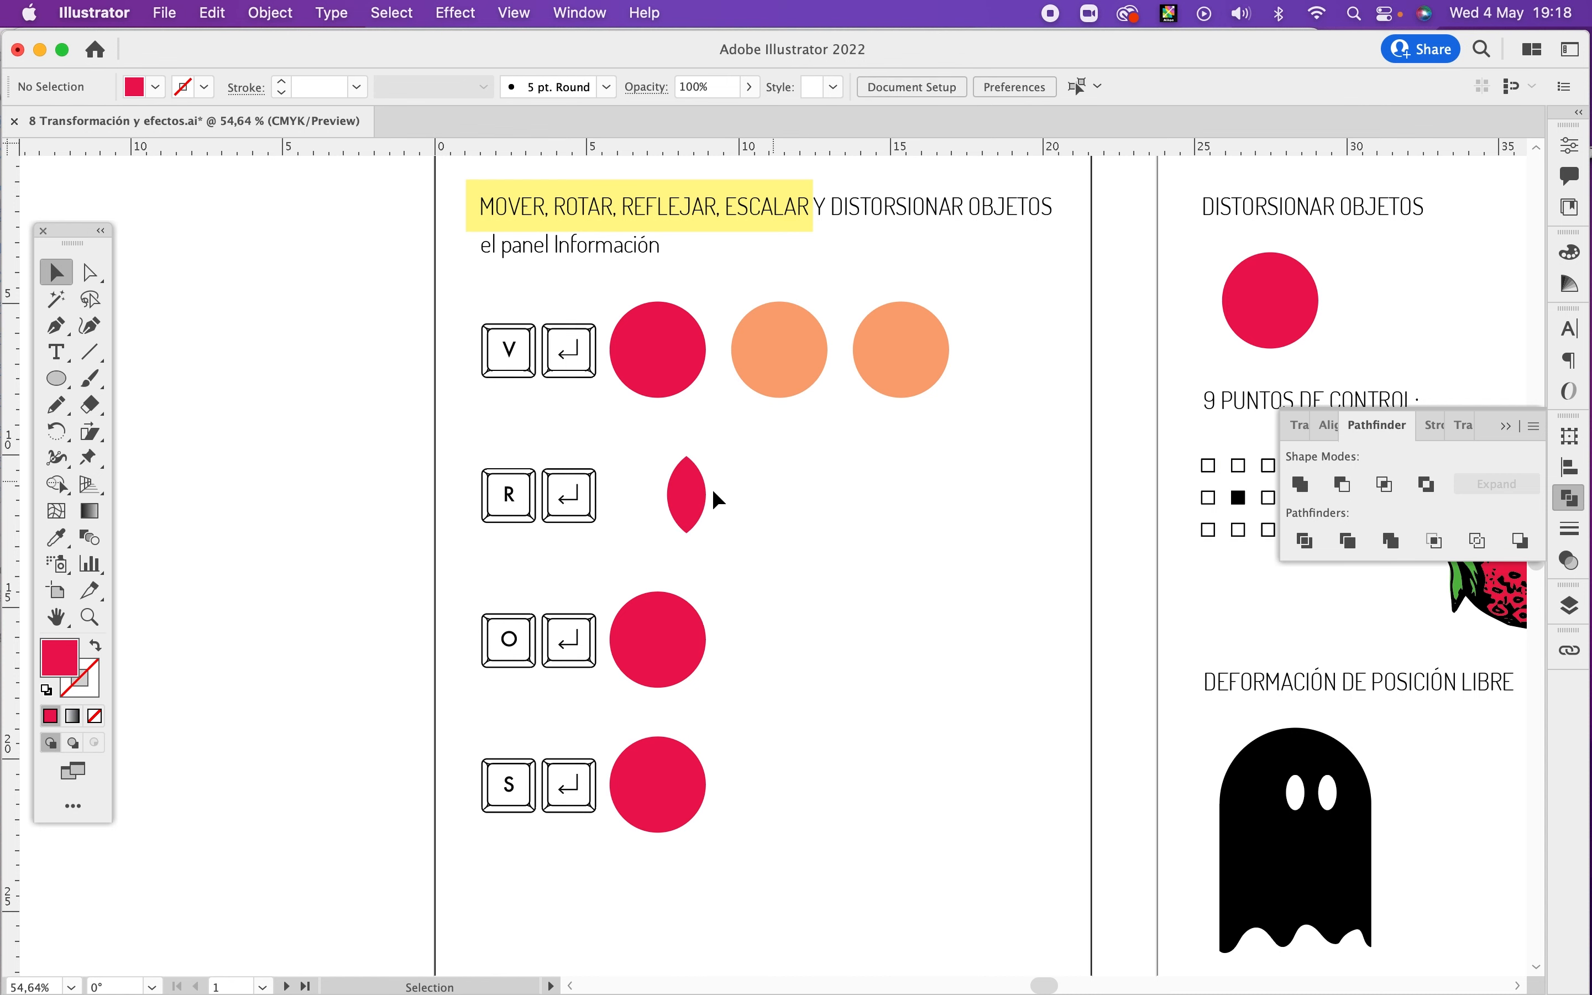
Step: Move the petal shape to the empty area just below the orange circles
left_click_drag(697, 494, 826, 469)
key("super+space")
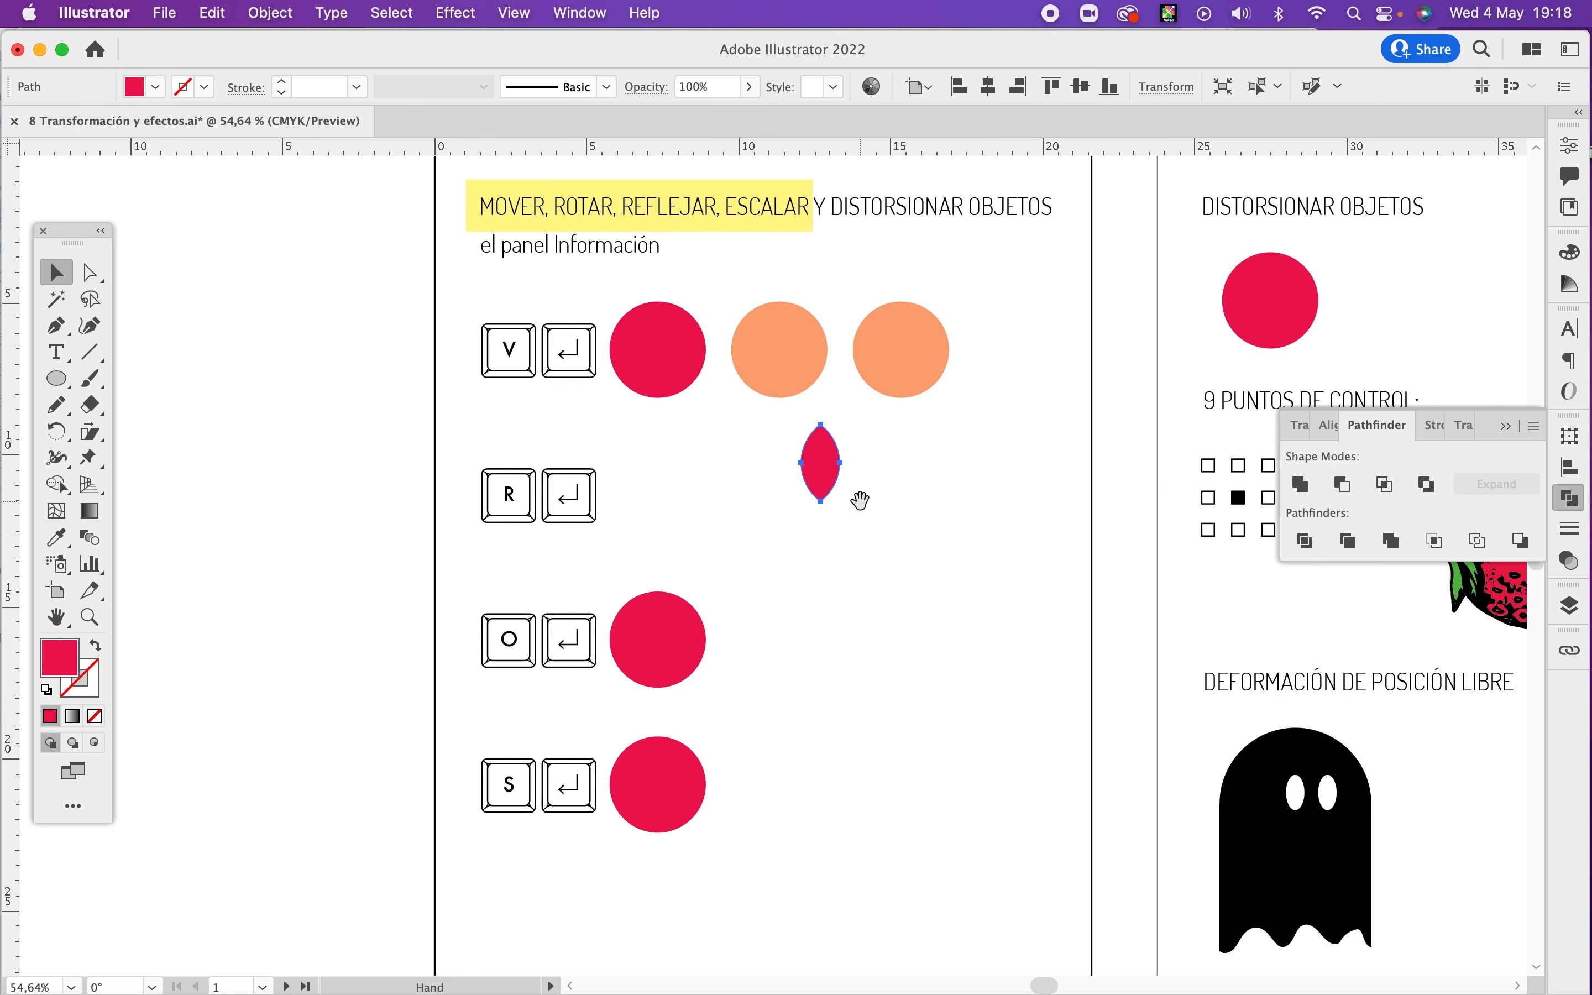
left_click(852, 515)
left_click(804, 563)
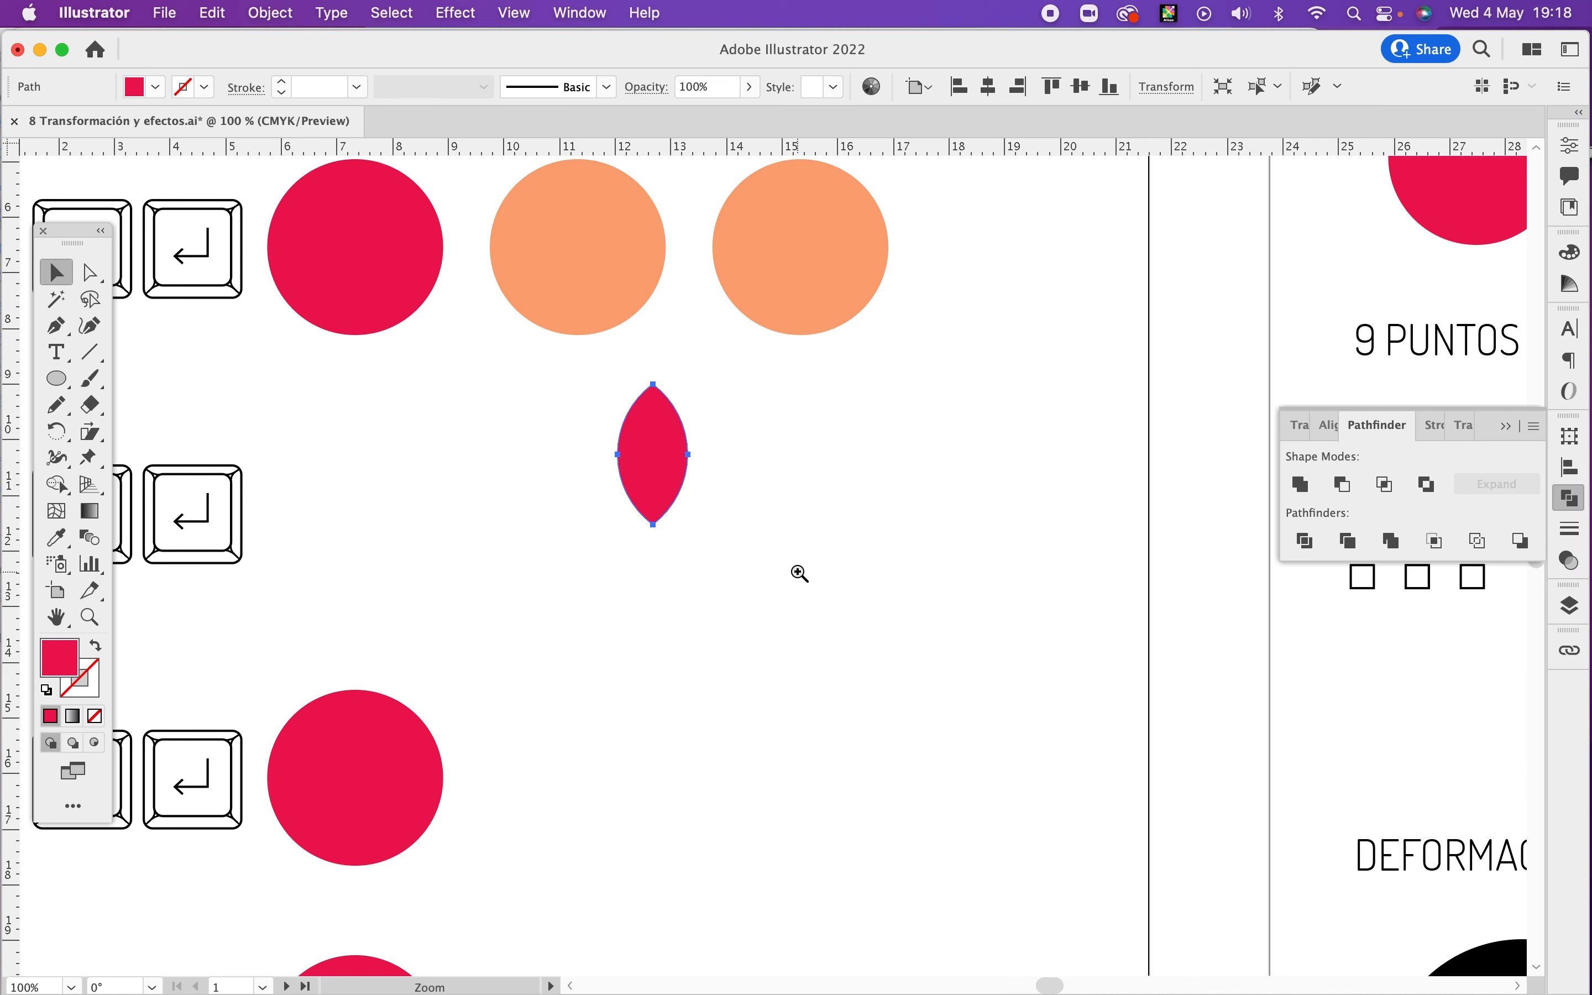
left_click(799, 572)
left_click_drag(753, 544, 1394, 625)
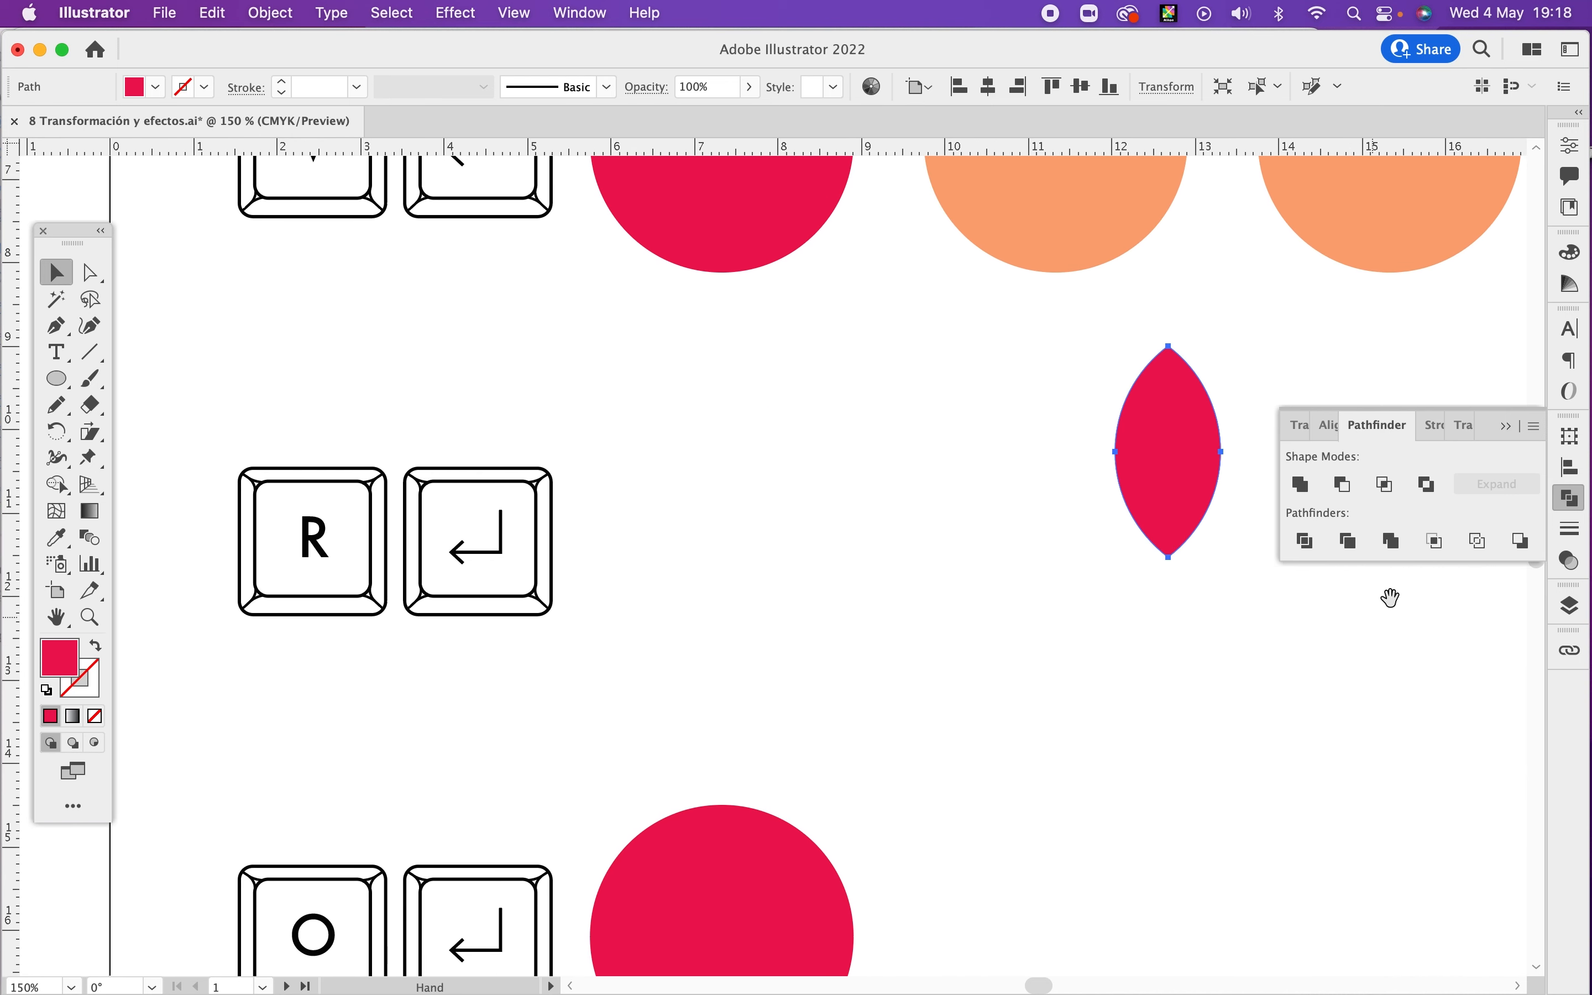
left_click_drag(1182, 470, 1123, 436)
Step: Create a copy of the petal rotated 60° about its center and repeat the rotation once to form a six-pointed flower
key("r")
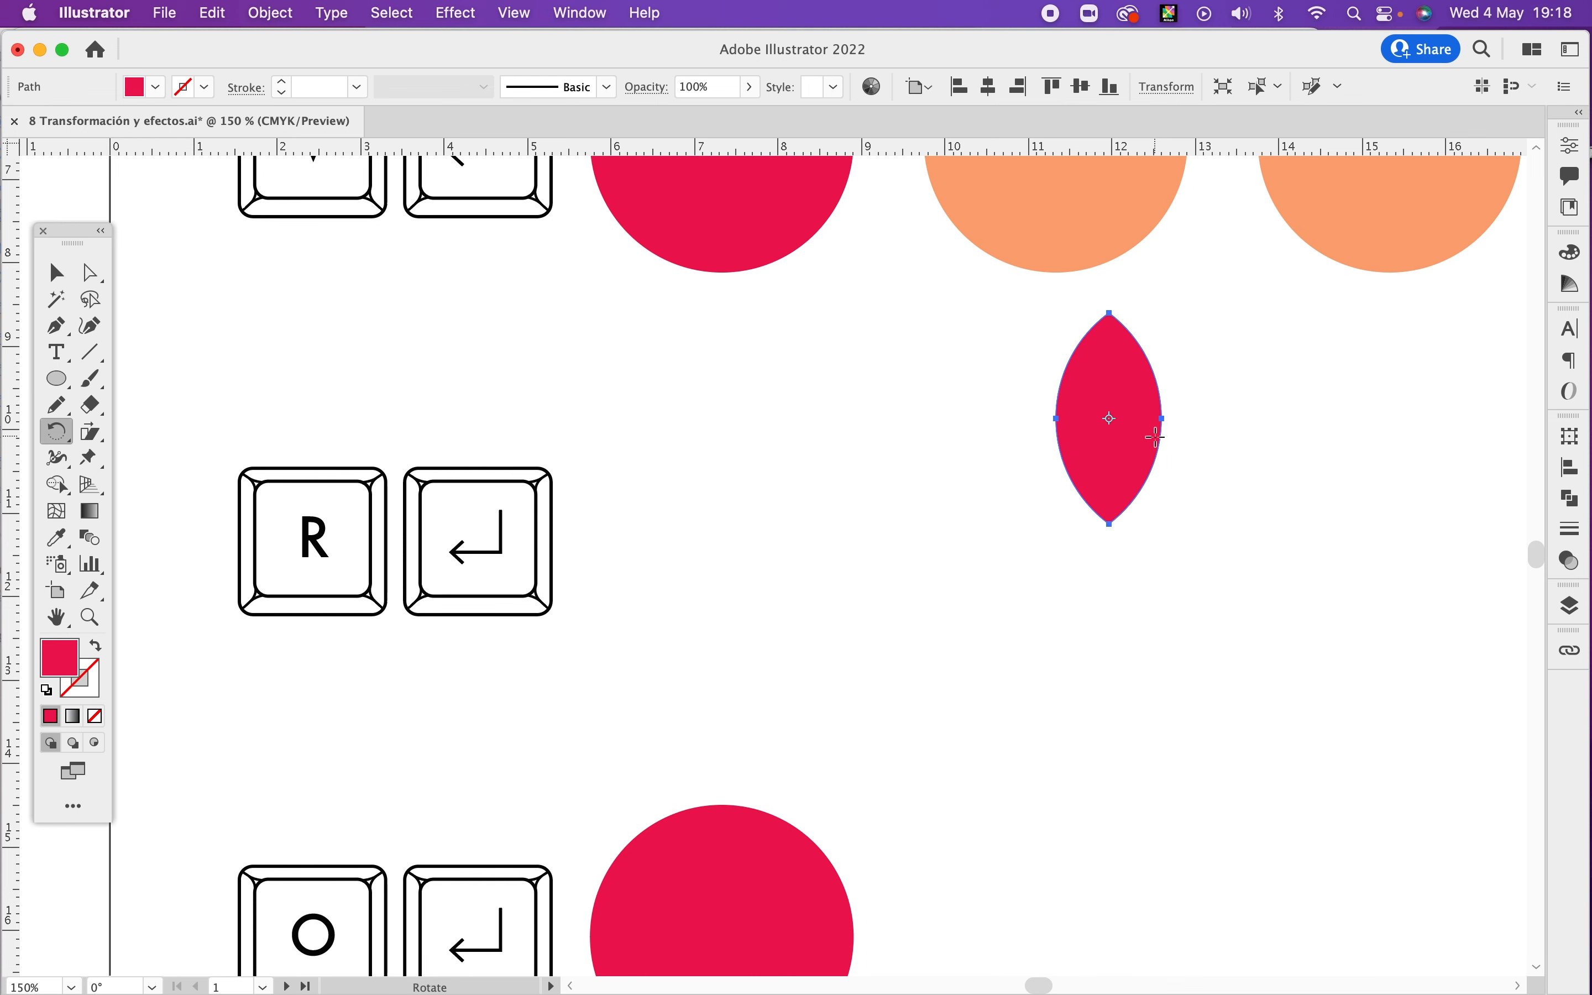
key("Return")
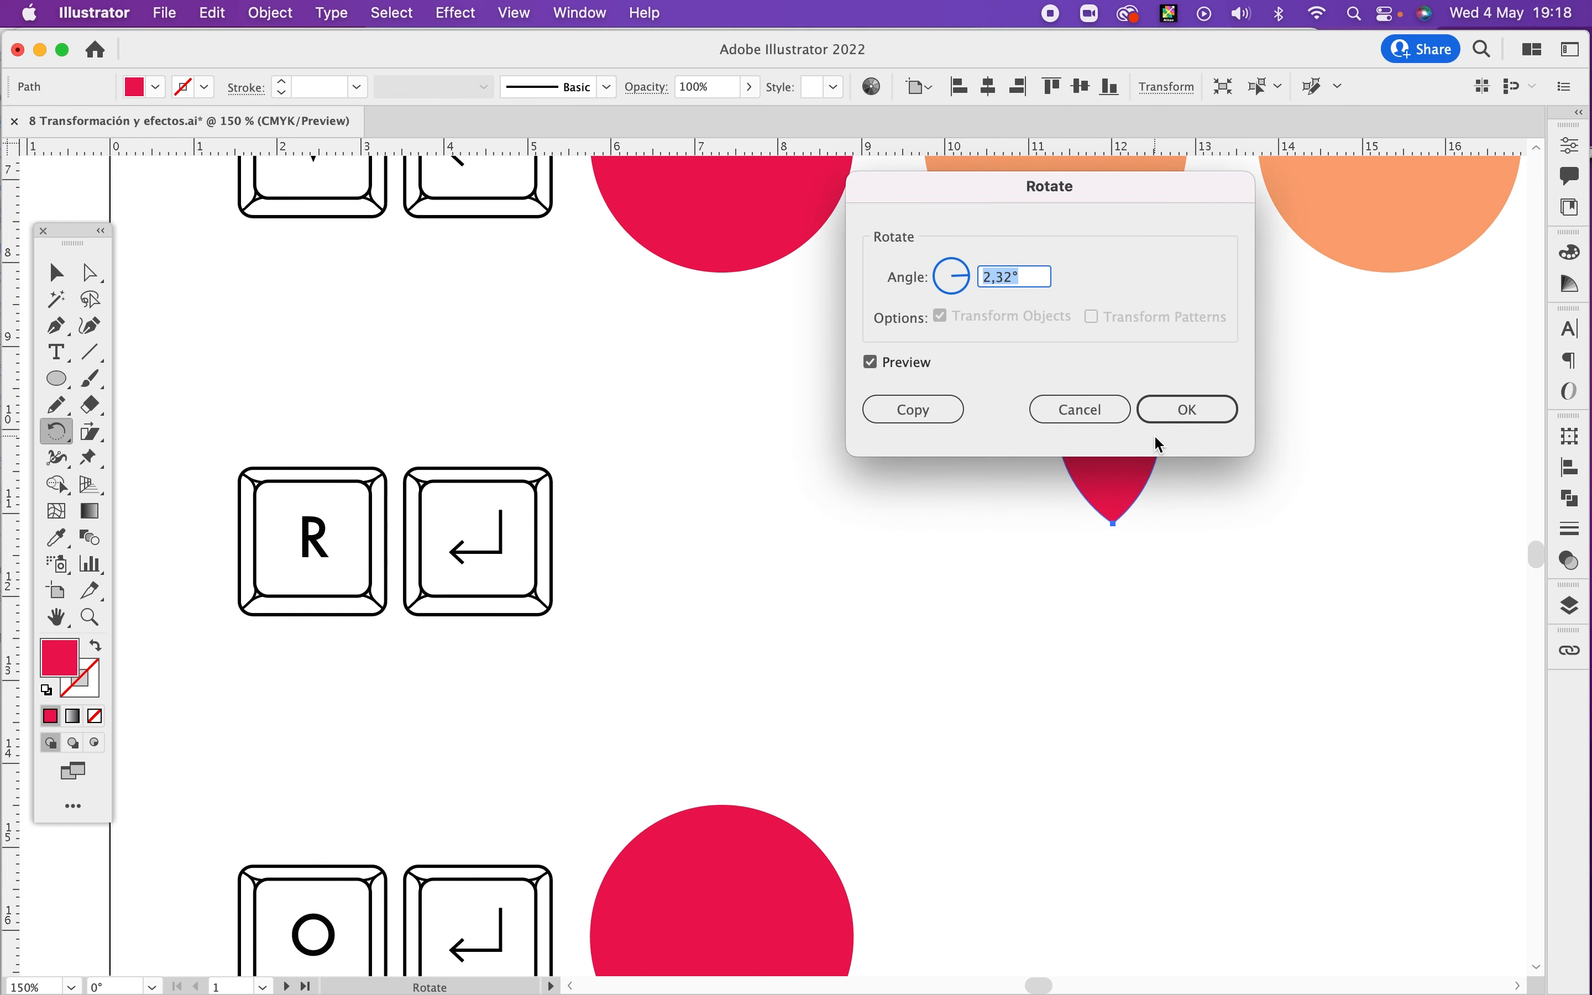
left_click_drag(1089, 190, 661, 262)
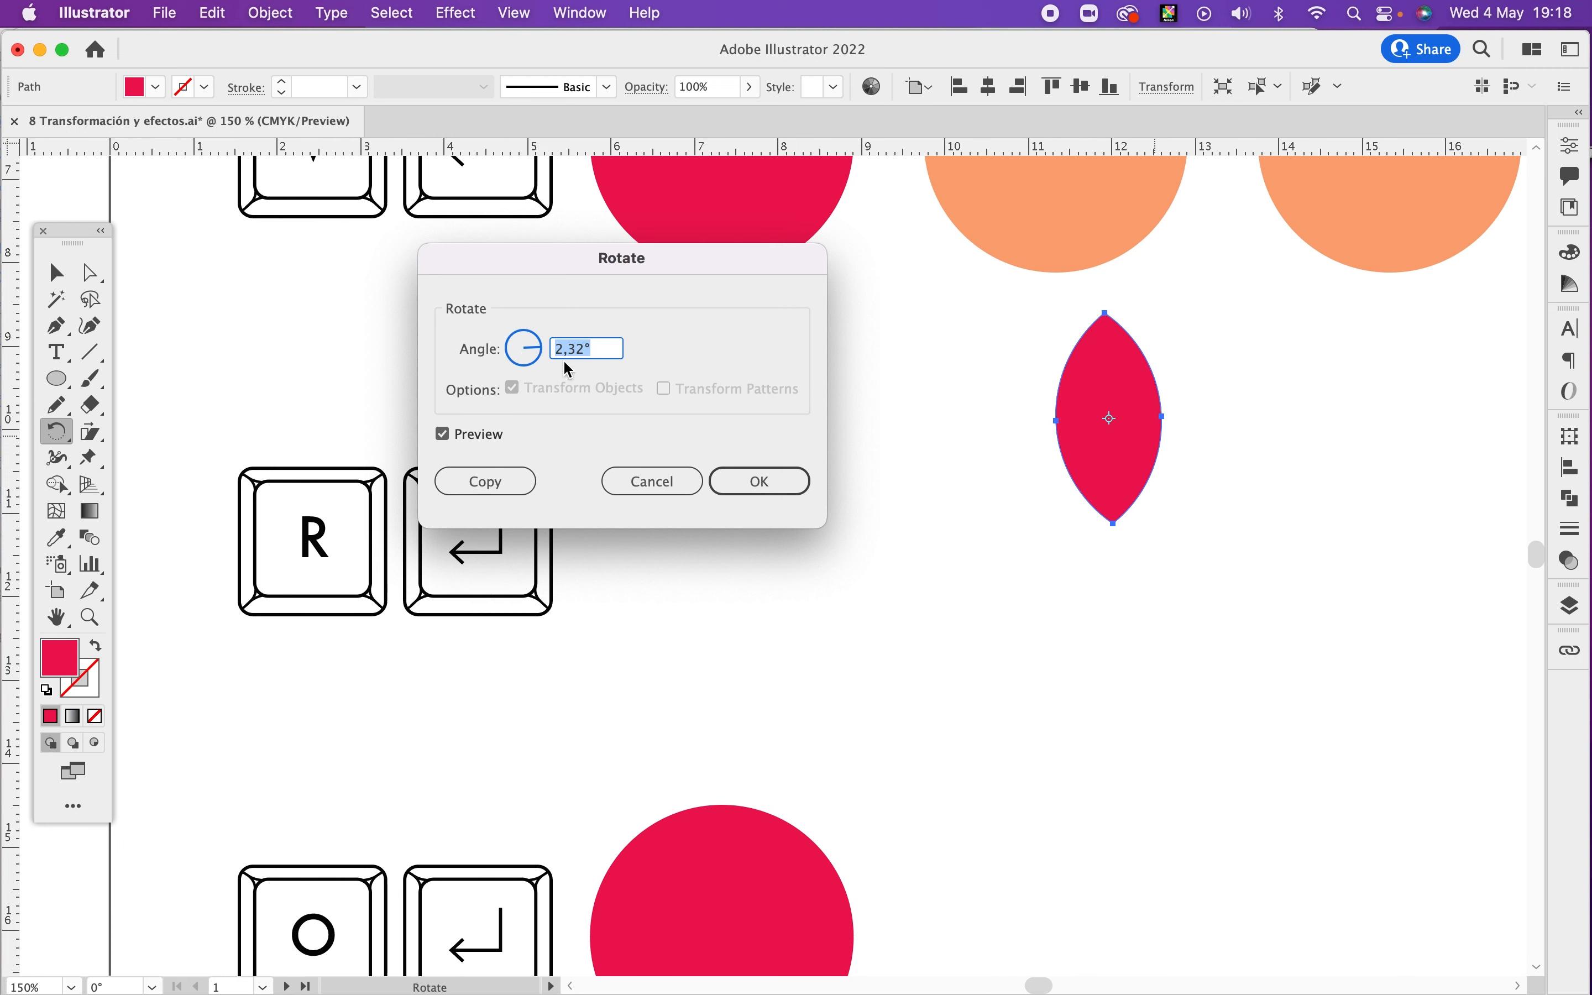
type("60")
left_click(501, 490)
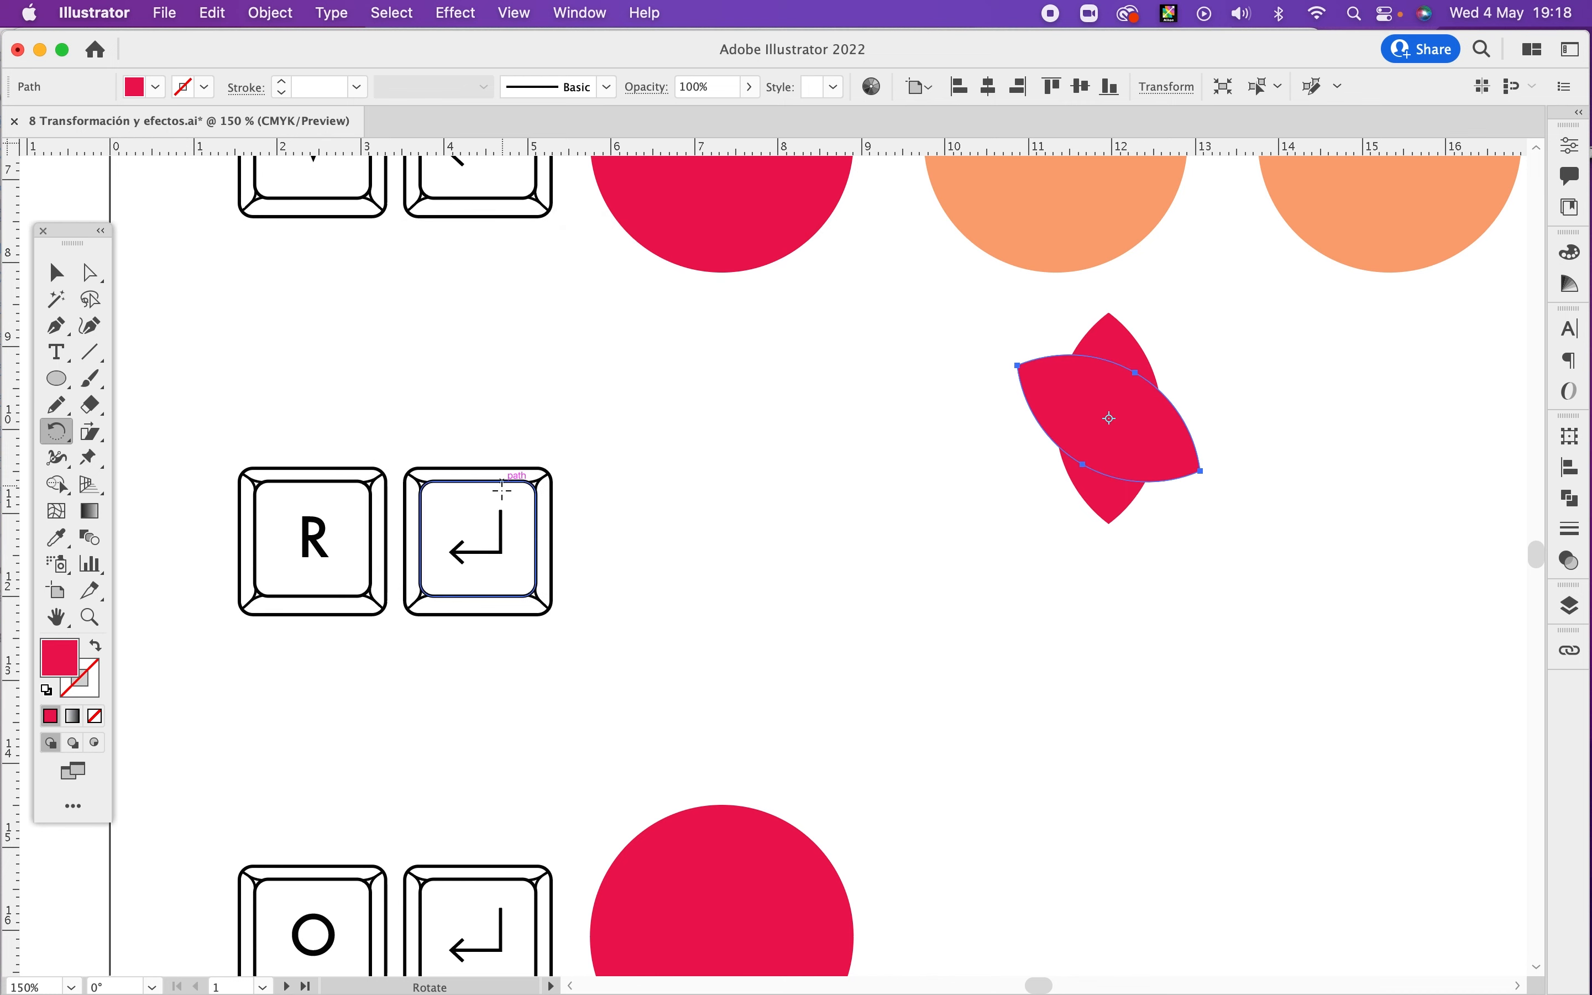
key("super+d")
key("v")
left_click(1220, 573)
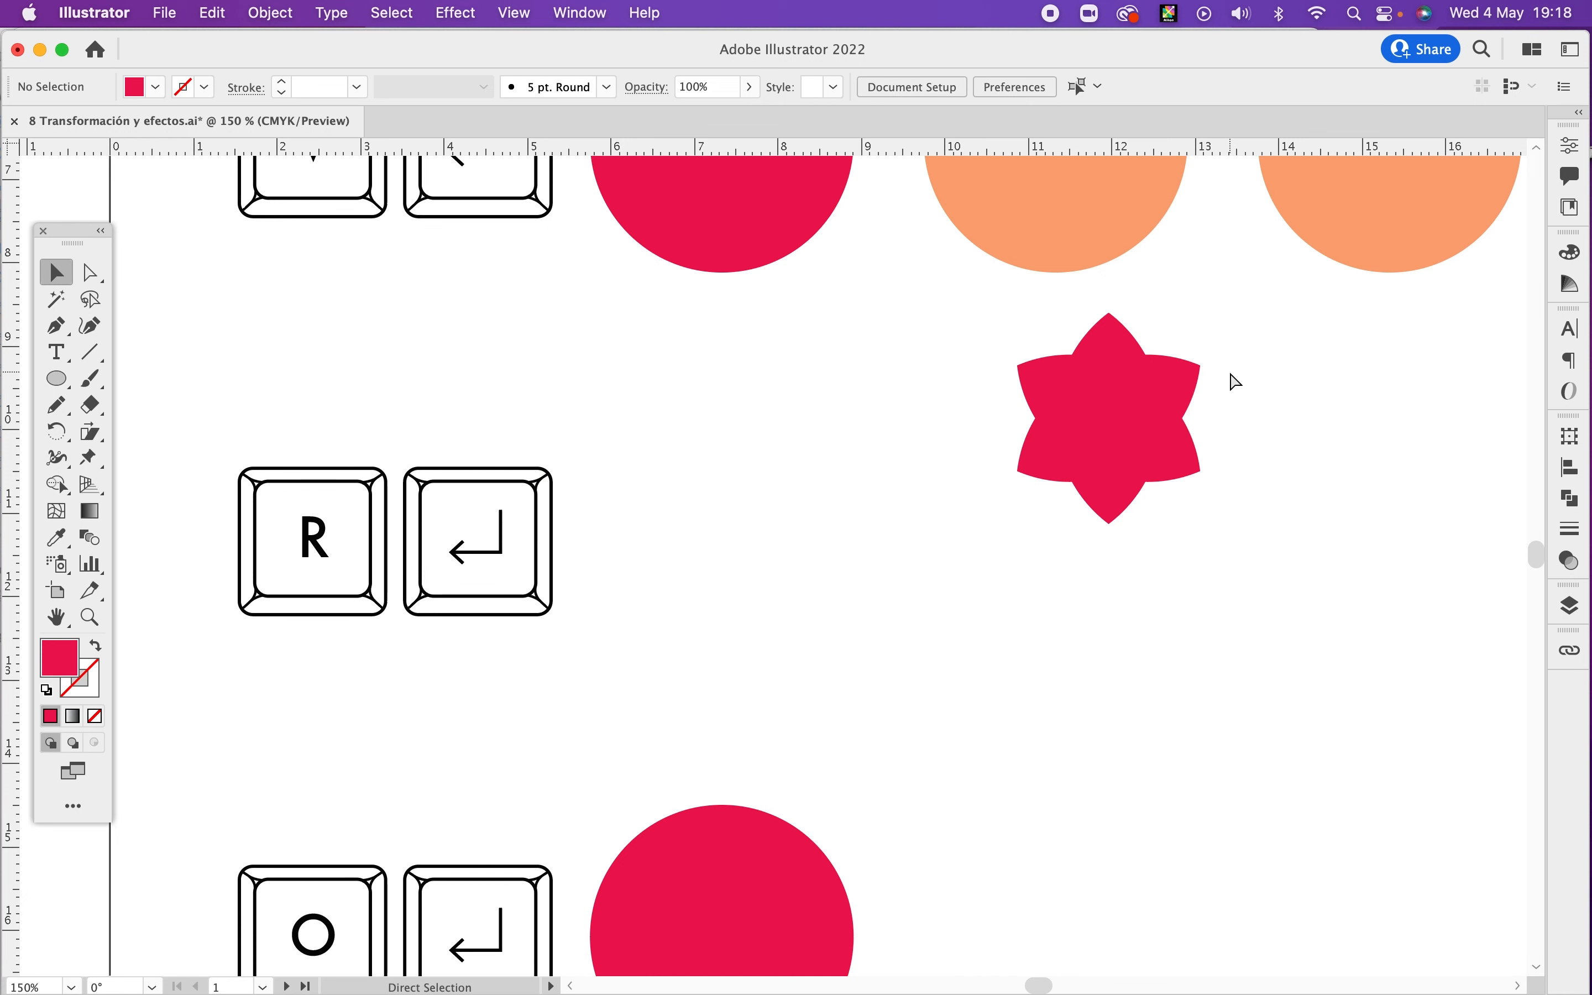
Step: Check the flower in Outline view, return to the color preview, and spread its three petals apart side by side
key("super+y")
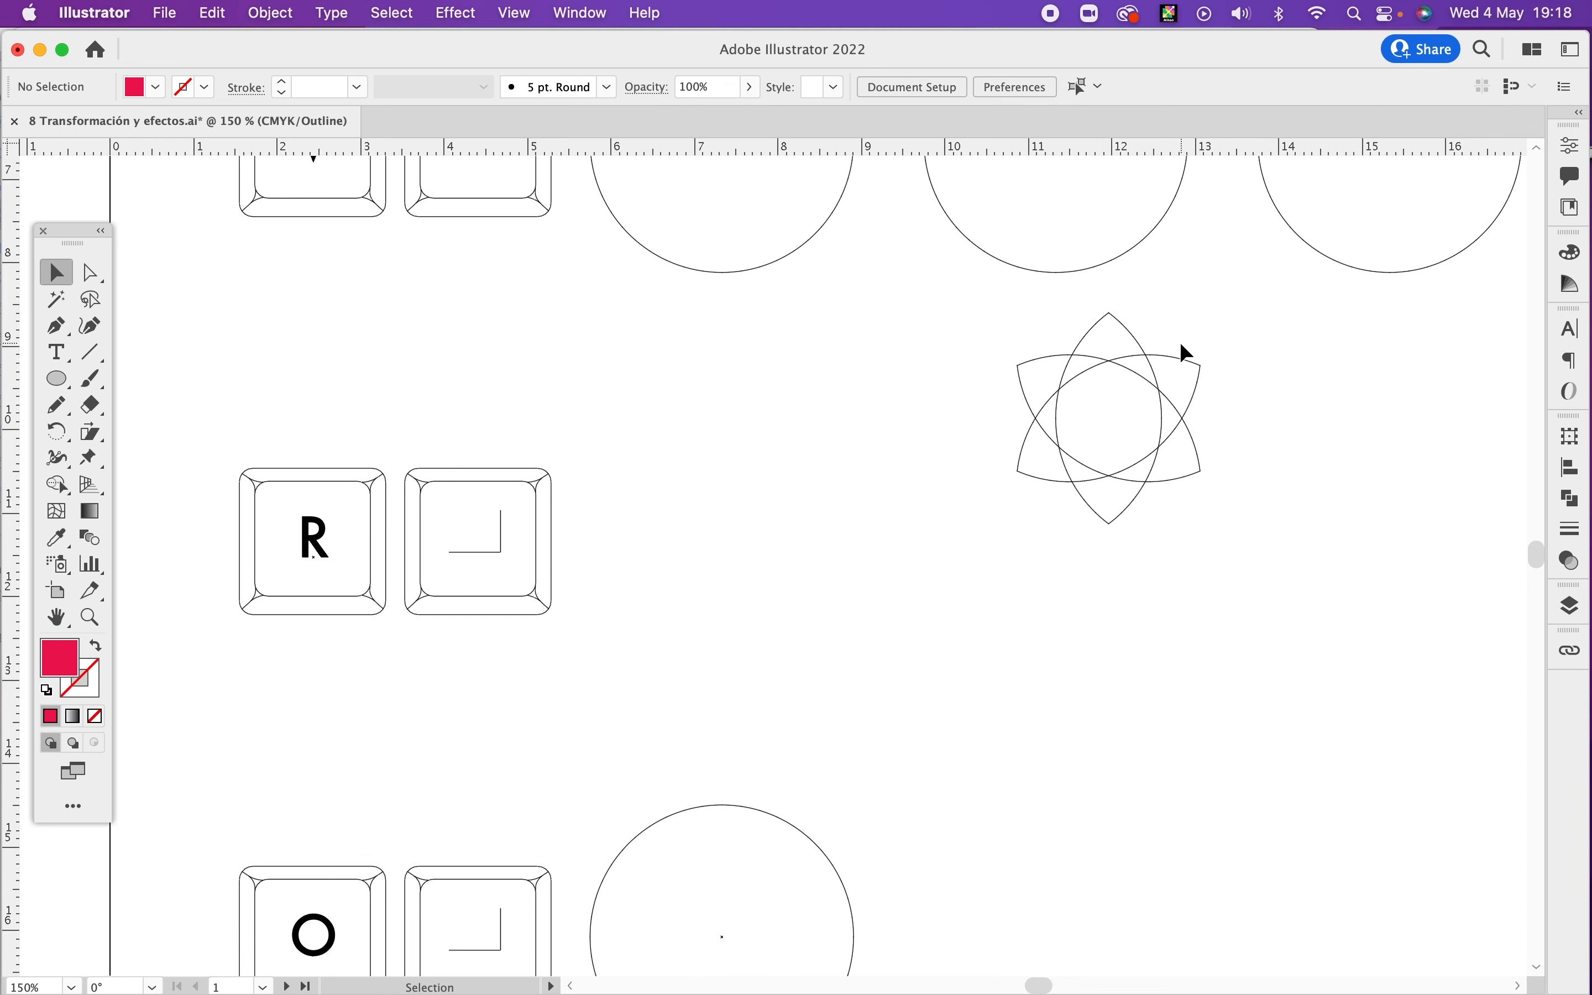
key("super+y")
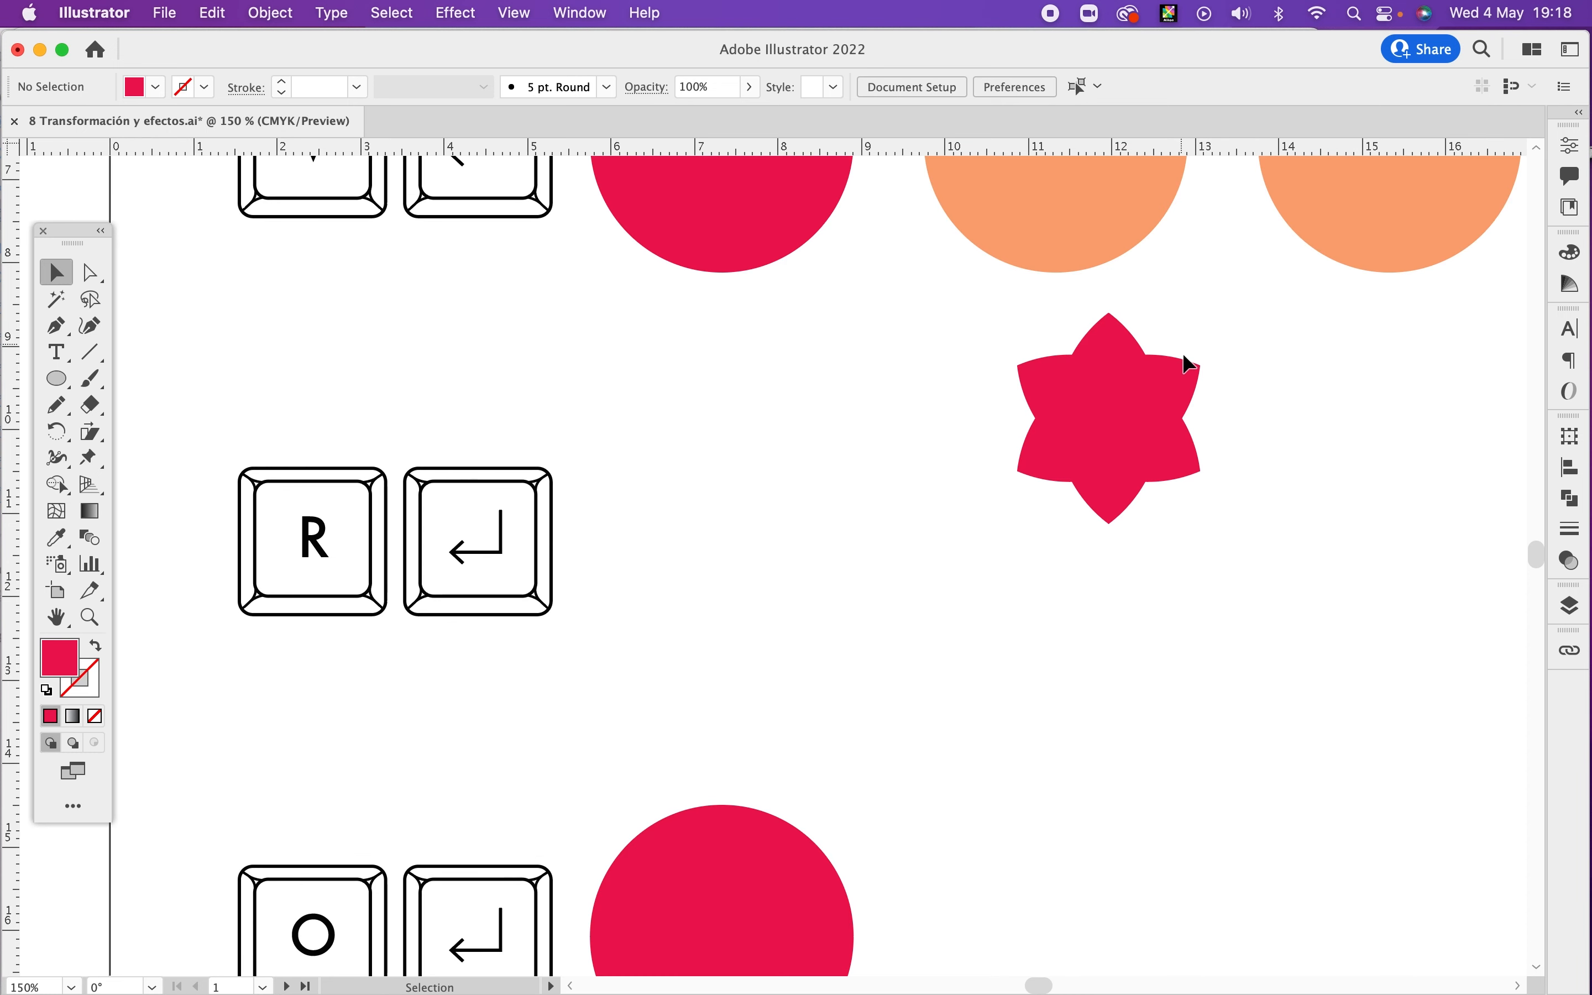
left_click_drag(1161, 393, 1425, 412)
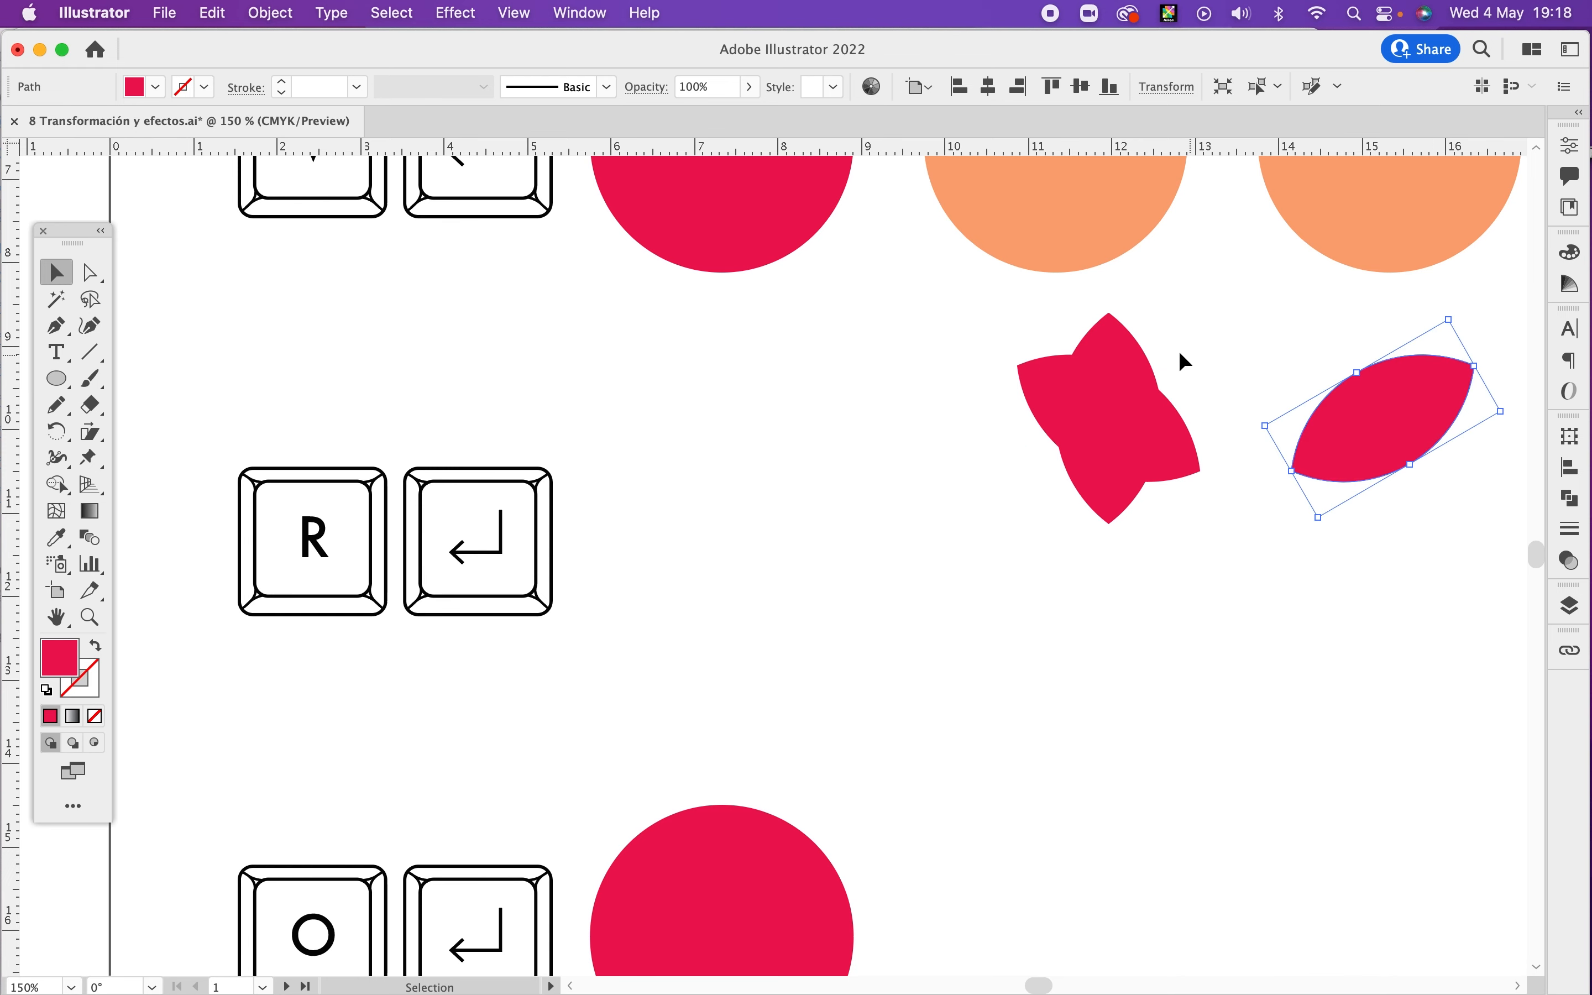
left_click_drag(1129, 348, 868, 349)
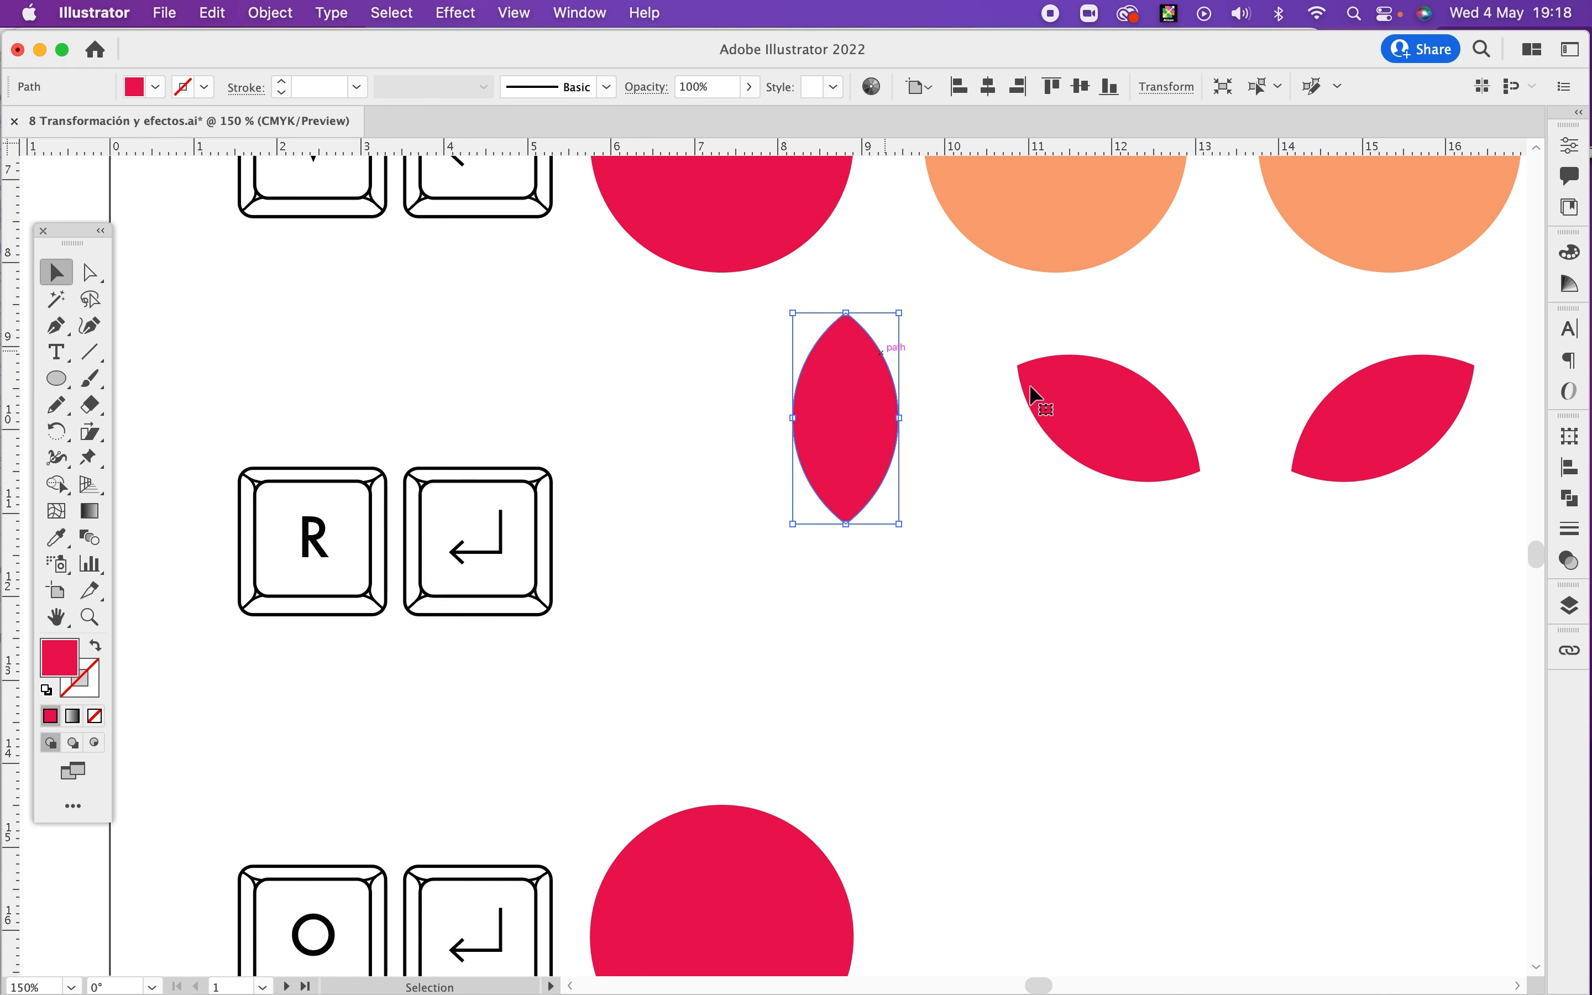
left_click_drag(1110, 415, 1041, 417)
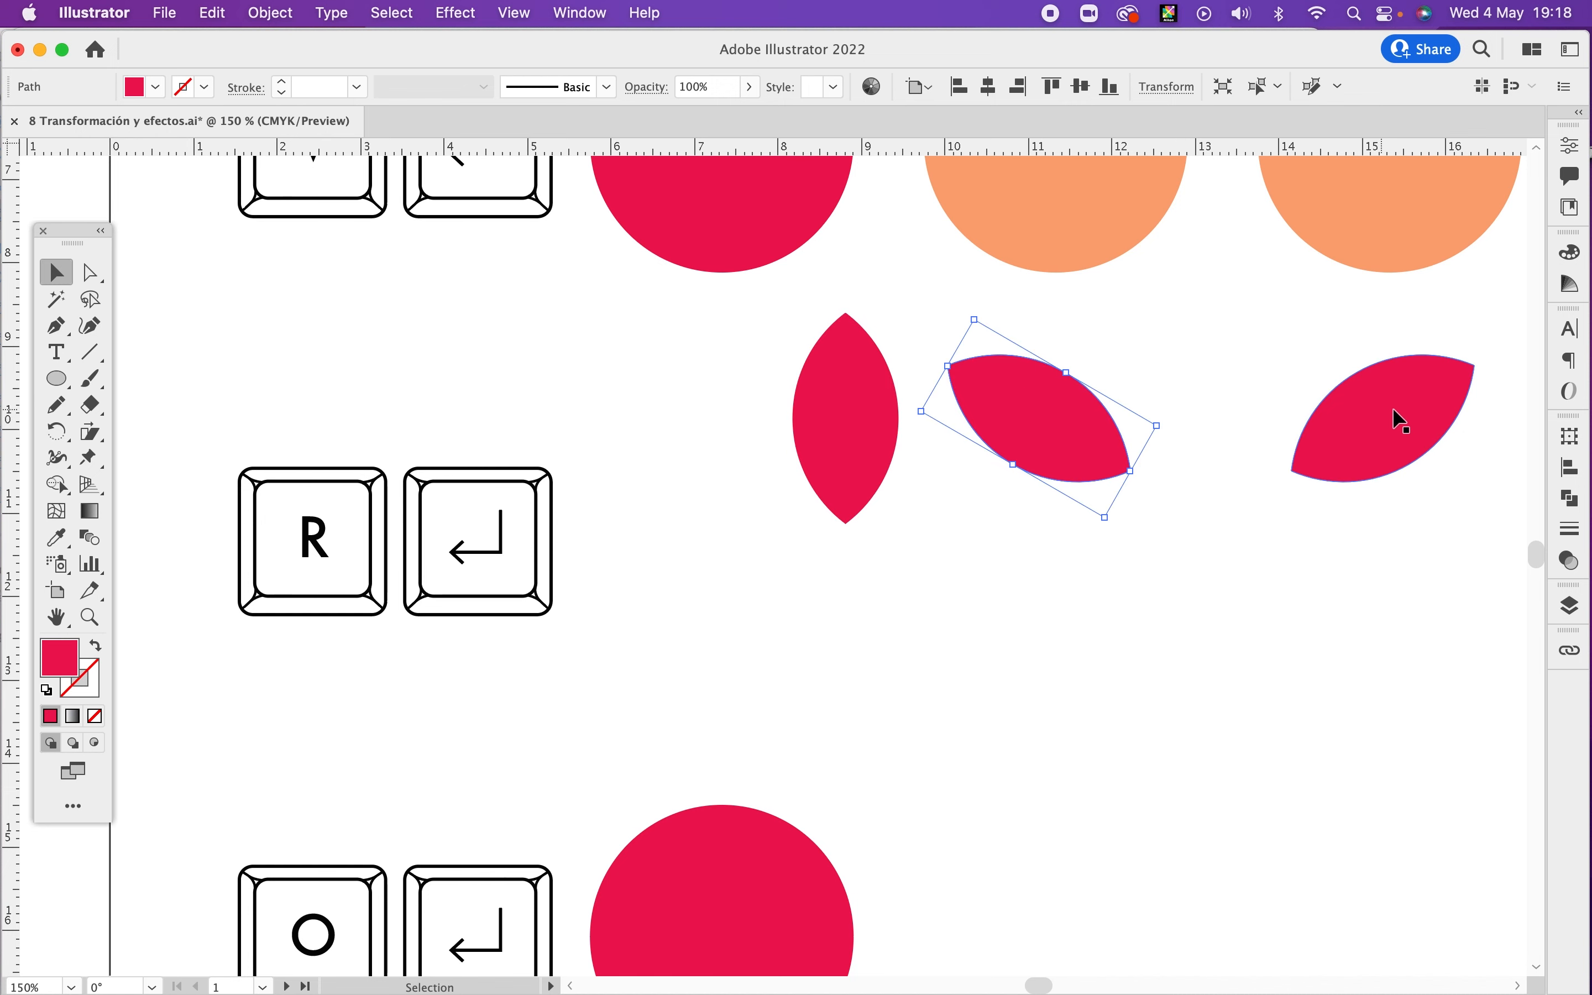
Step: Undo the separation of the three petals, returning to the overlapping six-pointed flower
left_click_drag(1393, 409, 1269, 409)
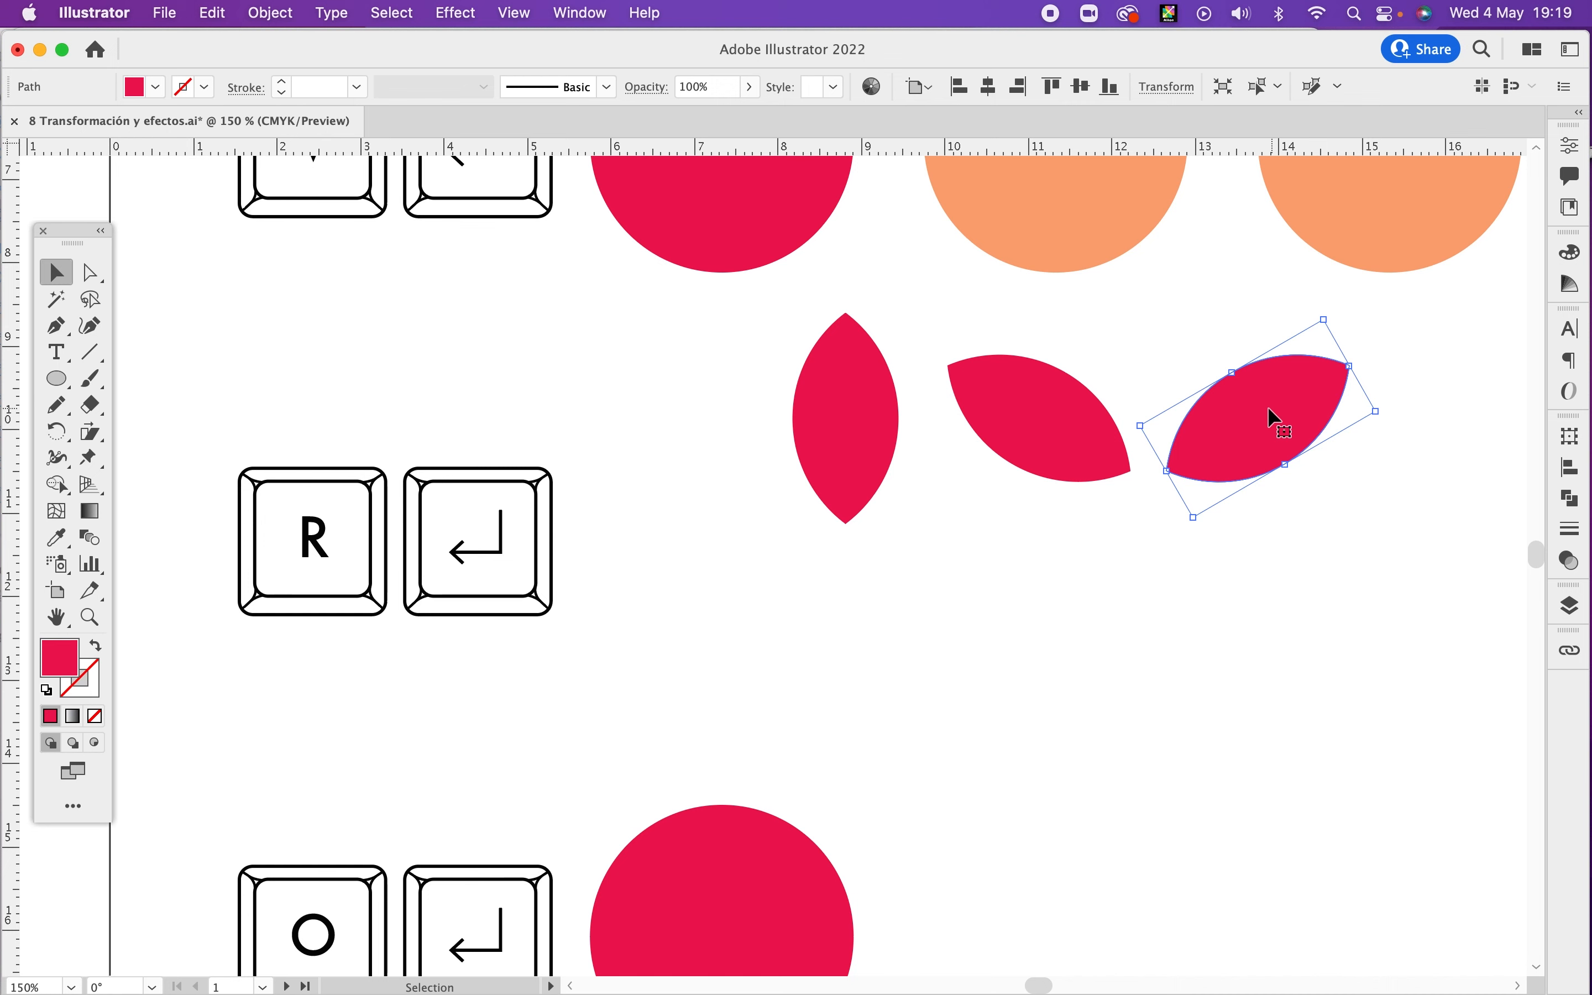
key("super+z")
key("super+z")
key("super+z")
key("super+z")
key("super+z")
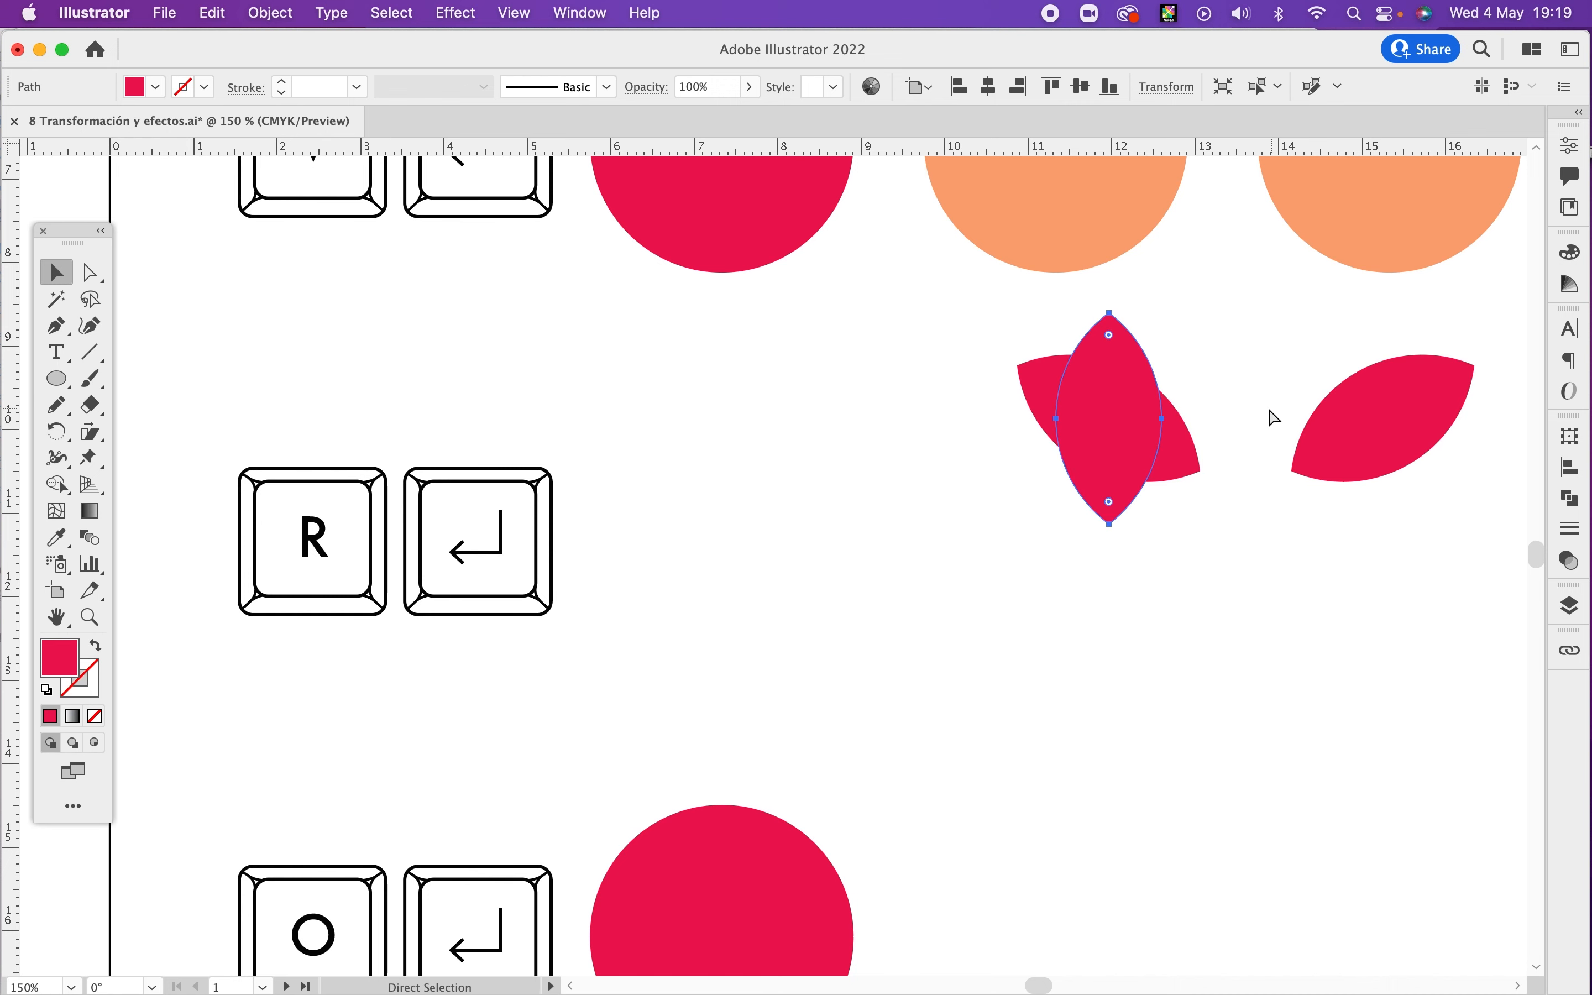
key("super+z")
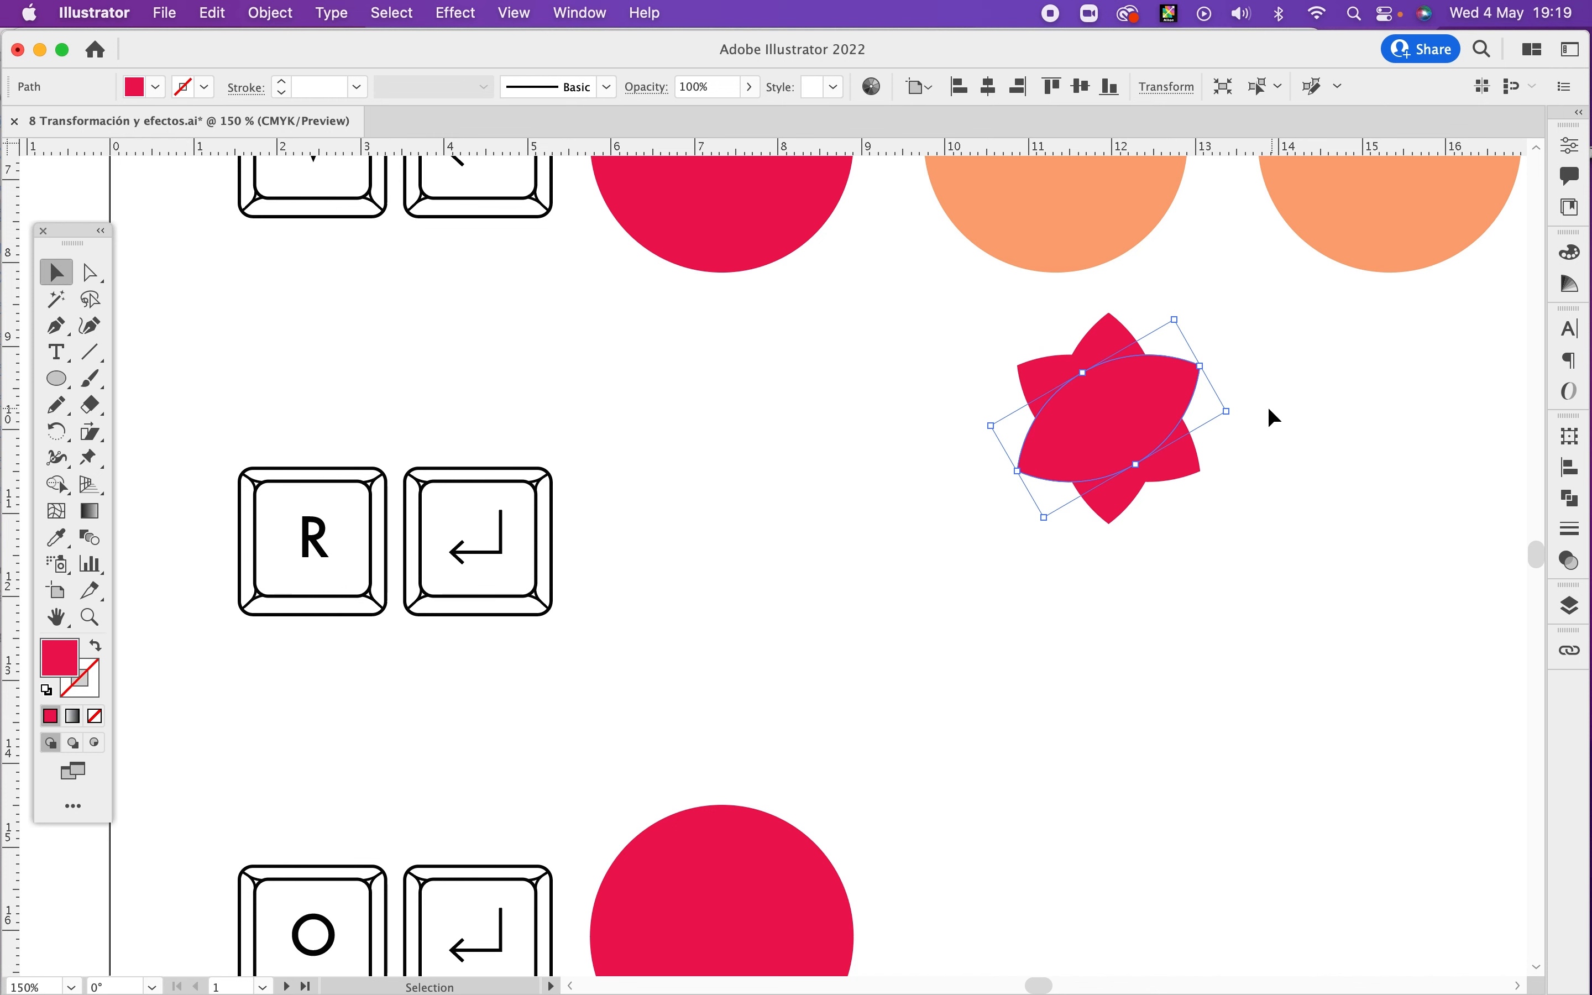
Step: Move the flower closer to the R key and place a taller copy of its vertical petal in the empty area to its right
left_click(1256, 364)
left_click_drag(1256, 363, 1035, 523)
left_click_drag(1129, 426, 800, 495)
left_click(1035, 456)
left_click_drag(806, 415, 1176, 272)
Step: Create a copy of the tall petal rotated 90° about its center to form a four-pointed flower
key("r")
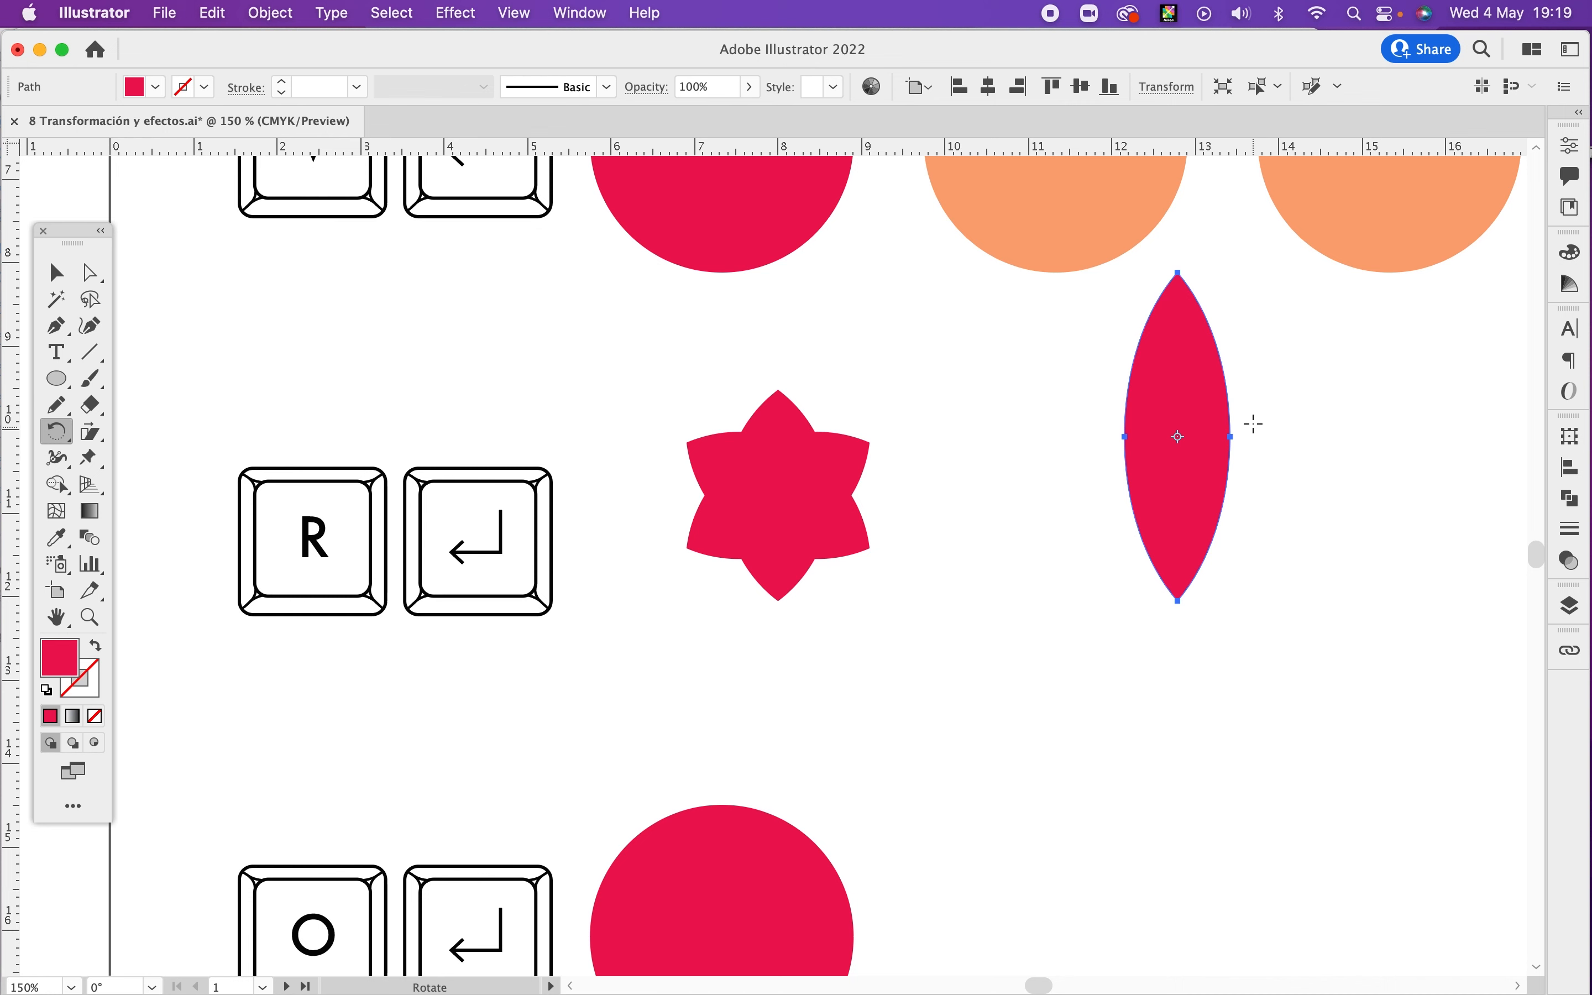
key("Return")
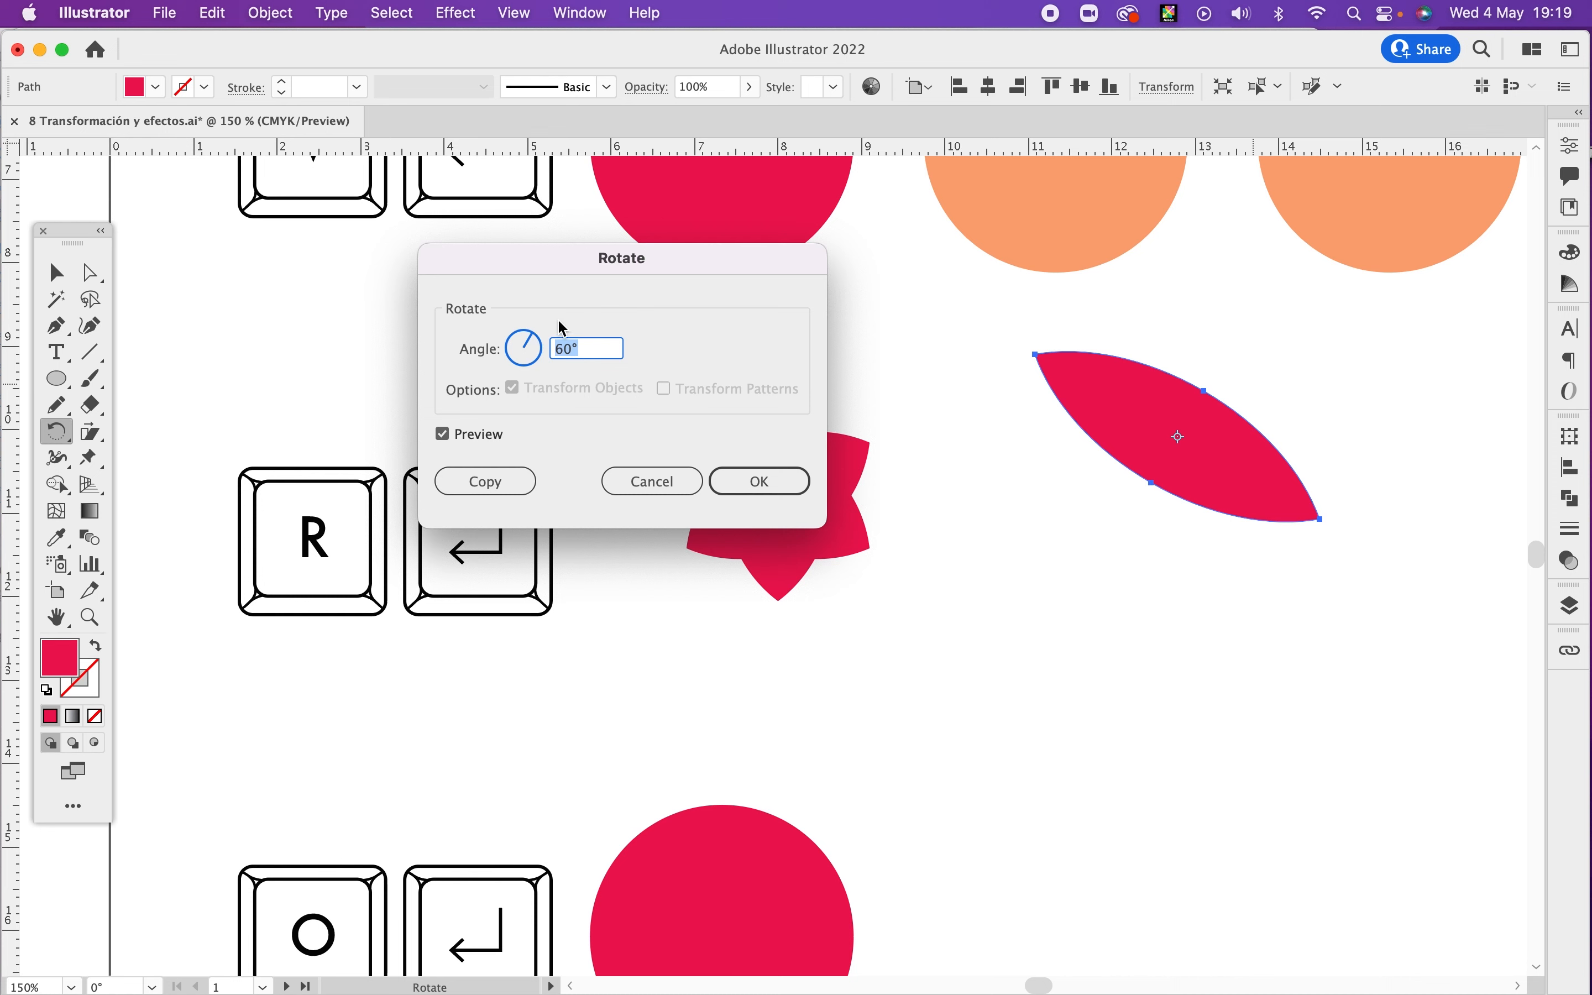
type("90")
left_click(508, 483)
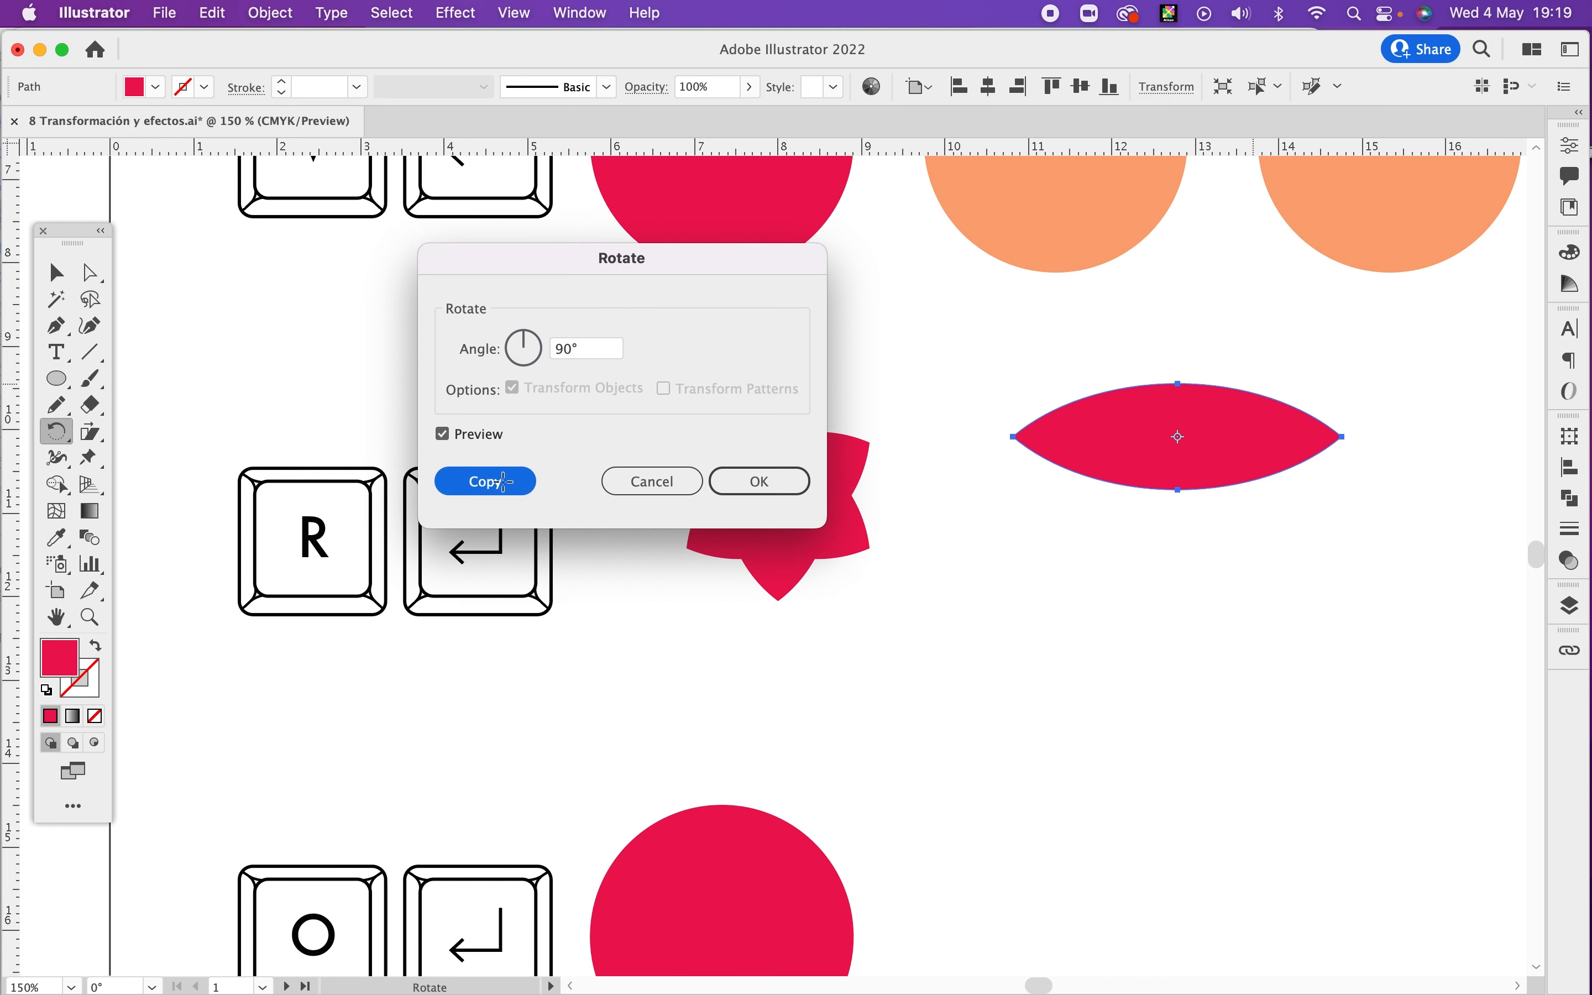
key("v")
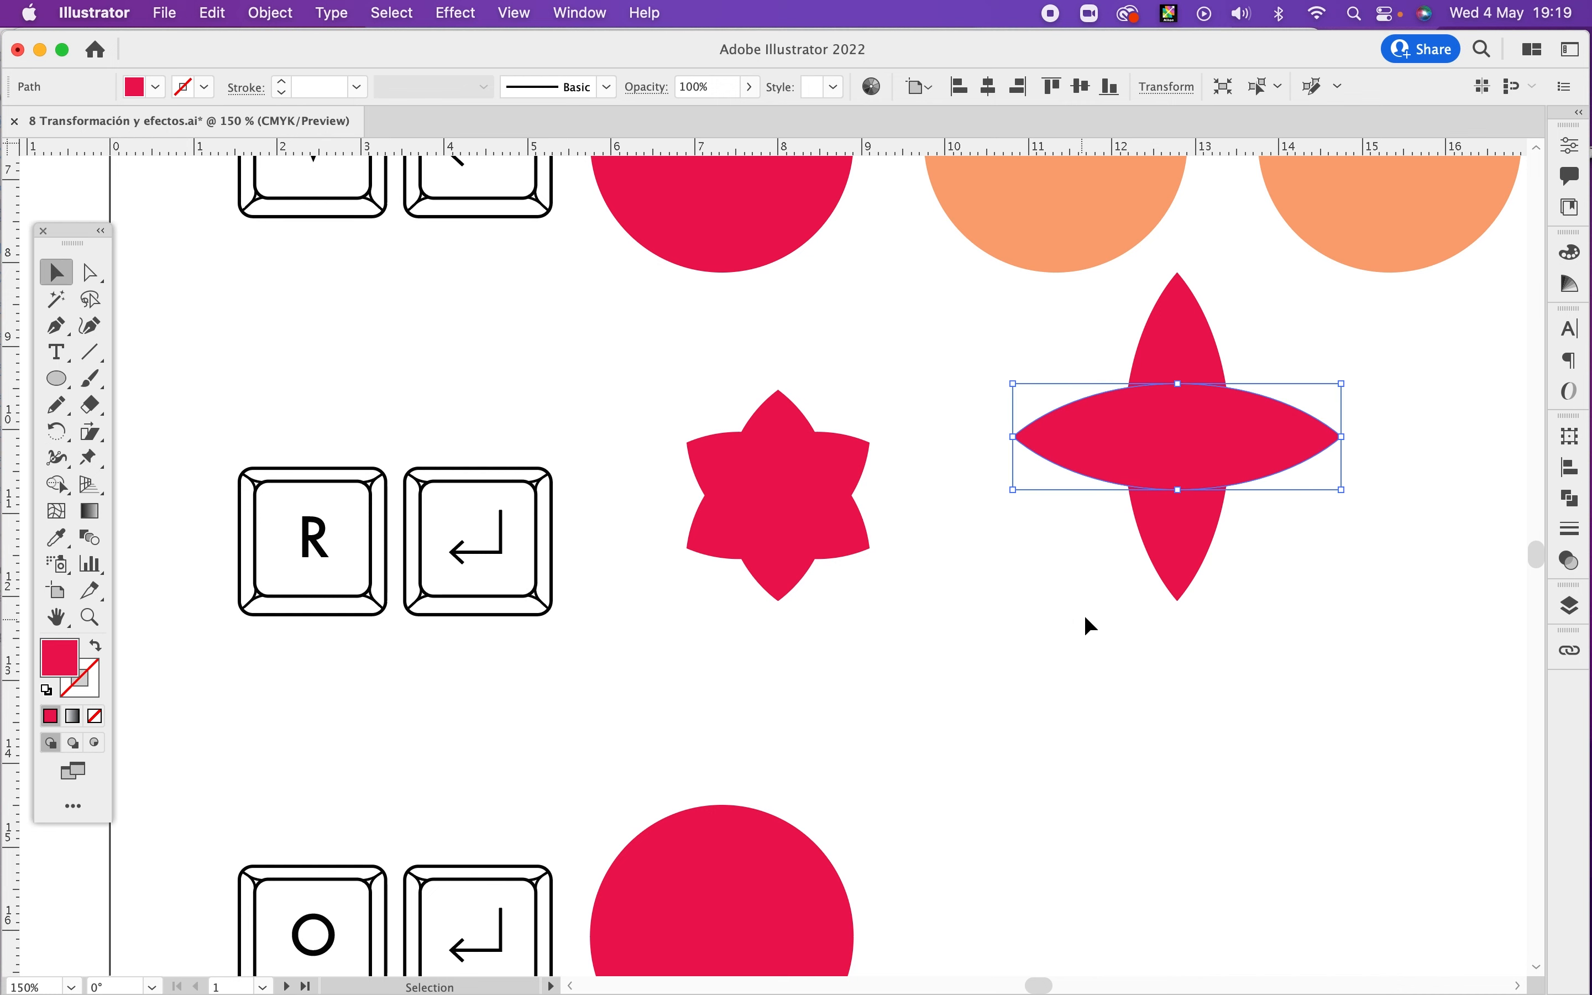
Step: Select both crossed petals and move them slightly down, beside the six-pointed flower
left_click(1167, 526)
left_click_drag(1104, 522, 1094, 530)
left_click_drag(1188, 478, 1205, 514)
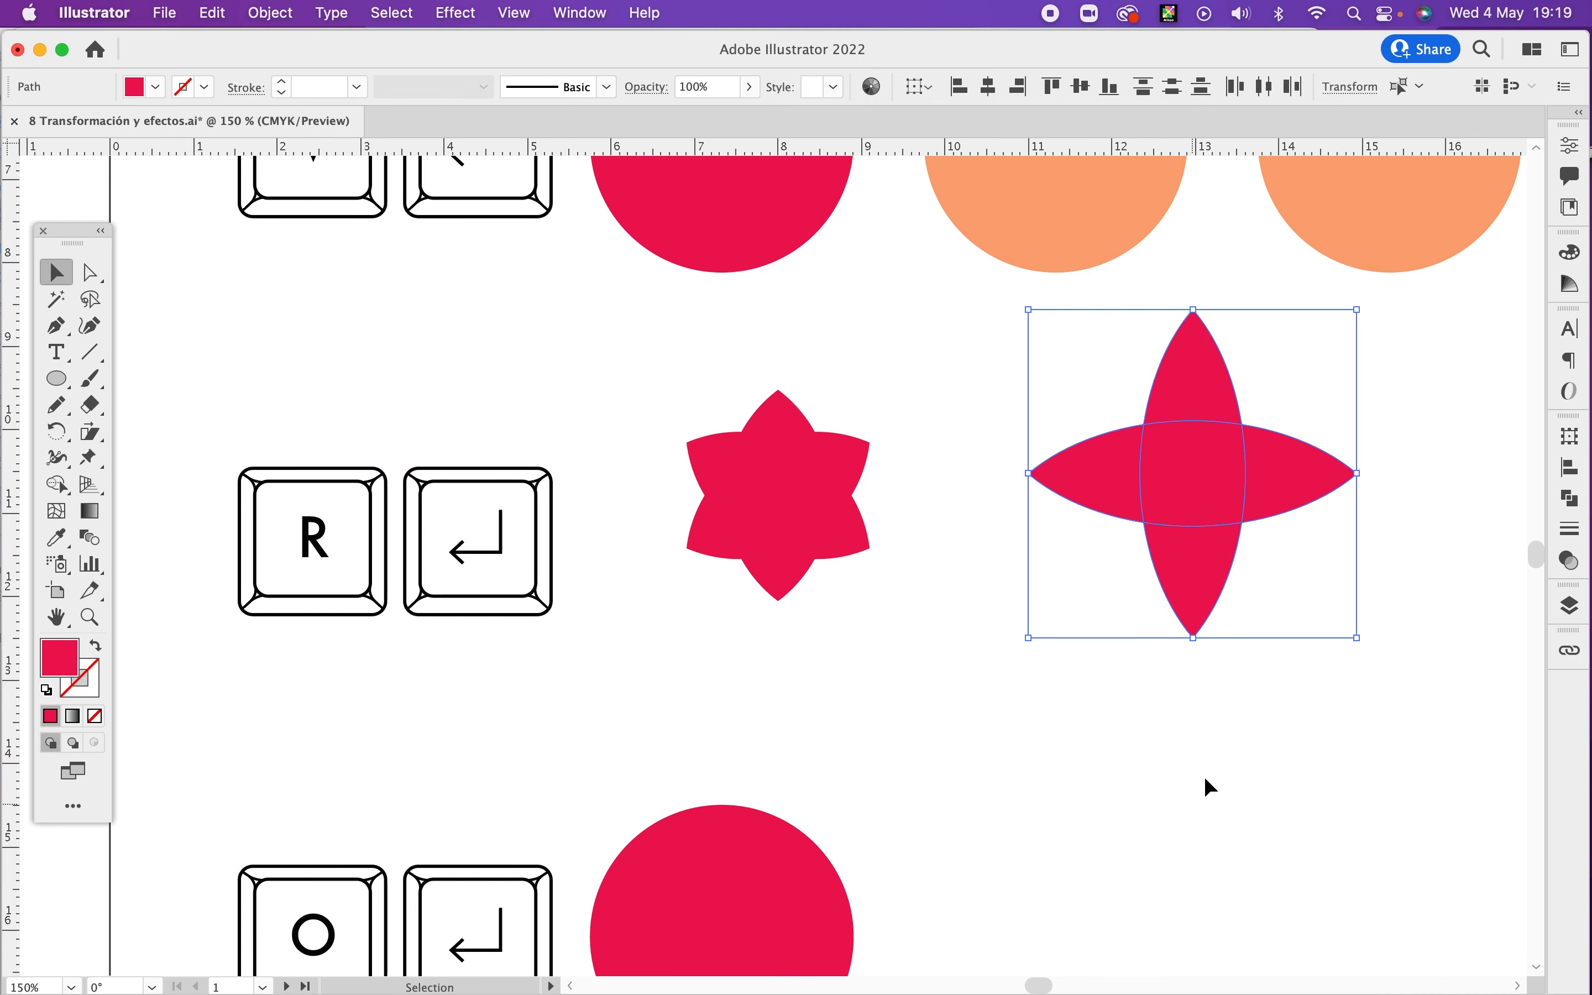
left_click(1242, 771)
Step: Draw a rectangle that covers the right half of the red circle beside the O key
left_click_drag(964, 740, 966, 383)
left_click(854, 625, "alt+super")
left_click(881, 622, "alt+super")
left_click(913, 612, "alt+super")
left_click_drag(776, 566, 896, 655)
left_click(721, 600, "super")
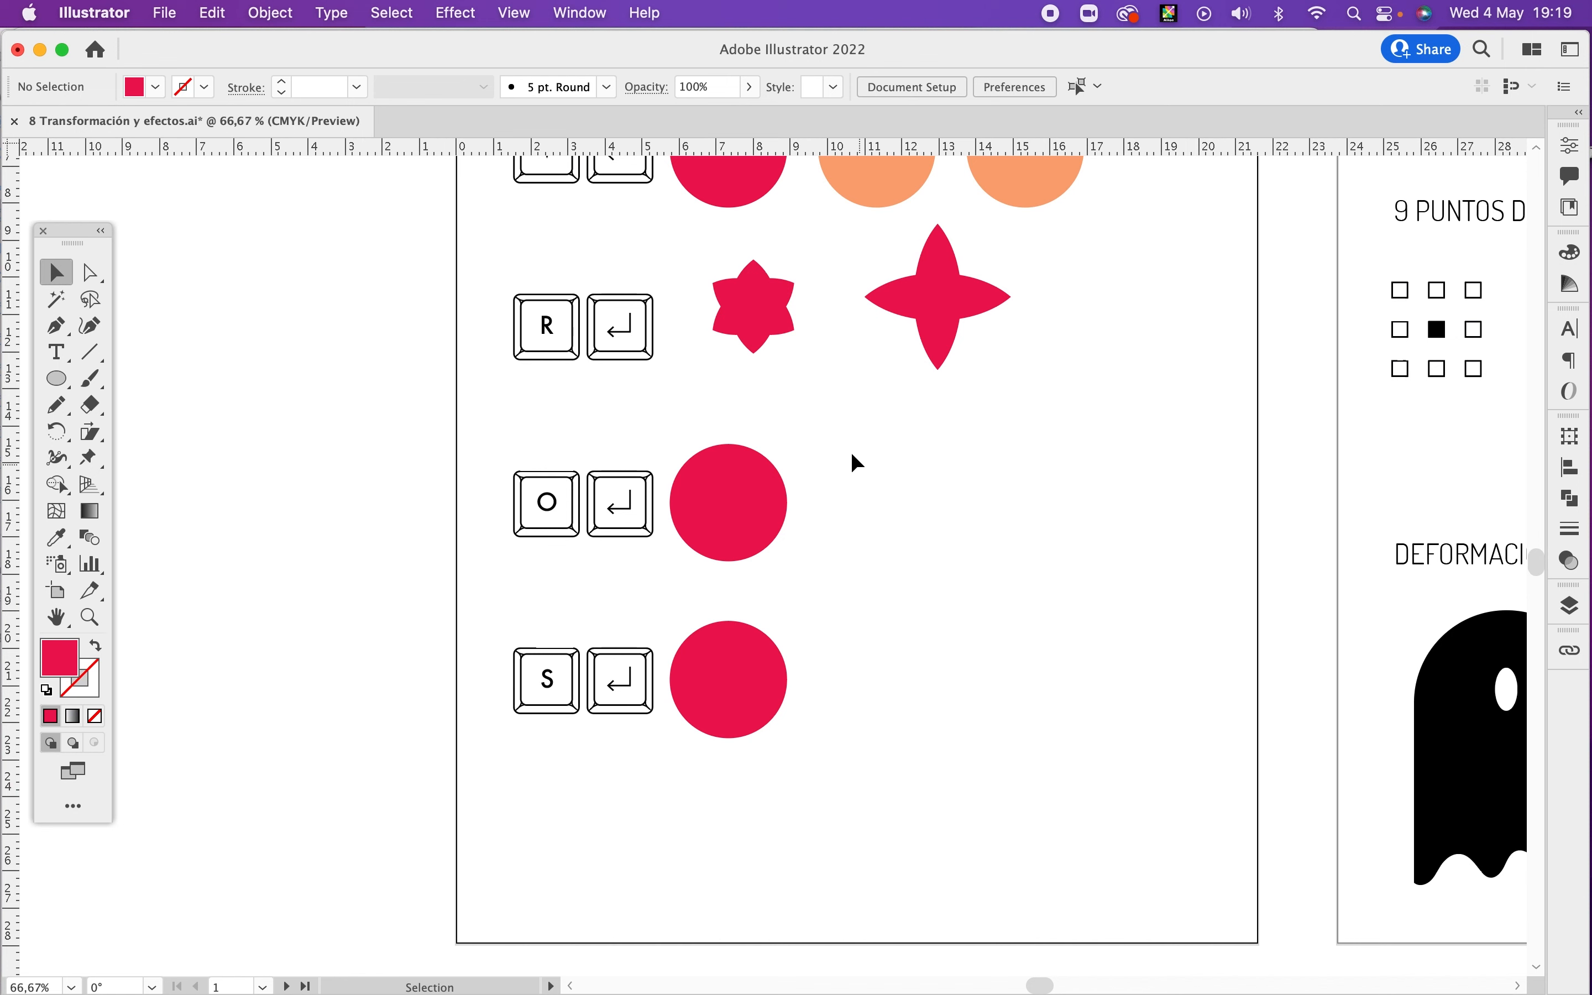
key("m")
key("super+y")
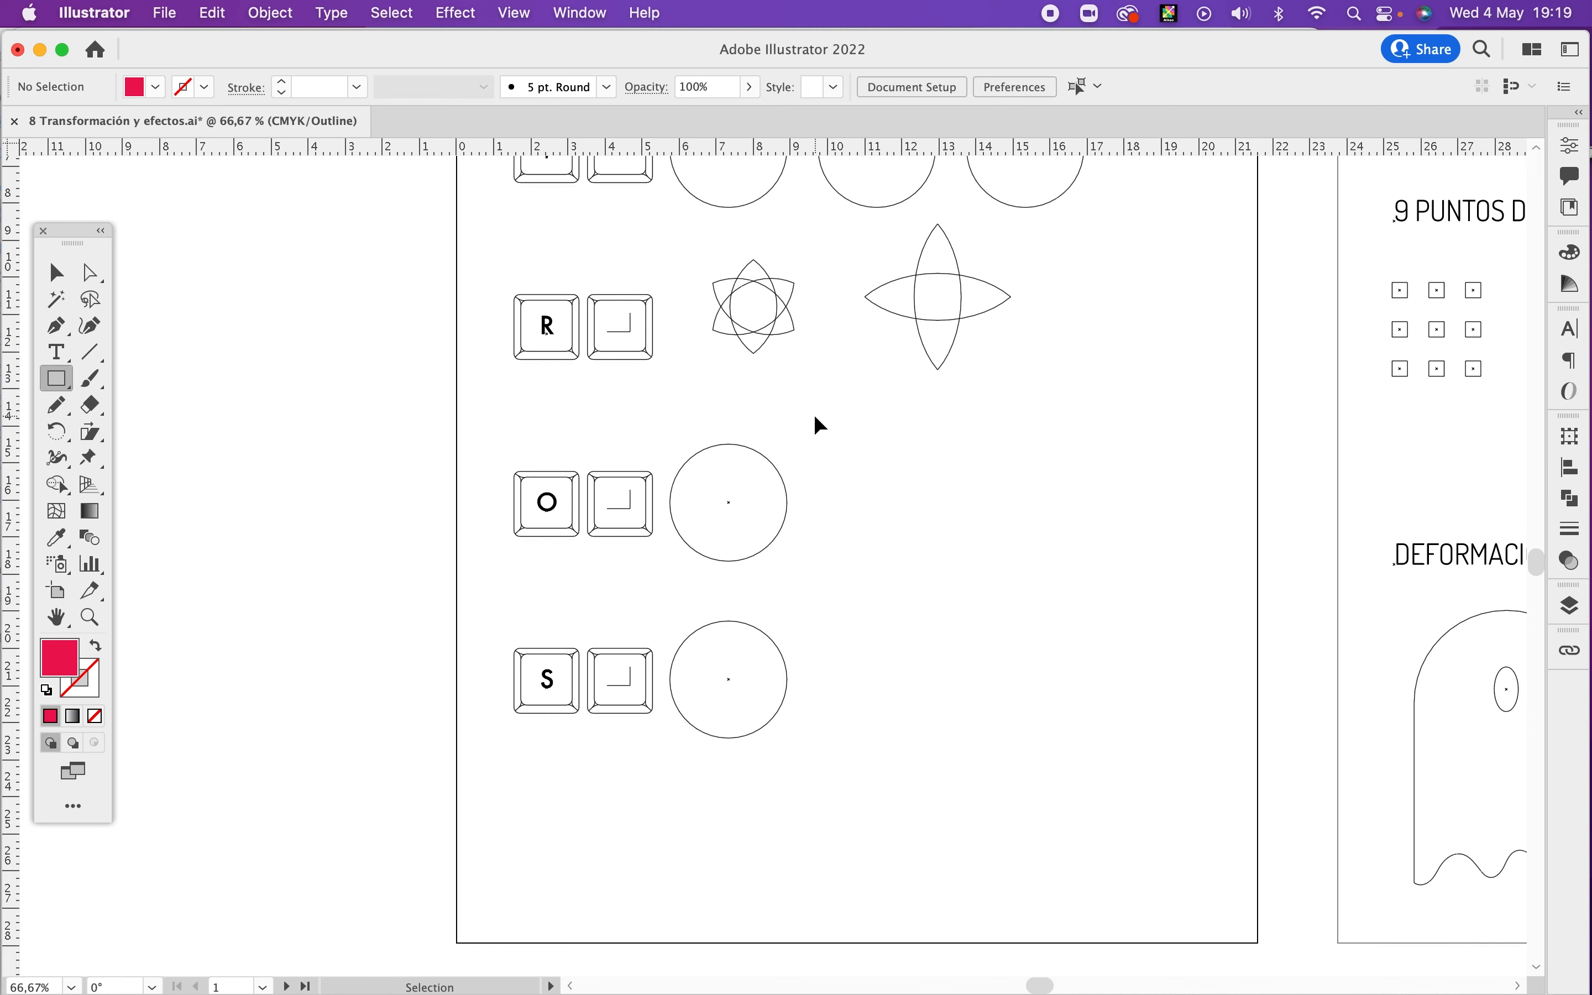
key("super+y")
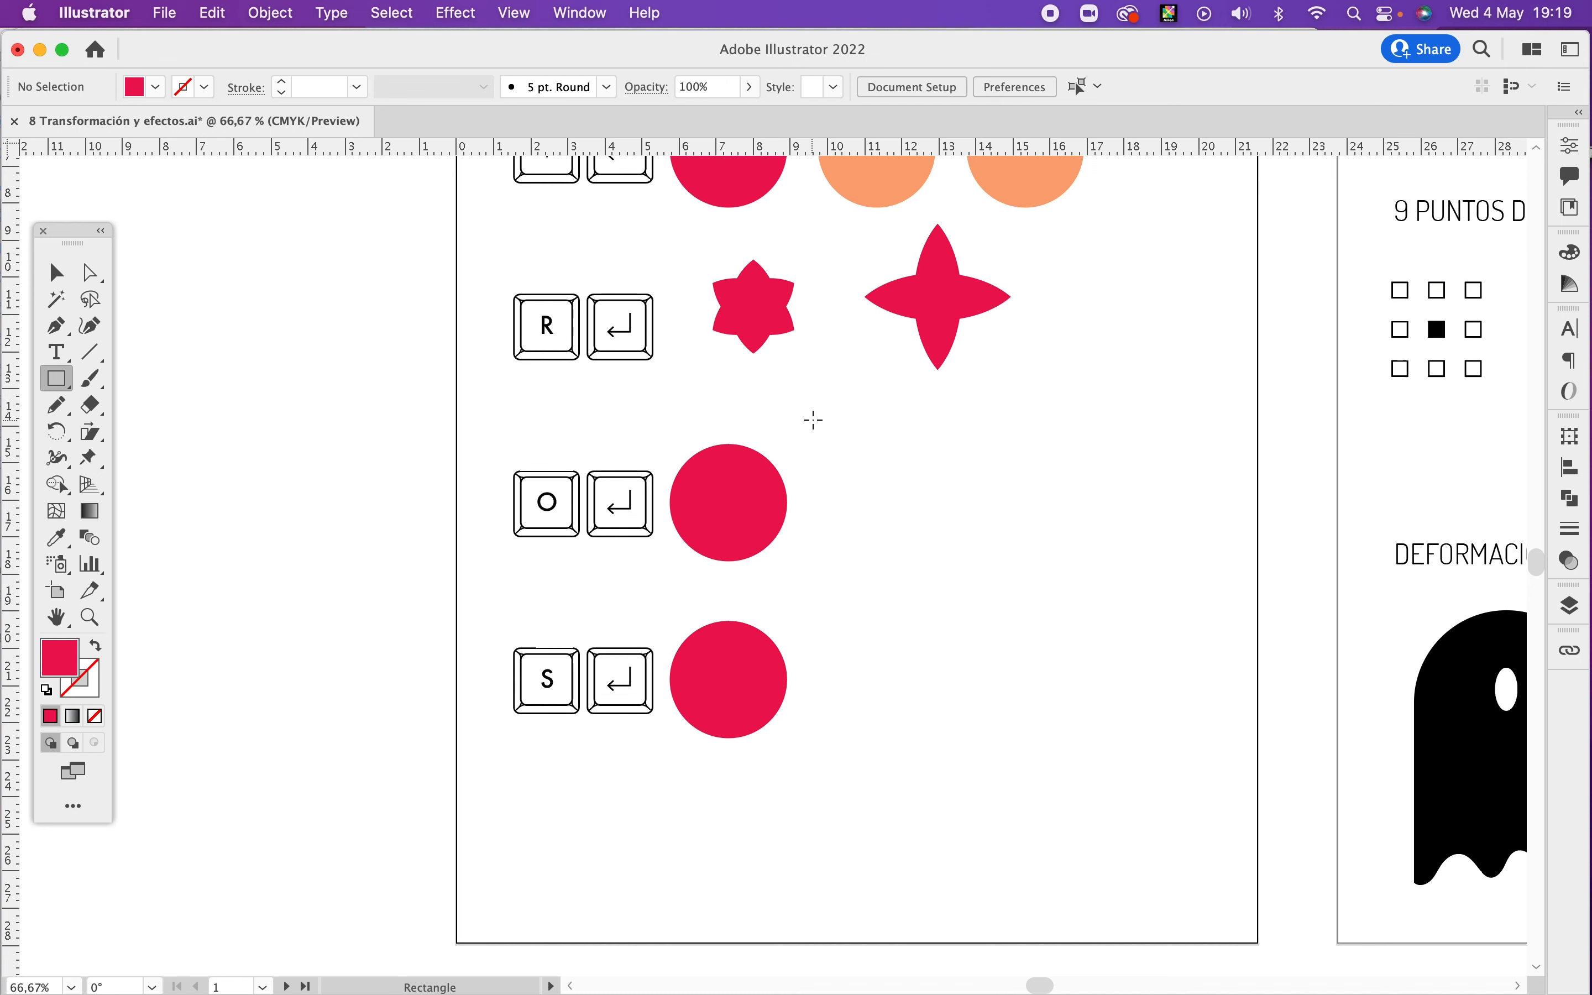
left_click(813, 423)
left_click(802, 483)
key("Escape")
left_click_drag(812, 425, 728, 580)
key("v")
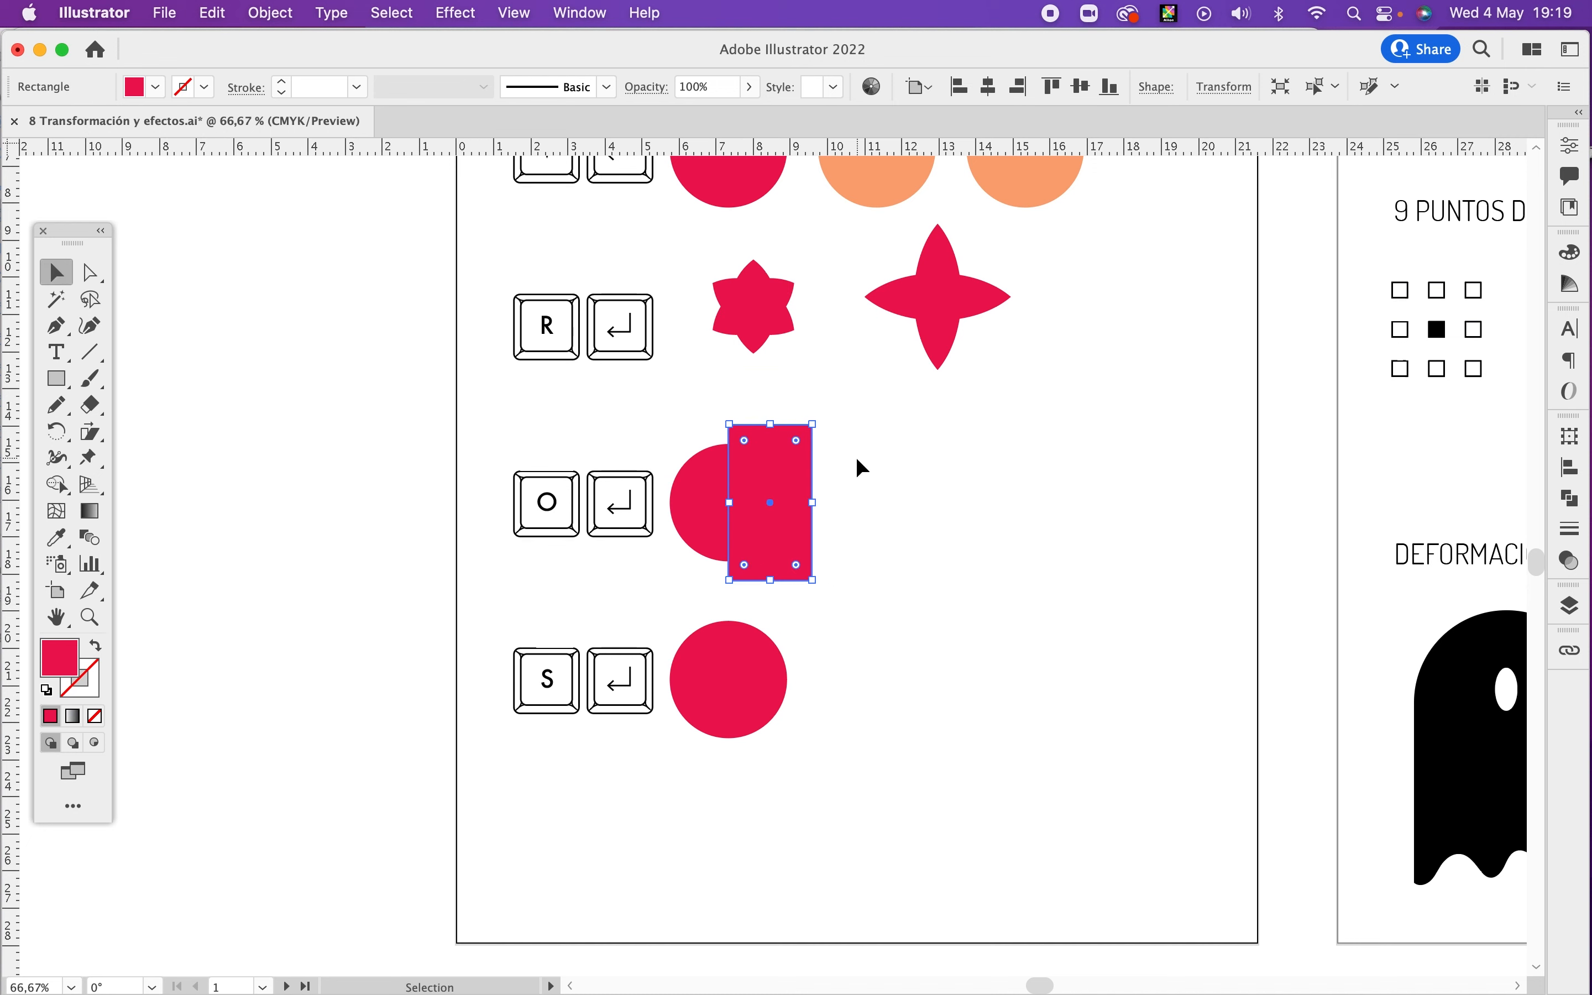
Step: Subtract the rectangle from the circle with Pathfinder's Minus Front and place a copy of the remaining half circle to its right
left_click(700, 561, "shift")
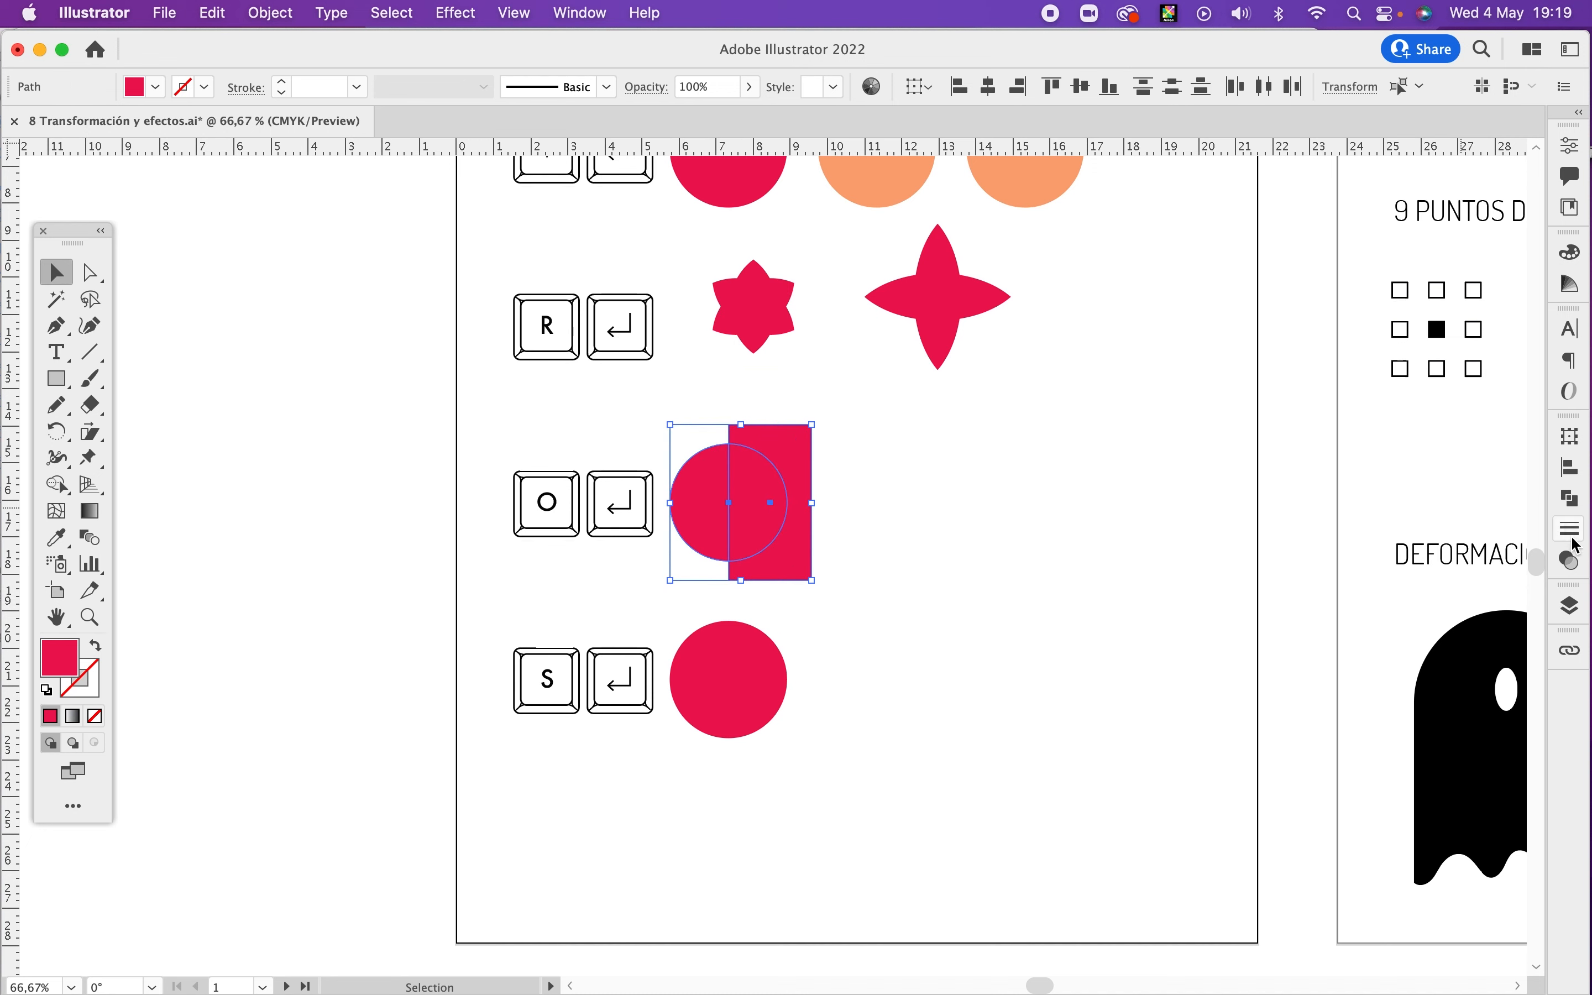
left_click(1570, 498)
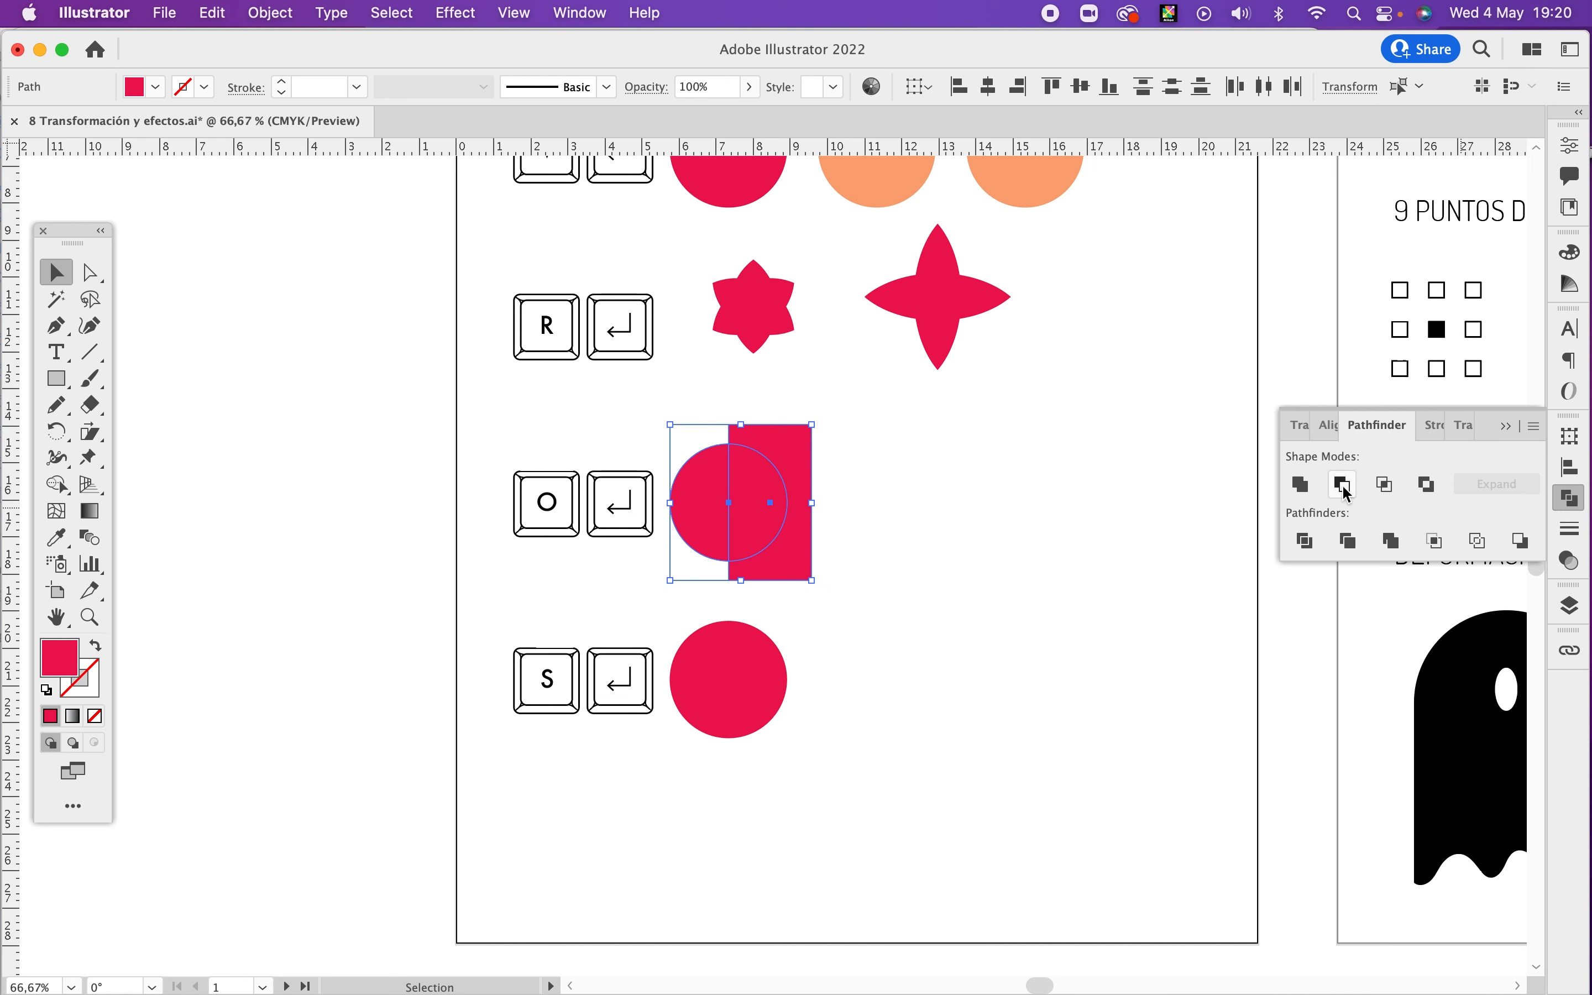
left_click(1342, 491)
left_click(776, 493)
left_click_drag(711, 507, 829, 514)
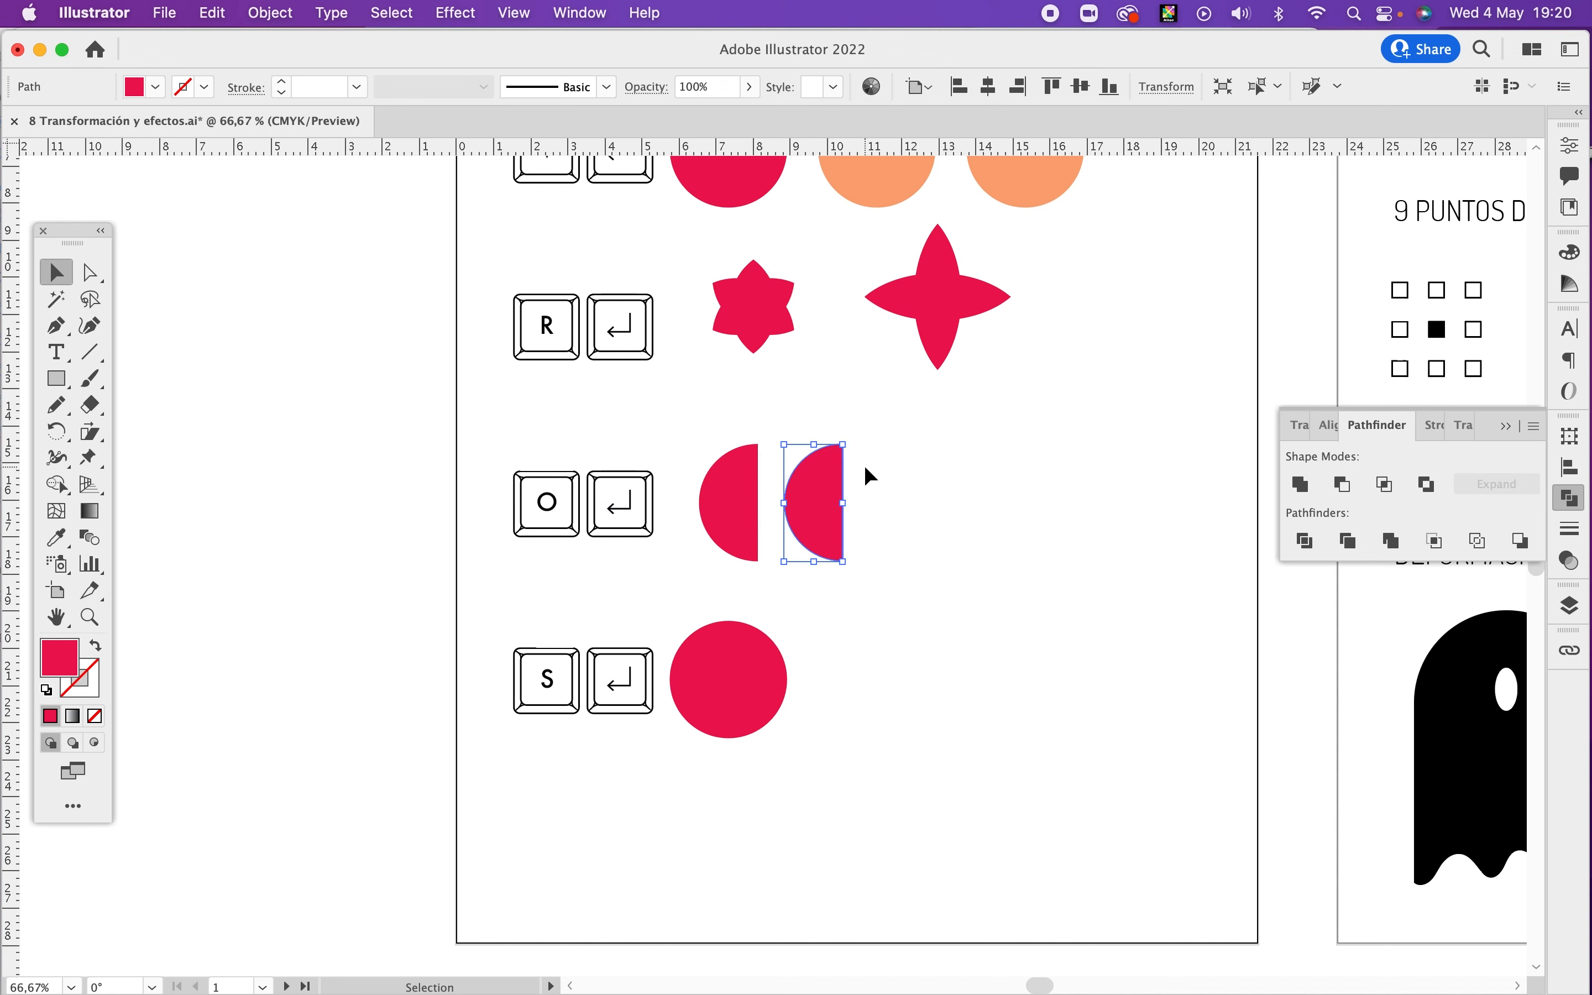
Step: Preview reflecting the copied half circle across the horizontal axis, the vertical axis and a 30° axis
key("o")
key("Return")
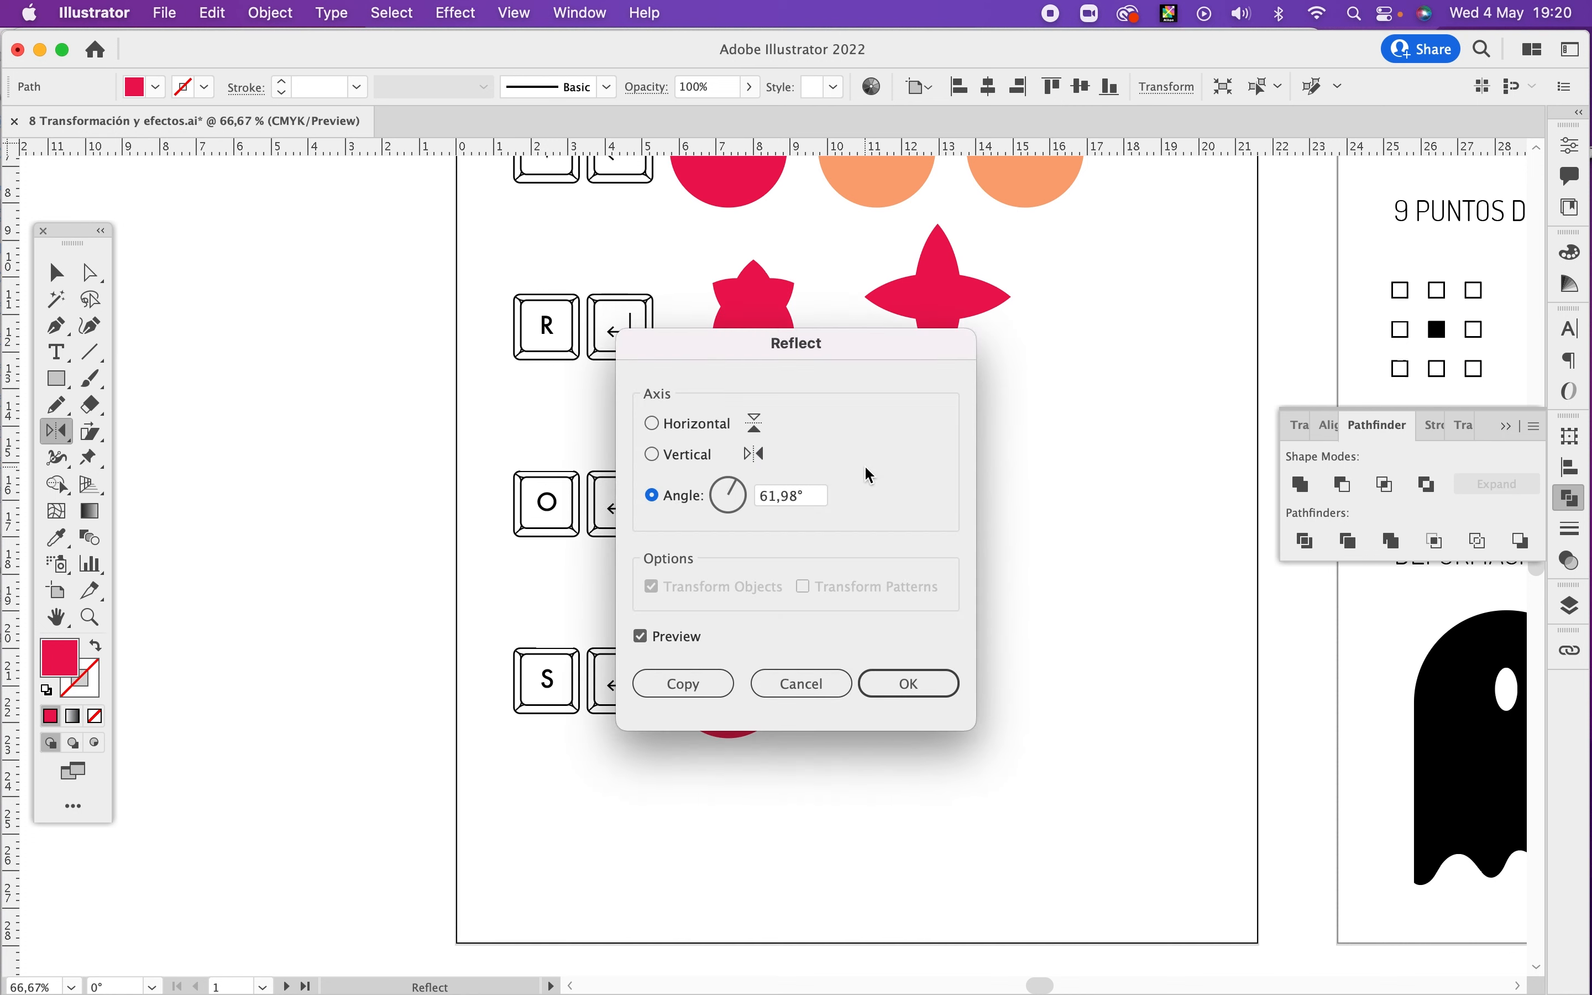
left_click_drag(865, 346, 1246, 337)
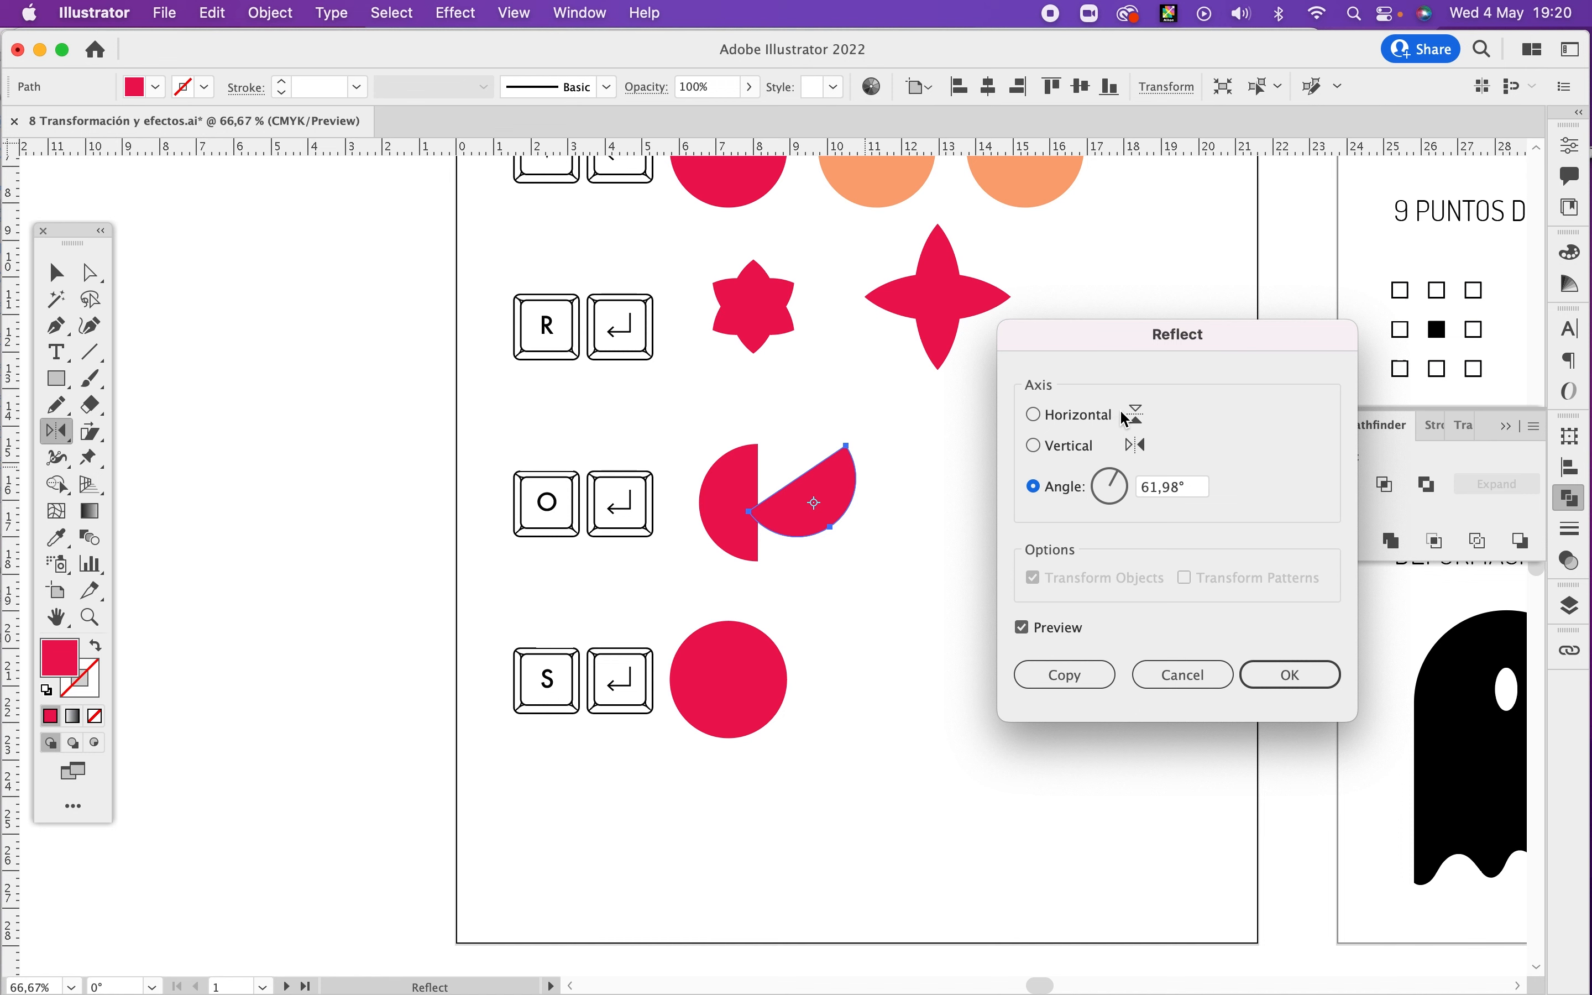
left_click(1073, 419)
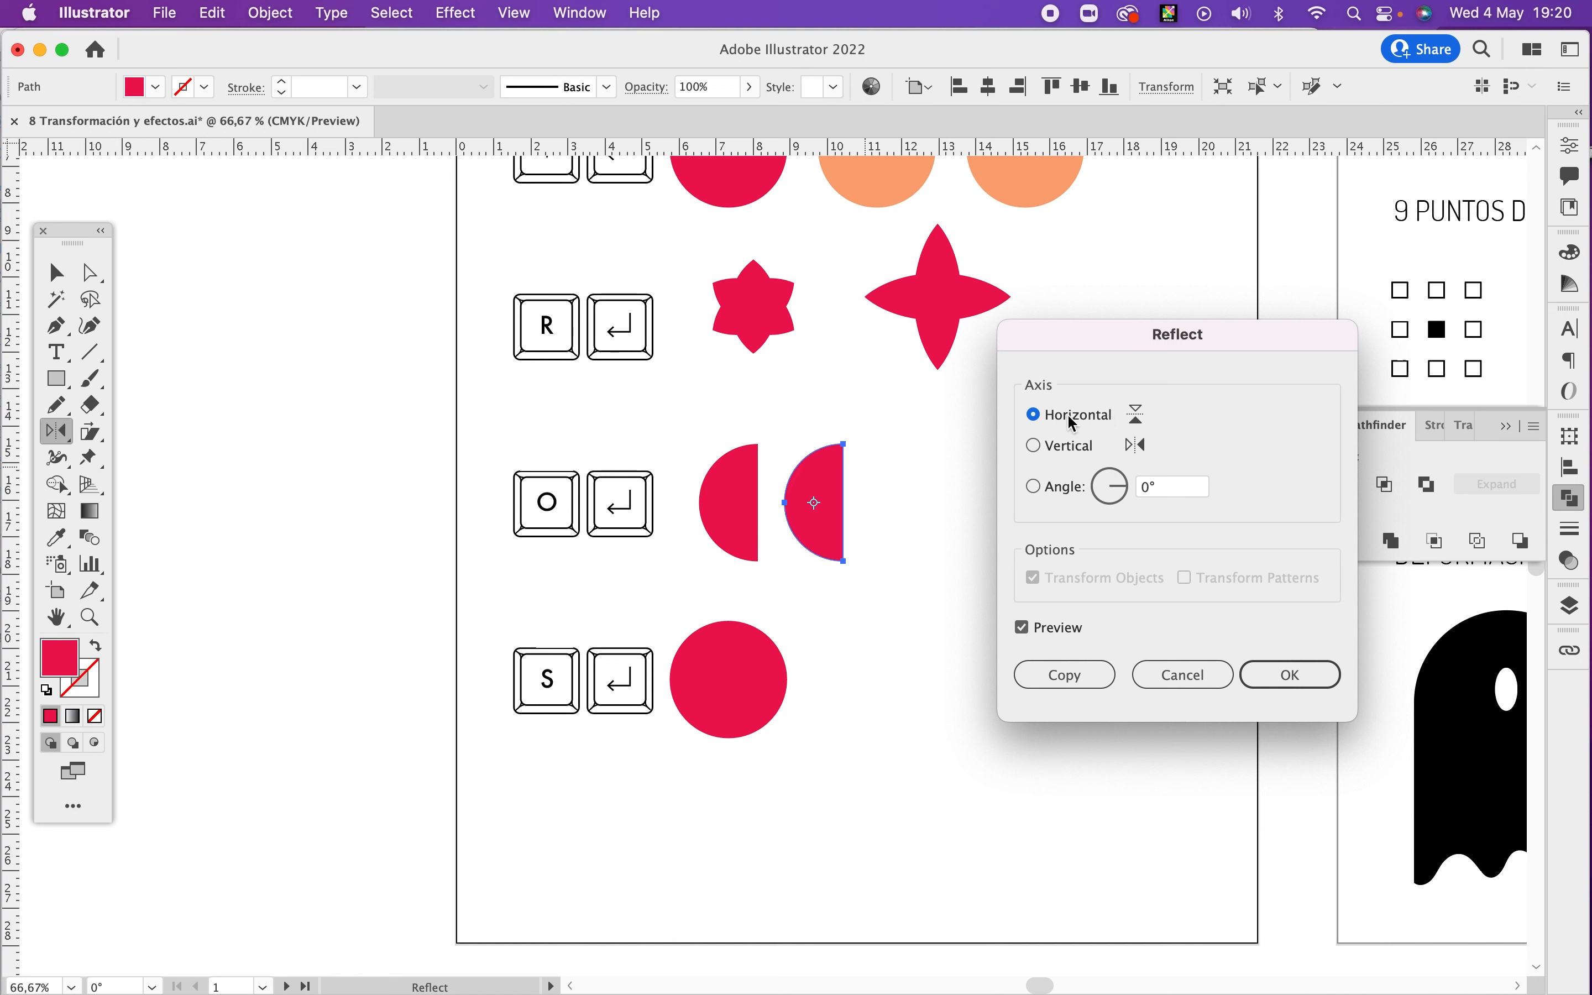
left_click(1066, 446)
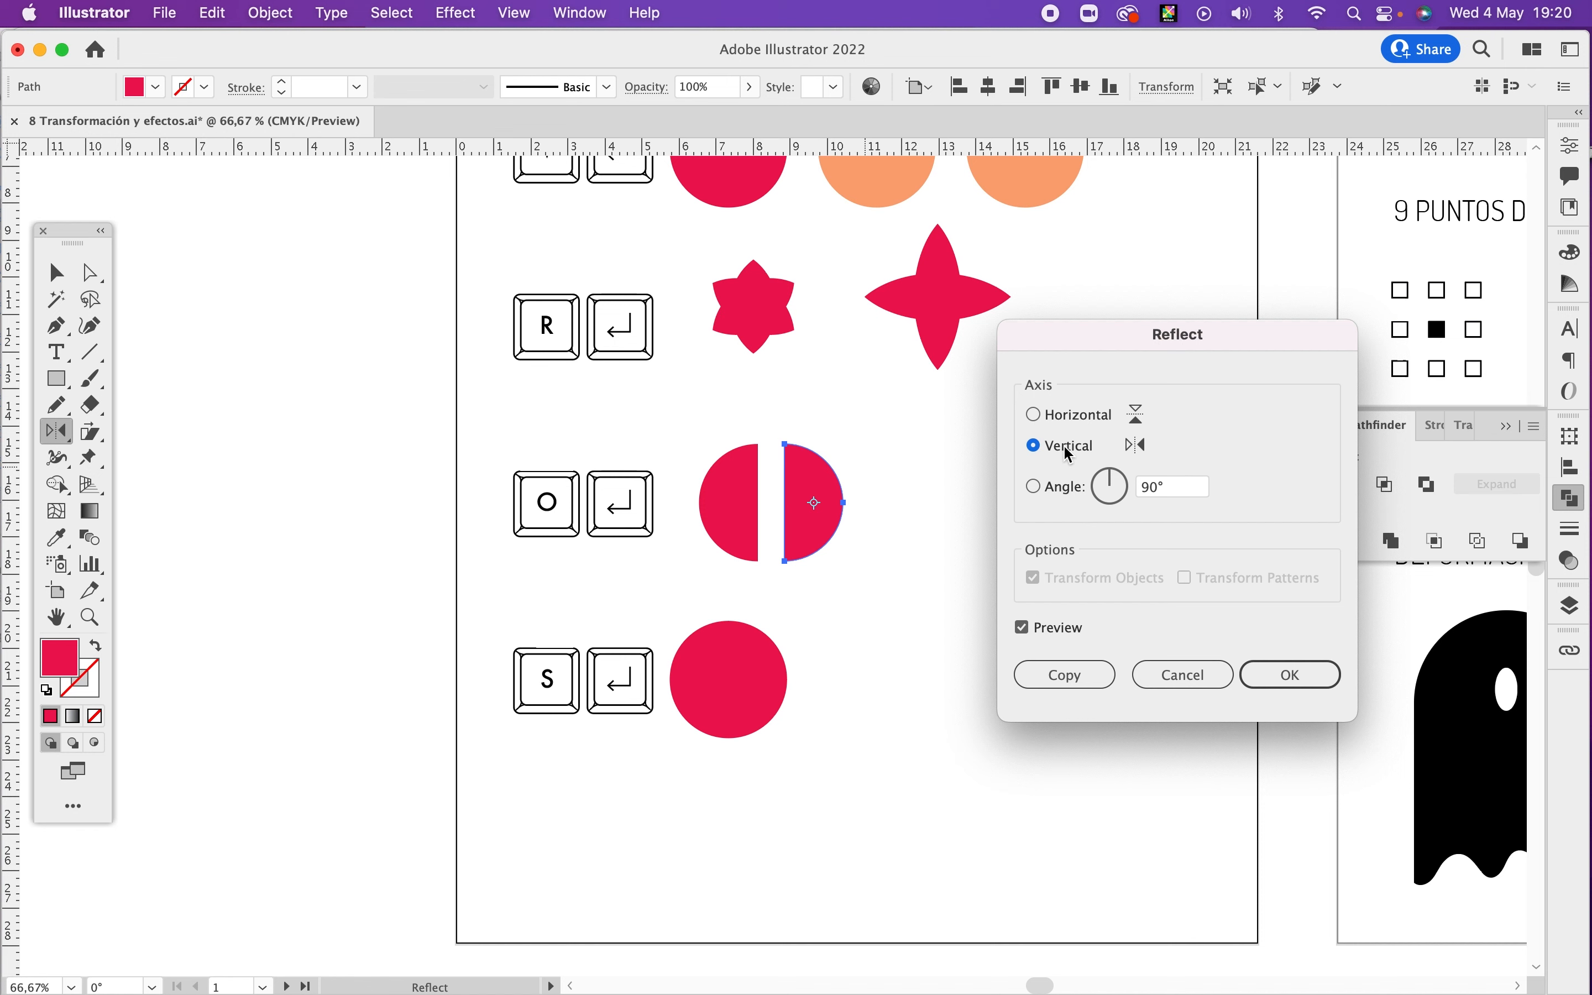
left_click(1073, 421)
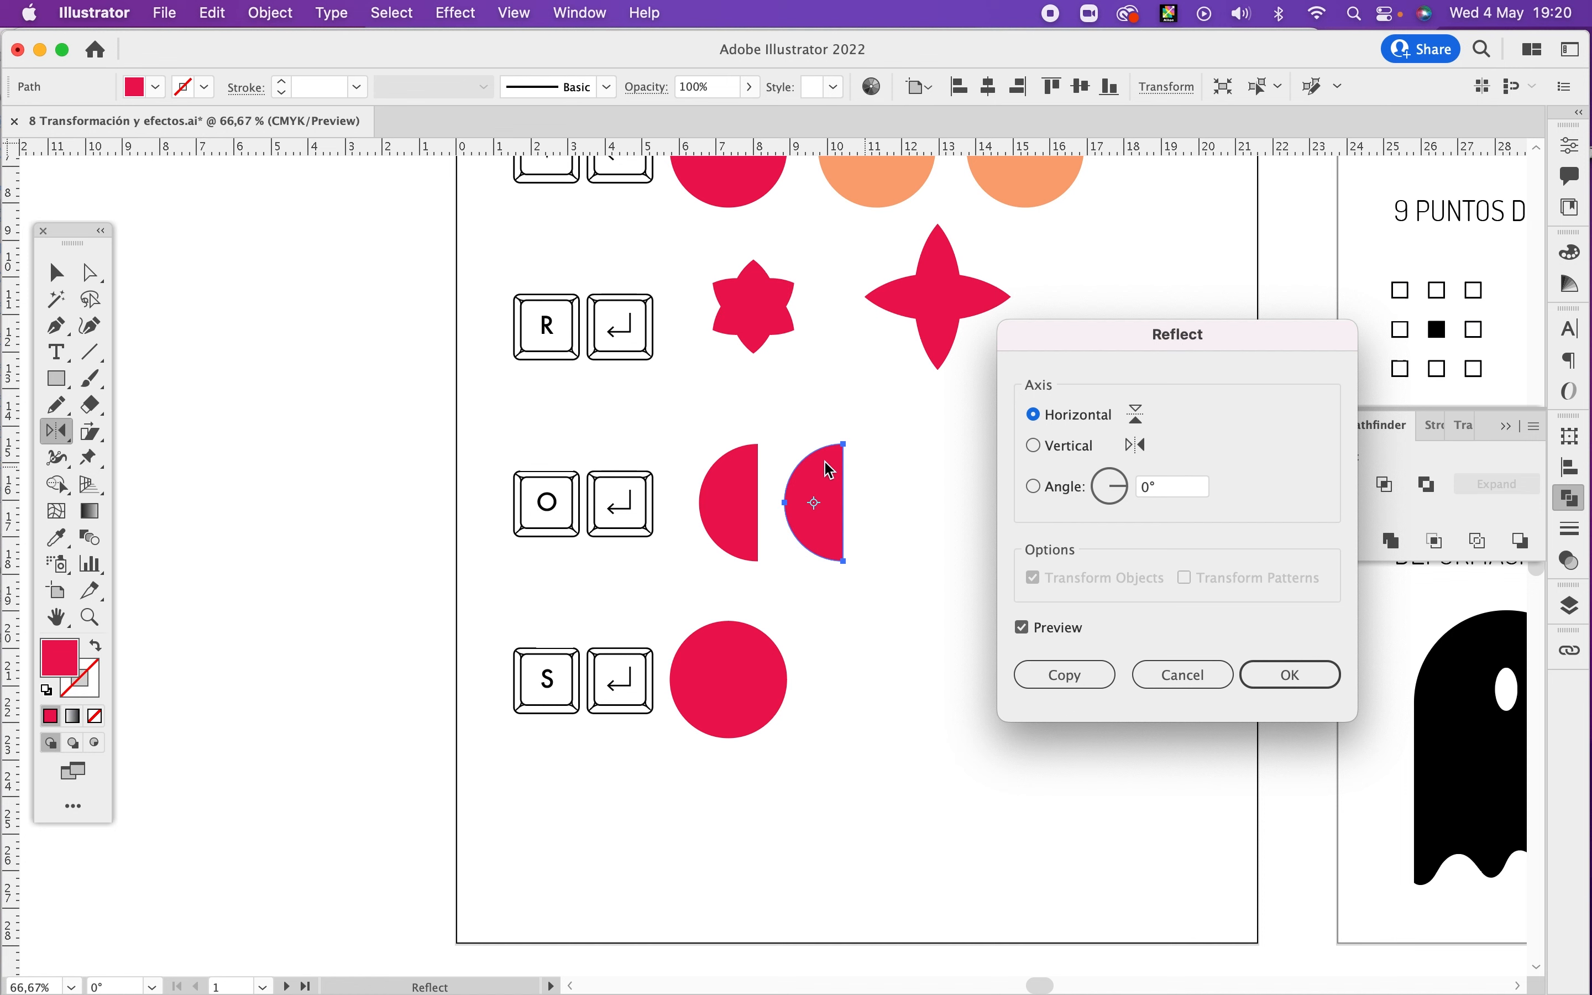
left_click(1089, 449)
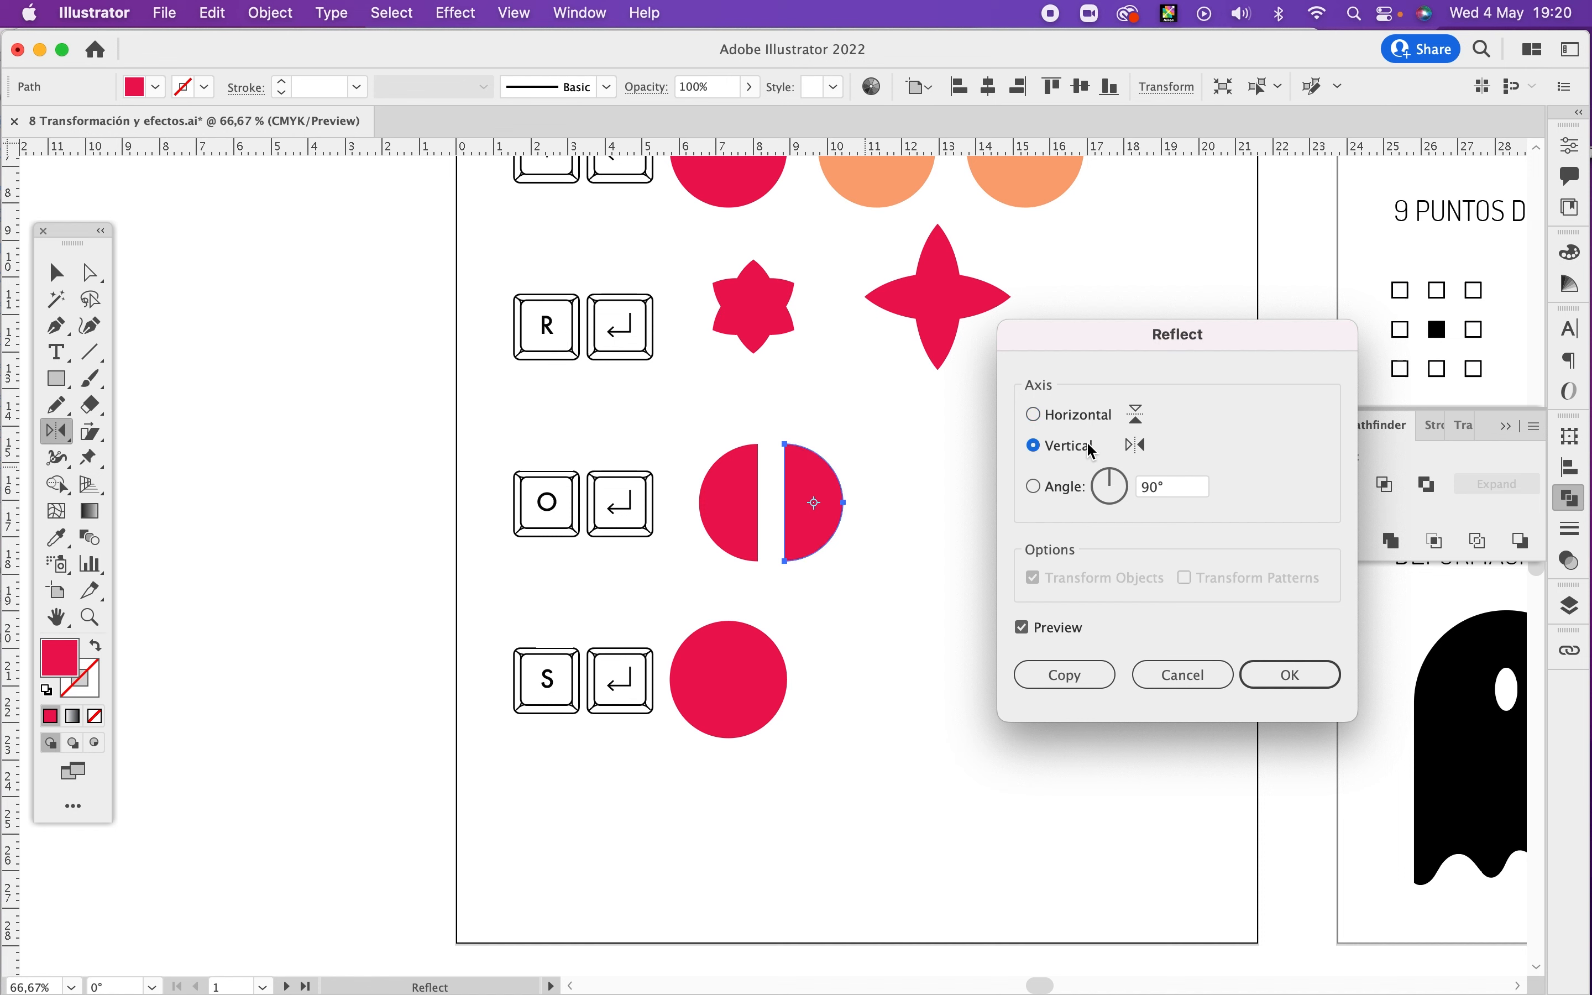
left_click(1062, 494)
left_click(1174, 488)
type("30")
key("Tab")
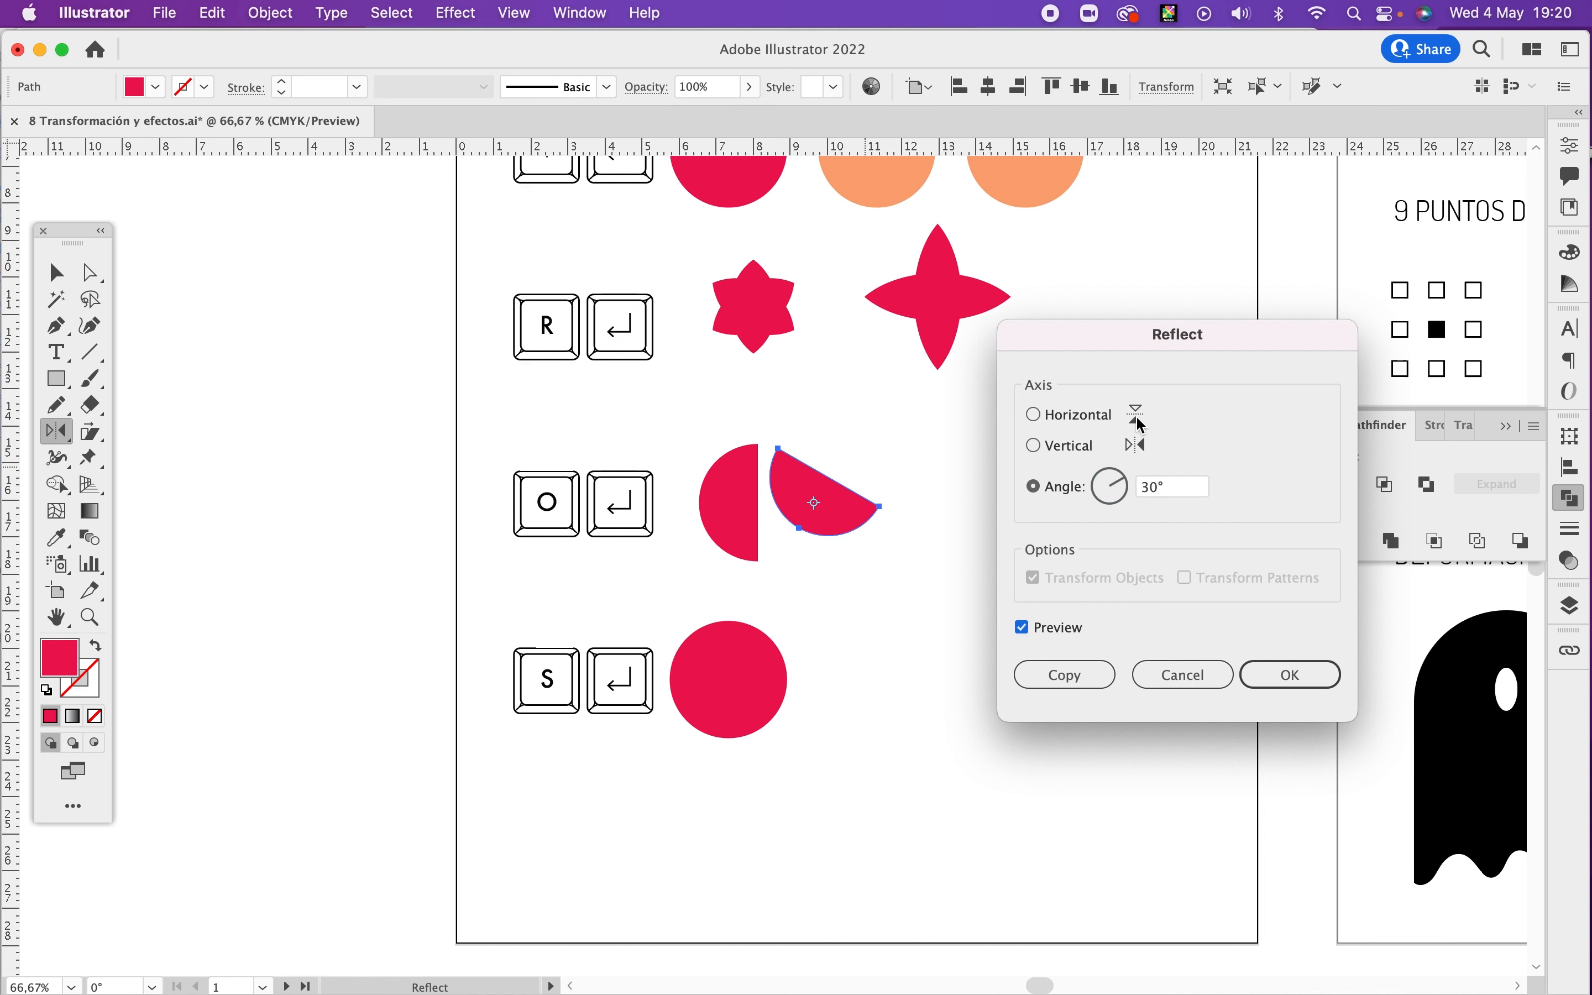
Step: Create a copy of the half circle reflected across the vertical axis
left_click(1076, 450)
left_click(1097, 681)
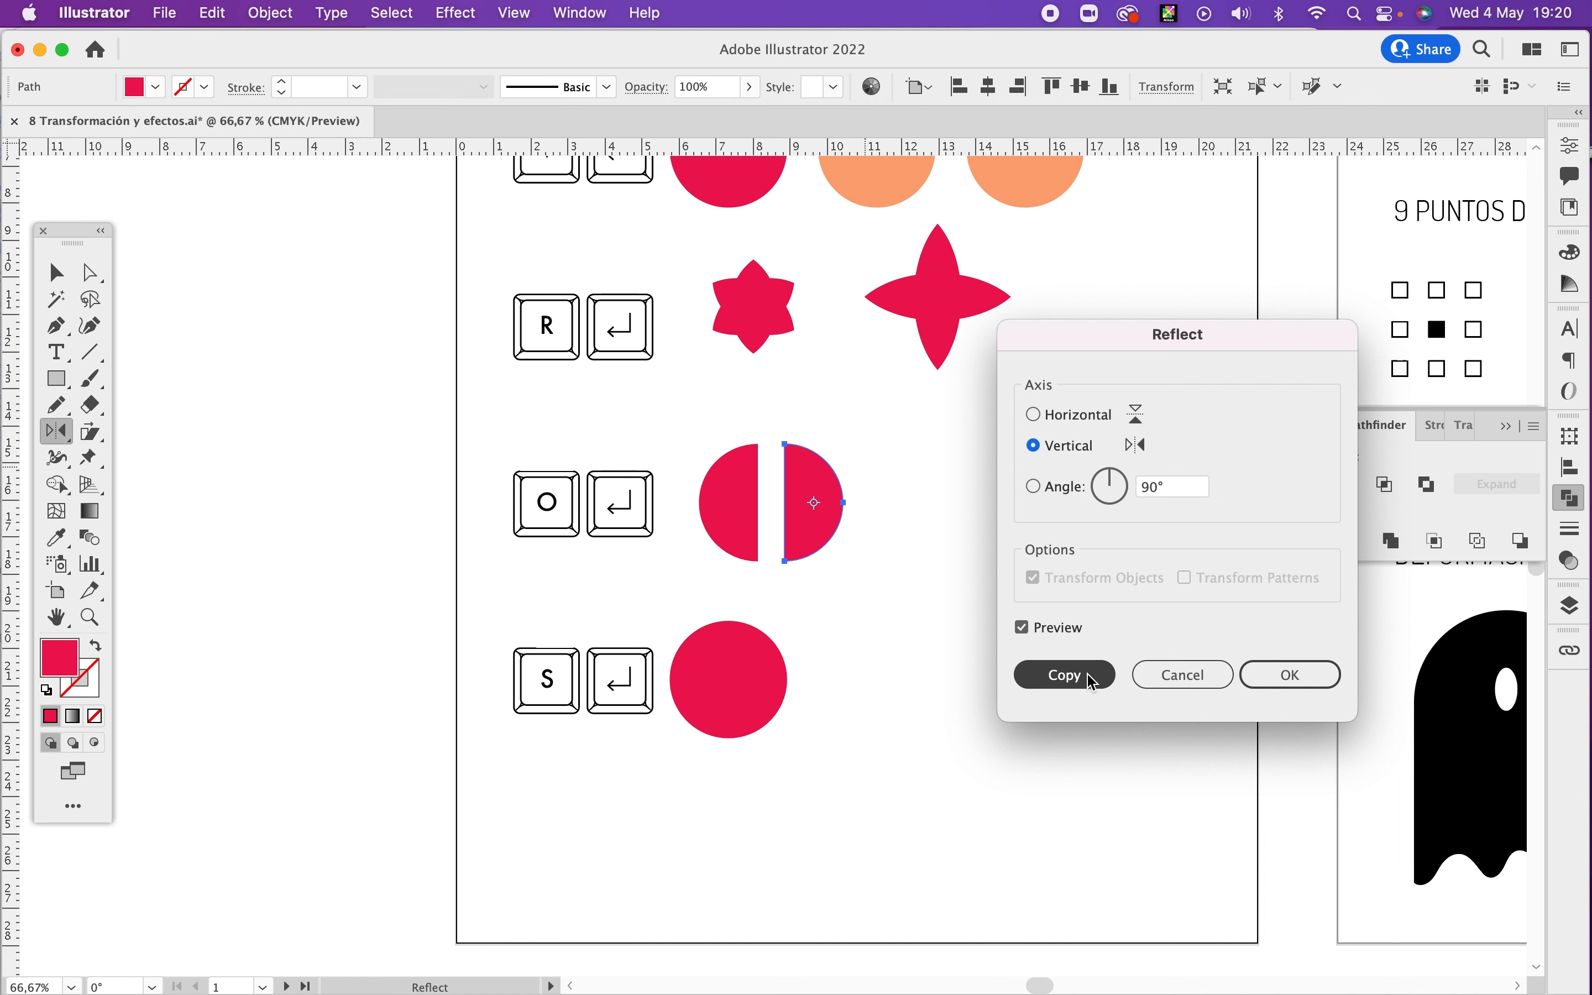
left_click(1092, 680)
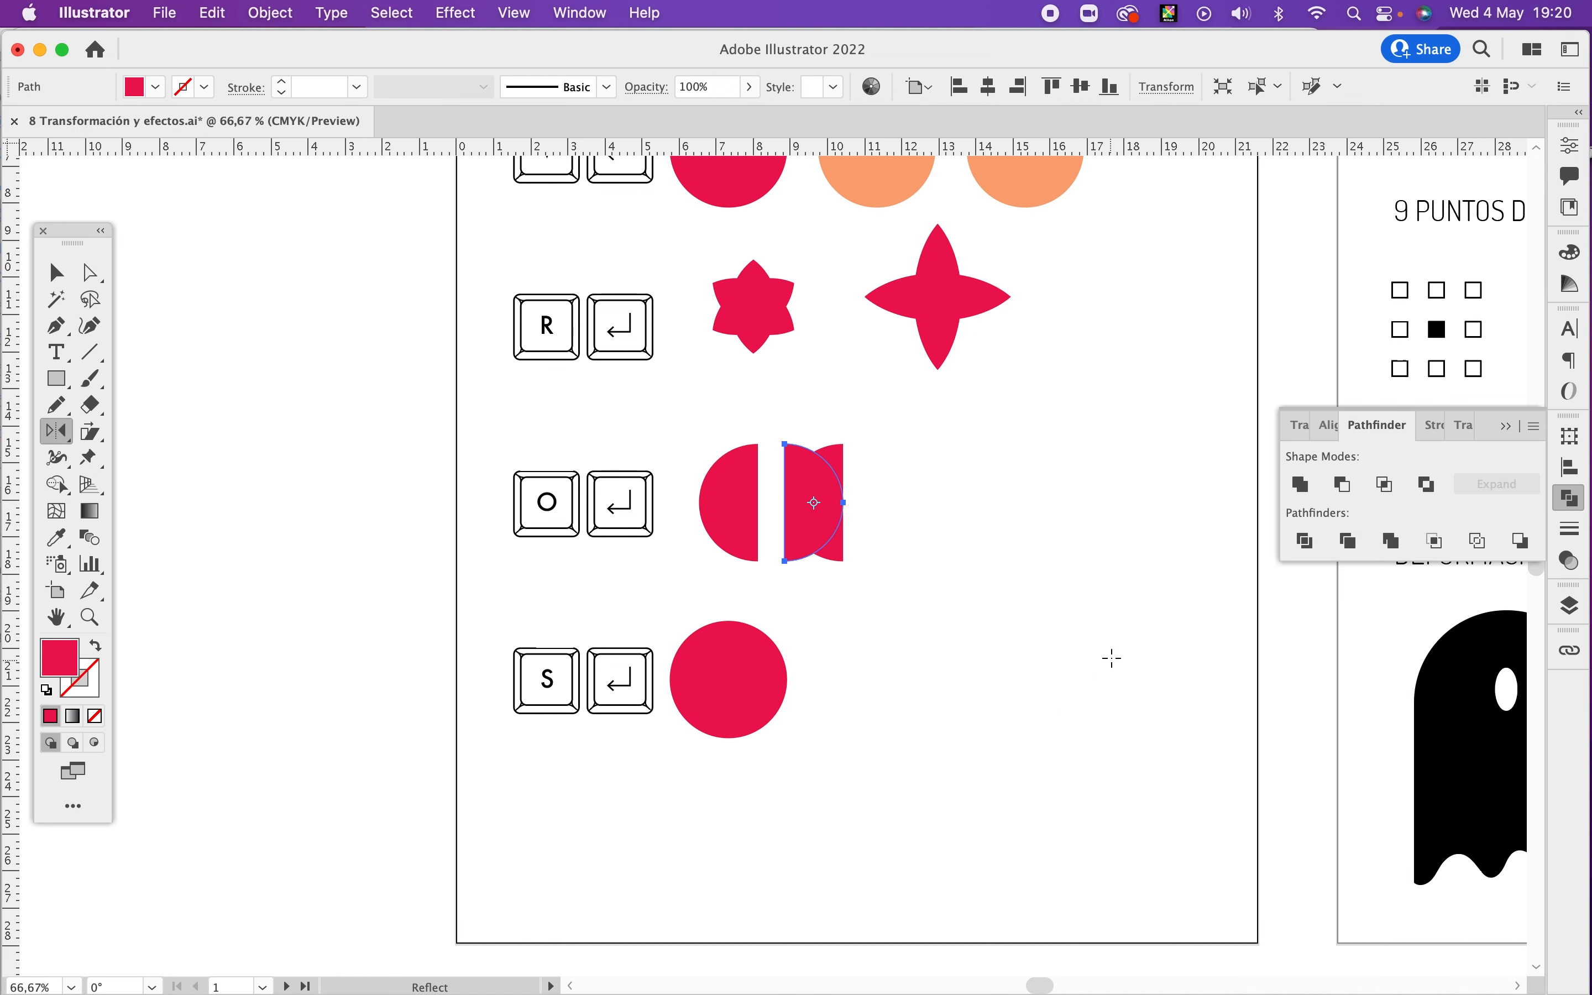
Step: Set the mirrored half circle beside its original with a narrow gap and shift the pair away from the first half circle
key("v")
left_click_drag(817, 498, 908, 508)
key("super+z")
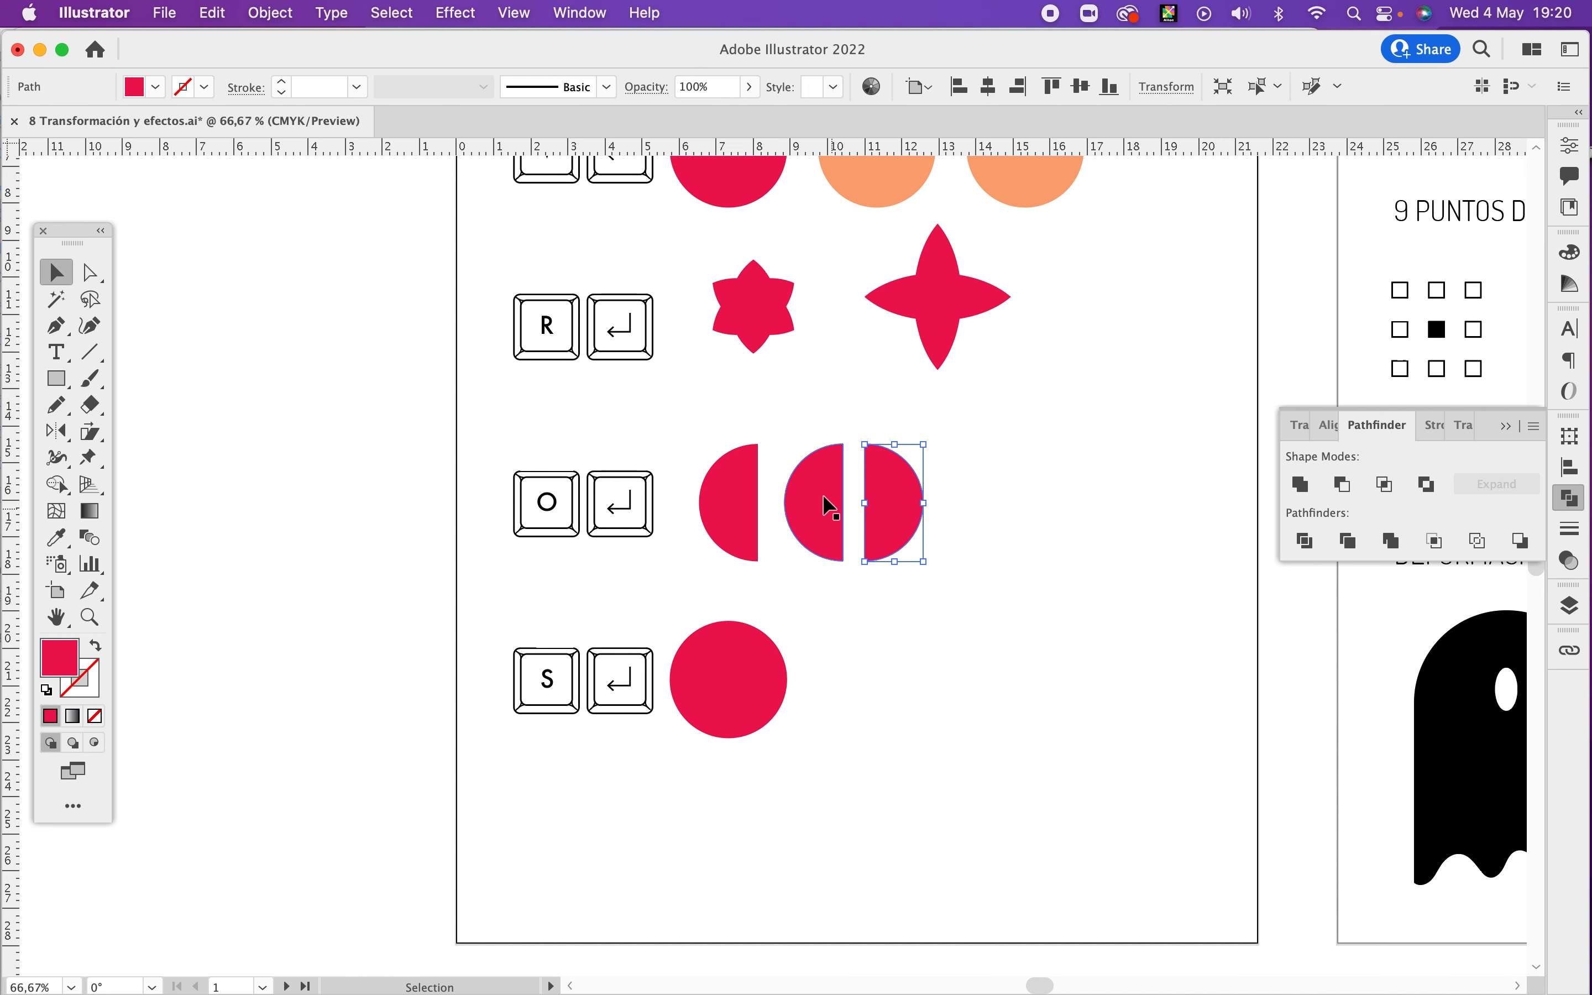
left_click_drag(954, 433, 899, 508)
left_click(1072, 466)
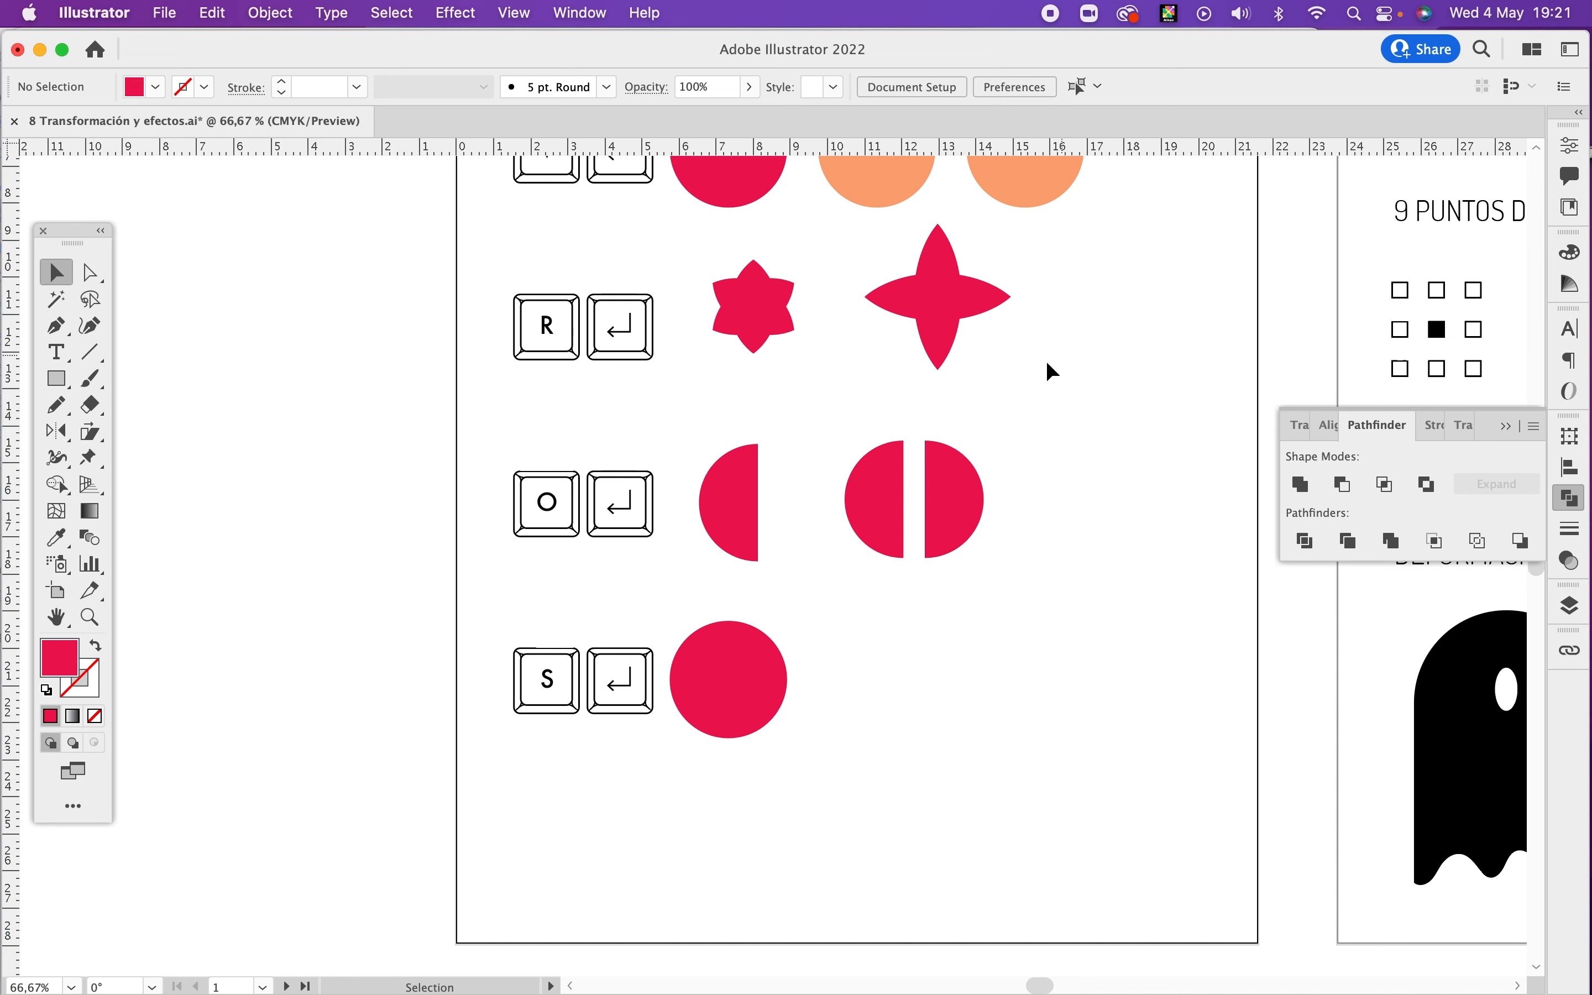
Step: Move the red circle beside the S key slightly right and preview a uniform scale of 50% on it
left_click_drag(1043, 514, 952, 412)
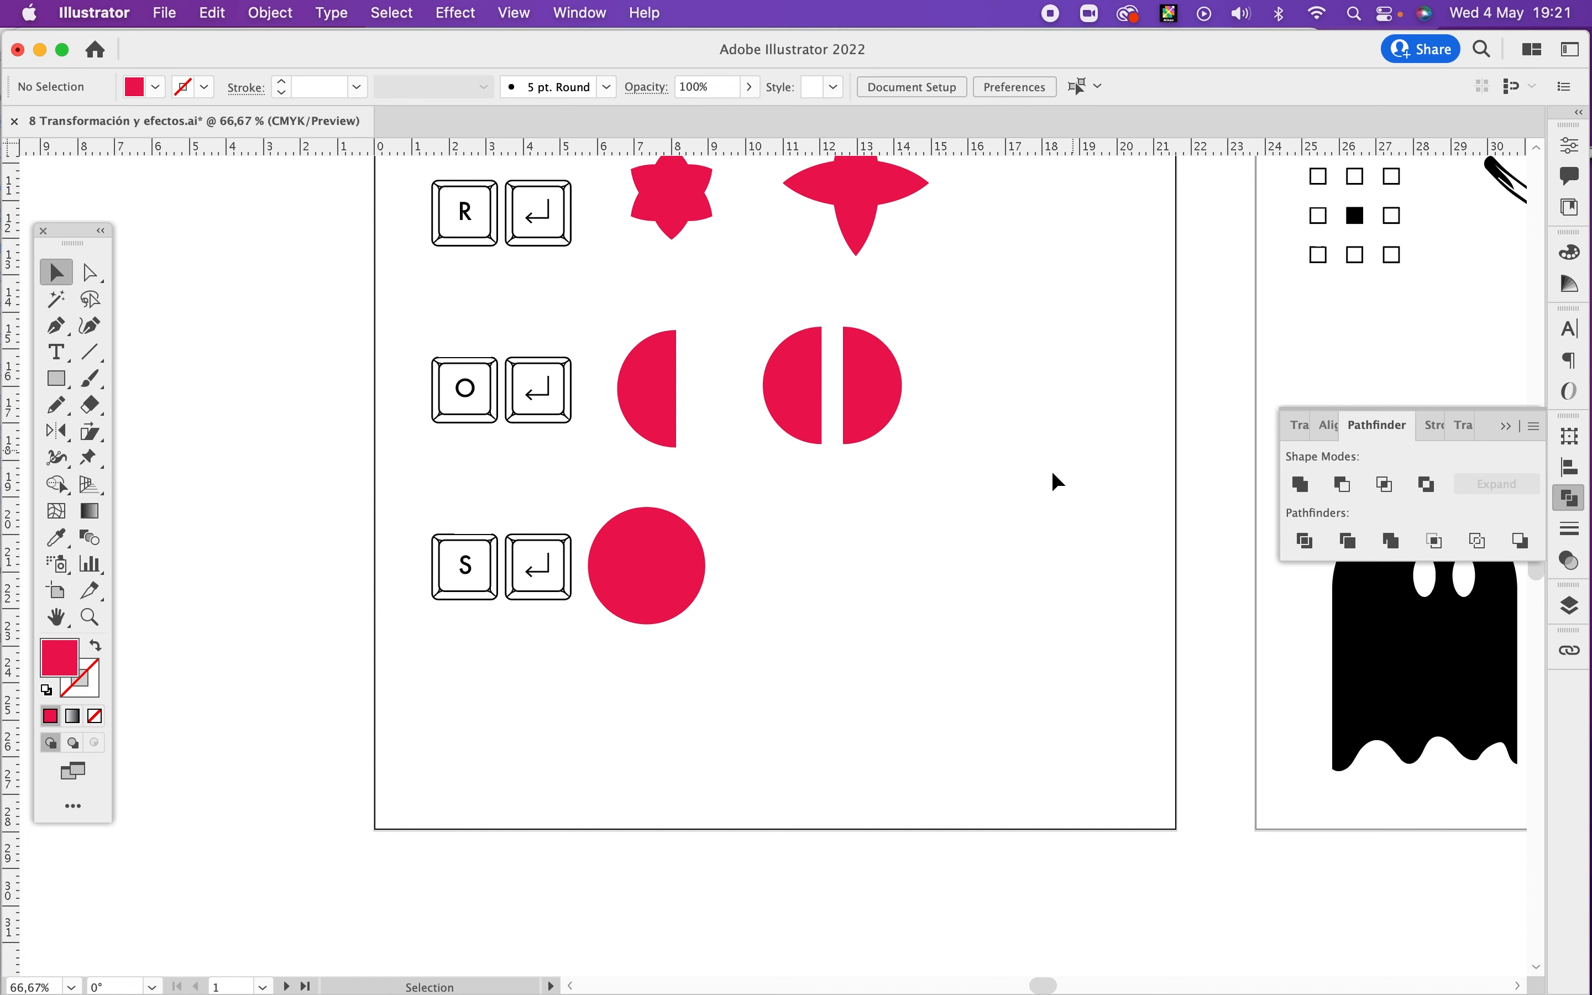
left_click_drag(671, 557, 709, 555)
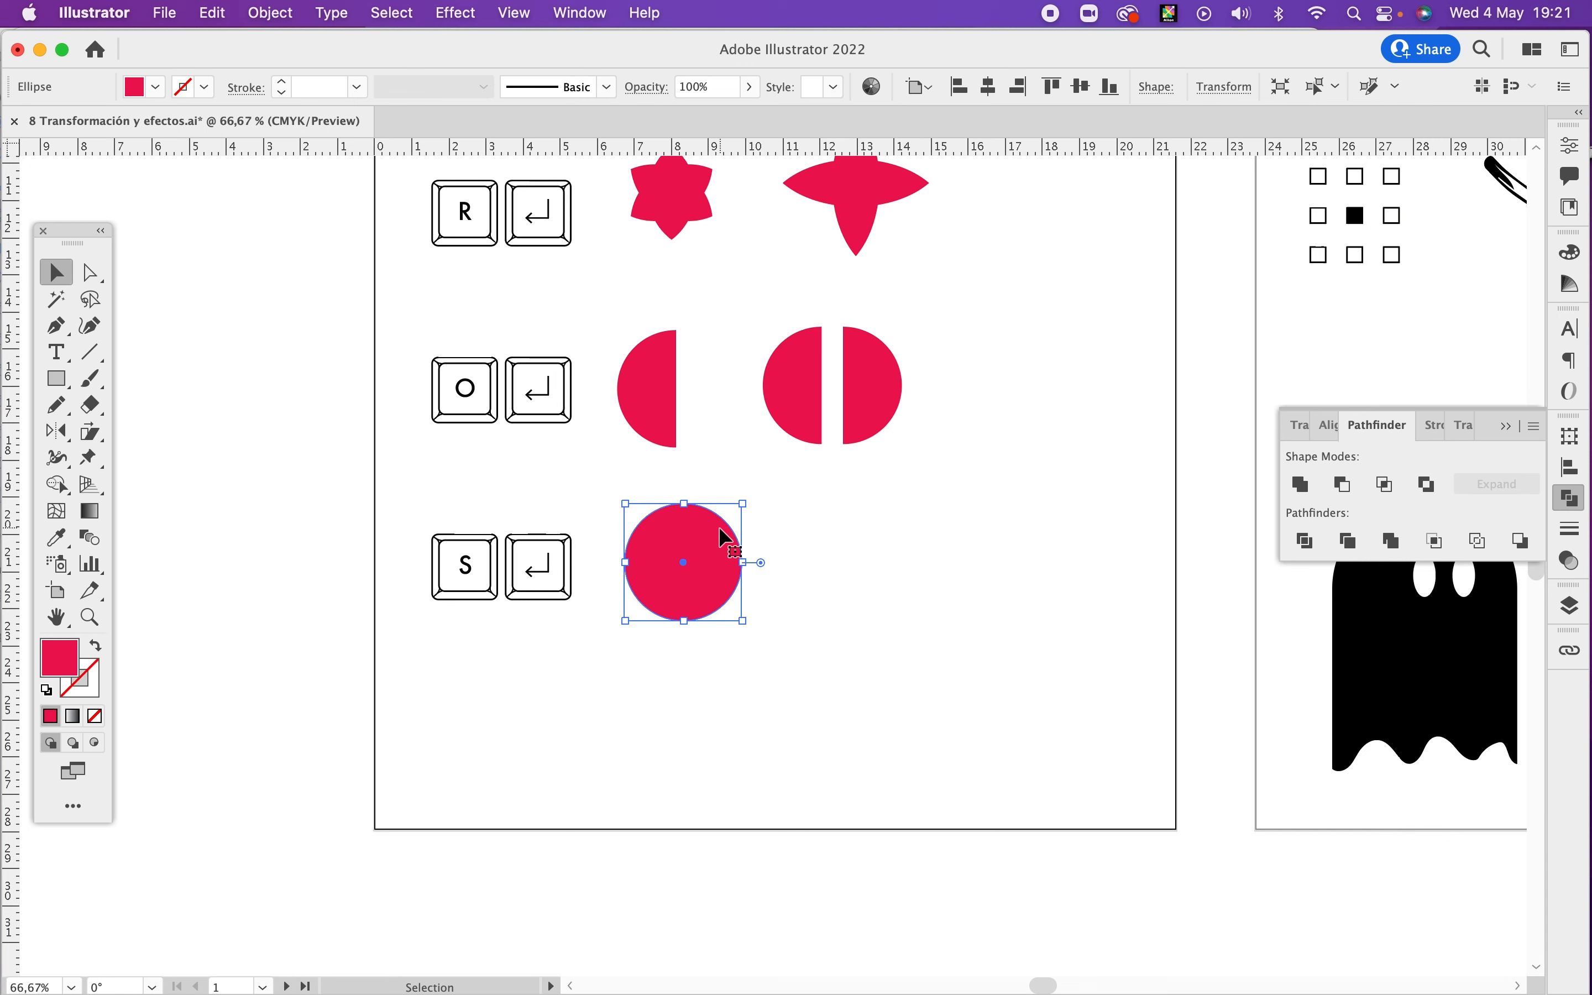
key("s")
key("Return")
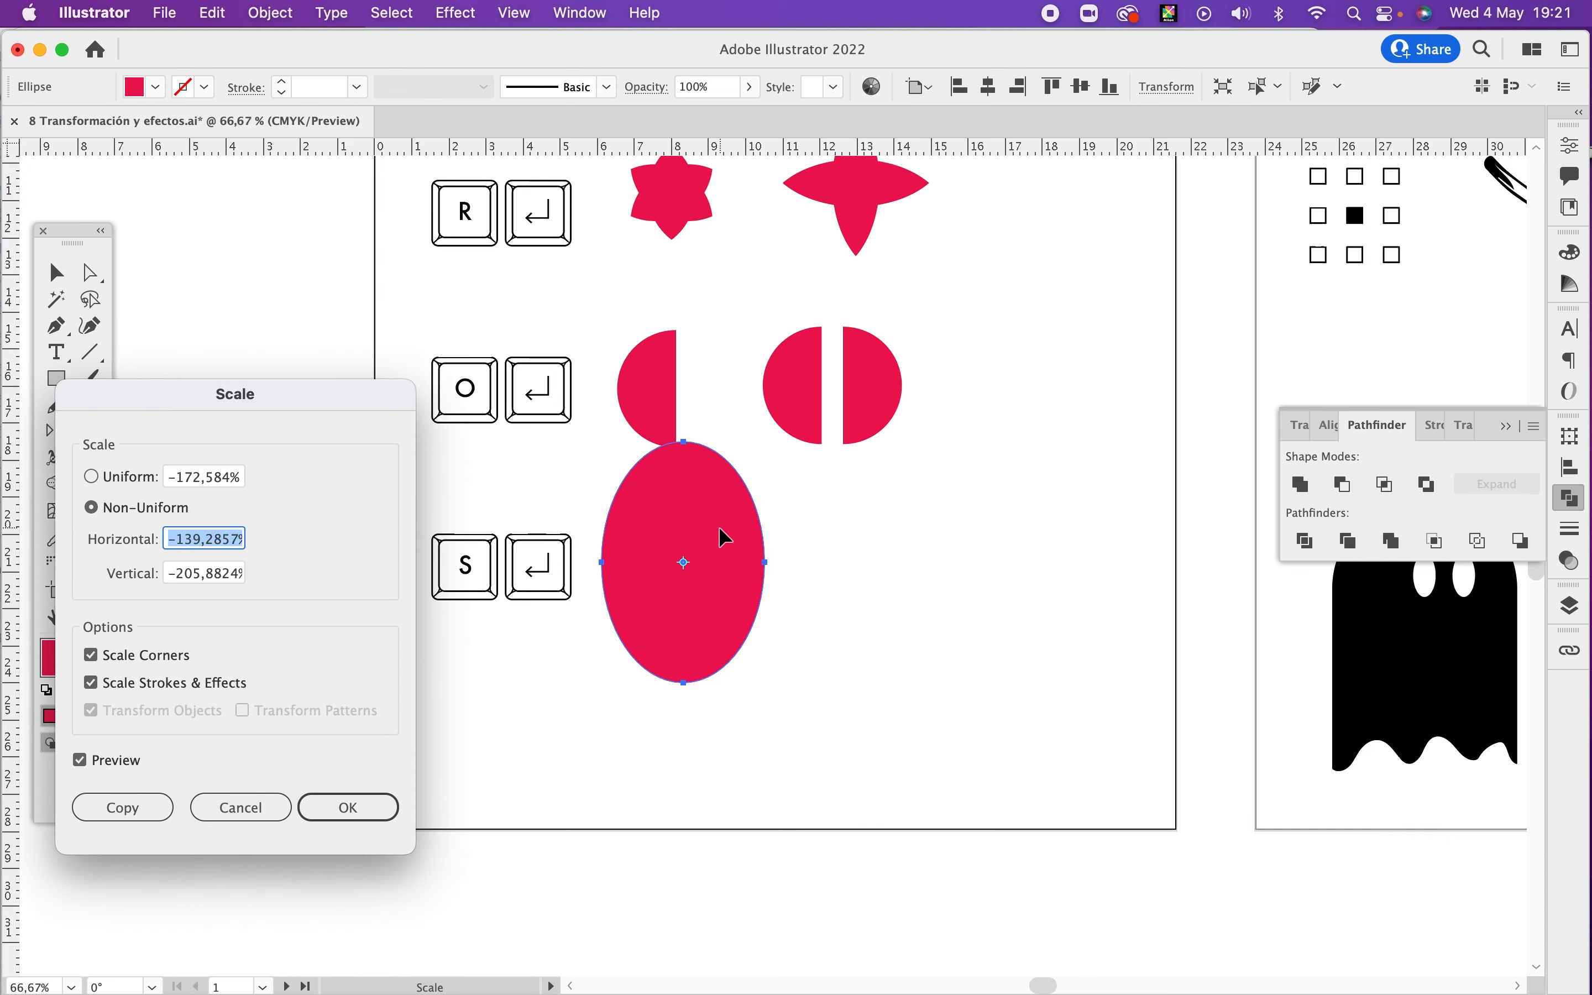
left_click_drag(327, 406, 1184, 339)
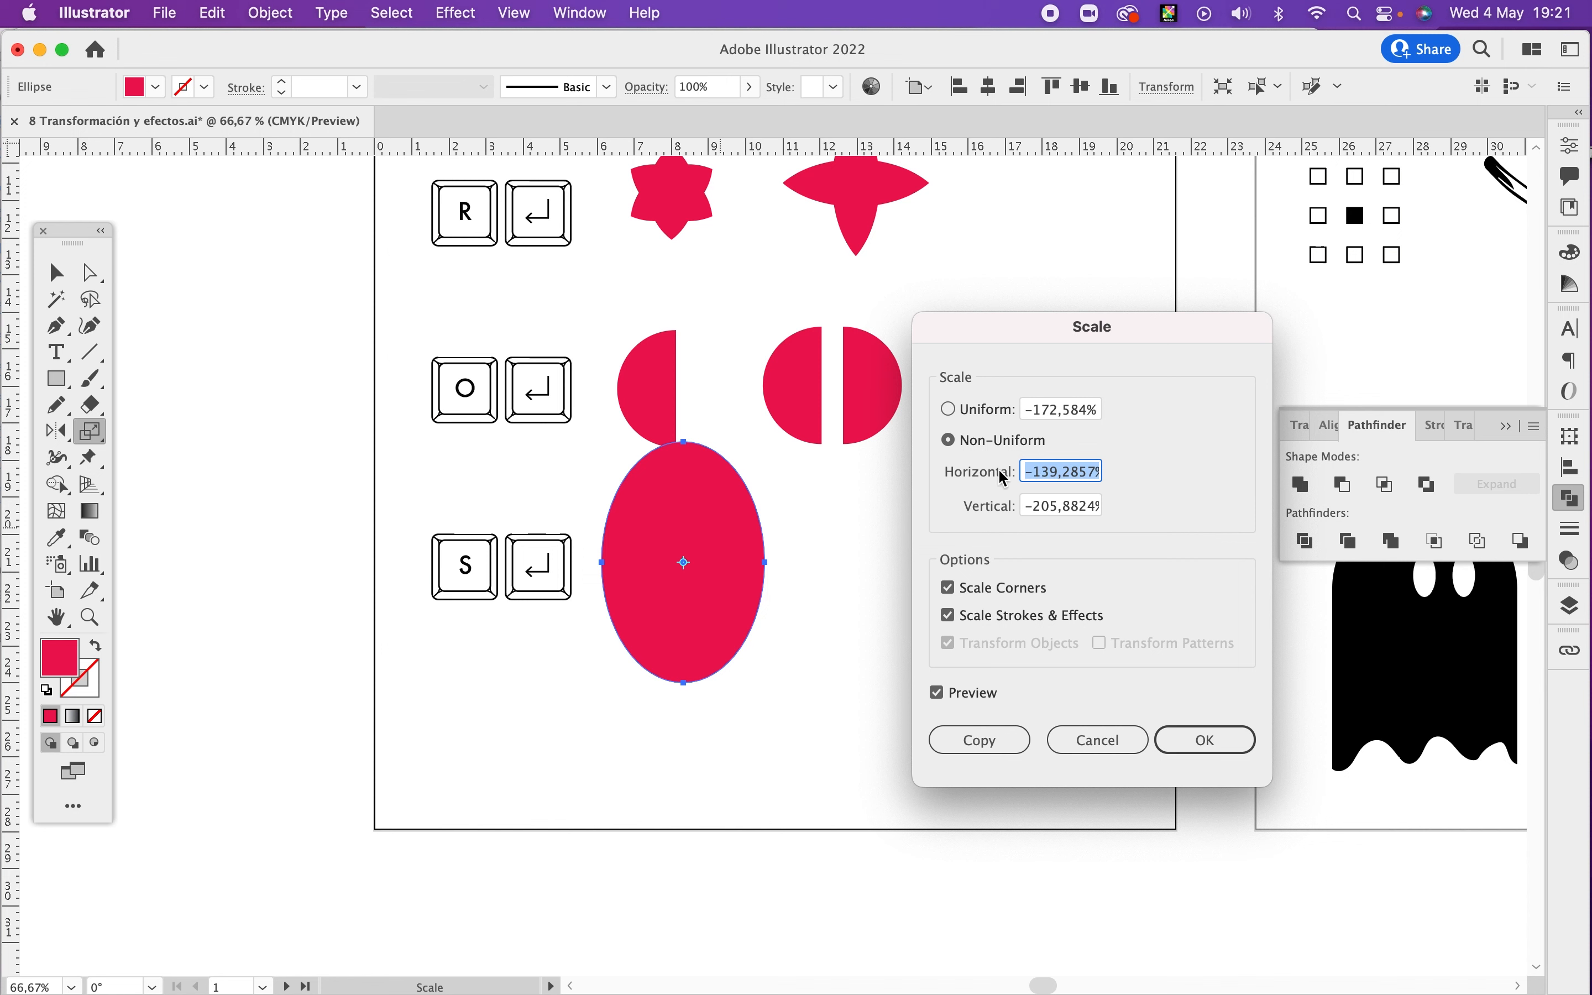
left_click(969, 410)
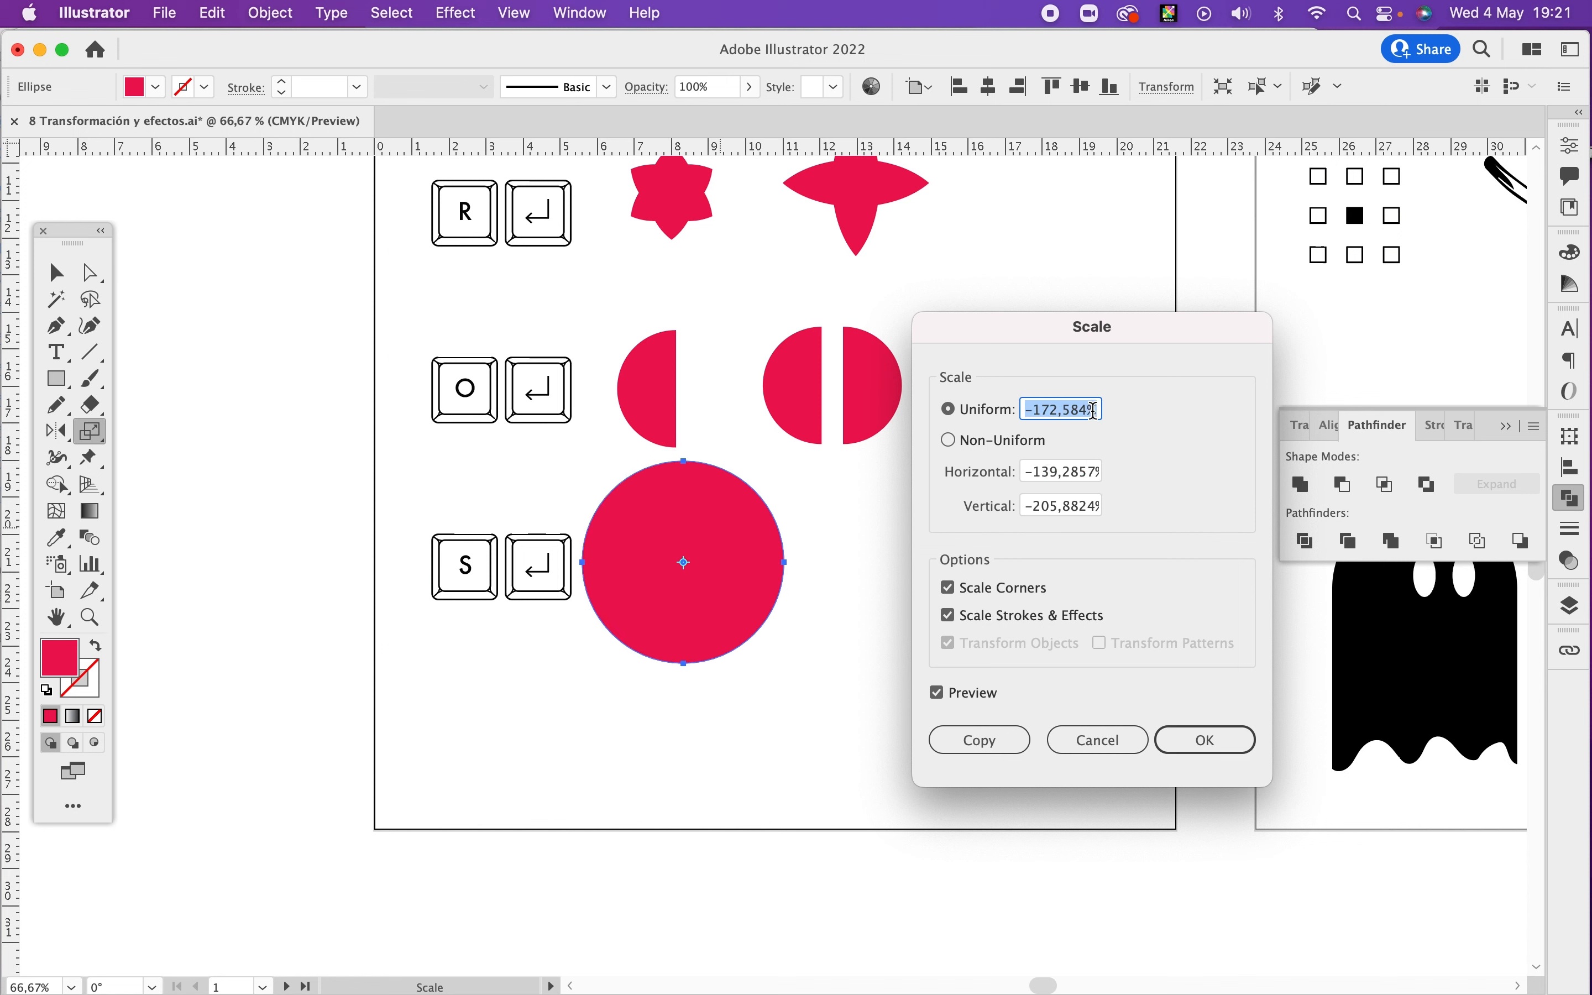
left_click_drag(1089, 409, 997, 401)
type("50")
key("Tab")
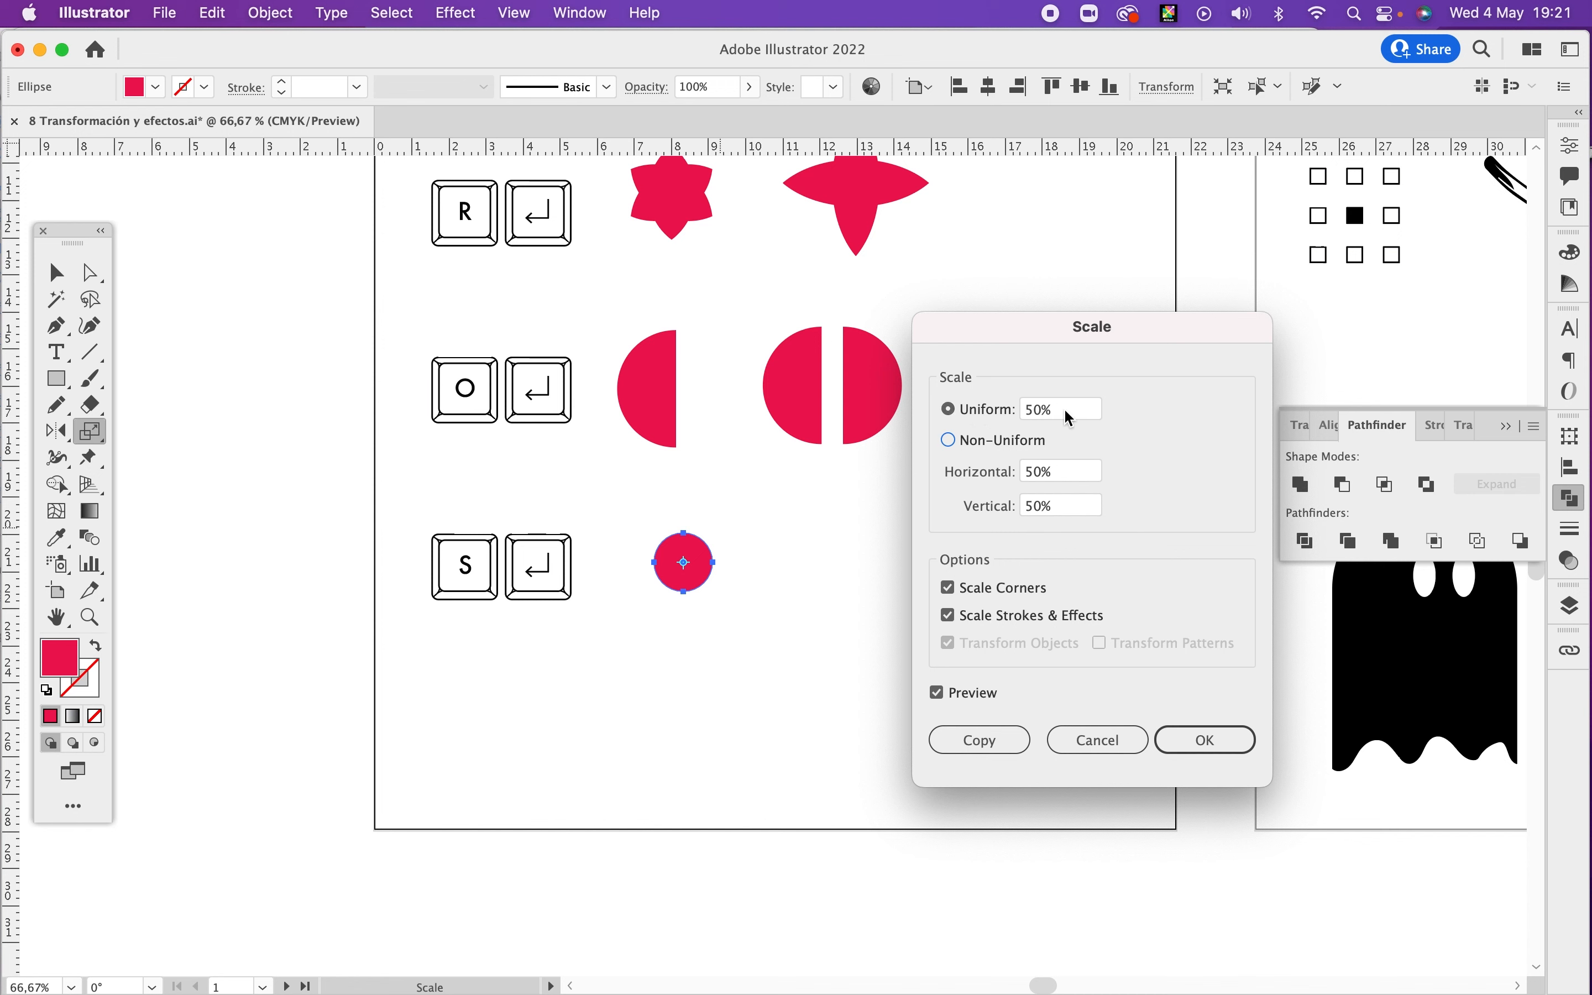
Step: Scale the circle non-uniformly to 100% horizontally and 50% vertically, turning it into a flat ellipse
left_click(986, 442)
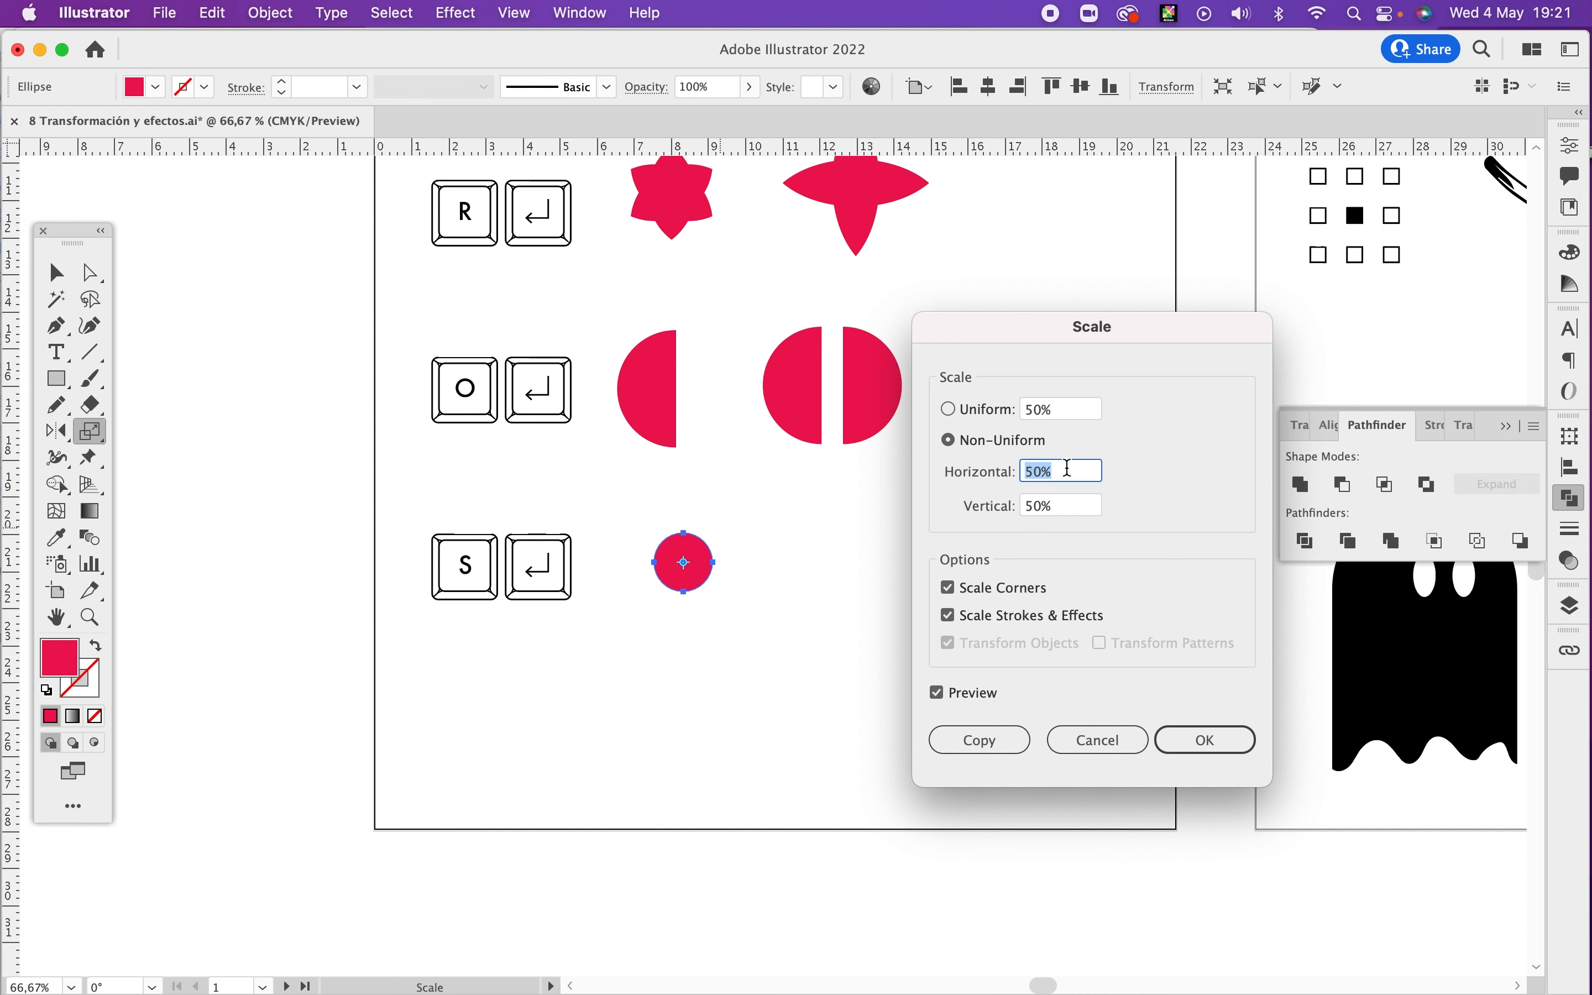
type("100")
key("Tab")
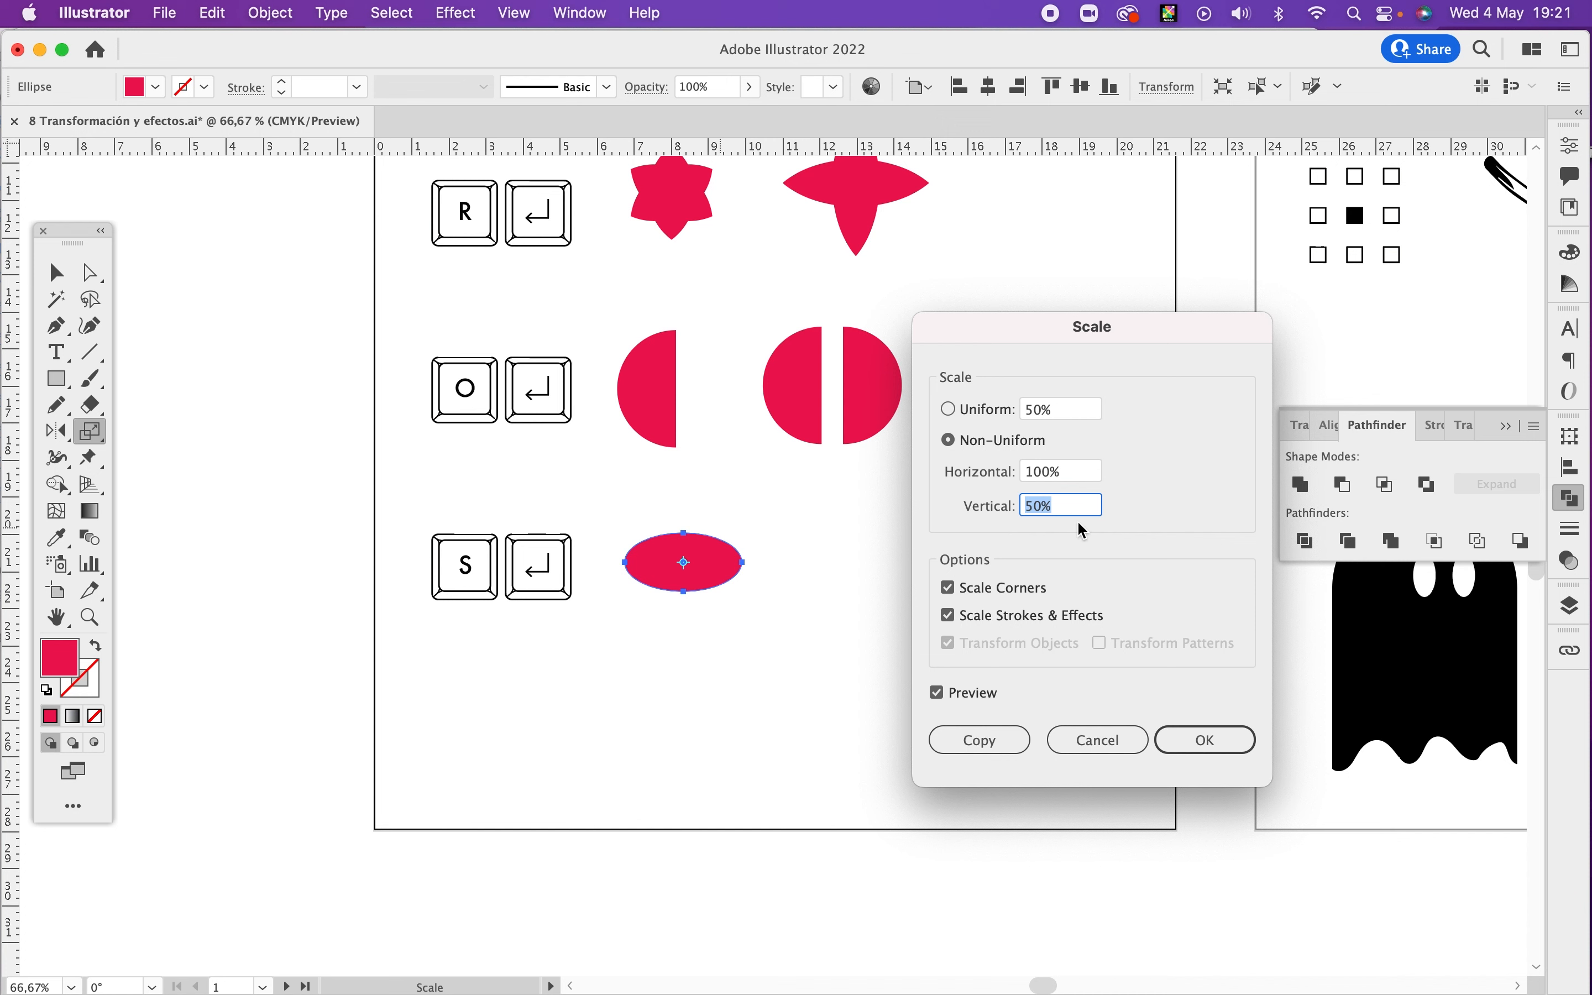
left_click(1206, 744)
left_click(1212, 740)
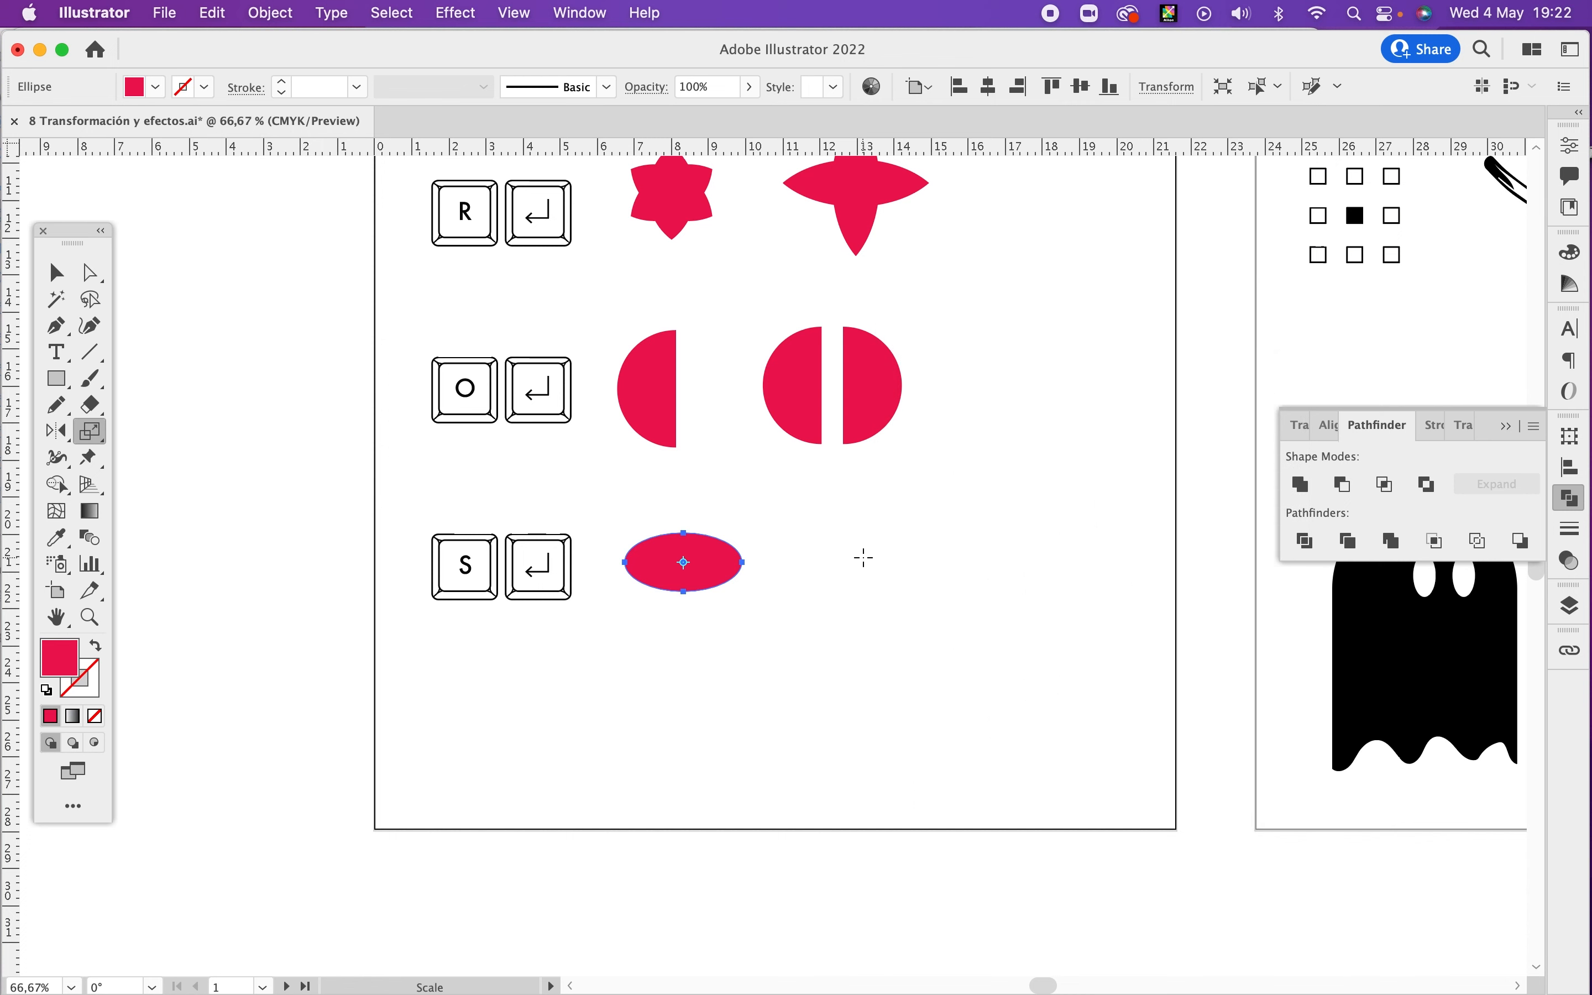
Step: Draw a square about 6.6 cm wide beside the ellipse and give it the default white fill and black stroke
key("v")
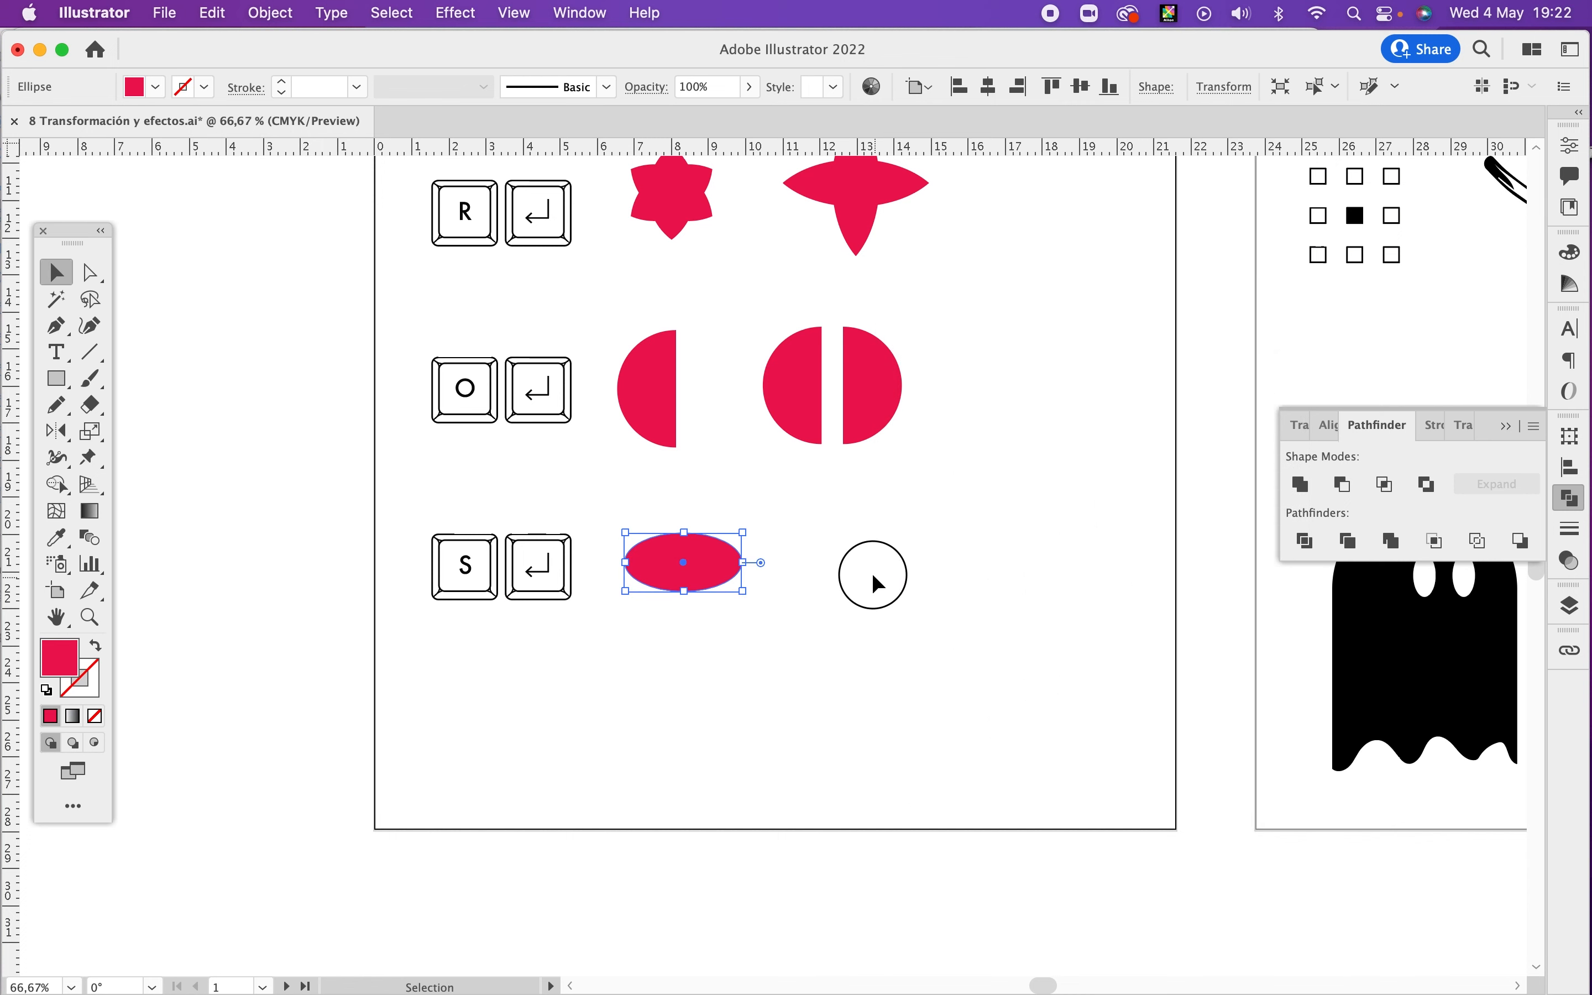
left_click(875, 583)
key("m")
left_click_drag(822, 525, 1065, 709)
key("v")
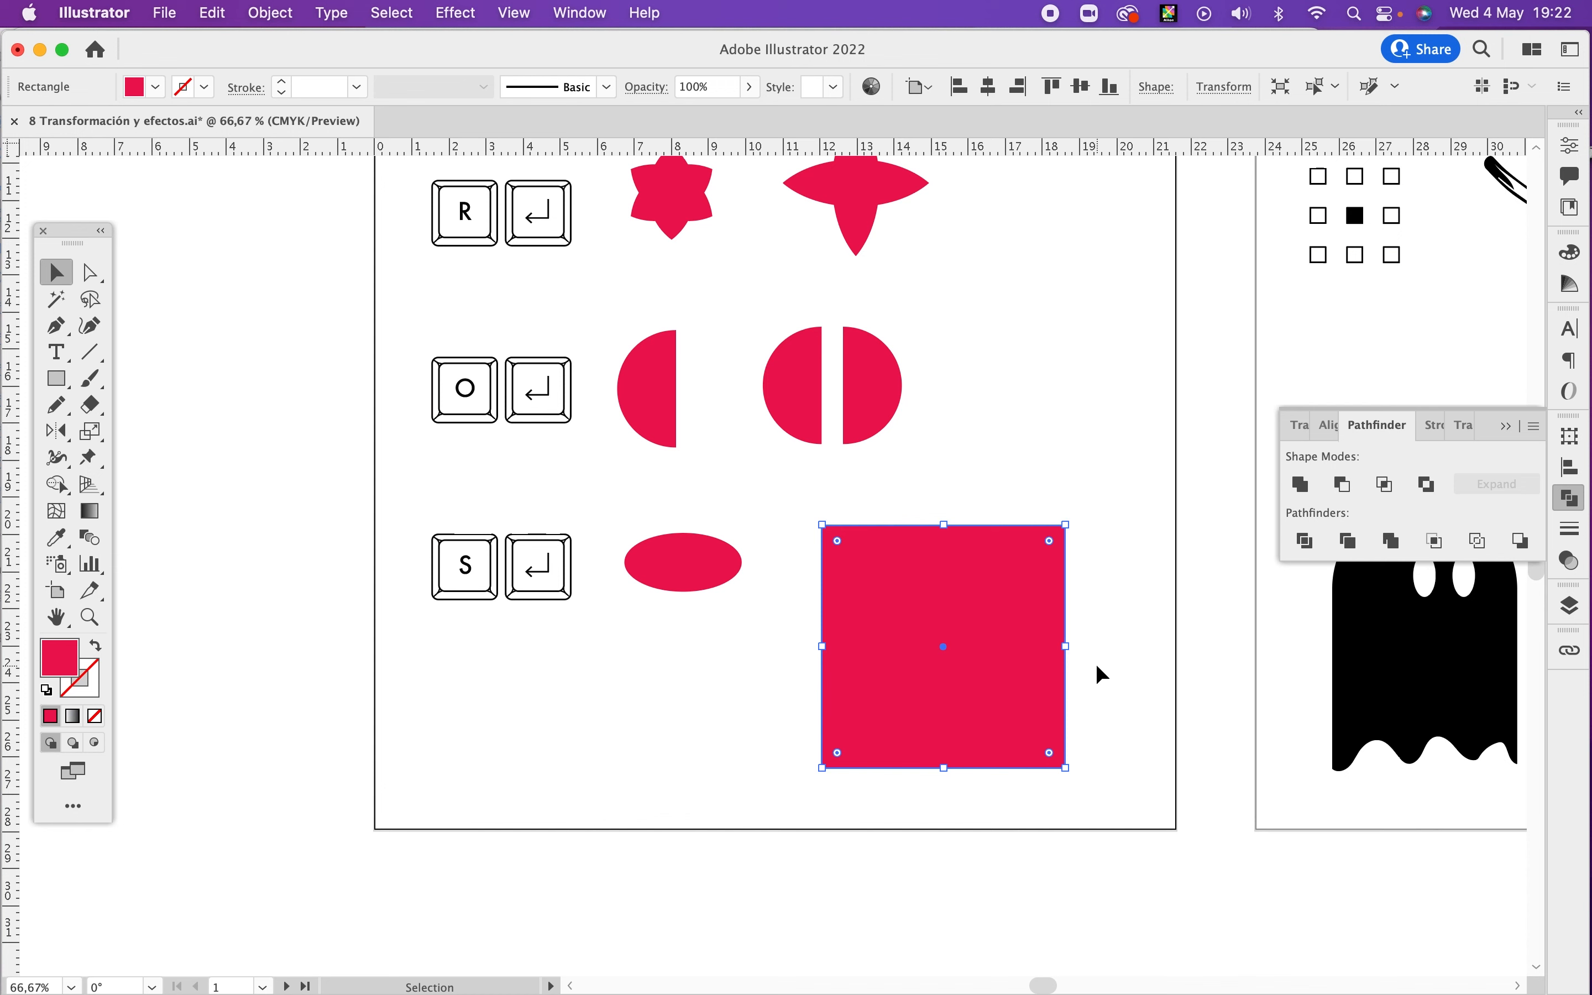
key("d")
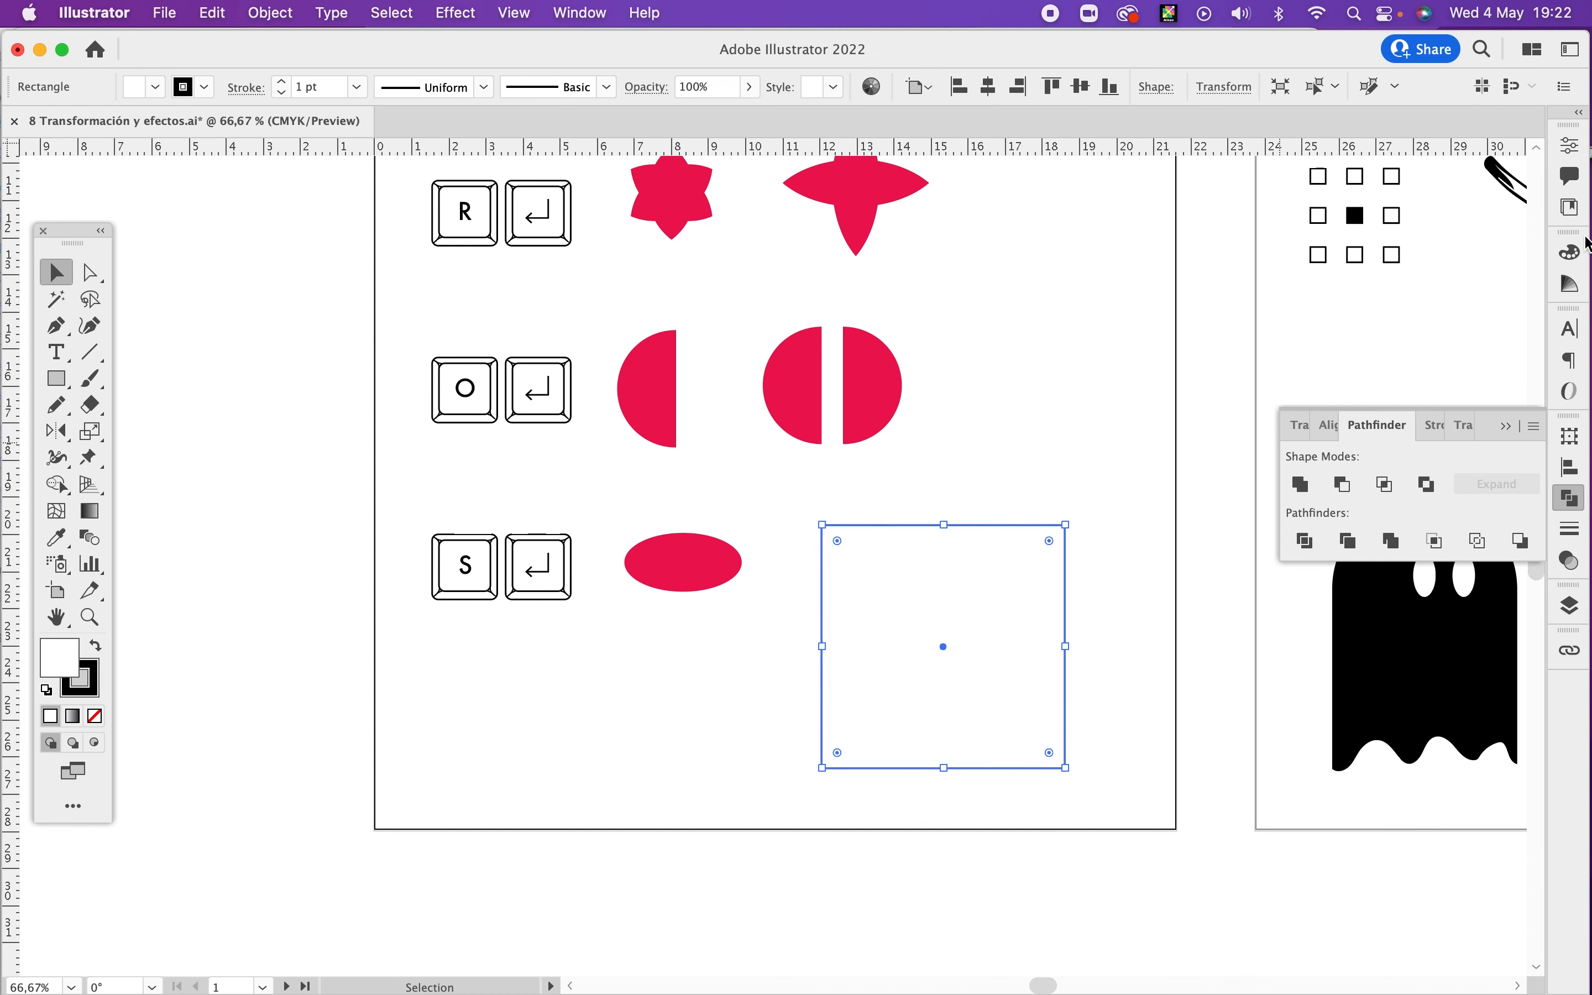
Step: Set the square's stroke weight to 10 pt
left_click(1572, 535)
left_click(1574, 533)
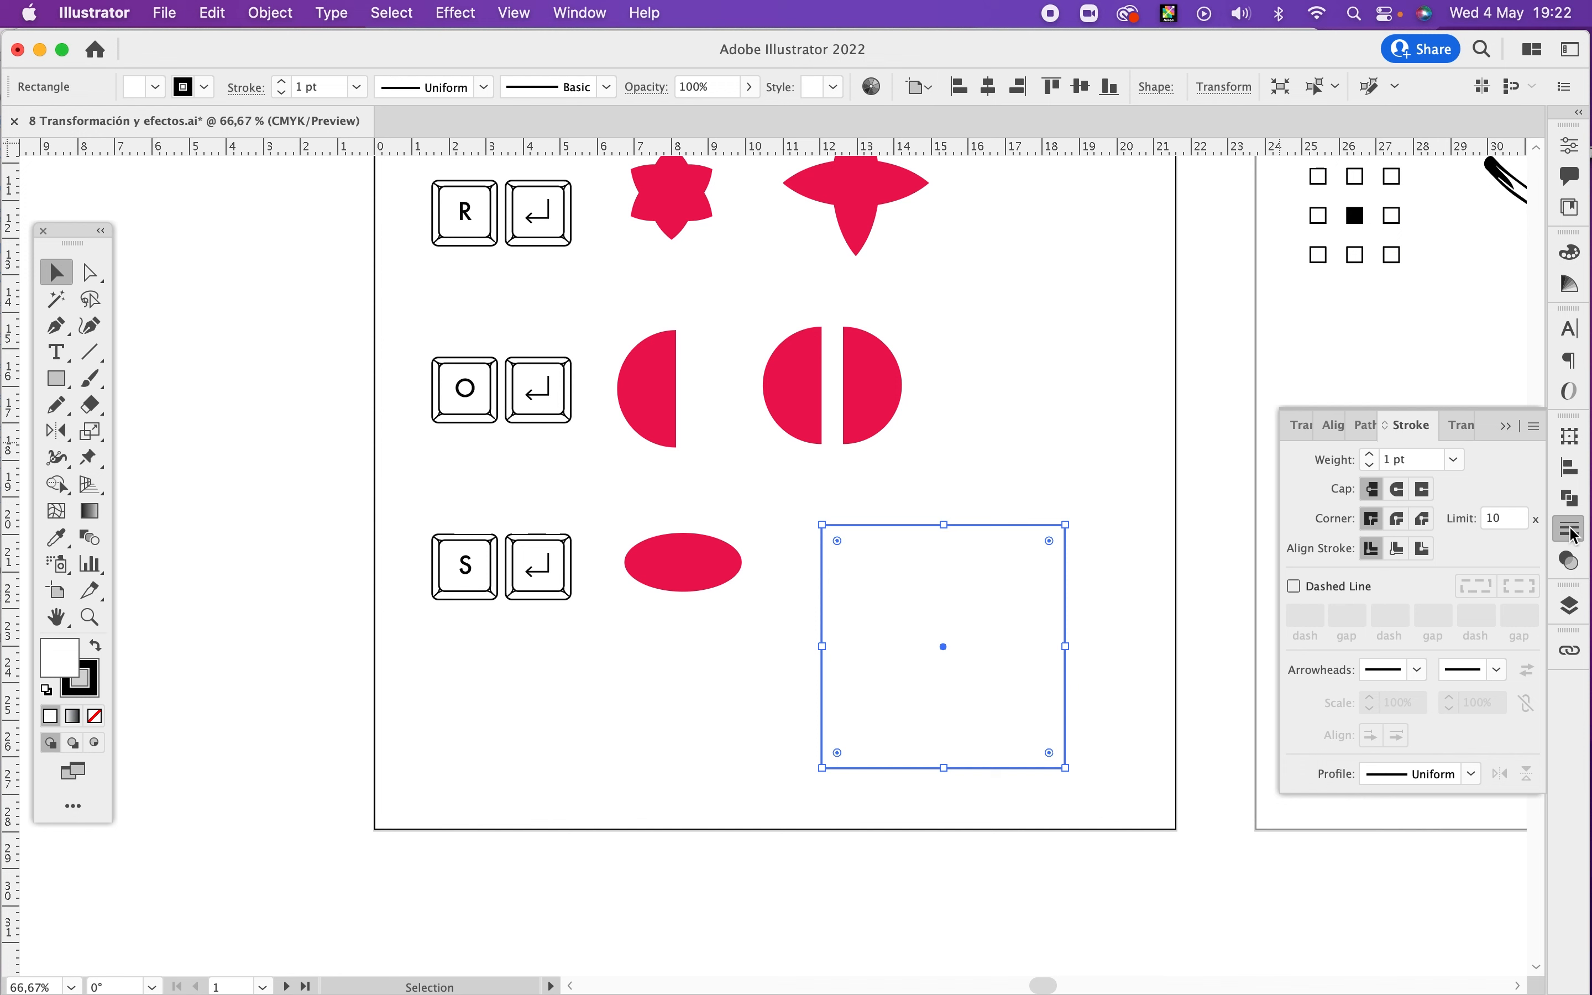
left_click(1454, 459)
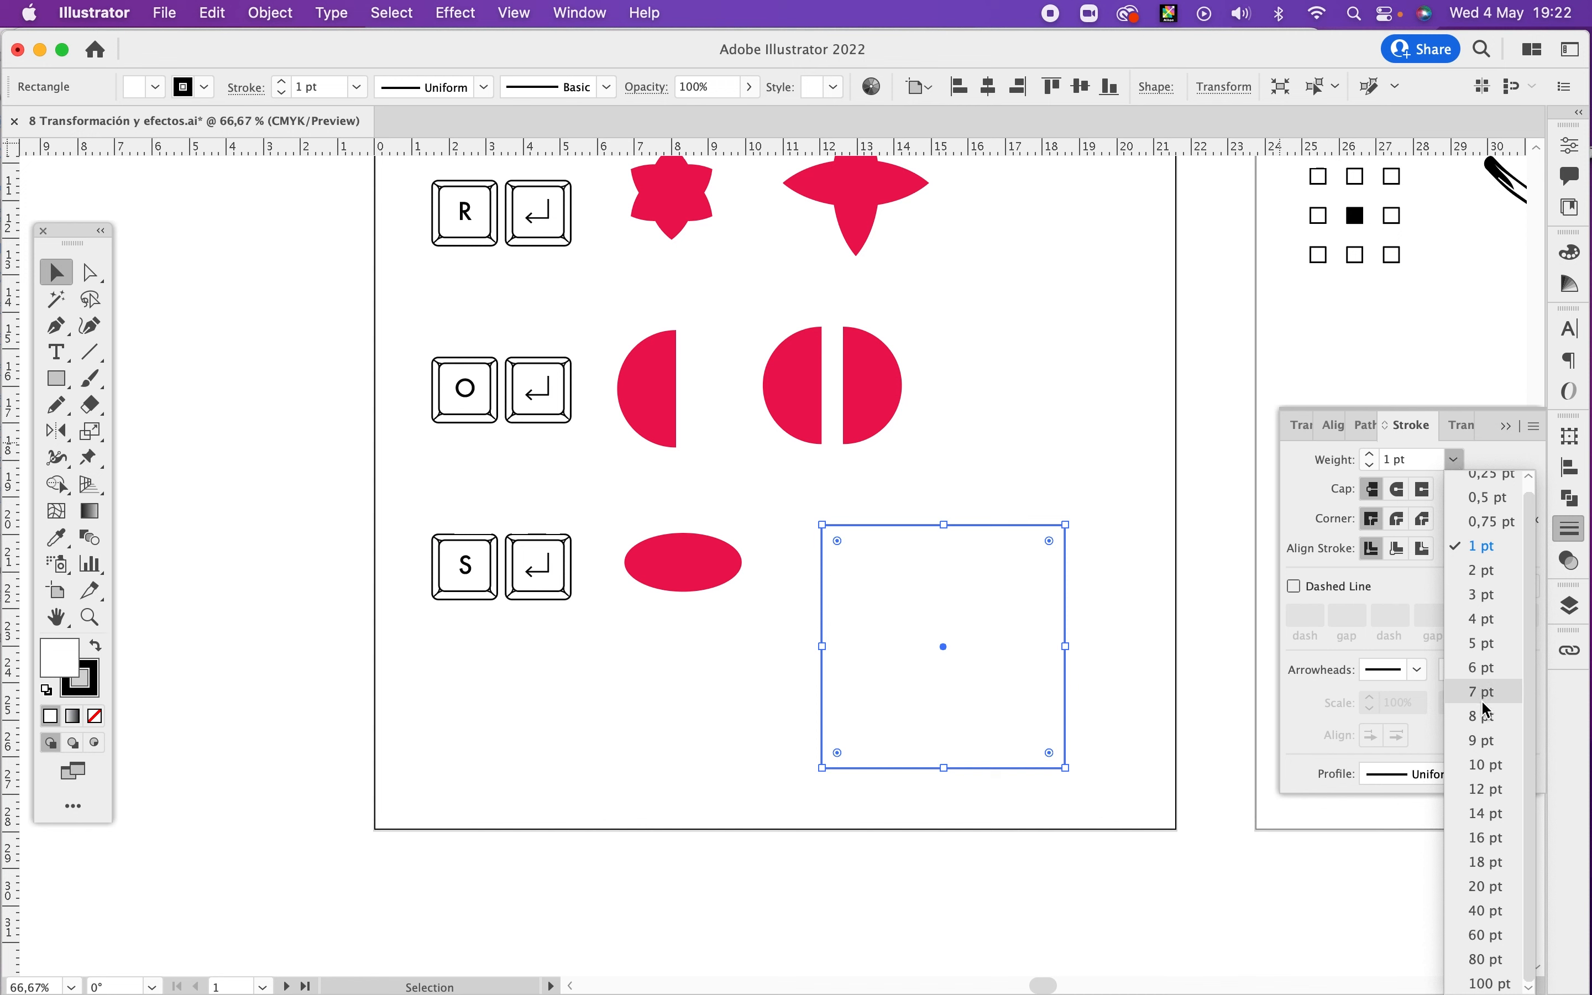
left_click(1488, 765)
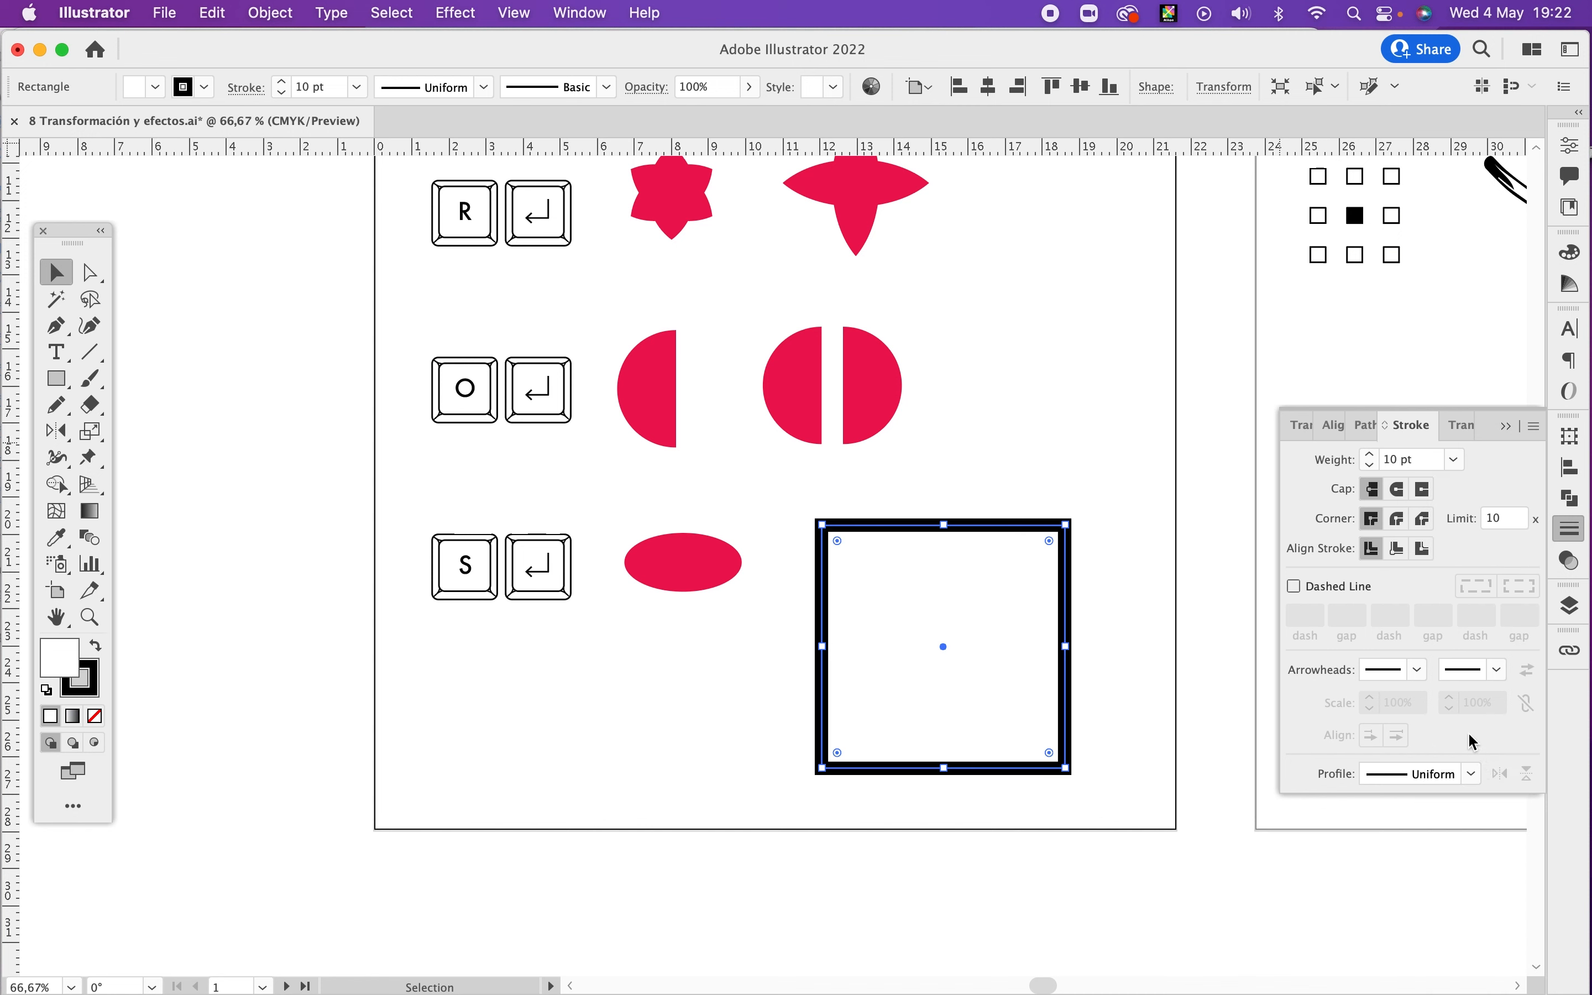
Step: Move the outlined square off the artboard to the empty area below it
left_click(1103, 594)
left_click_drag(948, 636, 934, 291)
left_click_drag(1037, 251, 630, 631)
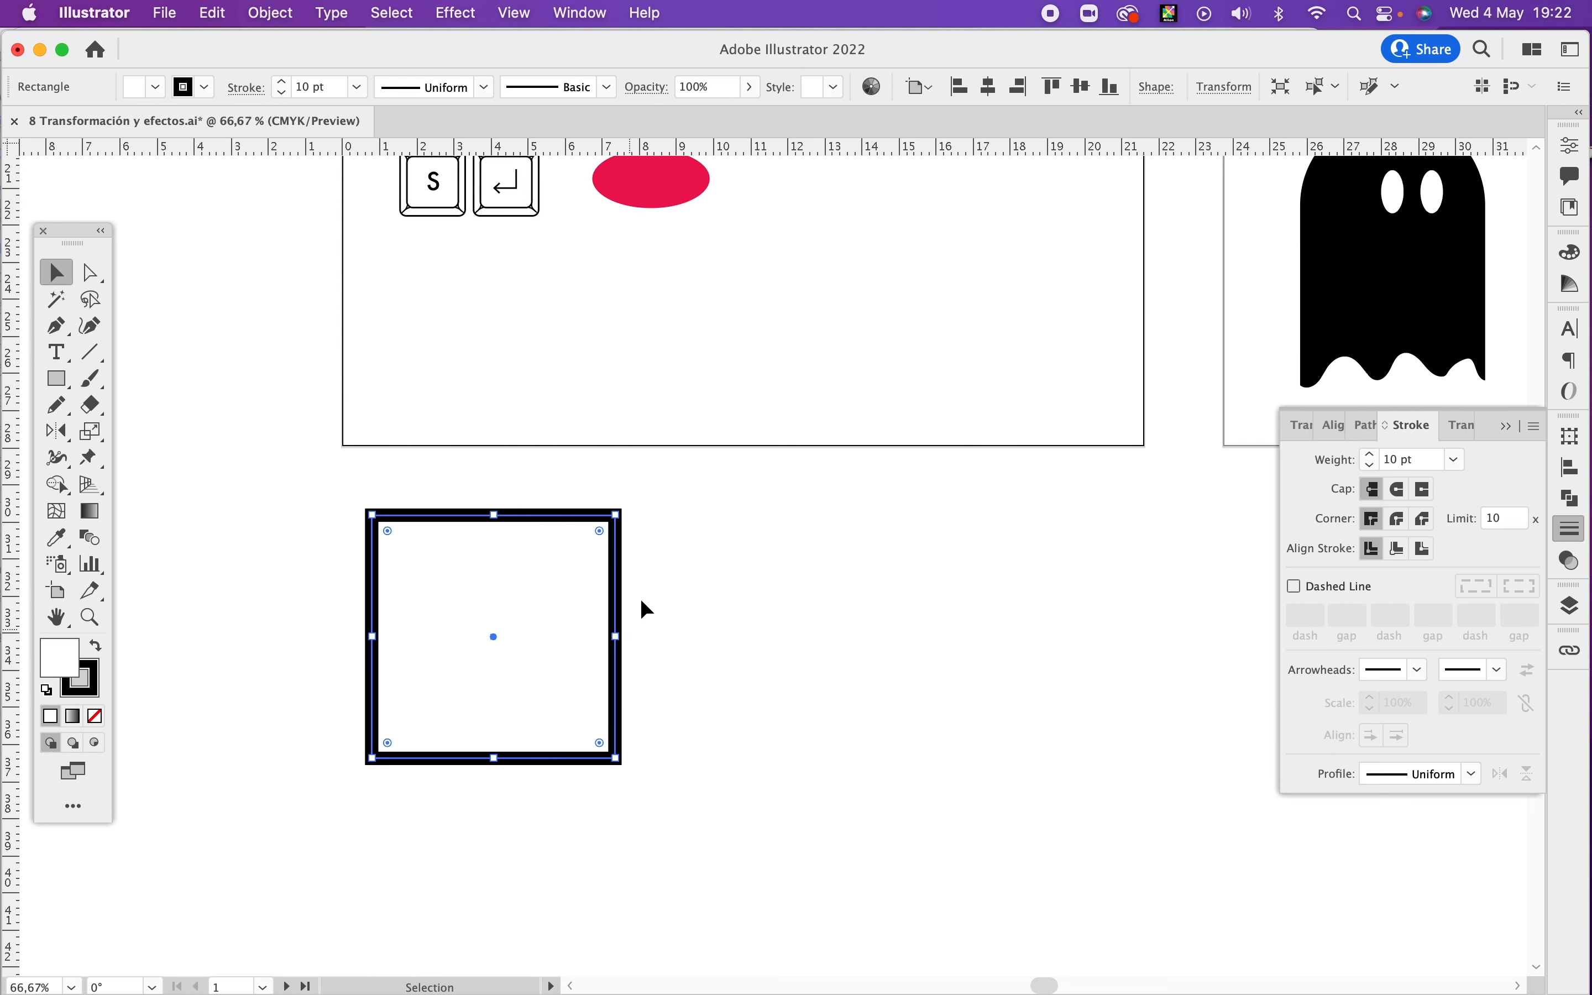
left_click_drag(817, 586, 924, 573)
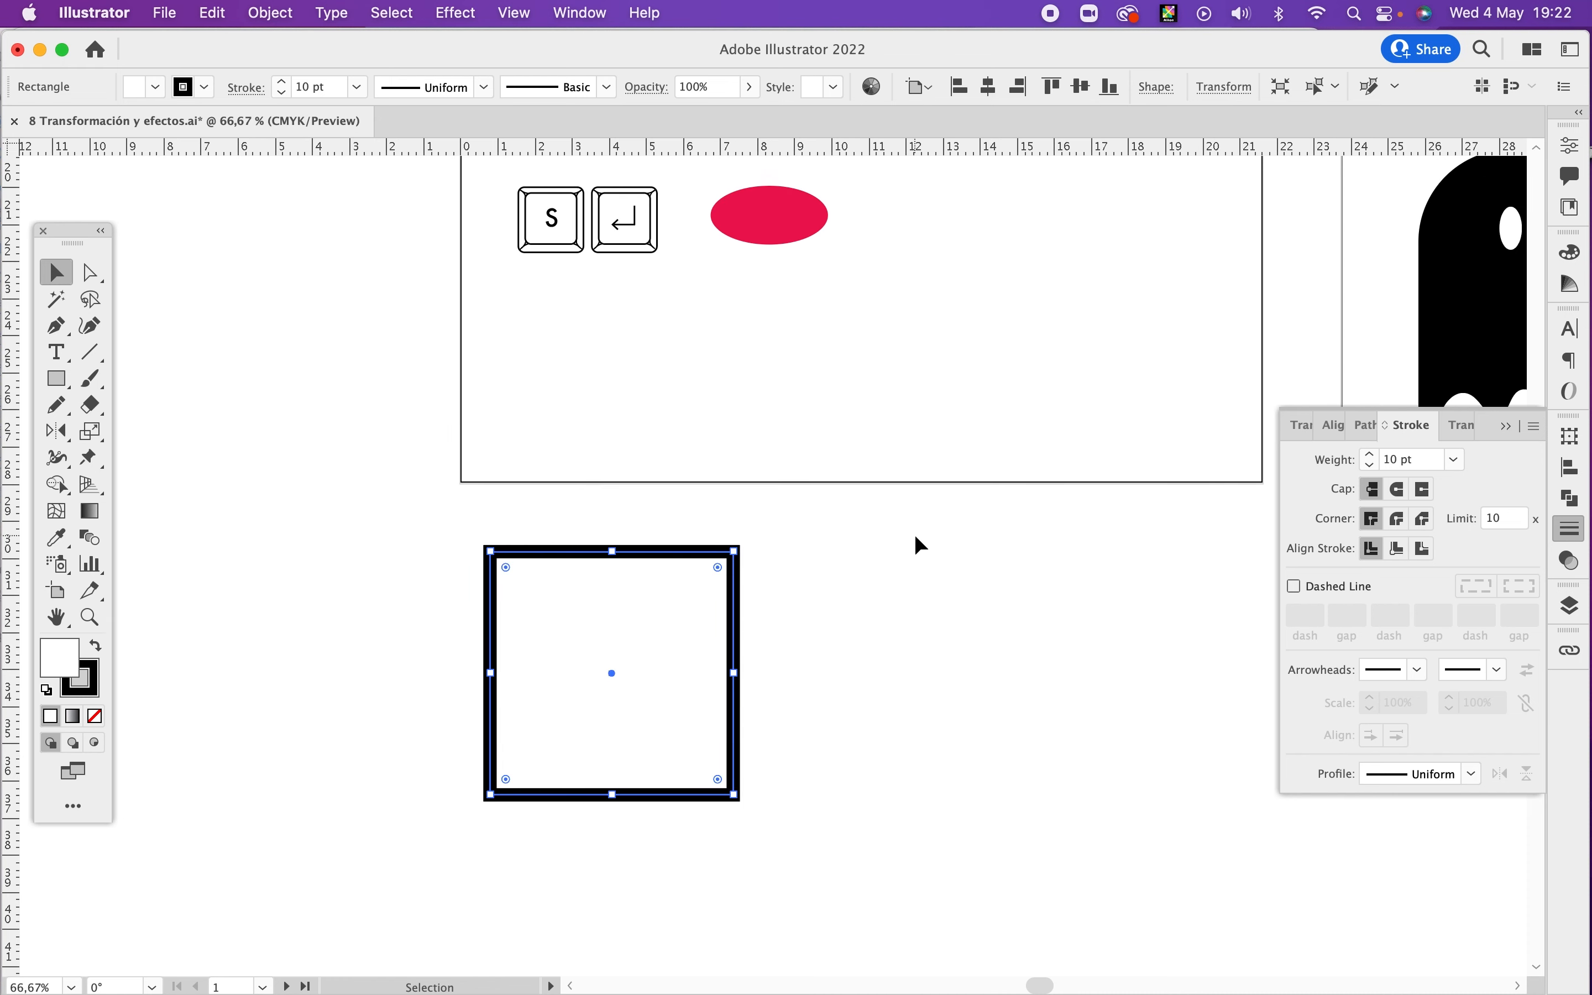
Step: Preview a uniform scale of 30% on the outlined square
key("s")
key("Return")
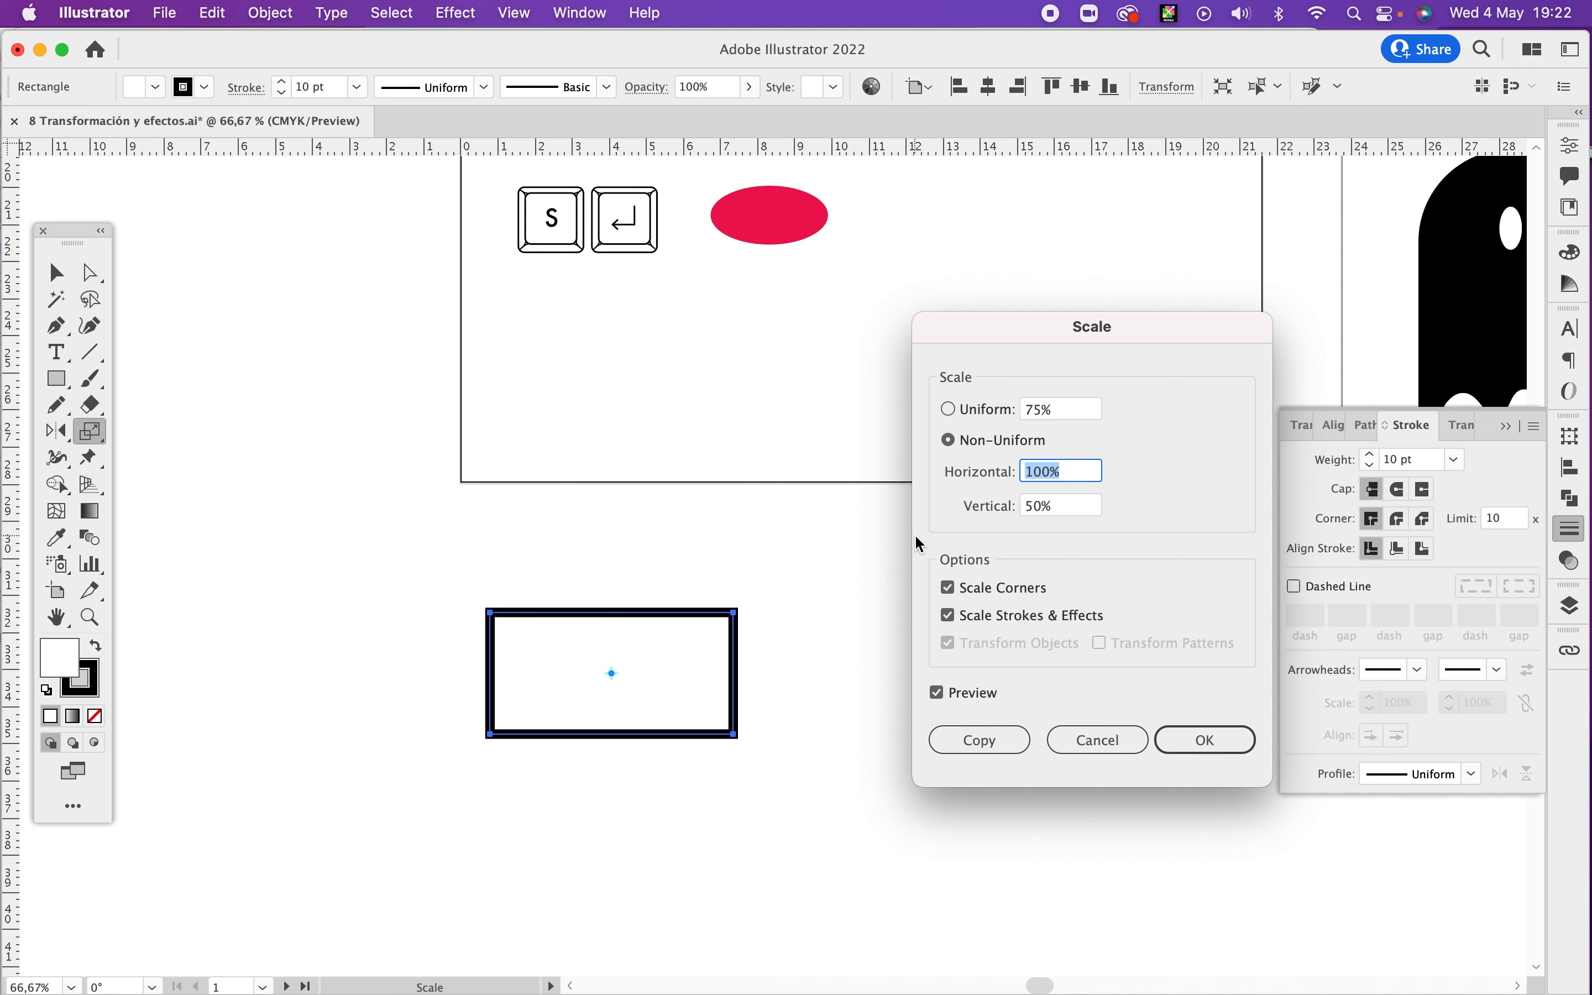
left_click(1059, 408)
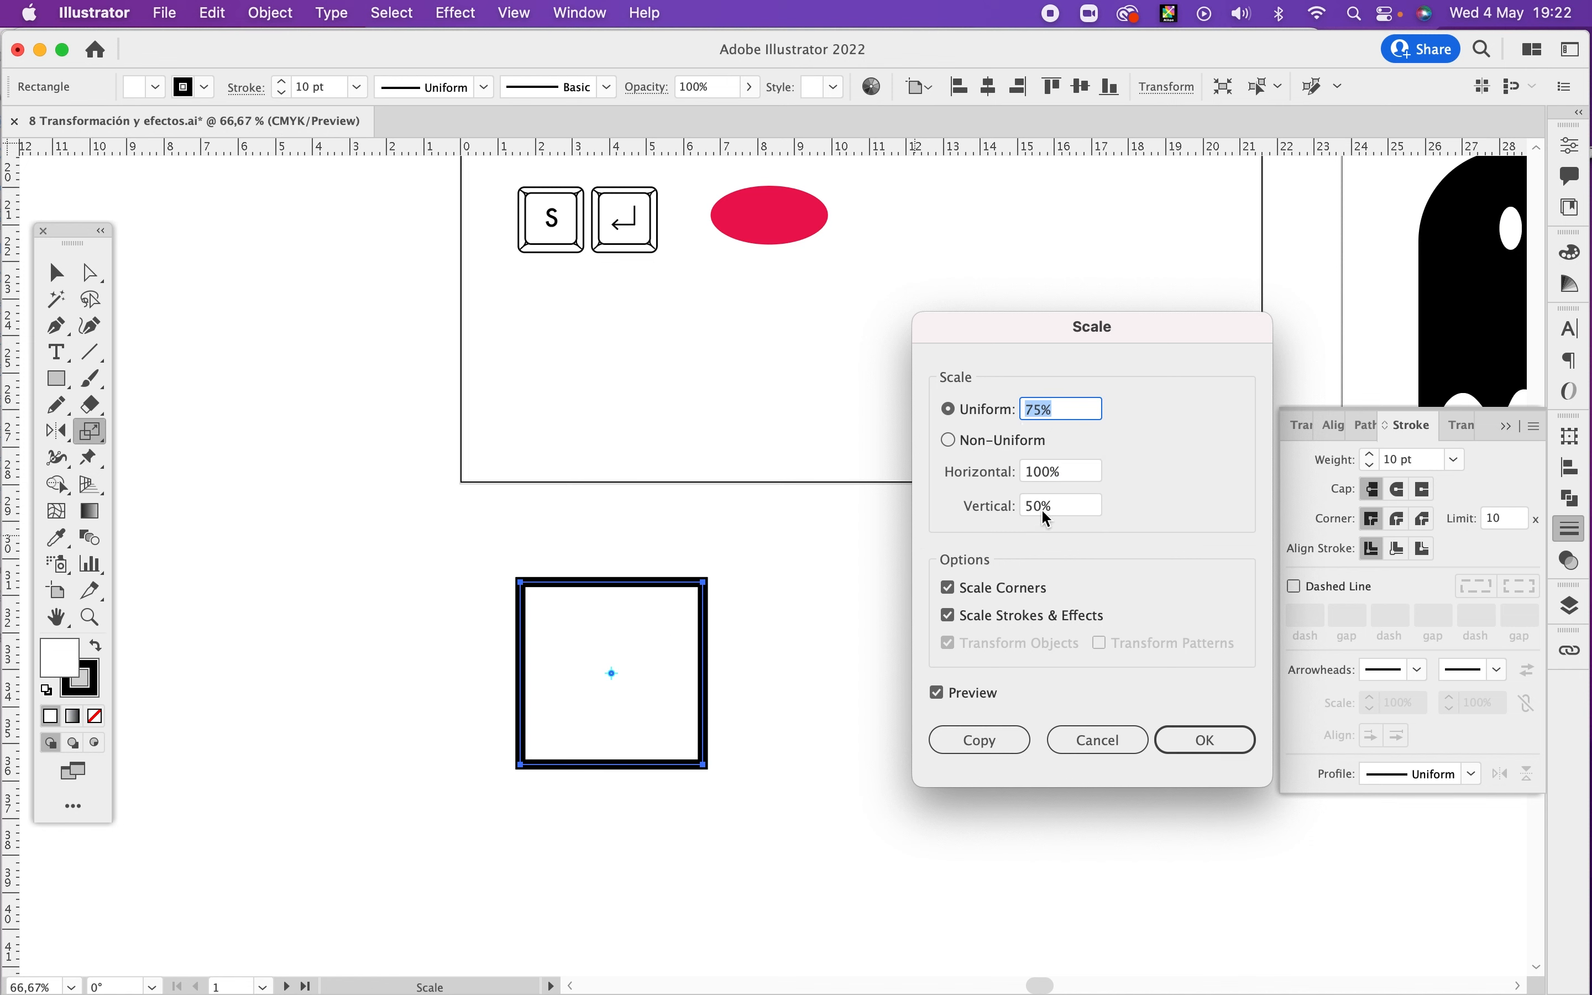
left_click(1107, 731)
type("30")
key("Tab")
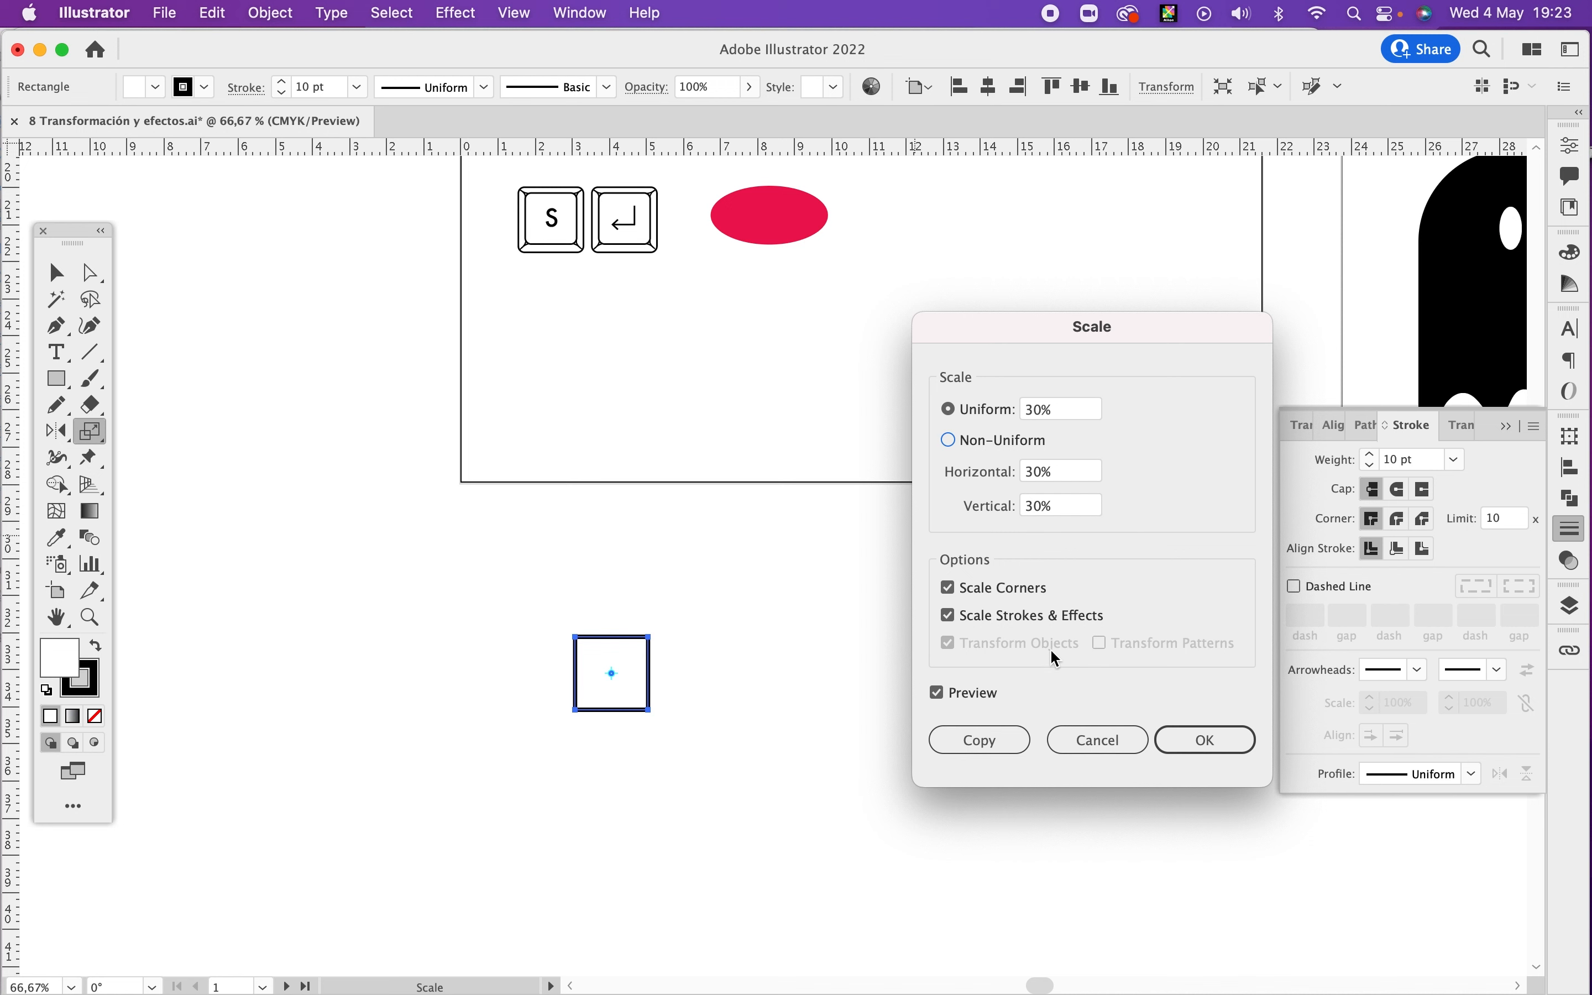
Step: Compare the scaling preview with Scale Strokes & Effects turned off and on
left_click(947, 614)
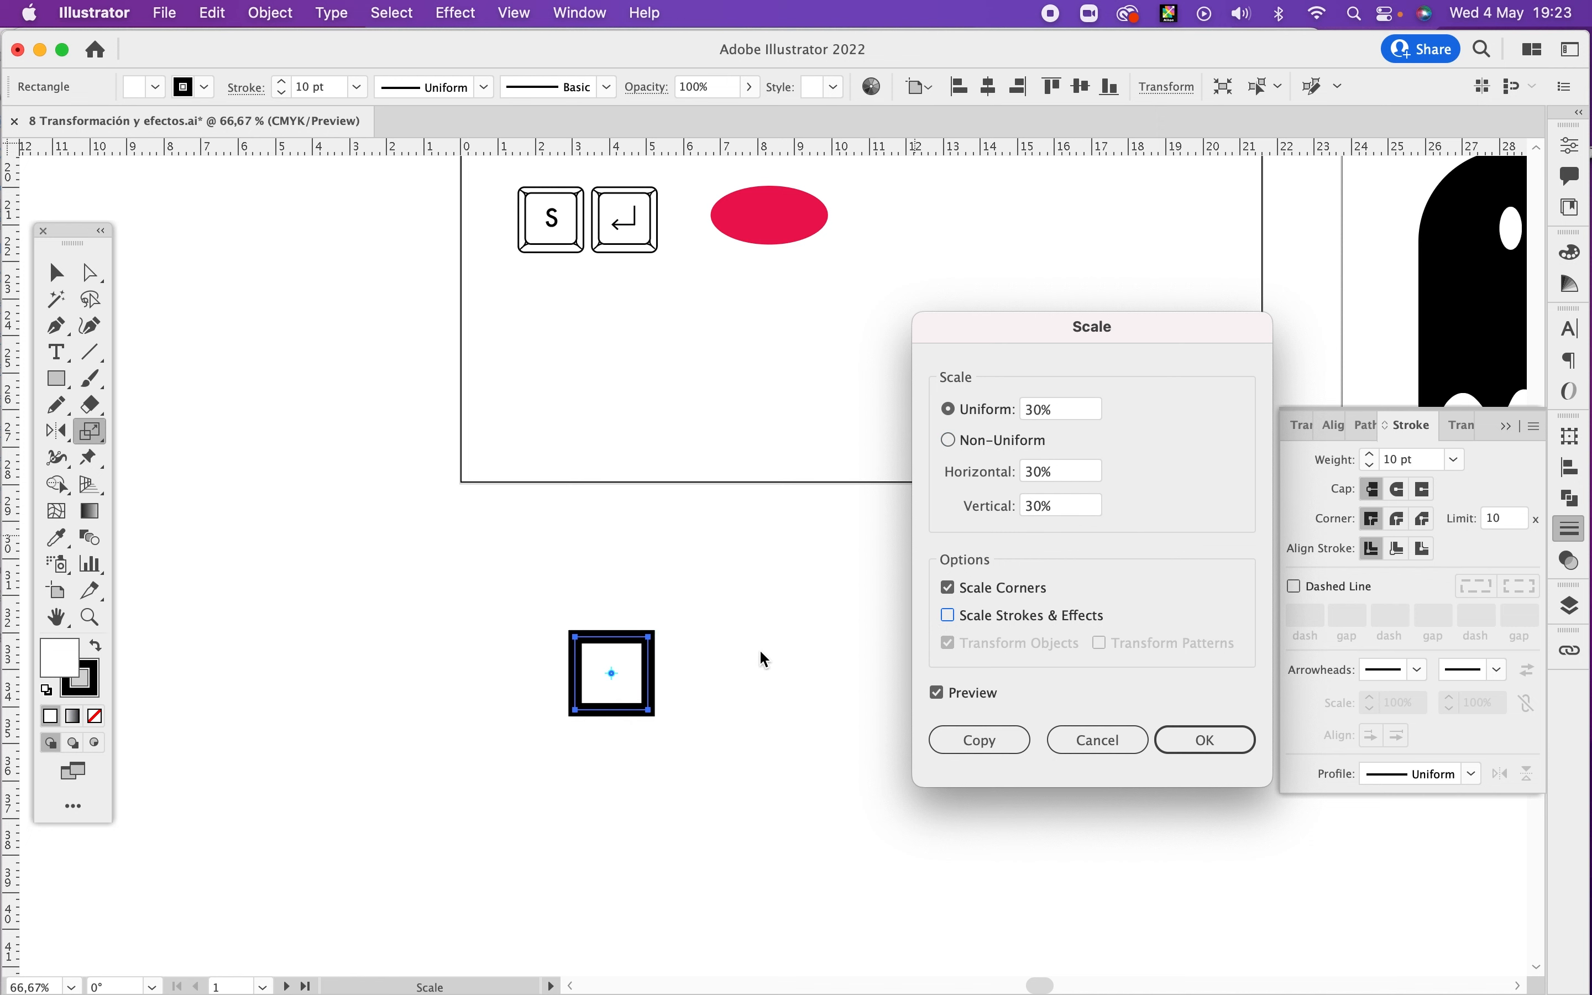
left_click(948, 616)
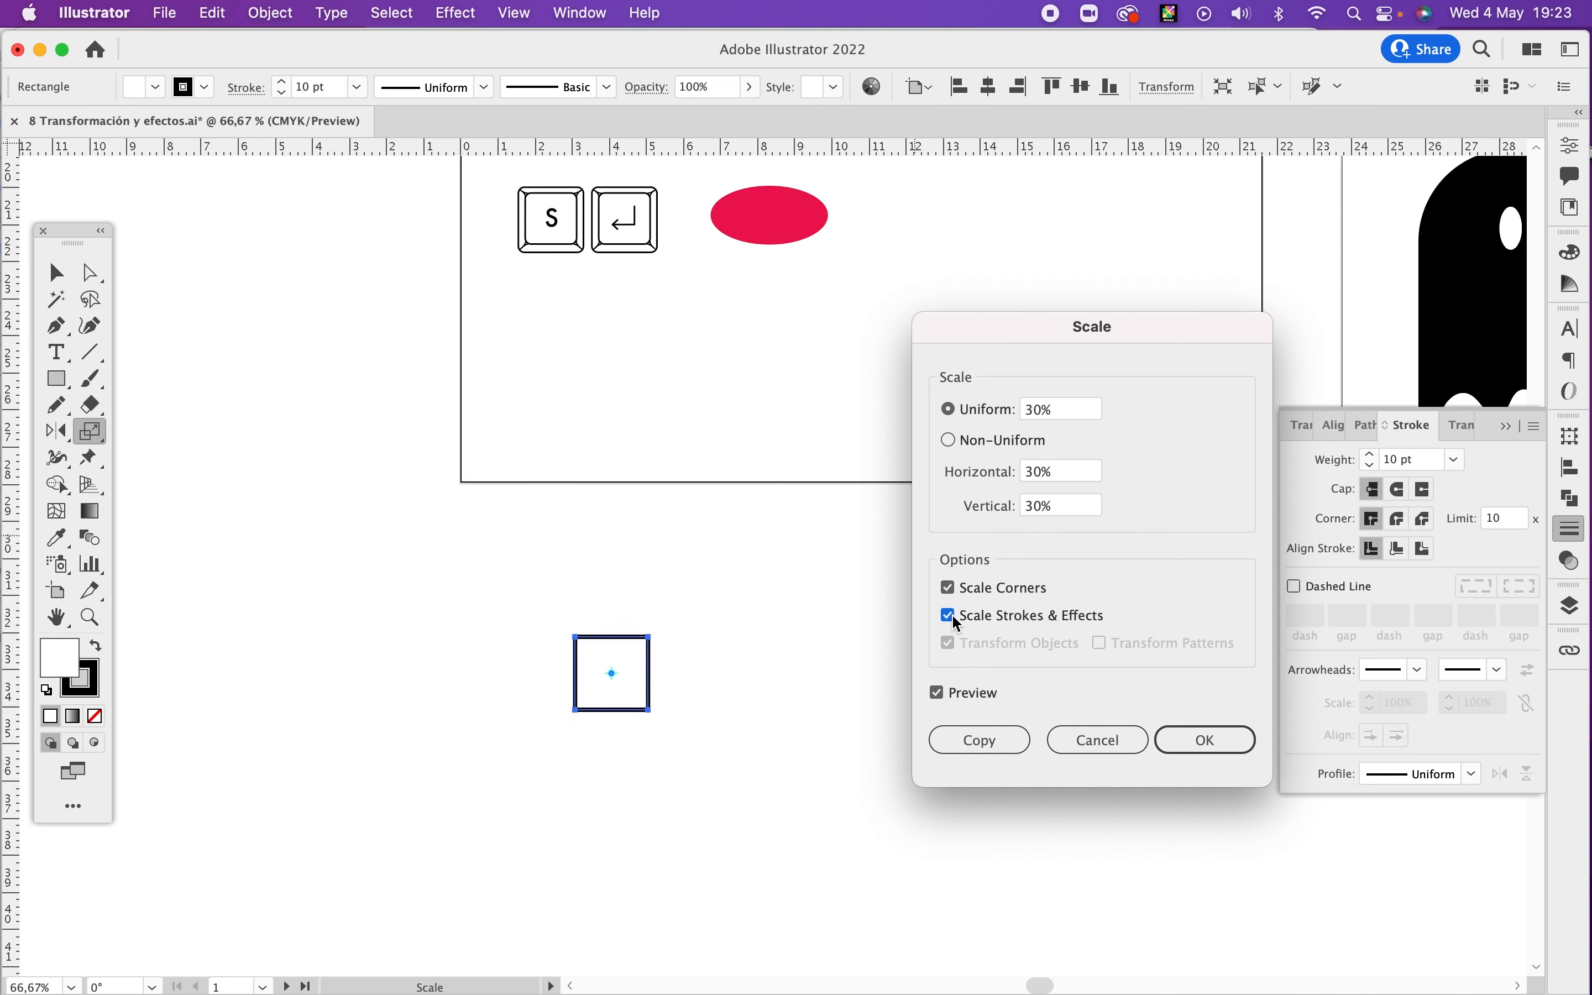
left_click(955, 621)
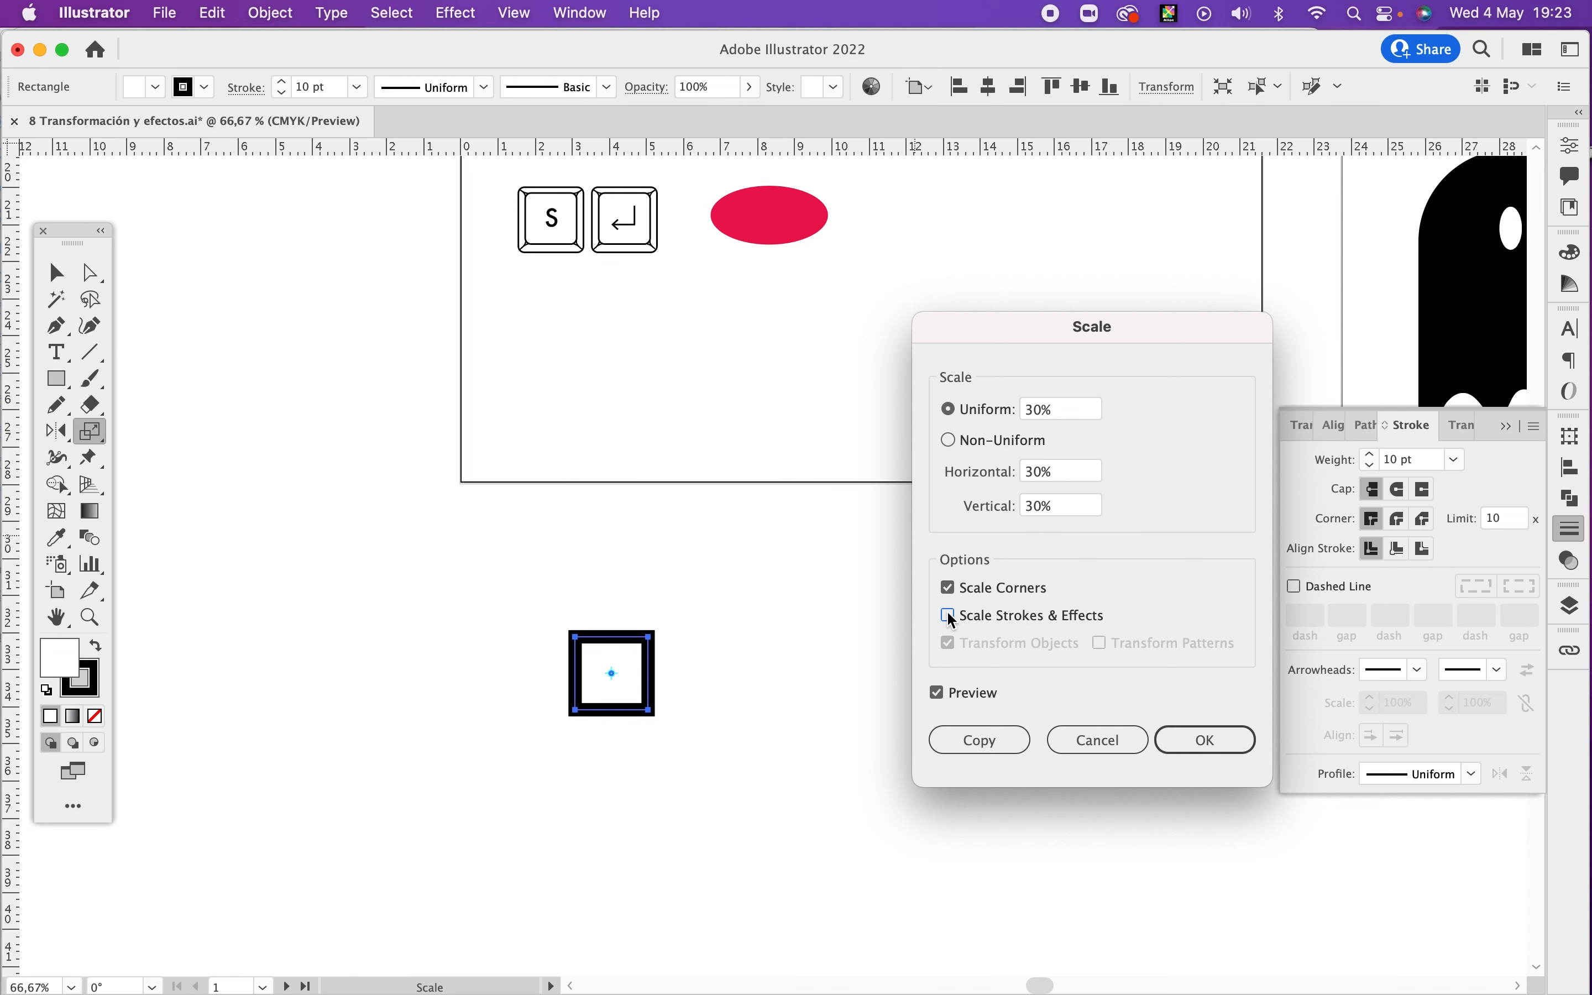
left_click(949, 616)
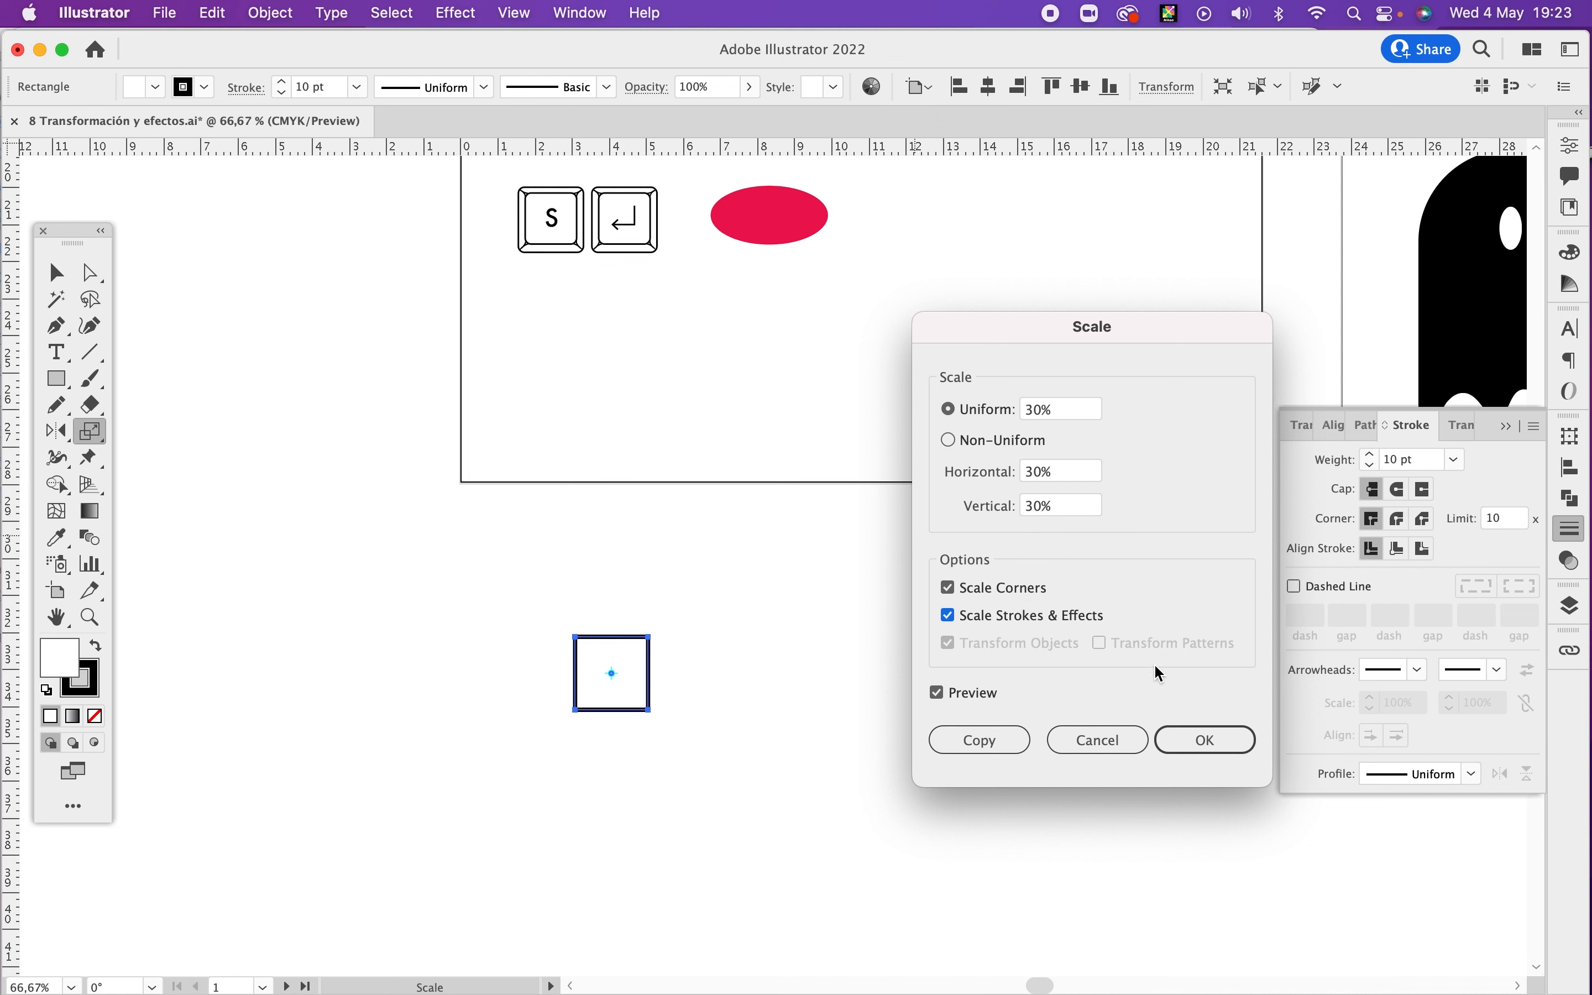
Step: Create the 30% scaled copy inside the square with Scale Strokes & Effects enabled, and deselect it
left_click(996, 743)
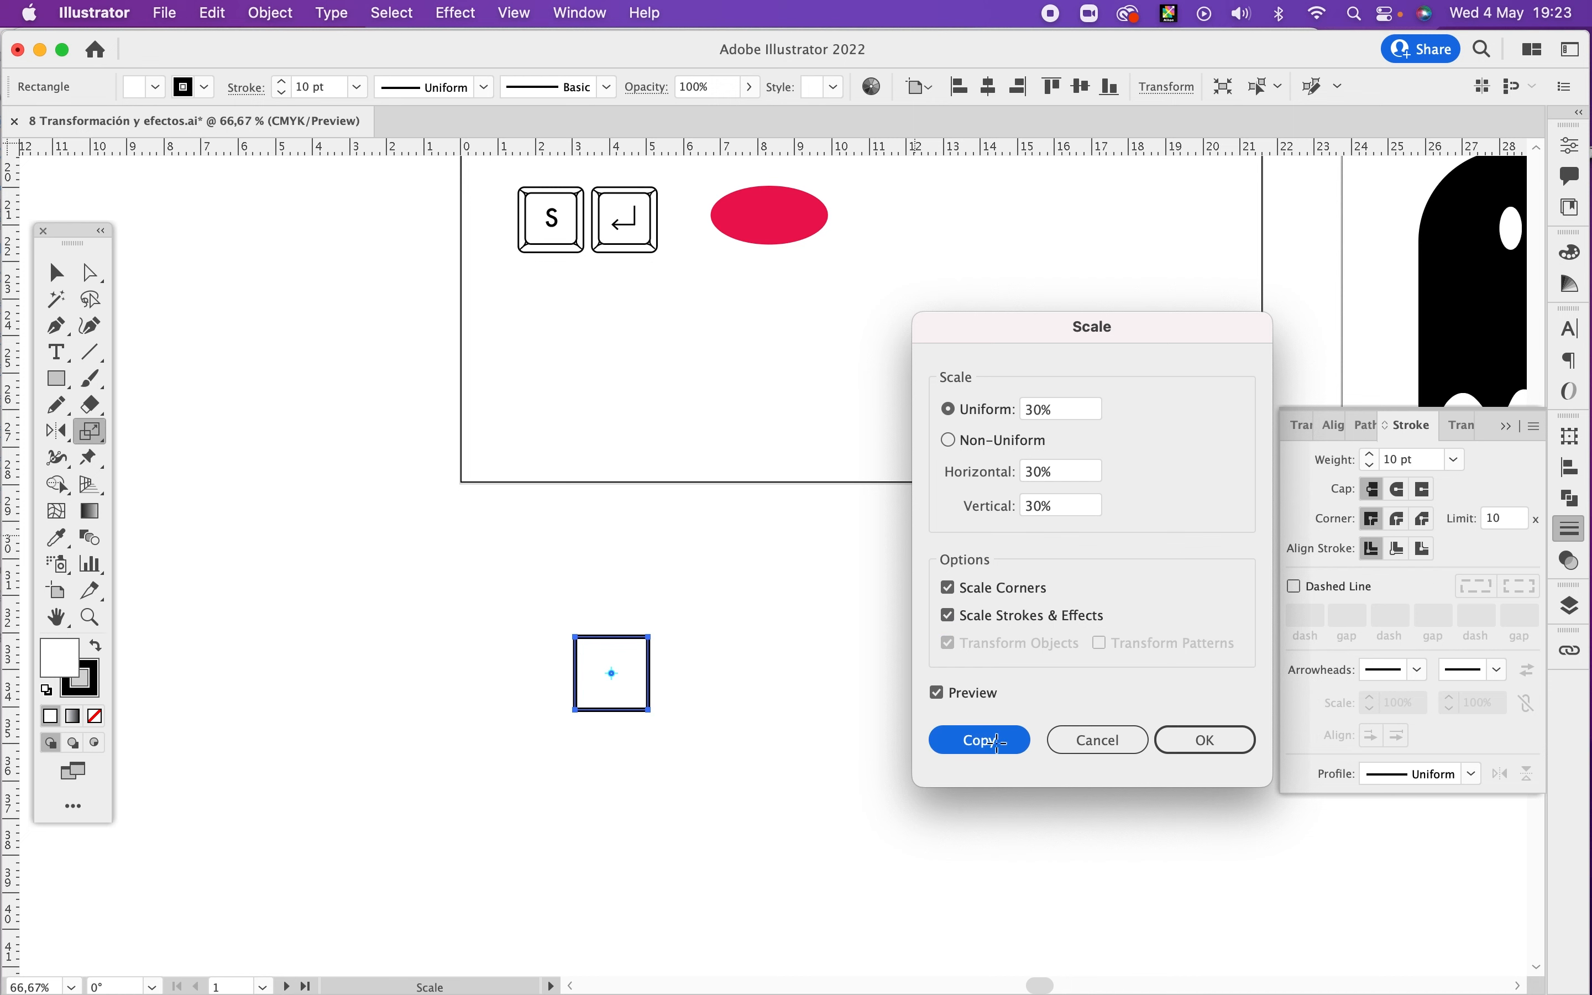
key("v")
left_click(815, 585)
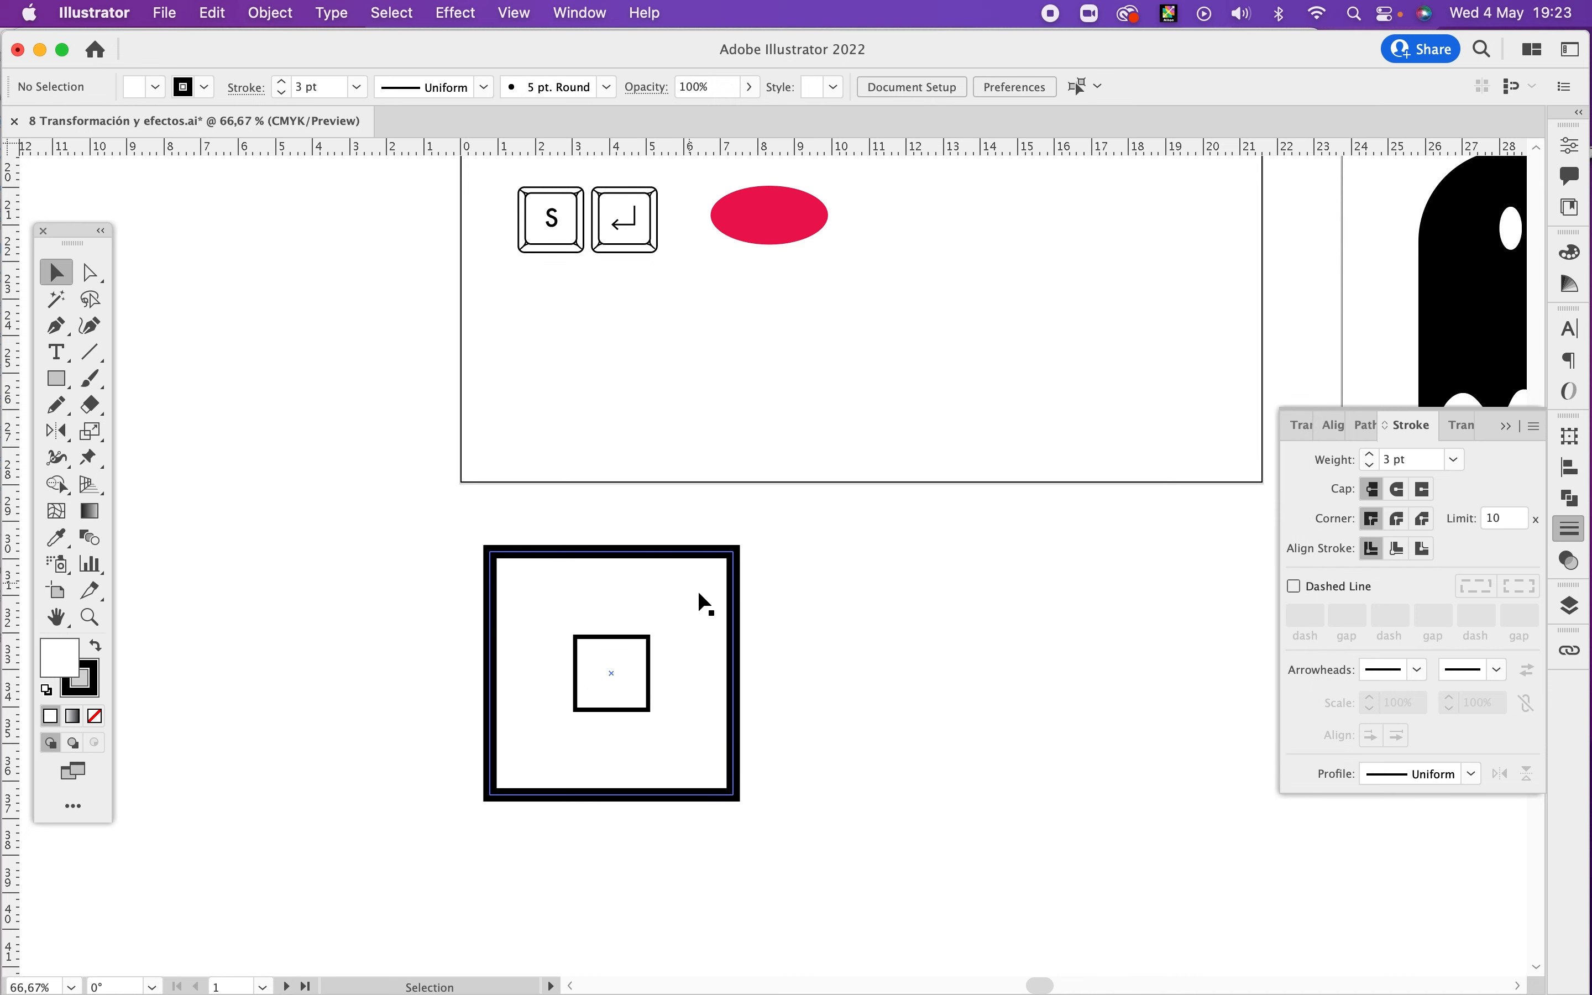
Step: Place a duplicate of the large outlined square beside the original, without its inner square
left_click(661, 556)
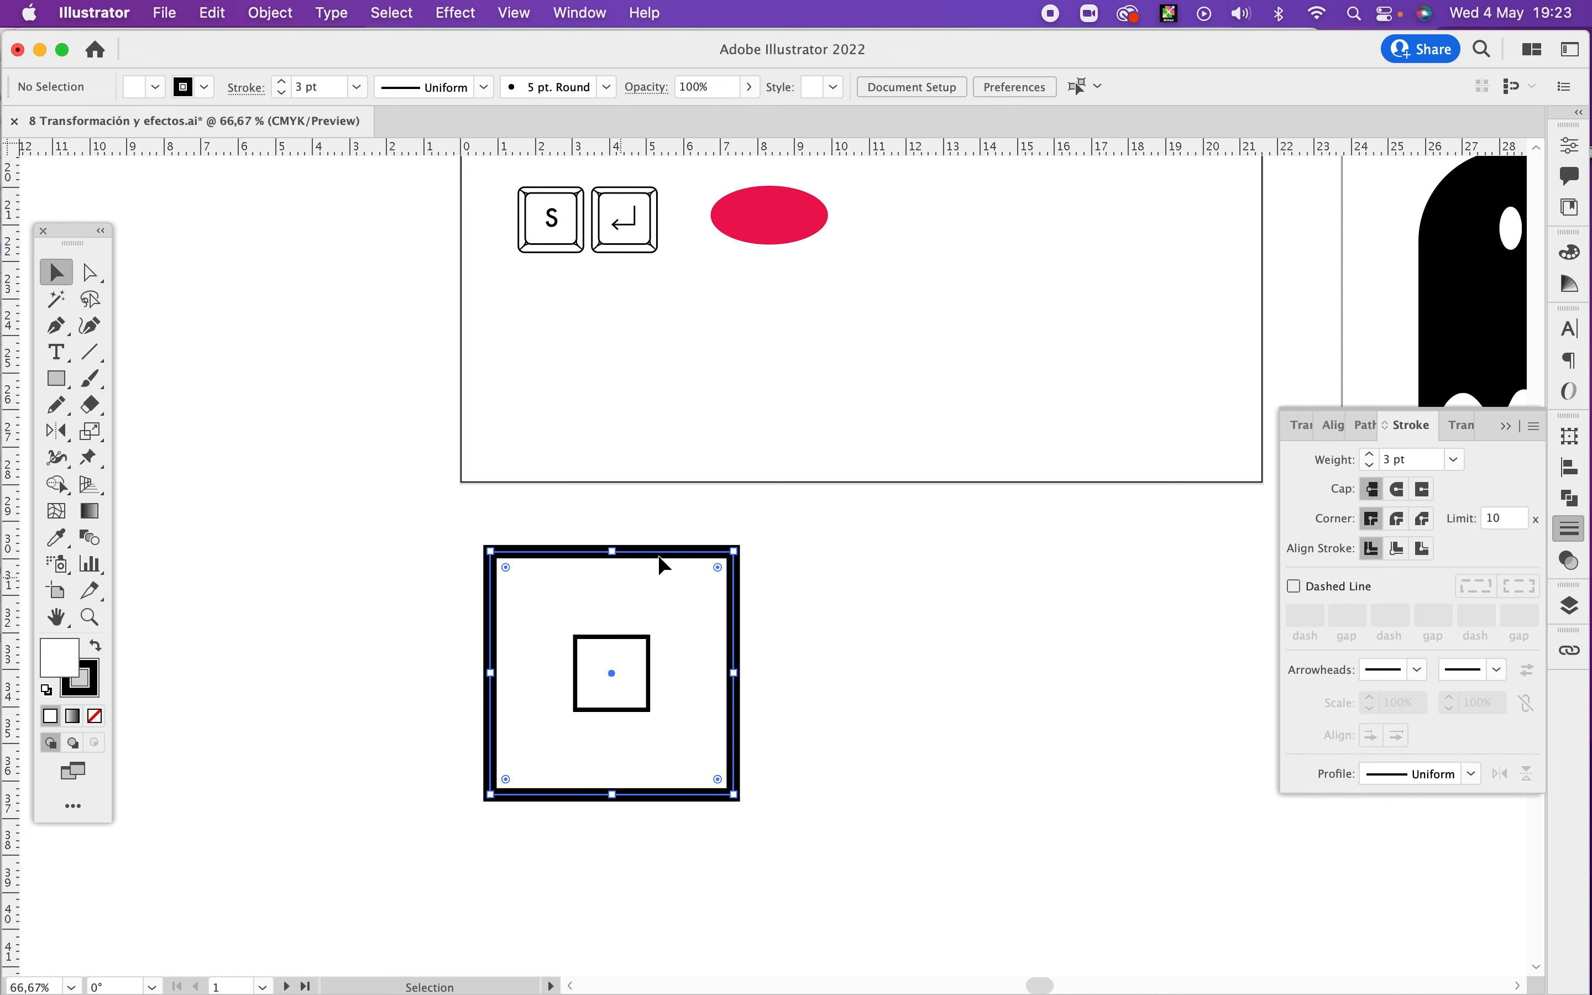
left_click(857, 560)
left_click_drag(684, 558, 999, 535)
Step: Create a copy of the duplicated square scaled uniformly to 30% with Scale Strokes & Effects disabled
key("s")
key("Return")
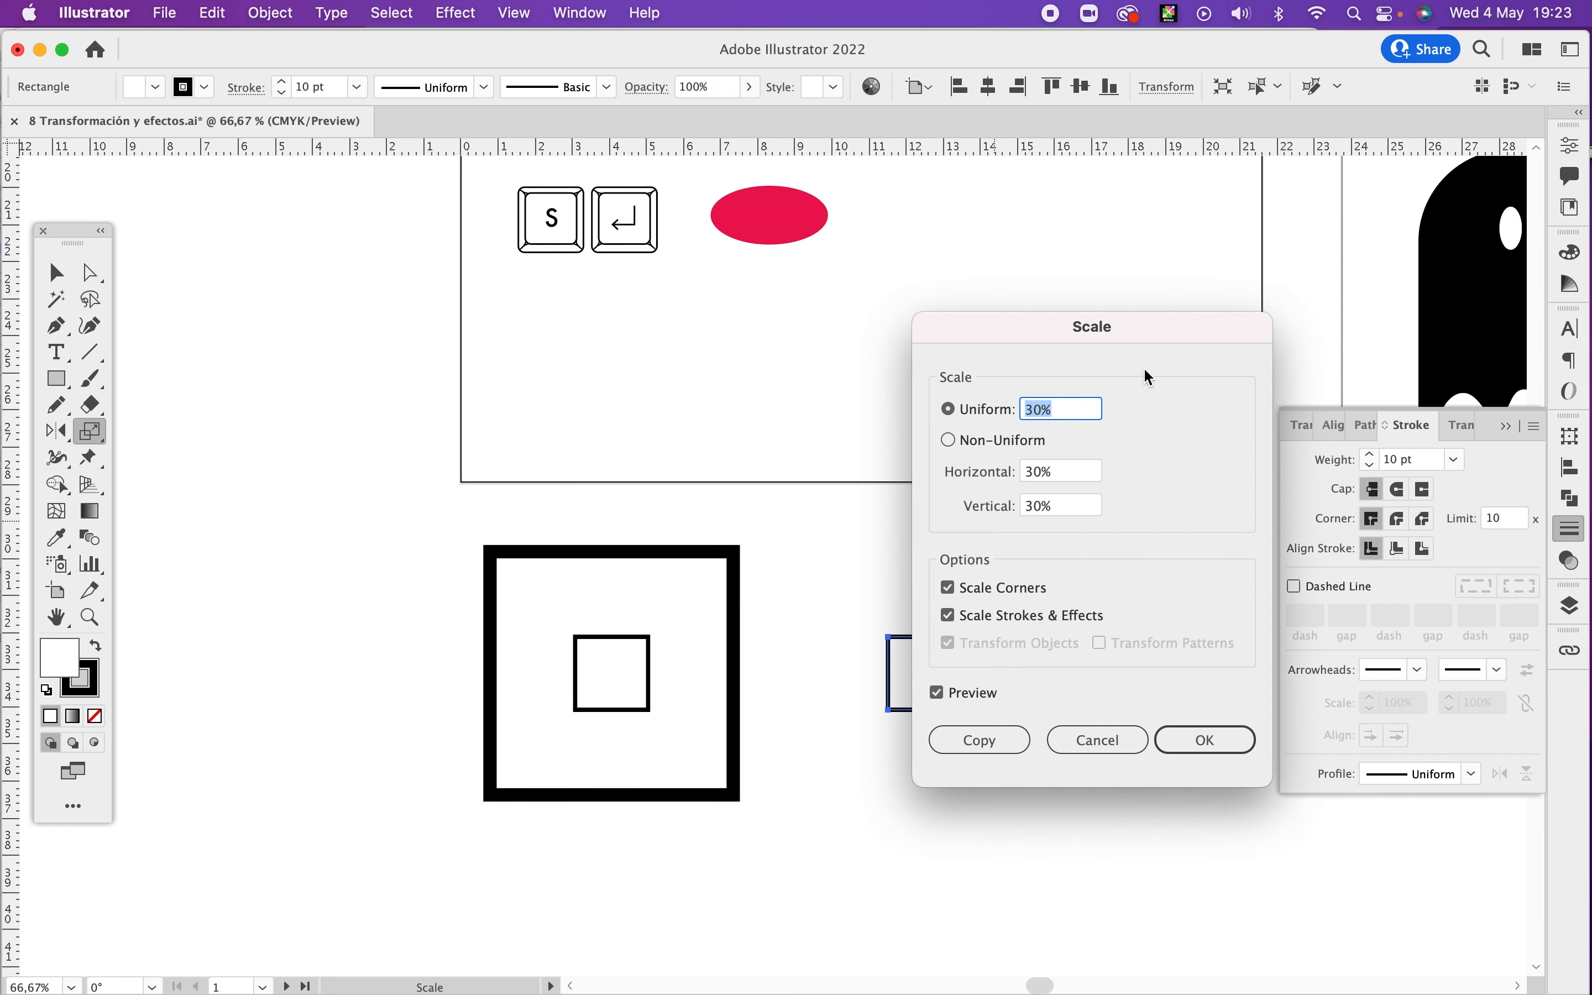
left_click_drag(1045, 329, 1322, 310)
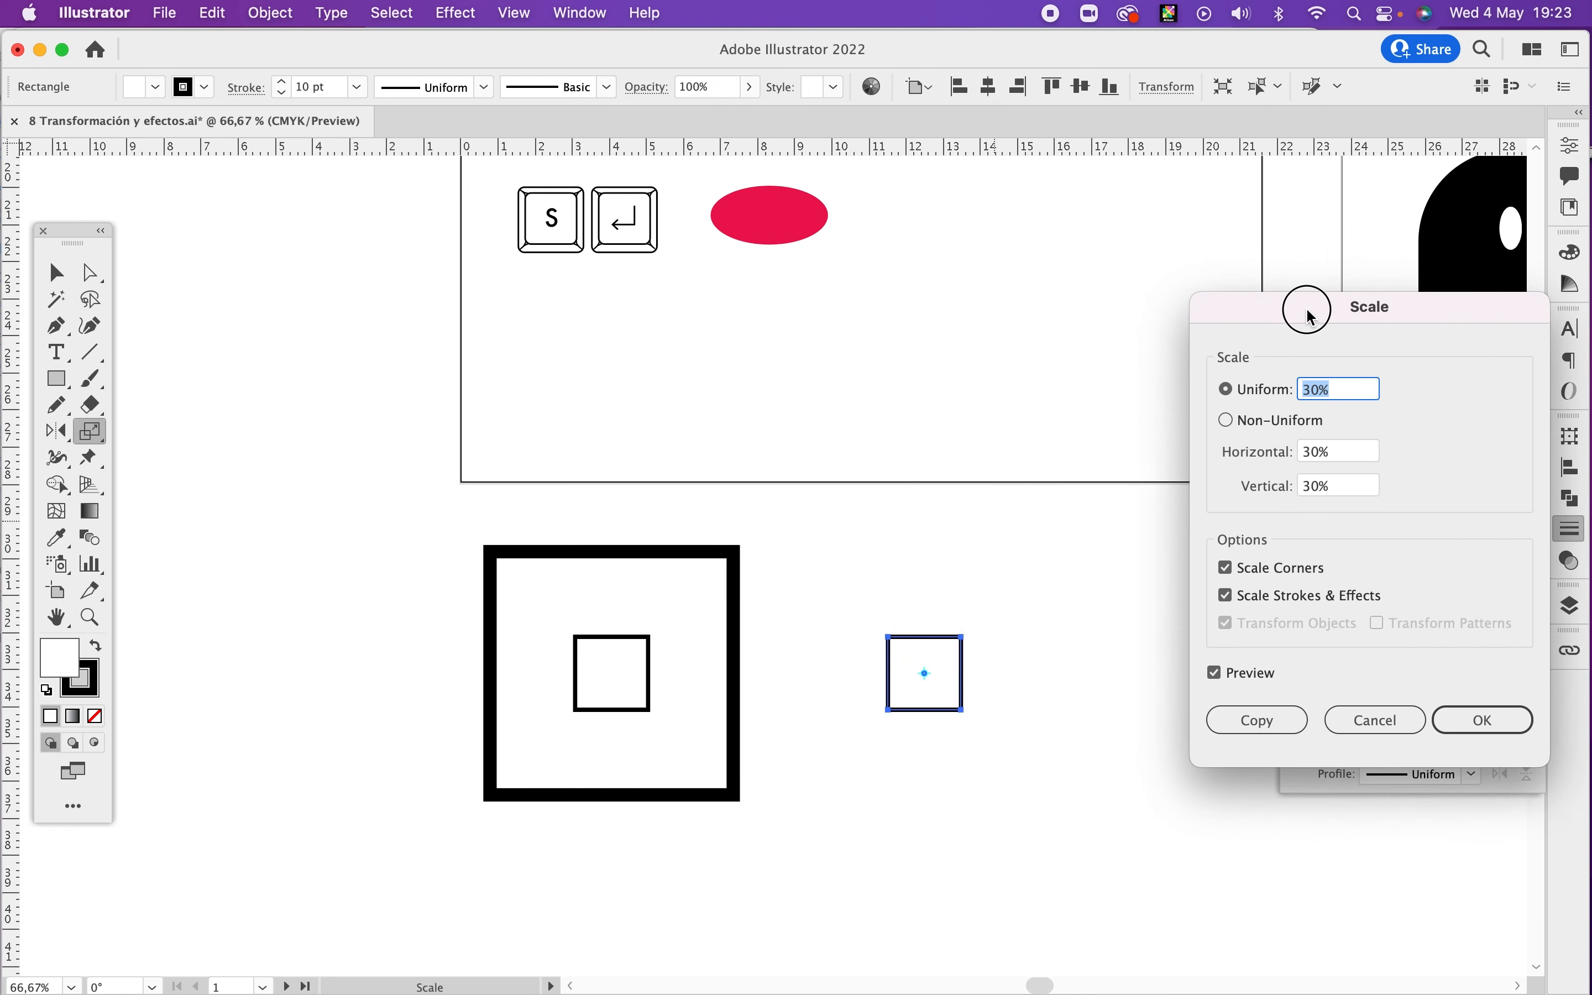
left_click(1226, 596)
left_click(1259, 720)
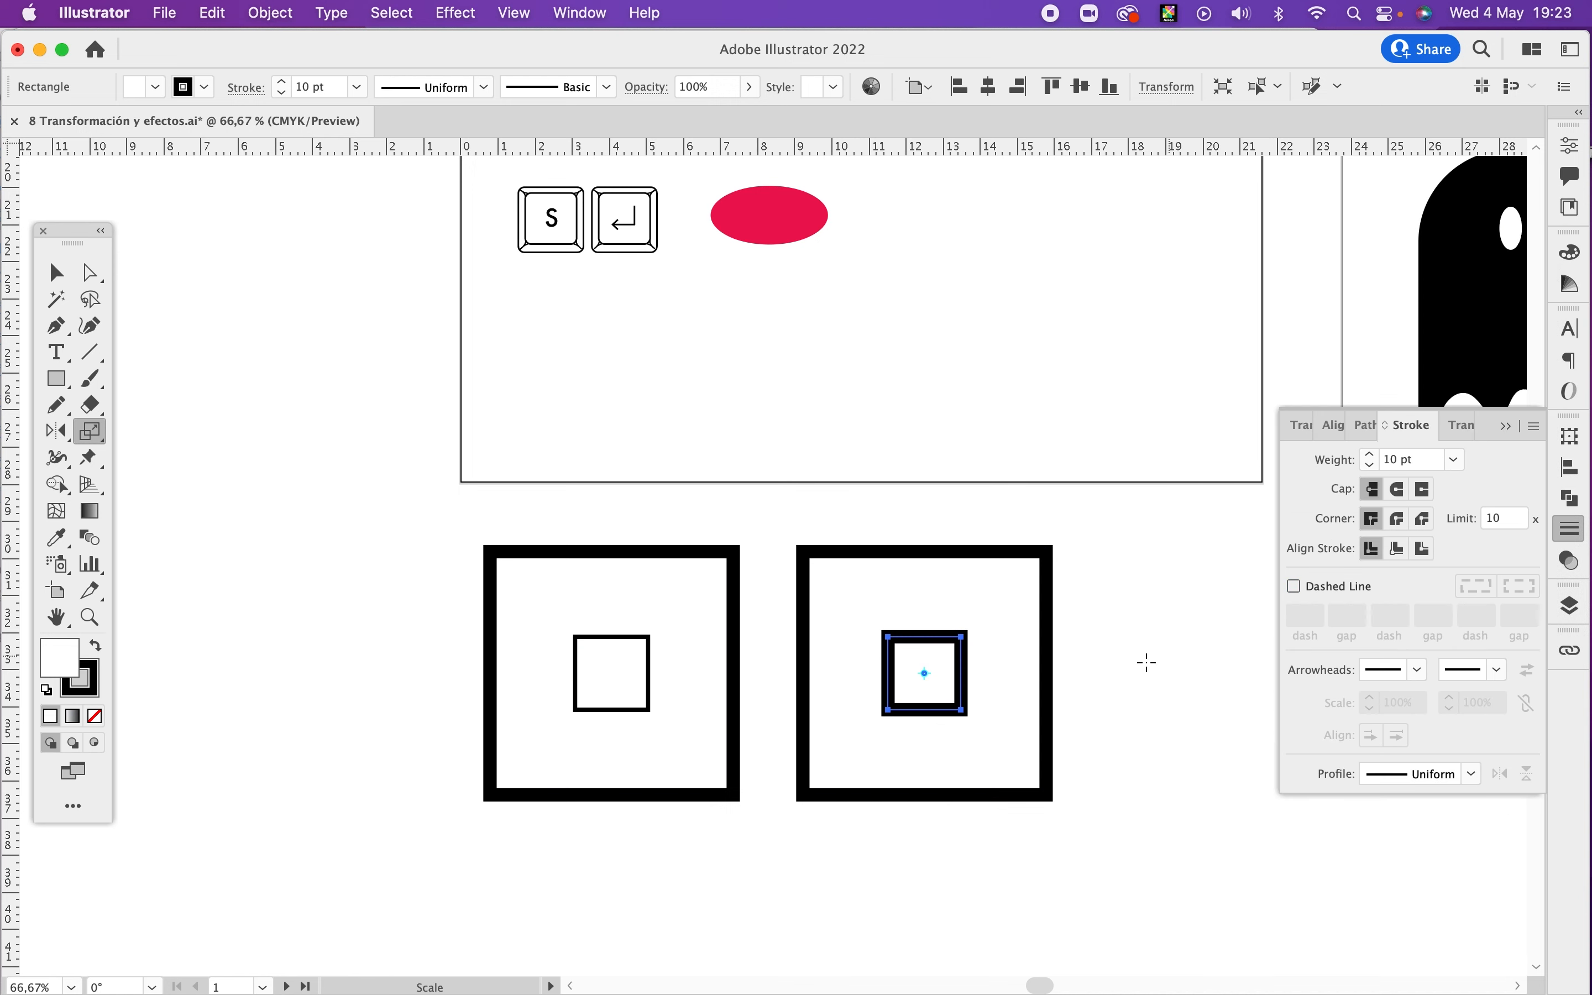
key("v")
left_click(1143, 626)
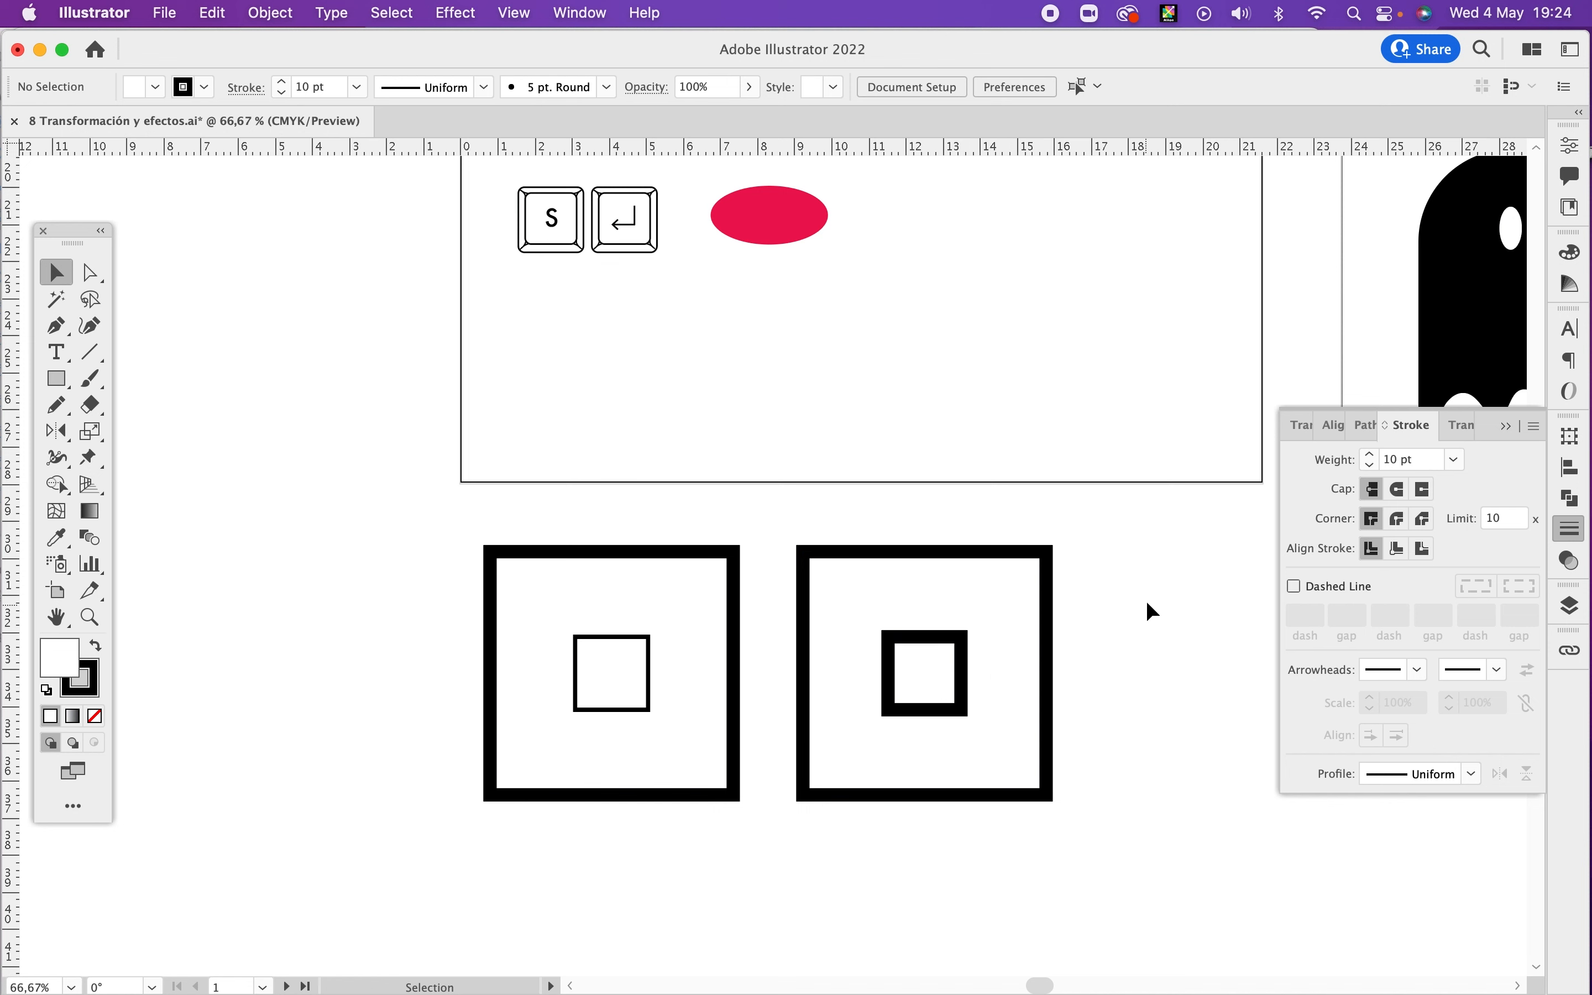
Step: Examine the transform settings of the second large square, including the Scale Strokes & Effects option
key("space")
left_click_drag(1150, 527, 891, 785)
left_click(1051, 597, "alt+super")
left_click(1051, 596, "alt+super")
left_click_drag(1009, 576, 927, 678)
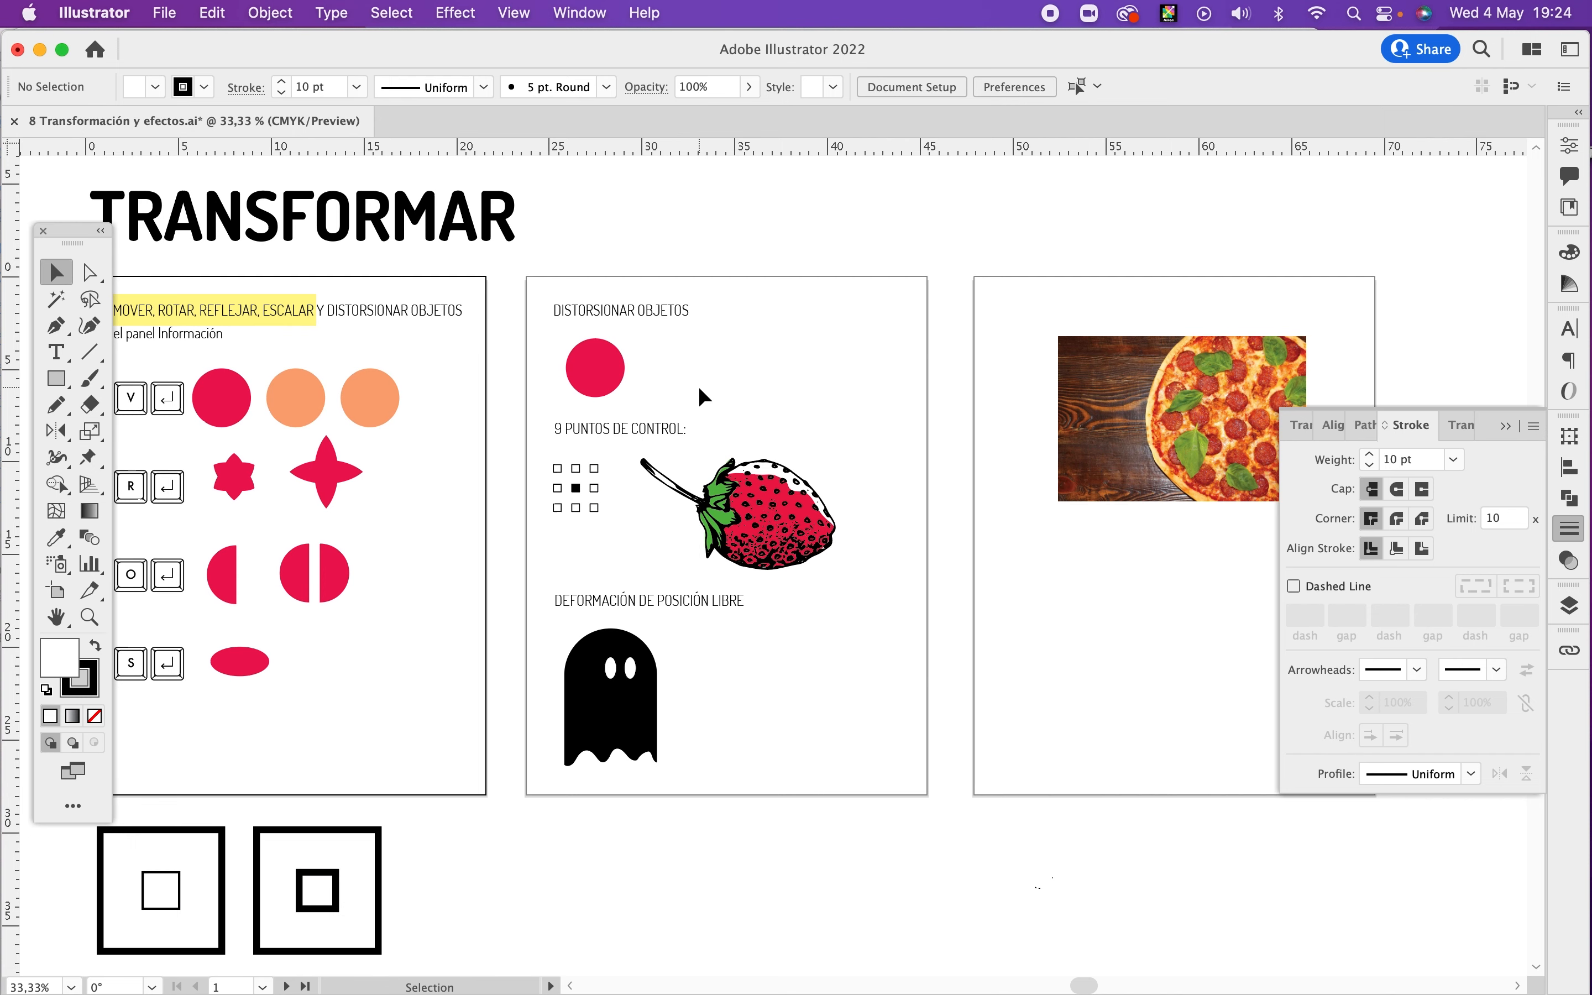
left_click_drag(574, 498, 798, 448)
left_click(599, 821)
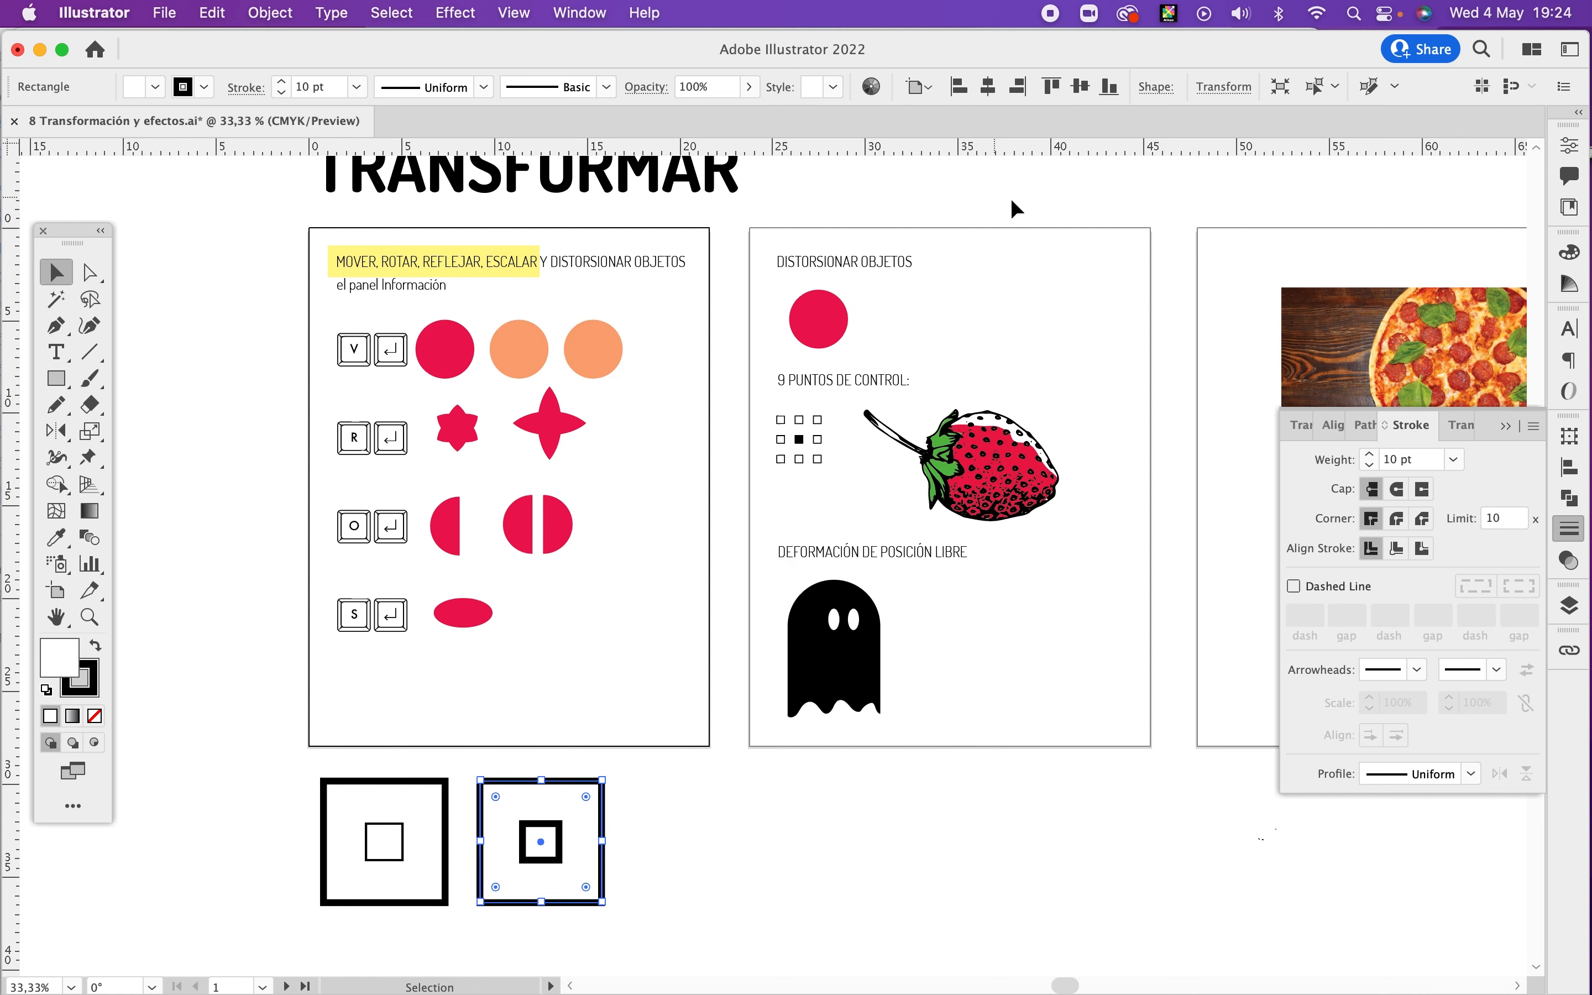
left_click(1229, 92)
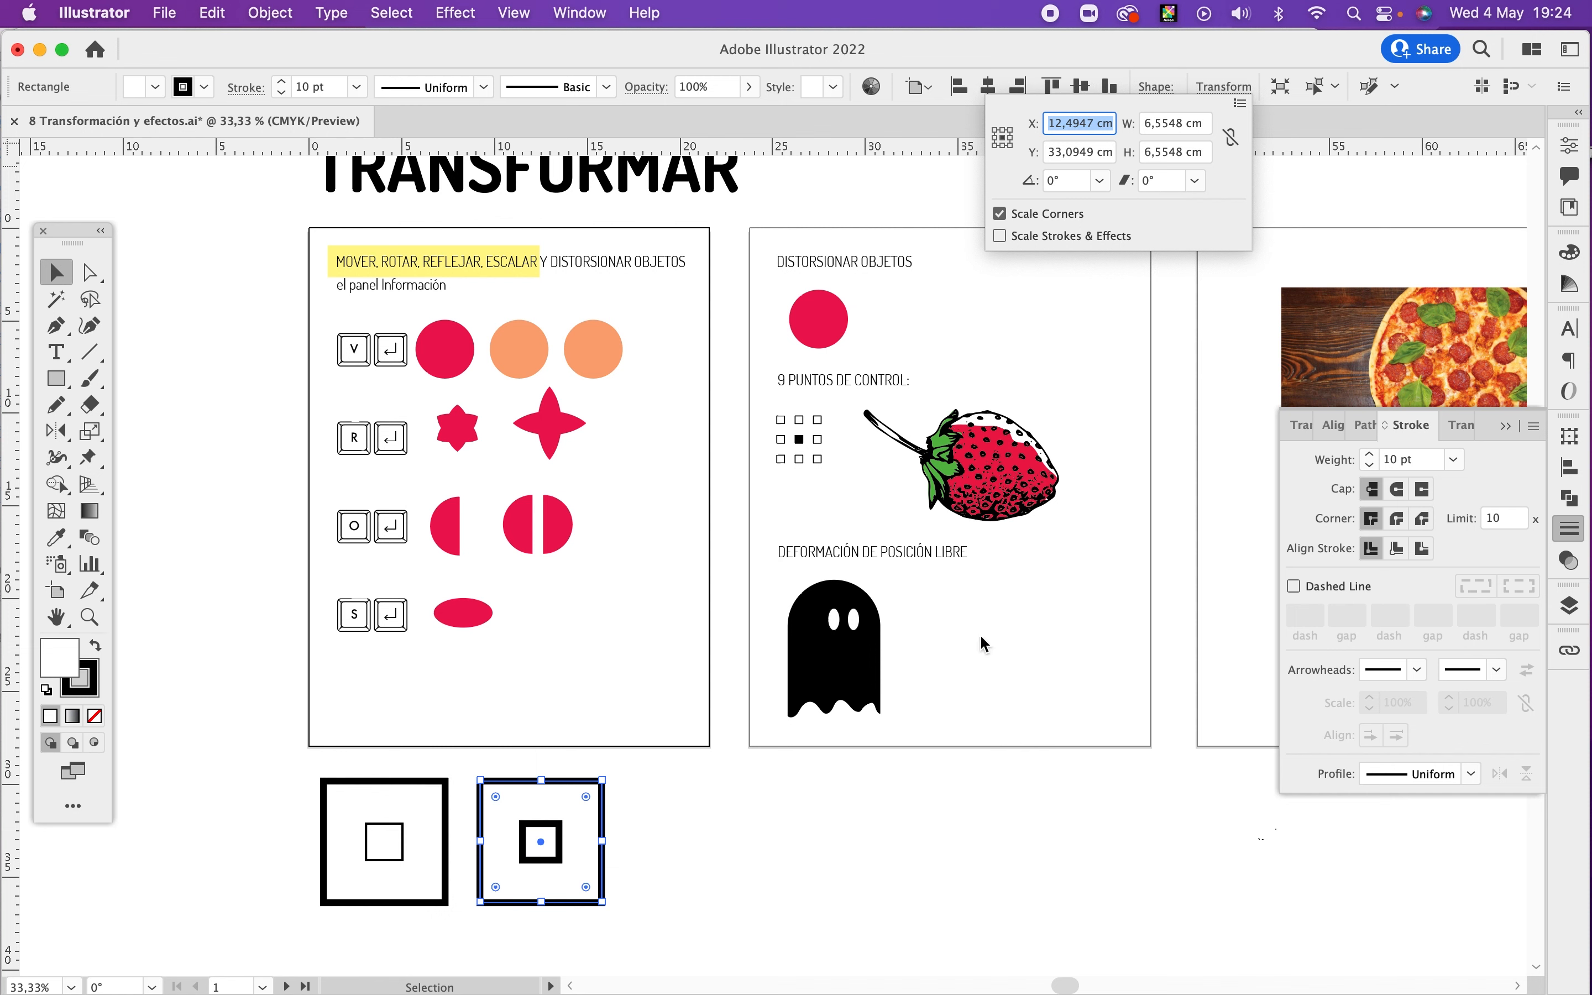
left_click(941, 841)
left_click(759, 819)
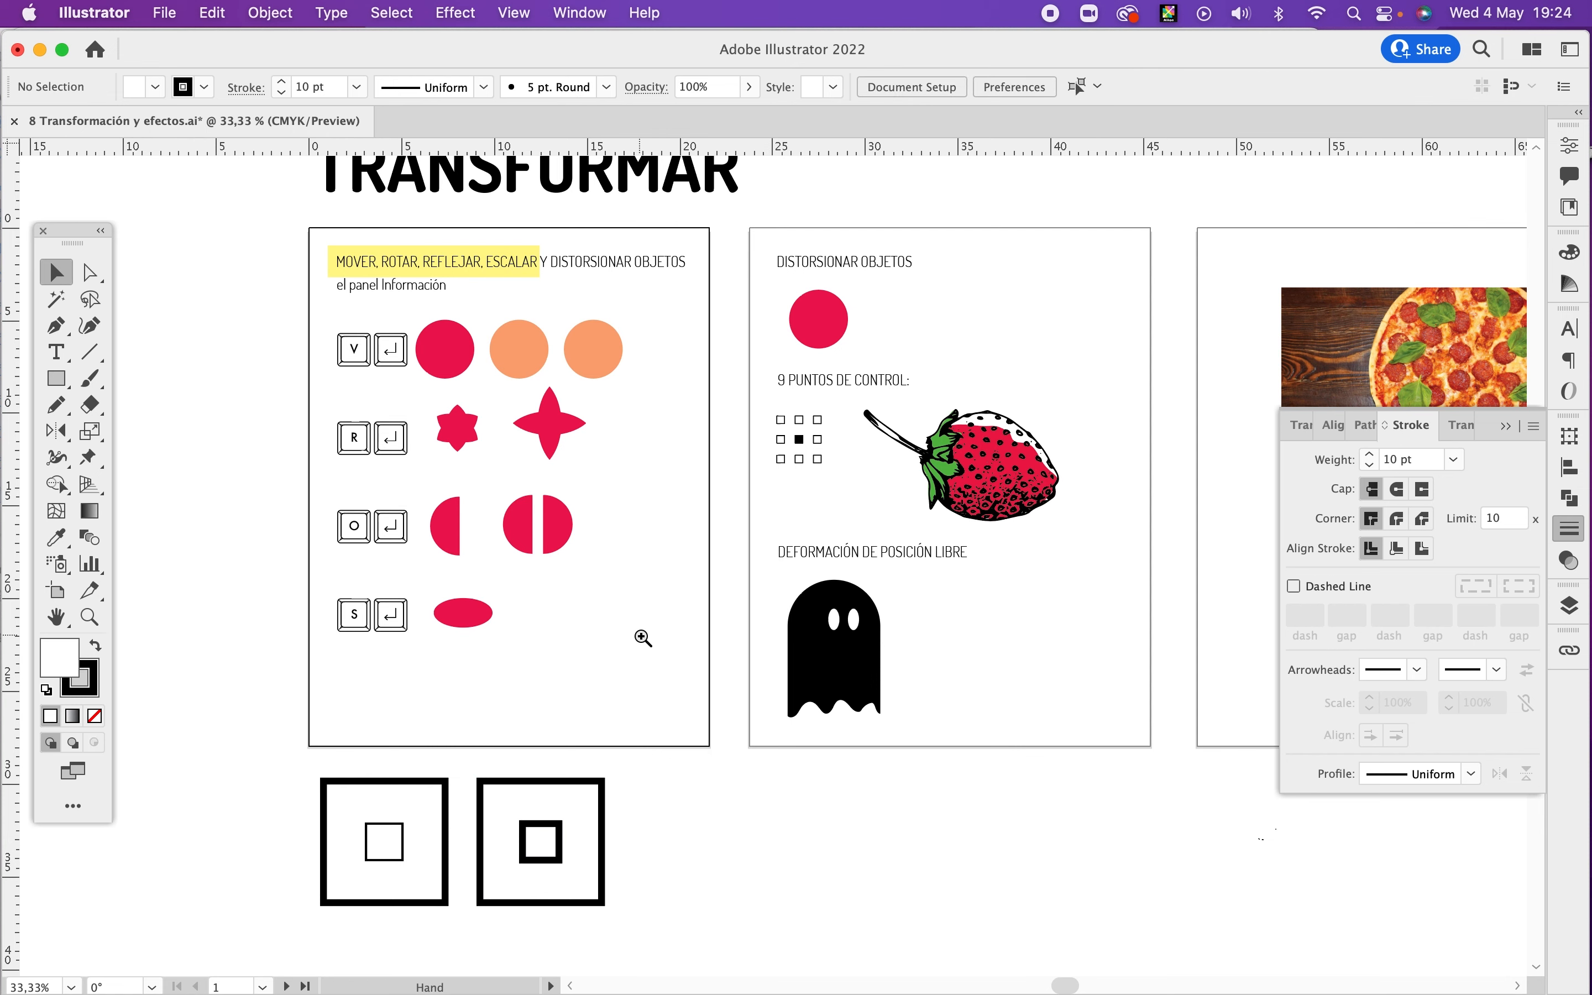
Step: Place a third copy of the large outlined square beside the second one
left_click(644, 638, "super")
left_click_drag(690, 556, 617, 619)
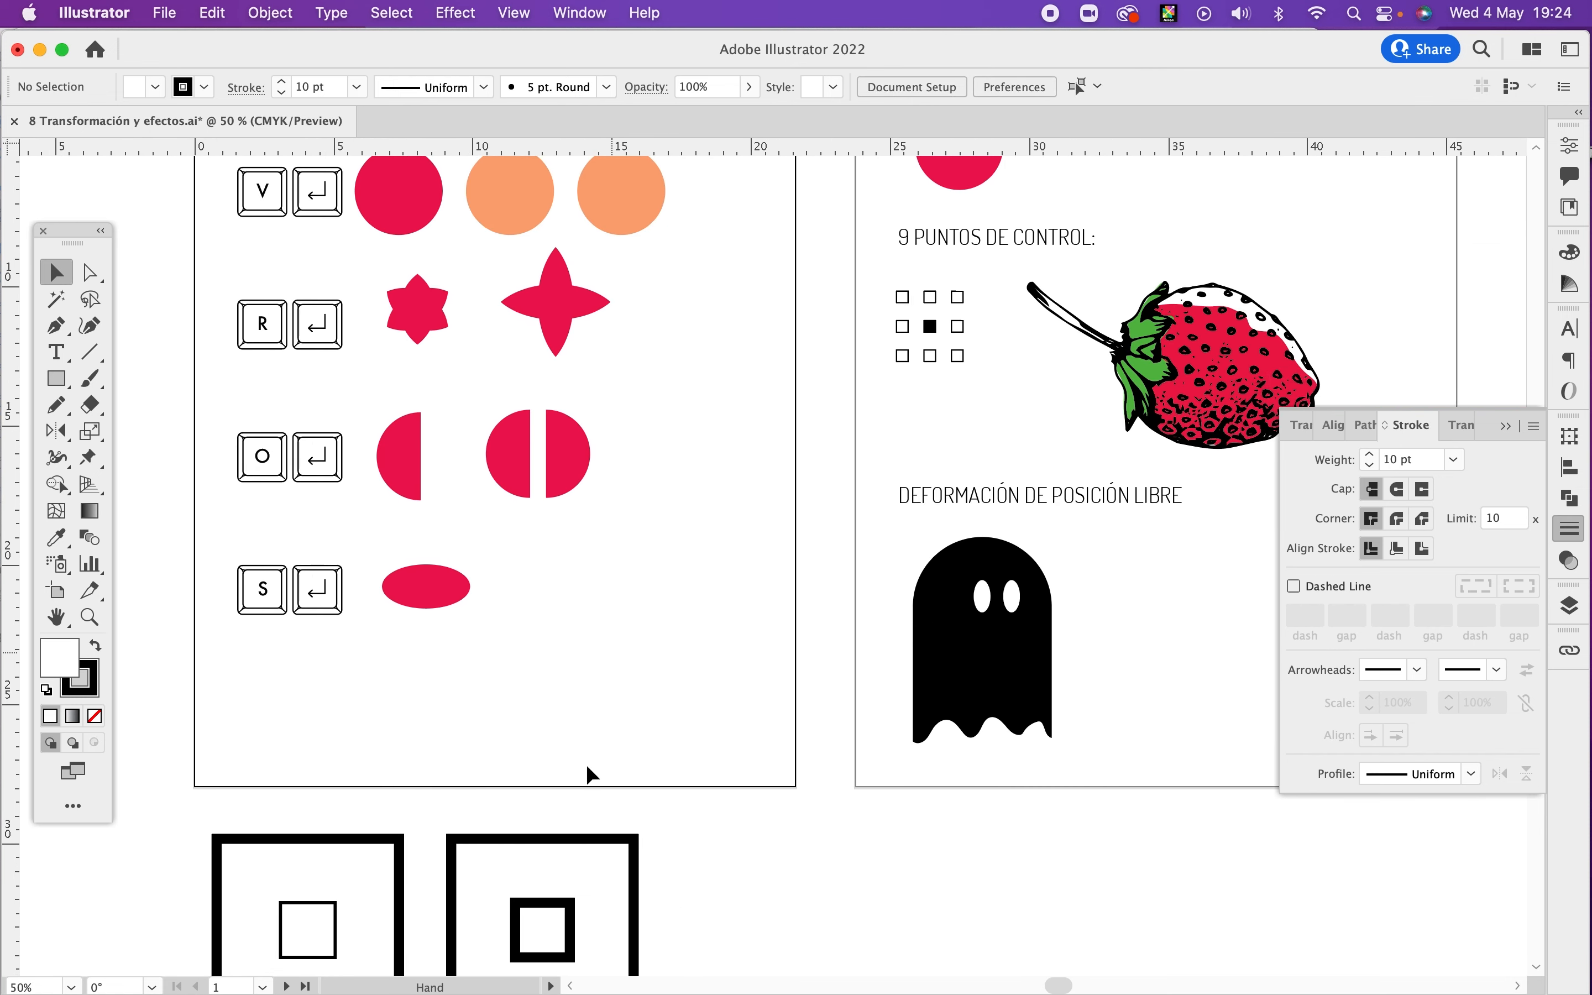
left_click_drag(615, 843, 838, 837)
left_click_drag(952, 817, 779, 520)
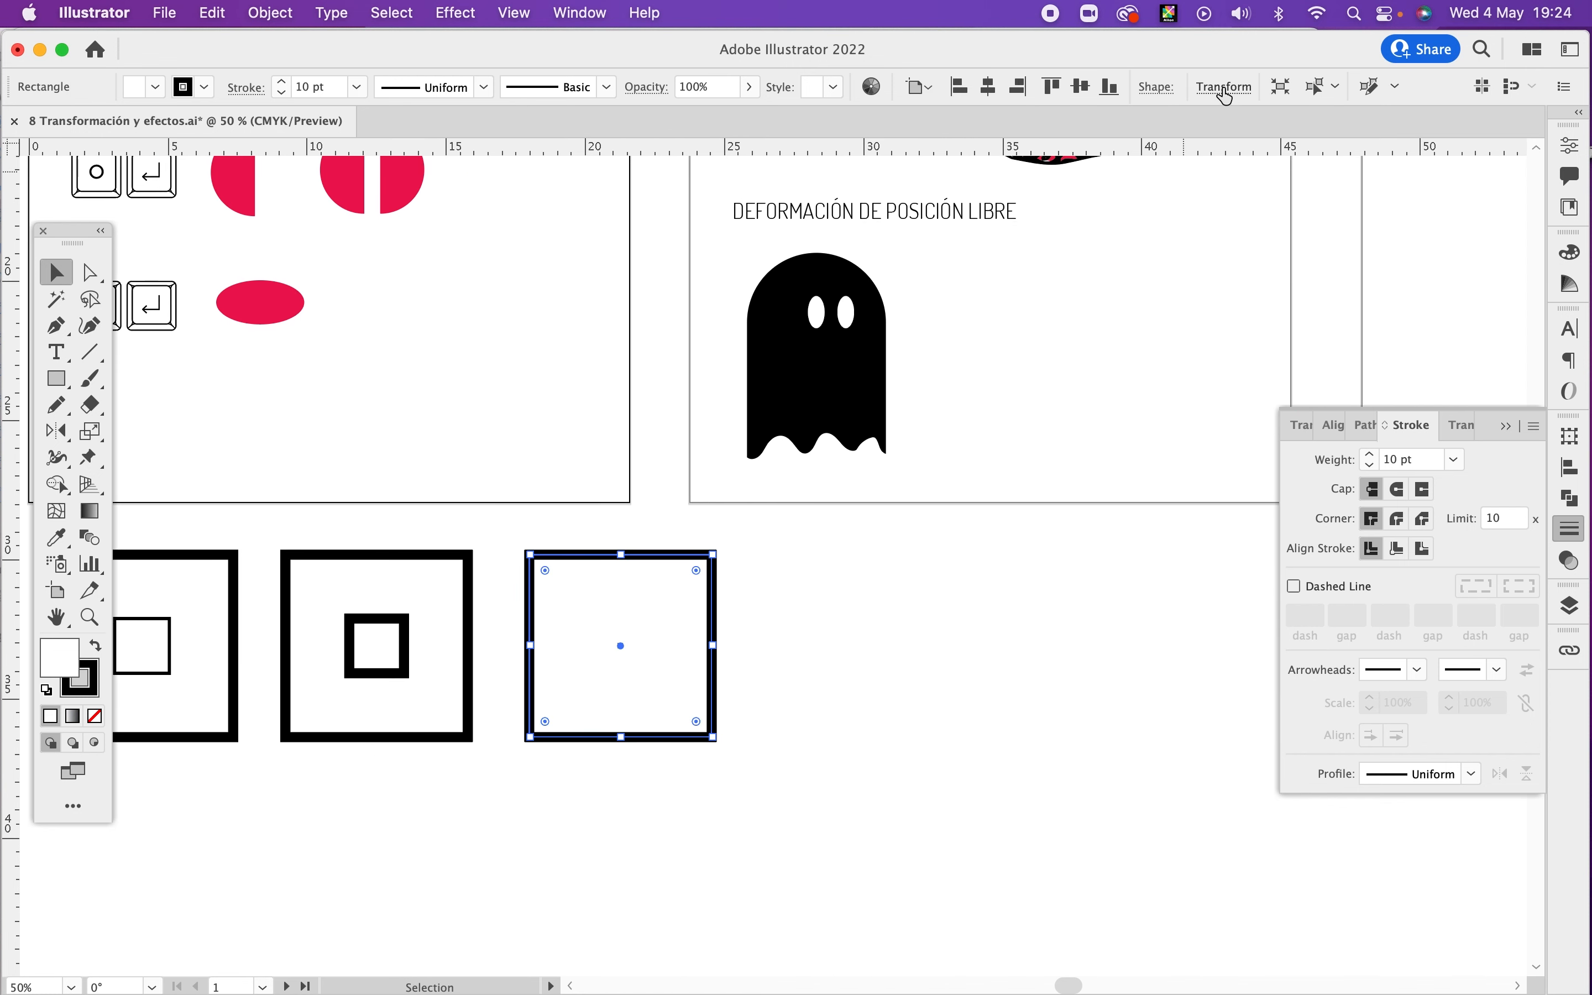
Step: Constrain the third square's width and height proportions and set its width to 3 cm
left_click(1224, 90)
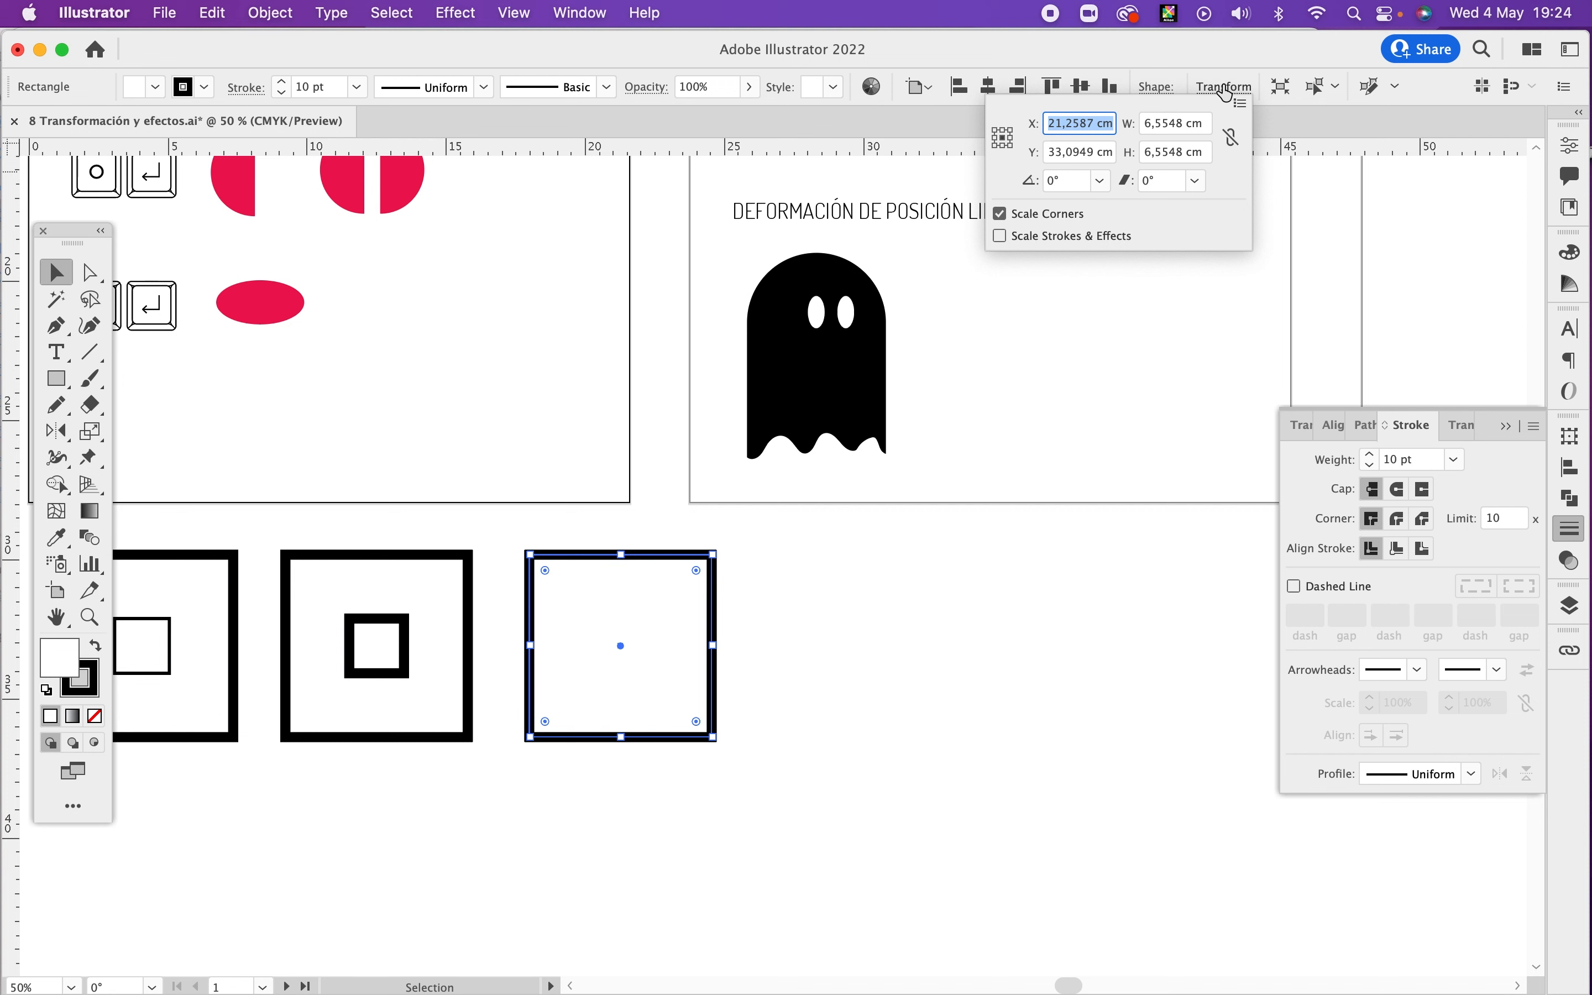
double_click(1158, 123)
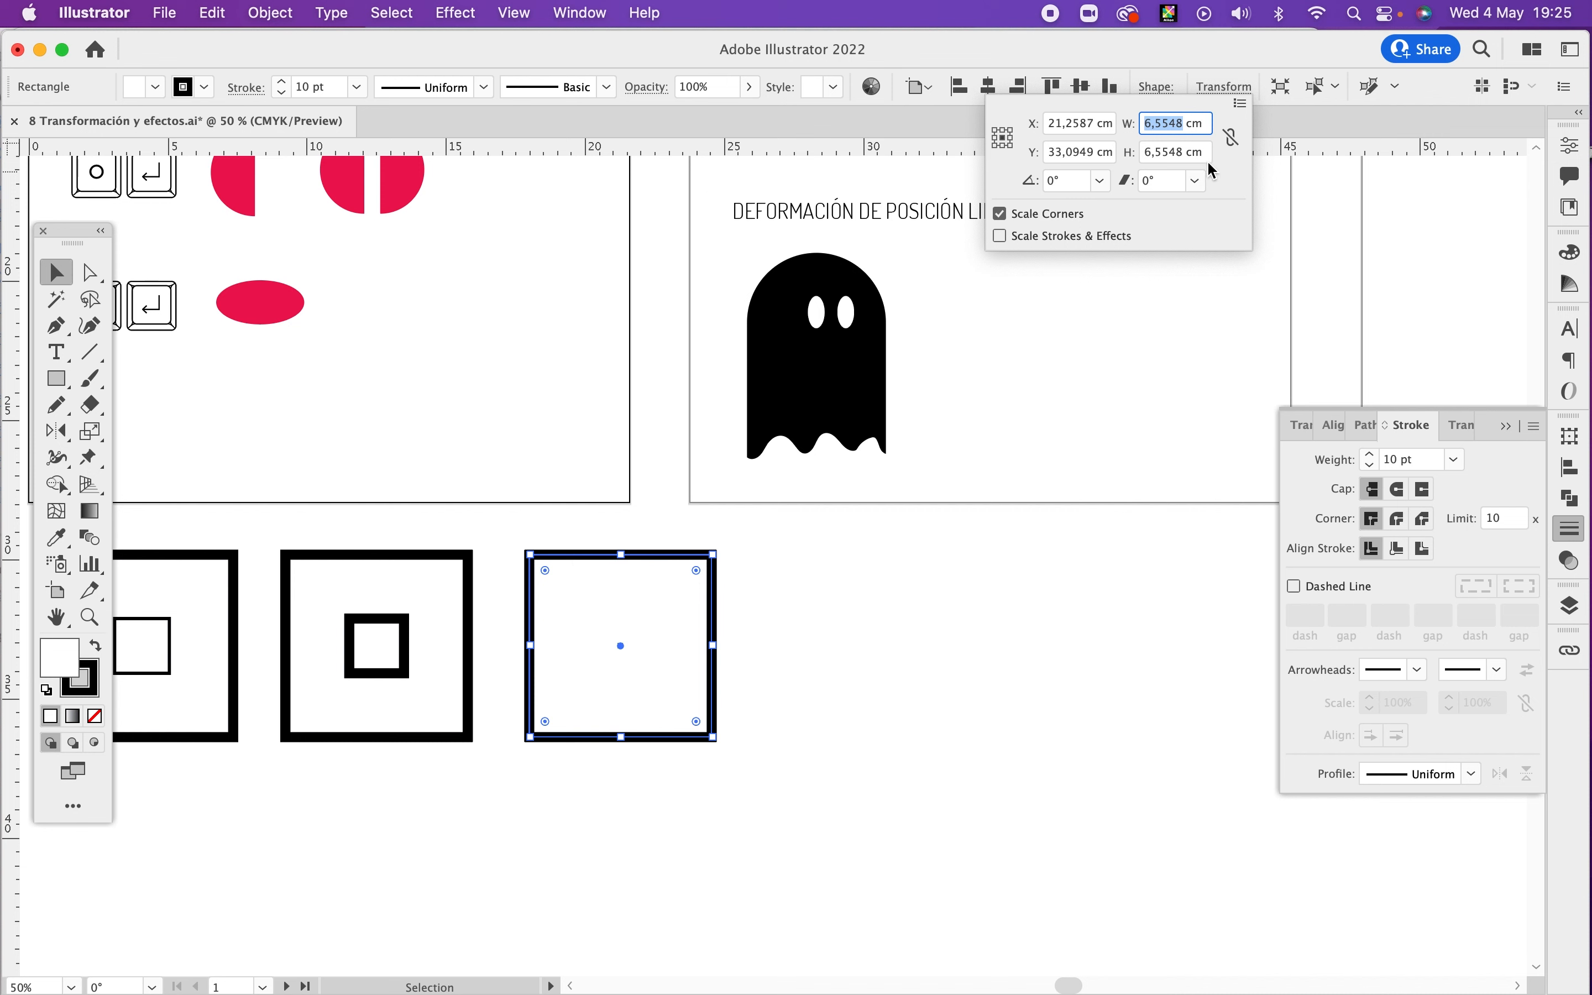
left_click(1231, 138)
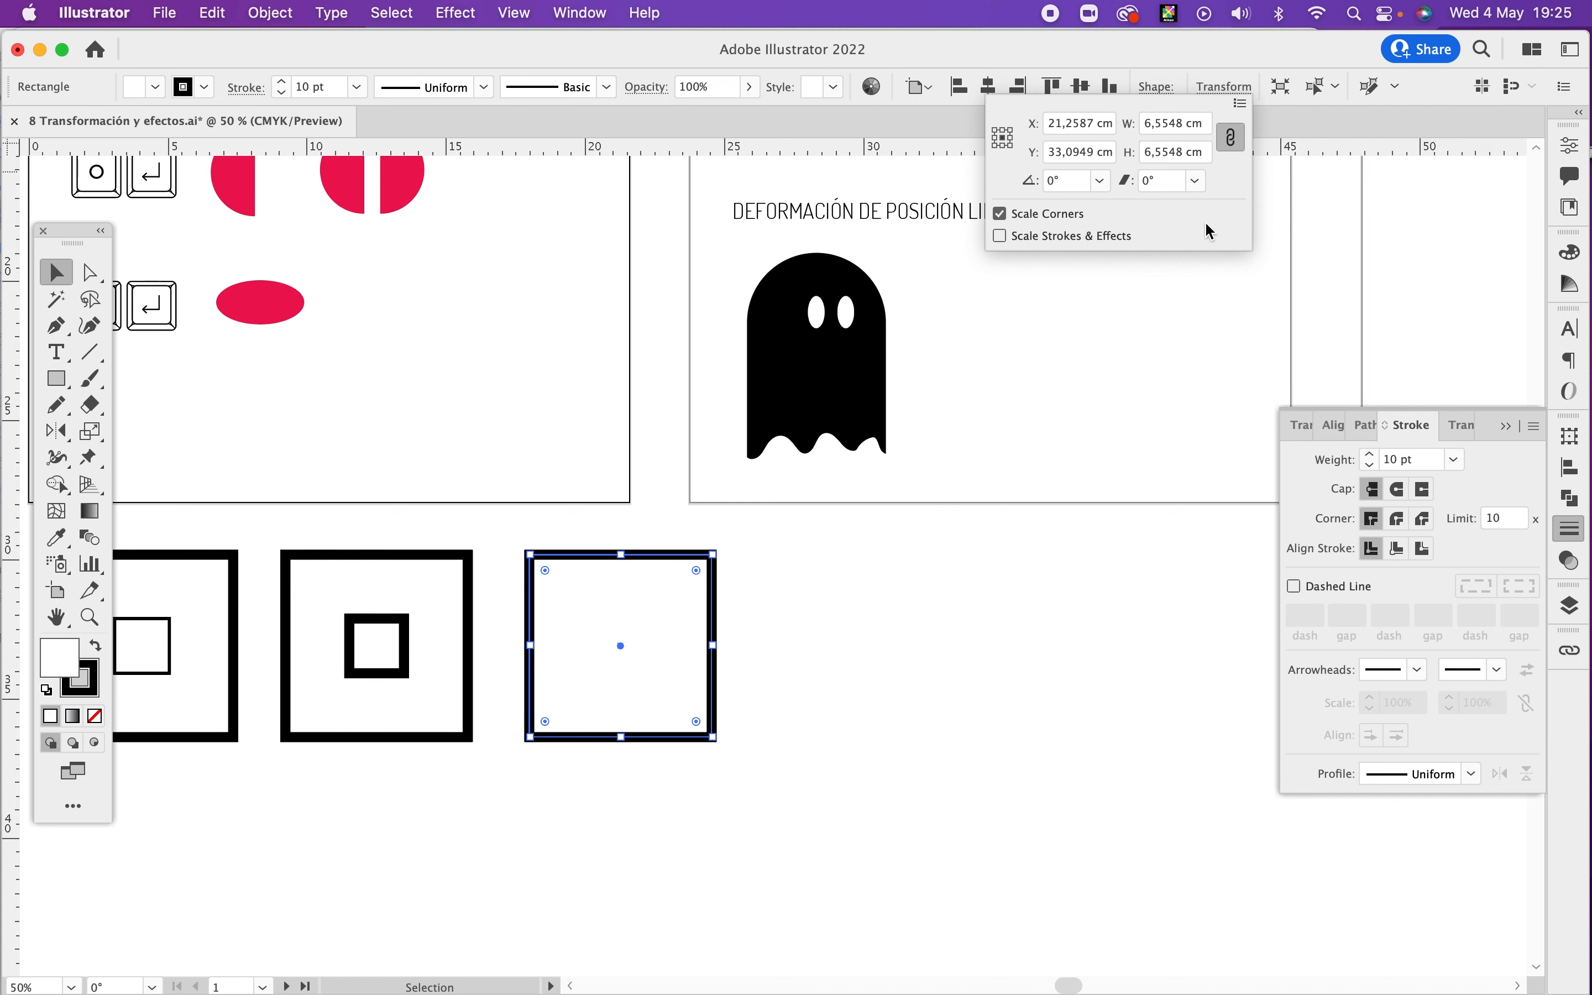
left_click_drag(1183, 124, 1135, 125)
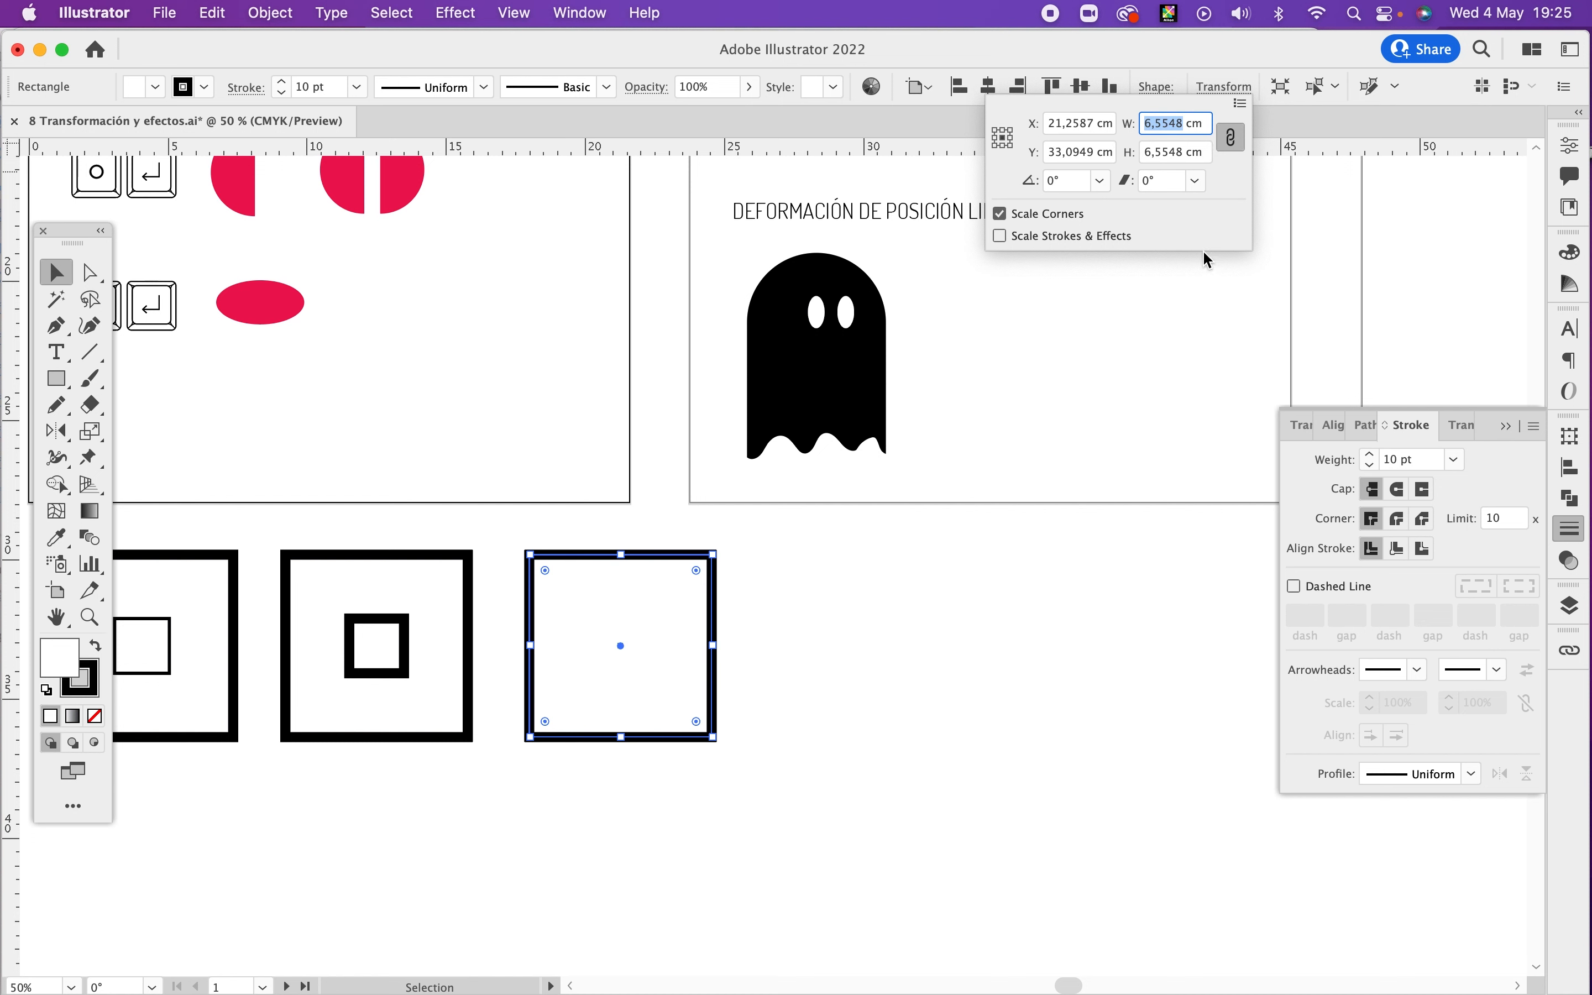
type("3")
key("Tab")
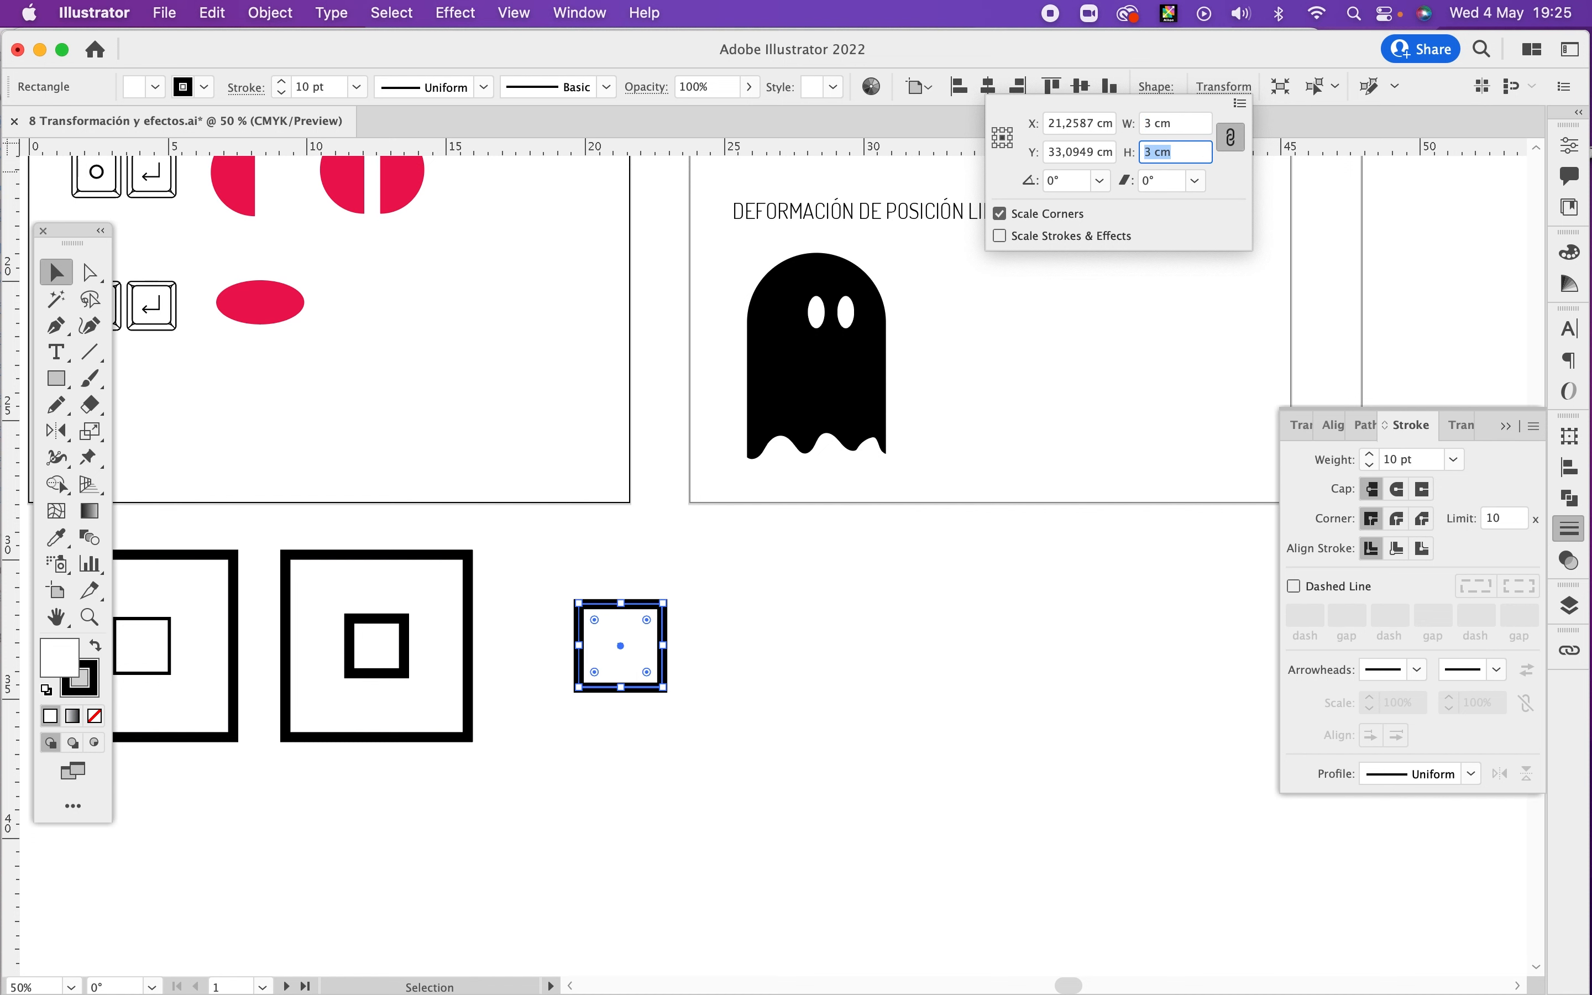
type("x")
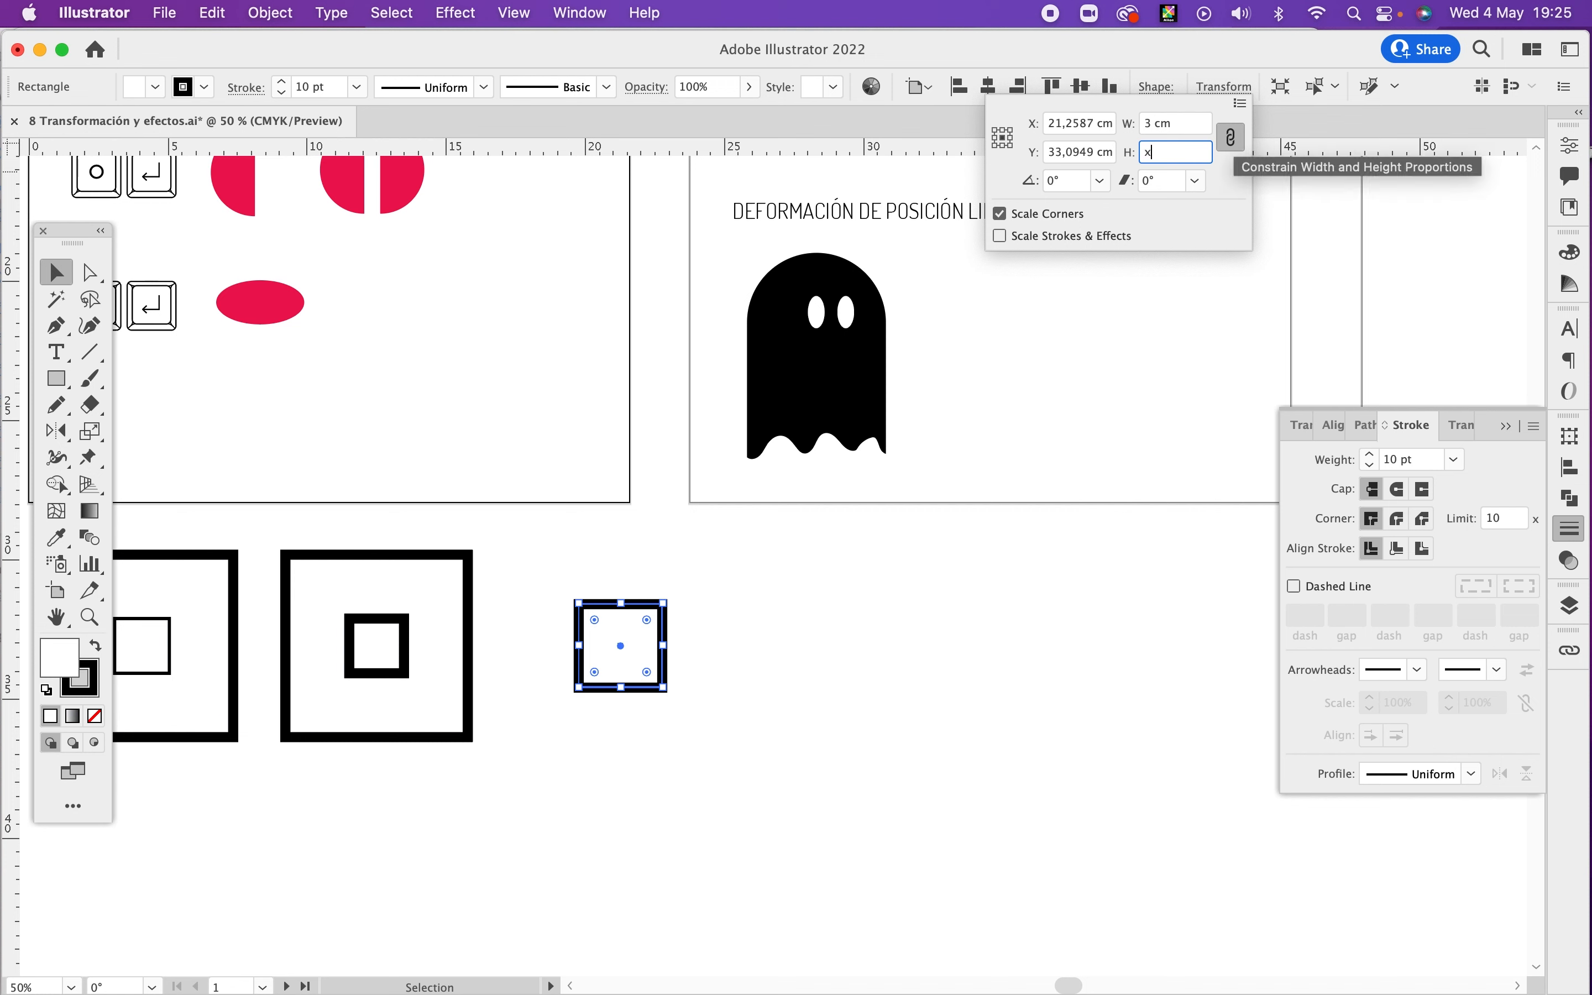
key("super+z")
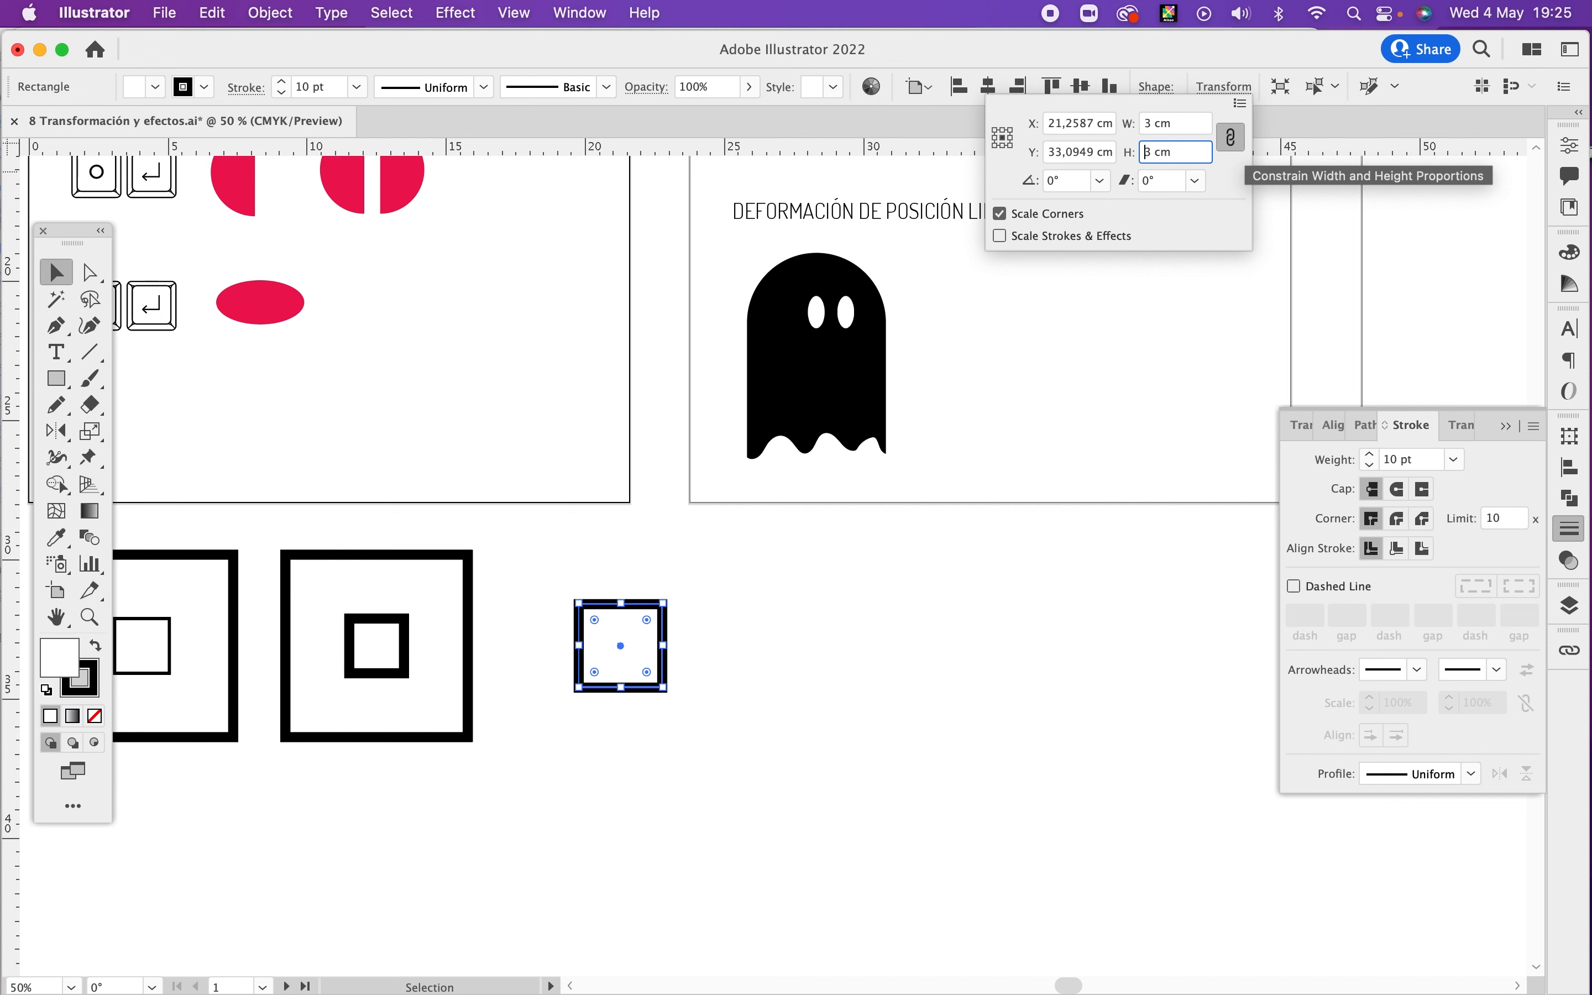
Step: Release the third square's width and height proportion constraint and undo its proportional resize
left_click(1230, 137)
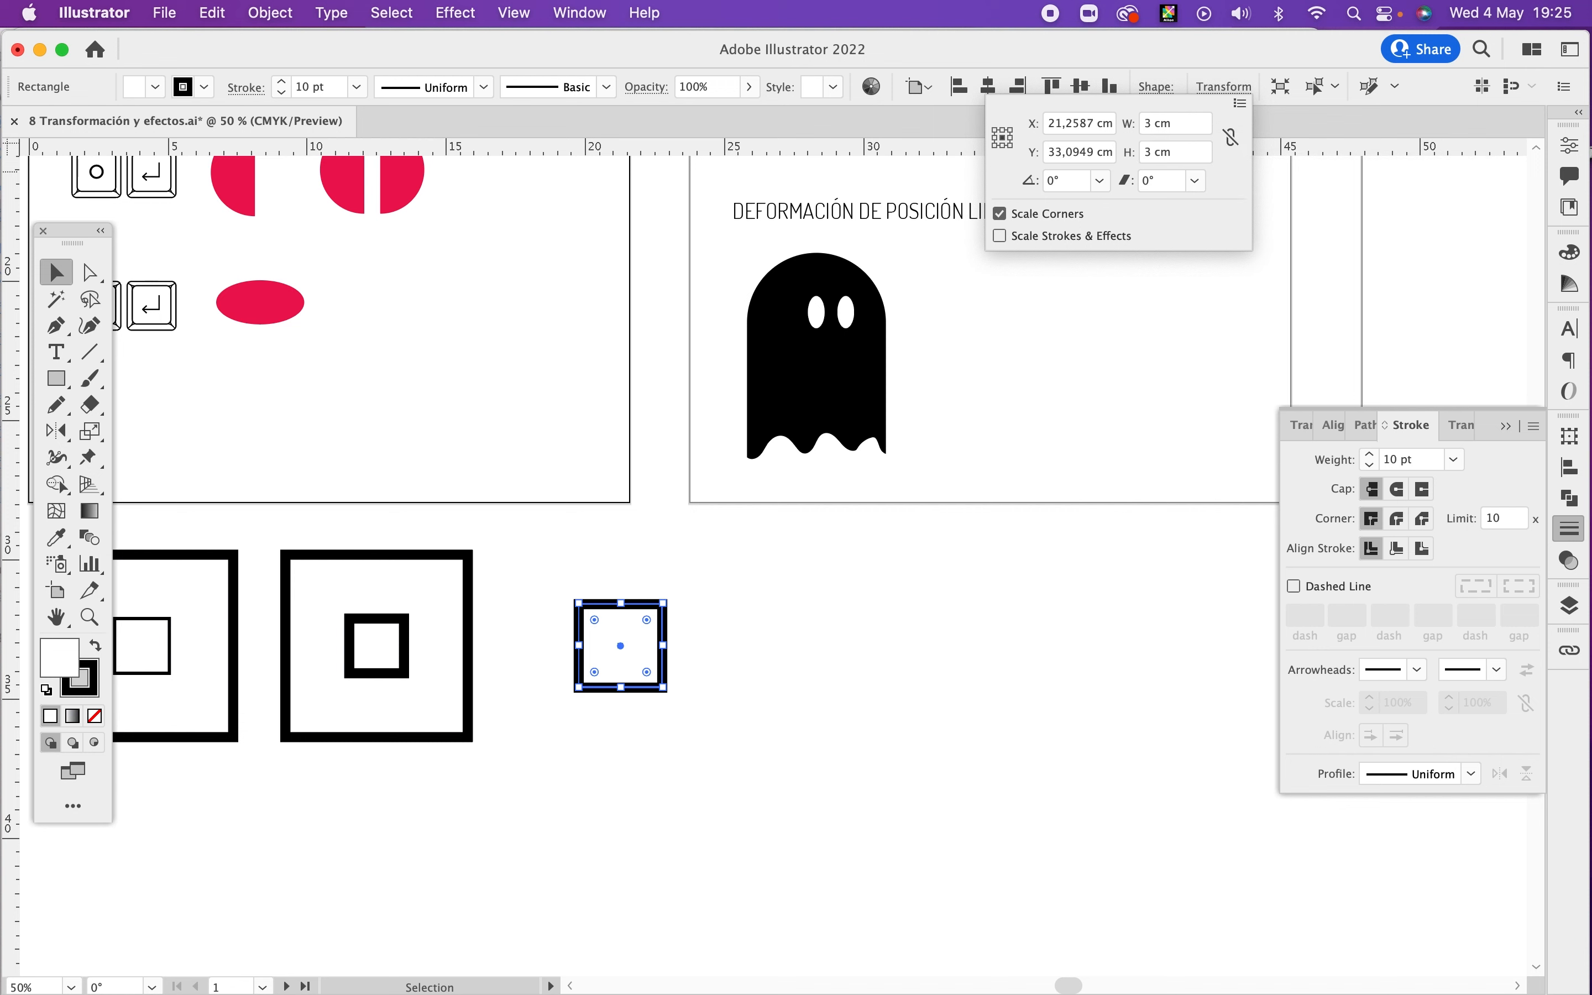
left_click(895, 560)
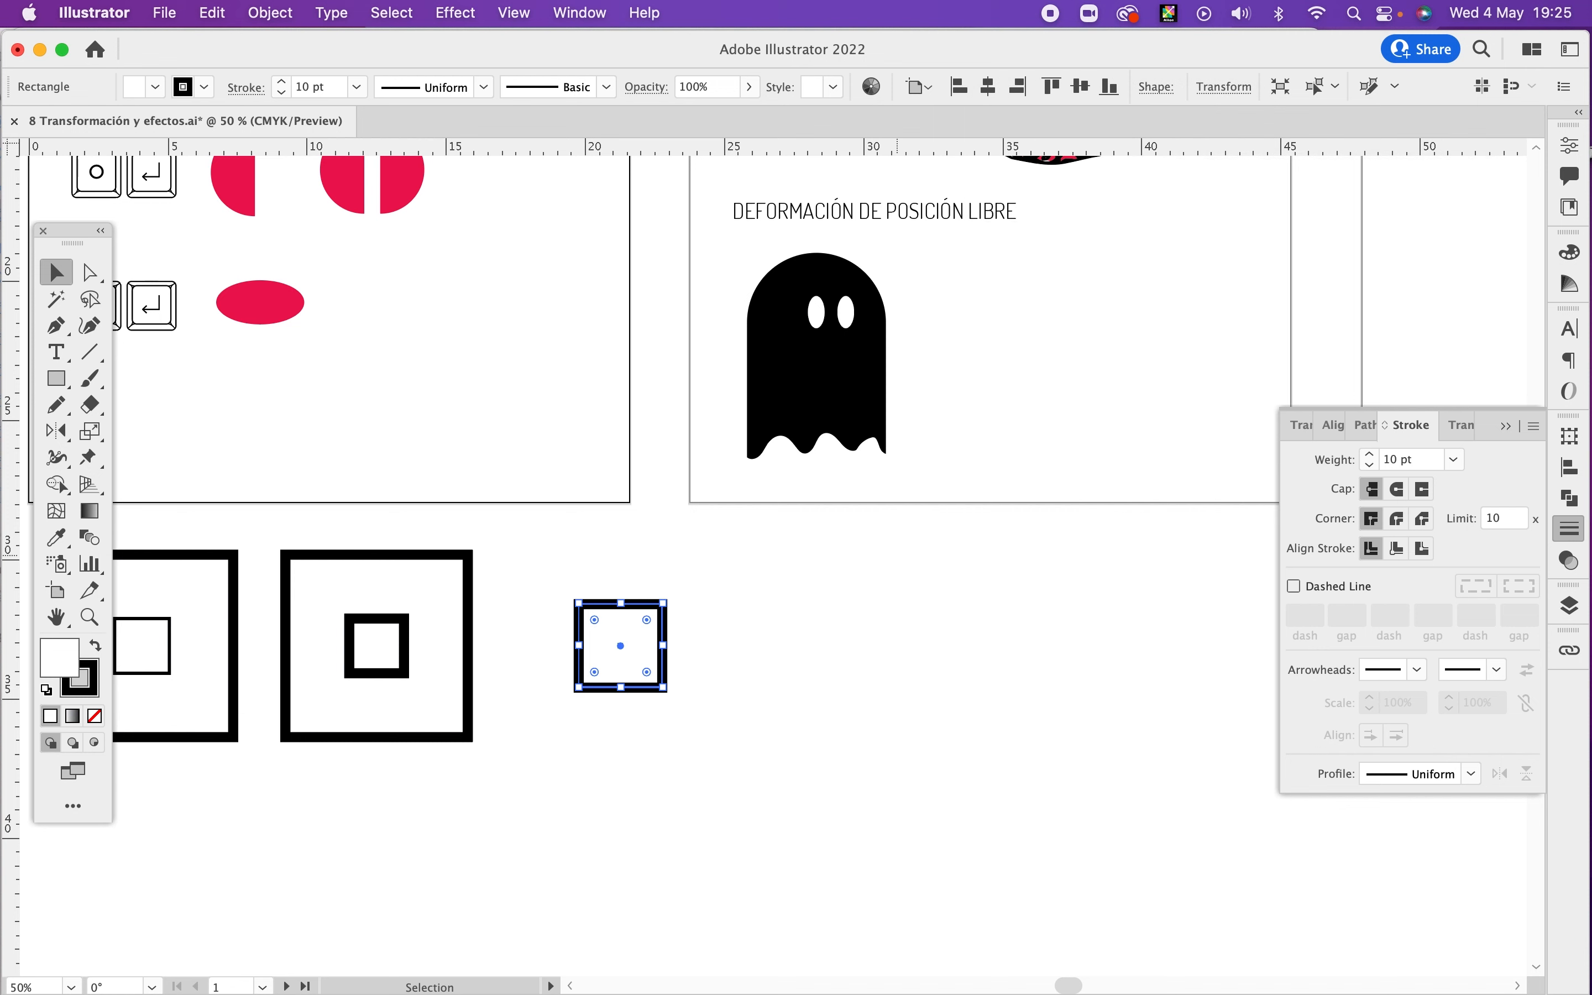
key("super+z")
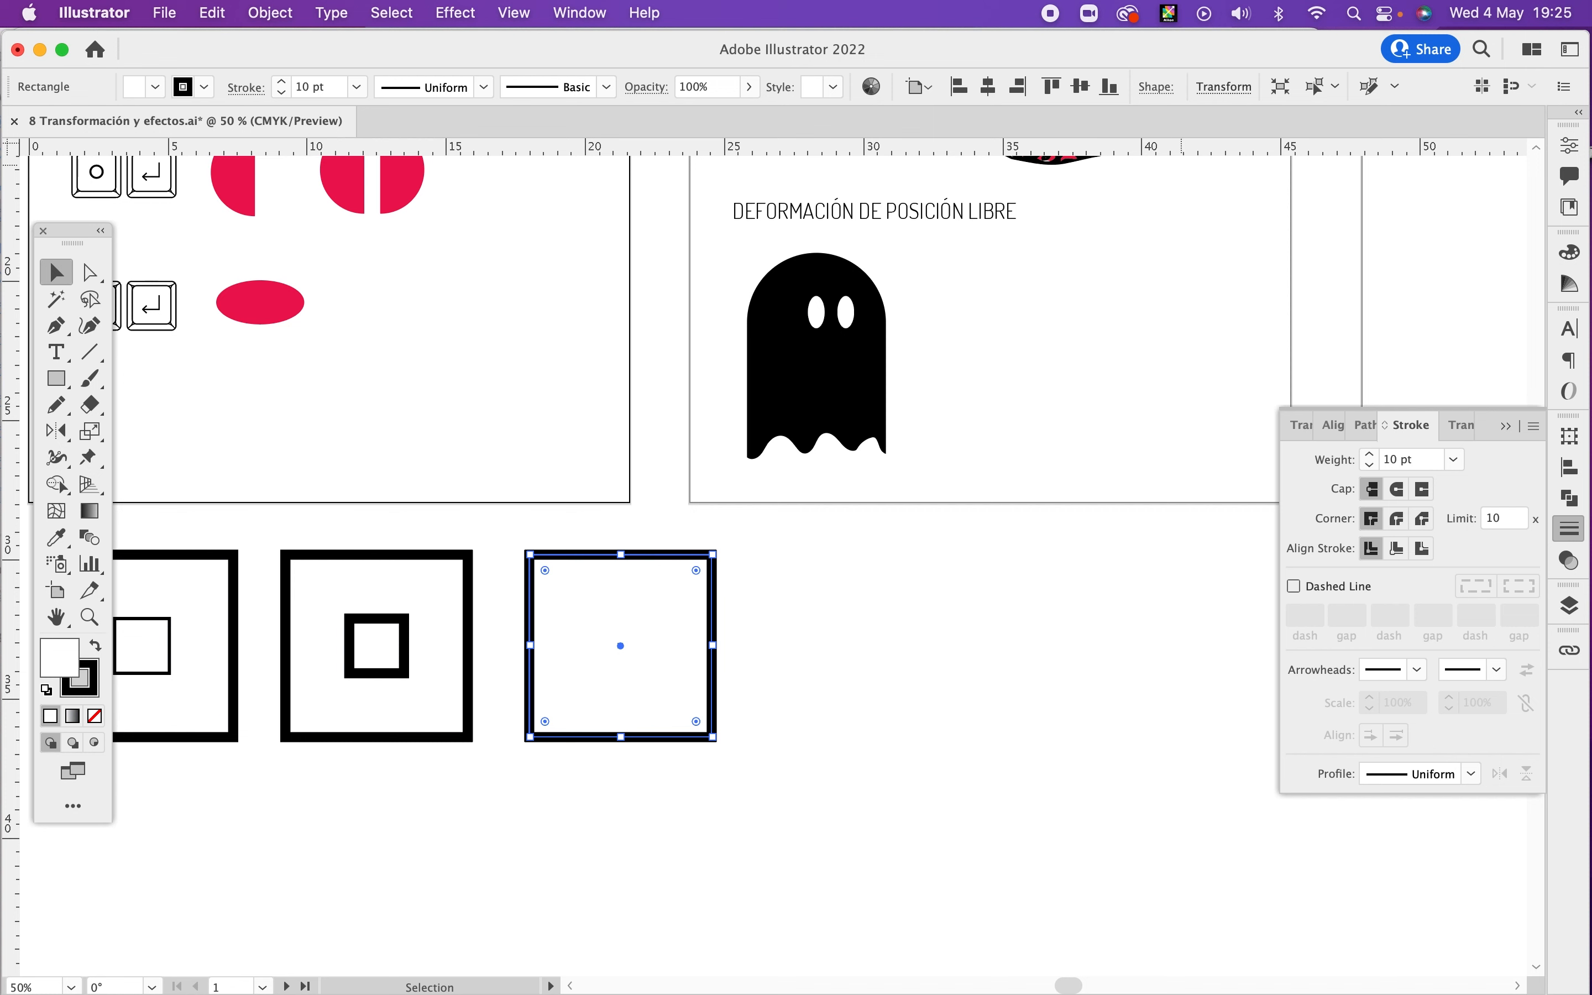
Step: Set only the third square's width to 3 cm, with width and height proportions unconstrained
left_click(1240, 89)
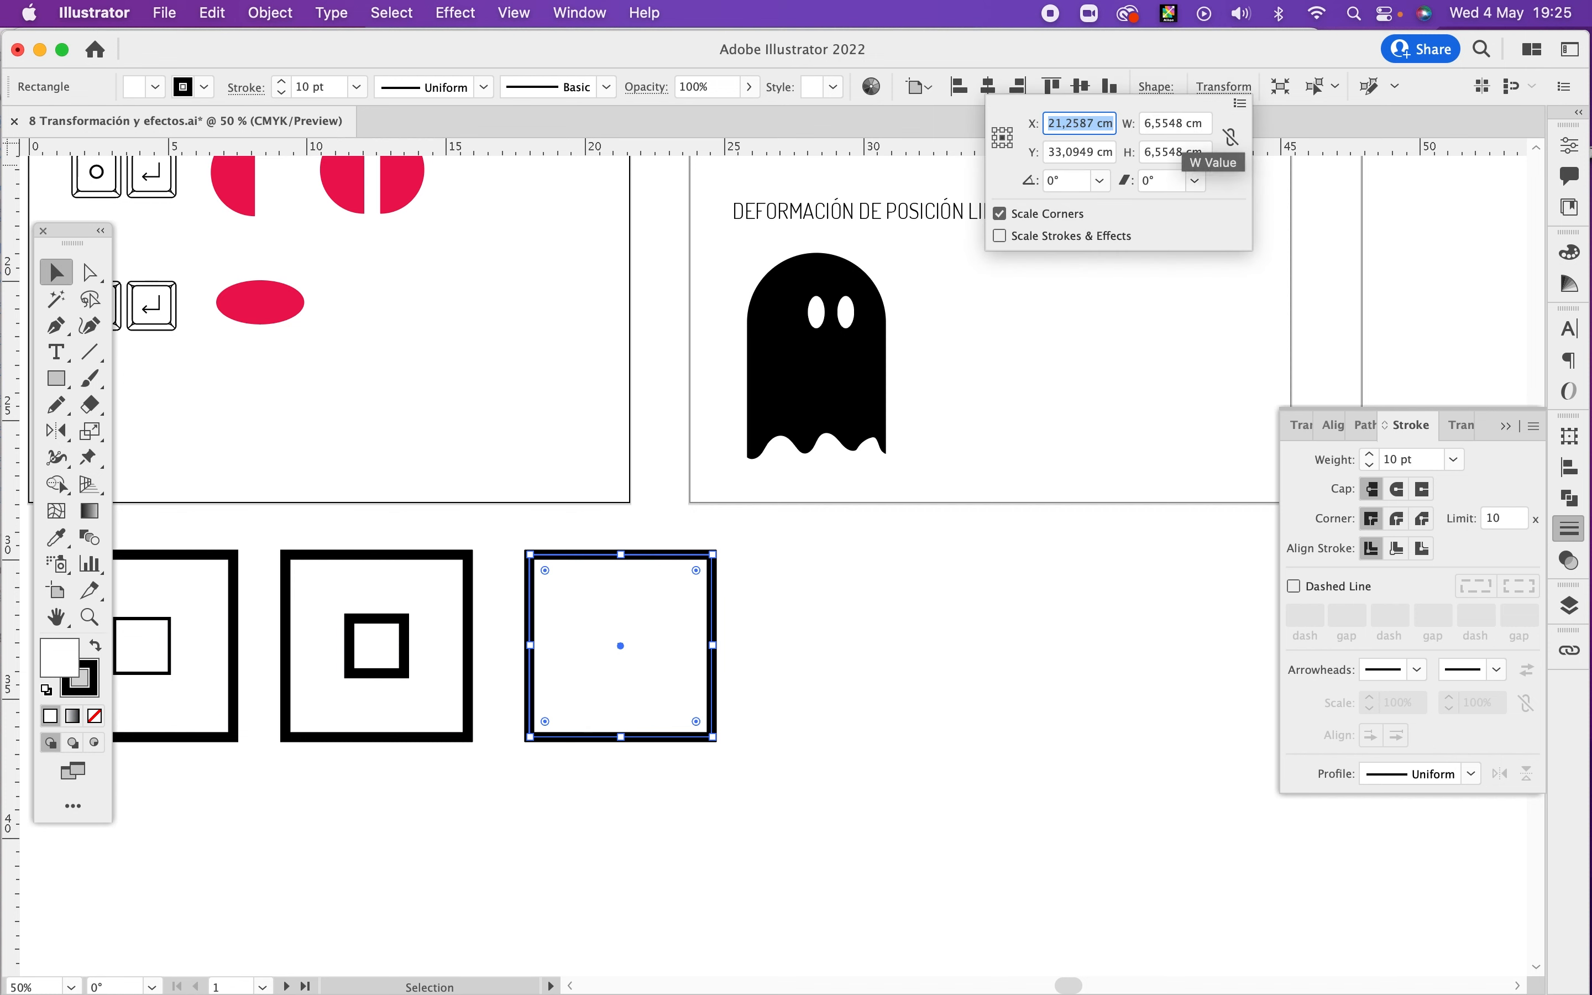
double_click(1172, 124)
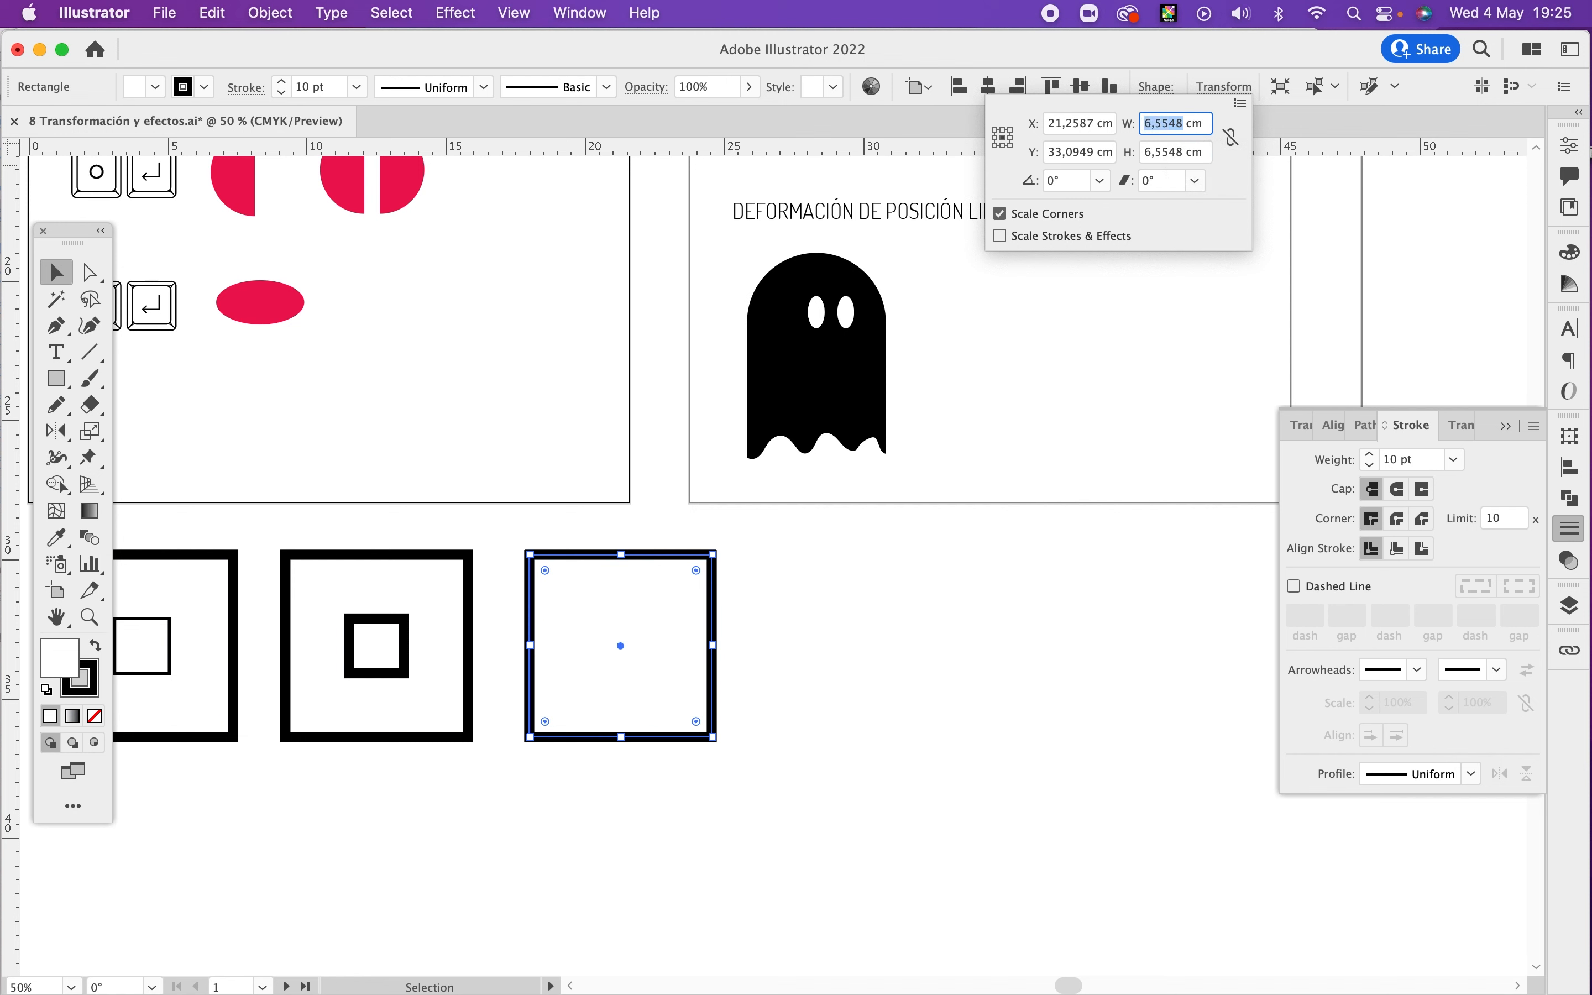
type("3")
key("Tab")
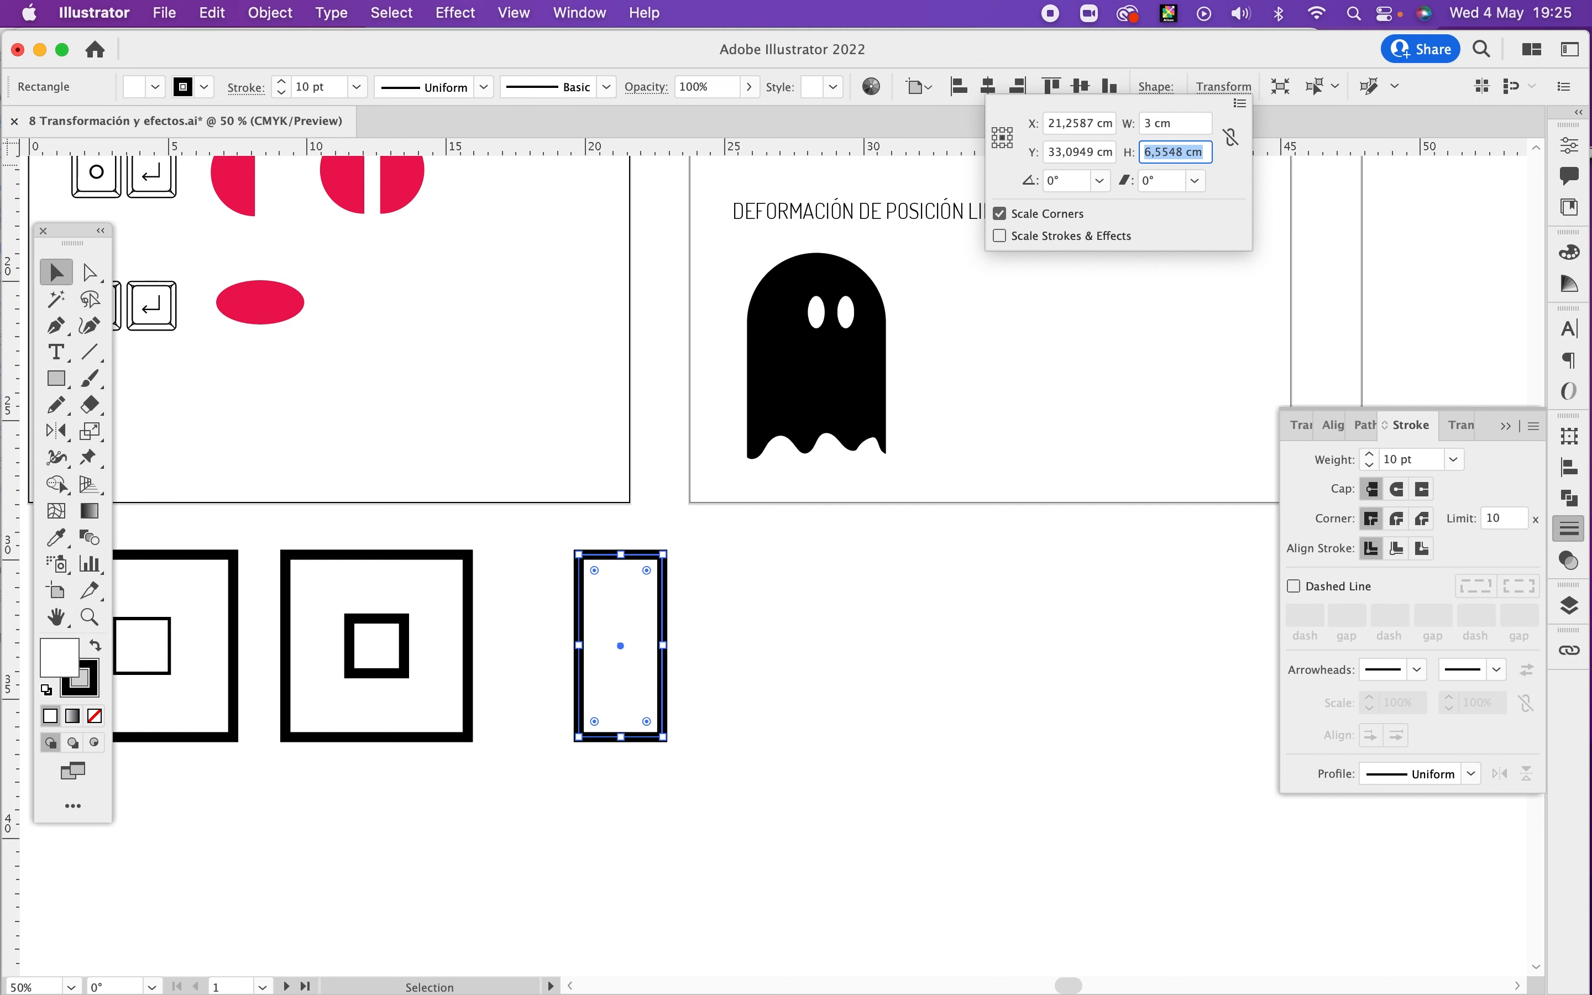
Step: Try different reference points for the narrow rectangle and set the reference point to its top-left corner
left_click(995, 129)
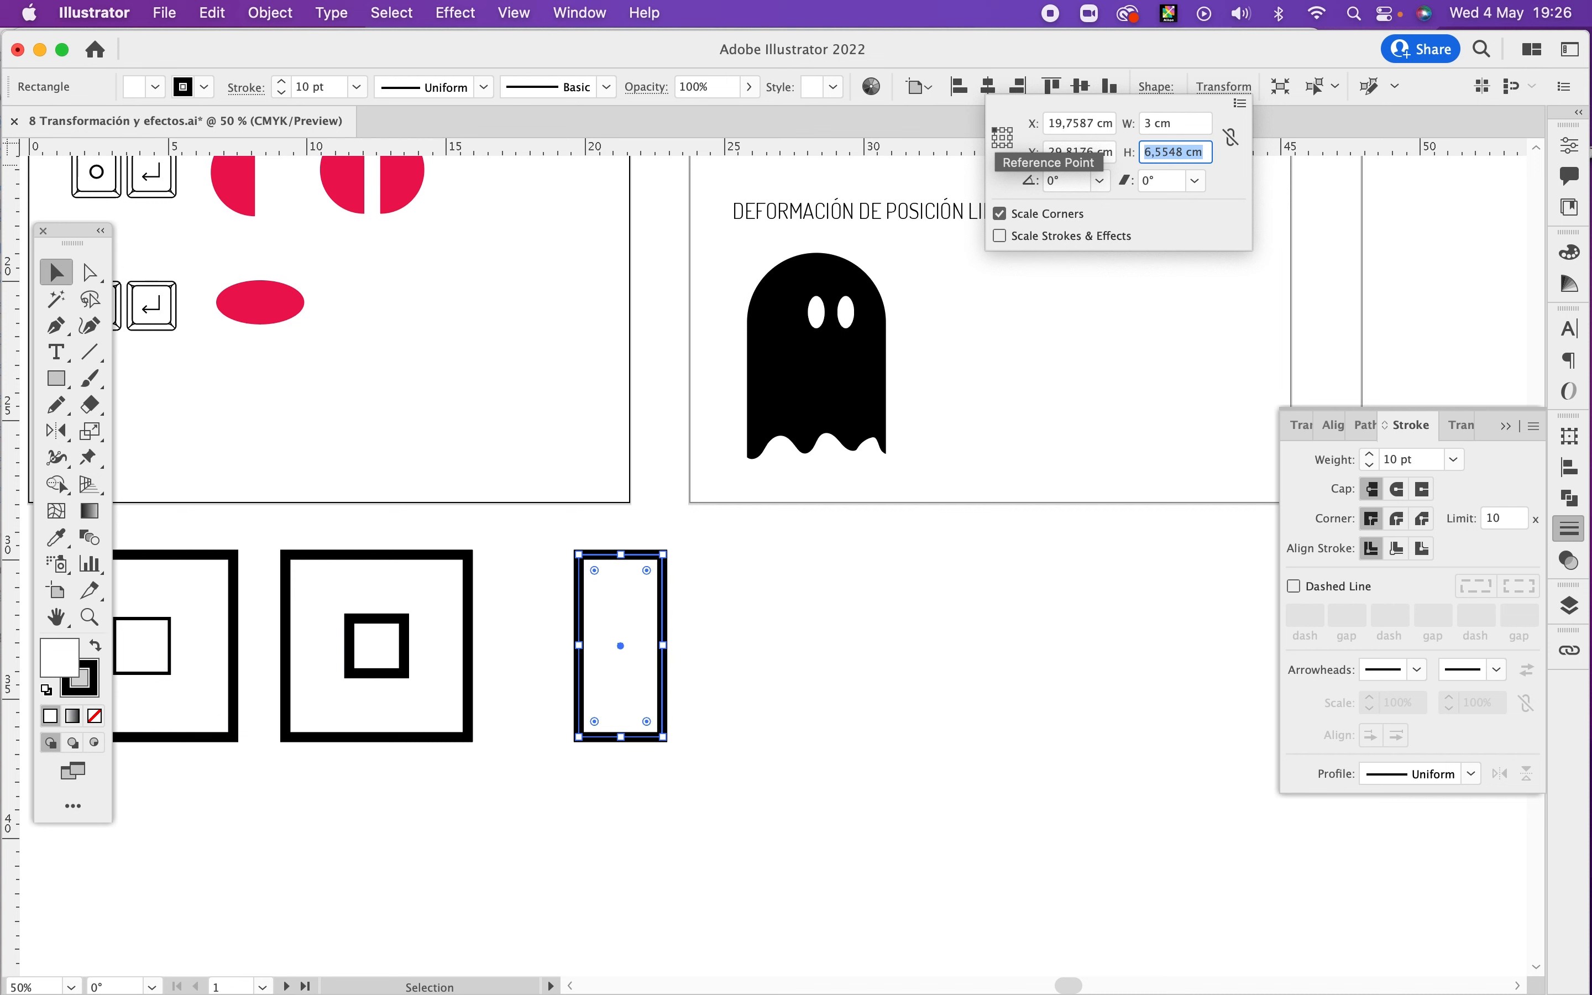
left_click(1165, 127)
left_click(1175, 152)
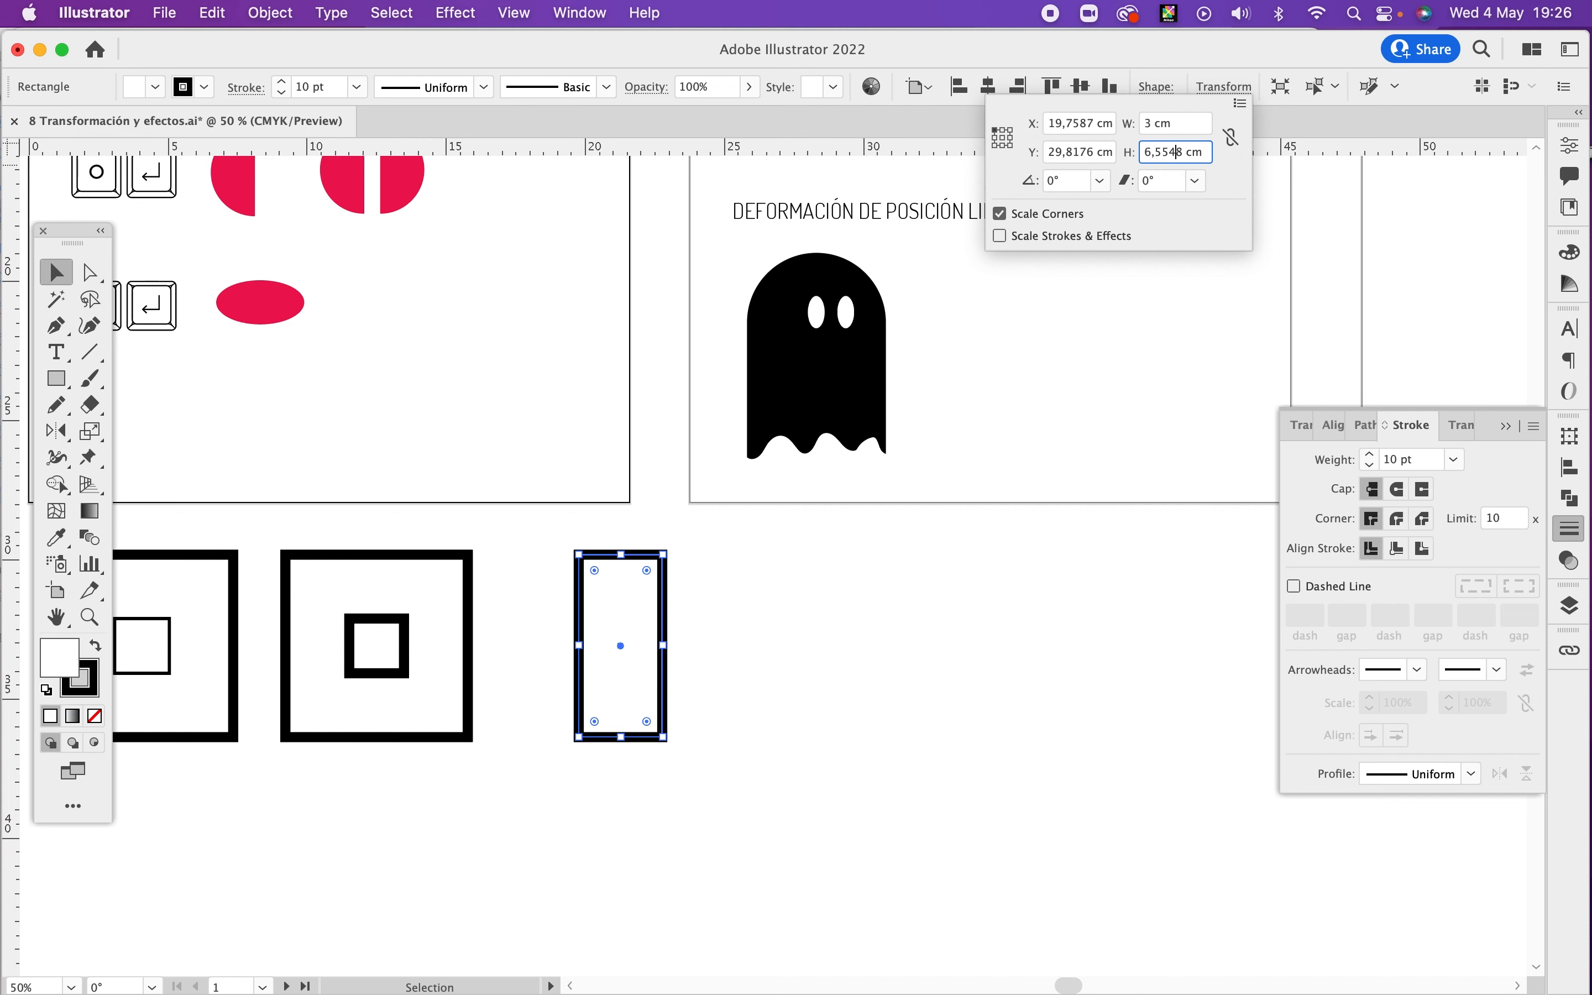
left_click(1009, 145)
left_click(995, 145)
left_click(995, 130)
key("Return")
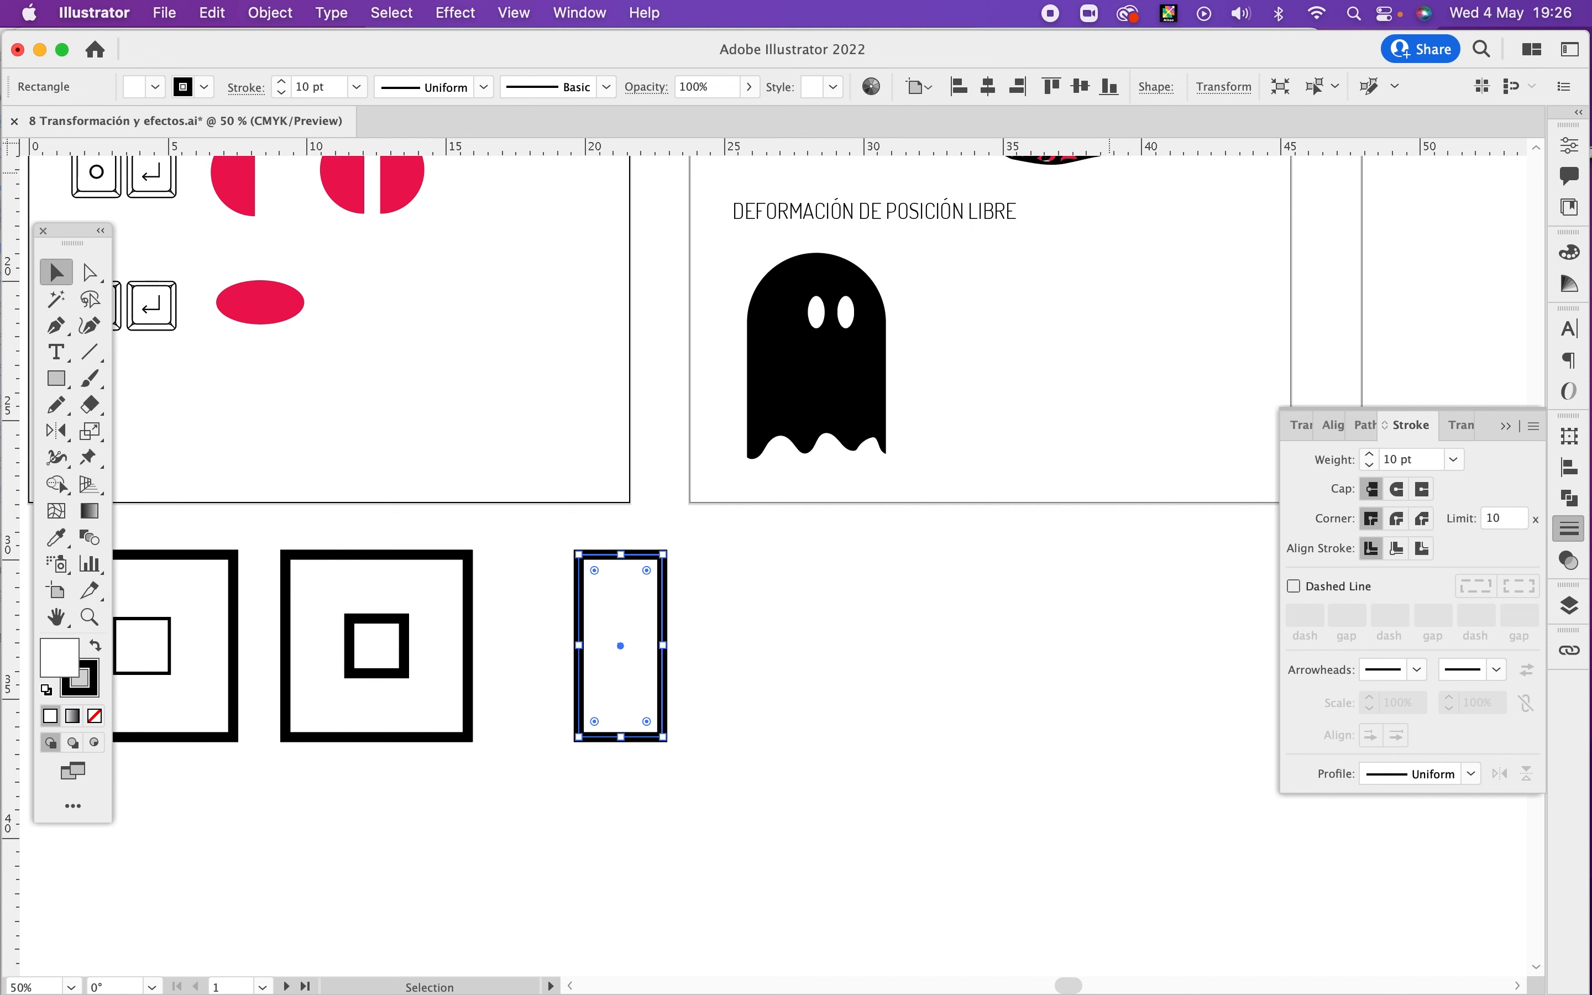
Step: Place a copy of the narrow rectangle to its right, level with the original
left_click_drag(864, 598, 879, 584)
left_click(644, 604)
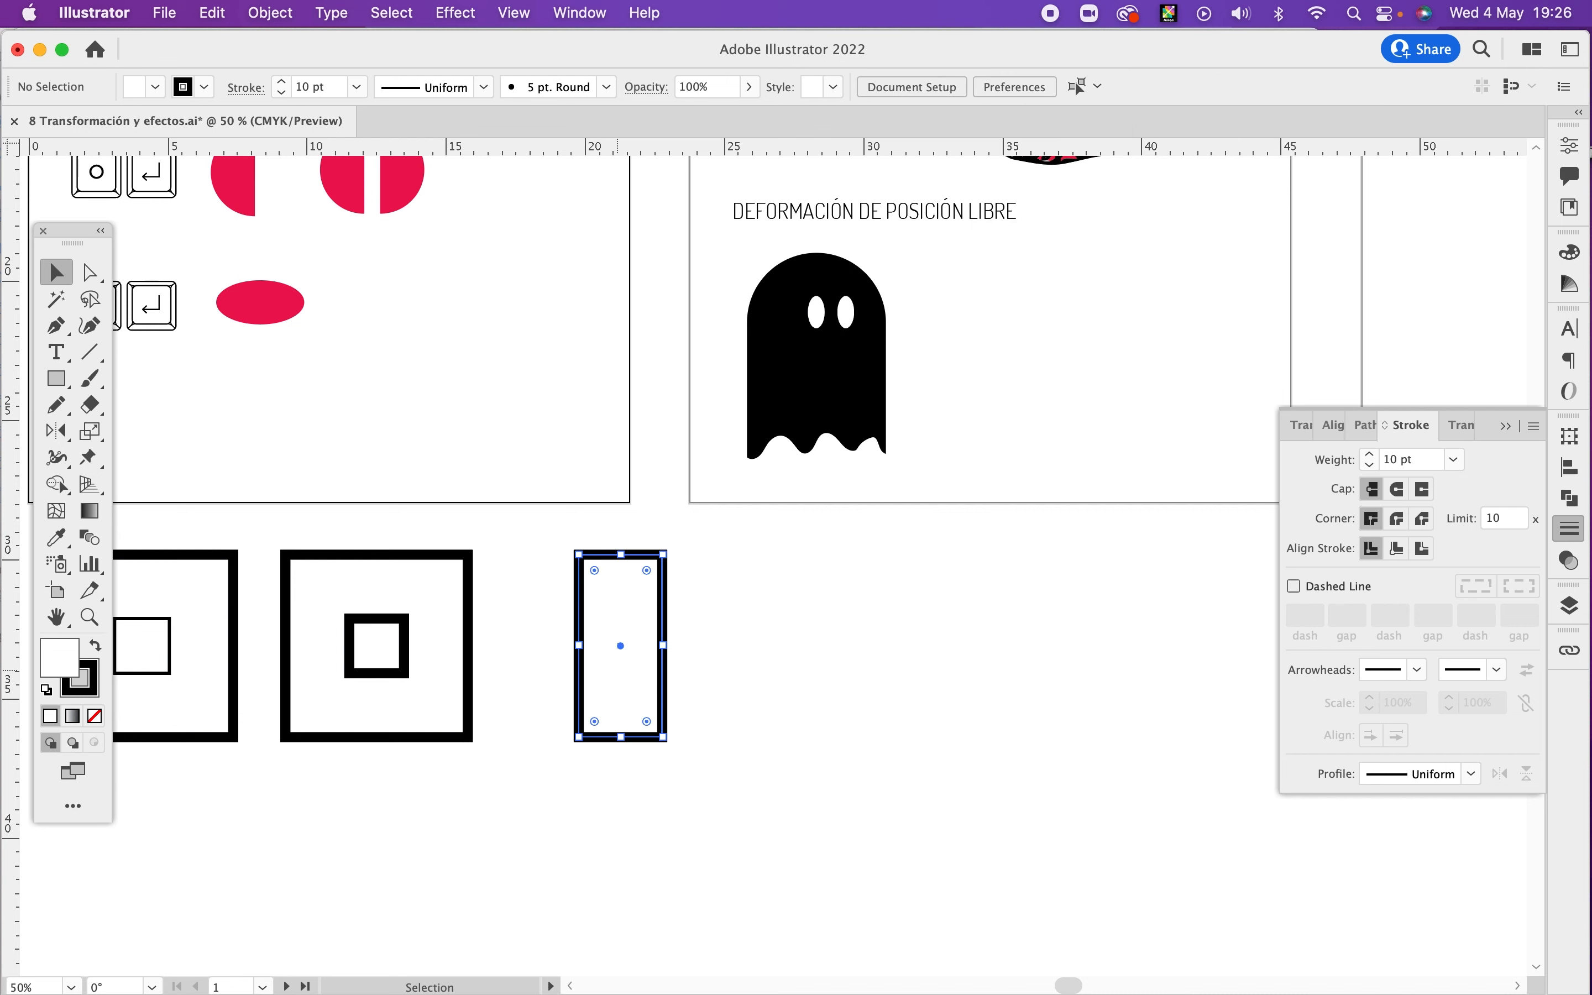
left_click_drag(644, 604, 799, 604)
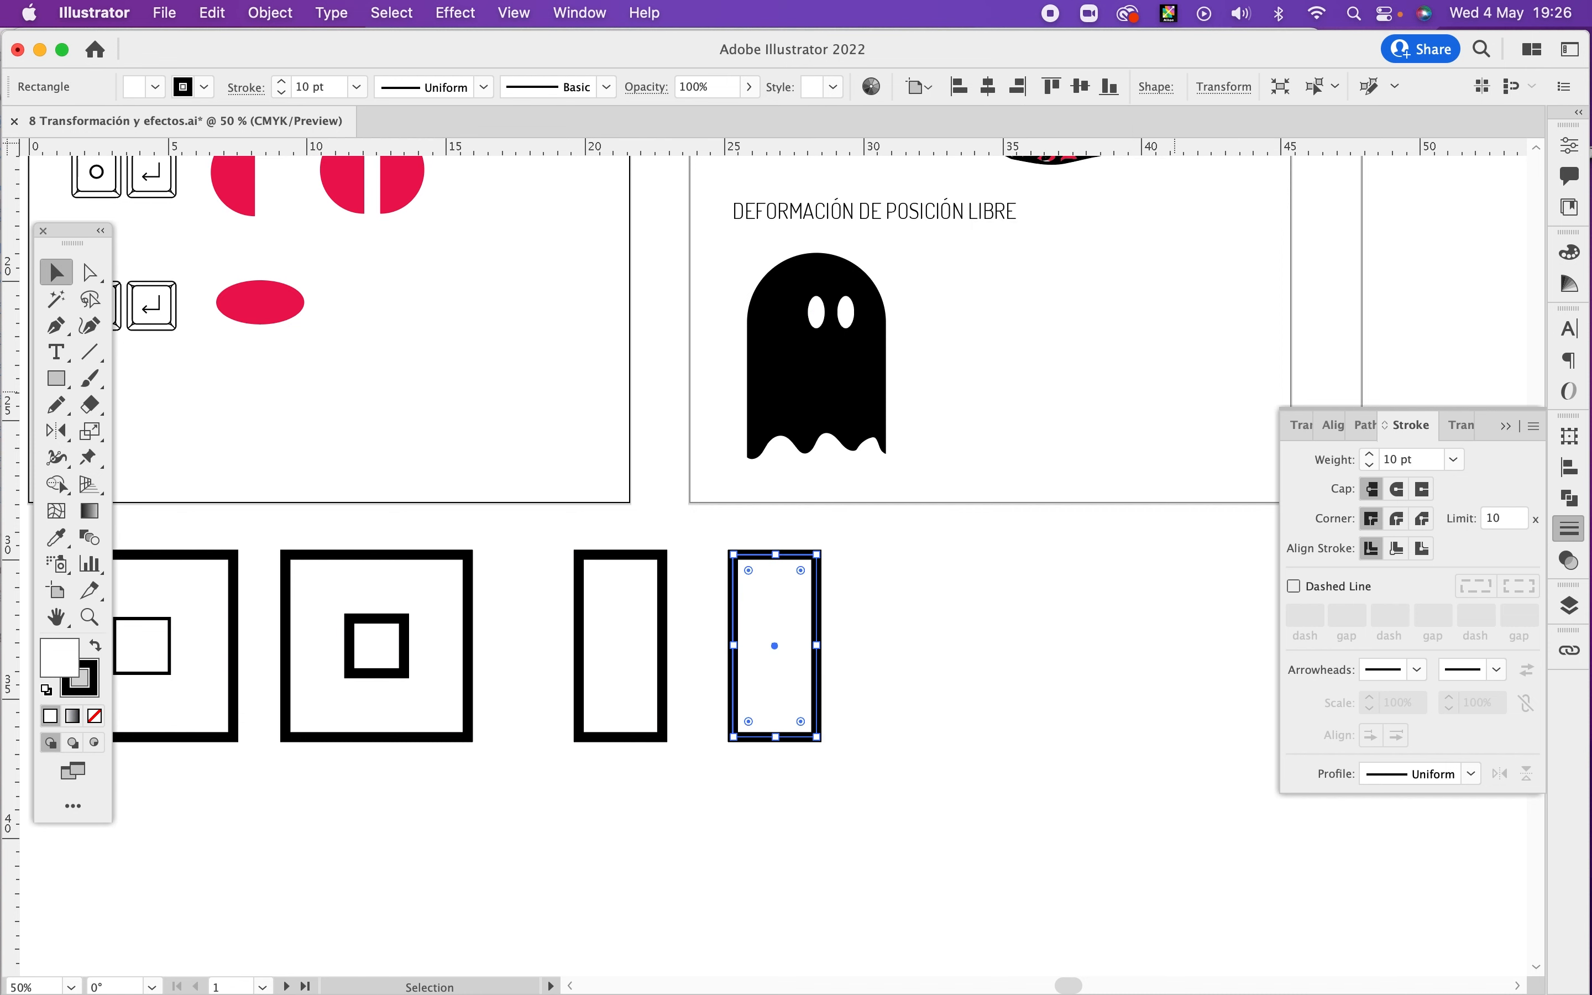
Step: Rotate the copied rectangle by 90° around its center reference point
left_click(1224, 87)
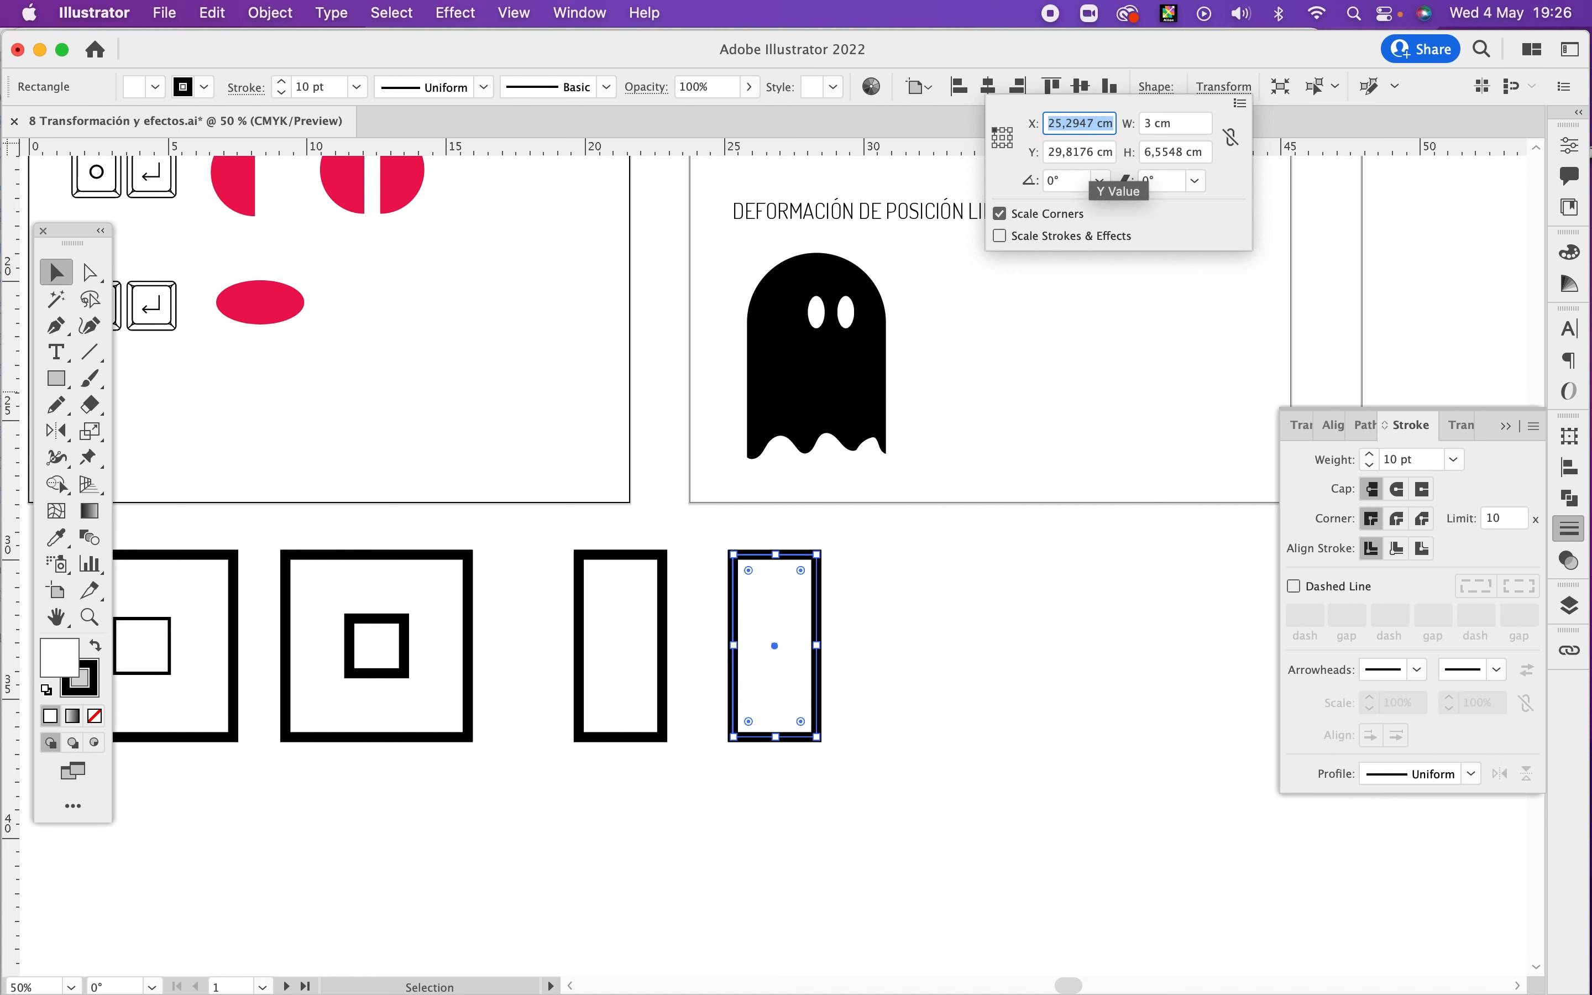
left_click(1065, 180)
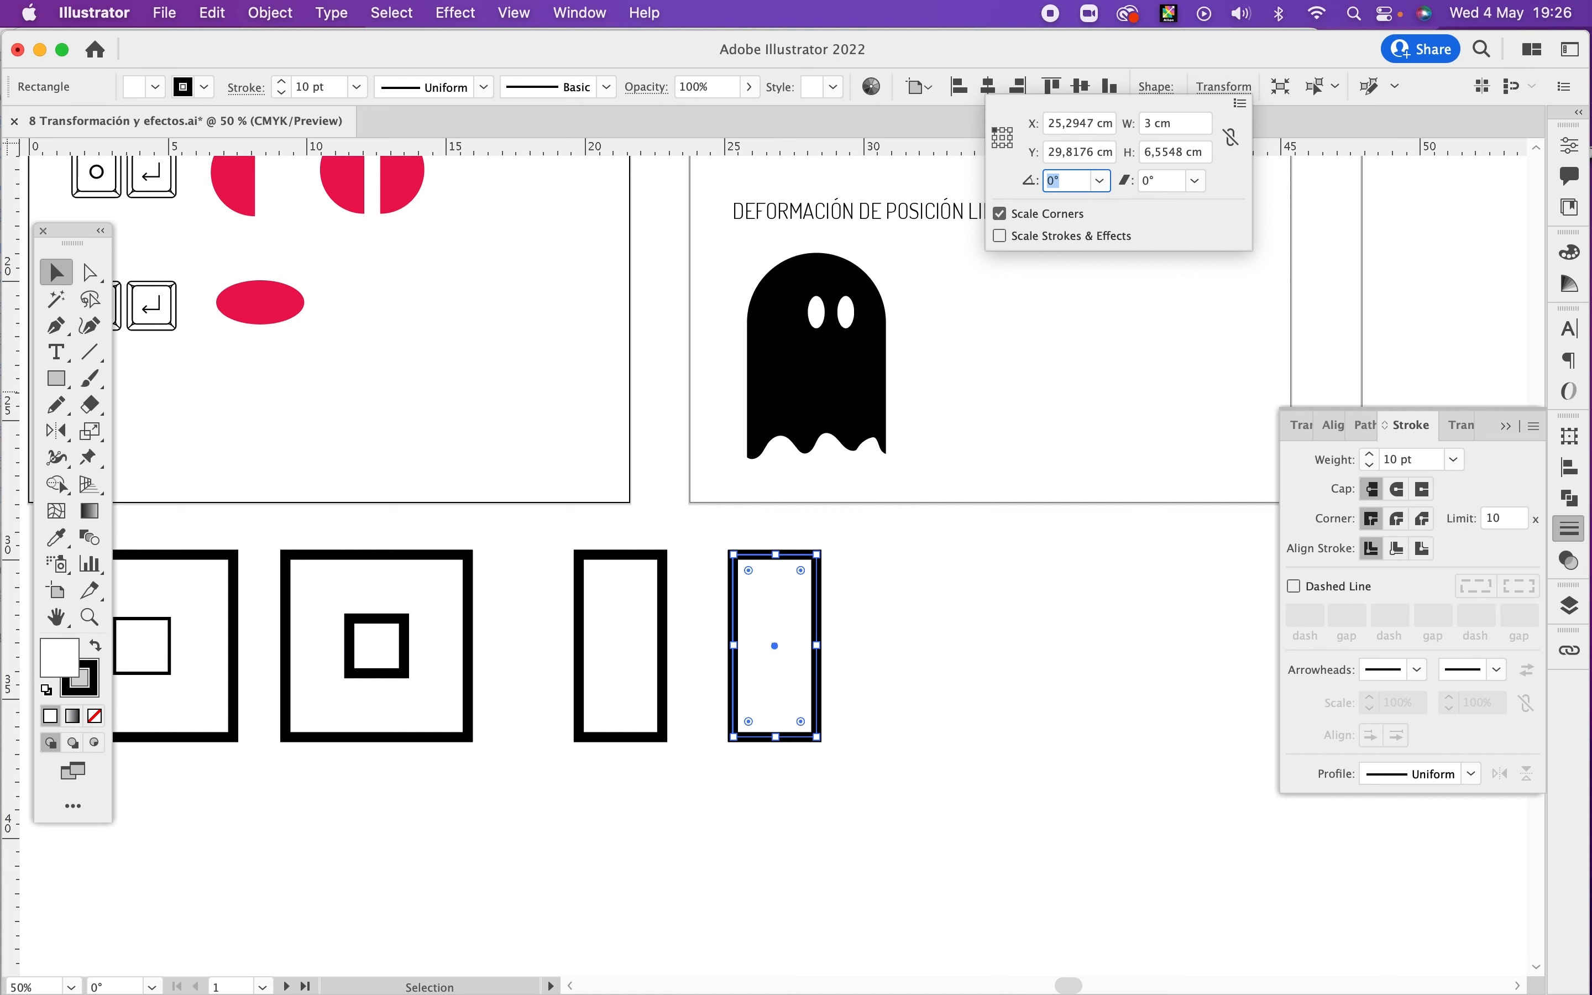
left_click(1002, 138)
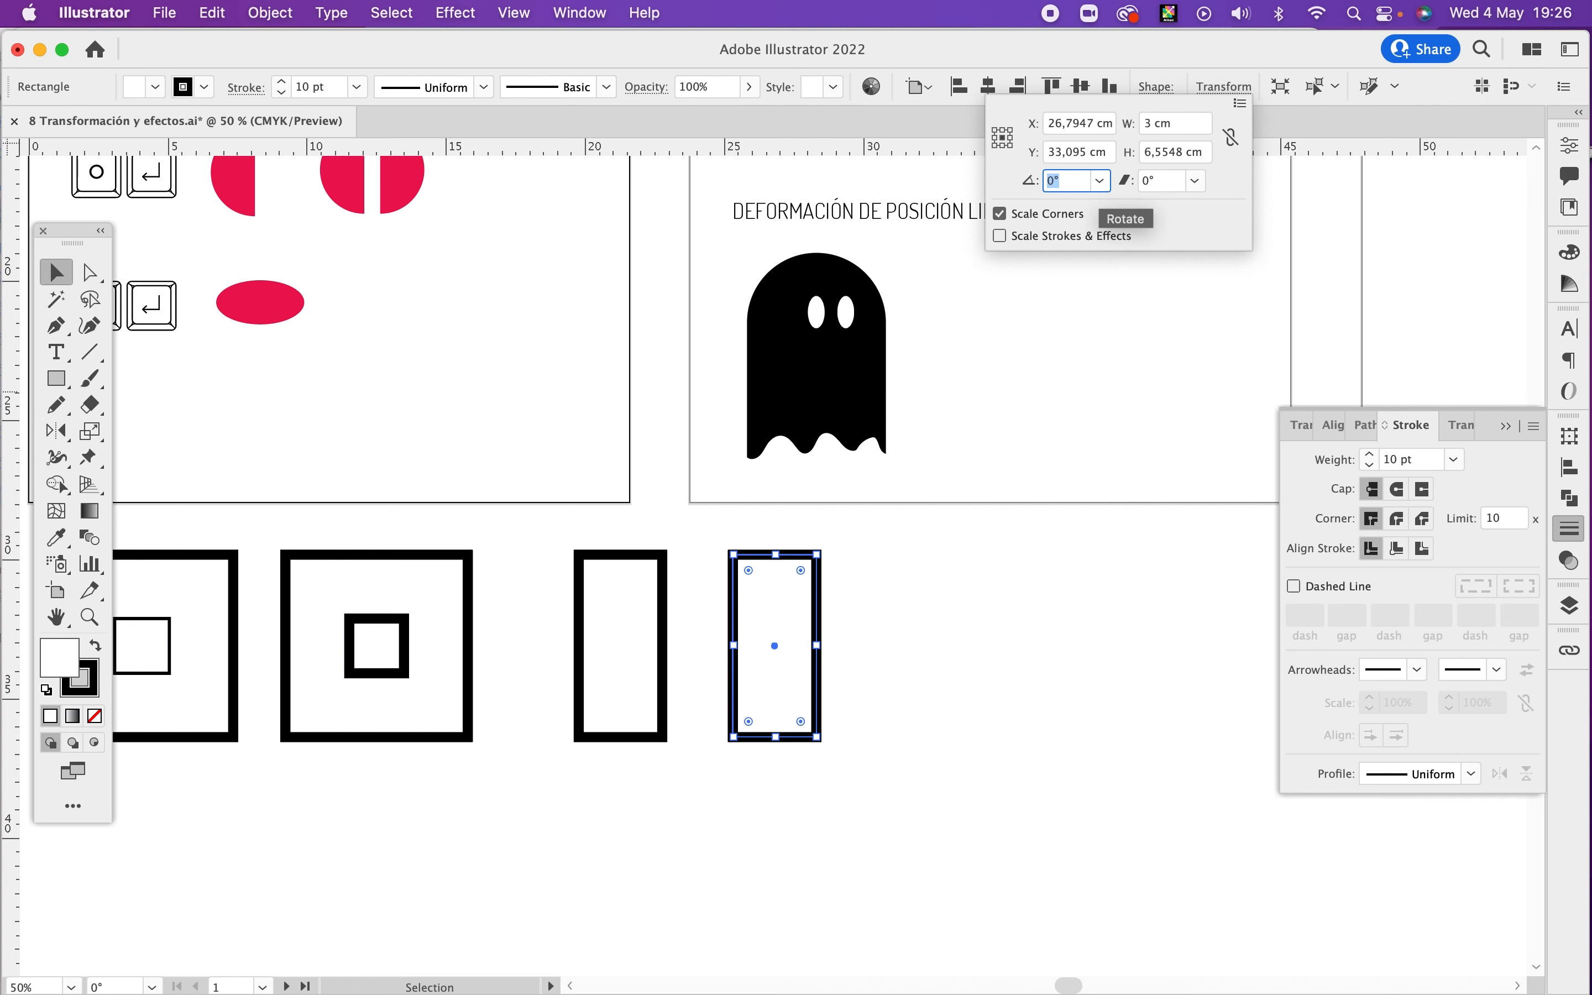
type("90")
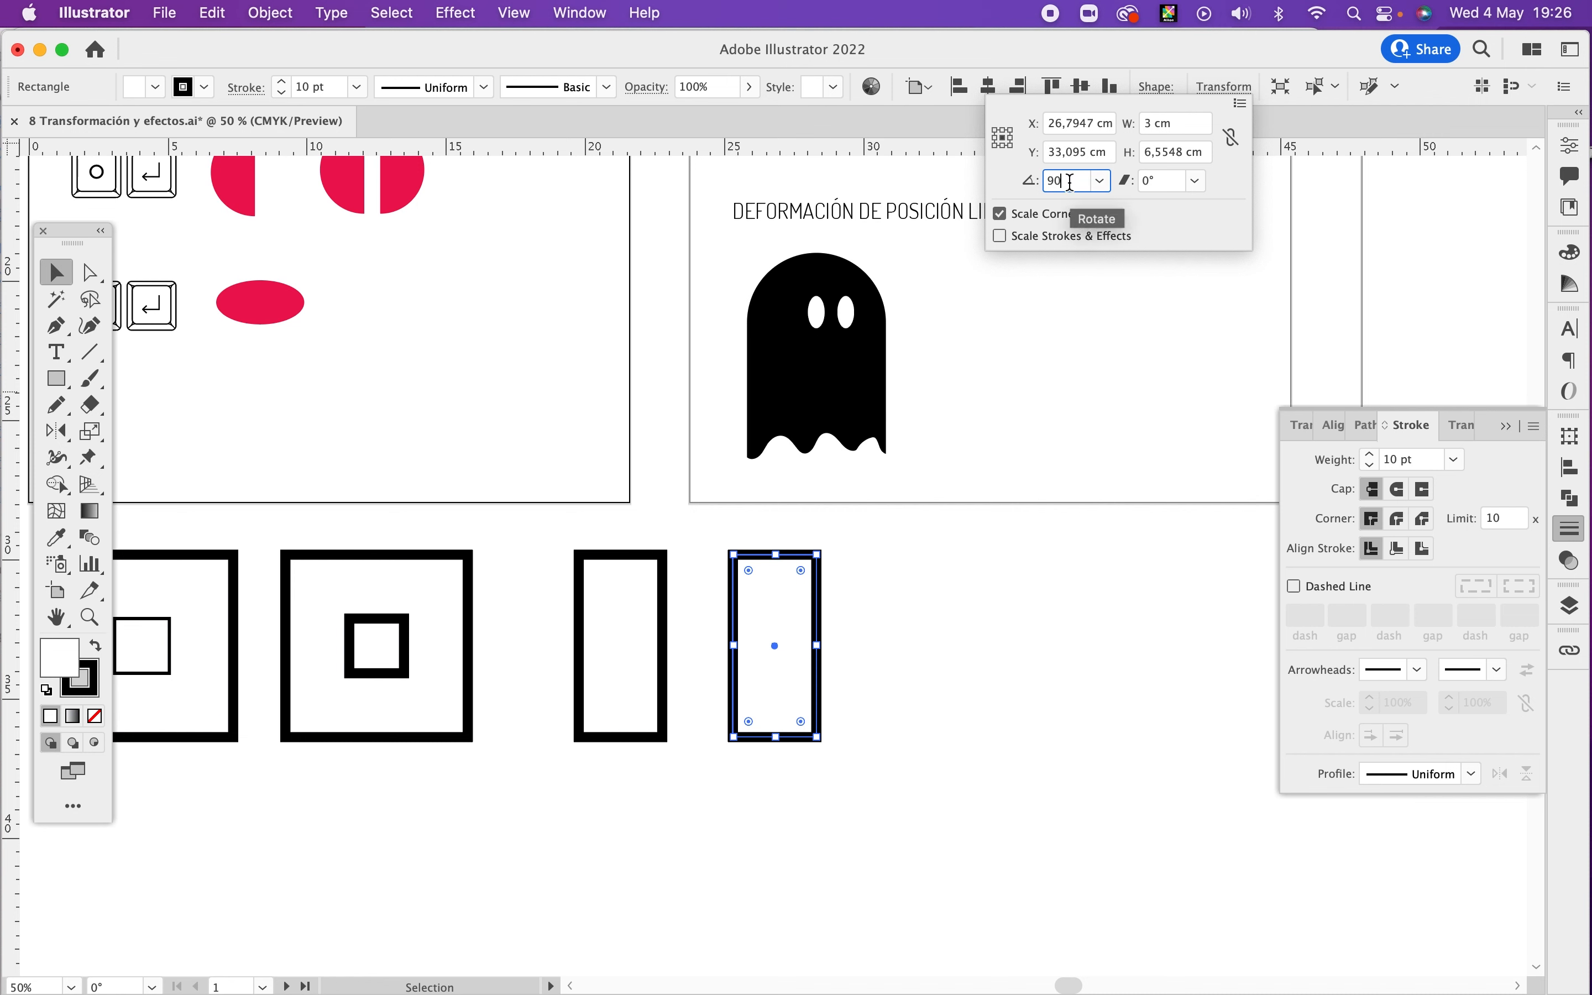
key("Return")
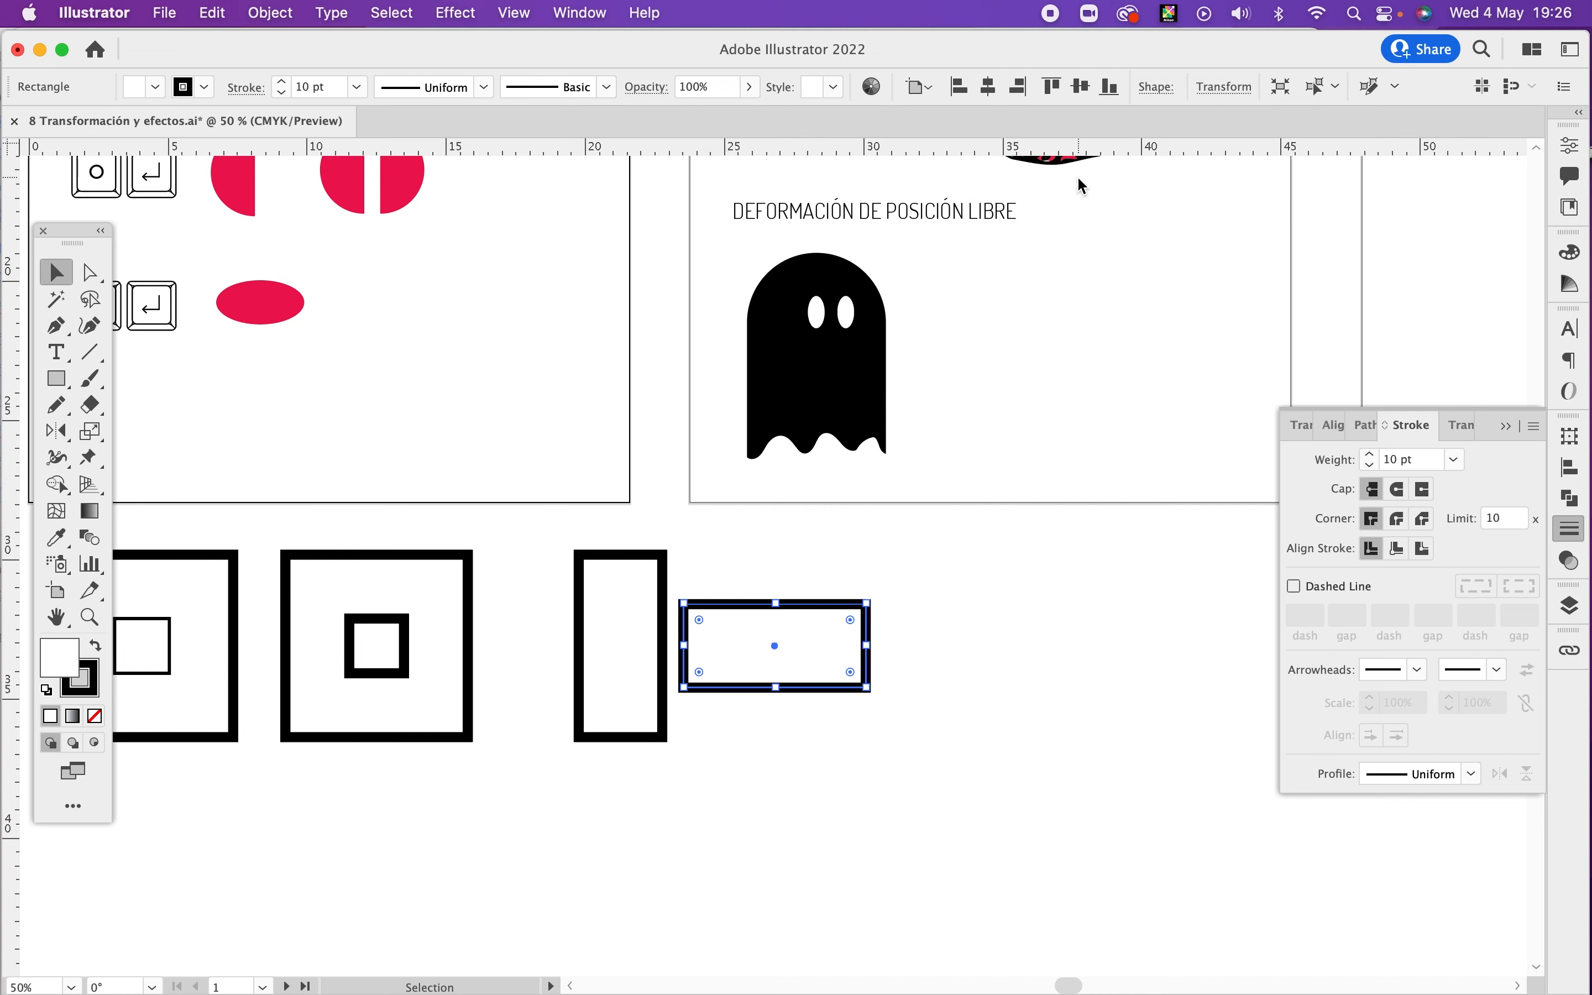
Step: Place another copy of the narrow rectangle farther right and rotate it 90° around its top-left reference point
left_click(932, 567)
left_click_drag(645, 559, 998, 558)
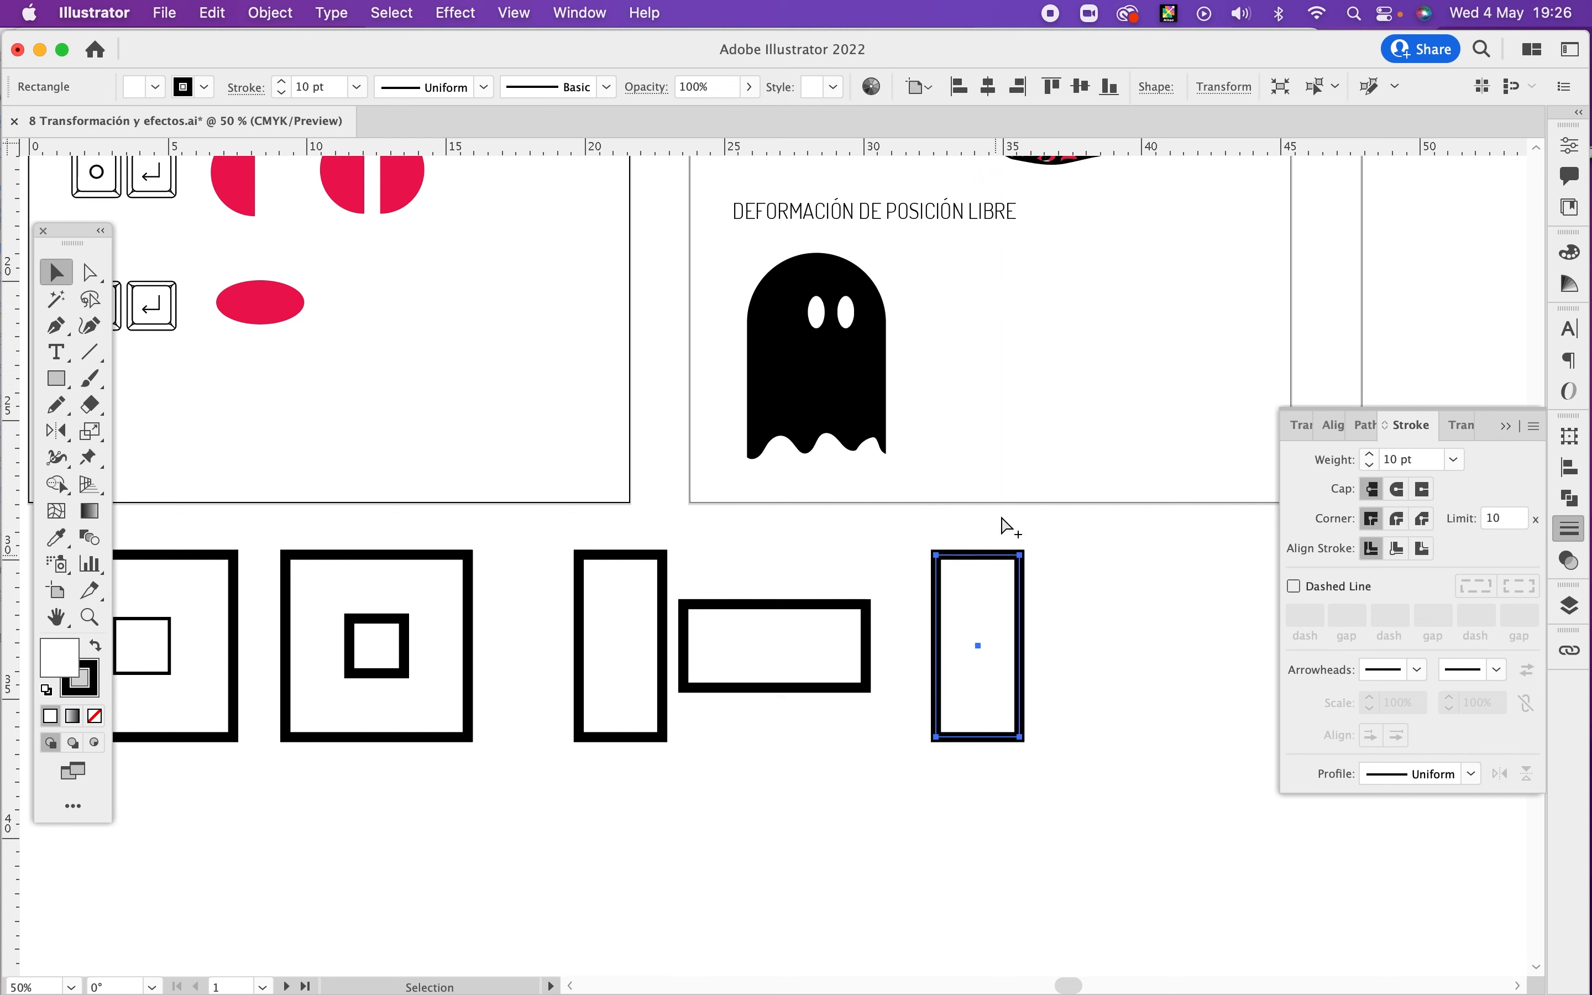
left_click(1226, 93)
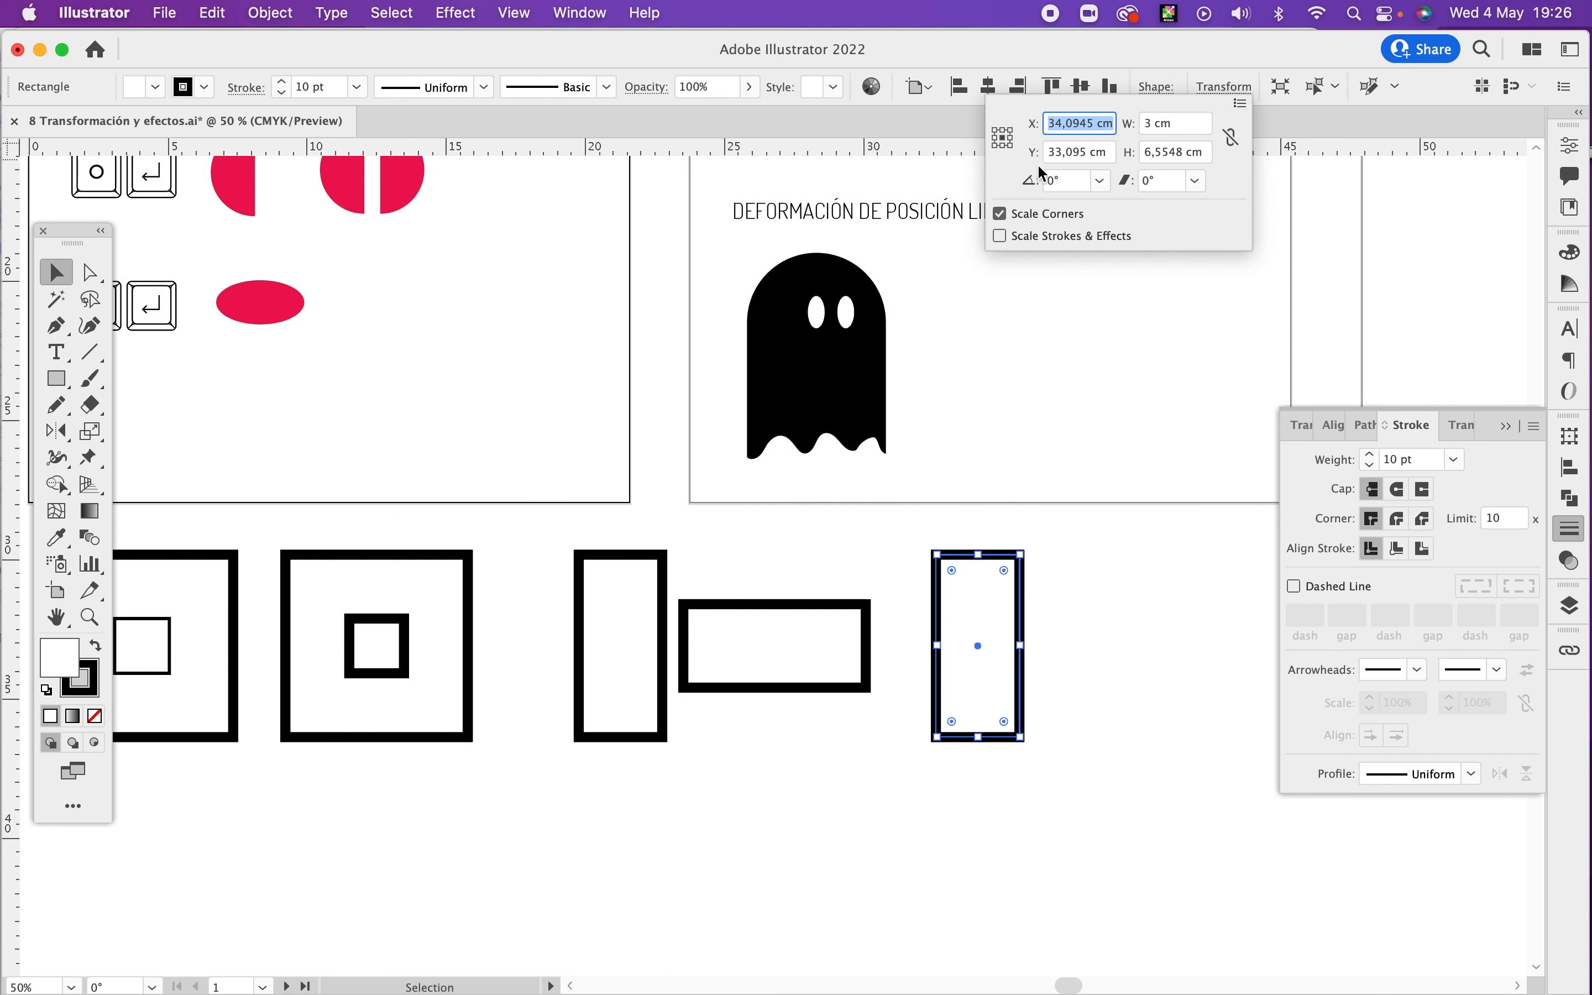
left_click(995, 130)
left_click(1057, 184)
key("Return")
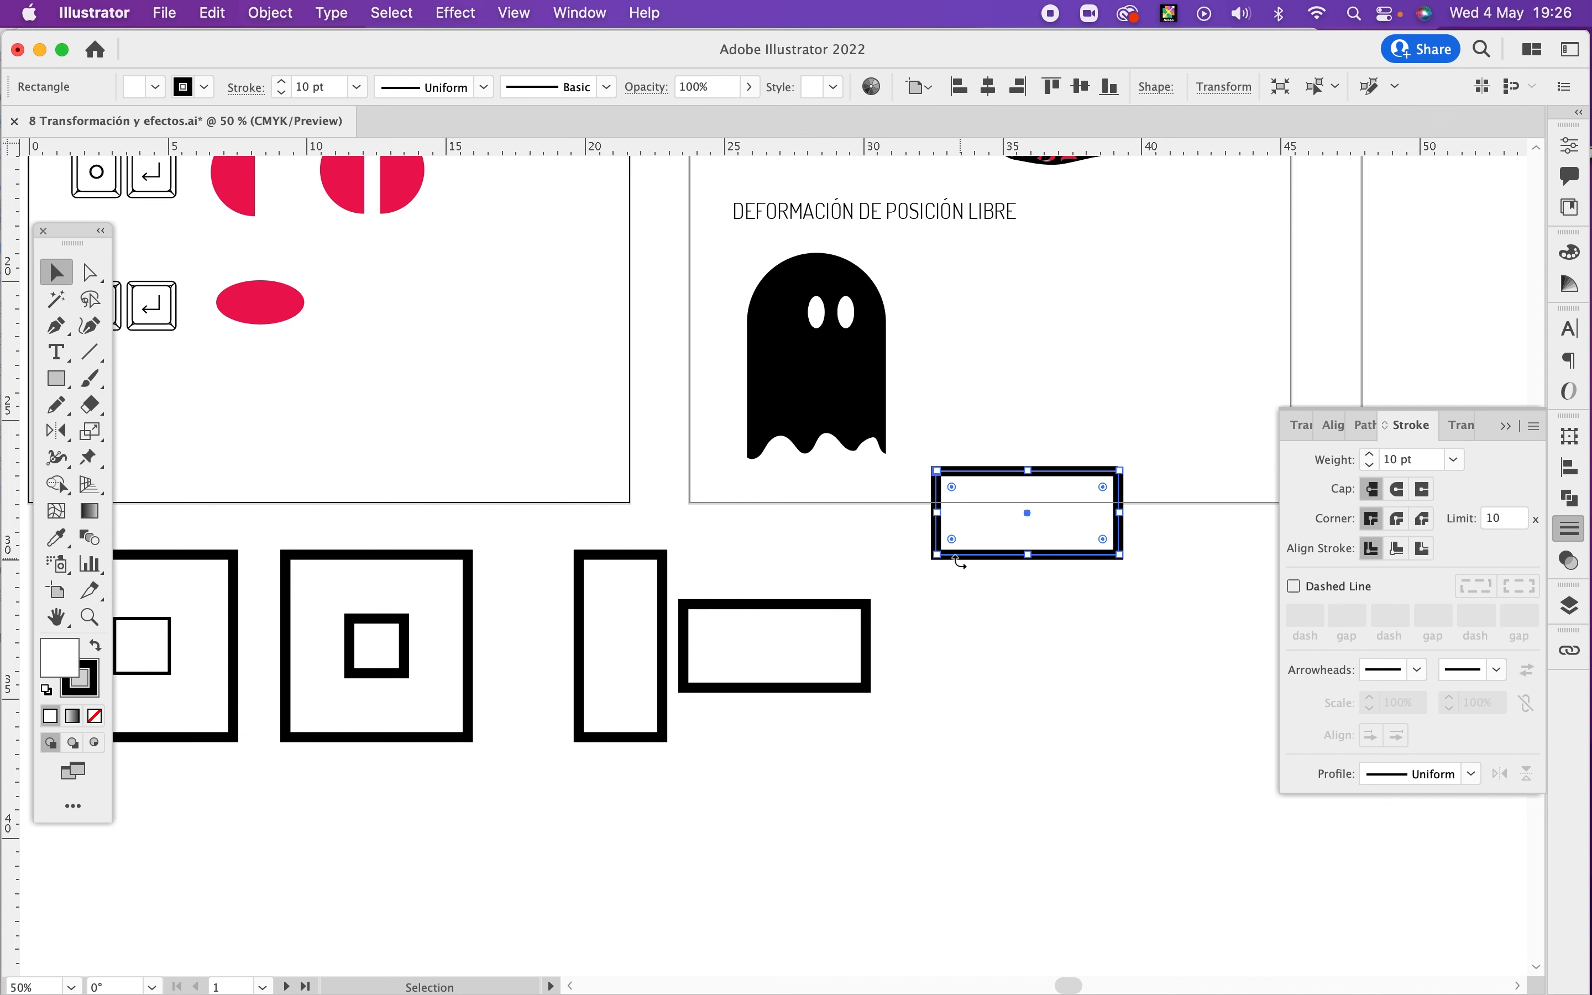
Step: Draw a small outlined circle at the first rotated rectangle's center and place a copy on the second one's bottom-left pivot corner
key("l")
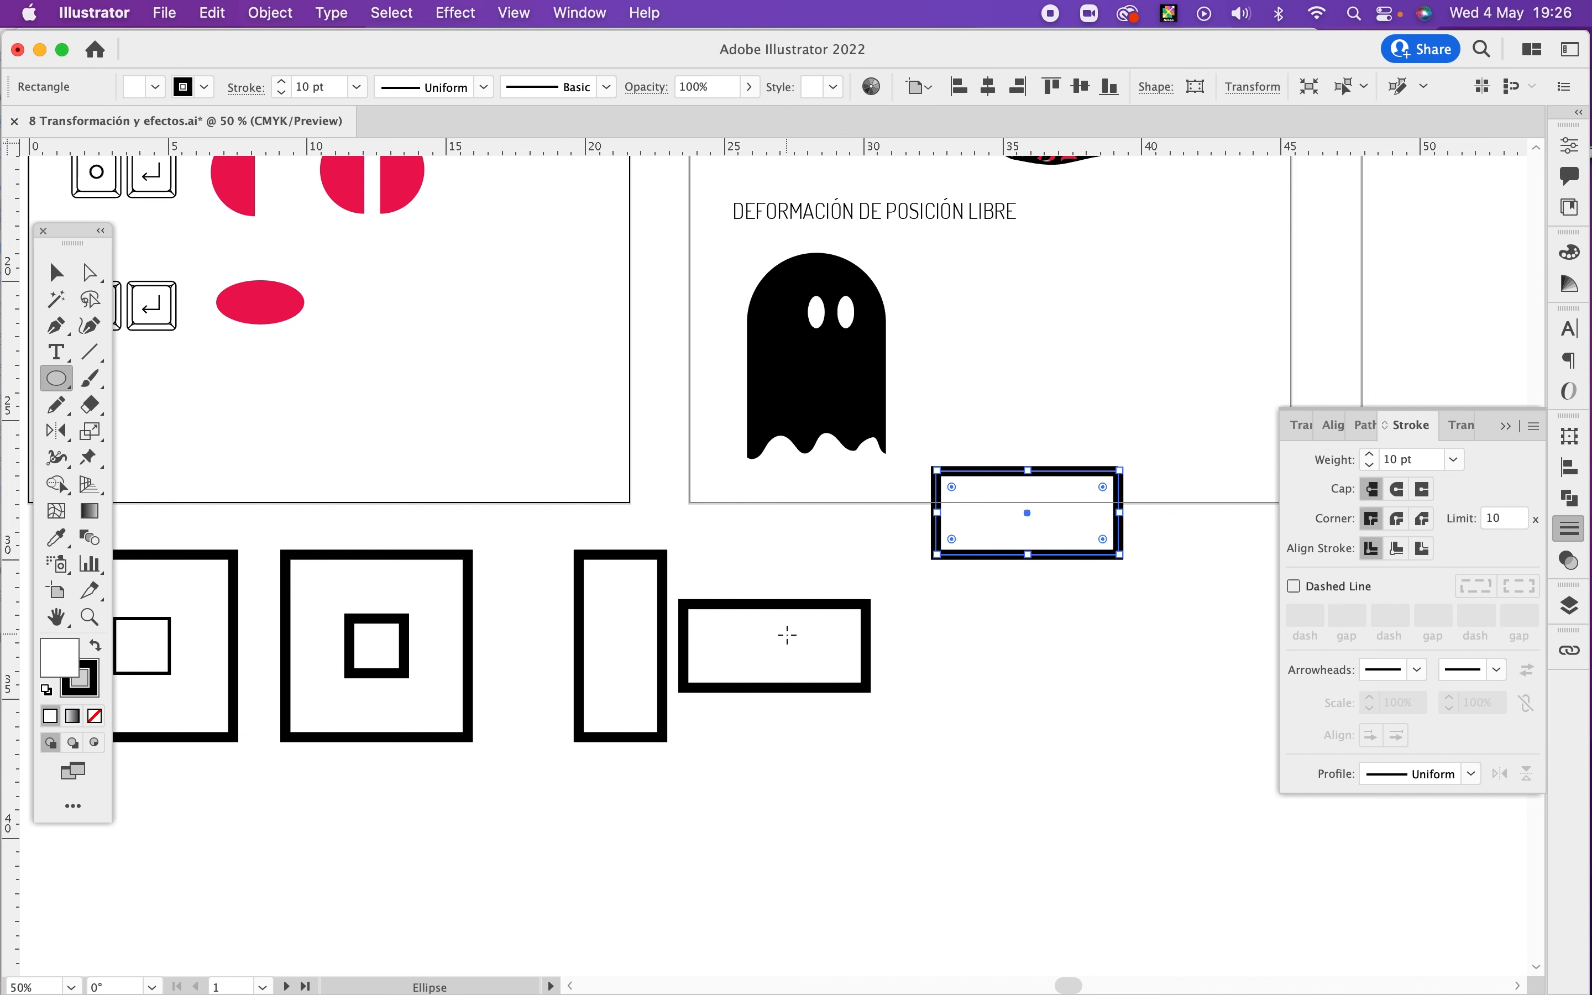
left_click_drag(771, 643, 758, 660)
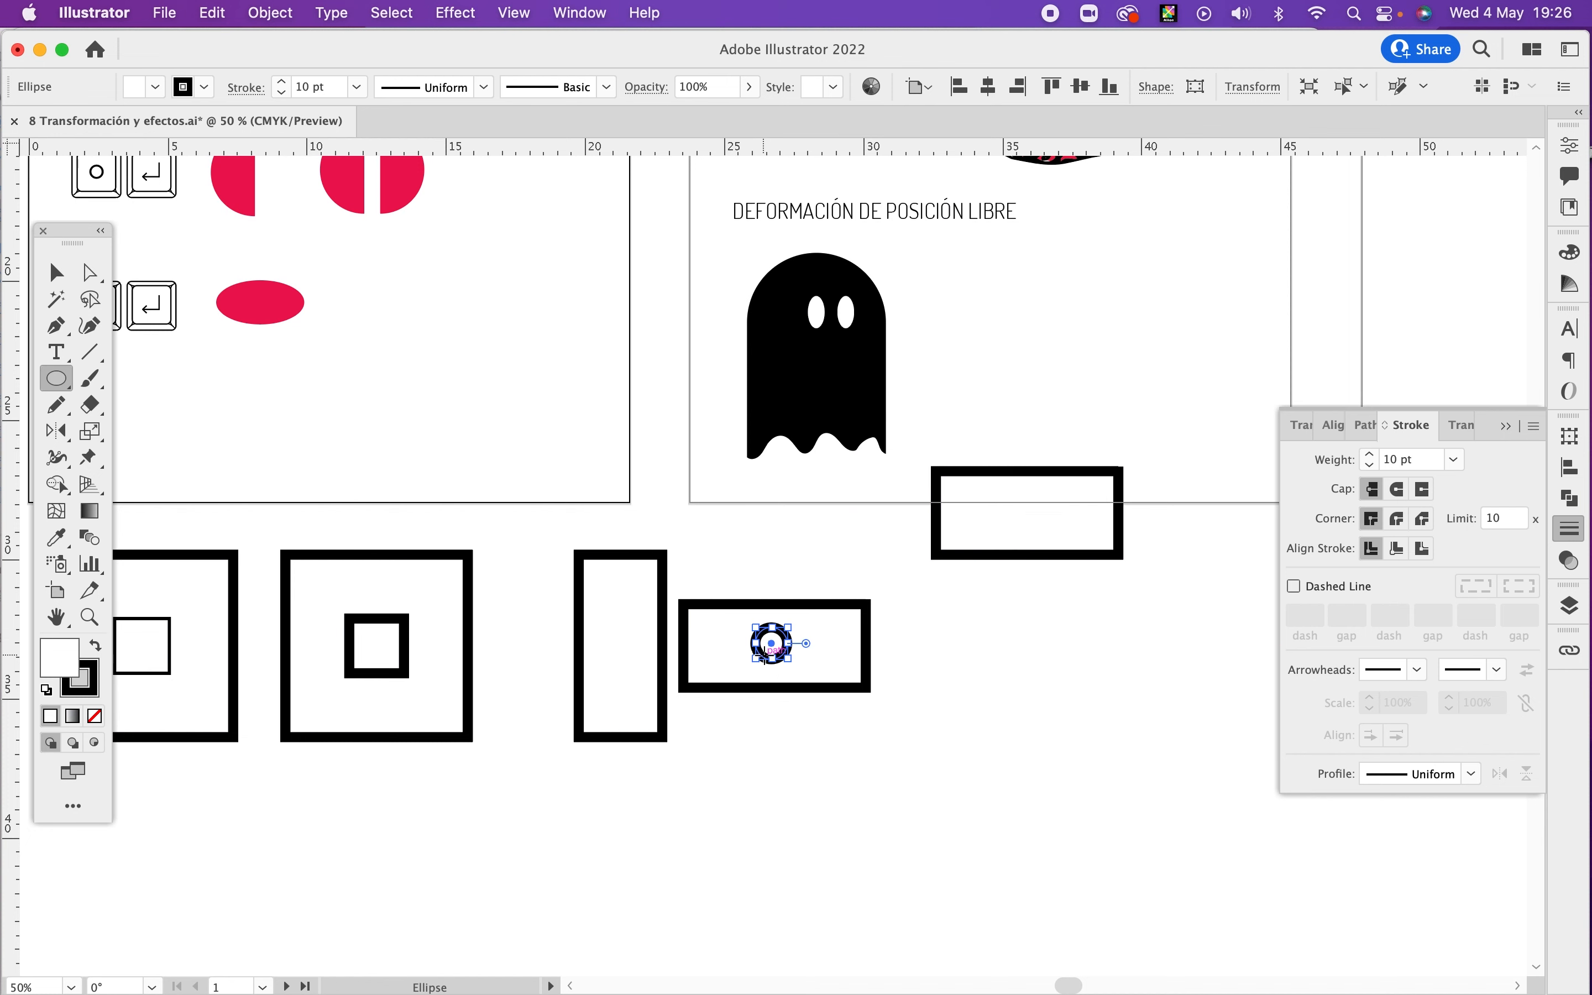
key("v")
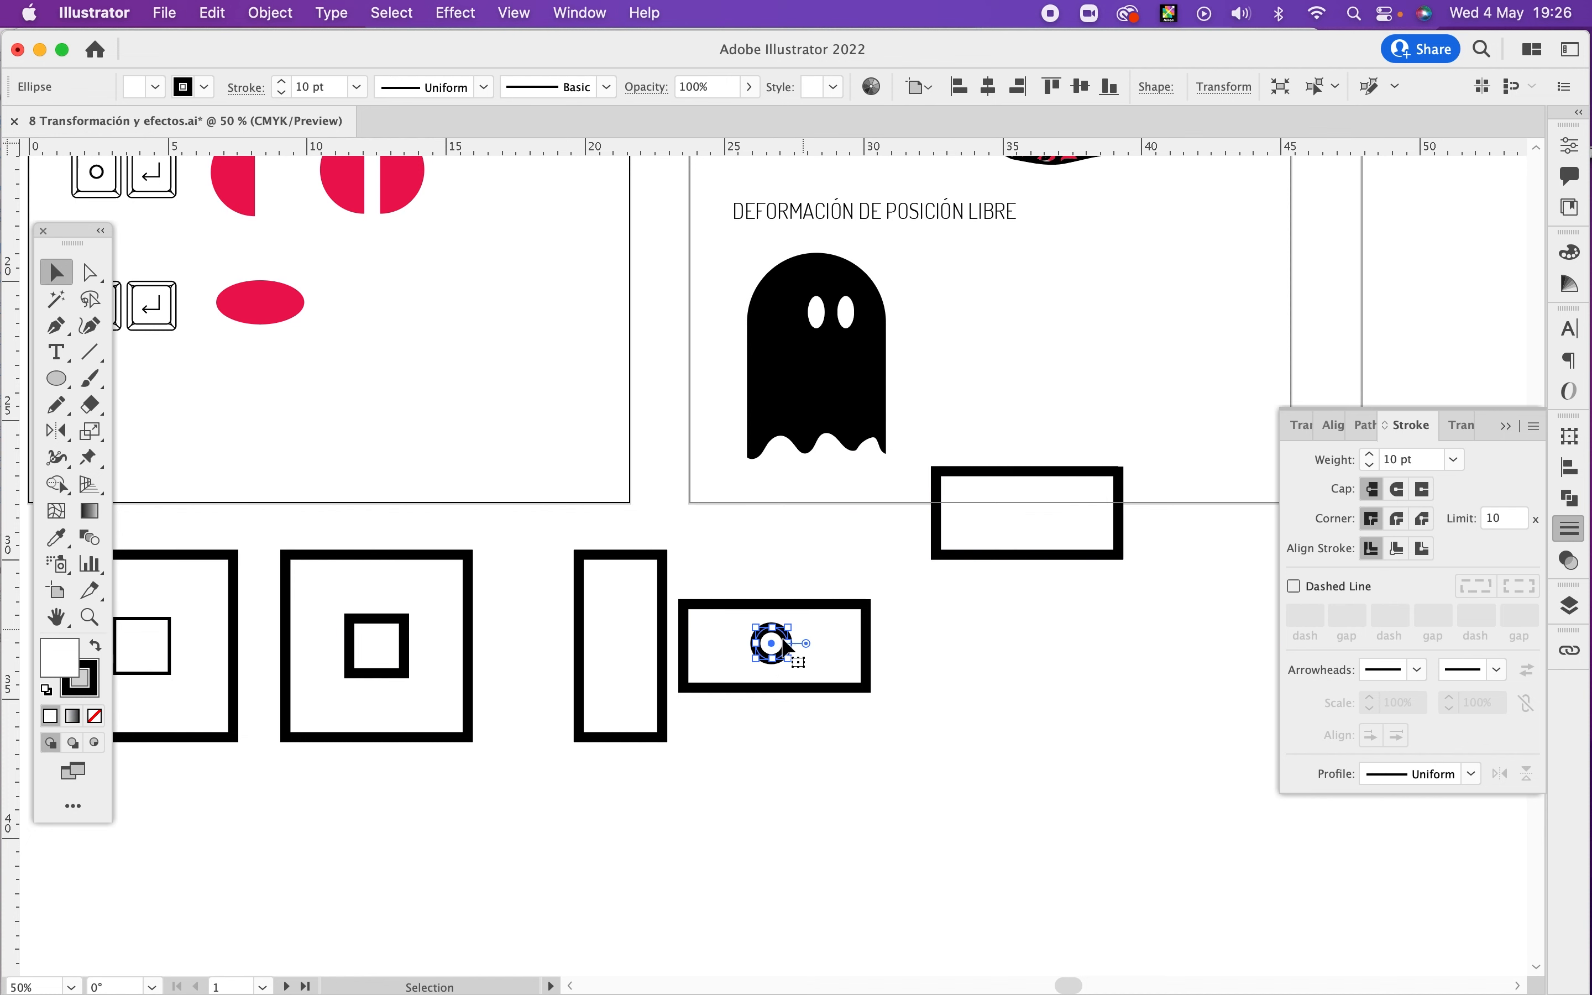
left_click_drag(774, 647, 937, 556)
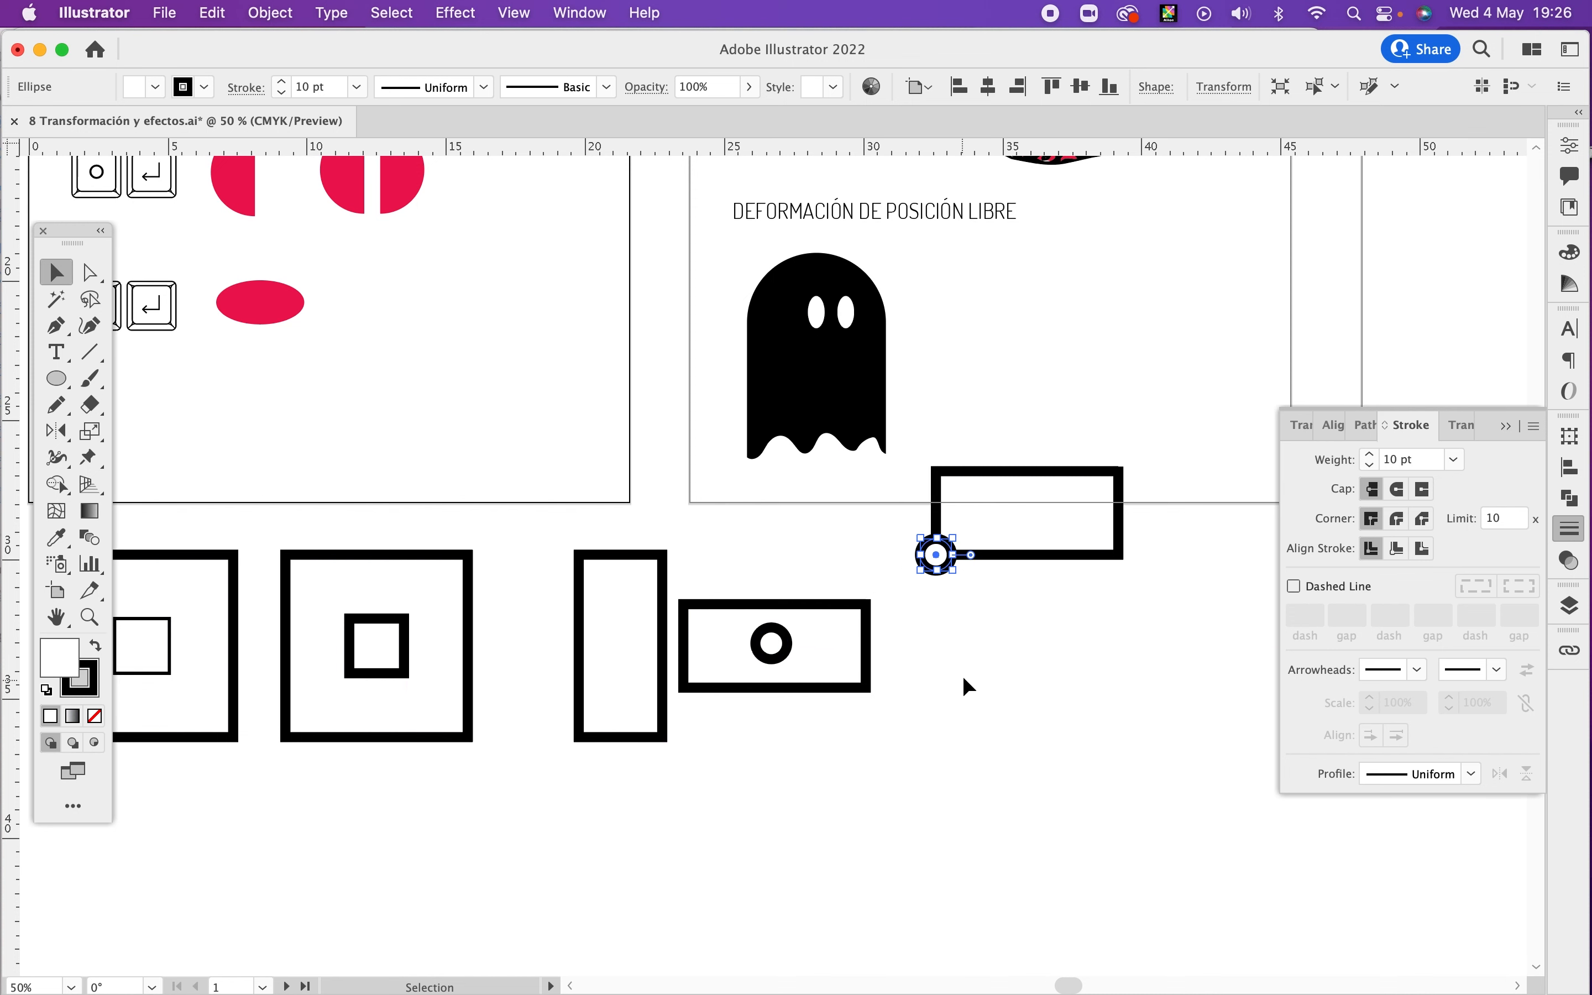
left_click(998, 651)
Step: Place a third copy of the narrow rectangle in the empty area below the rotated rectangles
scroll(885, 529, "down", 5)
scroll(885, 529, "right", 3)
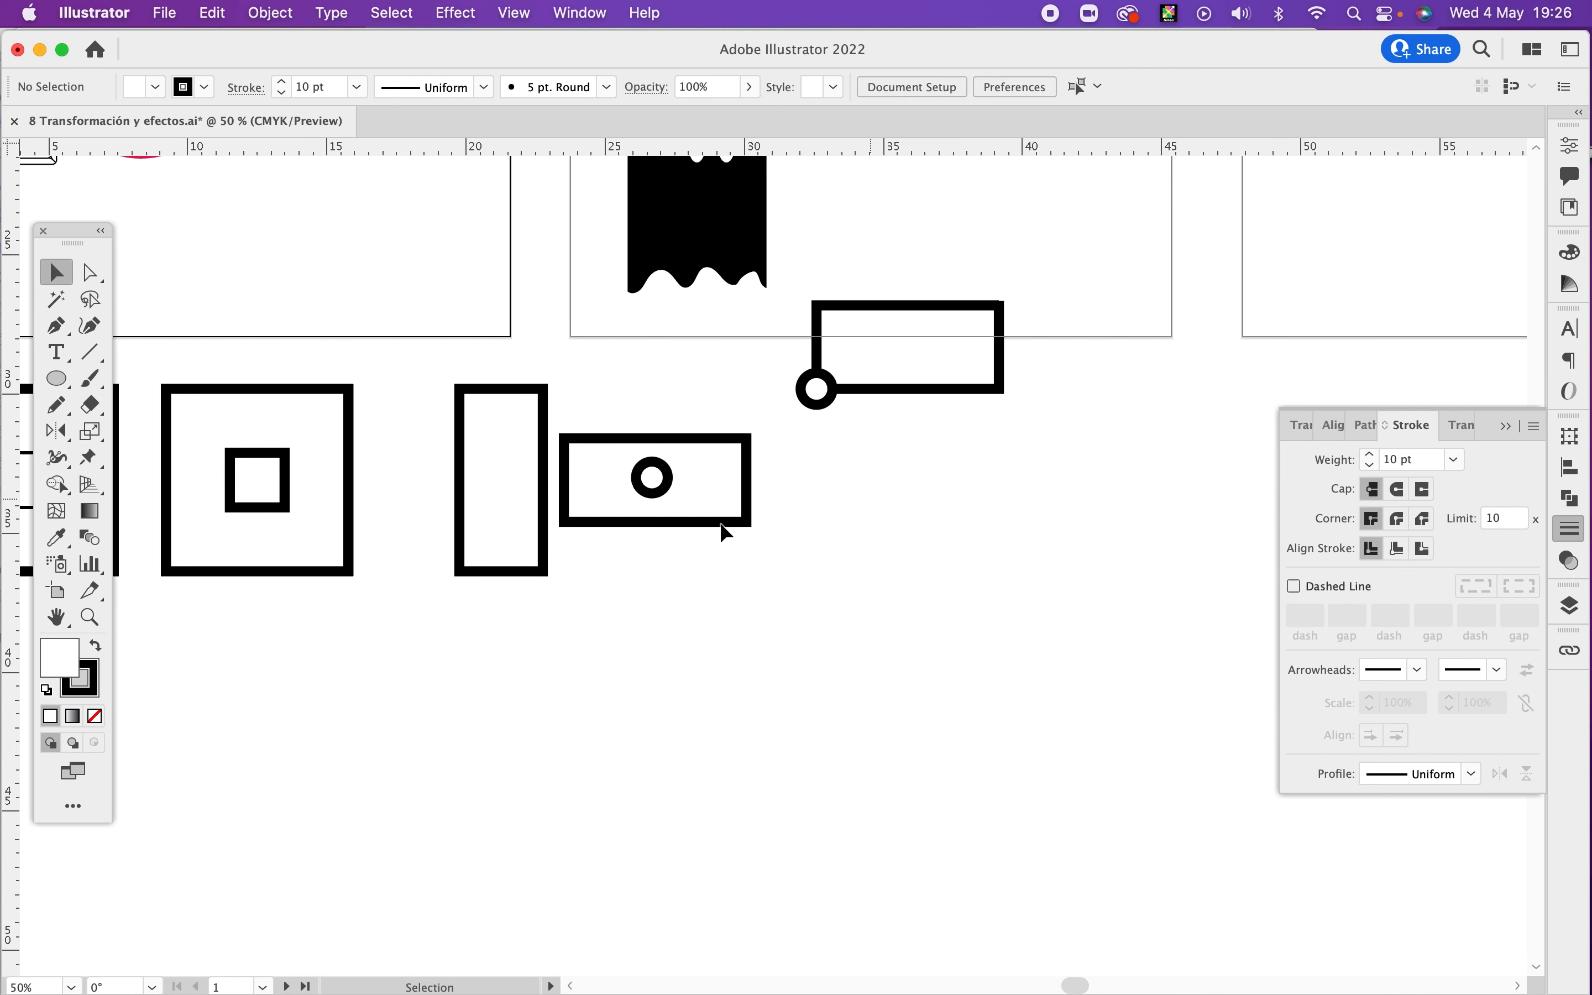
left_click_drag(544, 533, 955, 735)
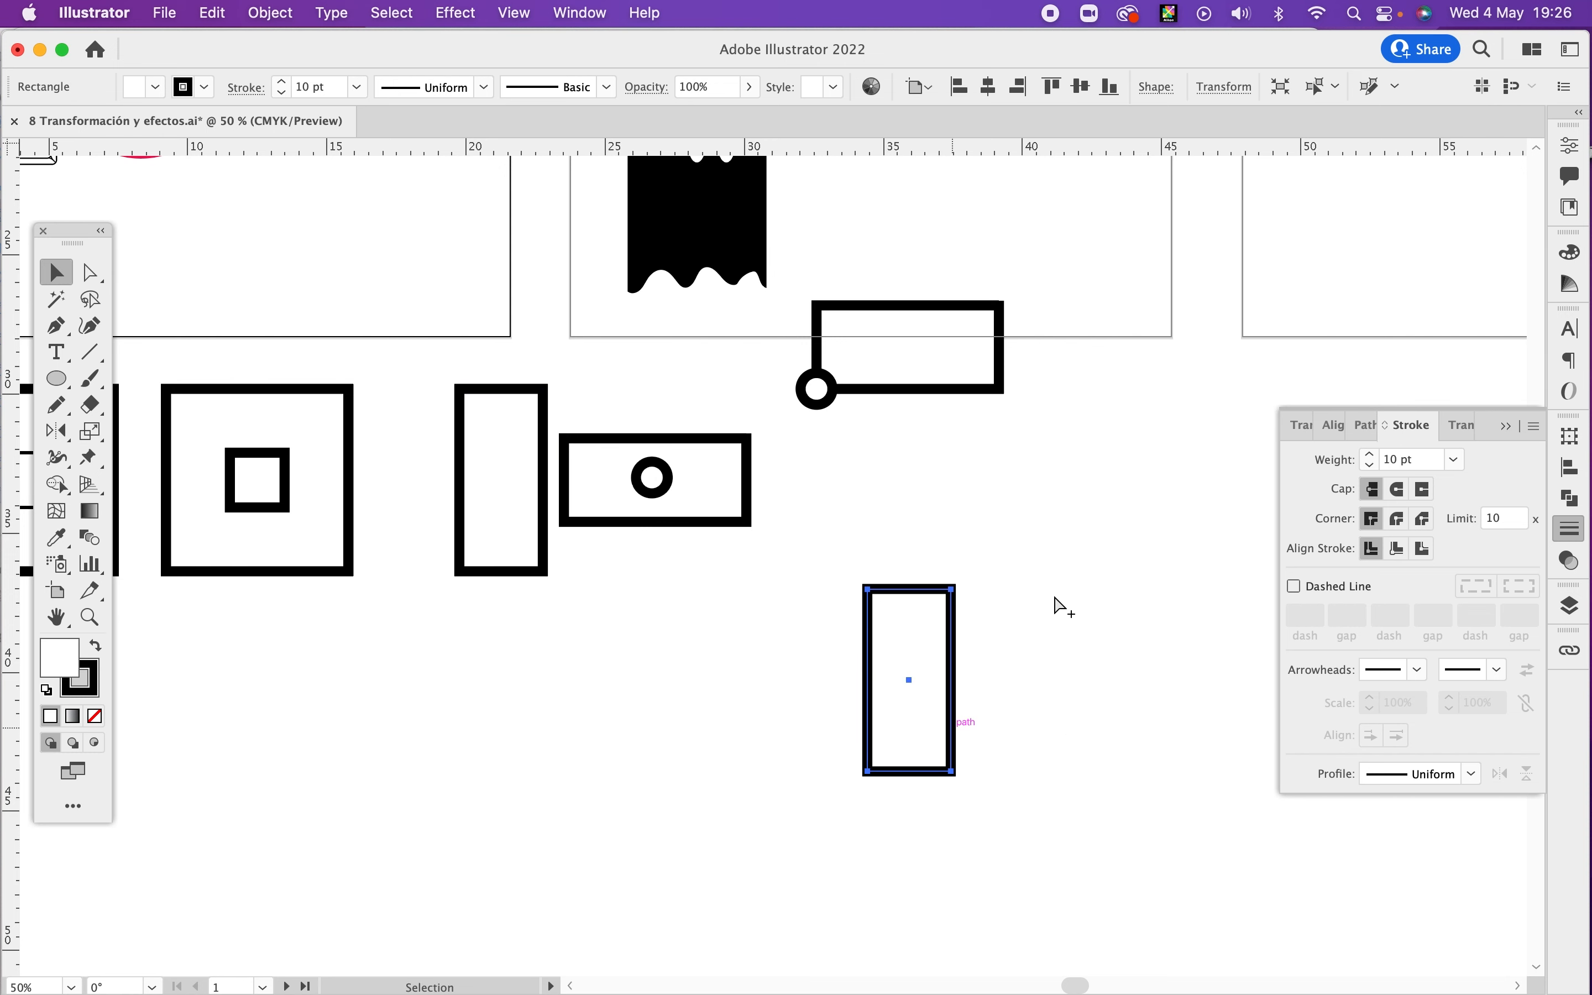
Step: Place a copy of the center circle marker on the lower narrow rectangle's bottom-right corner
left_click(1065, 531)
left_click_drag(668, 475, 943, 771)
key("super+z")
left_click_drag(650, 475, 951, 771)
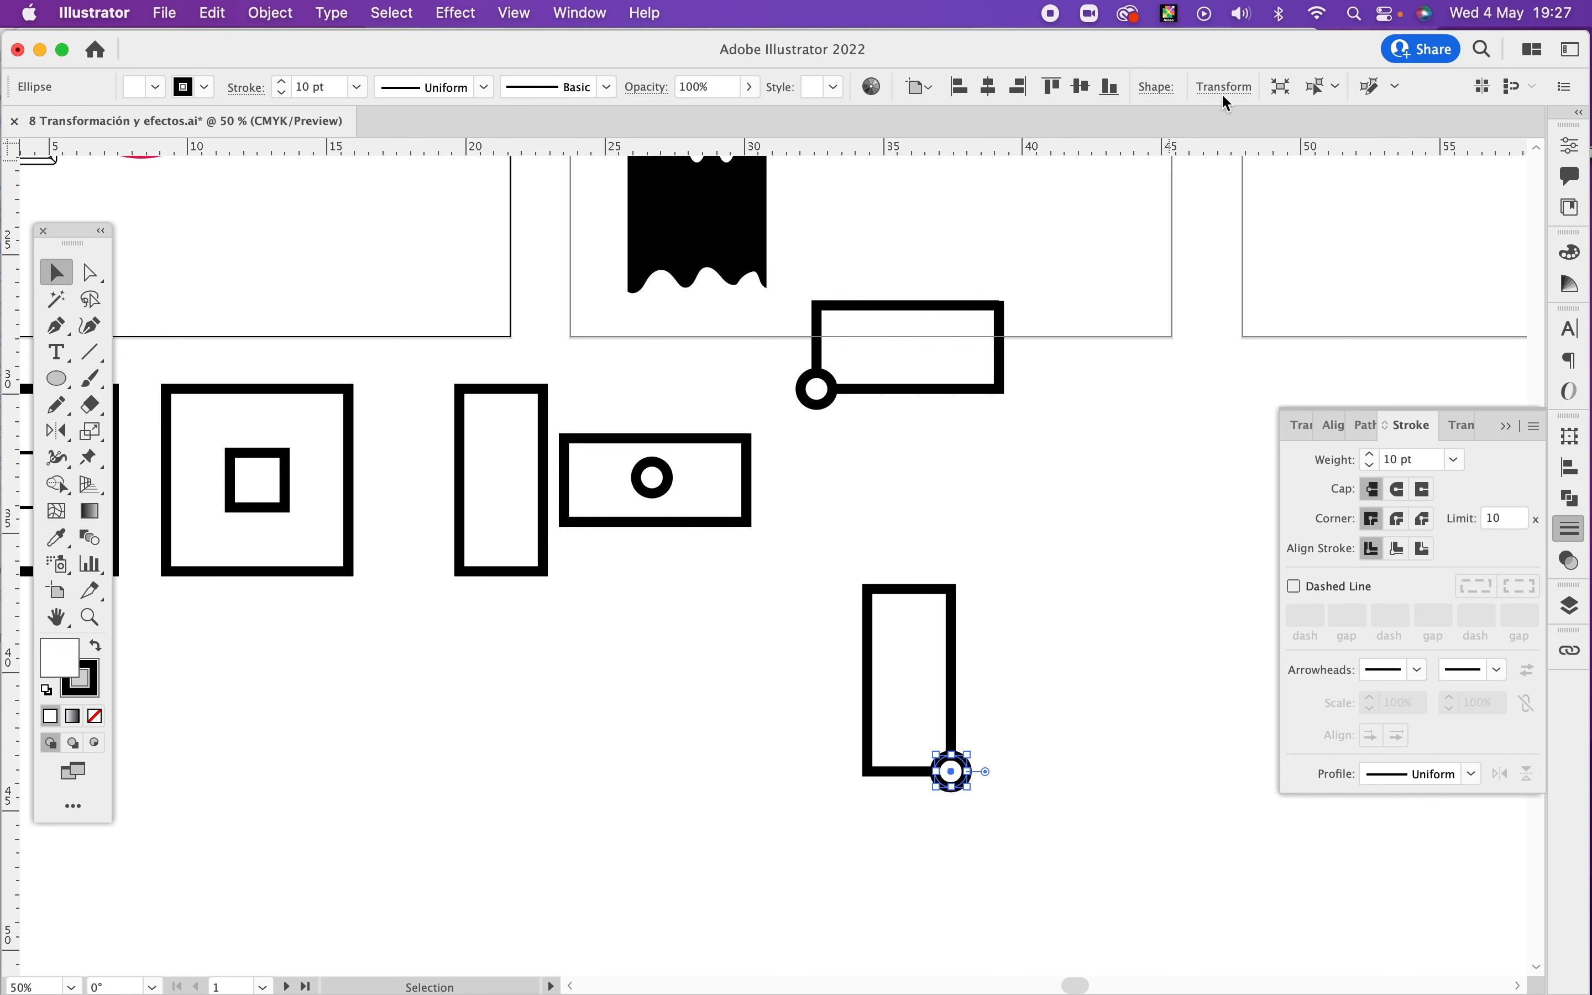
Step: Rotate the lower narrow rectangle by 90° around its bottom-right reference point
left_click(888, 626)
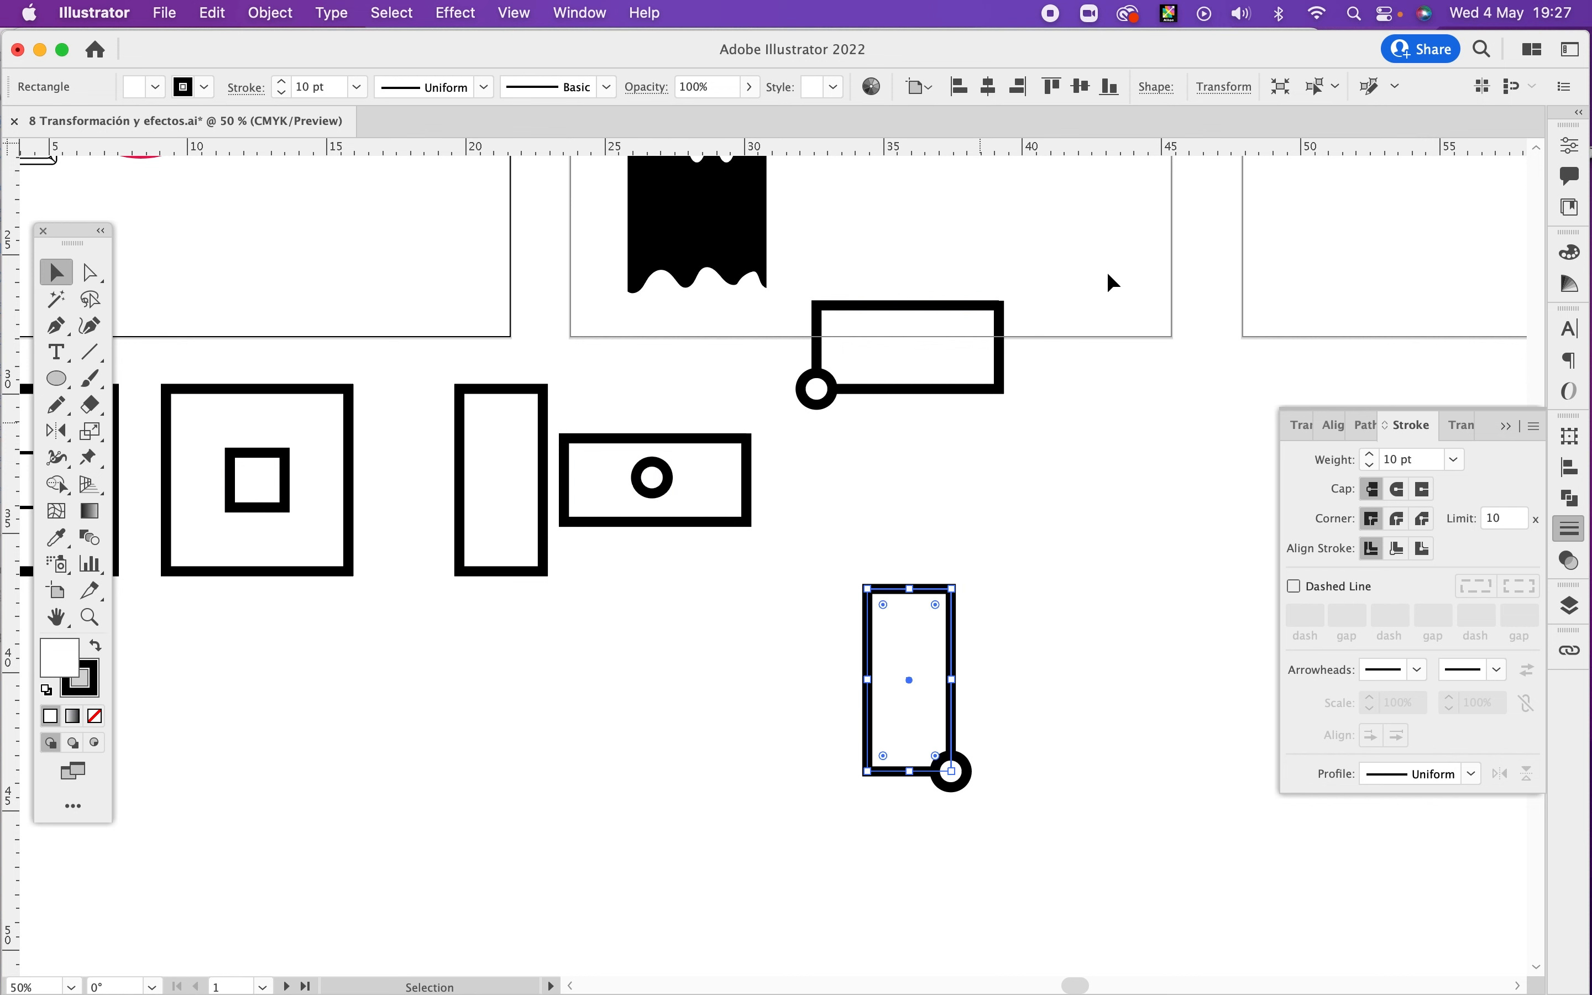
left_click(1229, 93)
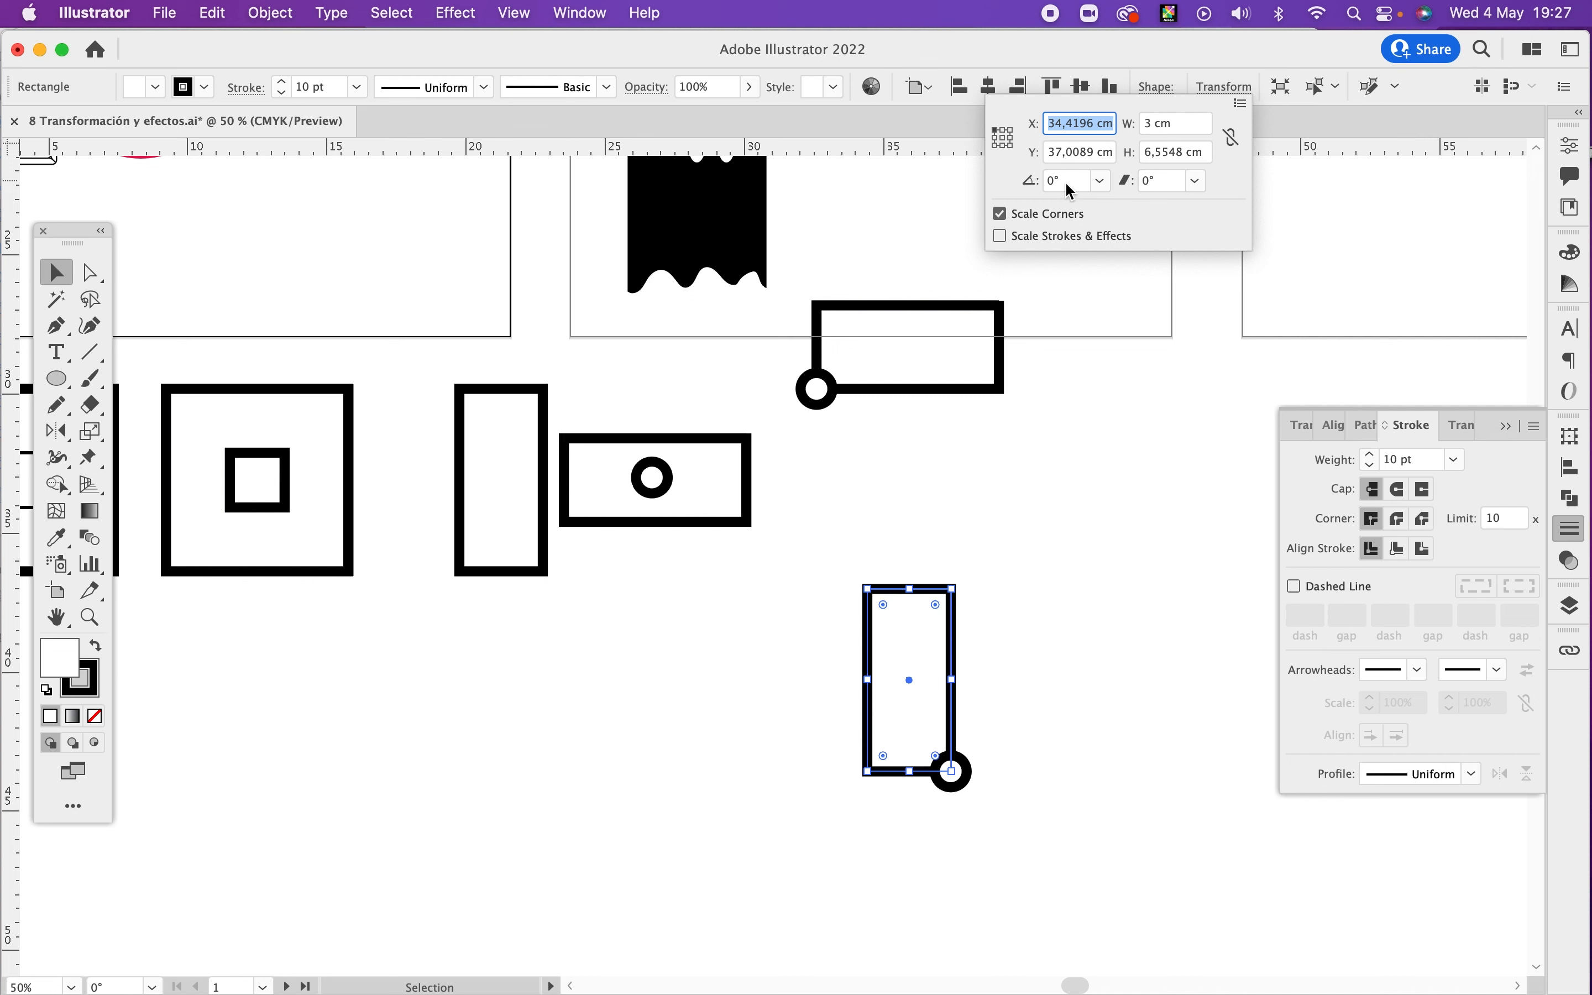
left_click(1028, 182)
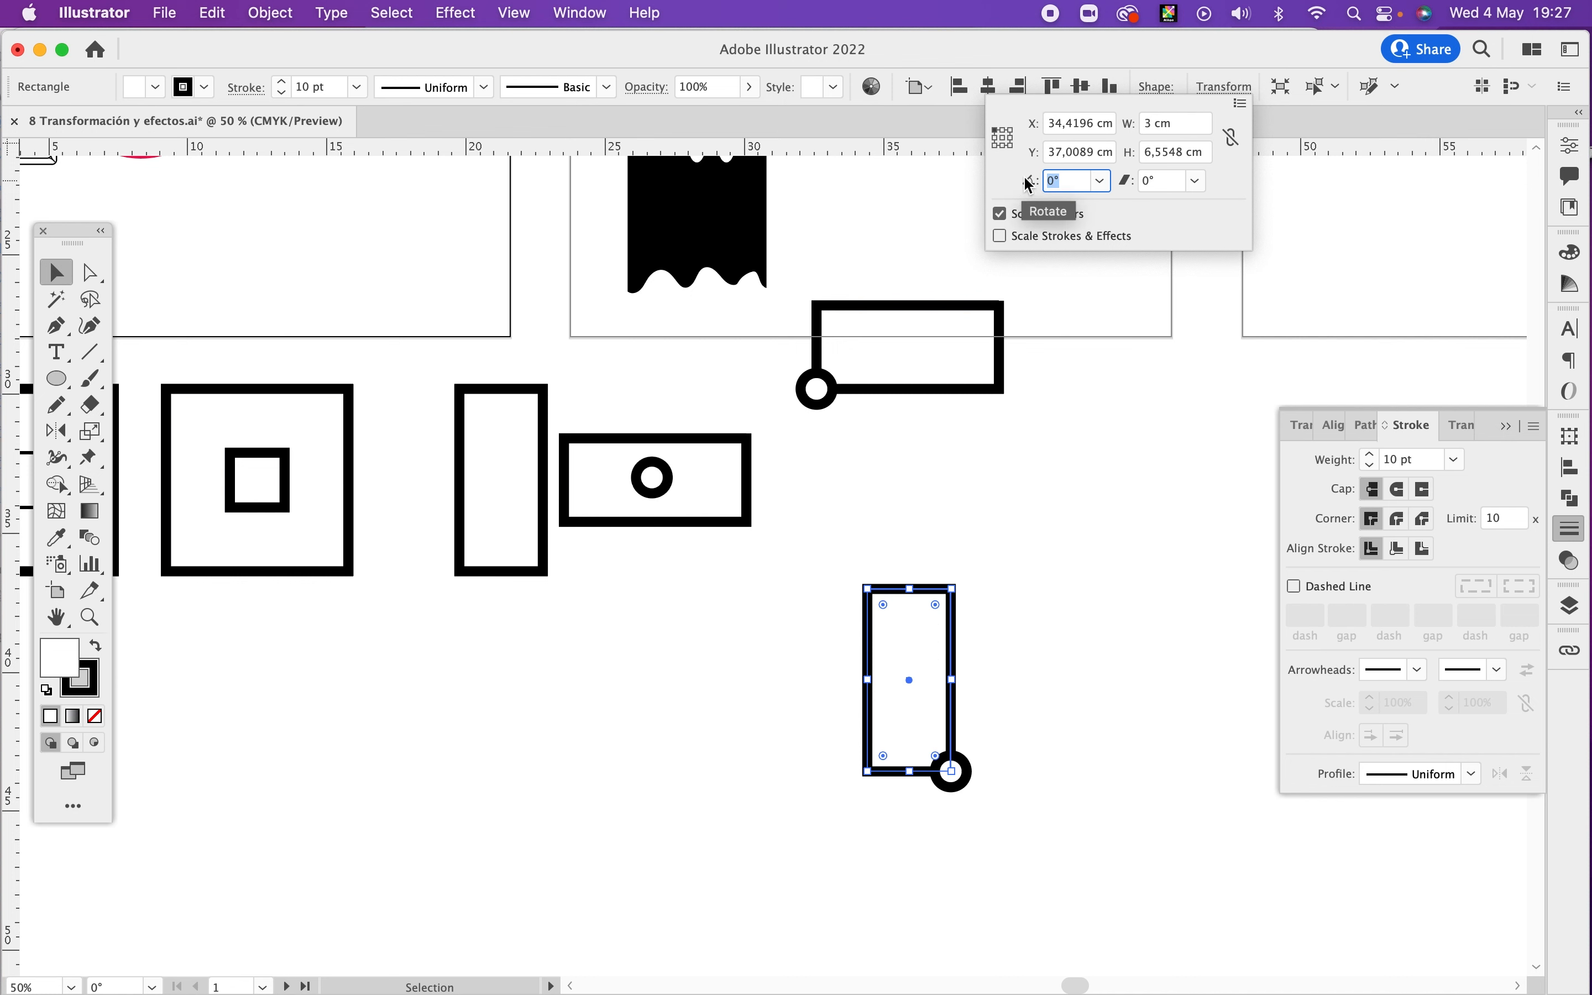
left_click(1011, 145)
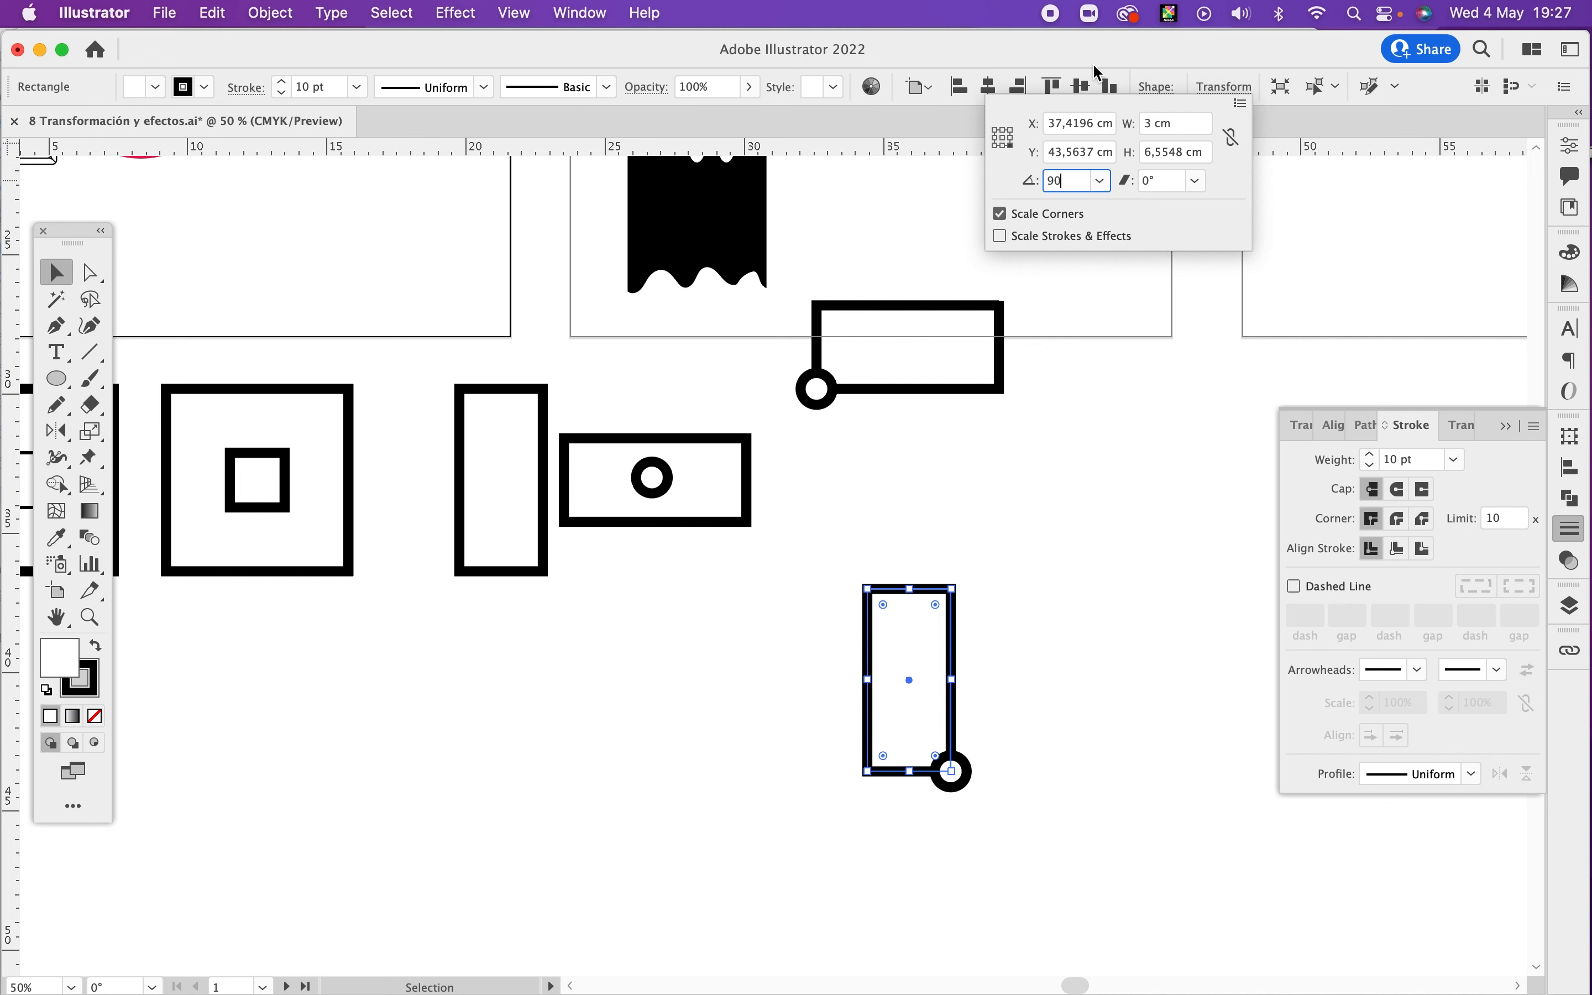
key("Return")
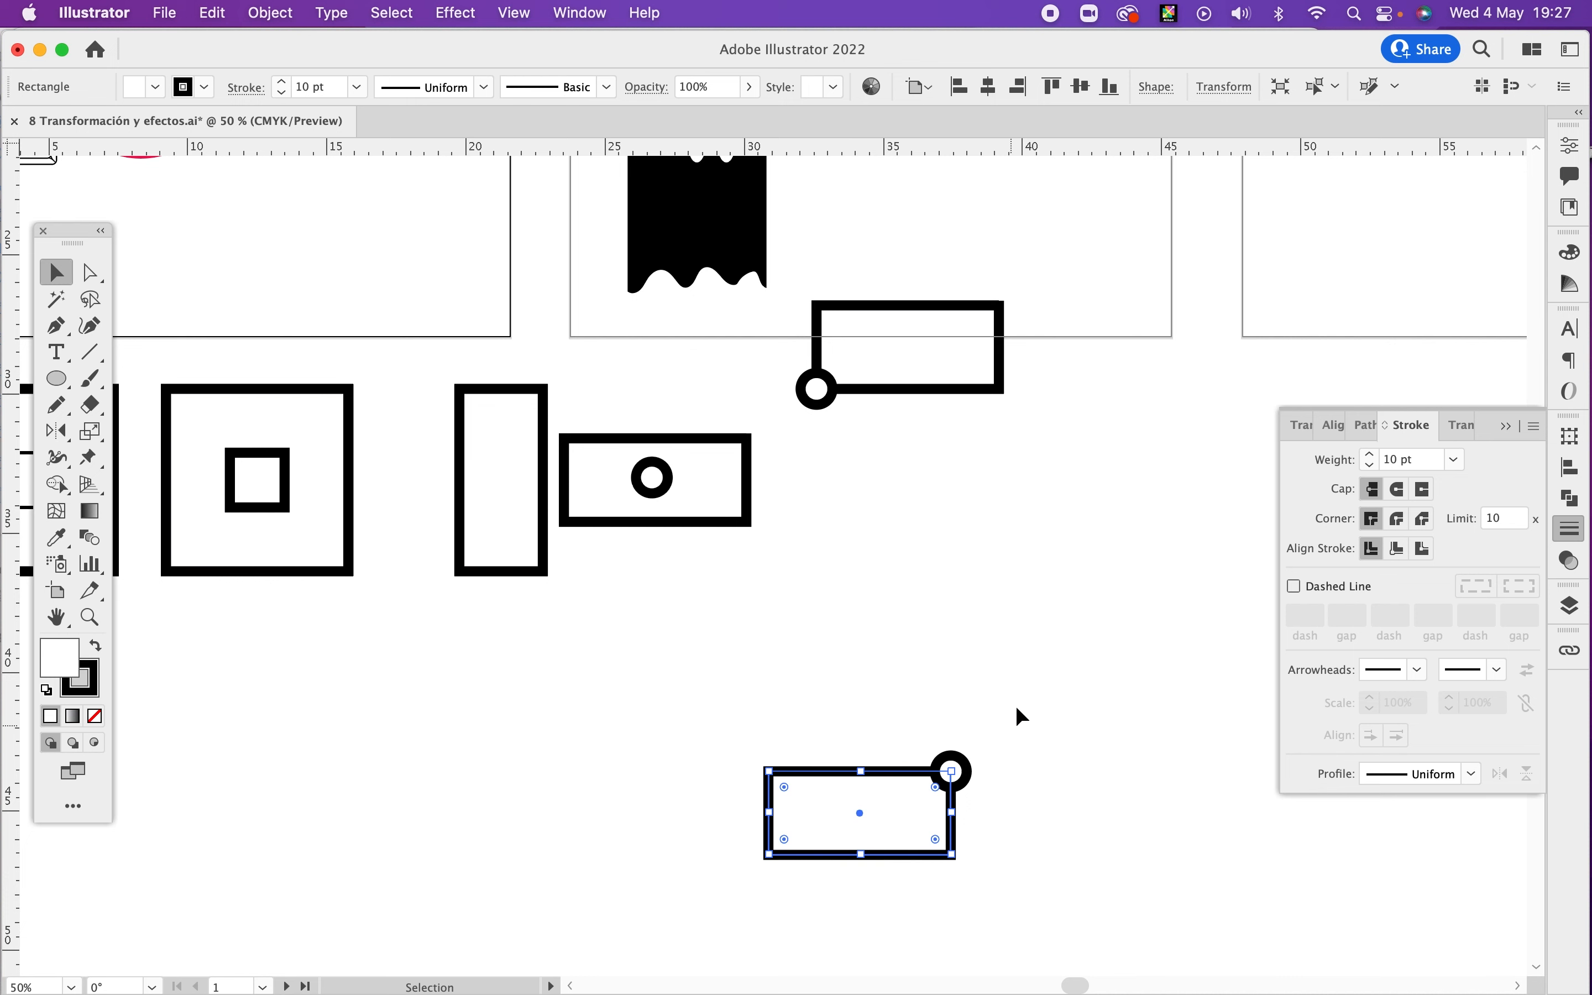
Step: Move the lower rotated rectangle and its corner marker up beside the center-rotated rectangle, aligned in the same row
left_click(934, 782)
left_click_drag(951, 785, 1003, 448)
left_click(1126, 468)
left_click(1037, 313)
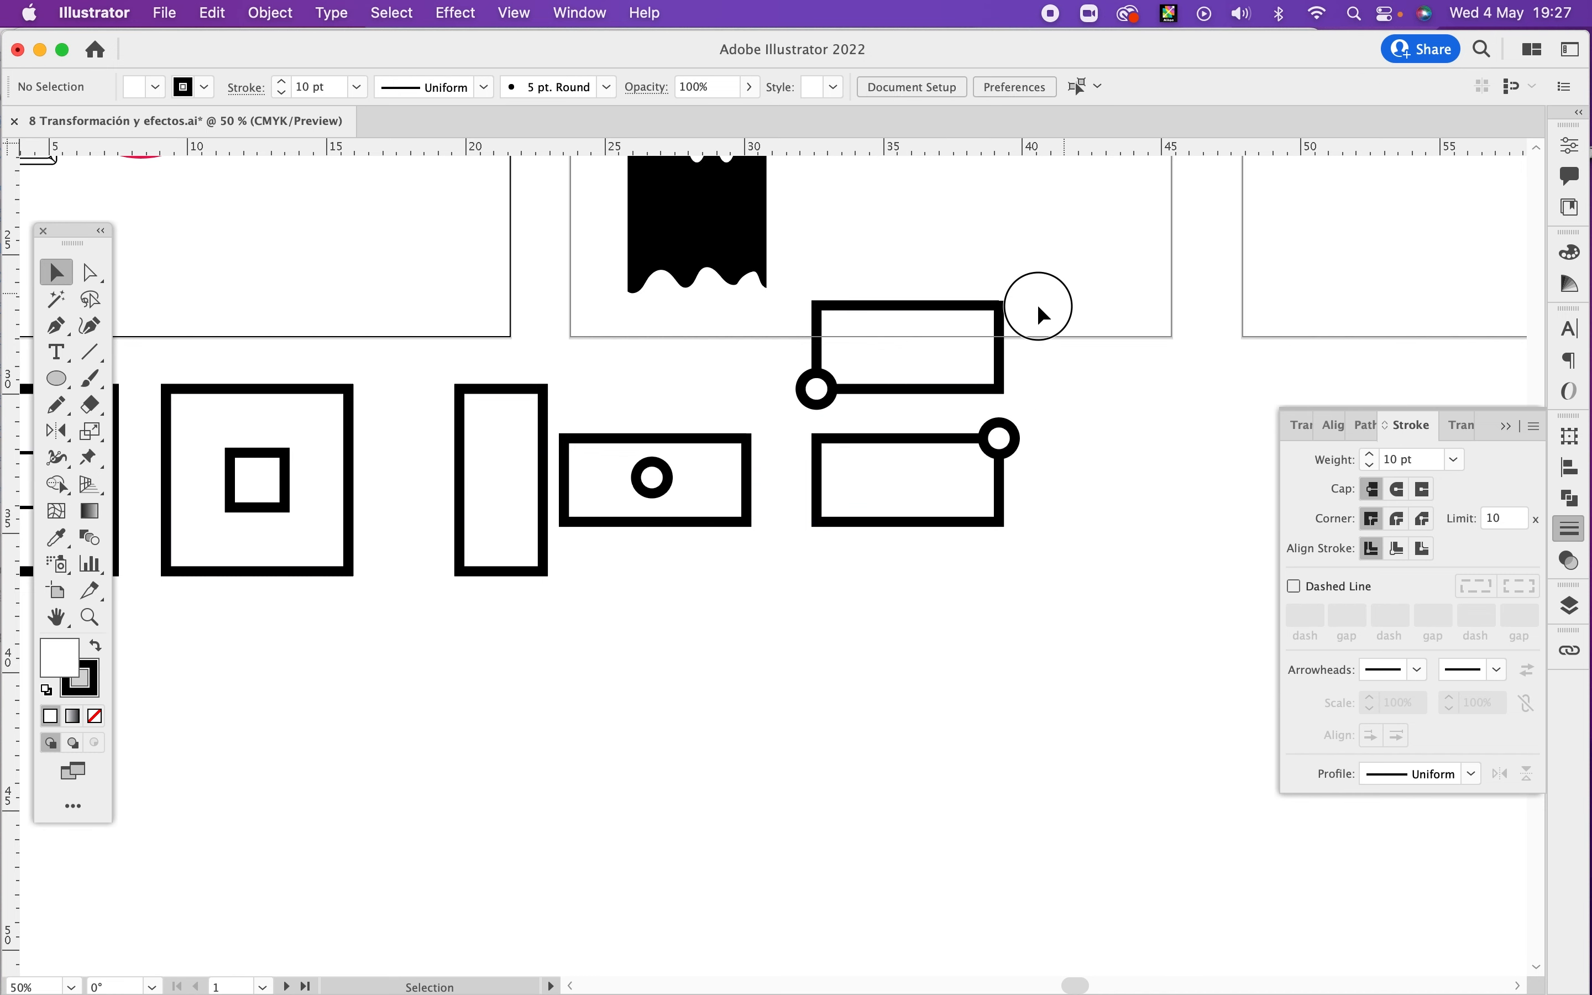
Step: Move the rotated rectangle with the bottom-left corner marker to below the other two rotated rectangles
left_click(815, 385)
left_click_drag(835, 382, 708, 643)
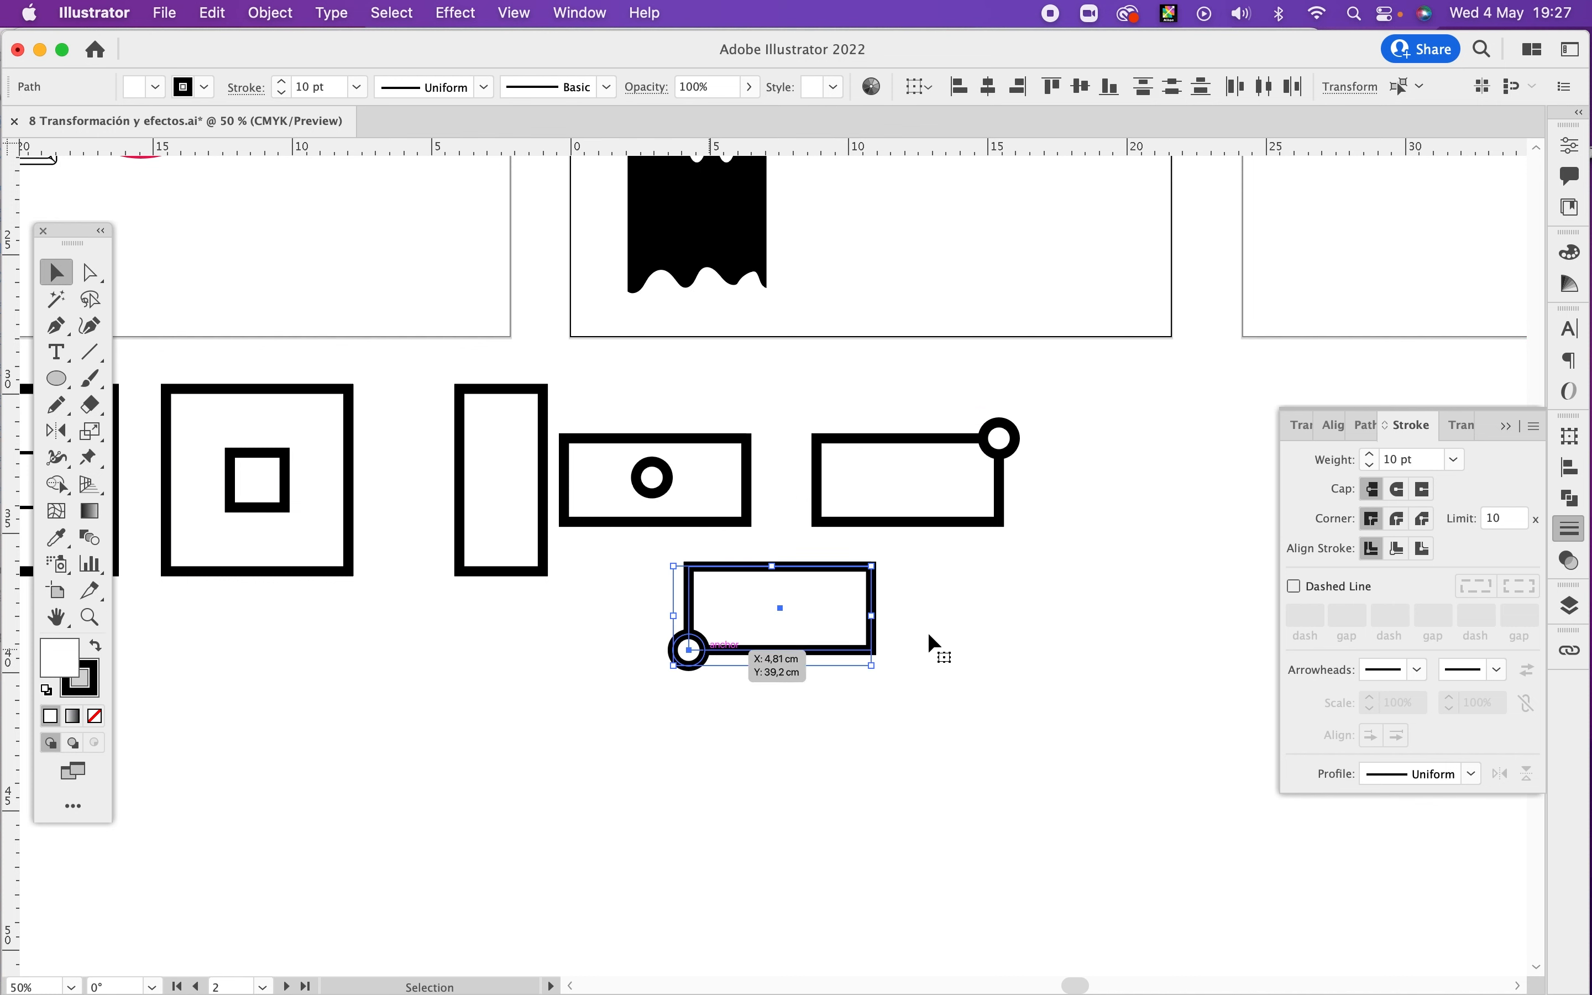
left_click(1089, 655)
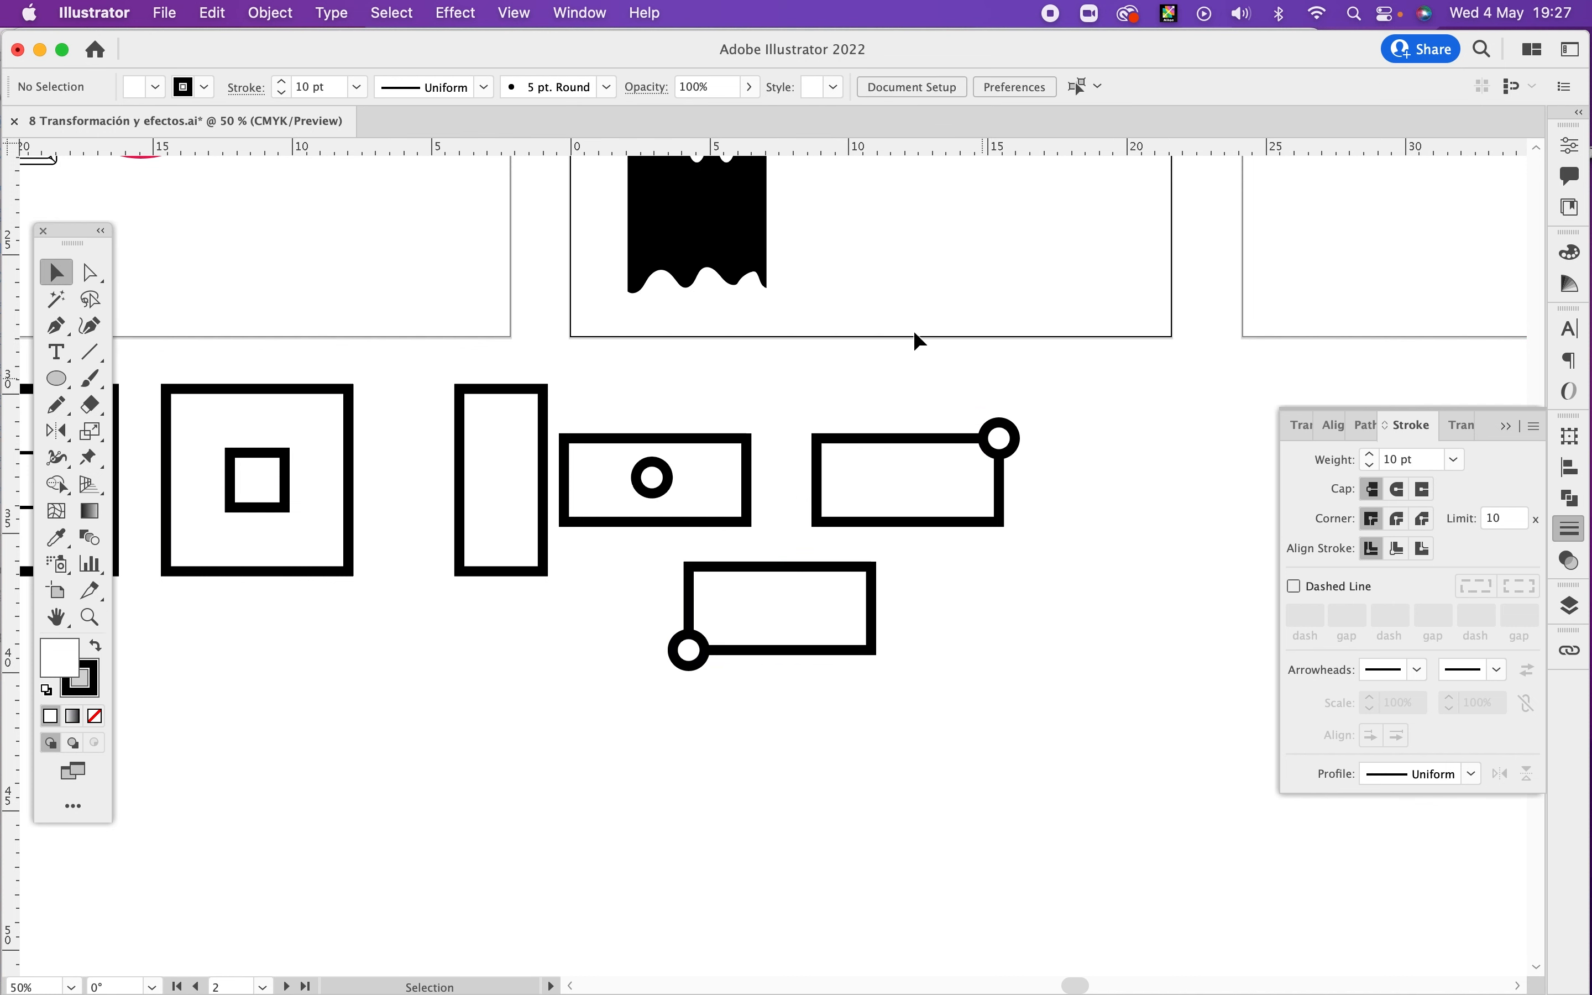
Step: Bring the "9 PUNTOS DE CONTROL" diagram on the "DISTORSIONAR OBJETOS" artboard into view
left_click_drag(866, 403, 1029, 690)
left_click_drag(1060, 266, 746, 561)
key("super+space")
left_click(652, 304)
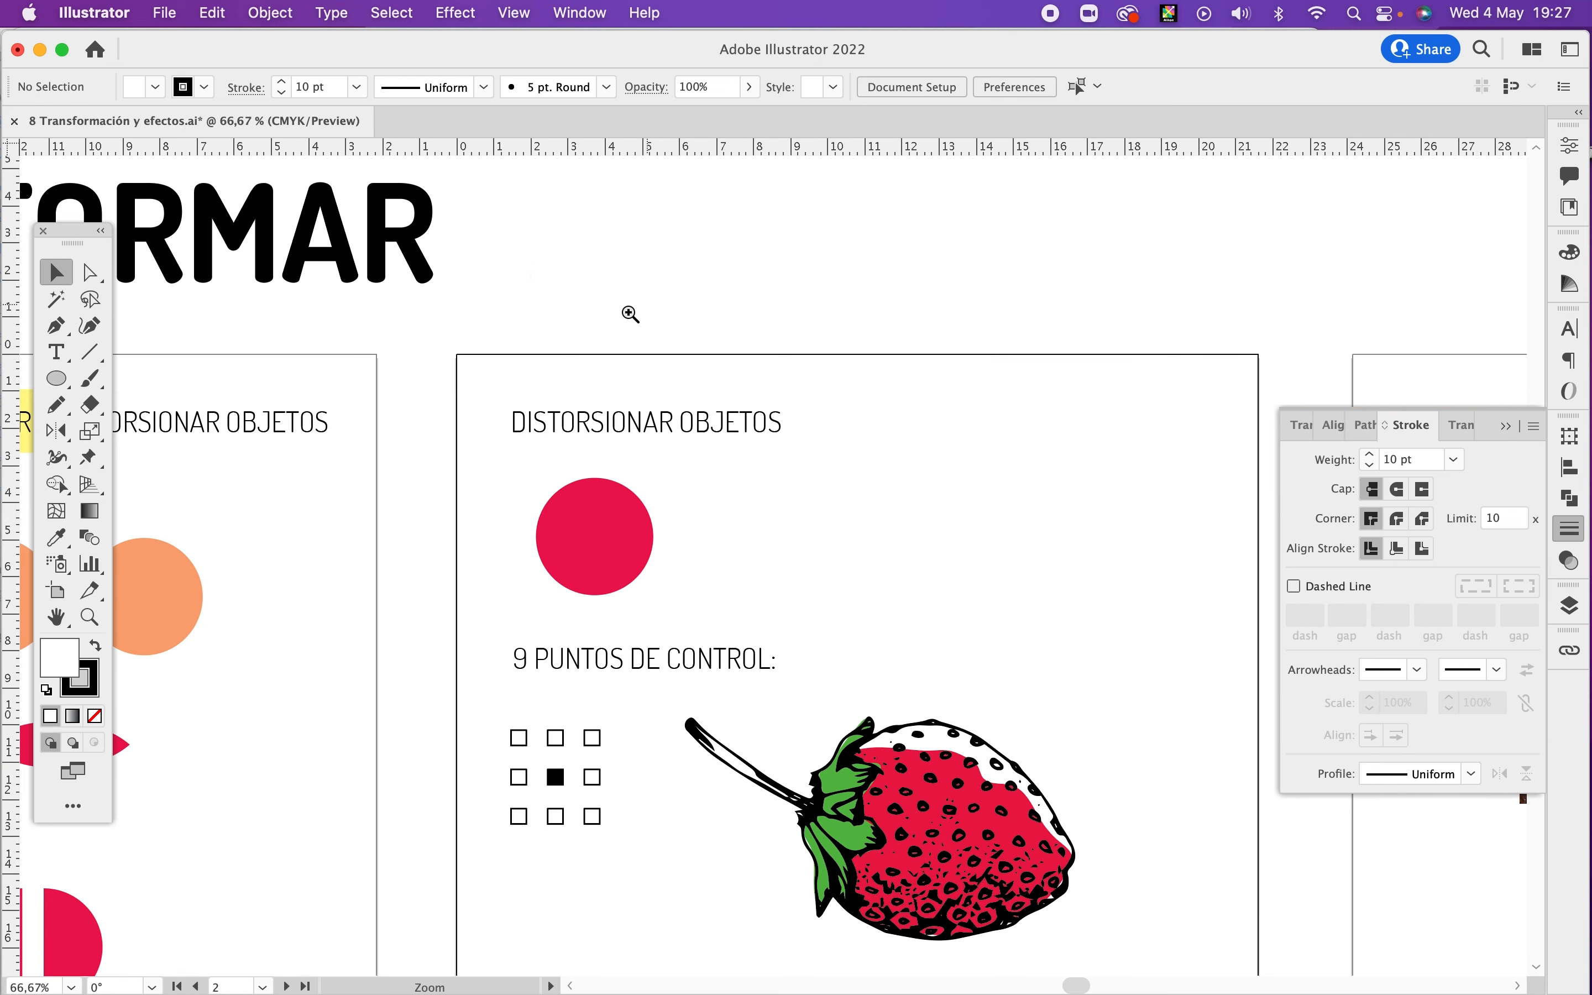
Step: Shear the red circle under "DISTORSIONAR OBJETOS" into an elongated ellipse slanting up to the right
left_click_drag(659, 507, 579, 397)
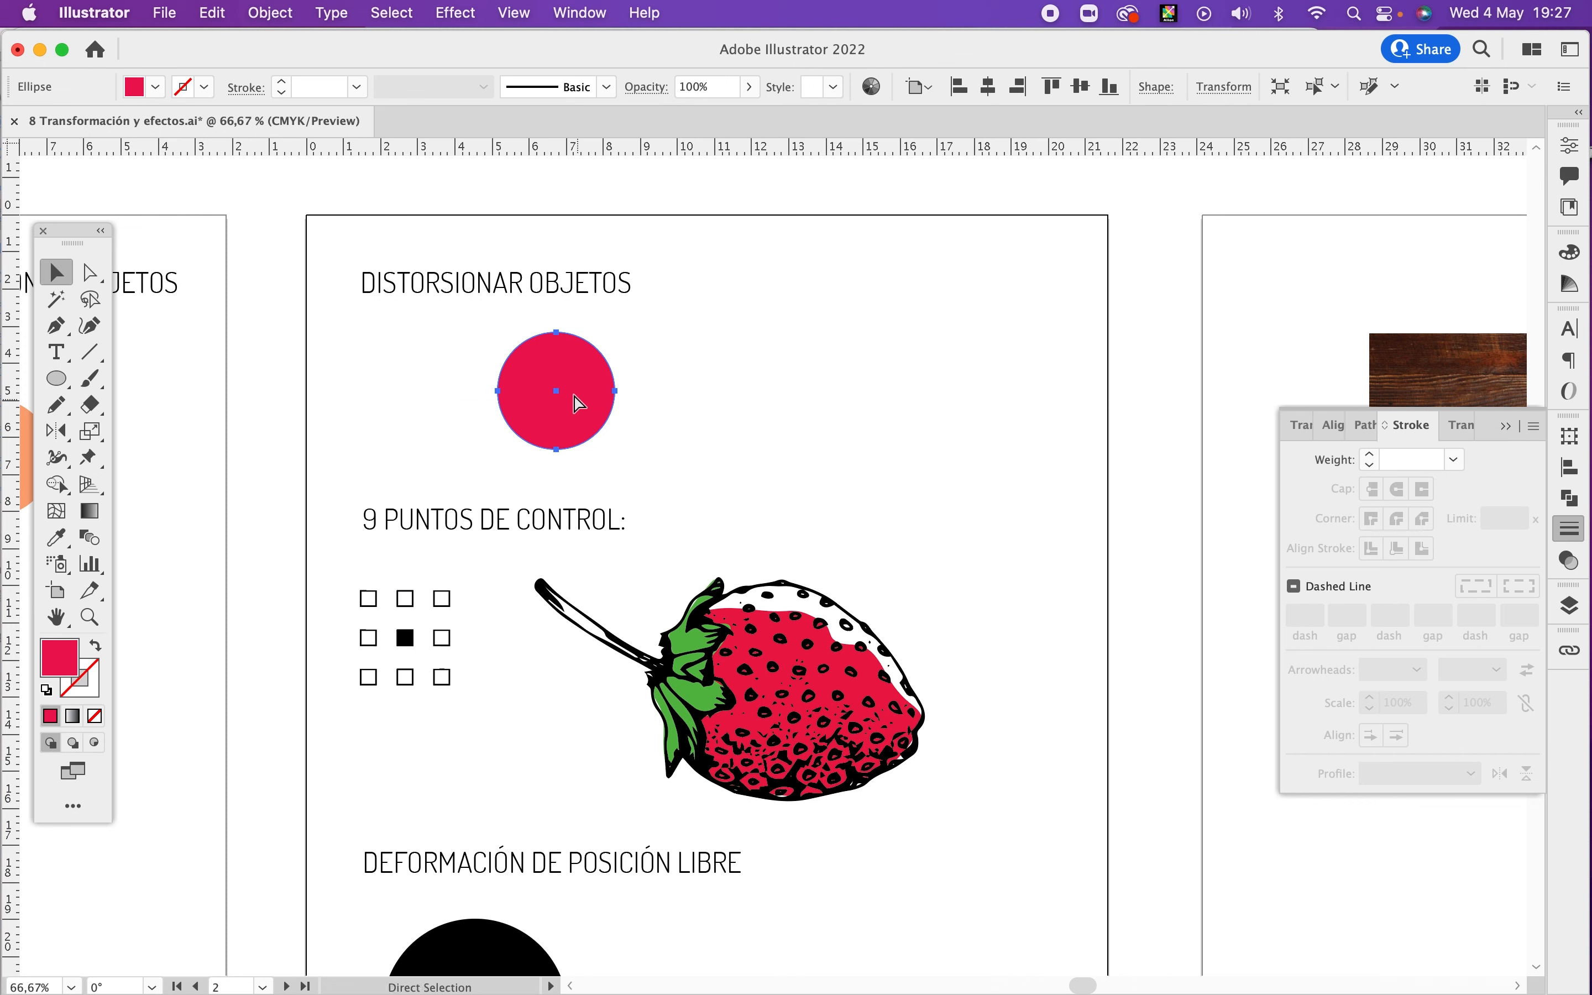
key("super+z")
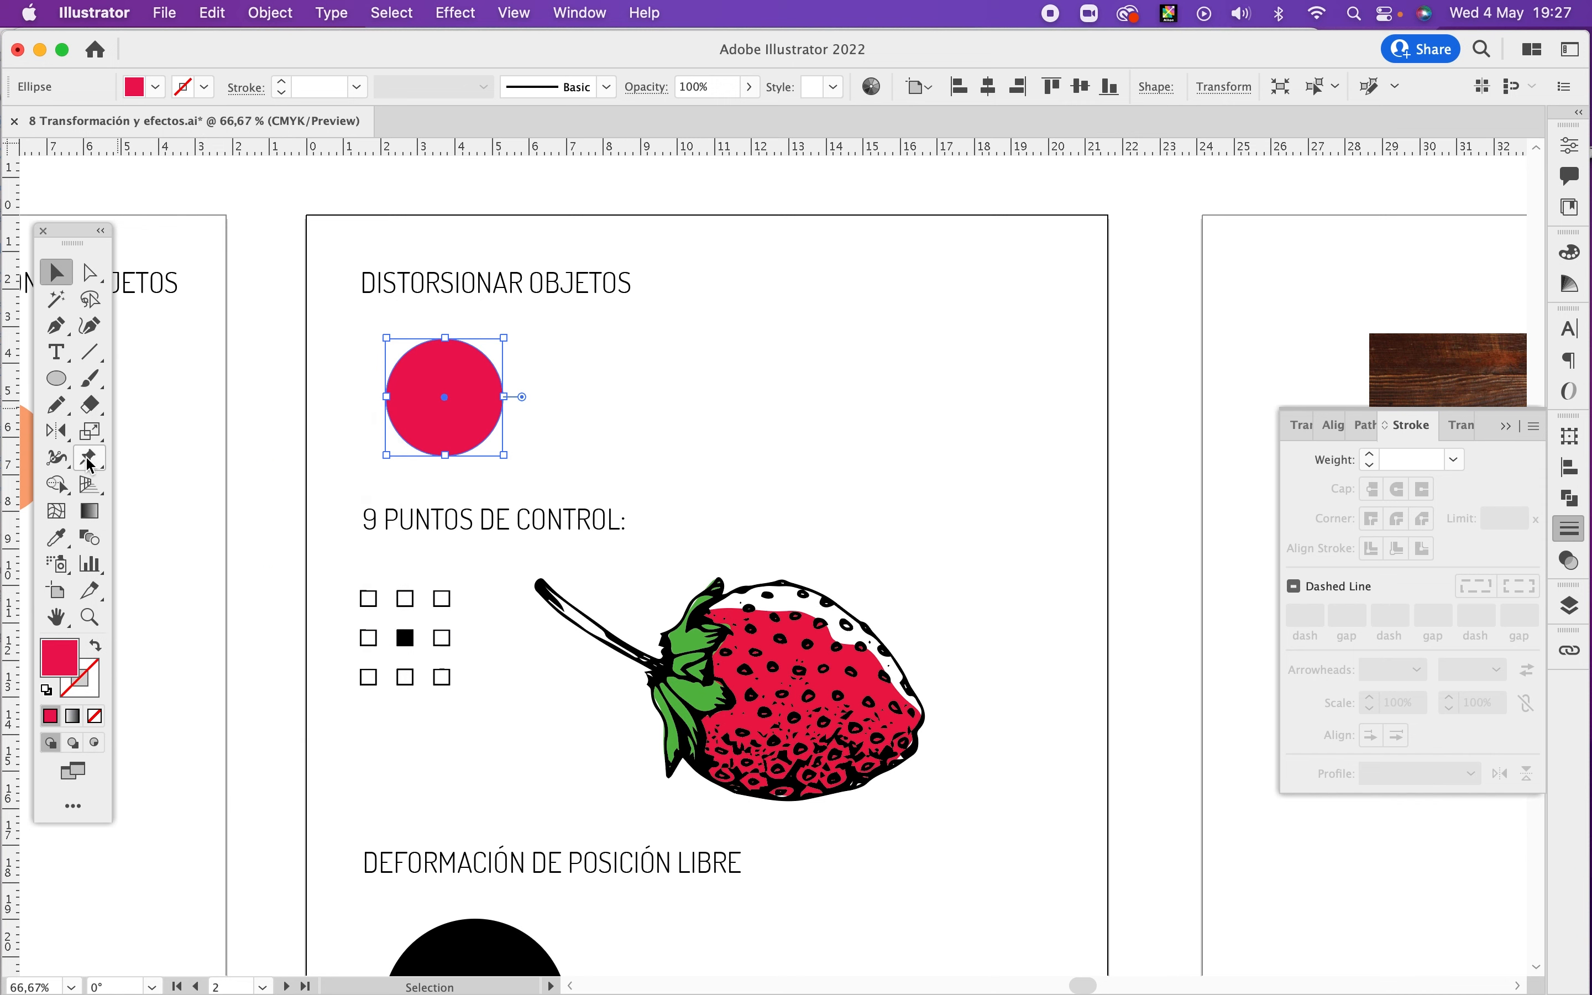
left_click(90, 432)
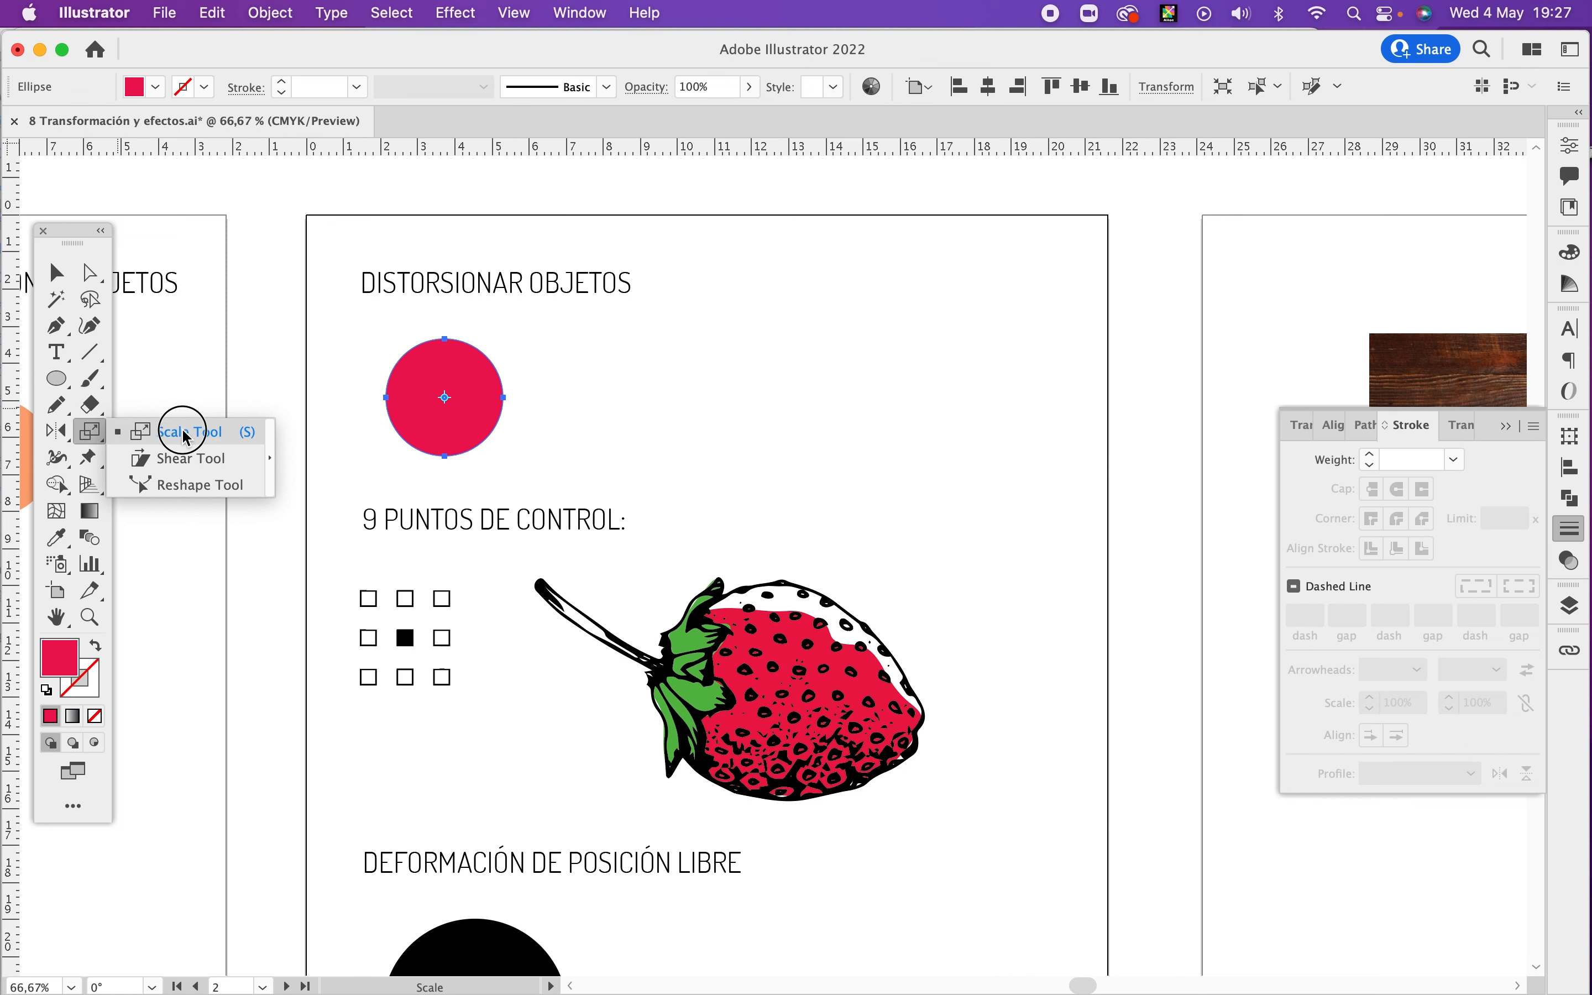
left_click(189, 462)
left_click_drag(444, 337, 526, 346)
key("v")
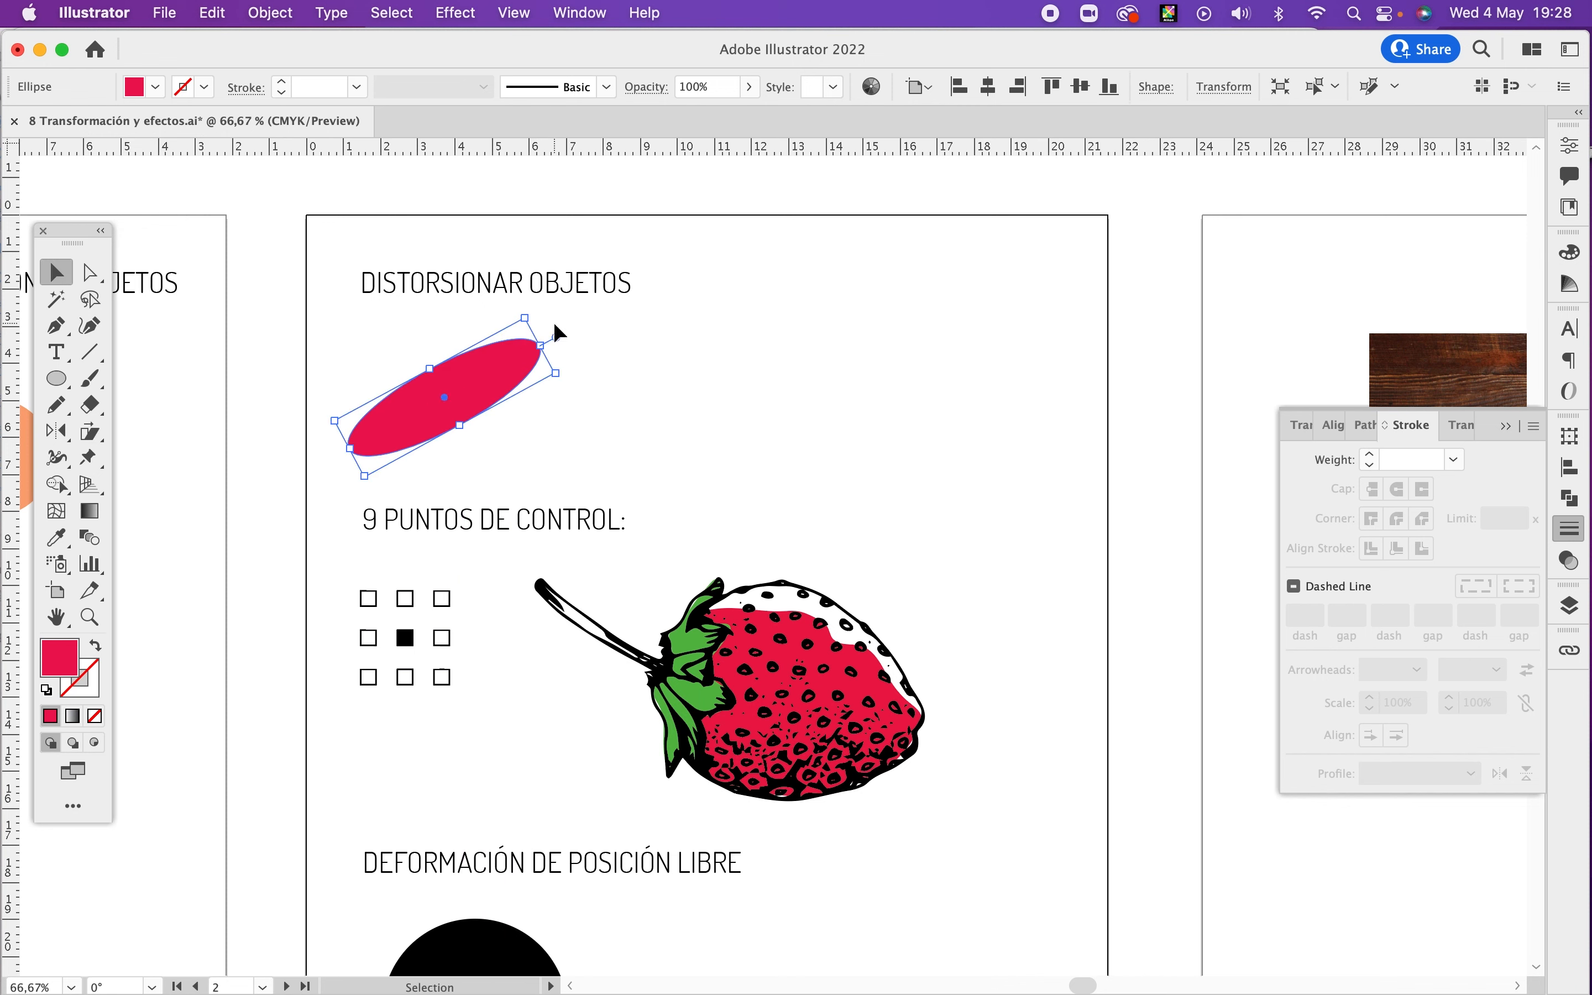
left_click(911, 387)
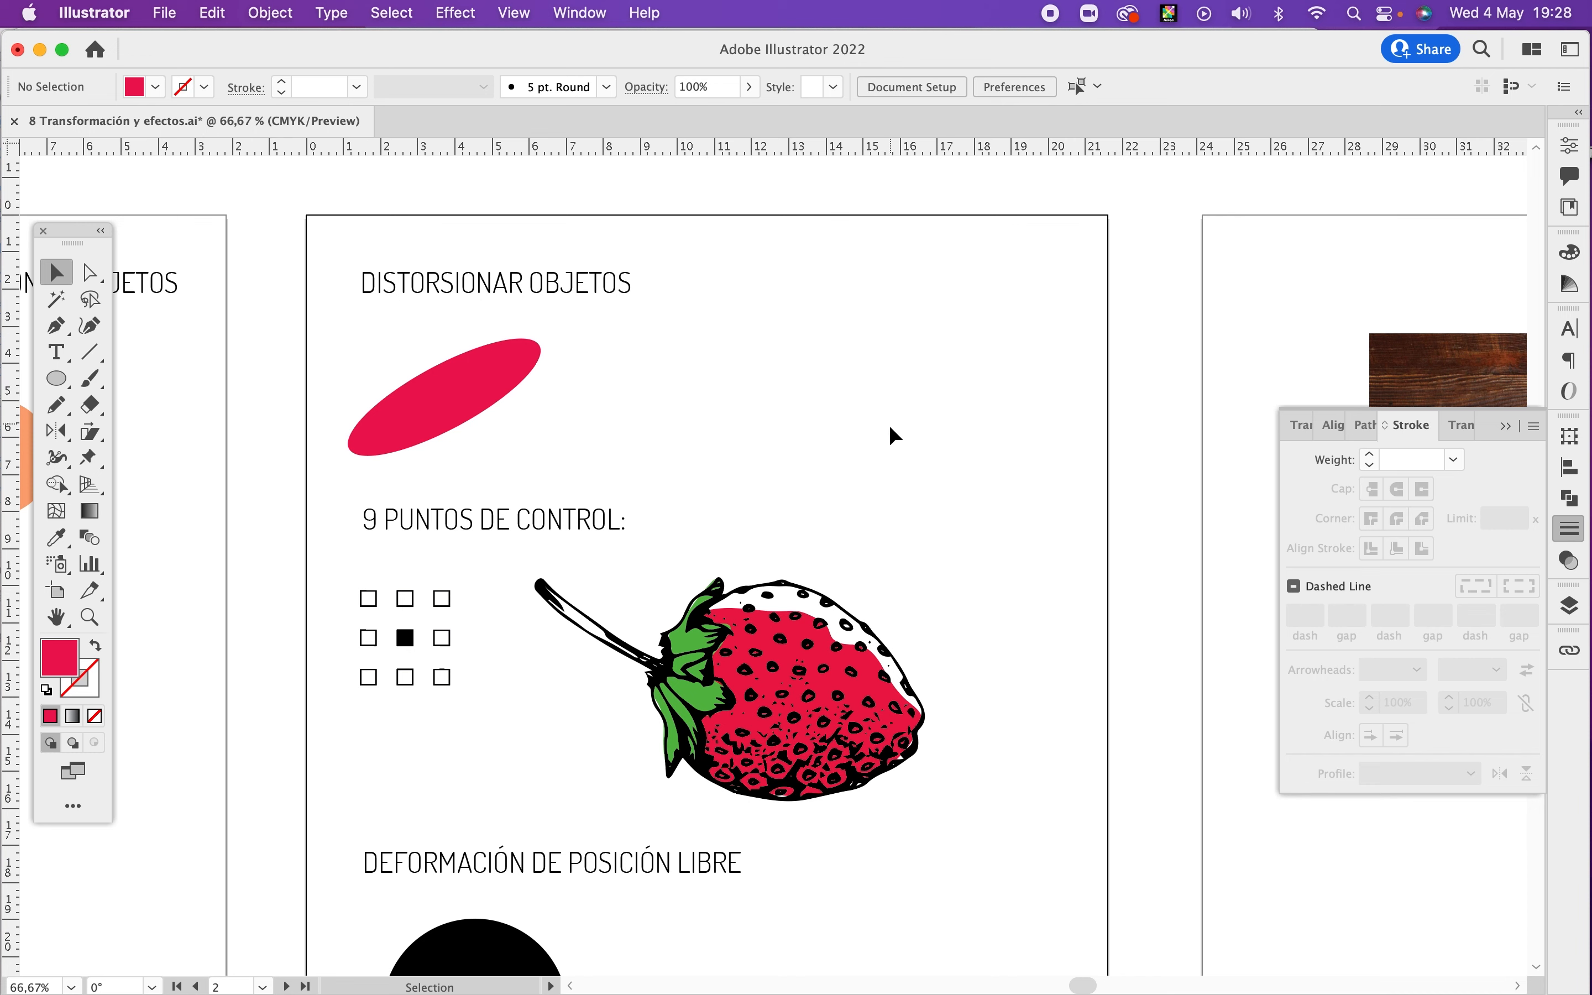
Step: Draw a large red rectangle to the right of the slanted ellipse and a smaller one overlapping its lower edge
key("m")
left_click_drag(764, 453, 903, 328)
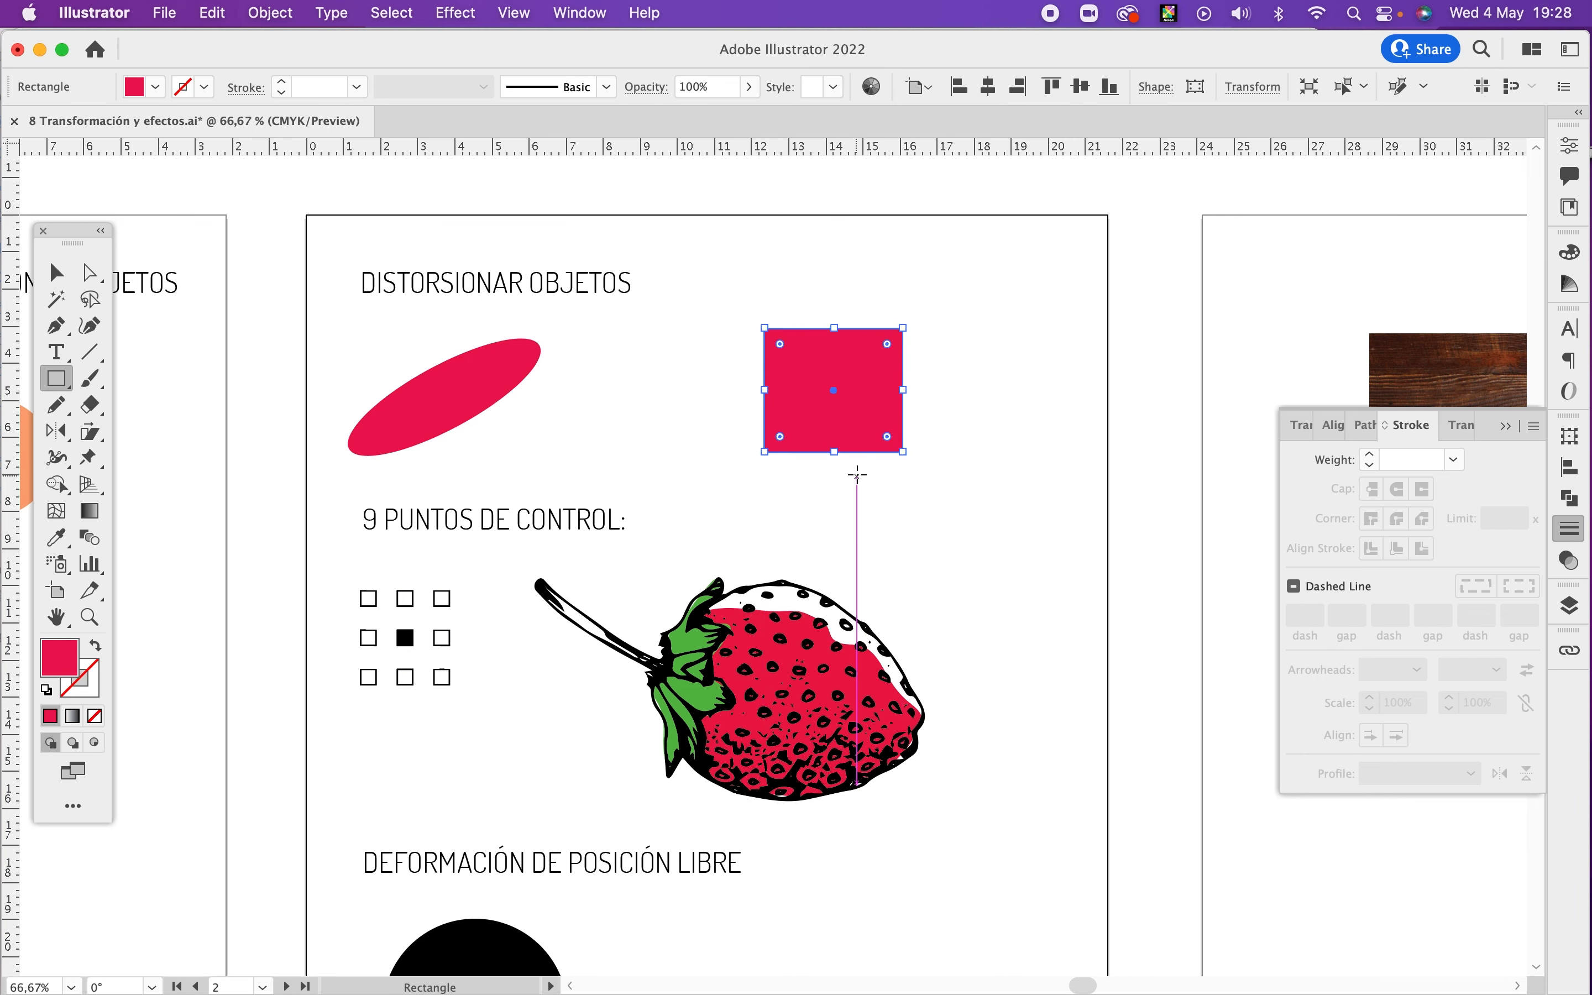
left_click_drag(865, 471, 806, 389)
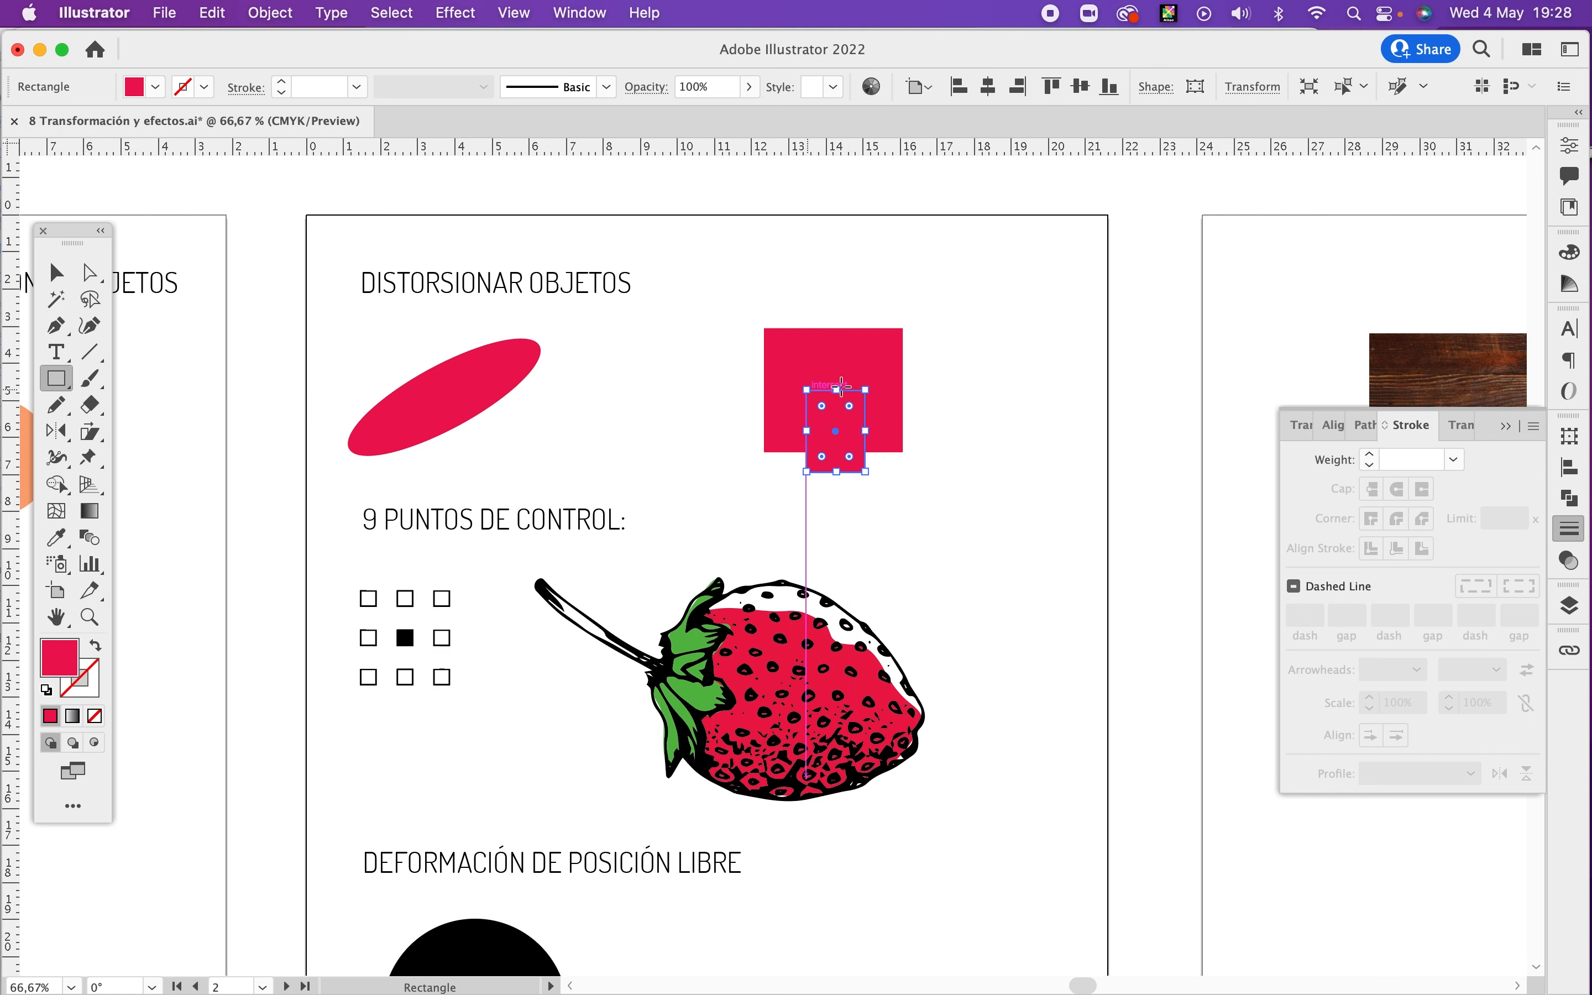
Step: Subtract the small rectangle from the large one with Minus Front to cut a doorway
key("v")
left_click(793, 449, "shift")
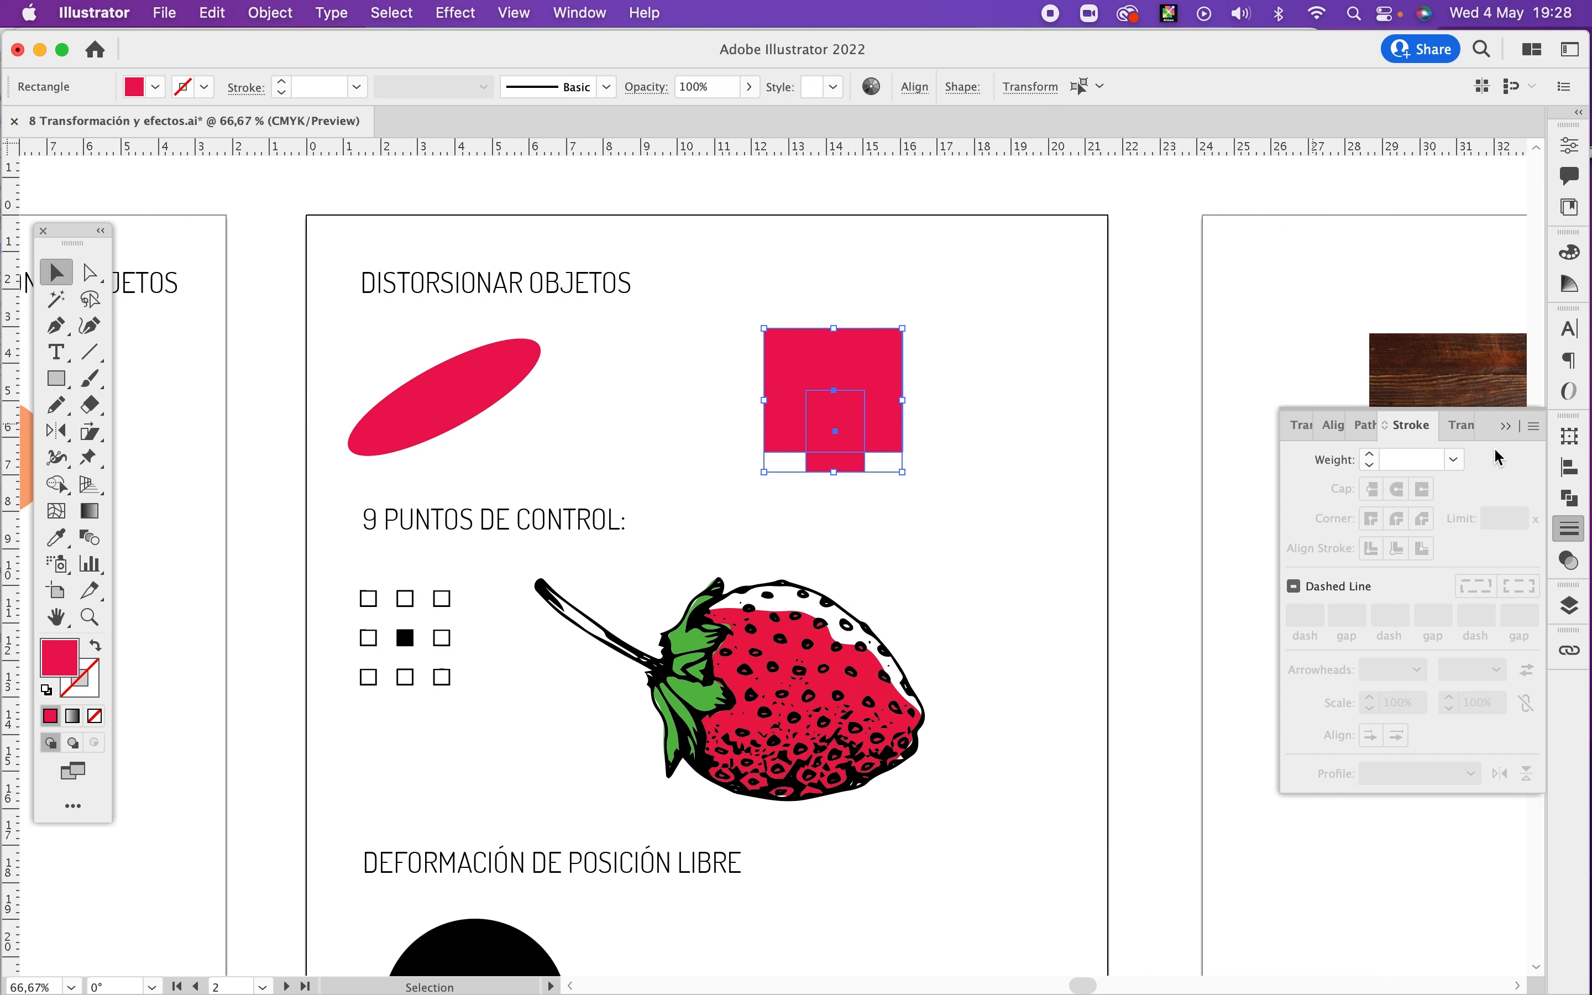
left_click(1575, 471)
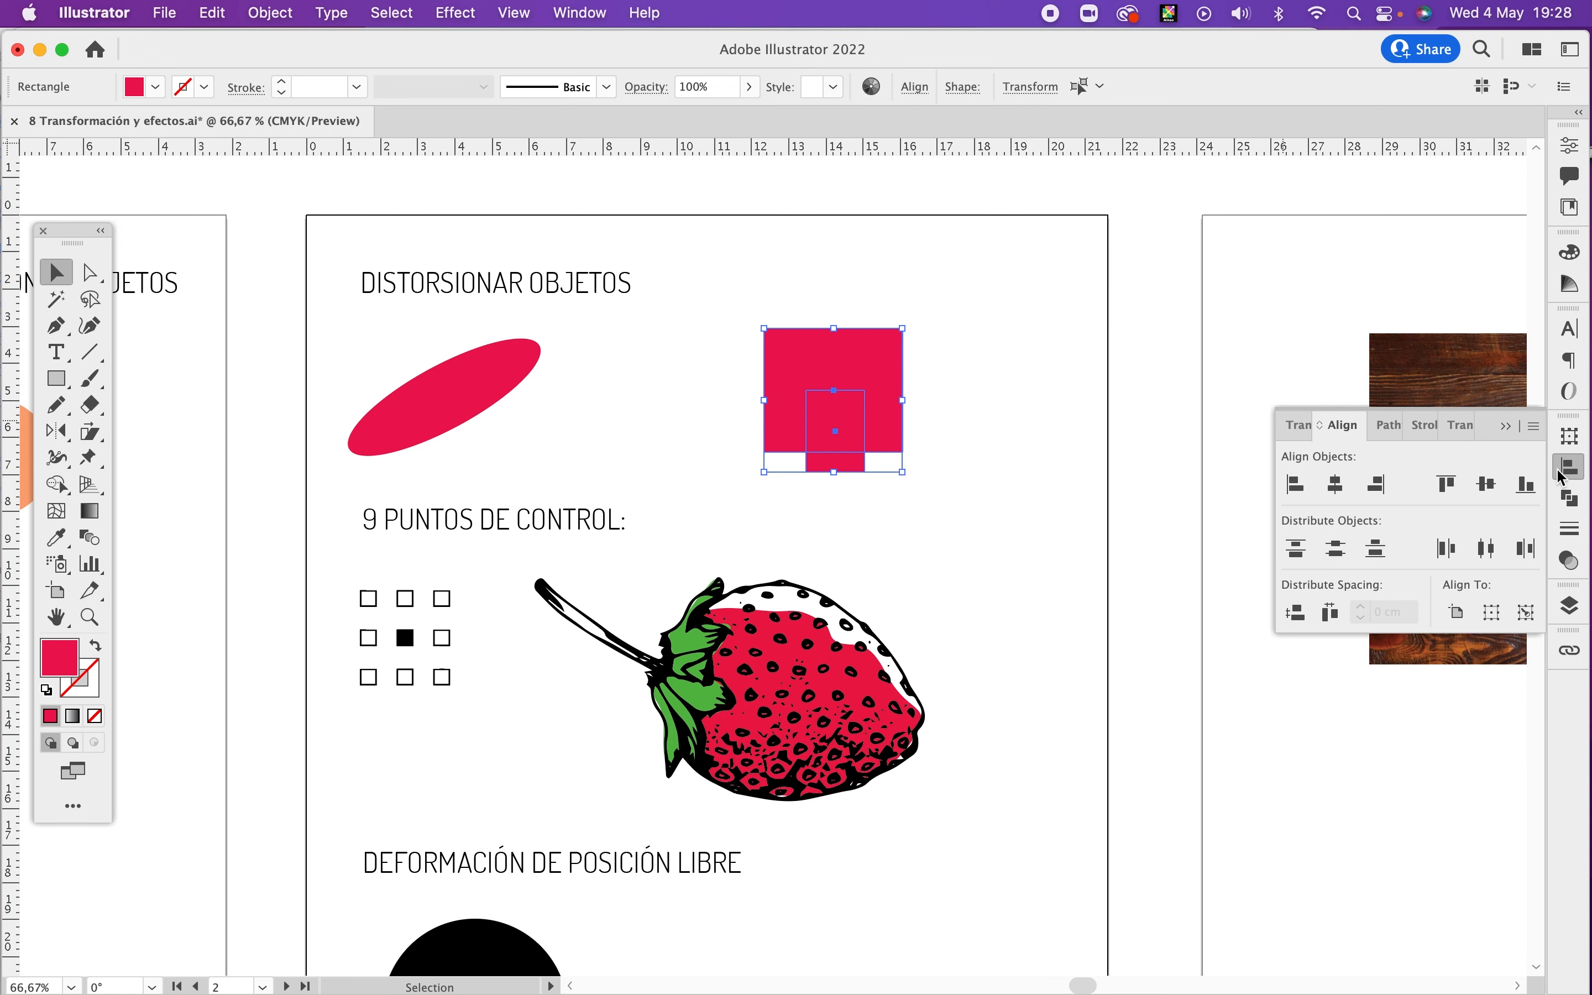
left_click(1570, 498)
left_click(1342, 485)
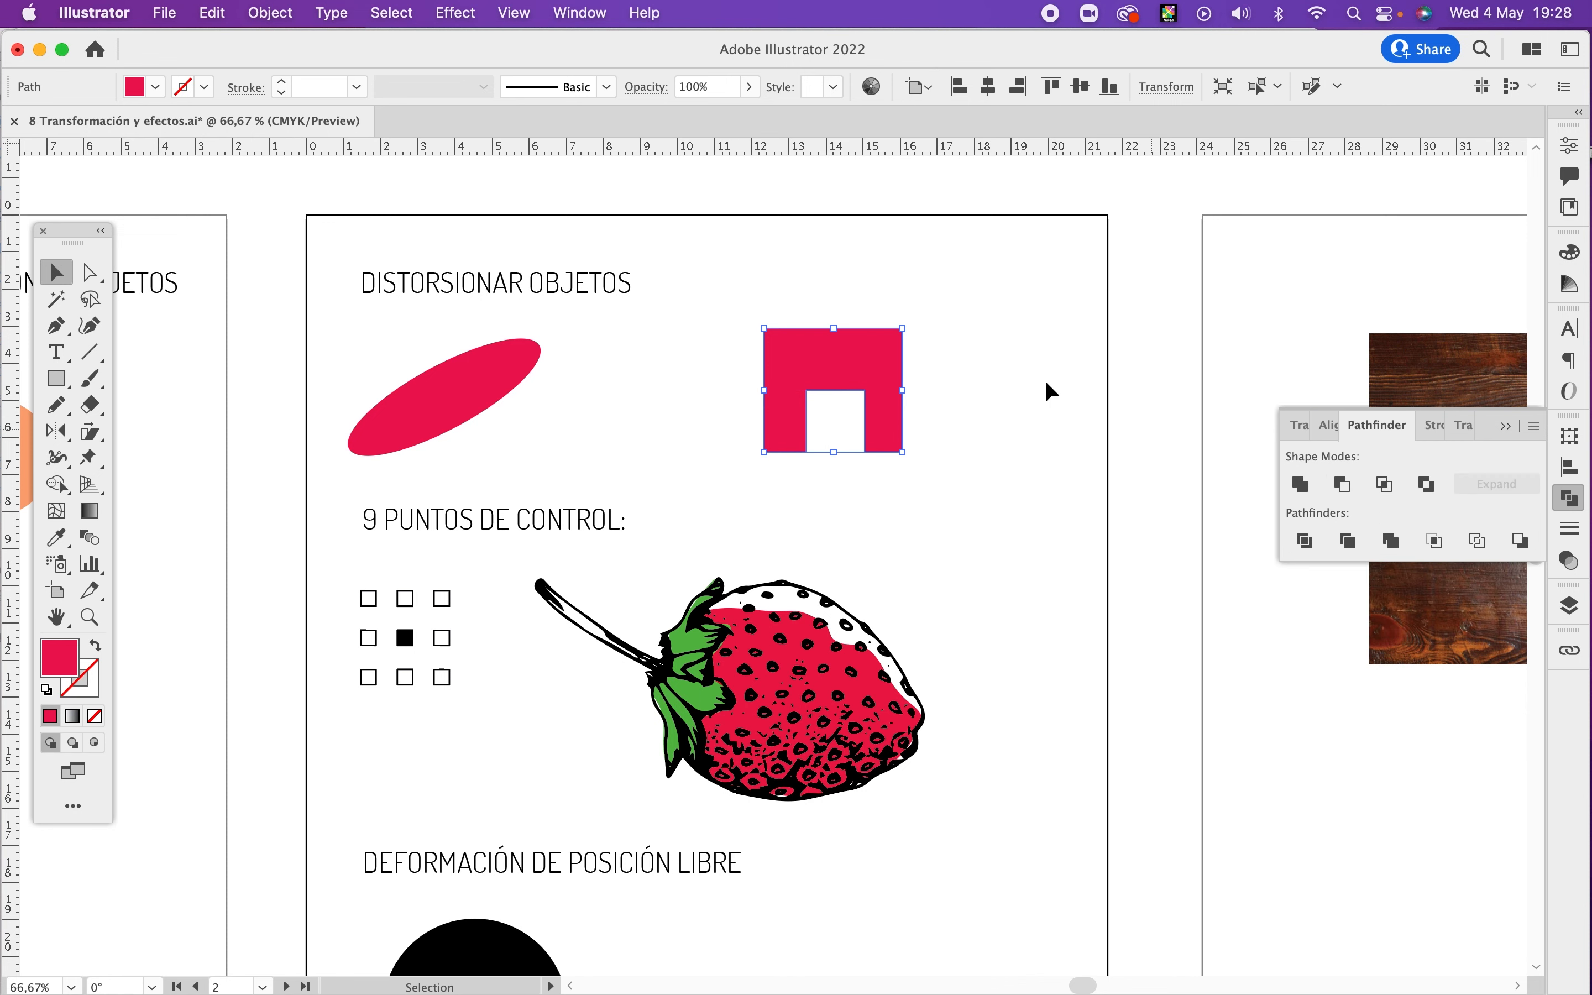
Step: Shift the doorway's anchor points to the right within the red house shape
left_click(952, 289)
key("a")
left_click_drag(872, 477, 799, 375)
key("shift+Right")
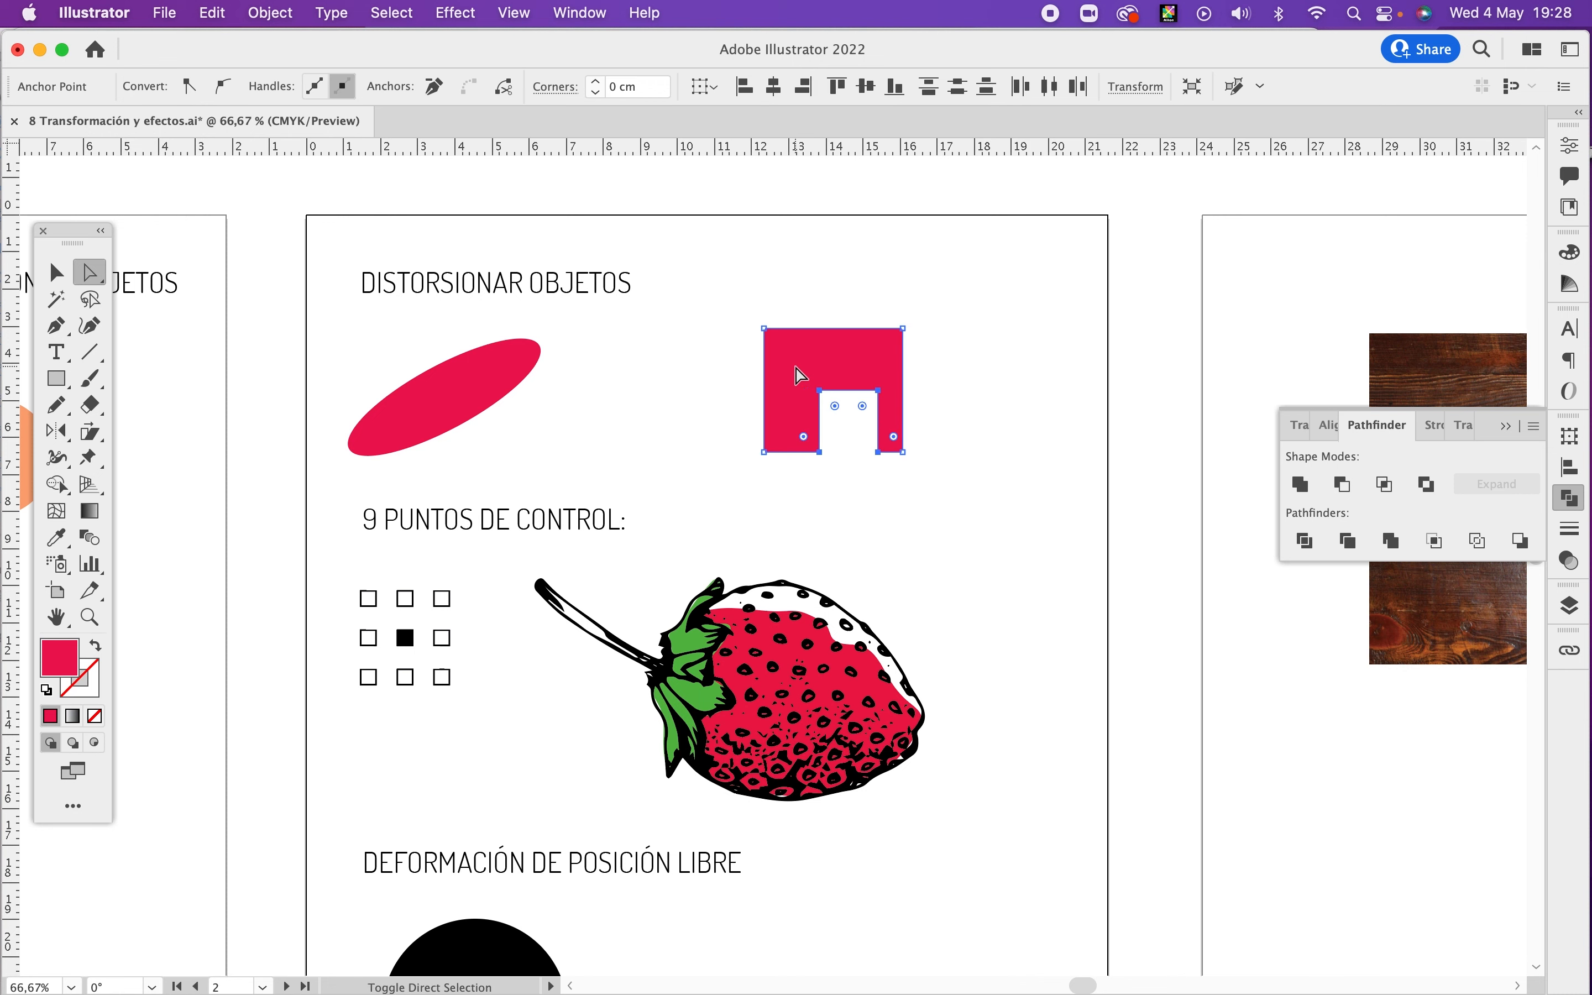
left_click(973, 358)
key("v")
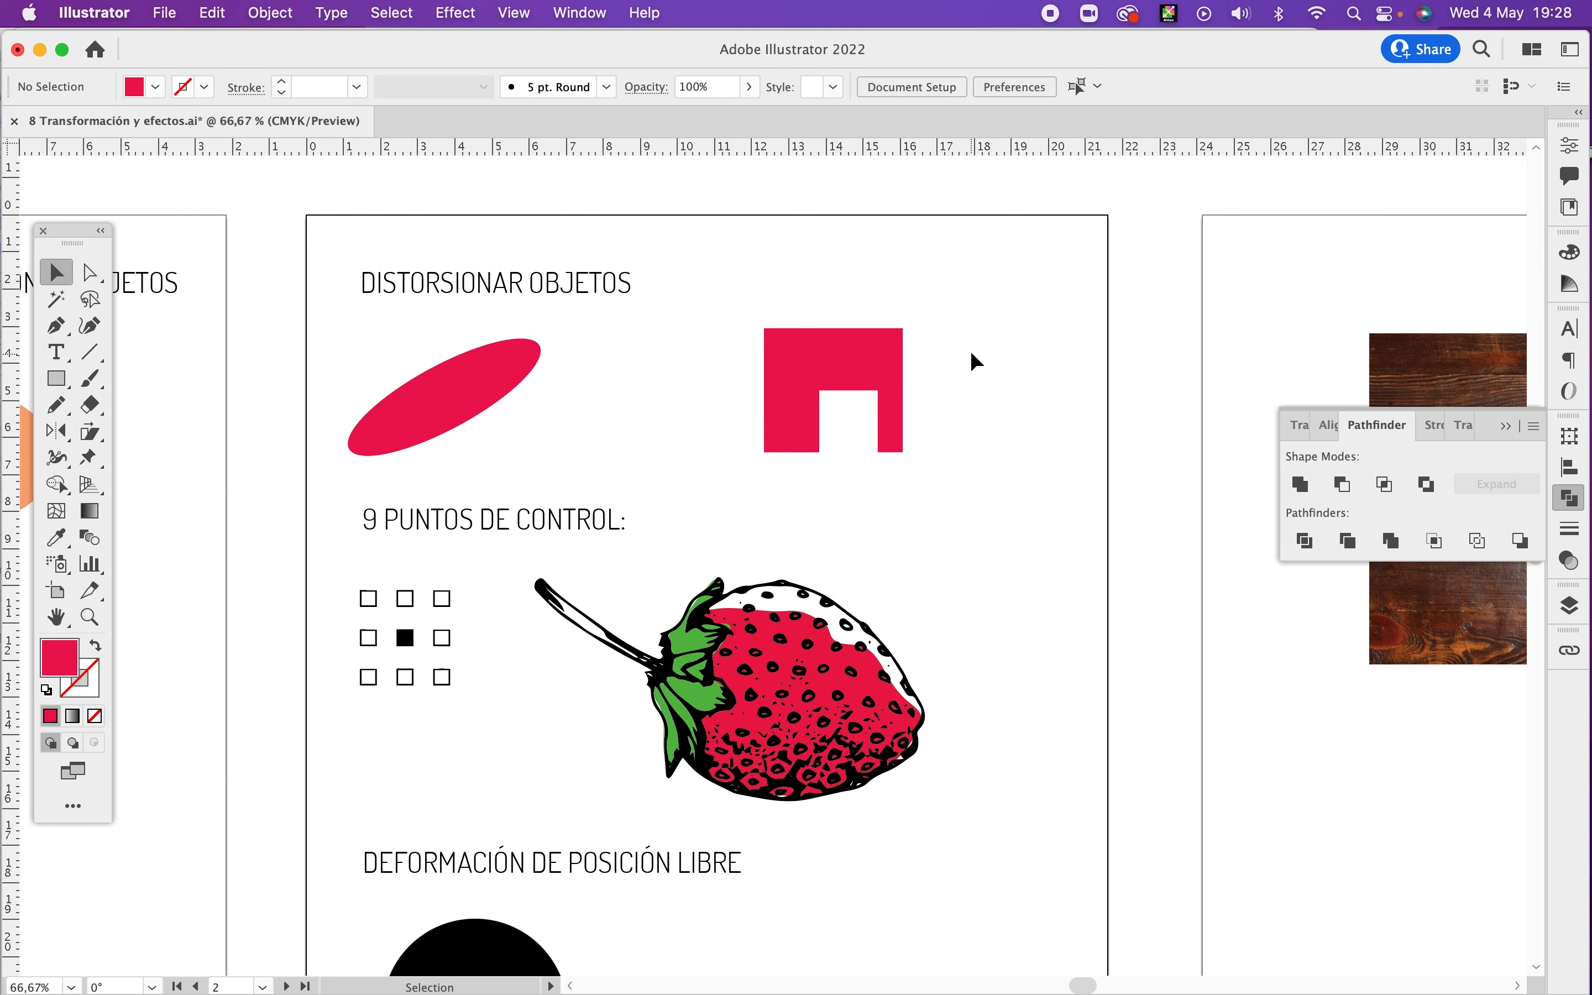
Step: Draw a wide, flat rectangle above the house body and pull its top corners inward to form a tapered roof
key("m")
left_click_drag(741, 319, 925, 270)
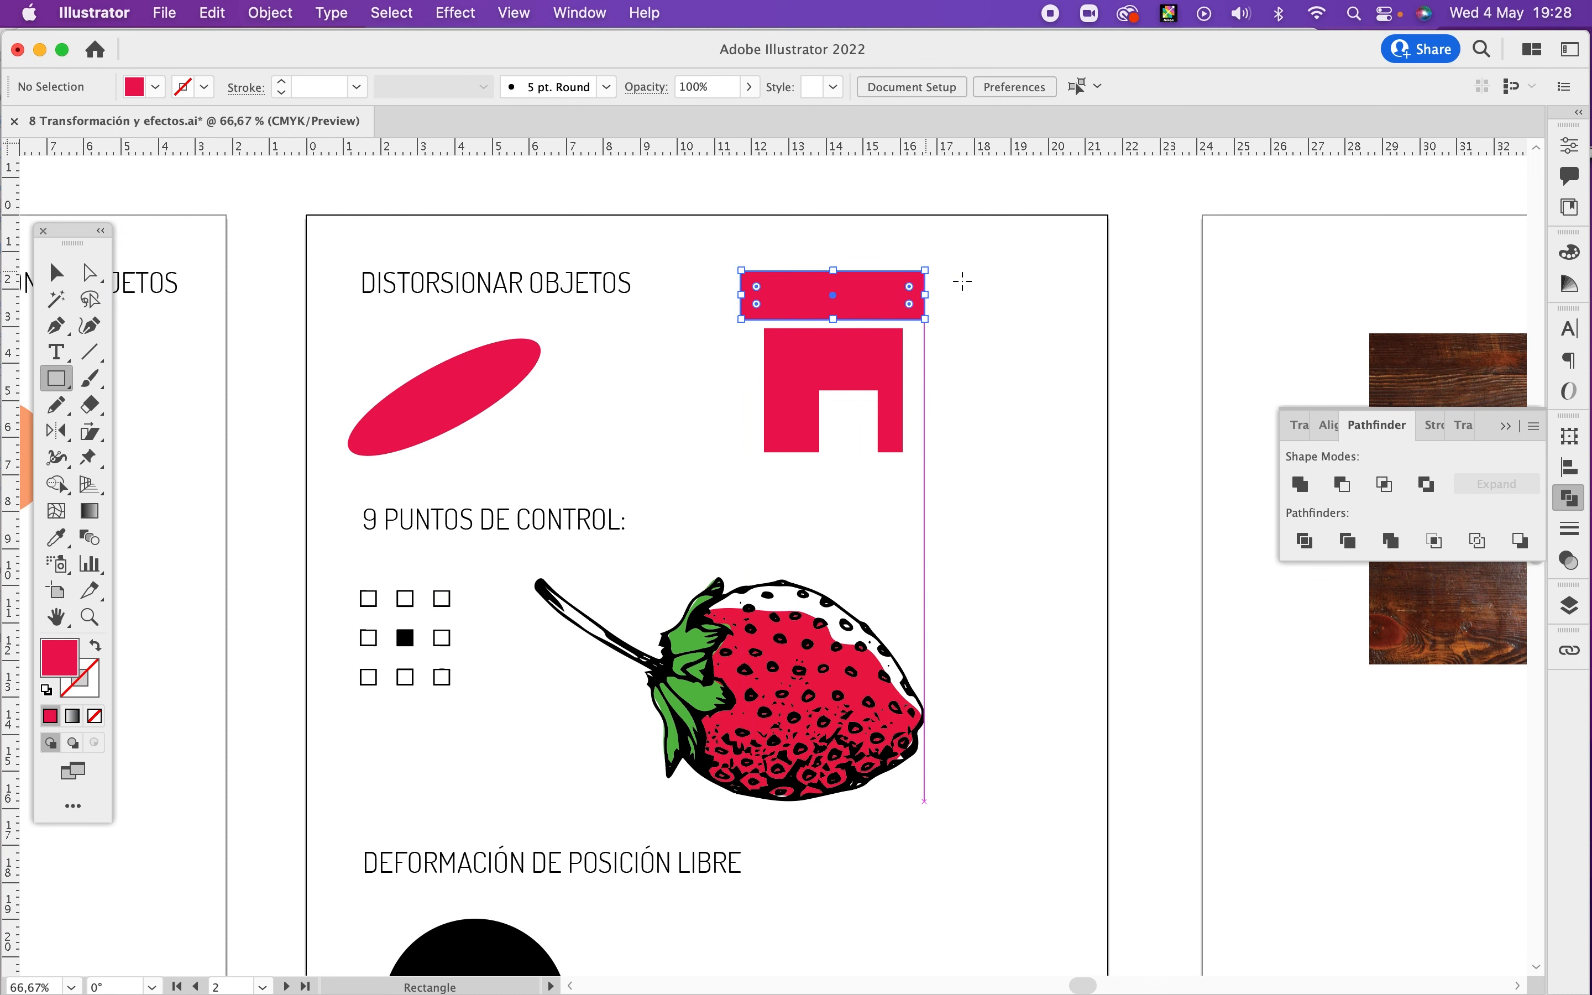
key("v")
key("a")
mouse_move(743, 270)
left_mouse_down()
mouse_move(784, 269)
mouse_move(766, 276)
left_mouse_up()
key("super+z")
left_click(785, 248)
left_click_drag(925, 270, 774, 459)
left_click(950, 273)
key("v")
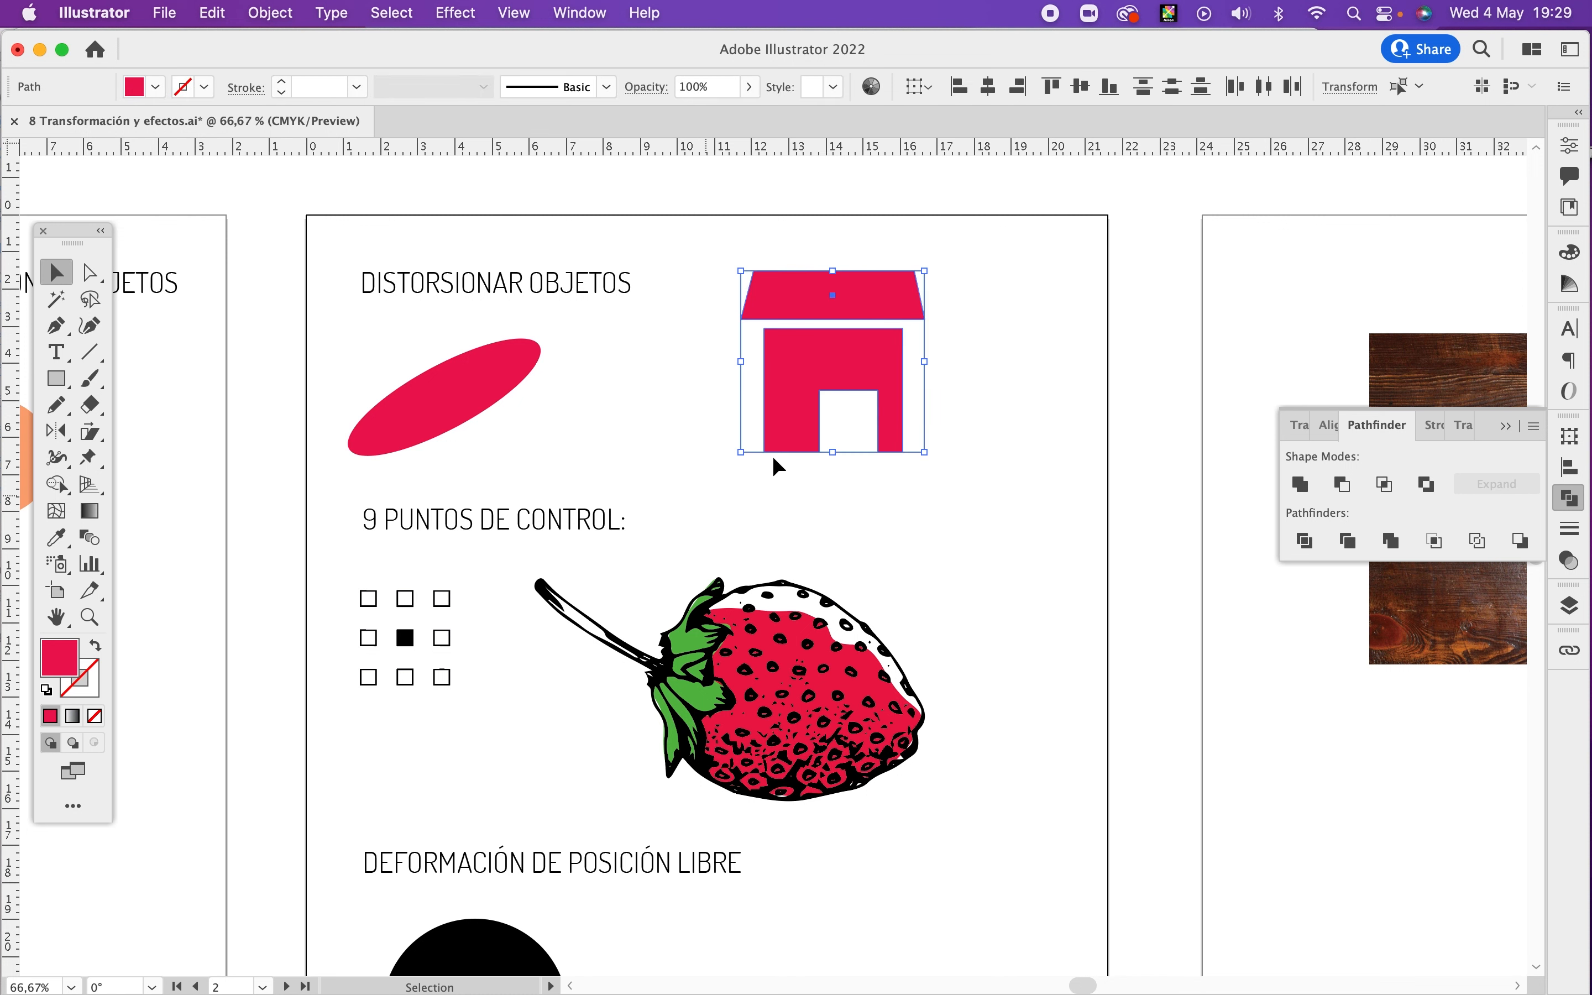
Step: Shear the roof and house body together so that they lean to the right
left_click(94, 436, "alt")
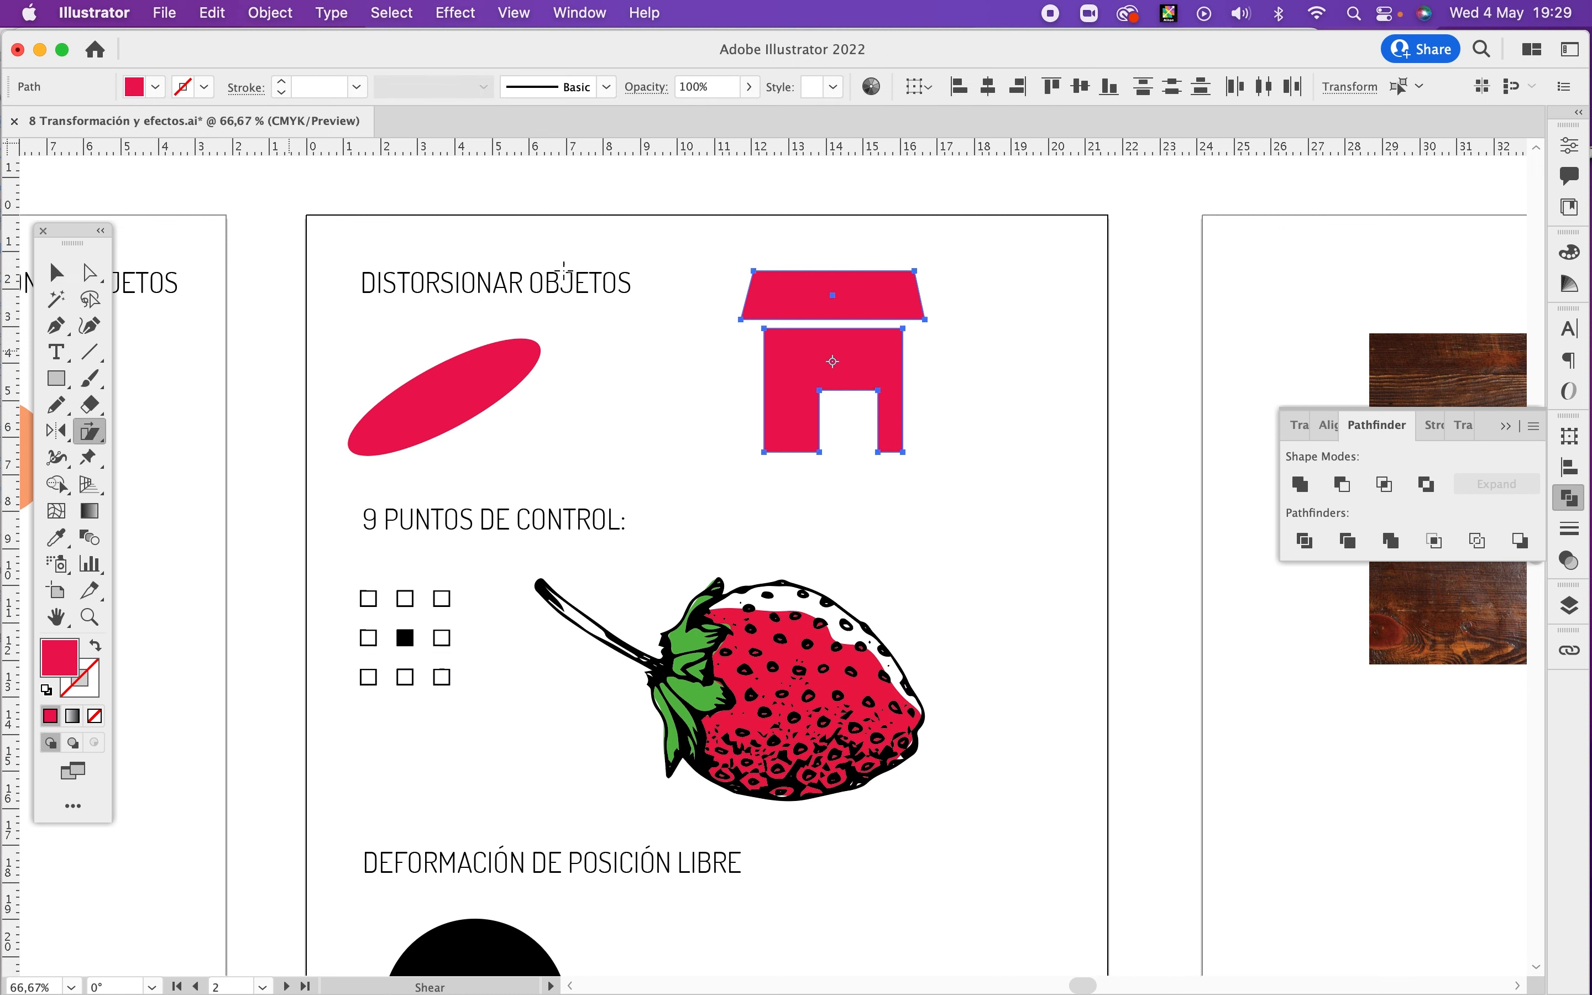
left_click_drag(840, 260, 872, 267)
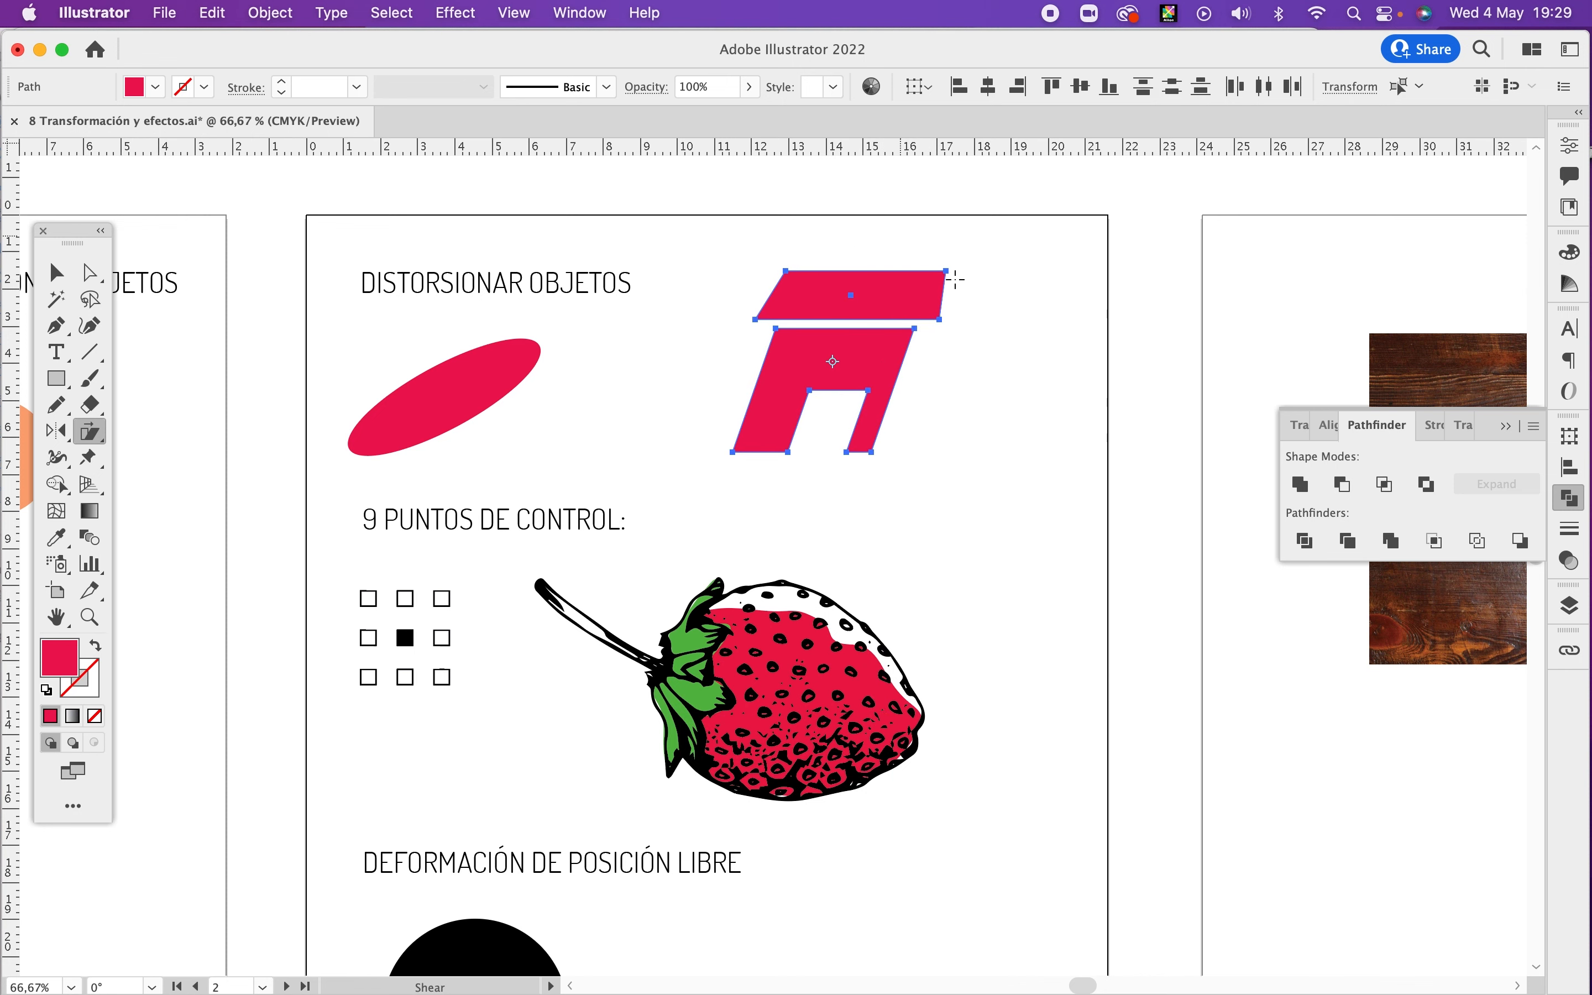
key("v")
left_click(1011, 403)
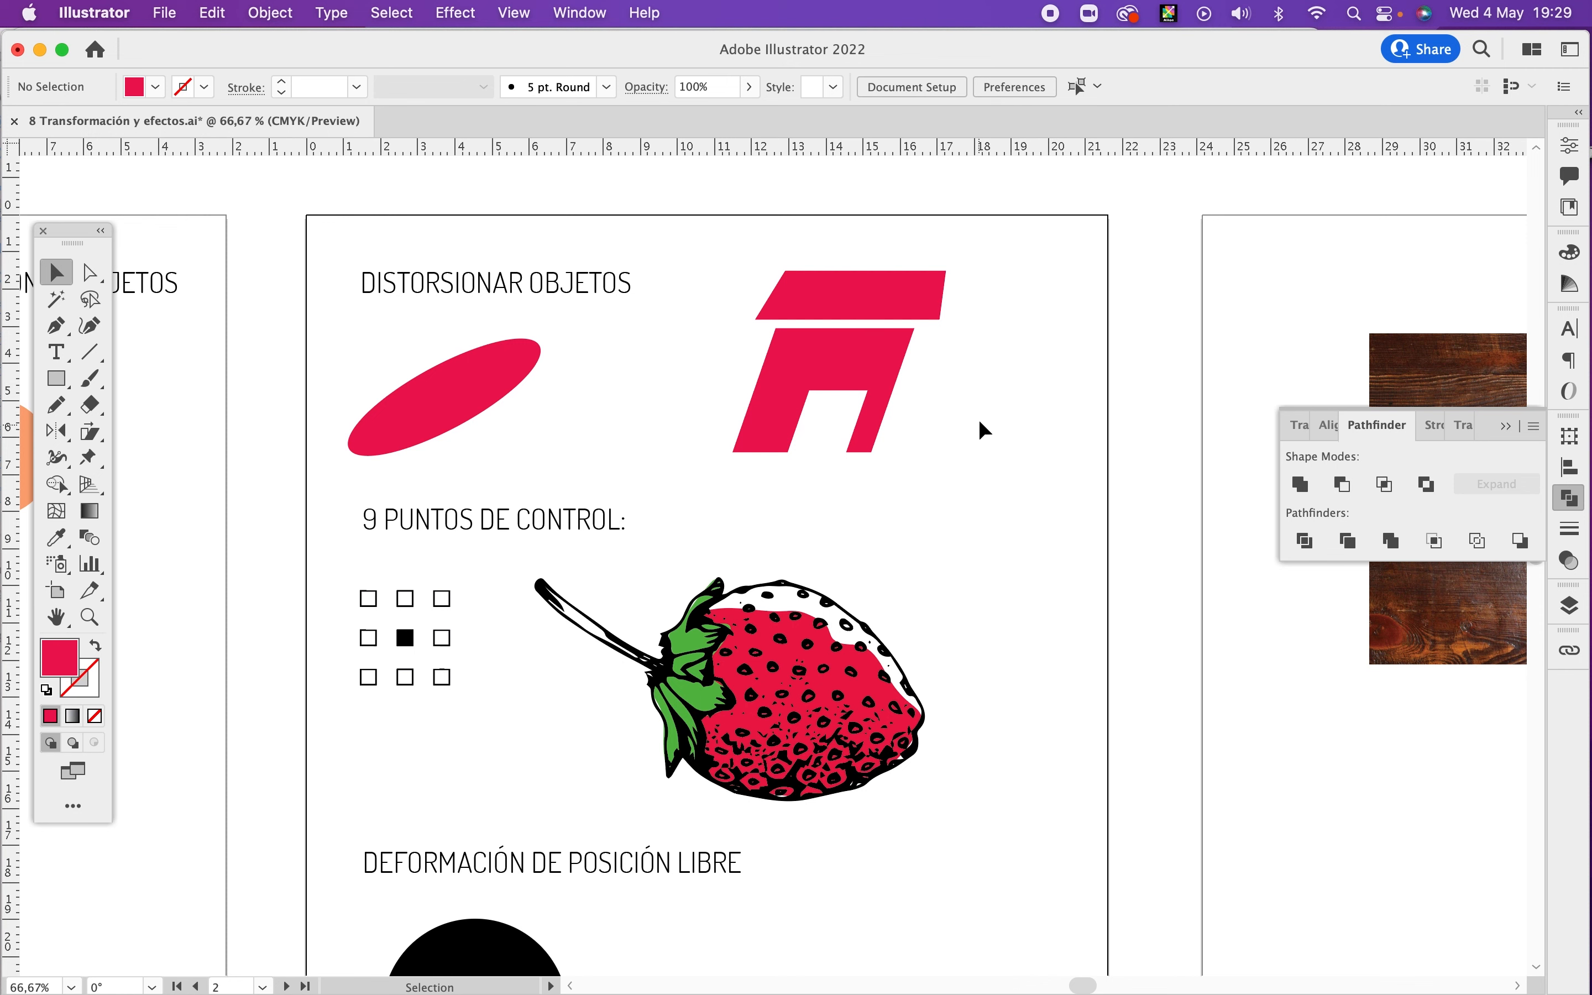
Step: Move the slanted house body slightly down, away from its roof
left_click(796, 414)
left_click_drag(863, 366, 859, 380)
left_click(1018, 481)
Step: Examine the strawberry's paths in Outline view, returning to Preview at the end
scroll(1002, 568, "down", 6)
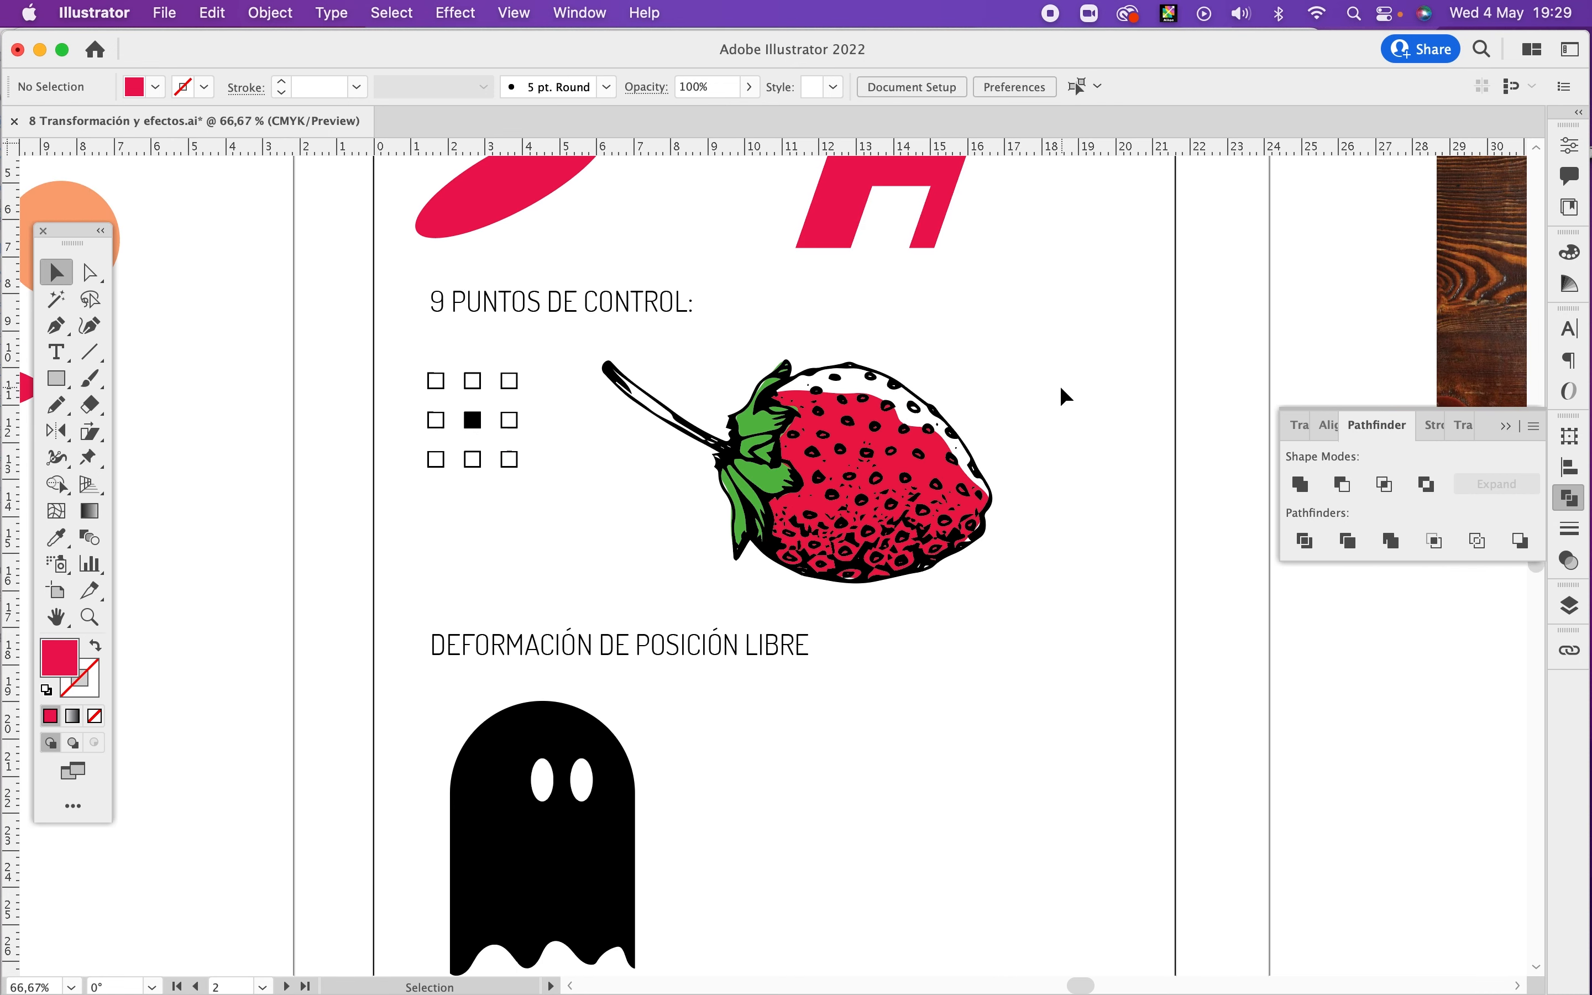
left_click(715, 502)
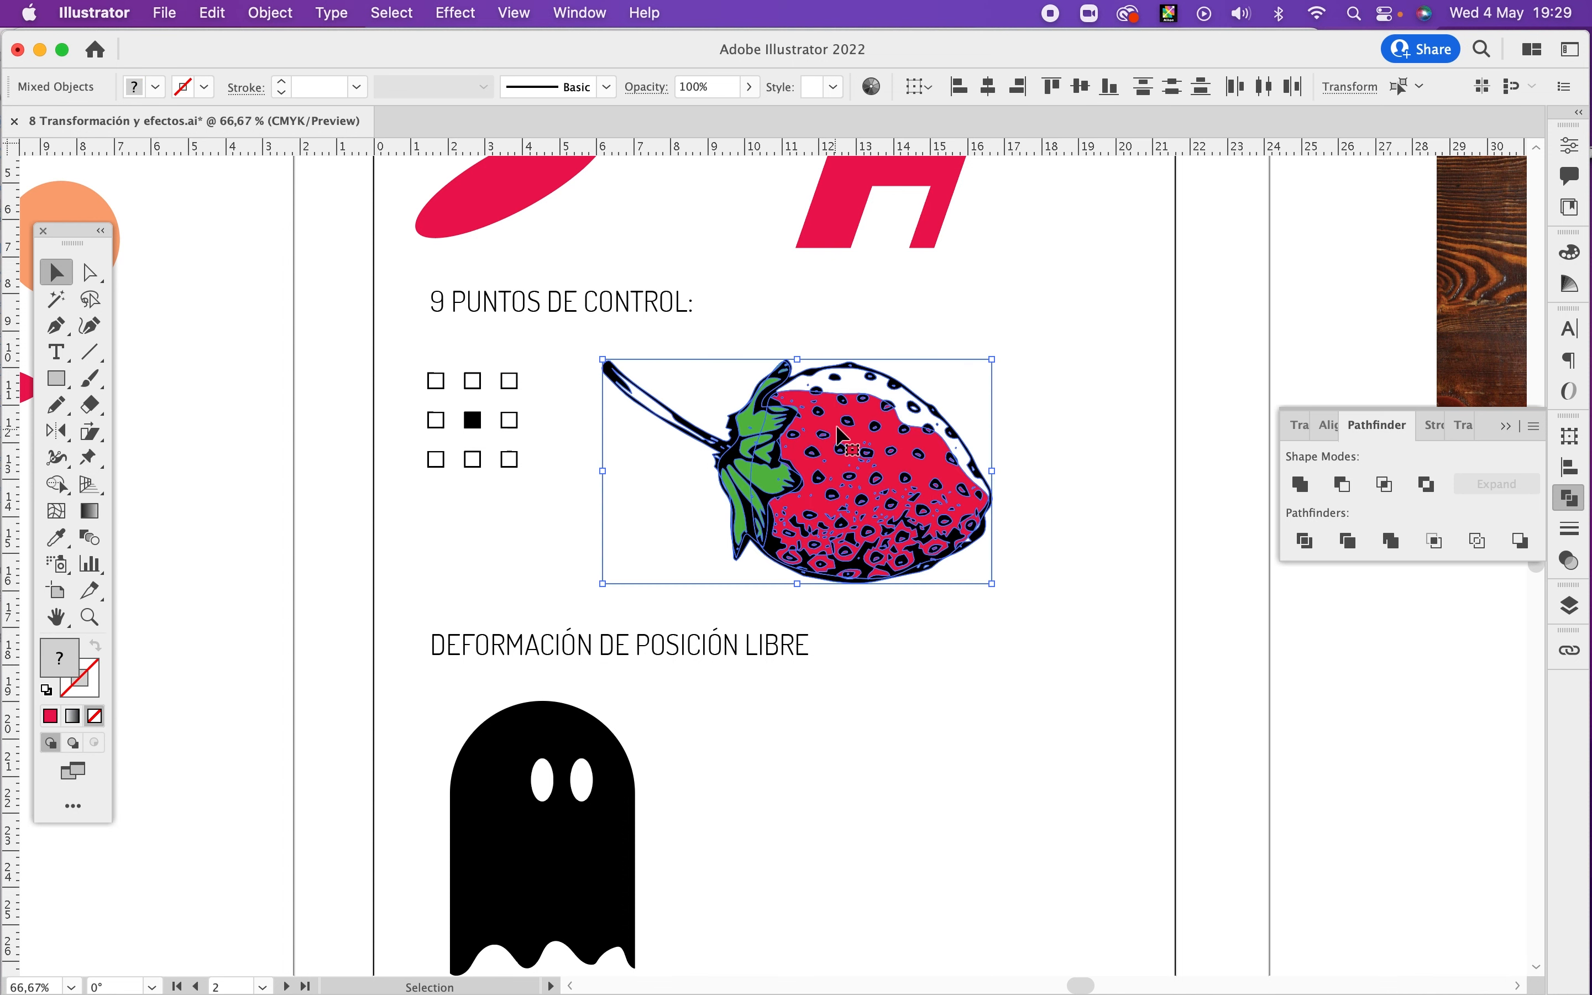
key("a")
key("cmd+y")
key("v")
left_click(1060, 326)
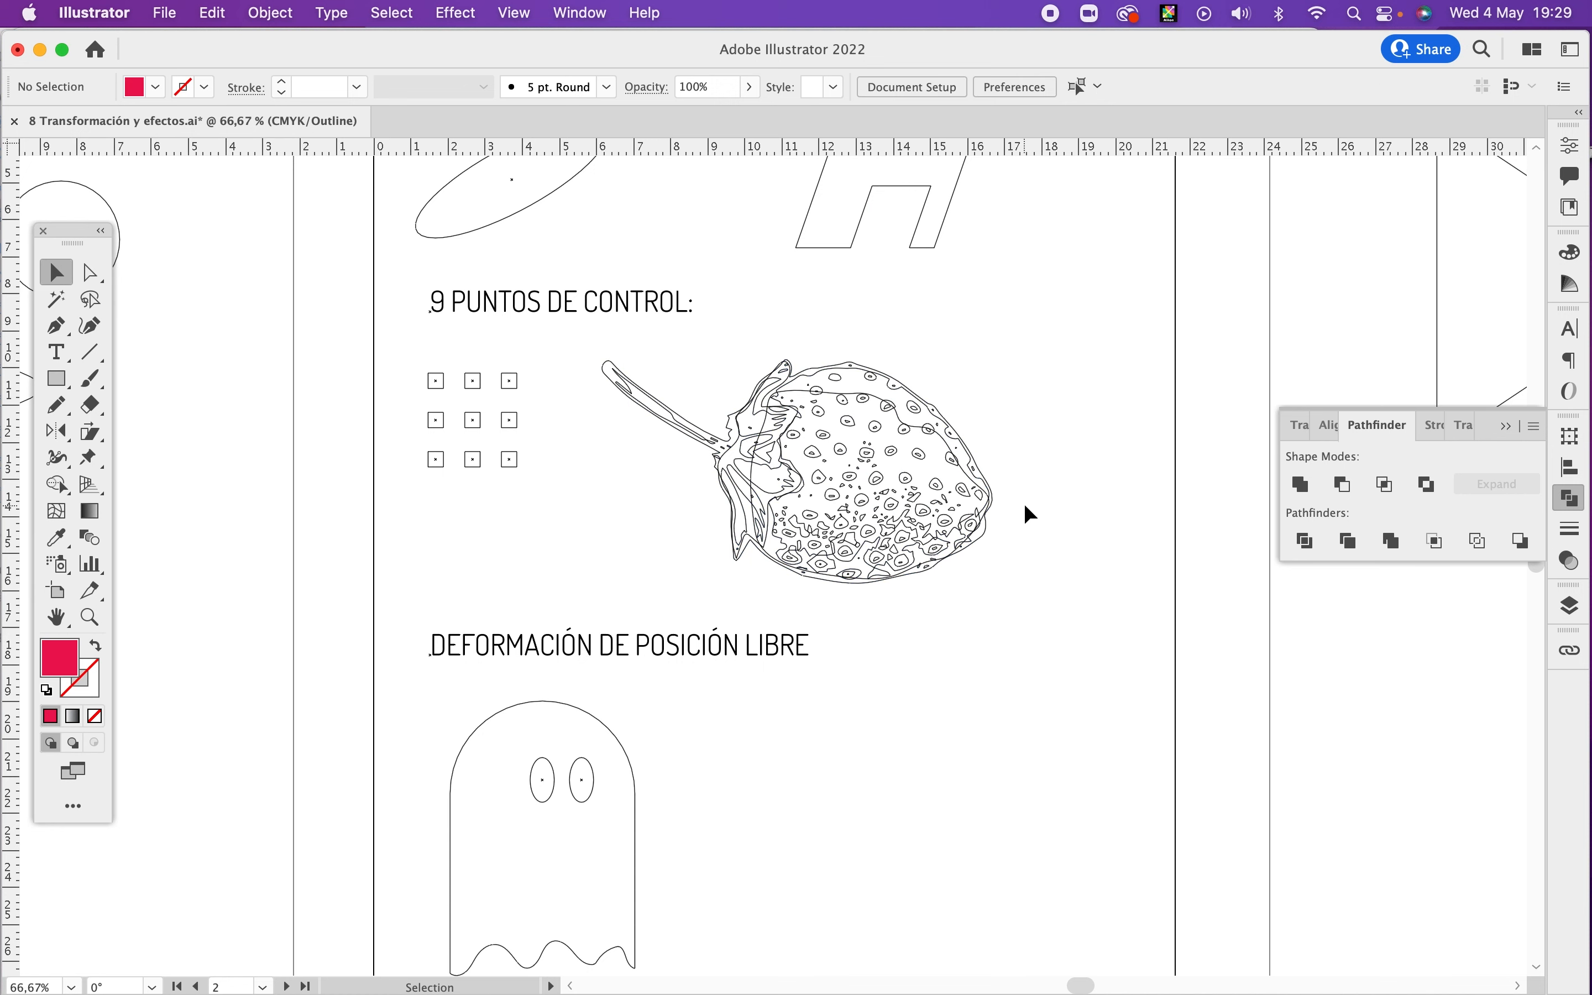
key("cmd+y")
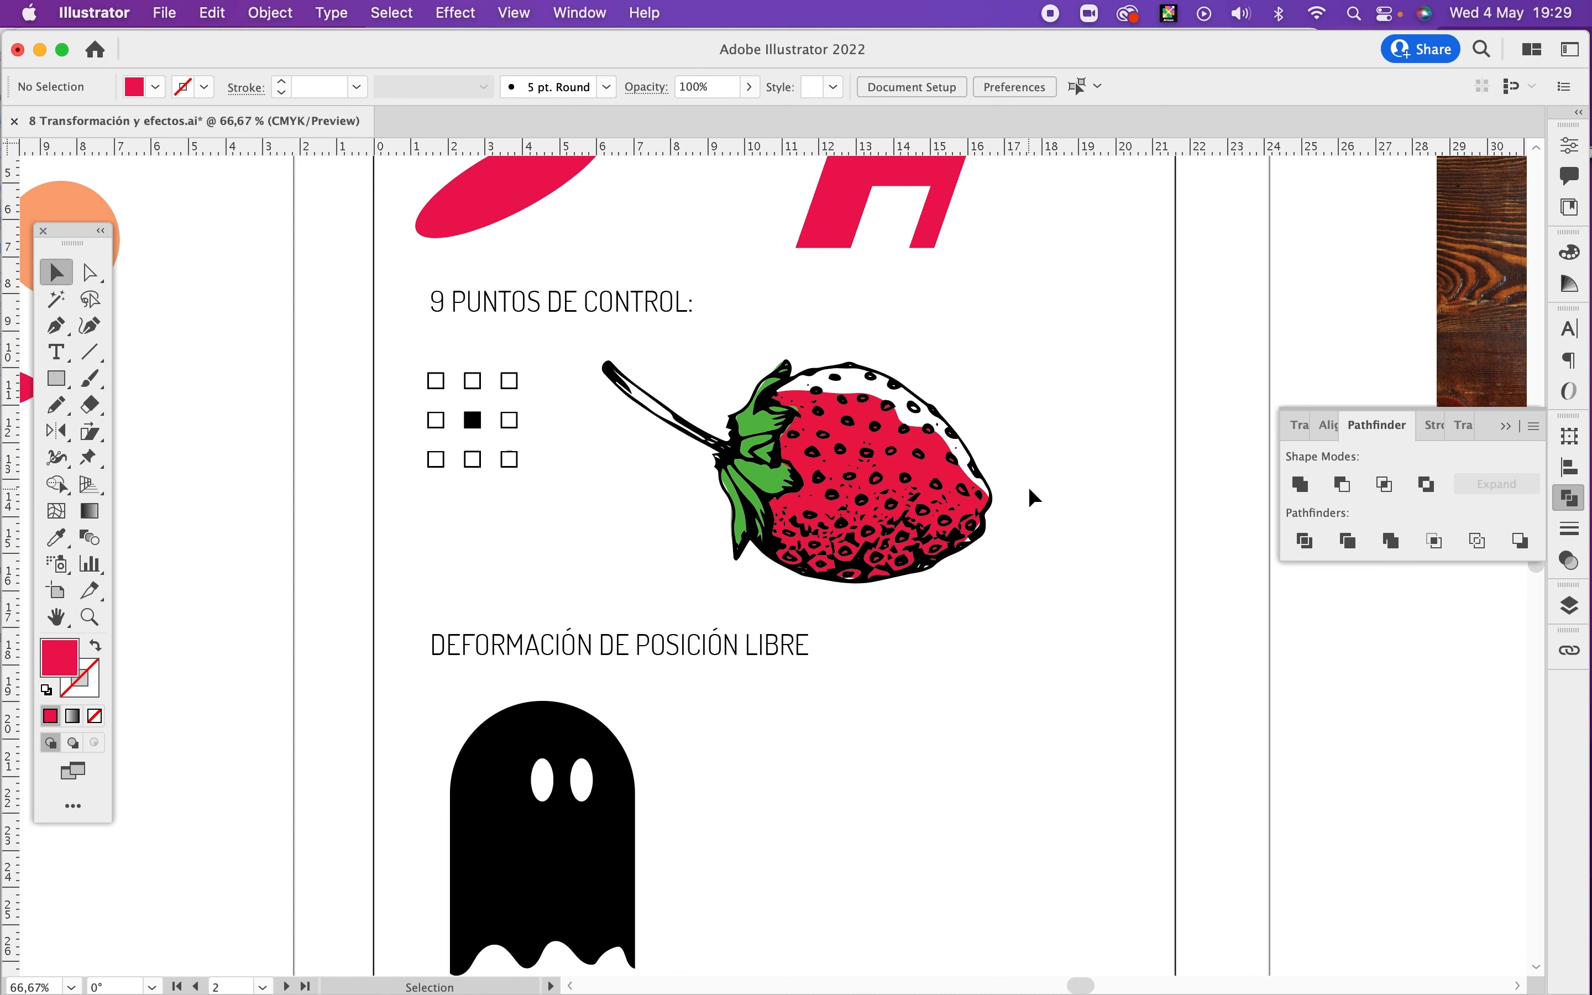
Step: Scale the whole strawberry to a width of 6 cm from its center reference point with proportions constrained
left_click_drag(1054, 368, 688, 465)
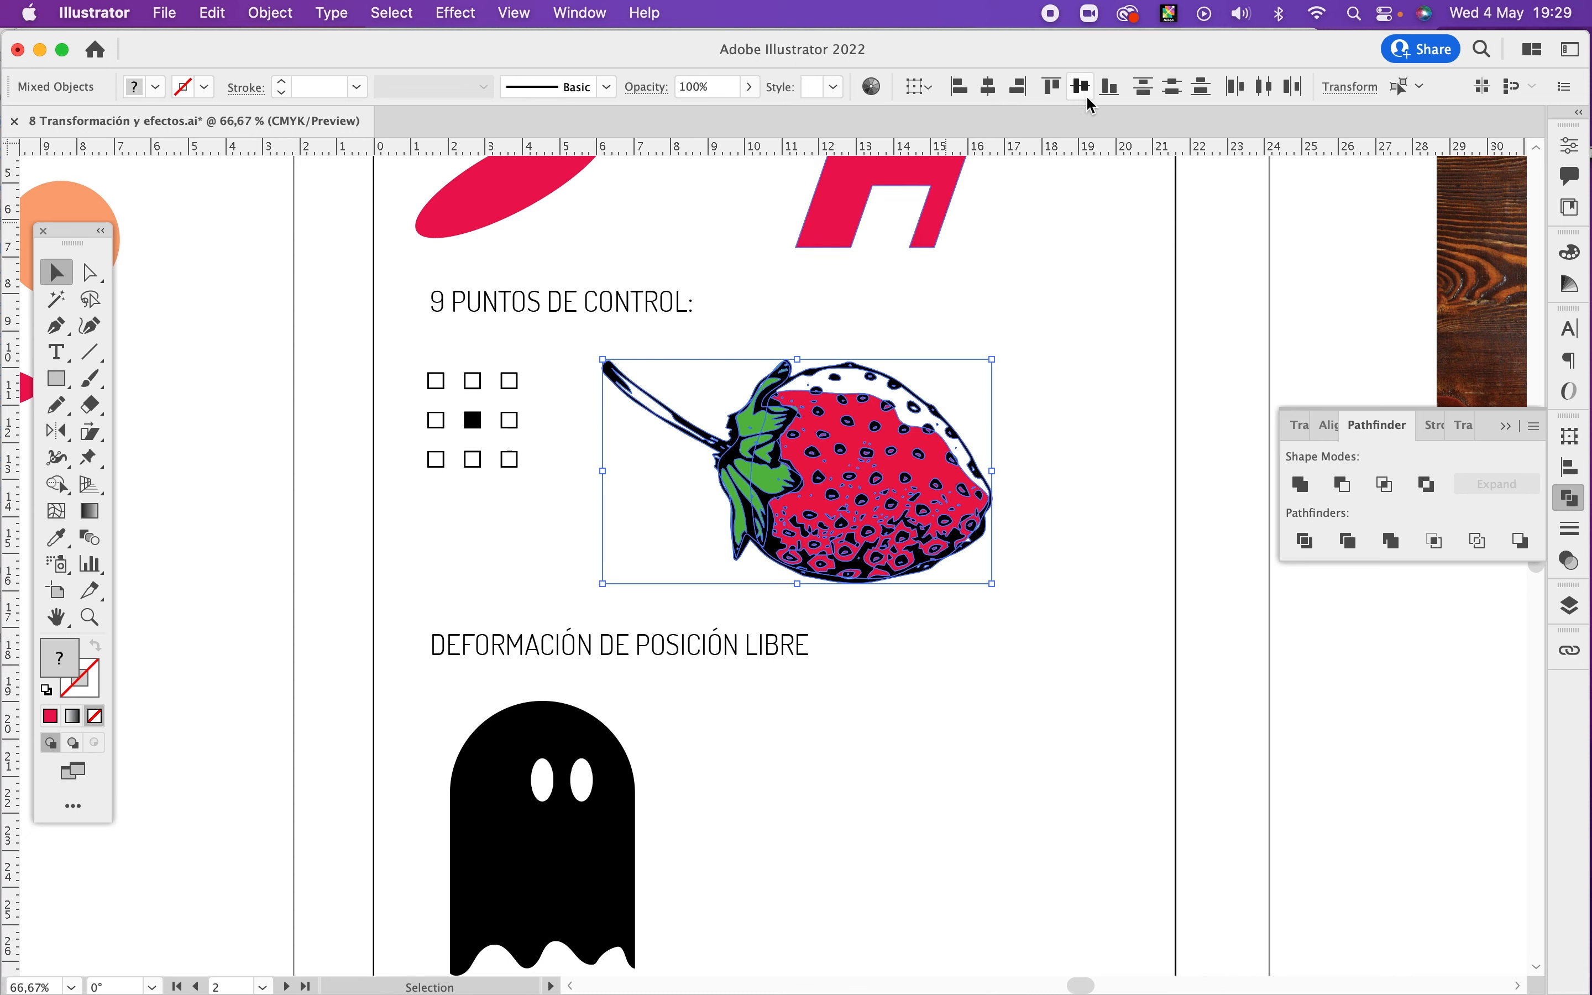
left_click(931, 90)
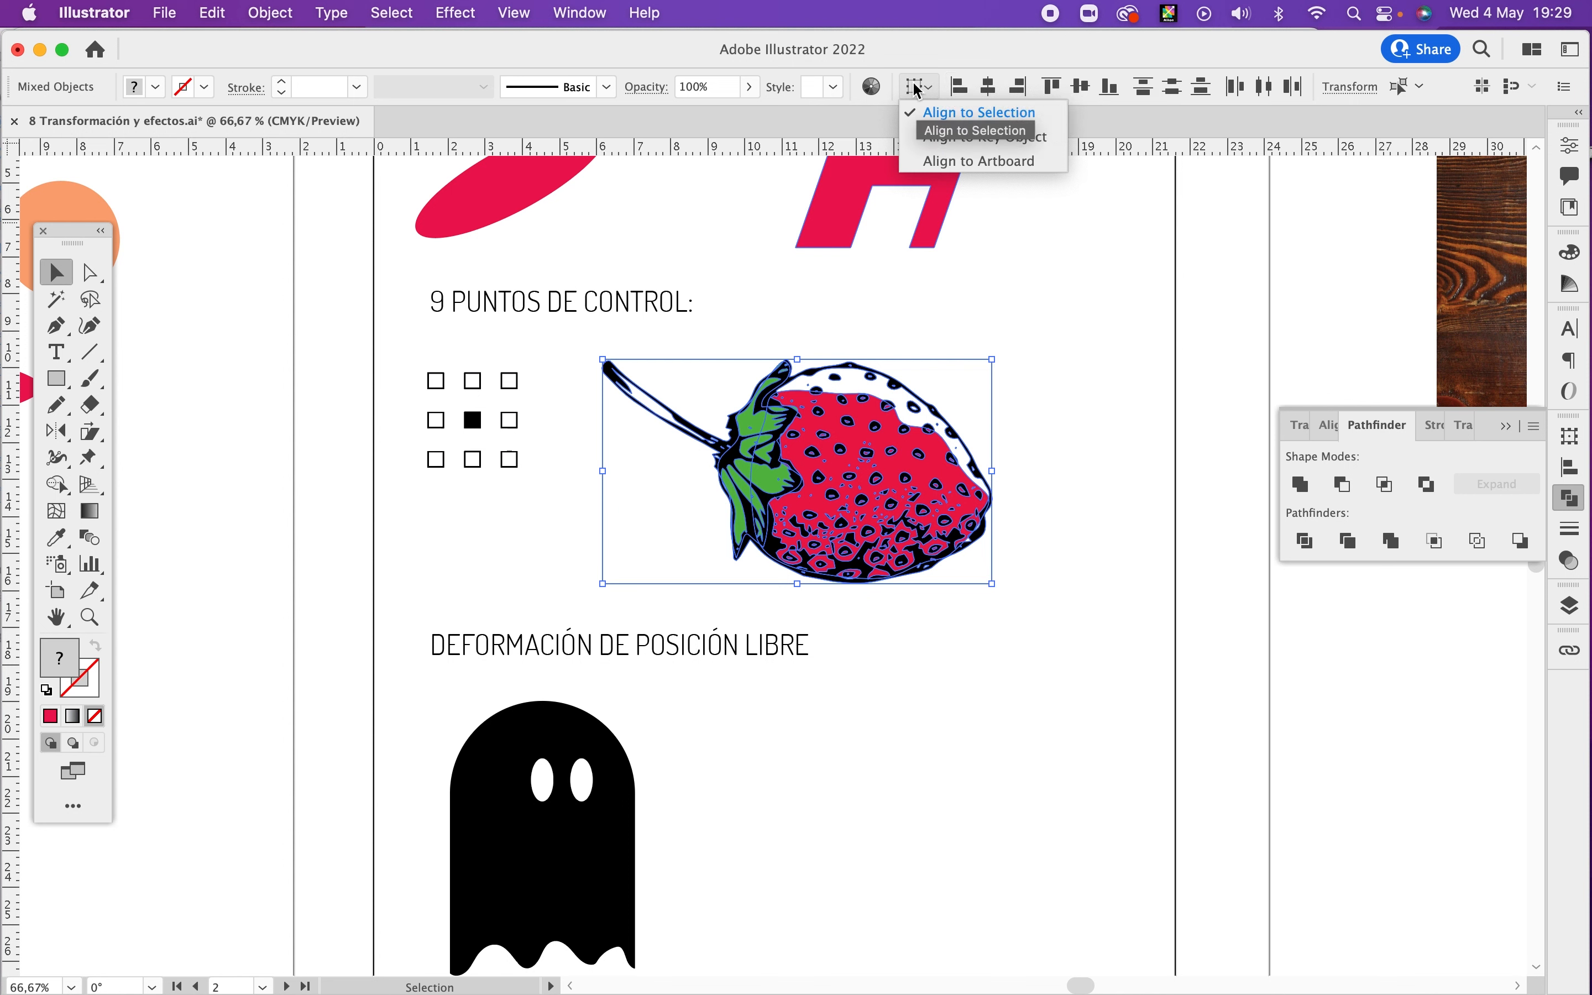
left_click(1347, 87)
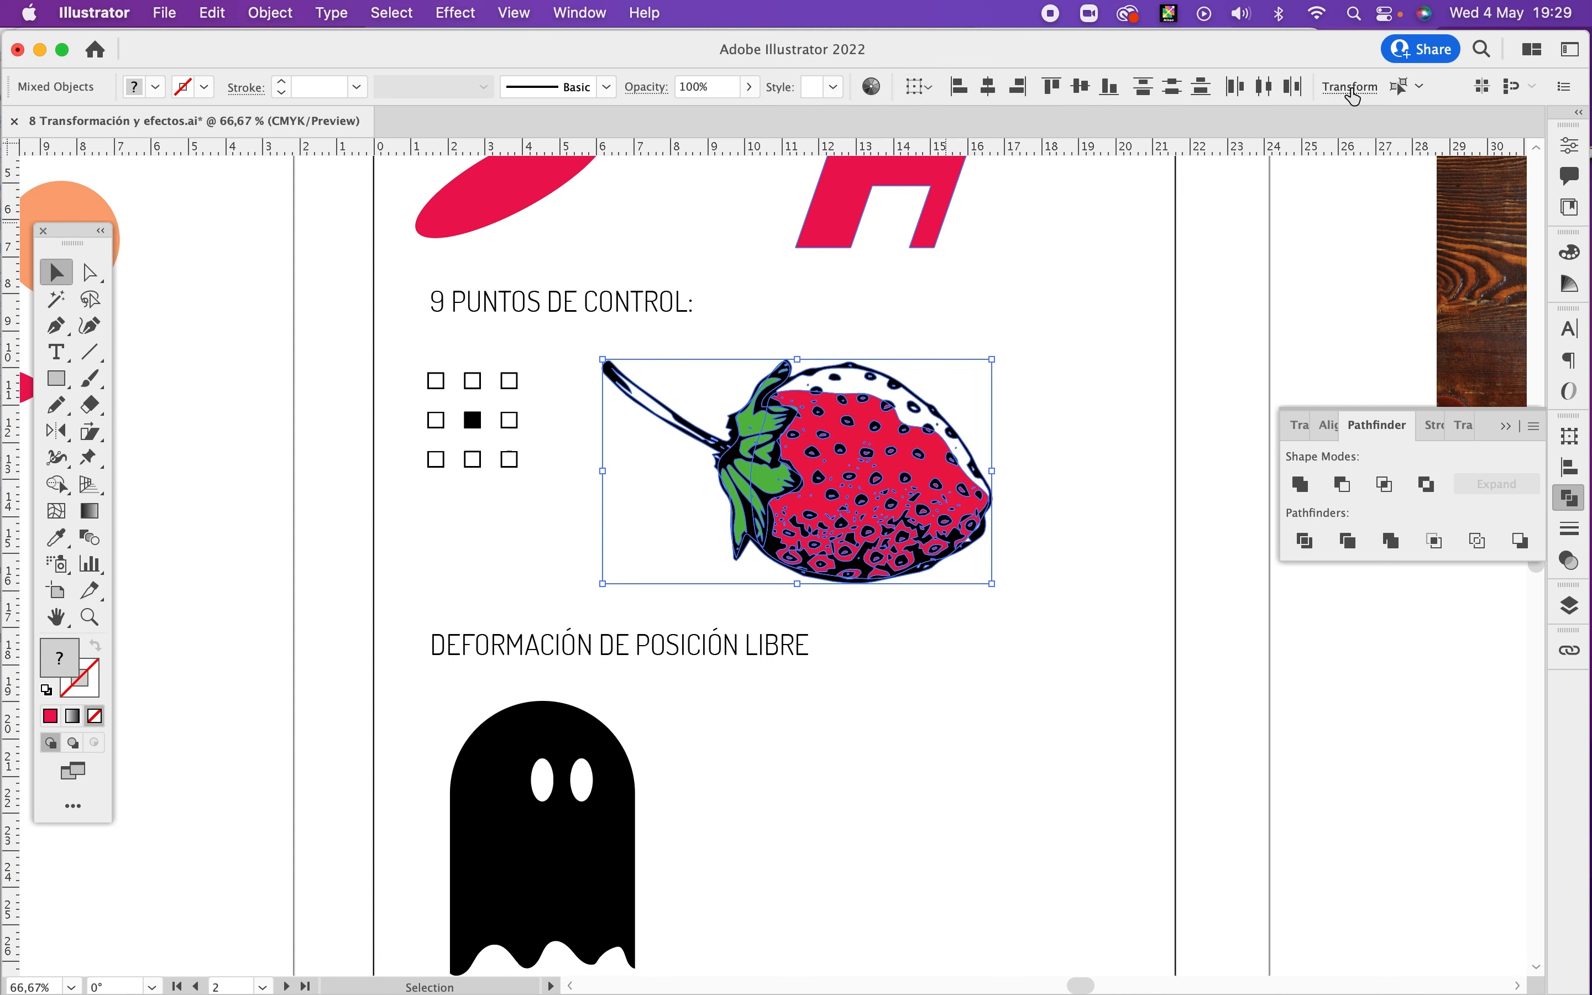
left_click(1349, 89)
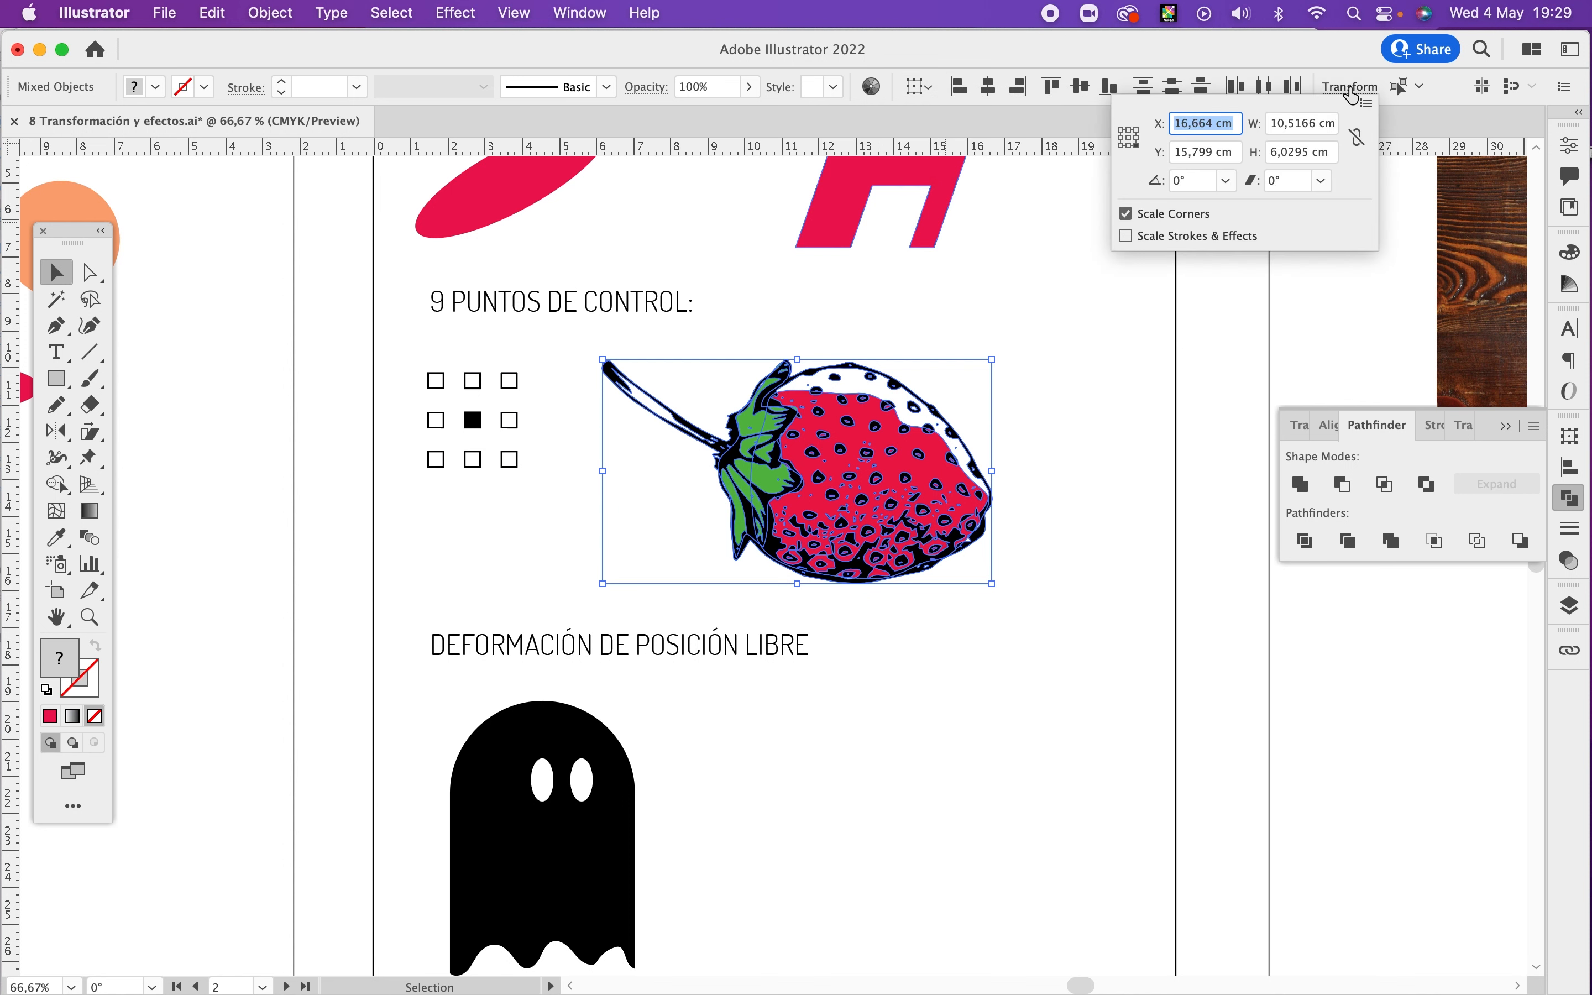
left_click(1128, 138)
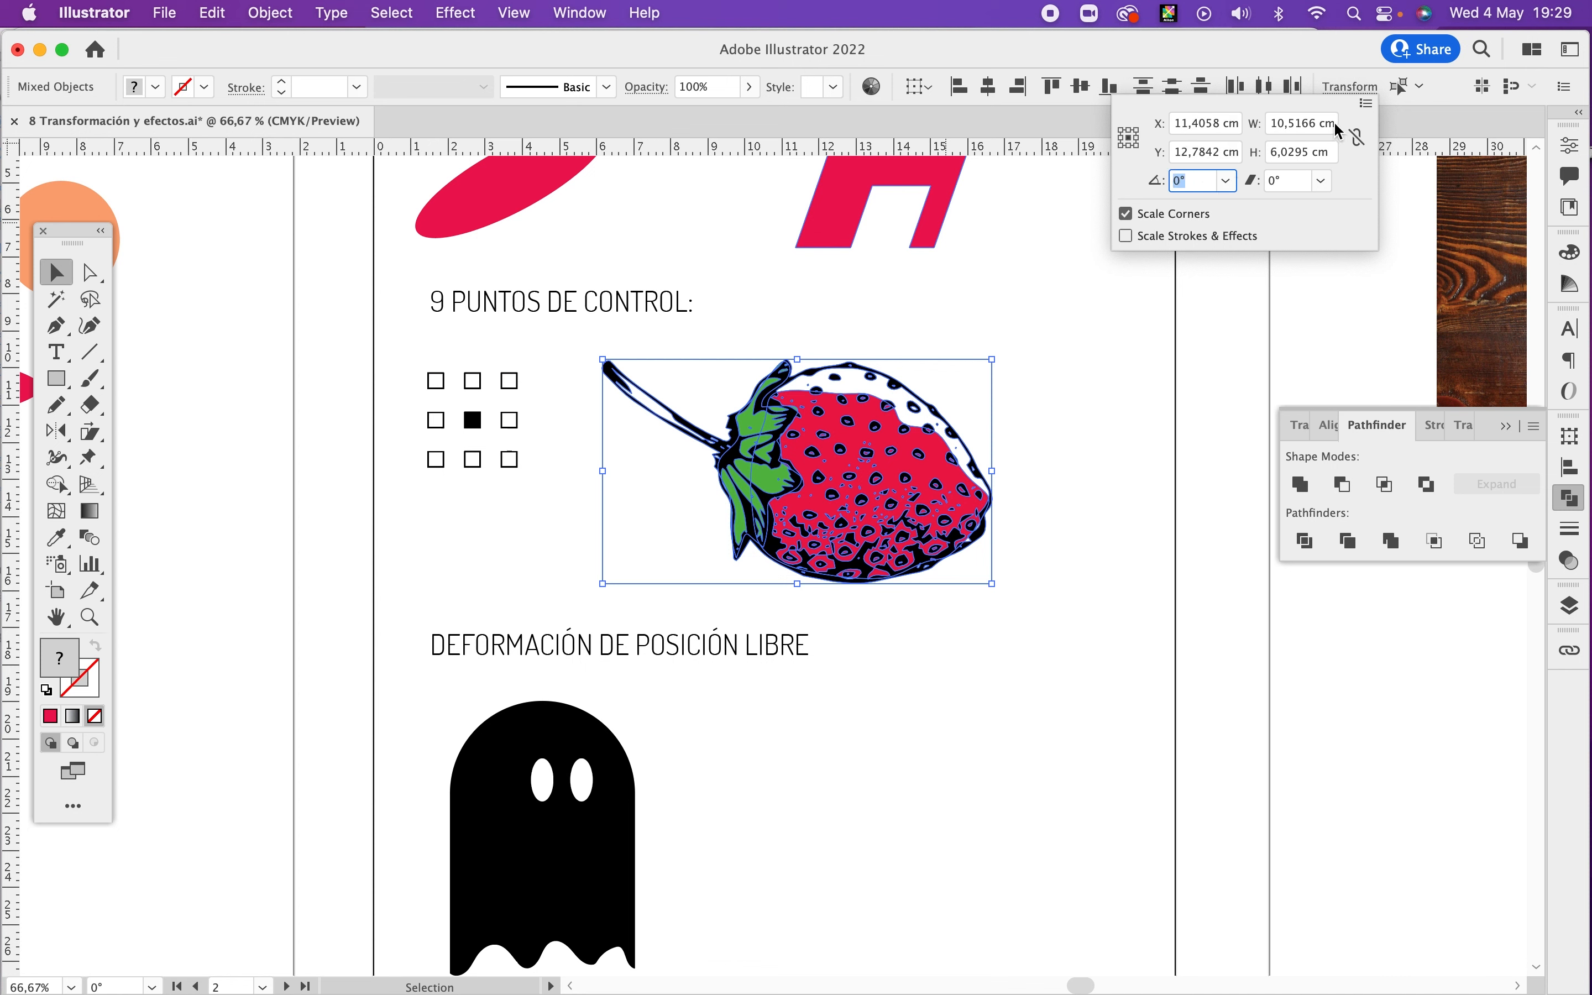
left_click(1357, 139)
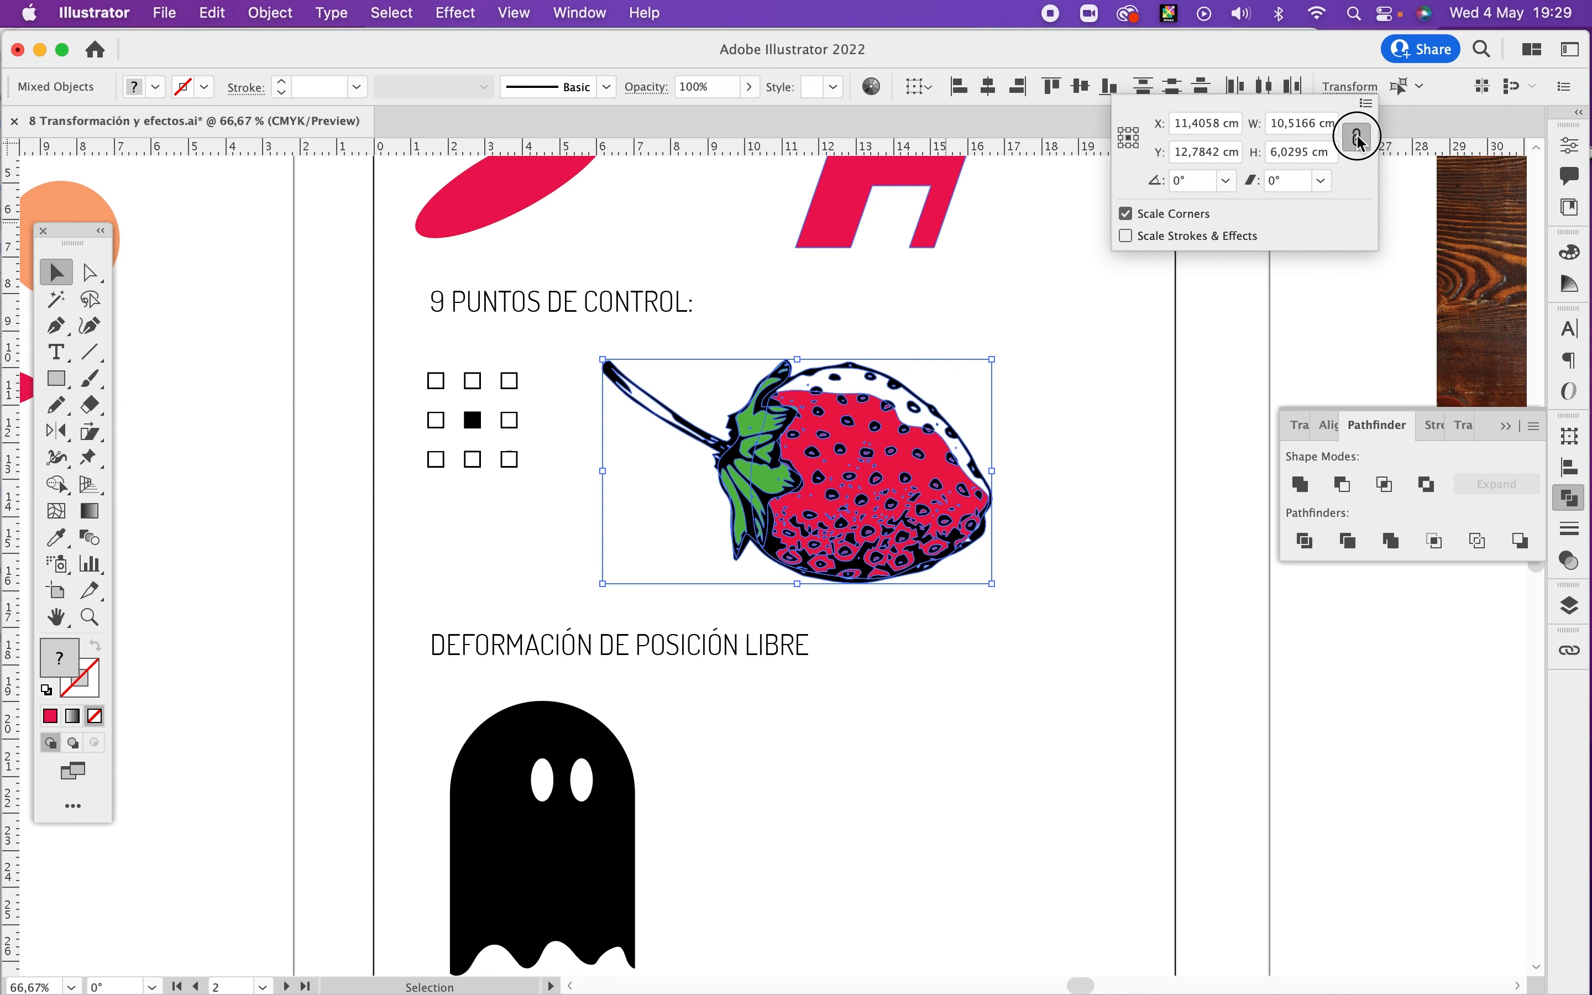
double_click(1320, 130)
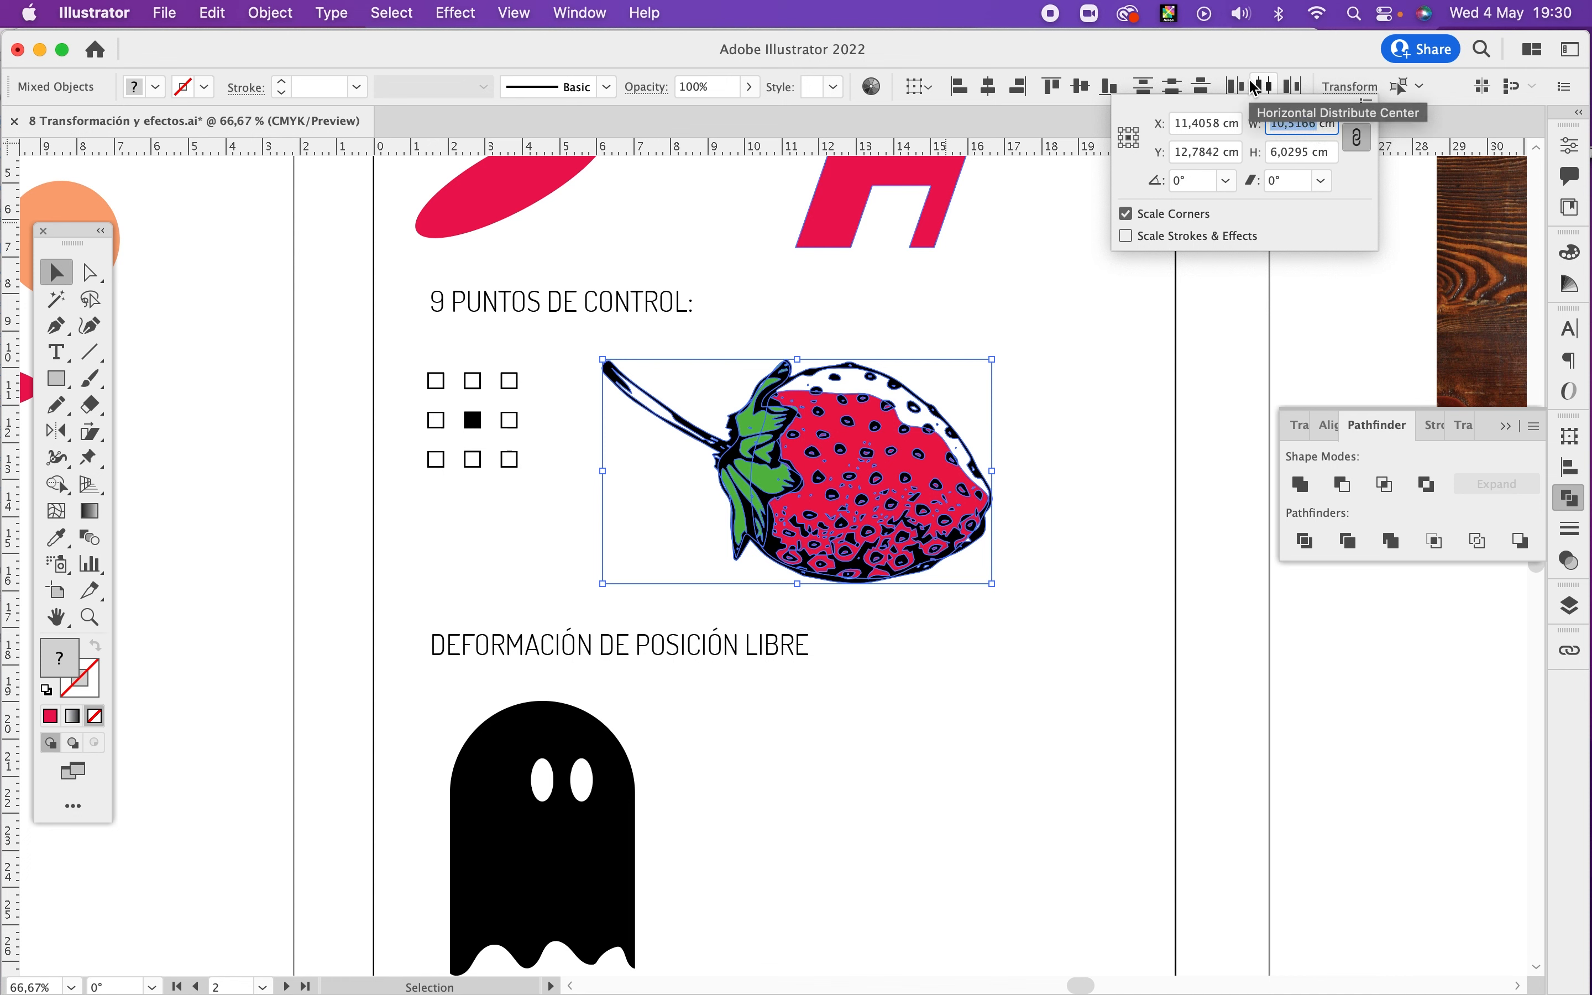
type("6")
key("Tab")
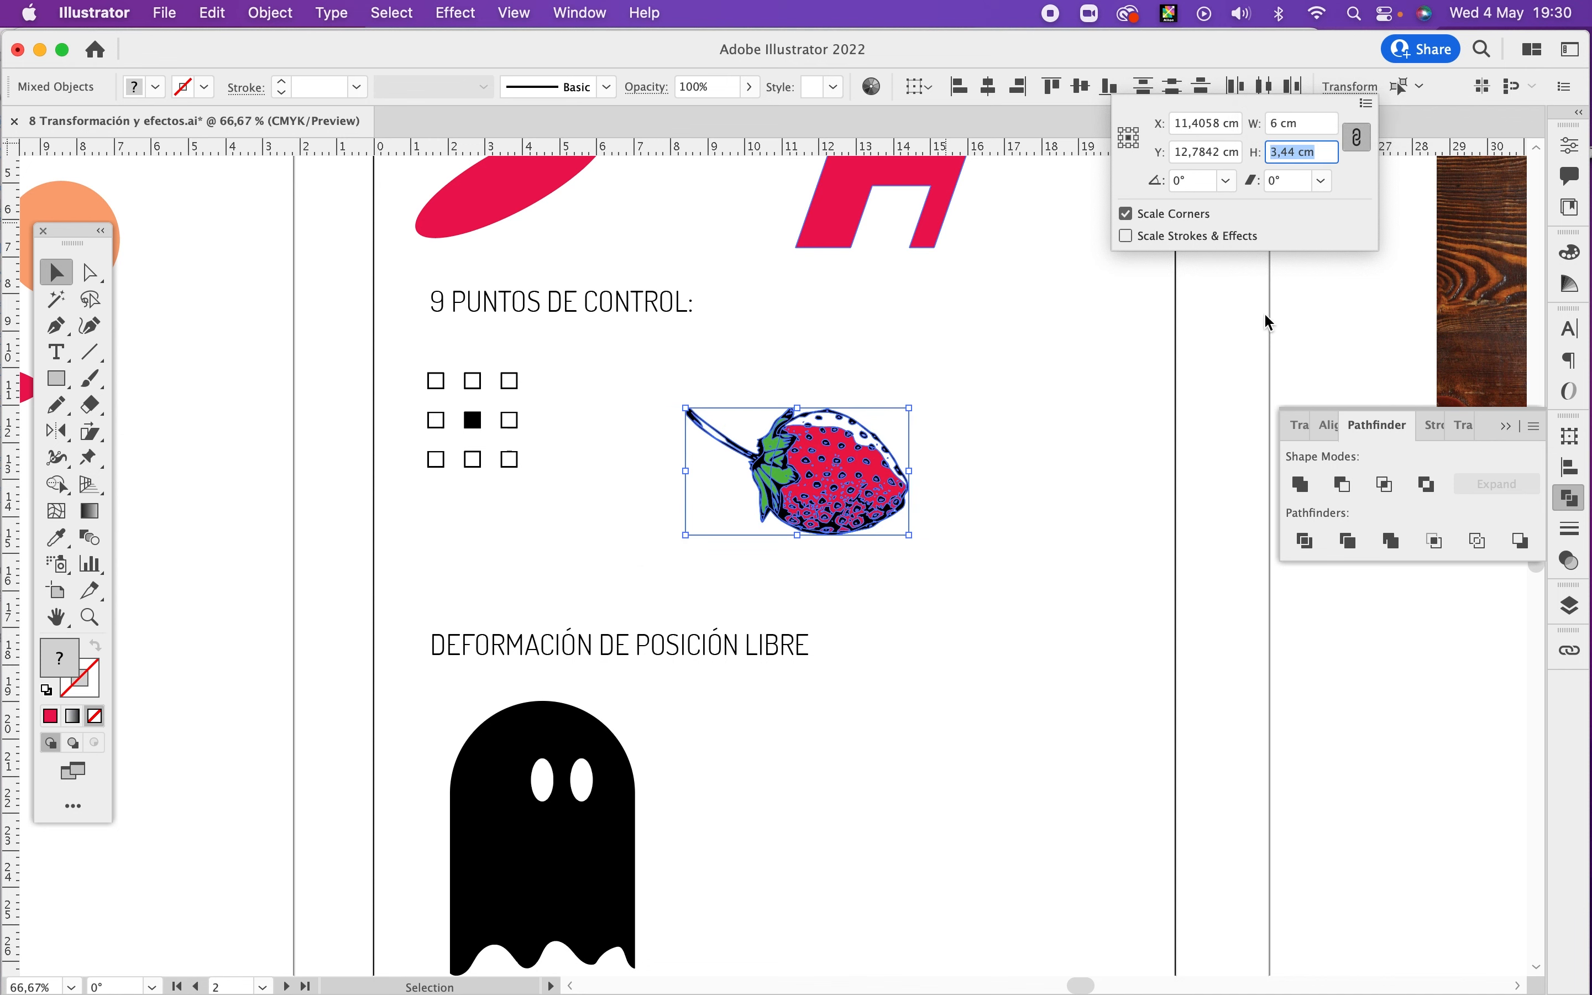
Step: Rotate the strawberry by 45° around its center reference point
key("Tab")
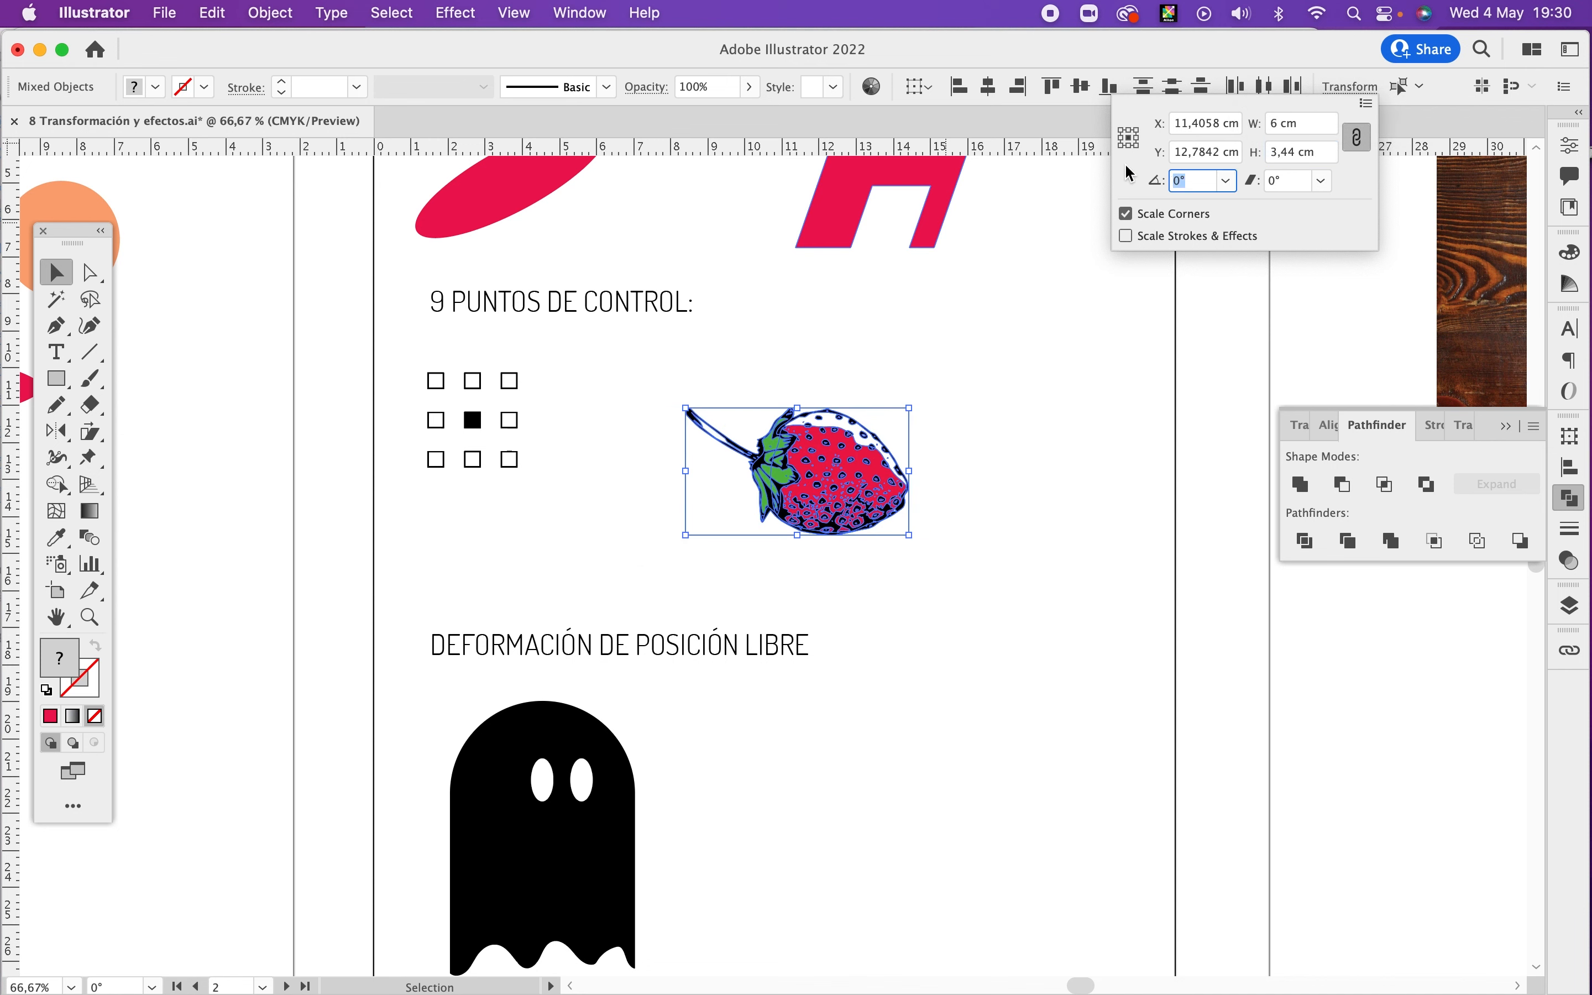
type("45")
key("Return")
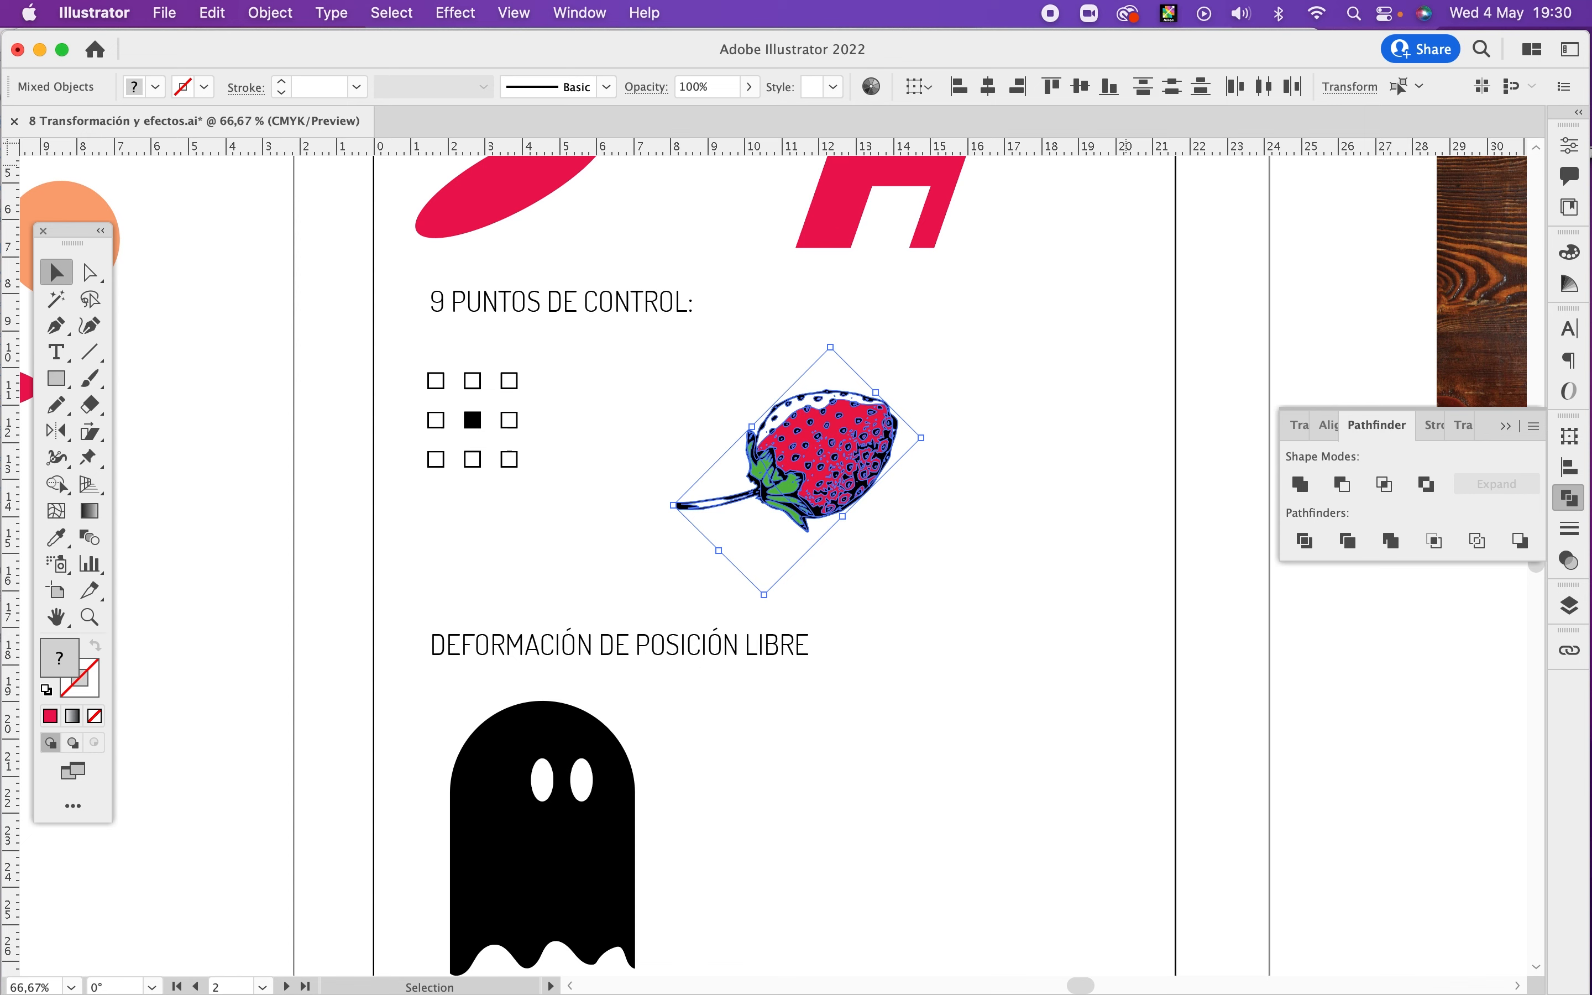
left_click(993, 526)
Step: Duplicate the rotated strawberry to its right
left_click_drag(942, 381, 711, 542)
left_click_drag(787, 462, 1027, 451)
Step: Open the rotation angle of the strawberry copy for editing
key("r")
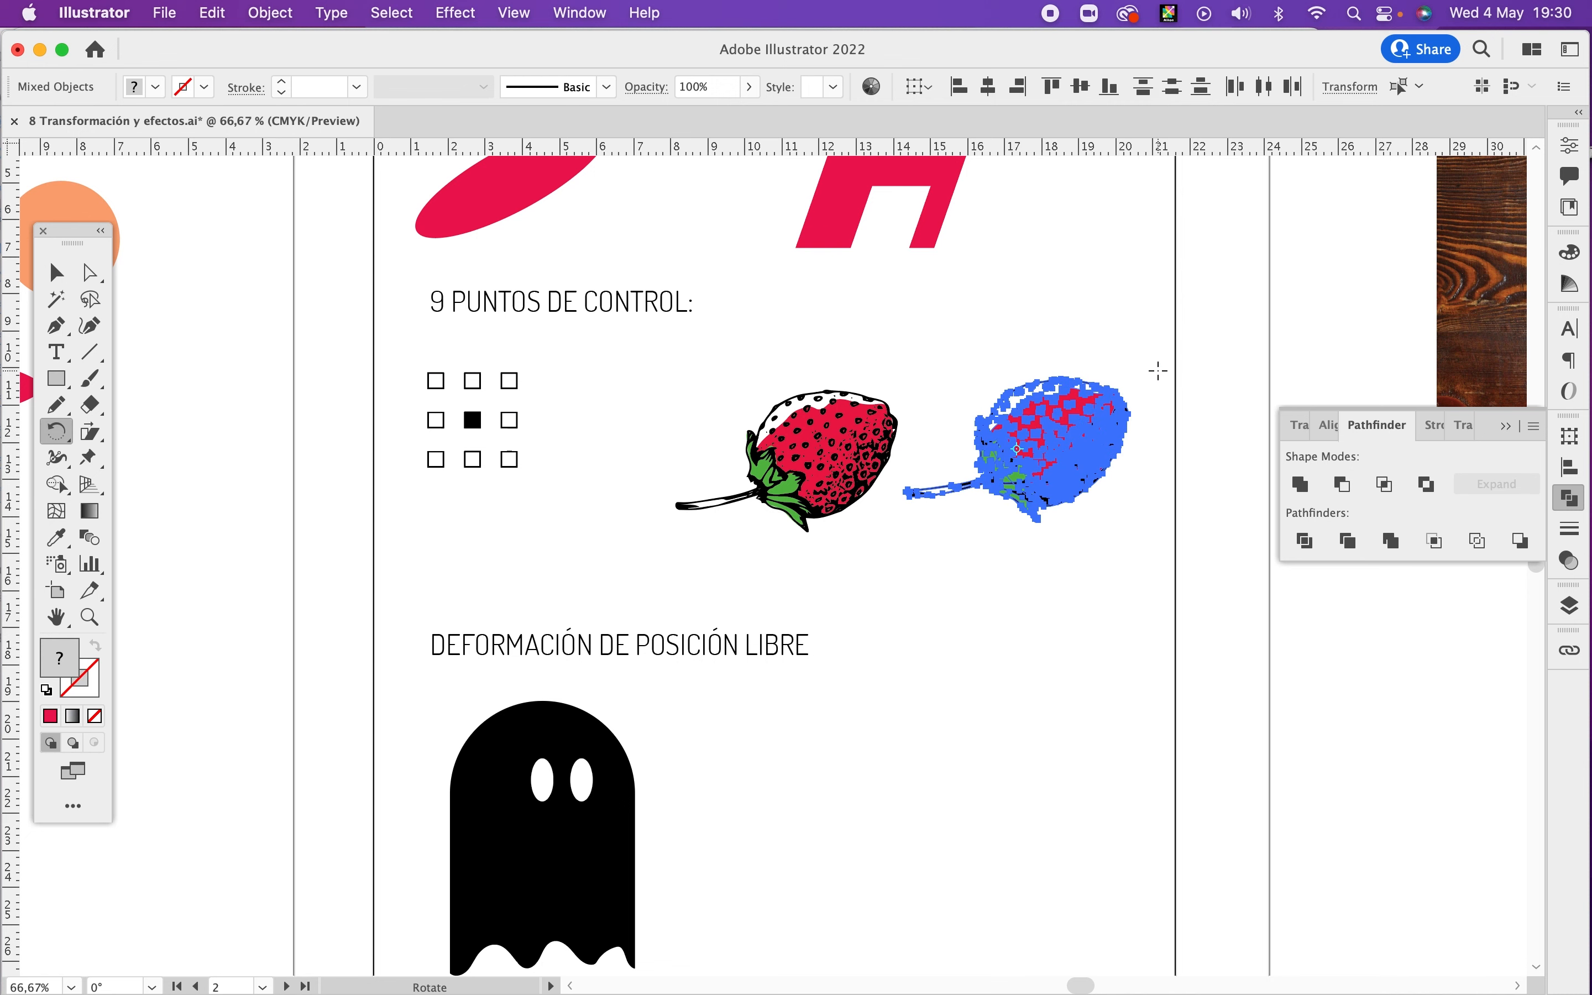
left_click(1346, 83)
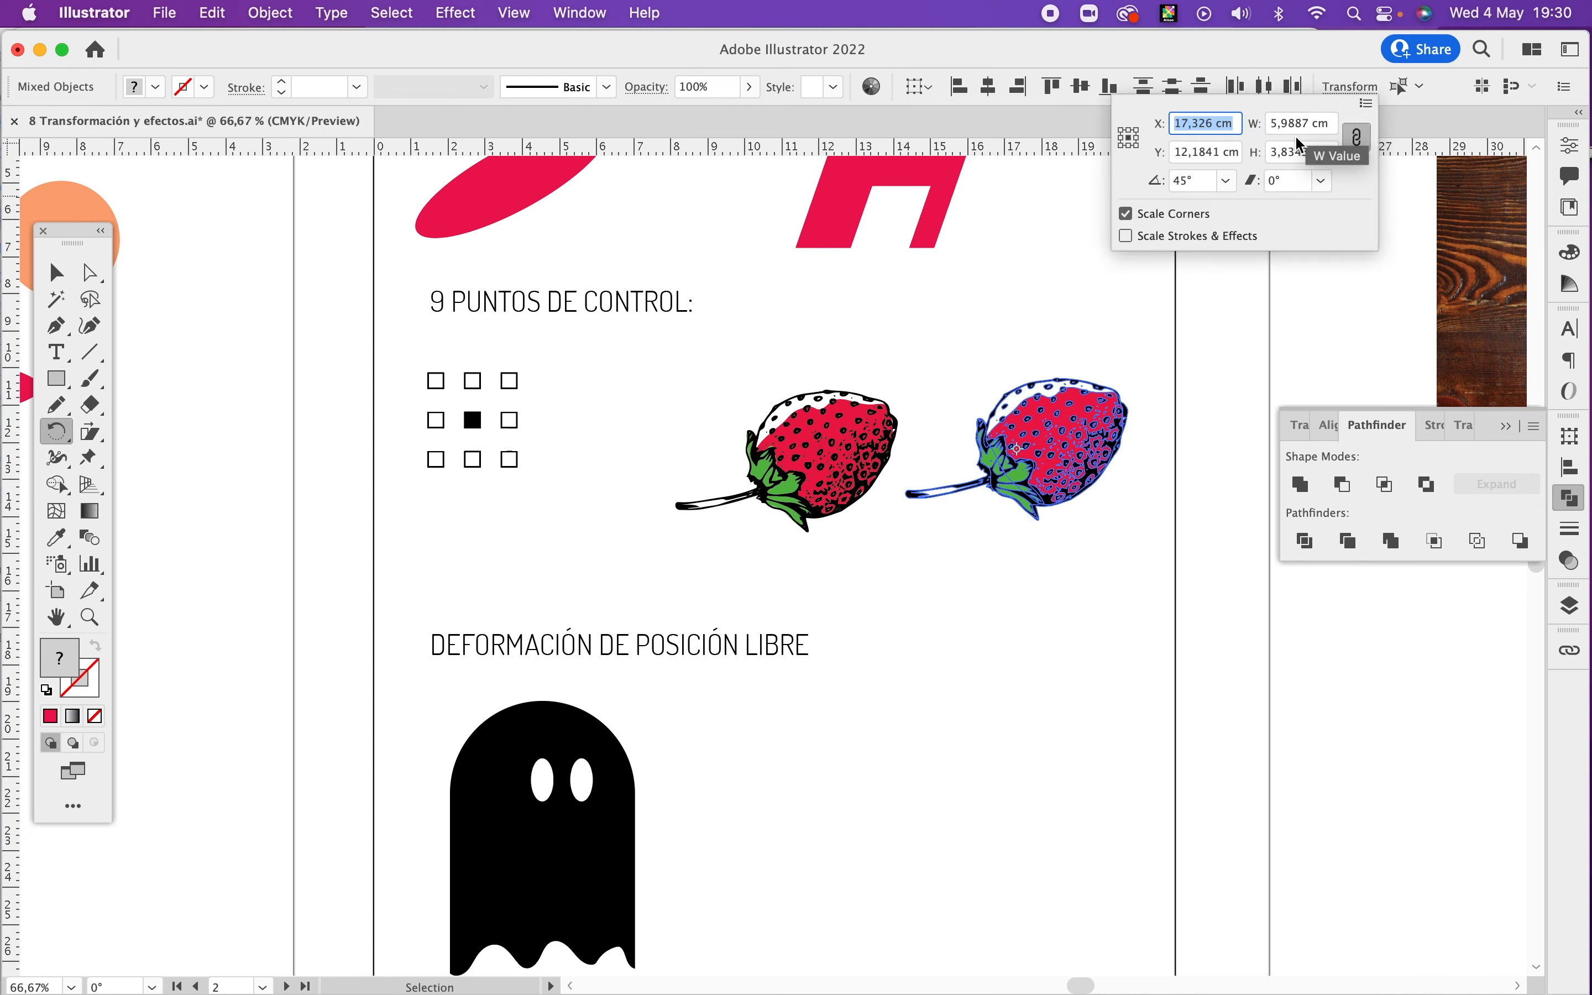
left_click(1201, 184)
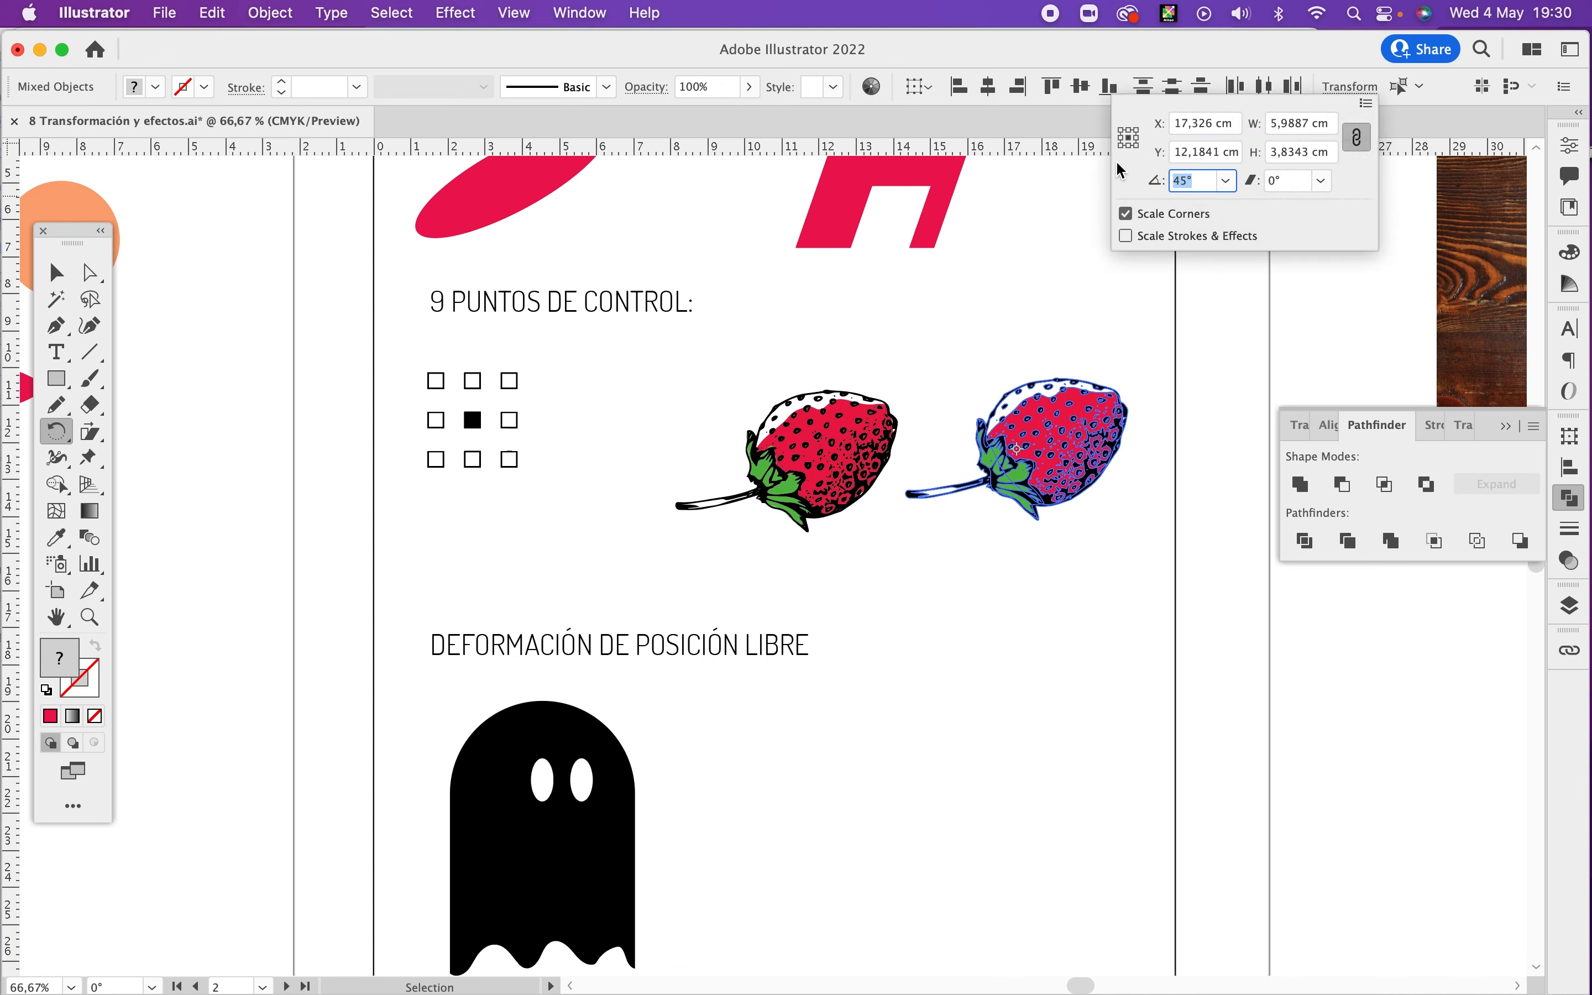
Step: Rotate the right-hand strawberry and shift it slightly left so that its stem points down to the right
key("Return")
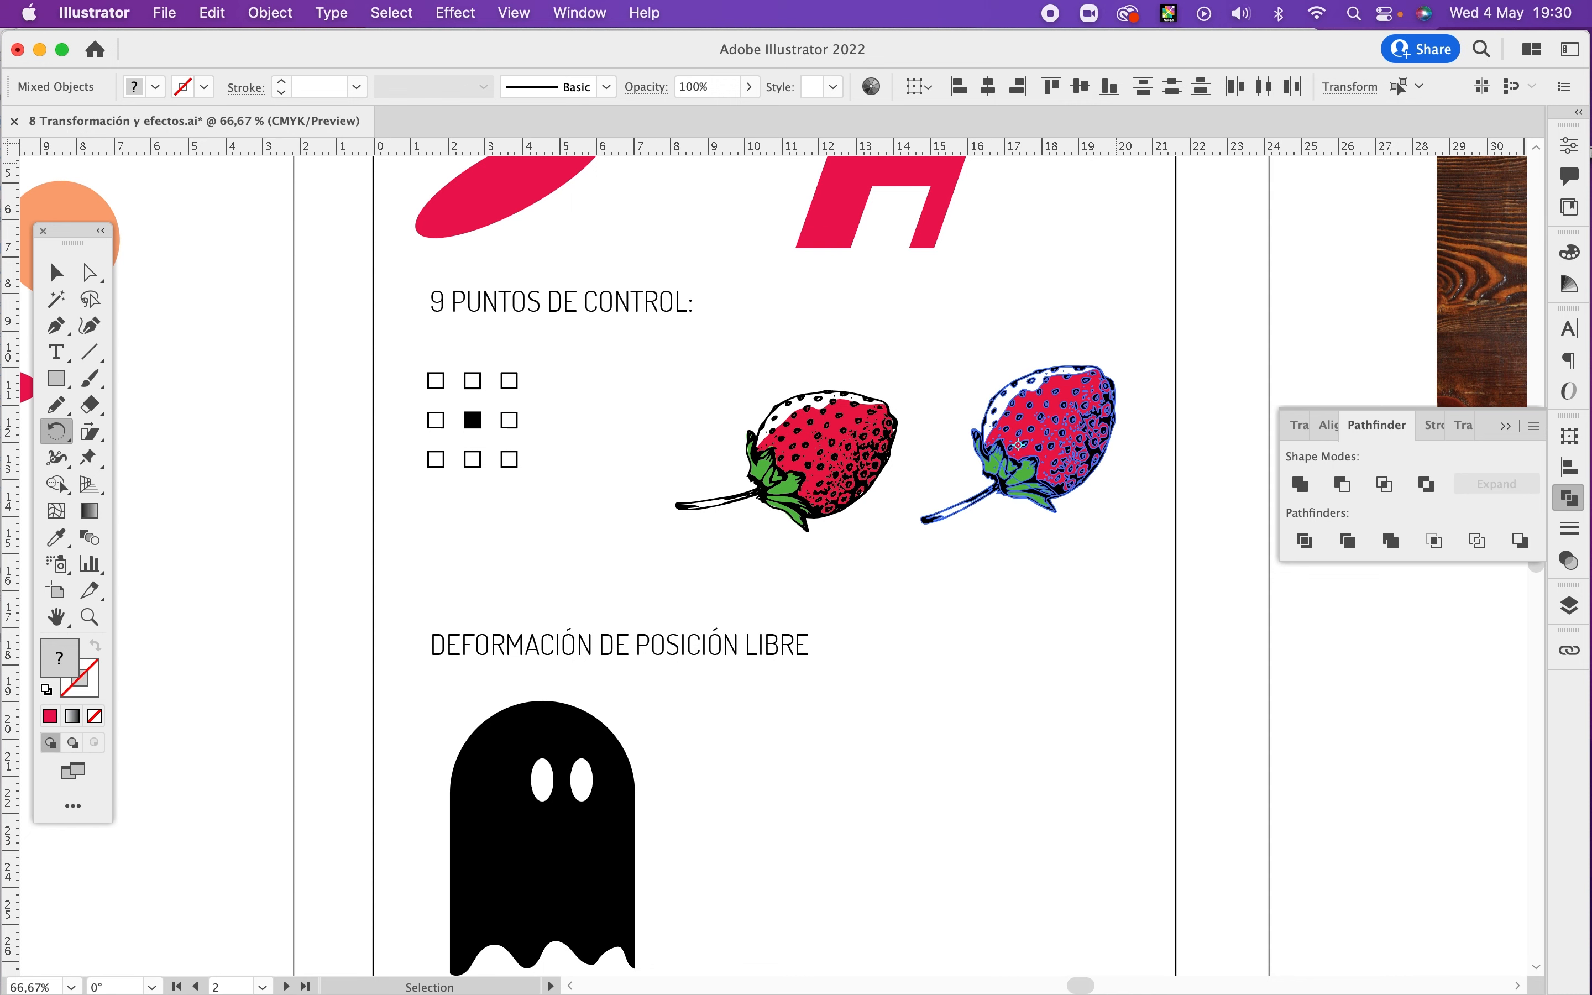
key("v")
left_click_drag(1092, 394, 1051, 388)
key("r")
left_click_drag(1129, 345, 934, 349)
key("v")
key("r")
key("v")
left_click(1176, 337)
Step: Deform the black ghost with Puppet Warp, pulling its head and body rightward and spreading its lower edge outward to both sides
left_click_drag(948, 700, 948, 508)
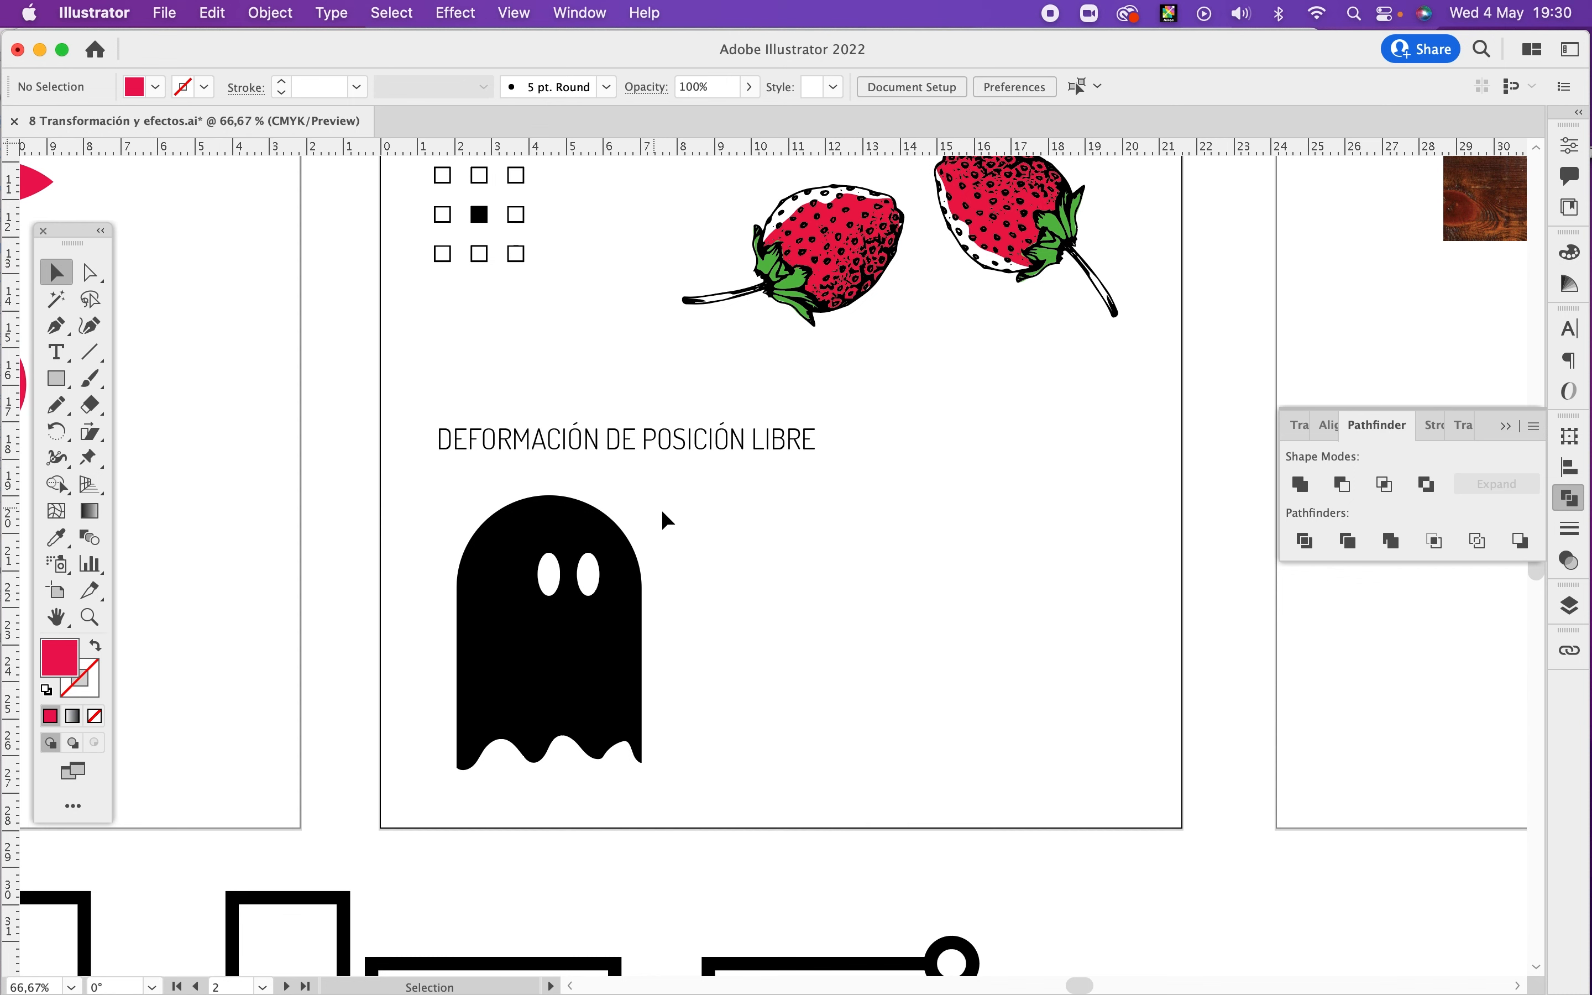
left_click_drag(691, 509, 431, 756)
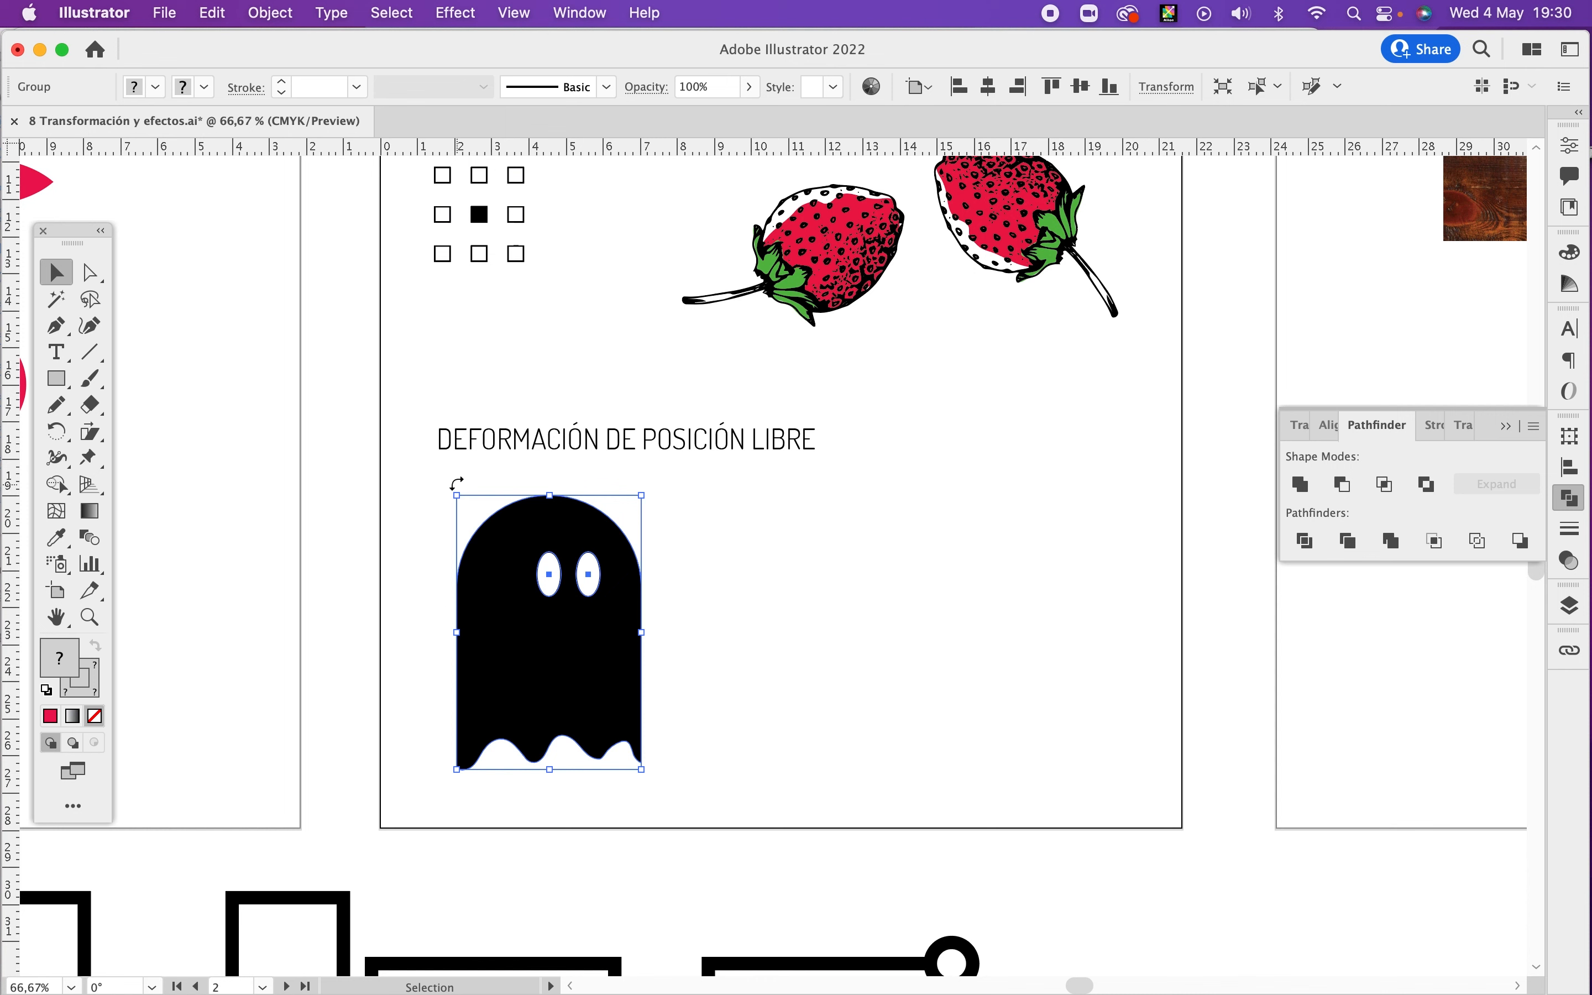
left_click(91, 461)
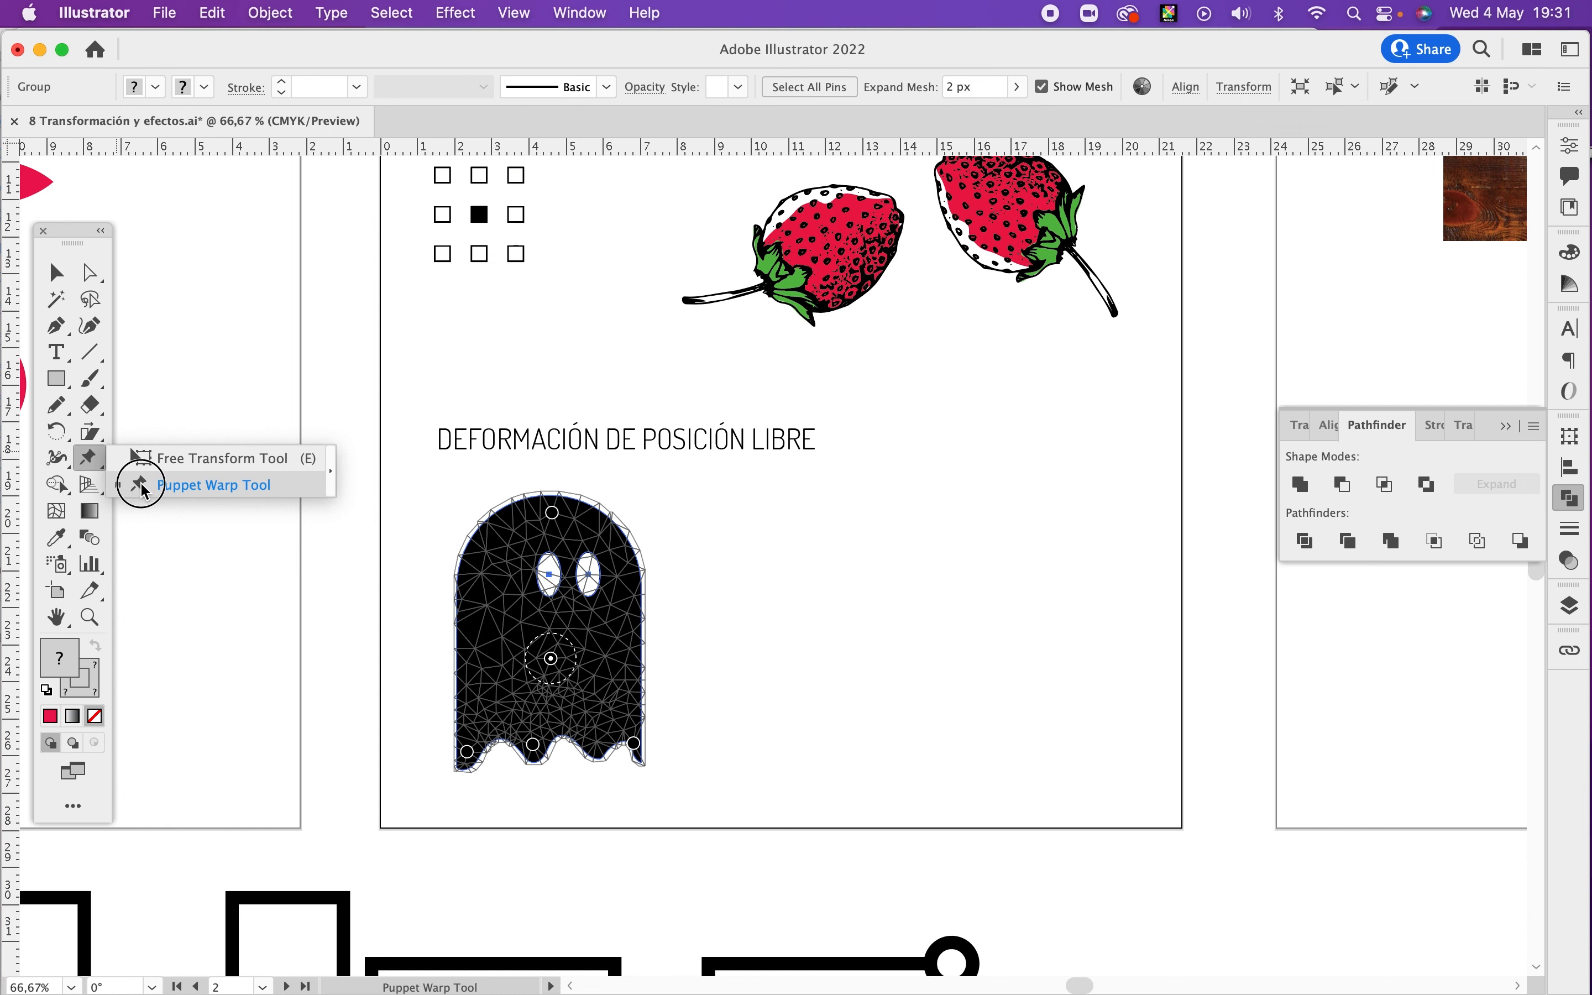
left_click(200, 488)
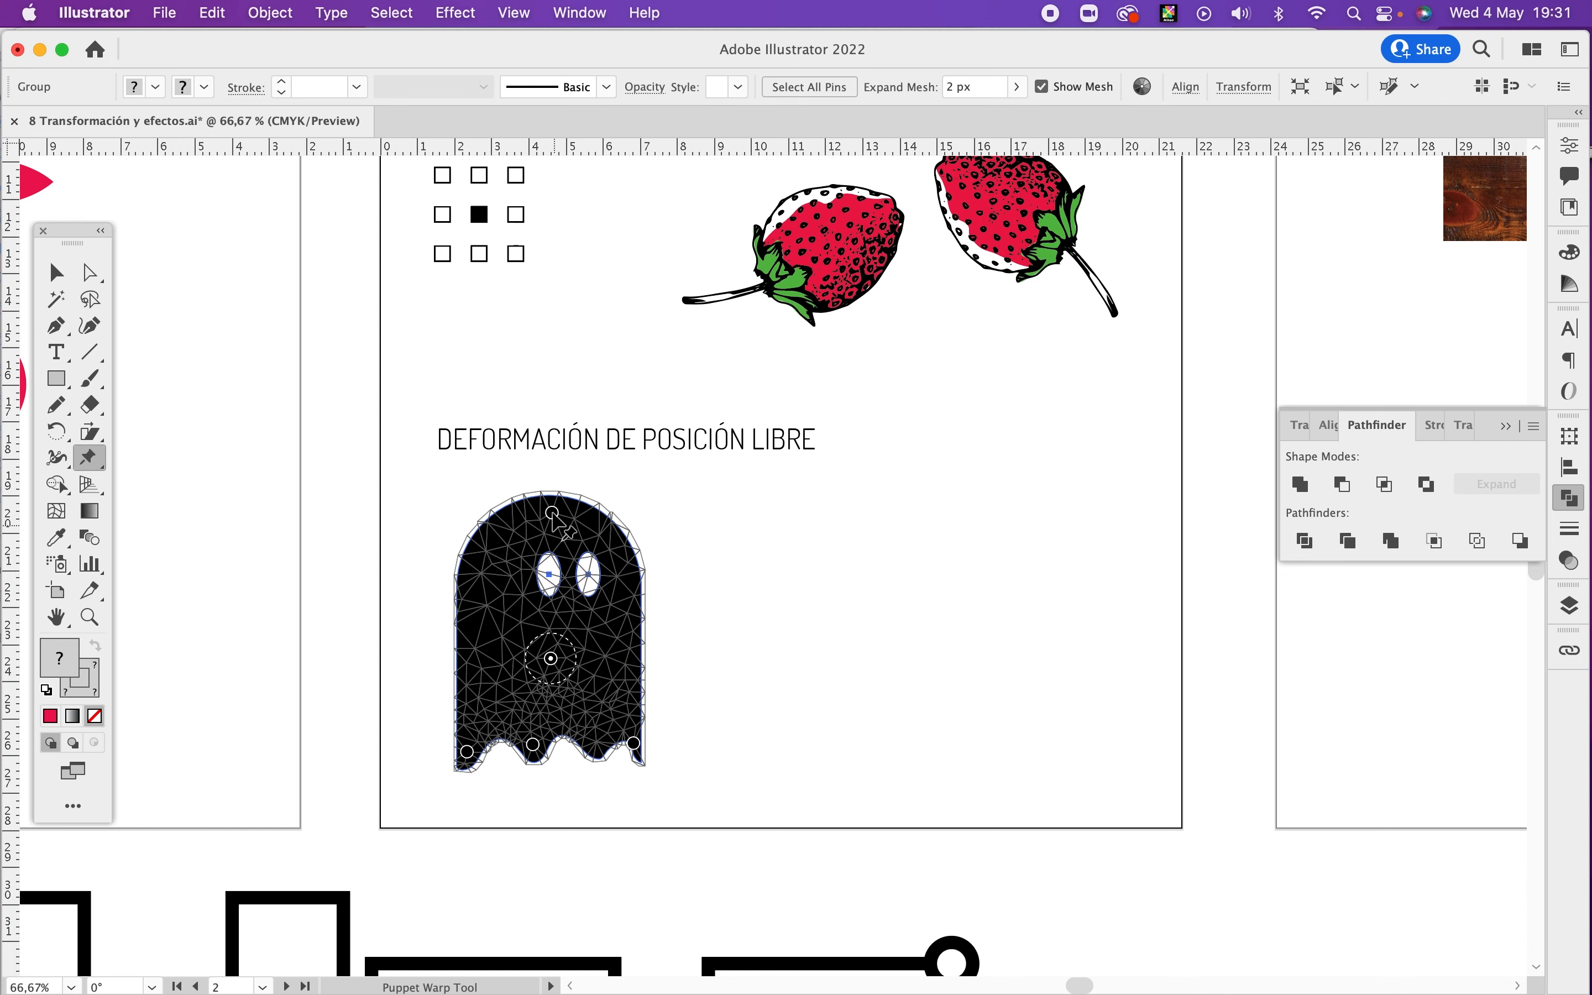
left_click_drag(552, 512, 639, 513)
left_click_drag(550, 660, 687, 597)
left_click_drag(573, 632, 712, 574)
left_click_drag(531, 750, 484, 664)
left_click_drag(633, 744, 765, 749)
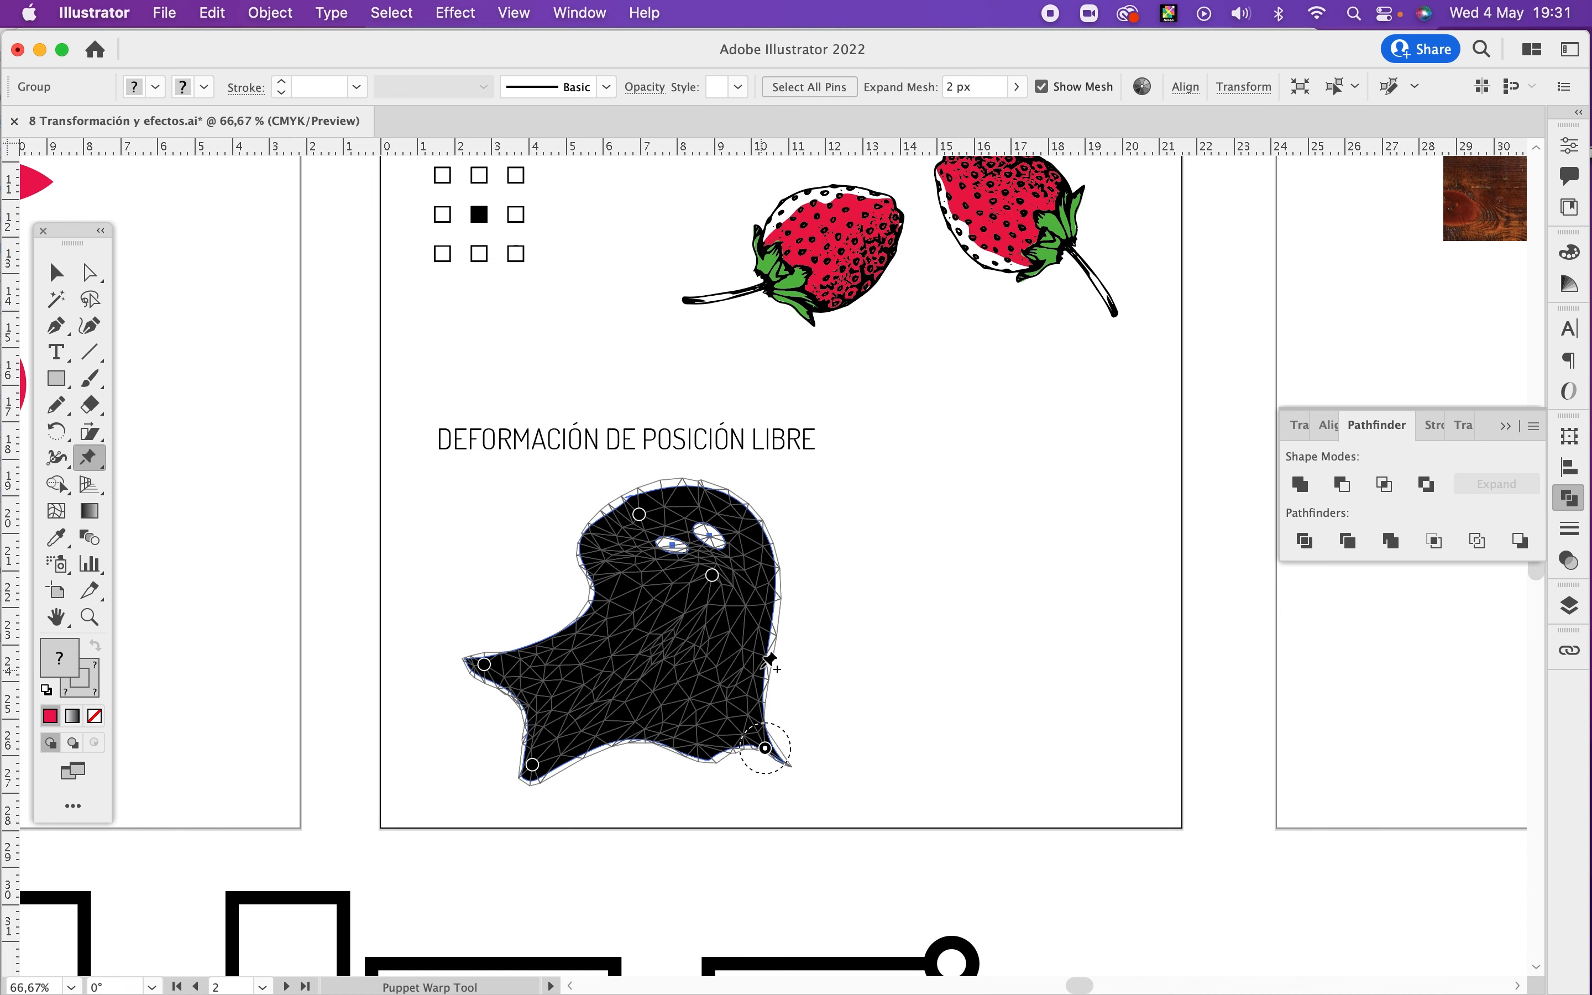
Step: Pull the ghost's body pin down and left, move the lower-left pin outward, and finish the warp
left_click_drag(712, 575, 593, 650)
left_click_drag(534, 764, 498, 774)
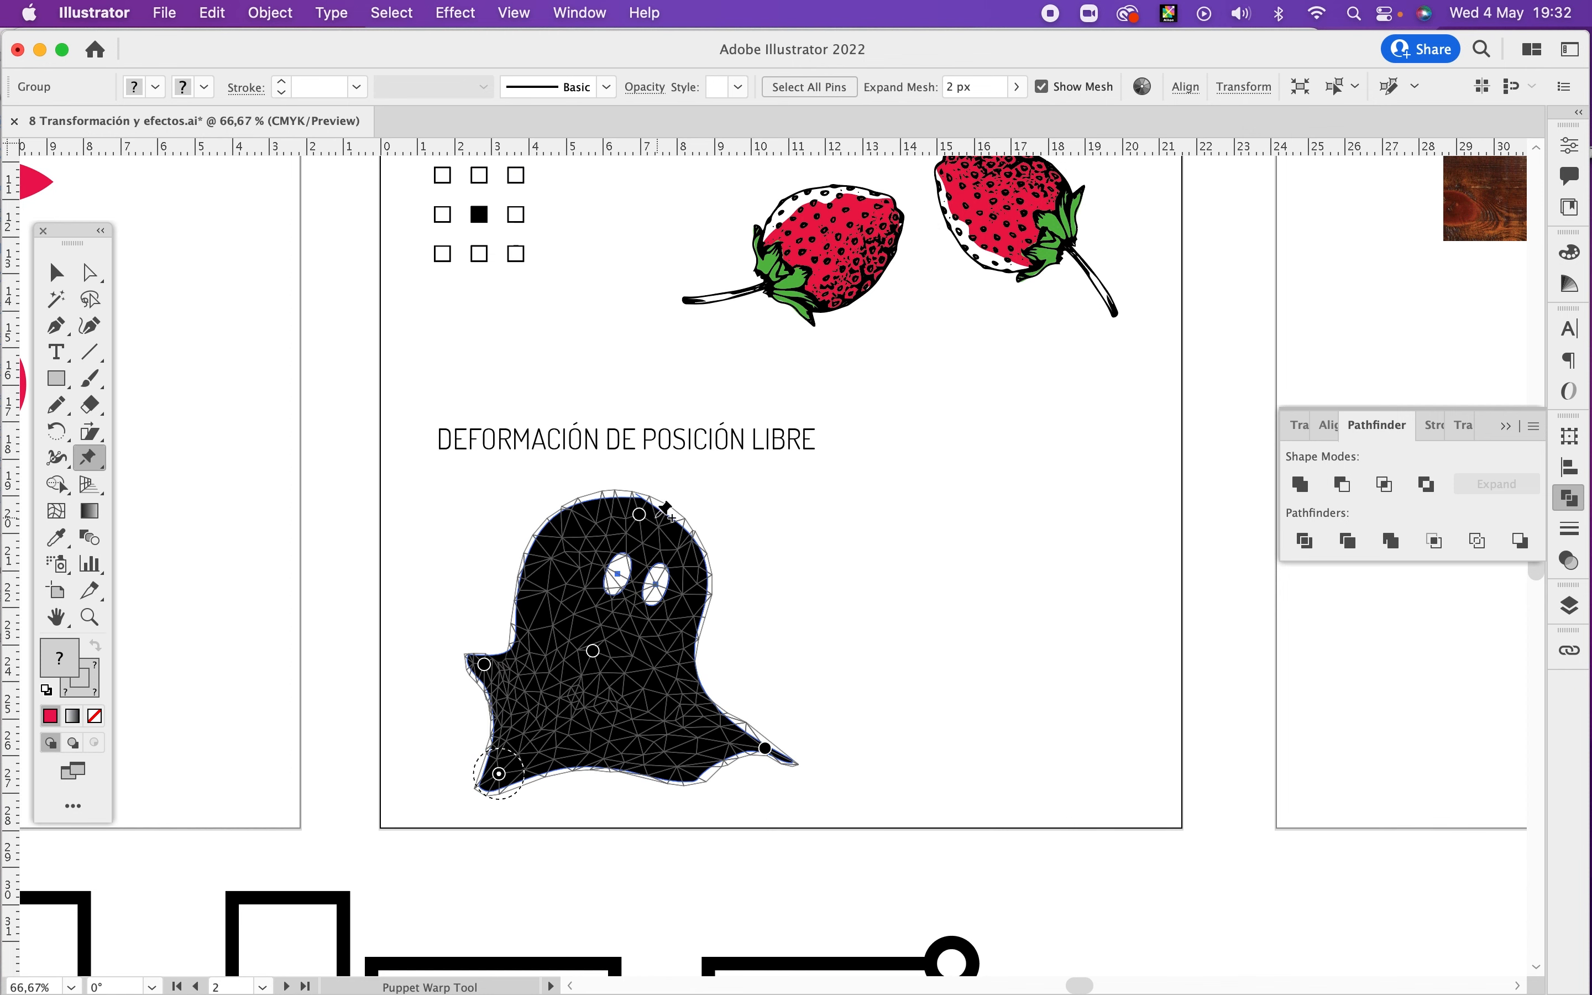
key("v")
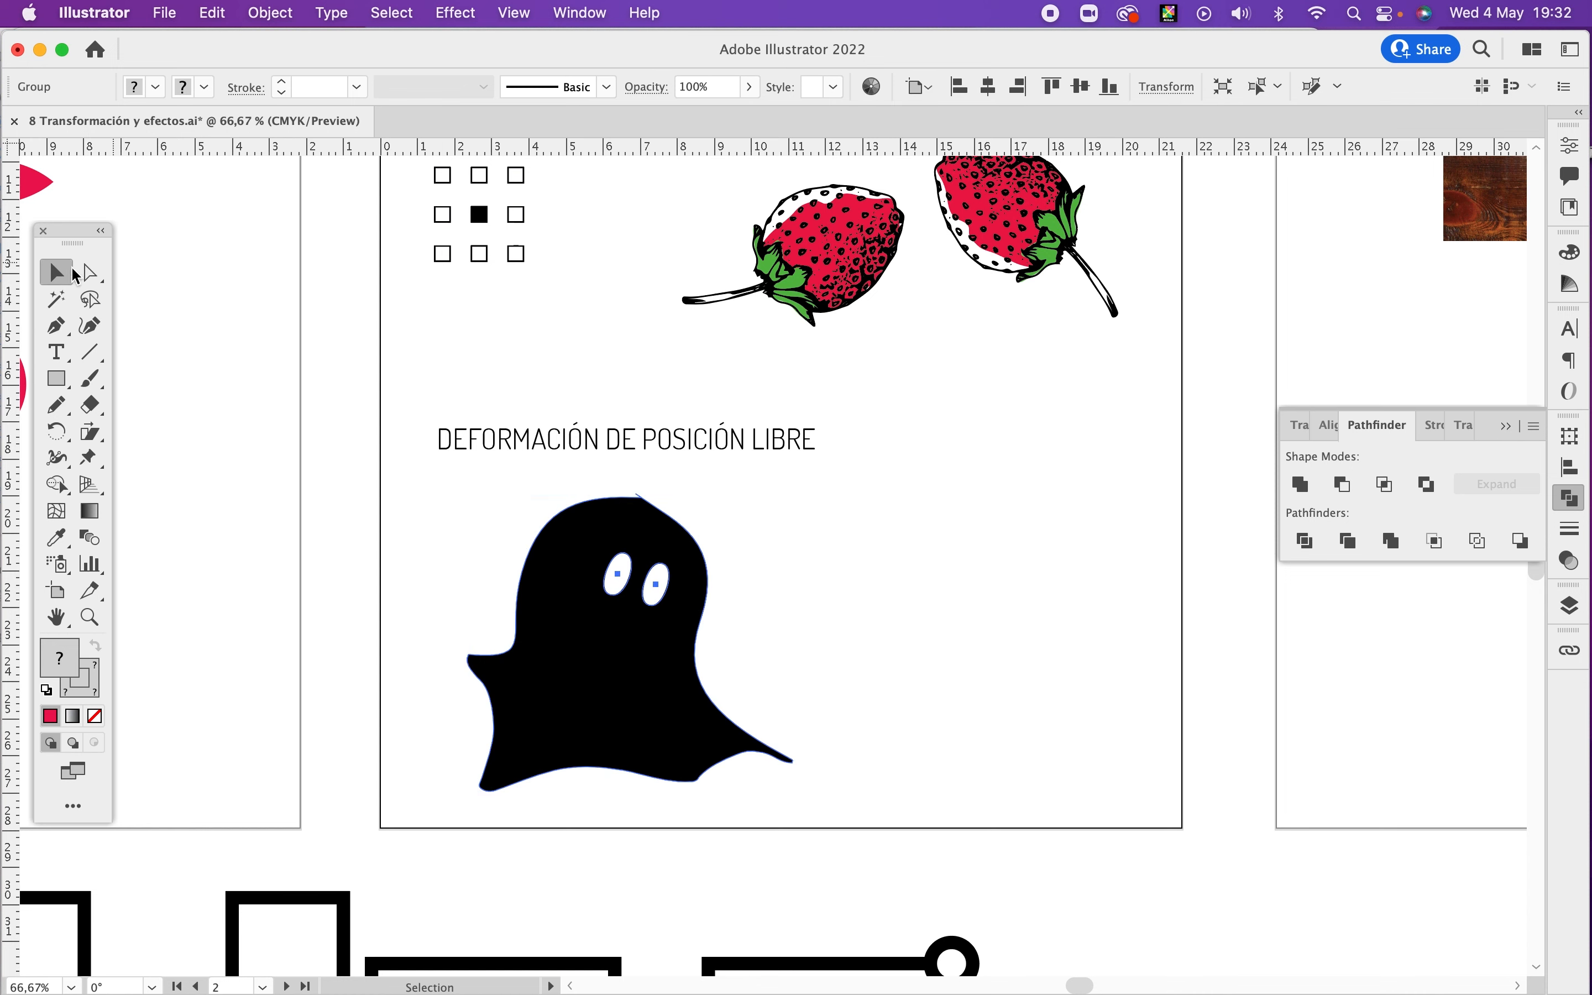
left_click(728, 569)
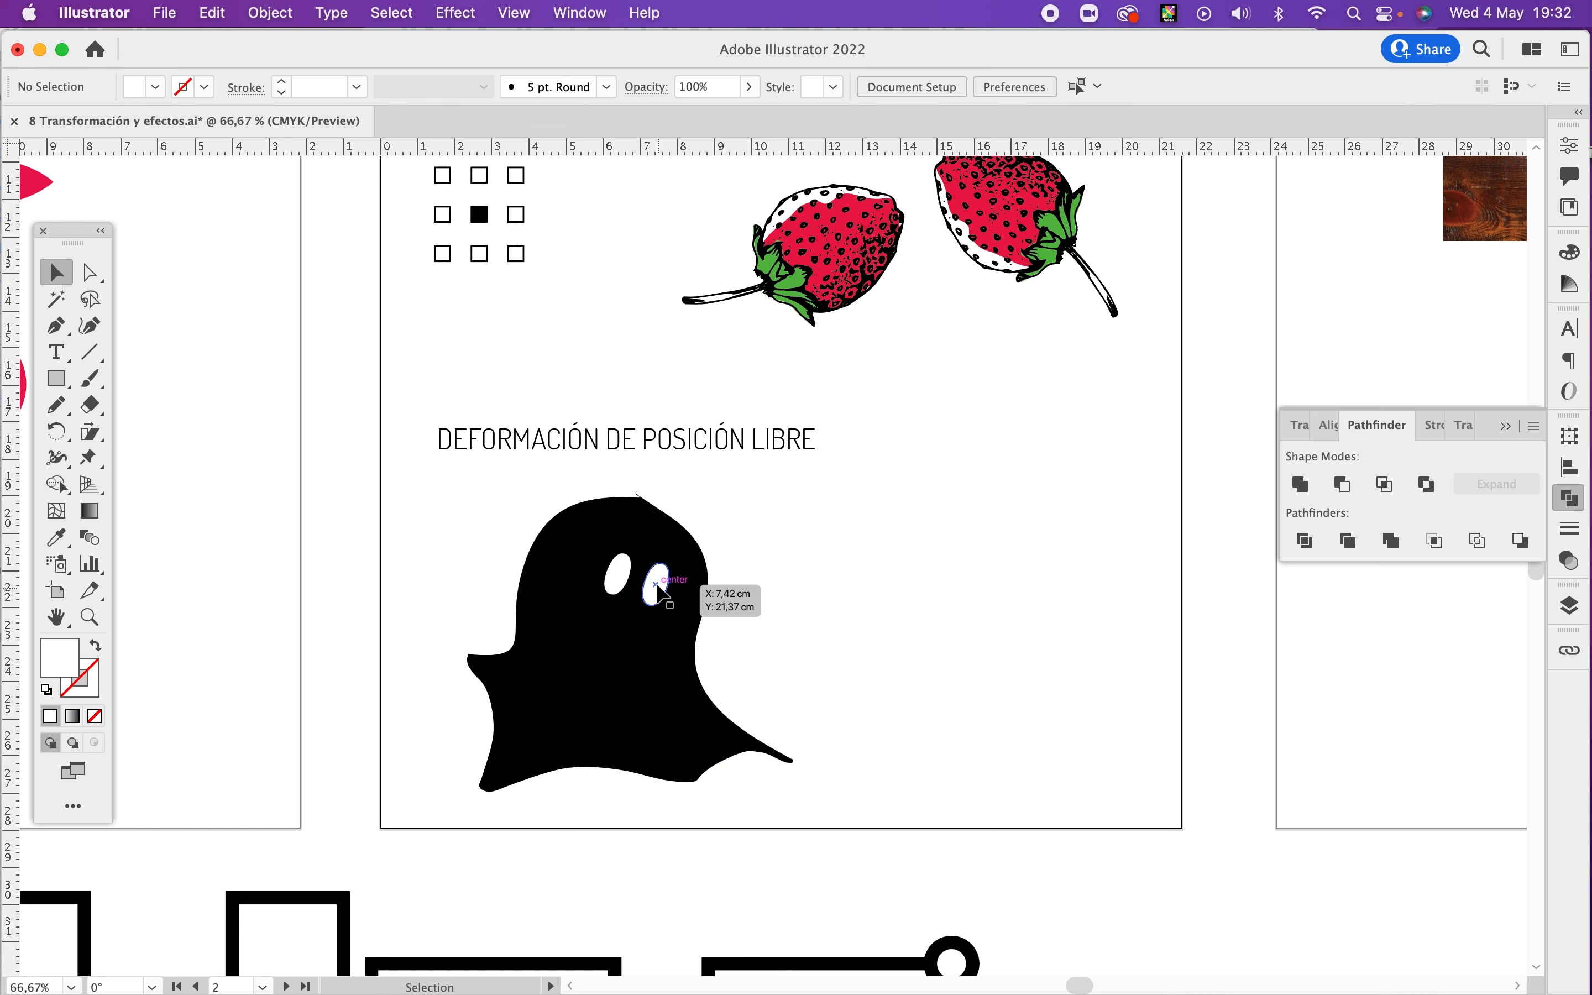
Step: Ungroup the warped ghost into its separate body and eyes
left_click(681, 622)
key("super")
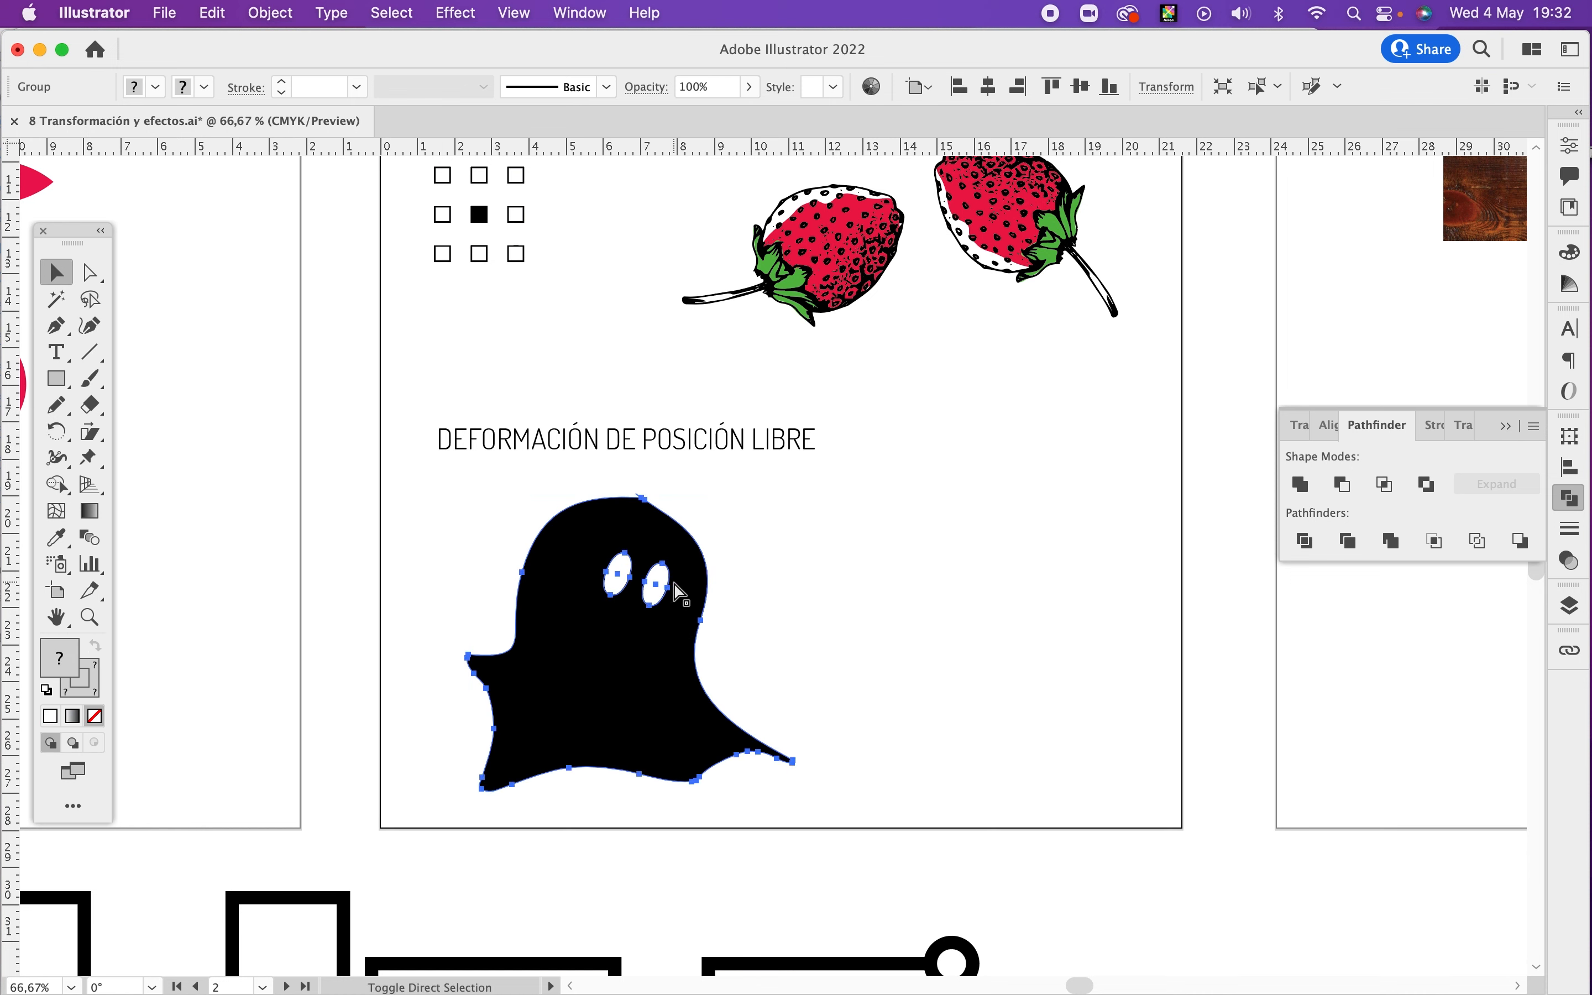
left_click(845, 503)
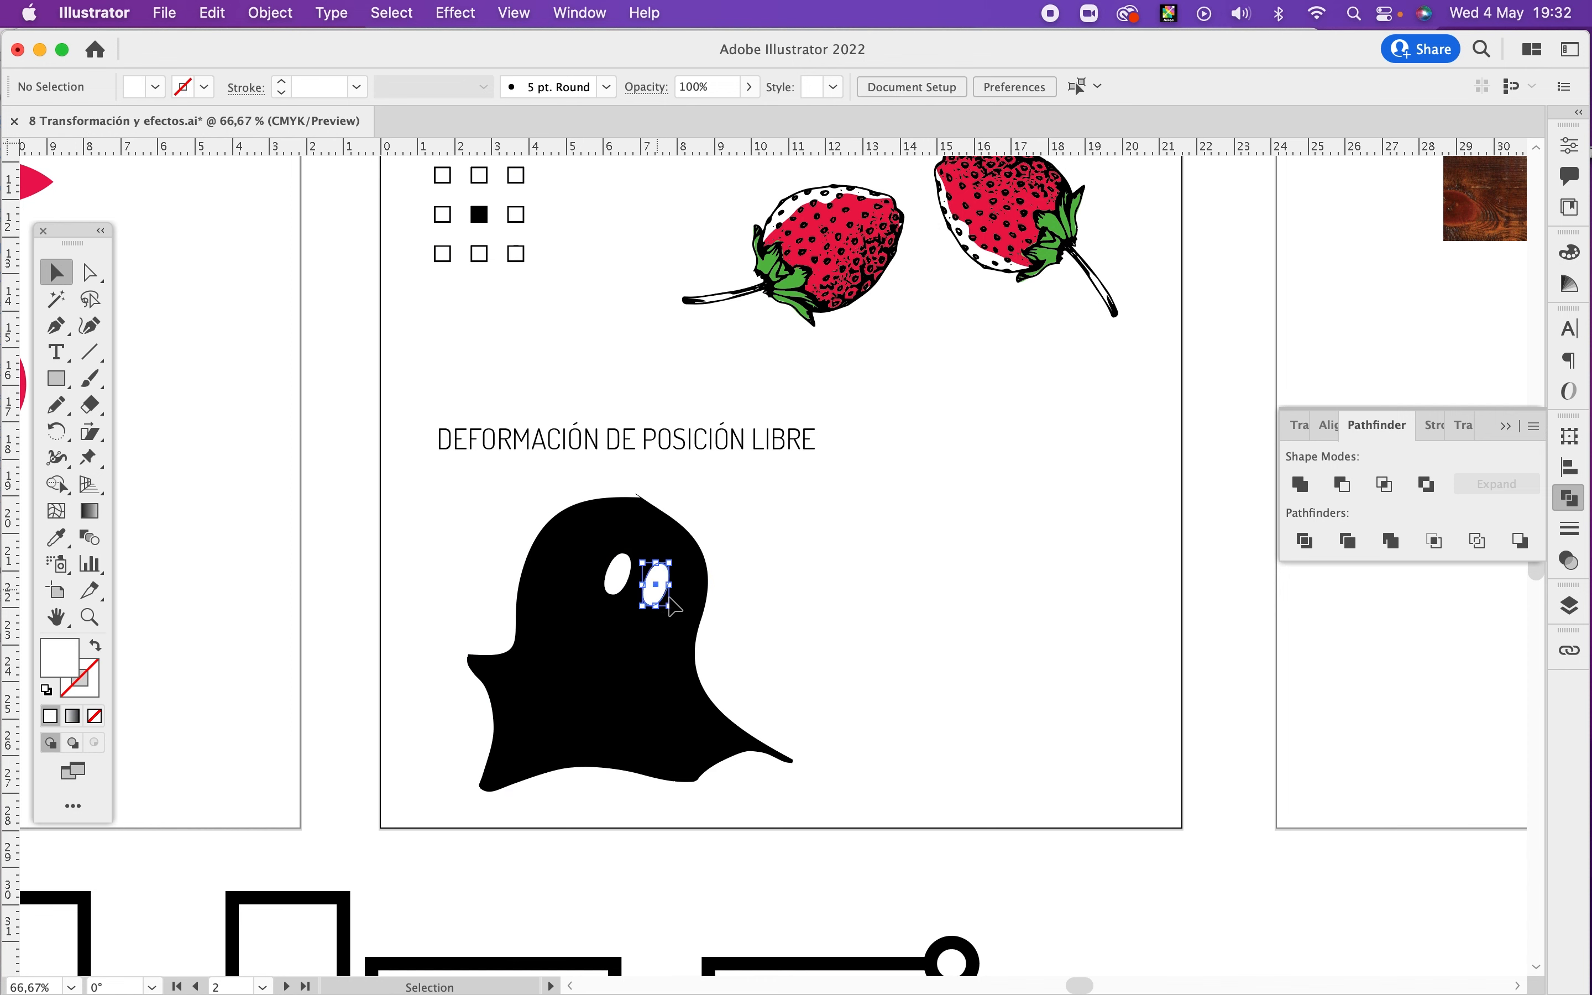
left_click(657, 583, "super")
key("super+z")
left_click(836, 511)
left_click(561, 661)
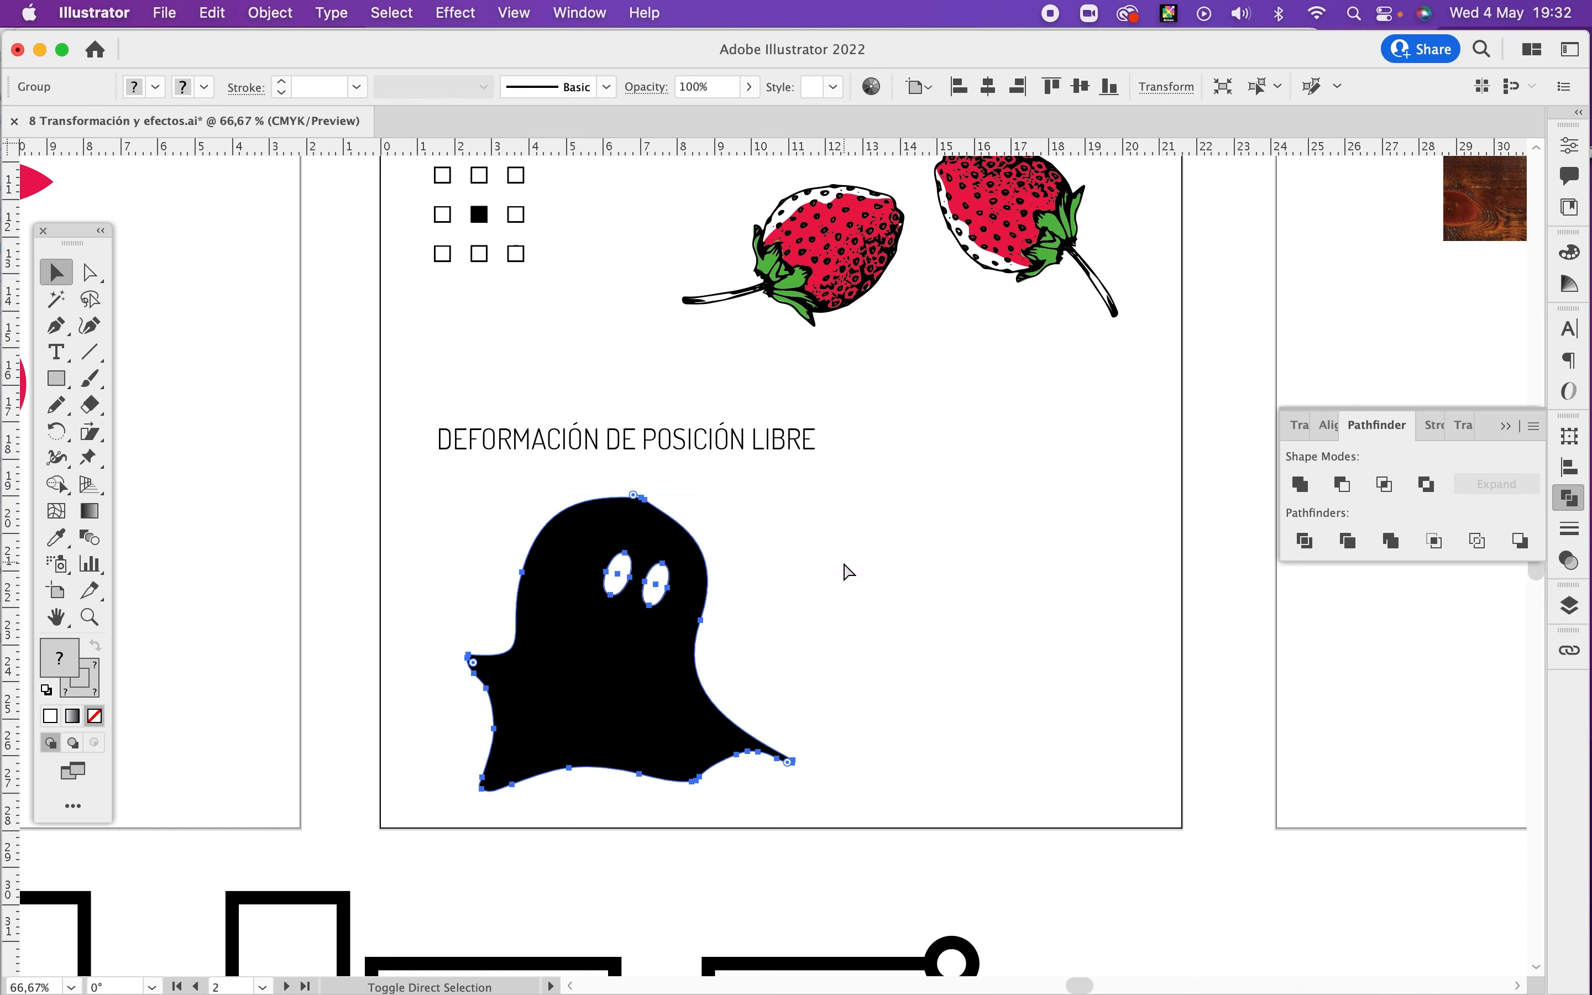
key("super+shift+g")
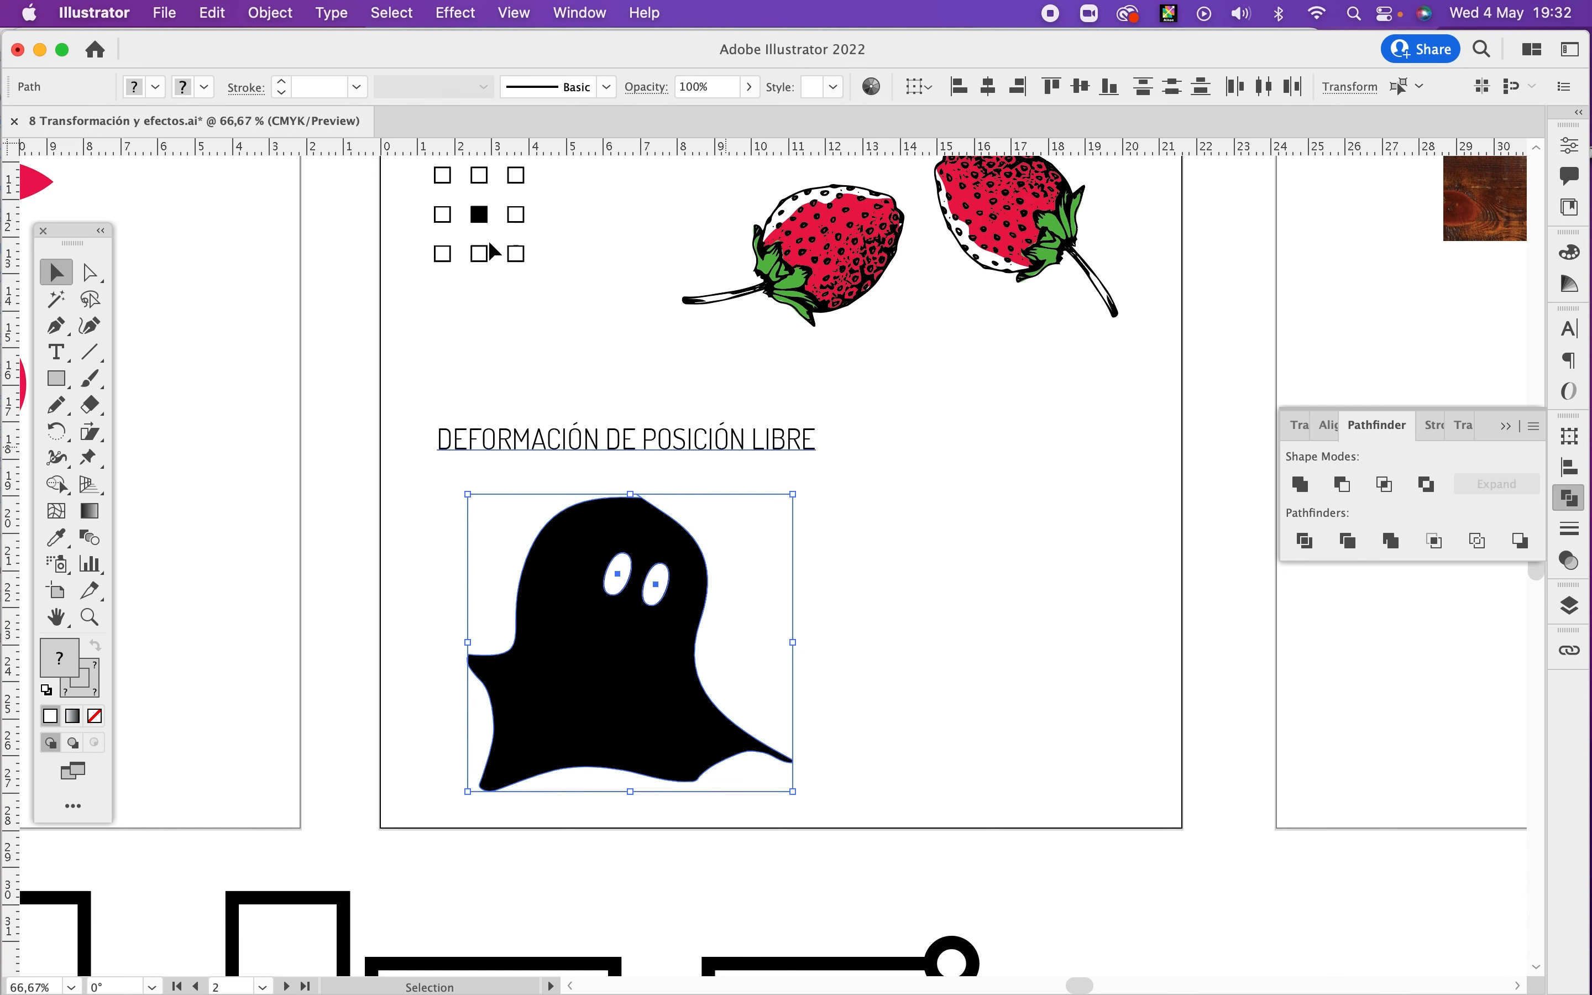
Step: Try moving the ghost's right eye off the body on its own and undo the move
left_click(270, 13)
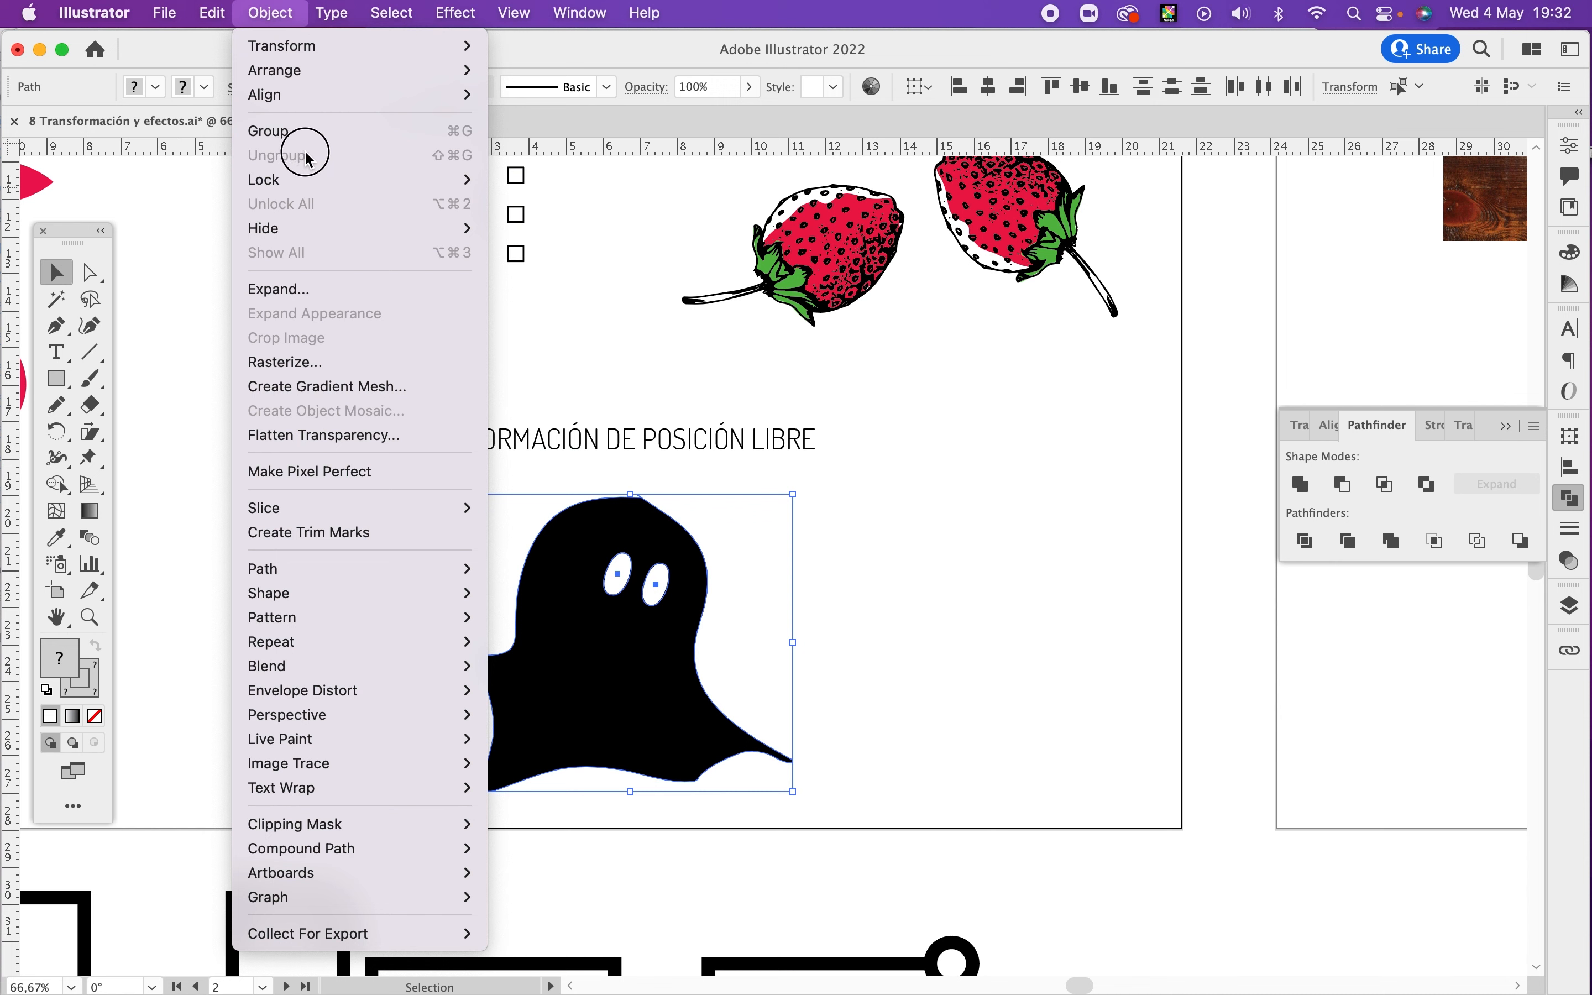
left_click(938, 576)
left_click(703, 579)
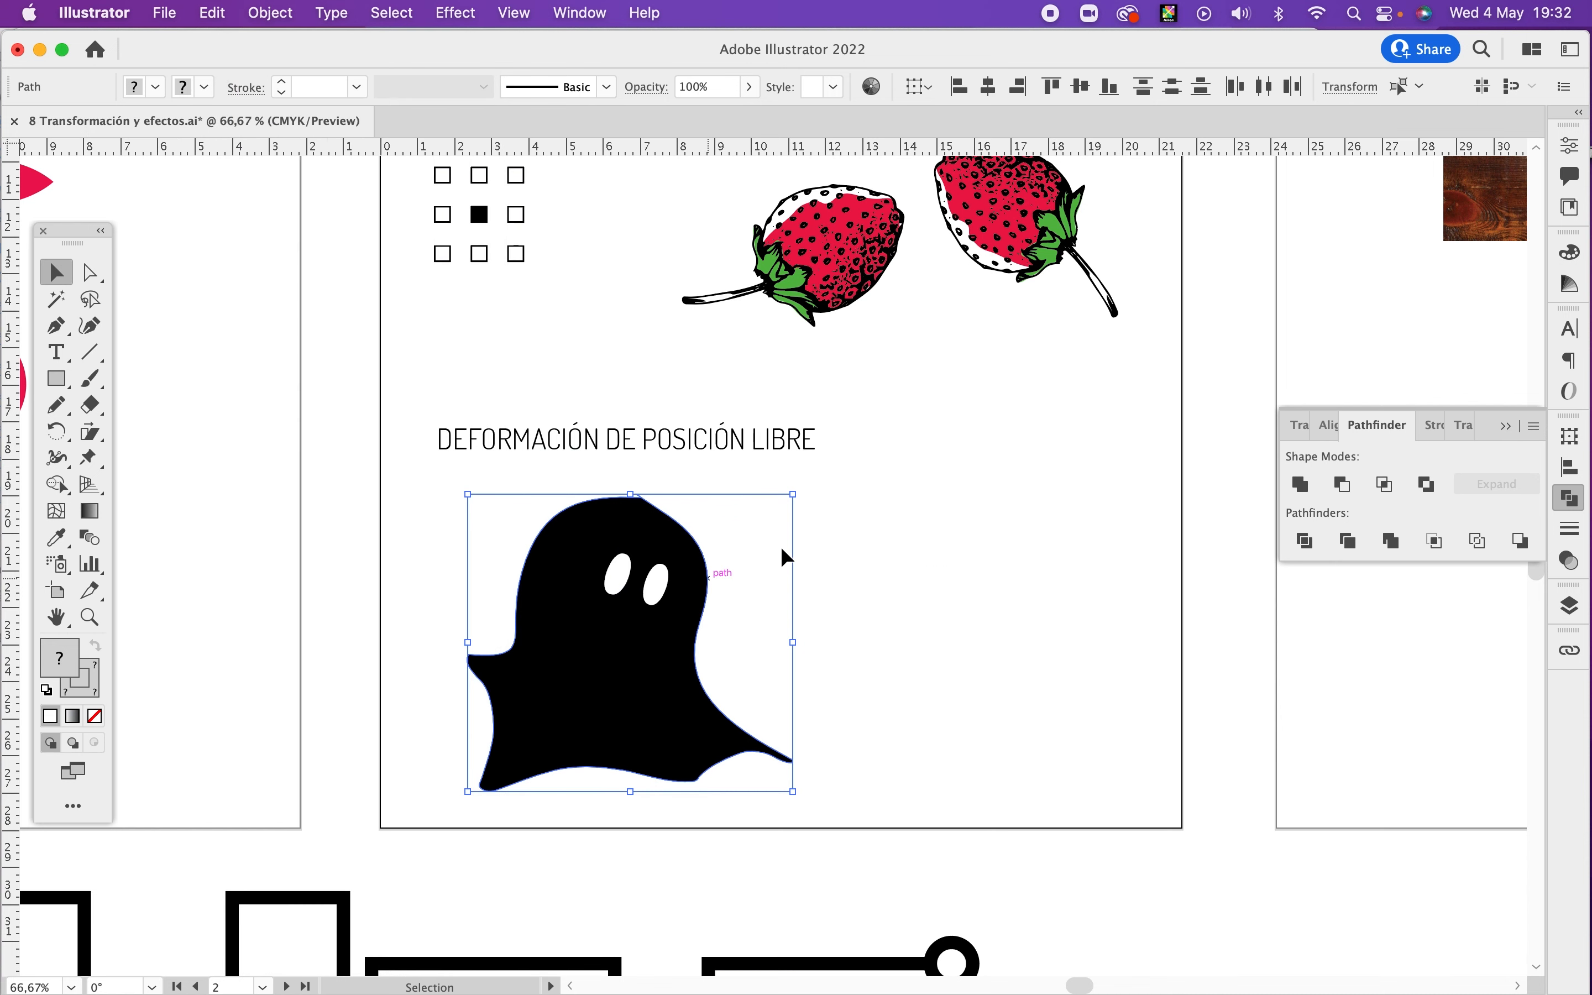
left_click(834, 554)
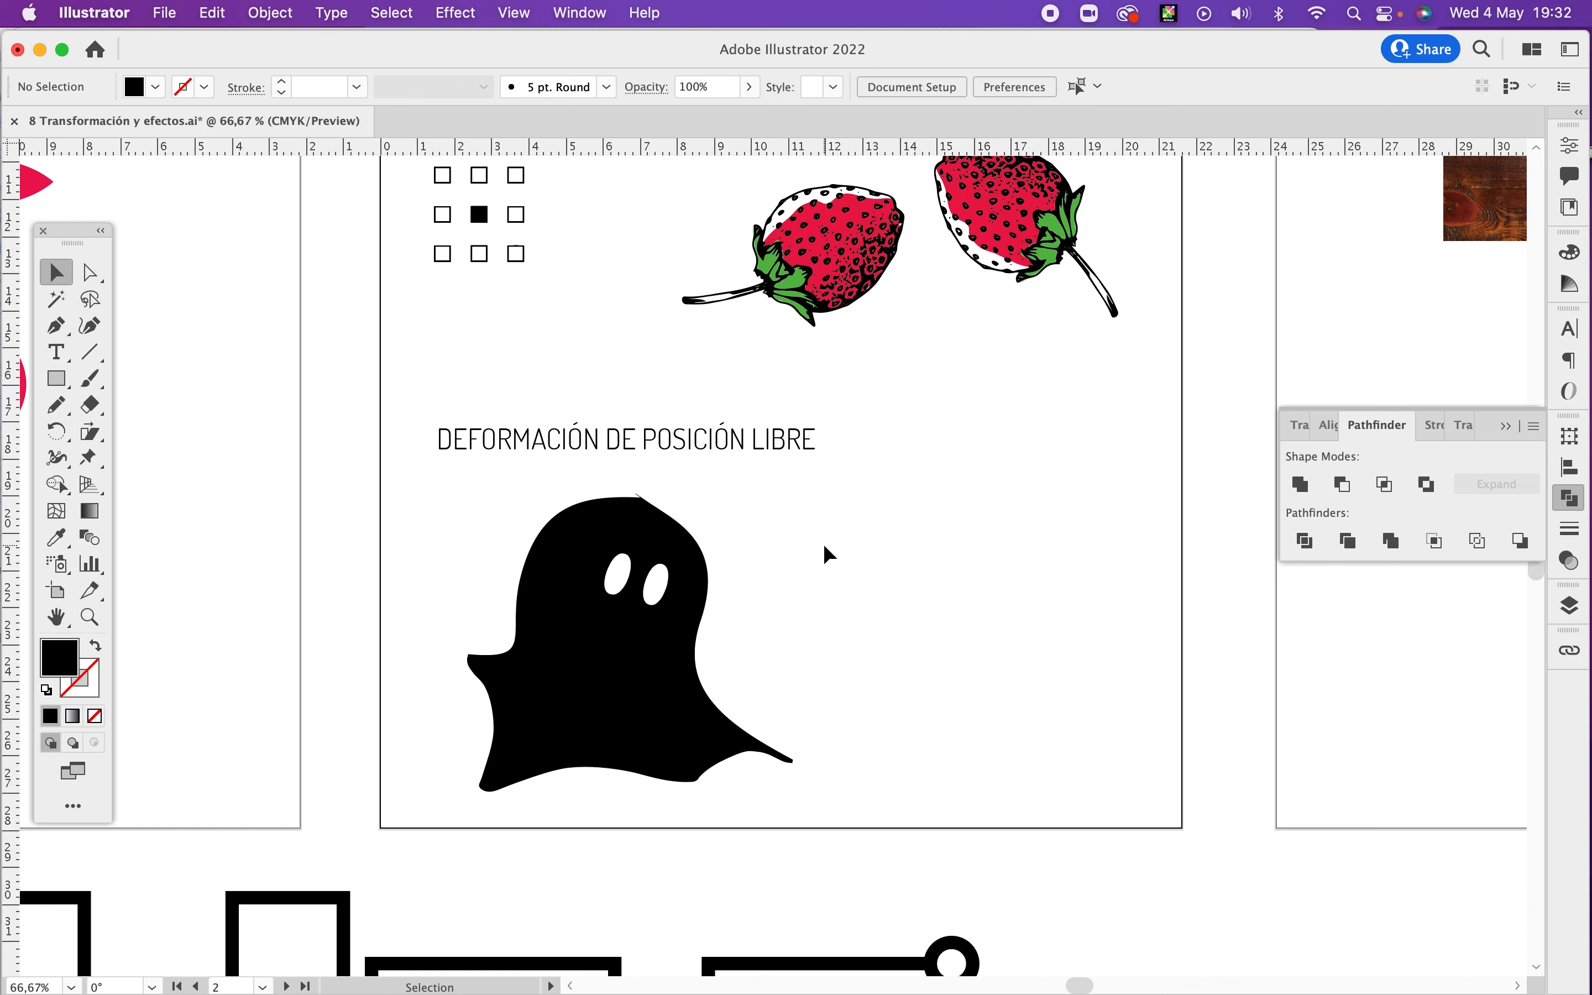
left_click_drag(658, 583, 790, 587)
key("super+z")
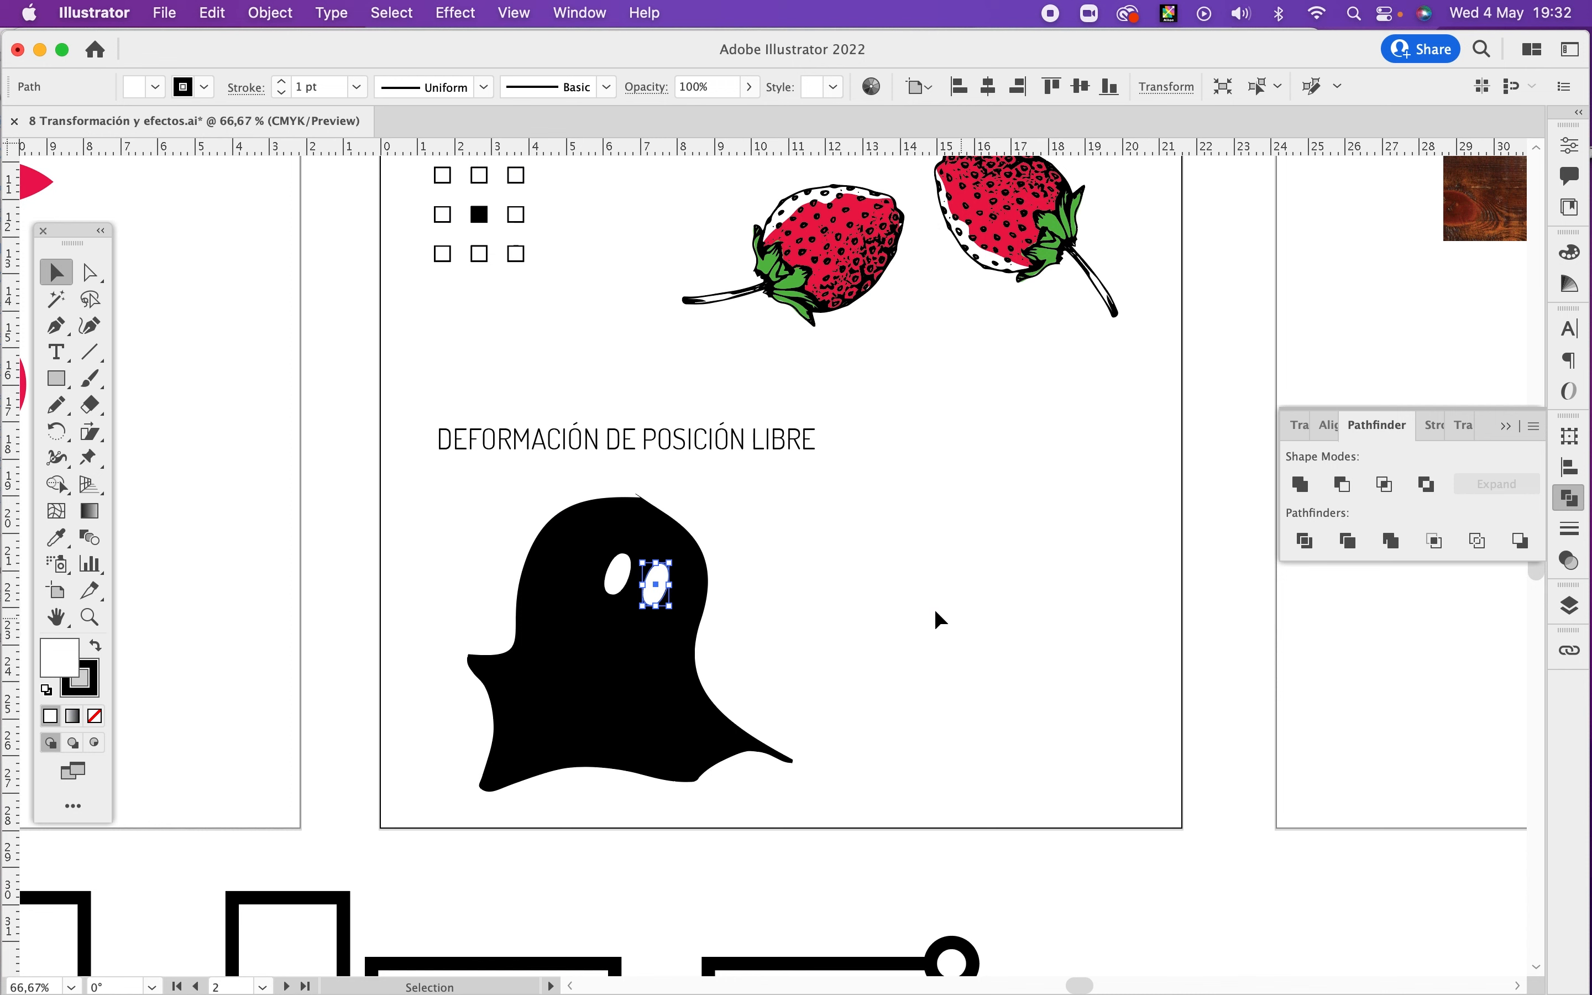
Step: Select the linked pizza photo on the third artboard
left_click(900, 597, "alt+super")
left_click(901, 596, "alt+super")
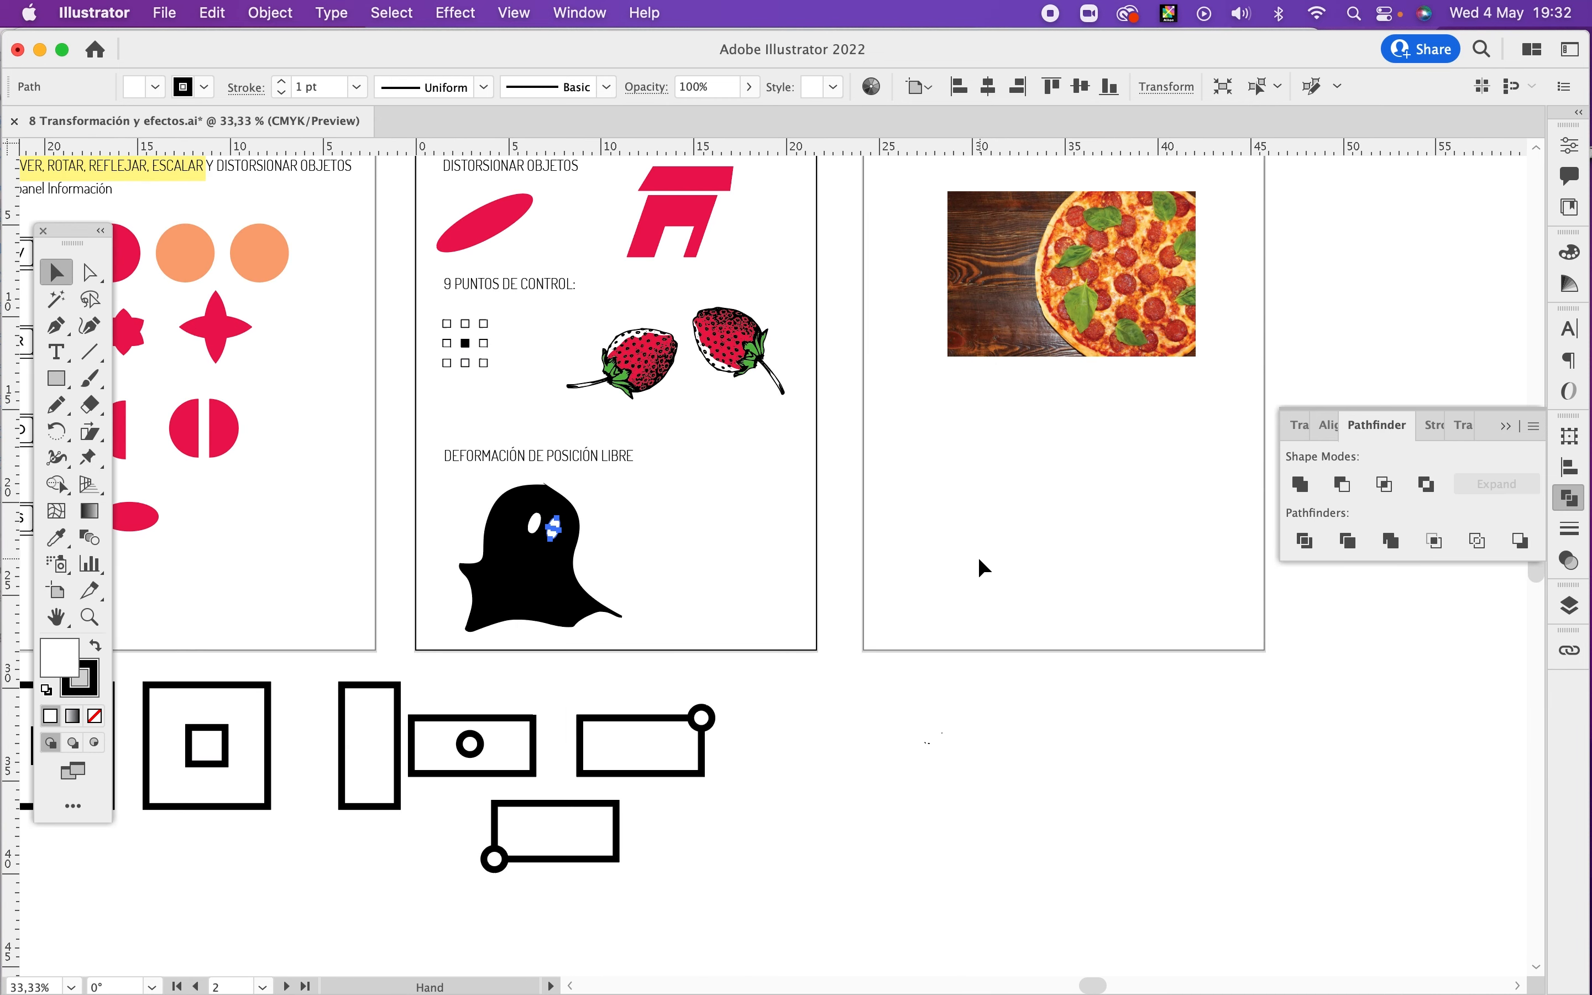
left_click_drag(957, 526, 958, 629)
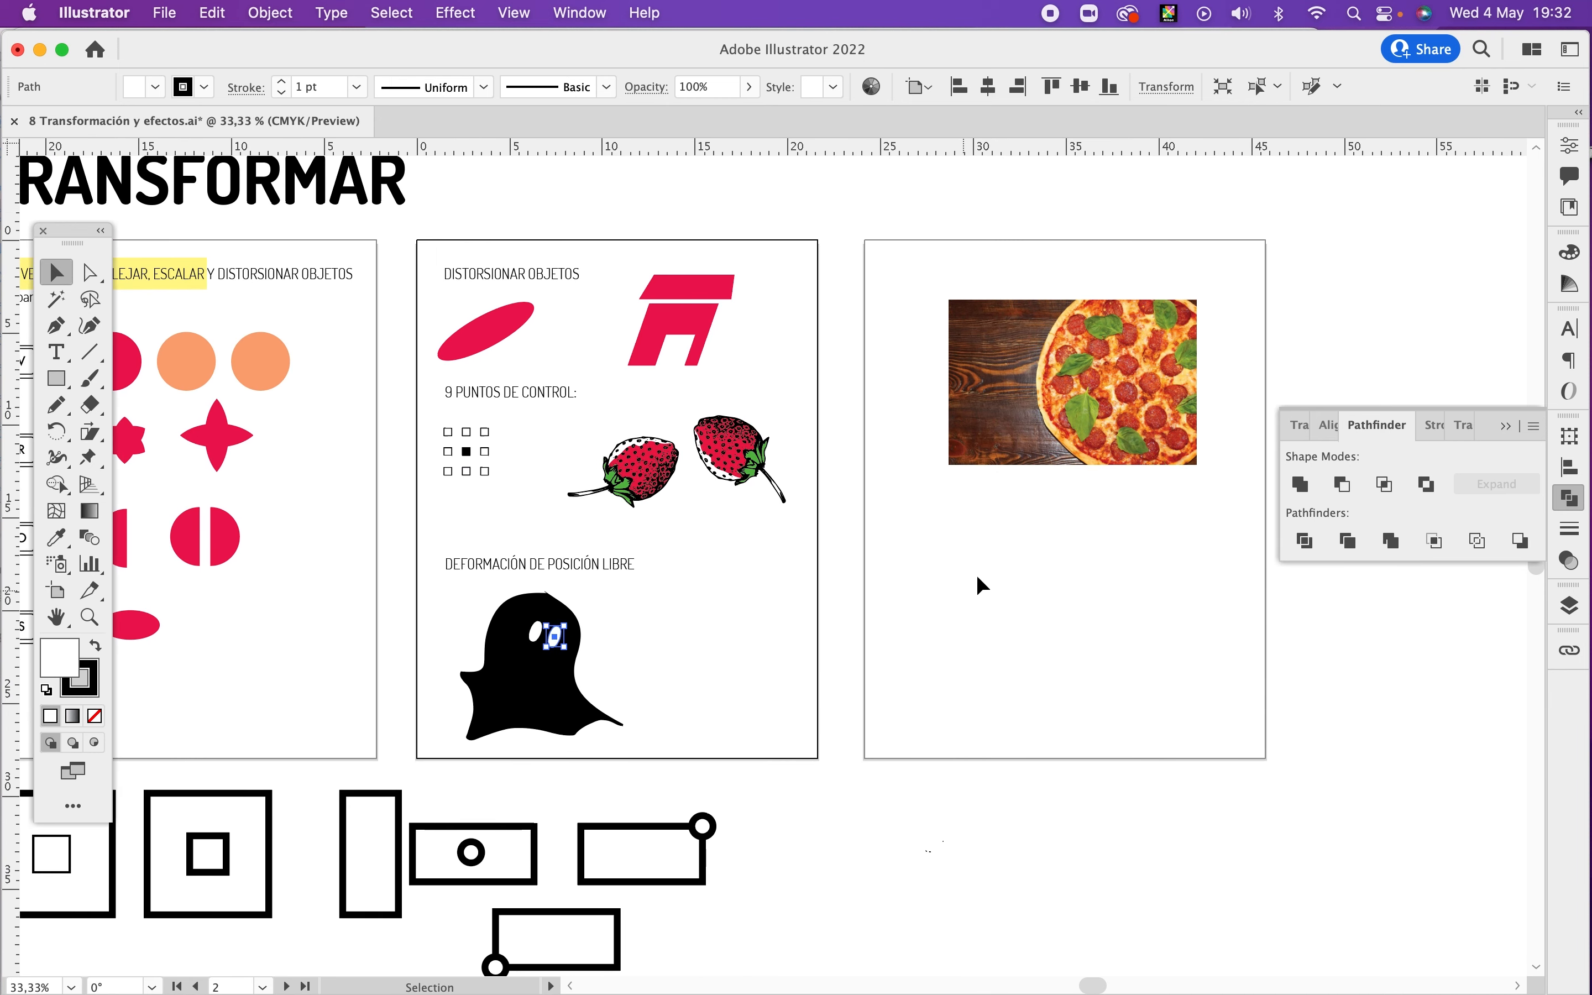
left_click_drag(1166, 557, 918, 508)
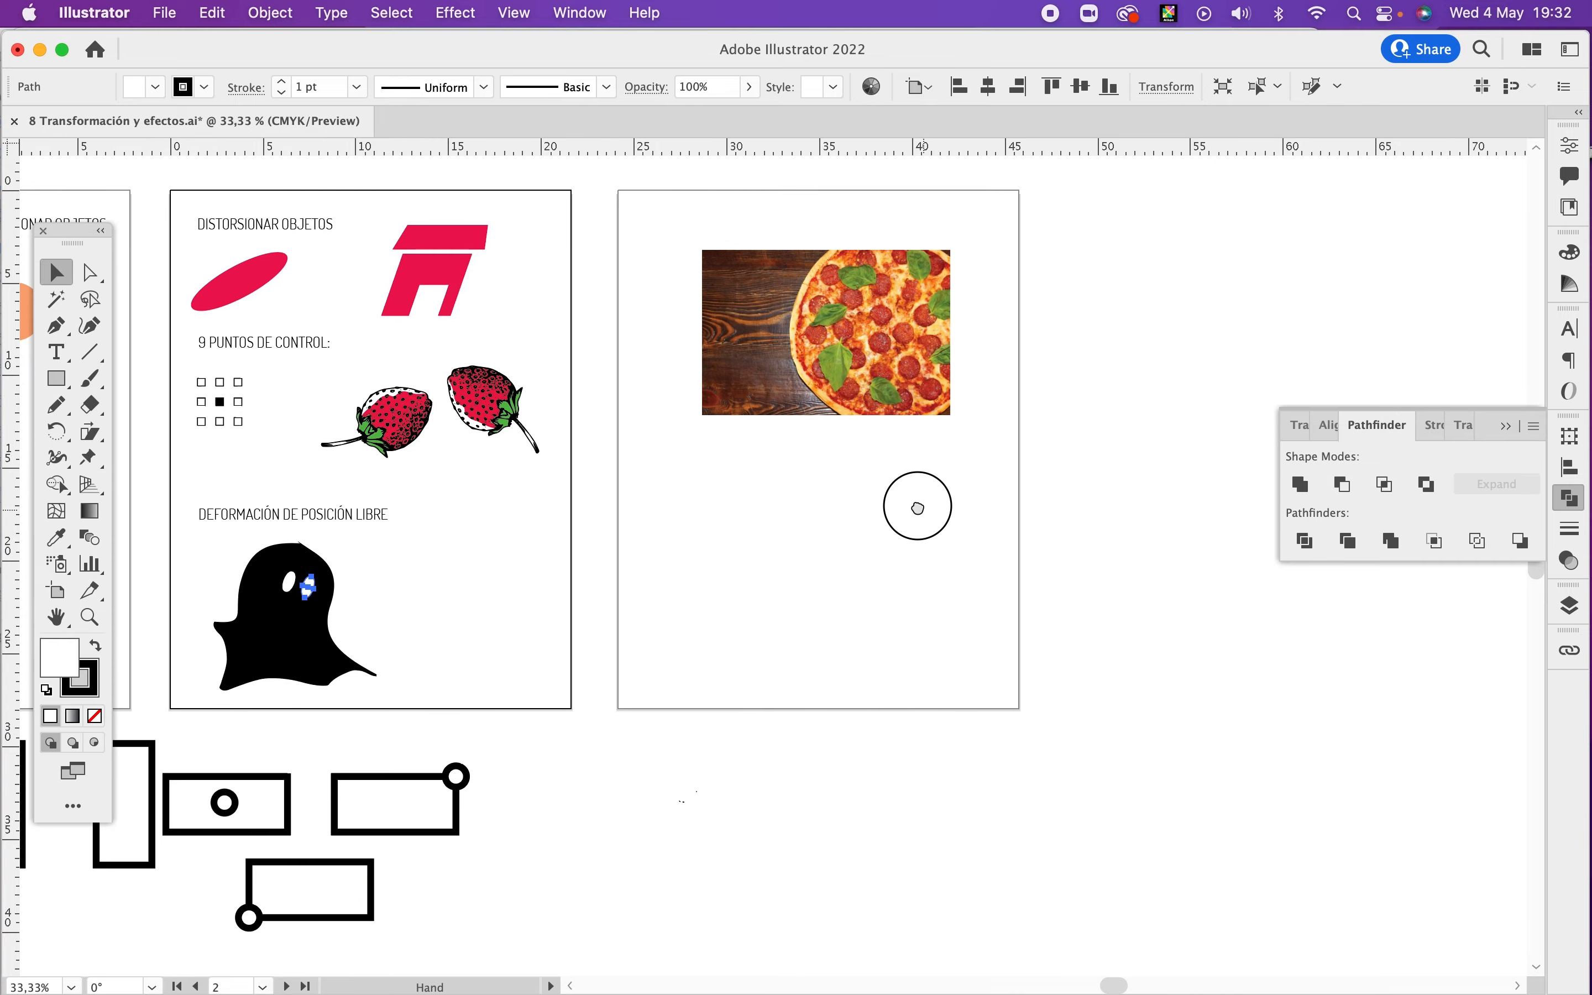
left_click_drag(892, 355, 894, 339)
left_click(896, 464, "super")
left_click(896, 465, "super")
left_click_drag(671, 636, 965, 683)
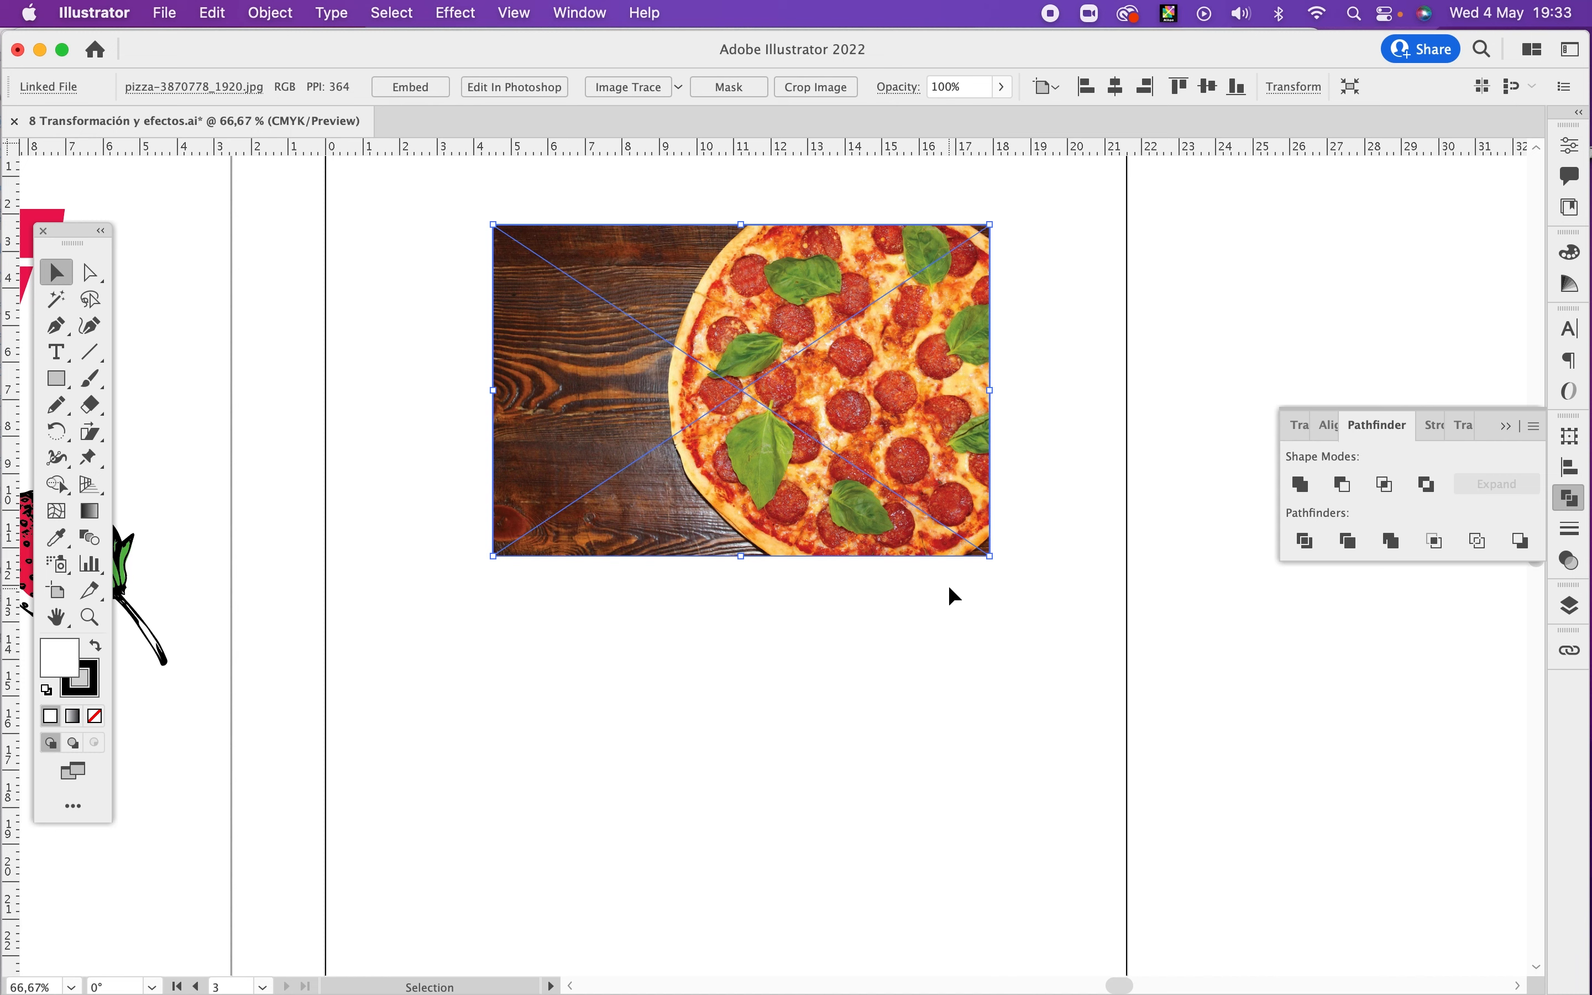
Step: Draw a circle about 12.5 cm in diameter below the pizza photo and remove its fill
key("space")
left_click_drag(953, 711, 977, 473)
key("l")
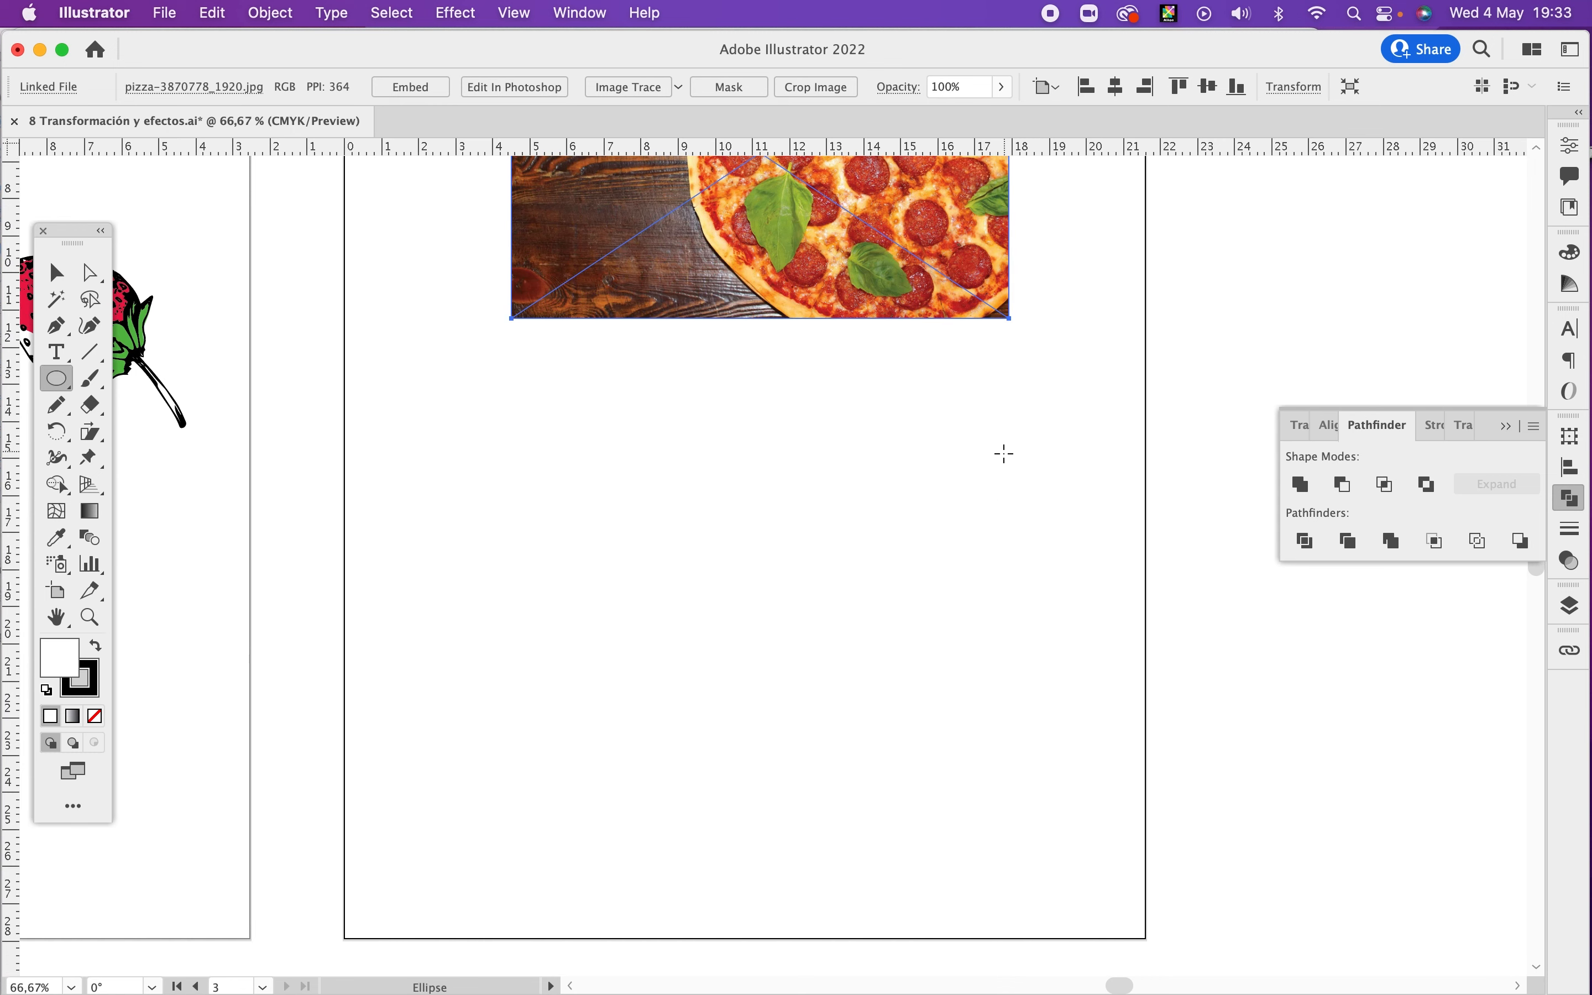
mouse_move(1011, 451)
left_mouse_down()
mouse_move(568, 721)
mouse_move(629, 667)
mouse_move(654, 670)
left_mouse_up()
key("v")
left_click_drag(832, 637, 771, 620)
left_click_drag(961, 435, 1001, 390)
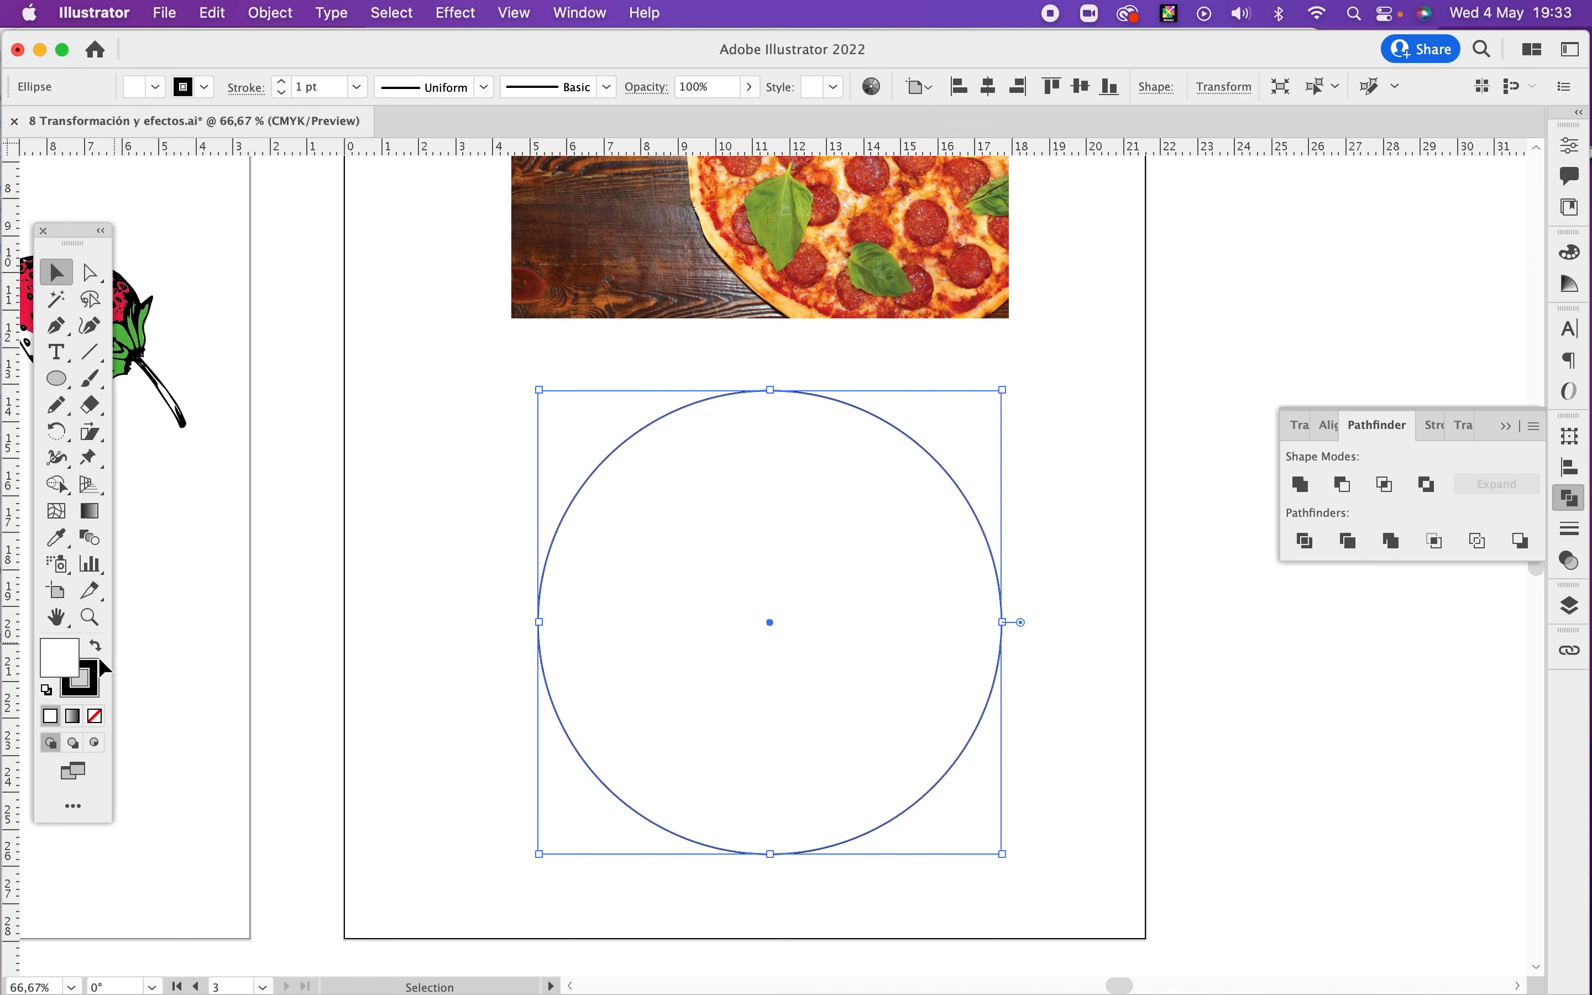
left_click(94, 715)
Step: Create a concentric copy of the circle scaled uniformly to 85%, with Scale Strokes & Effects enabled
left_click(274, 16)
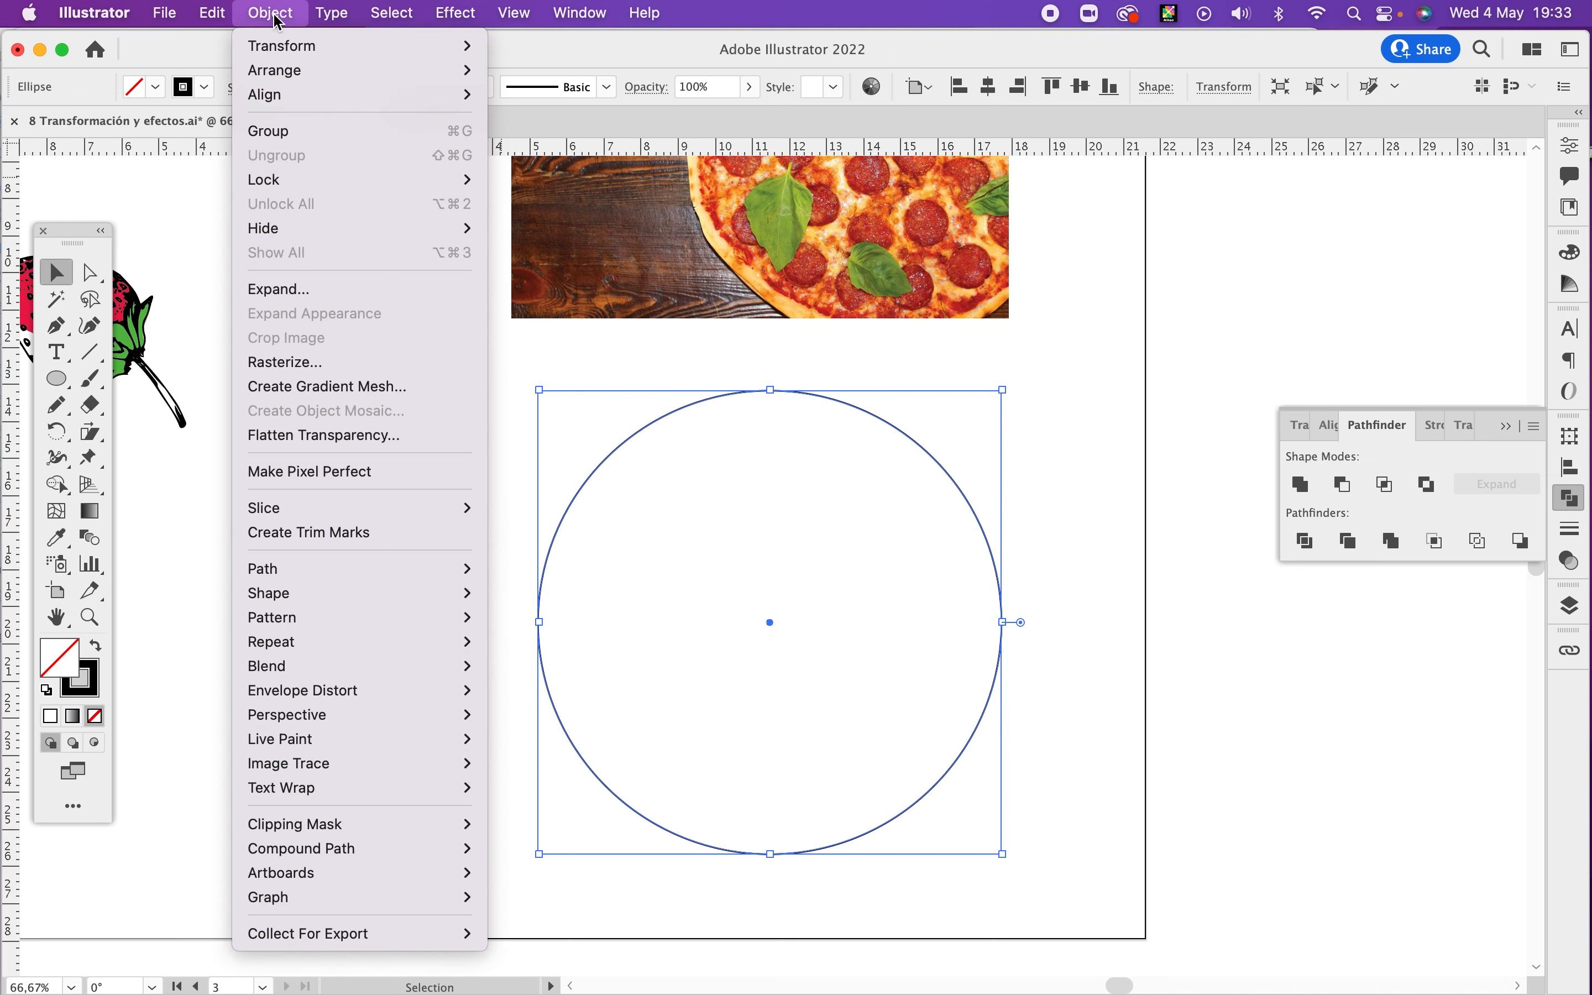
mouse_move(287, 52)
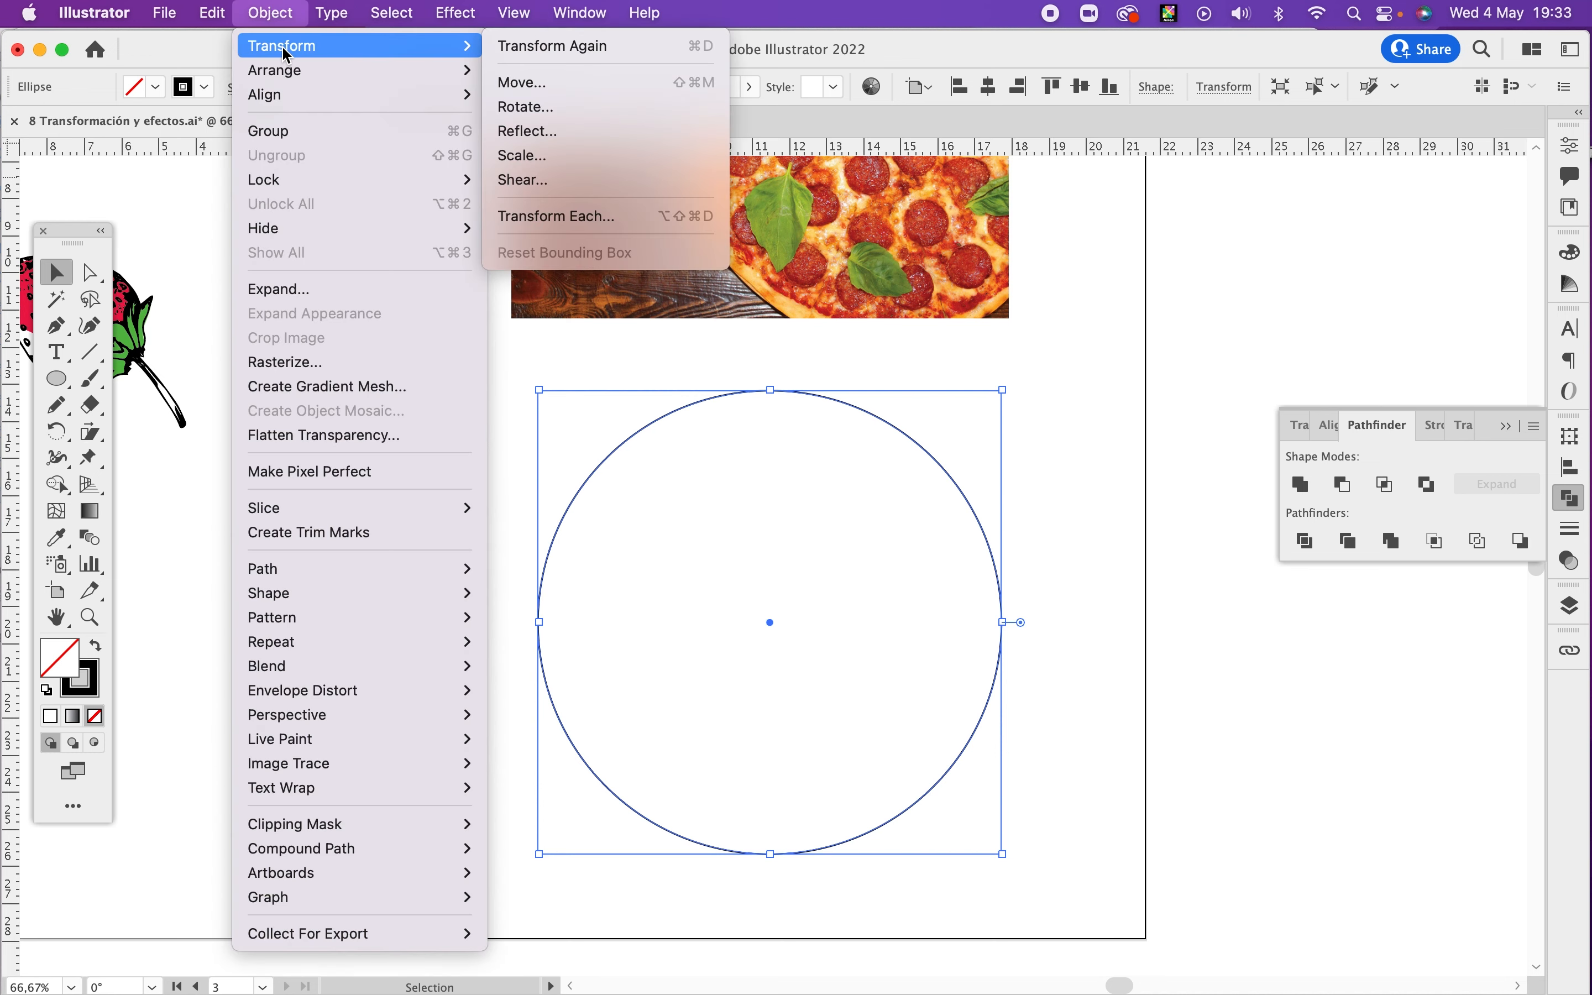
left_click(543, 158)
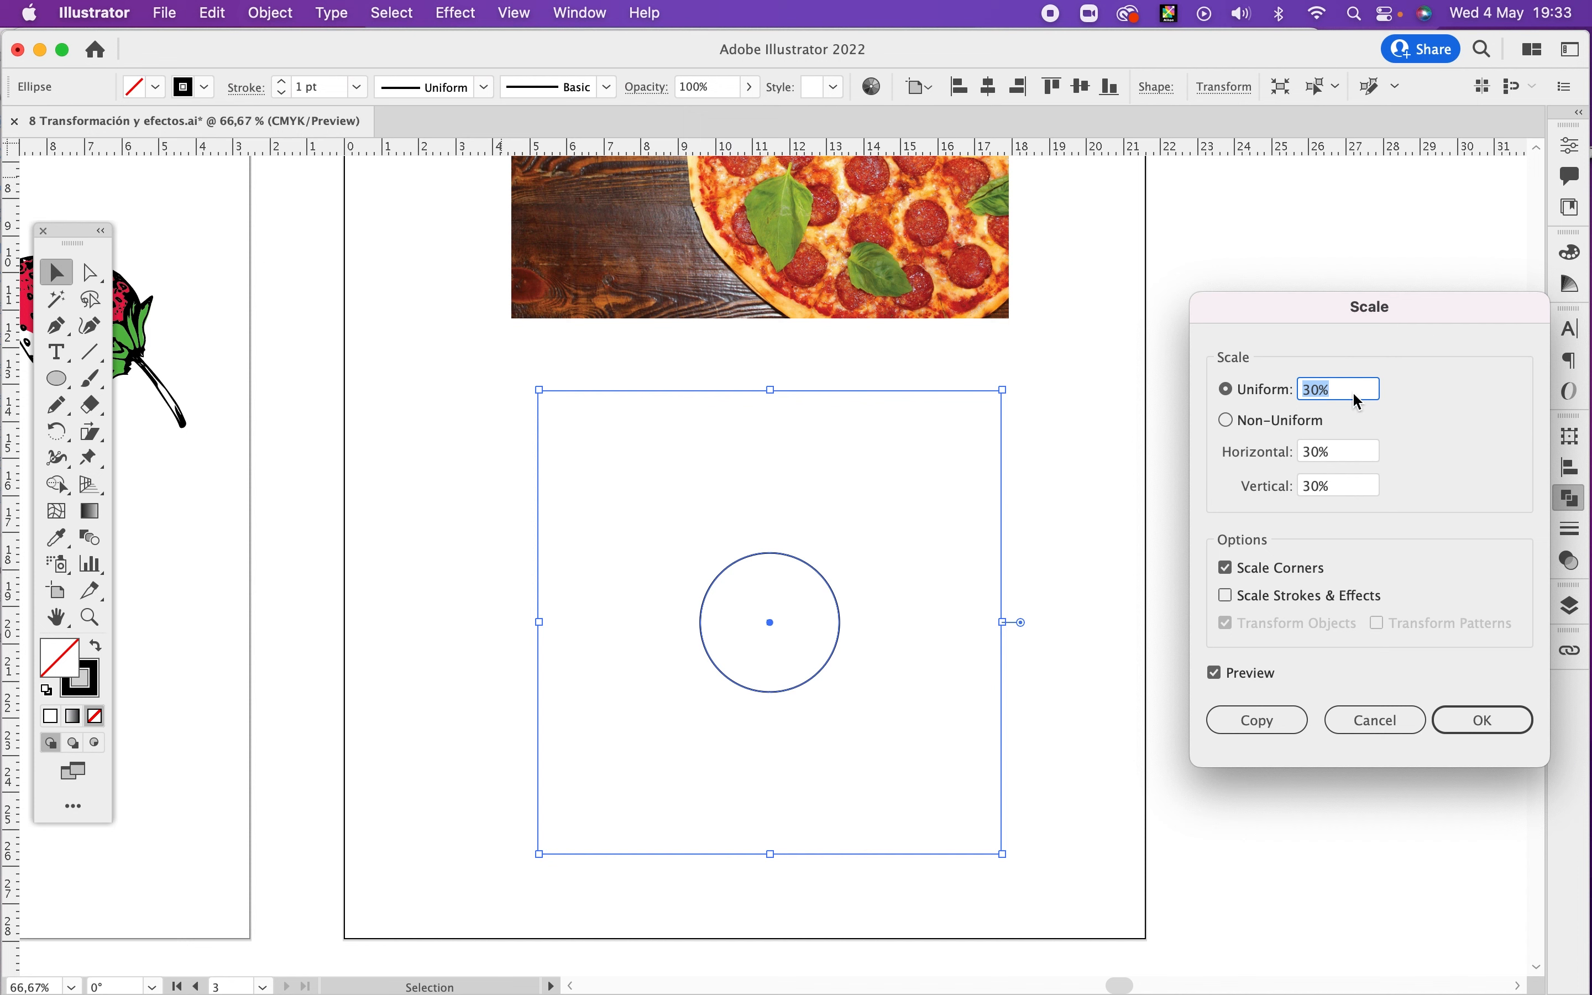
type("90")
key("Tab")
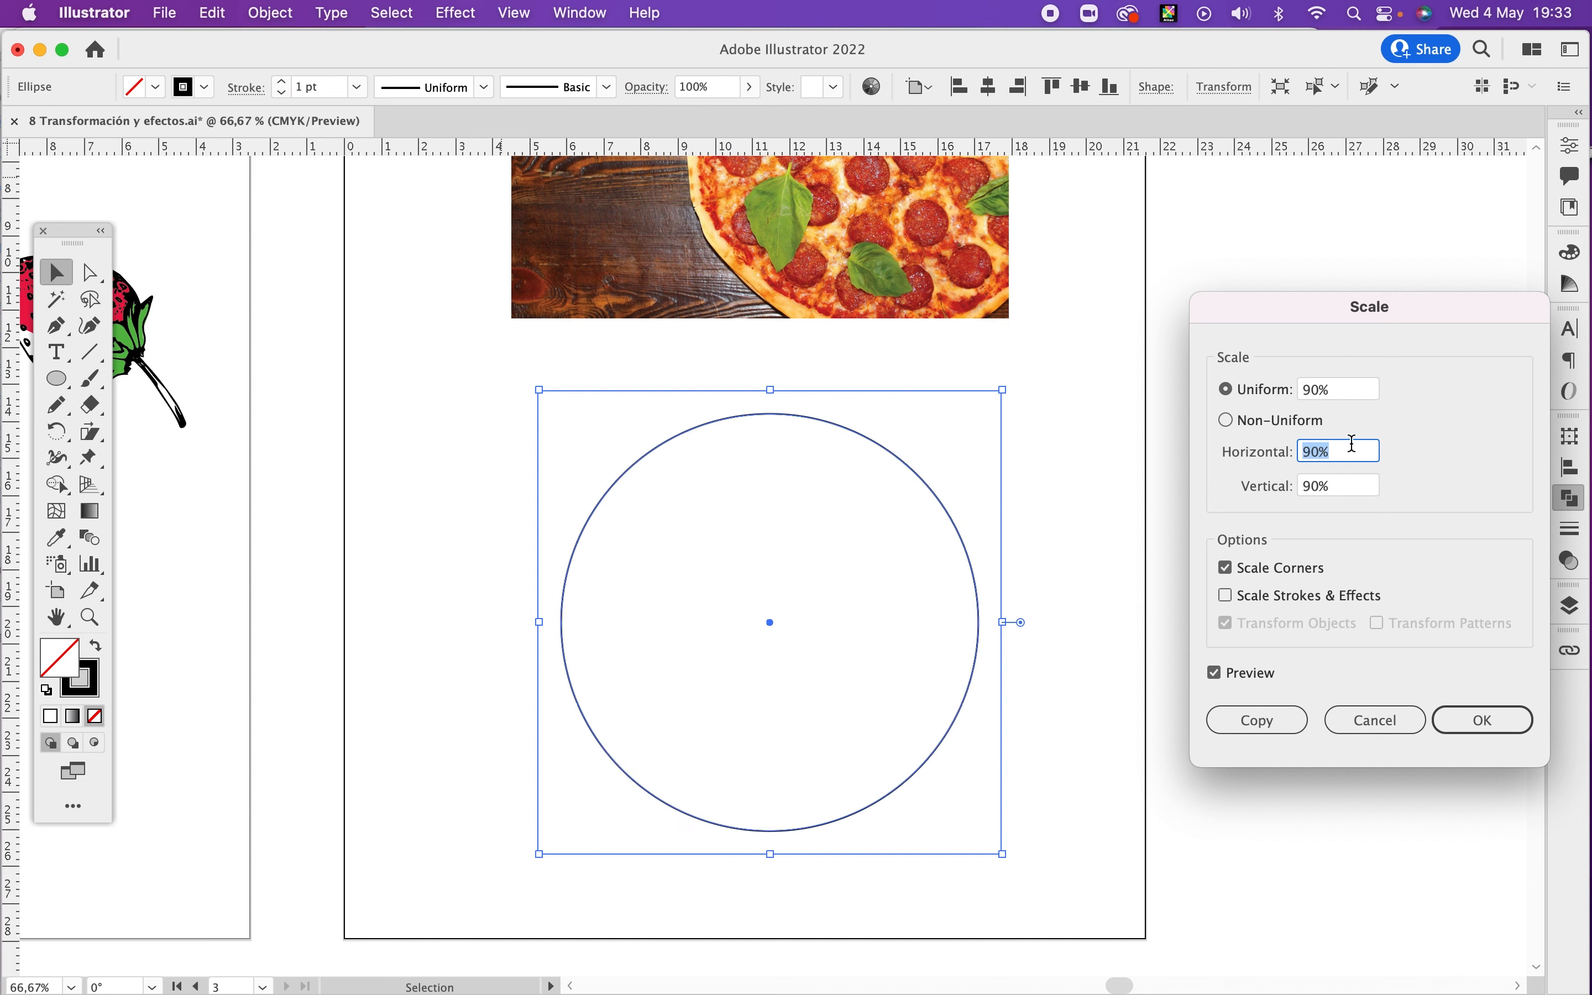
left_click(1315, 388)
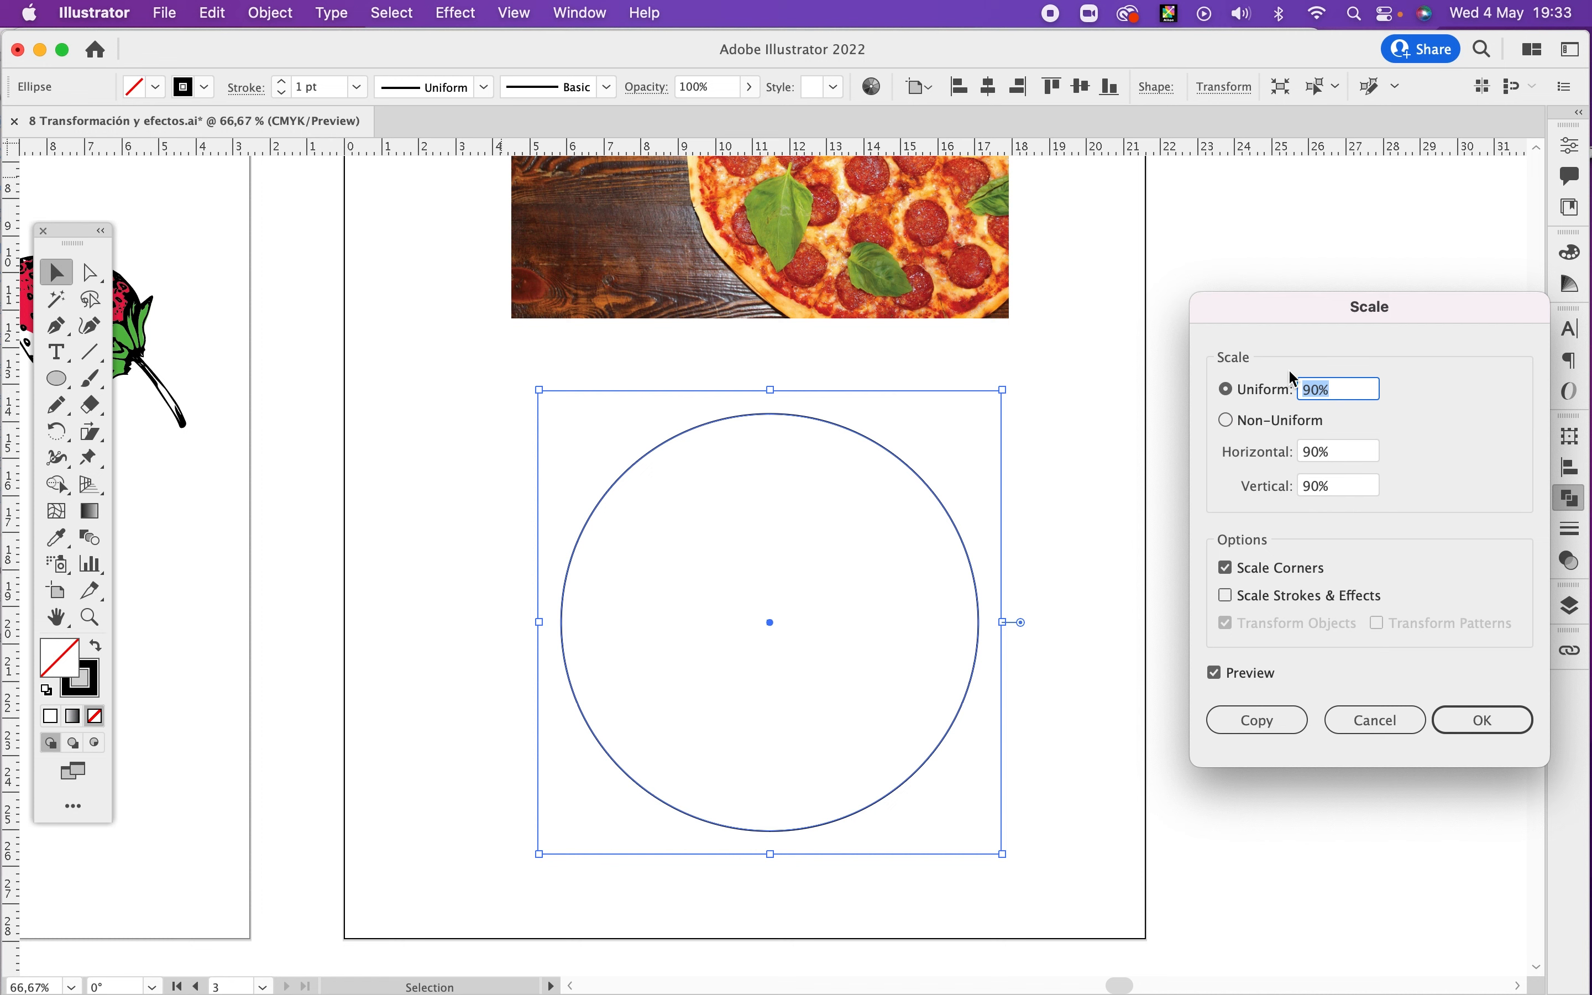
type("85")
key("Tab")
left_click(1267, 720)
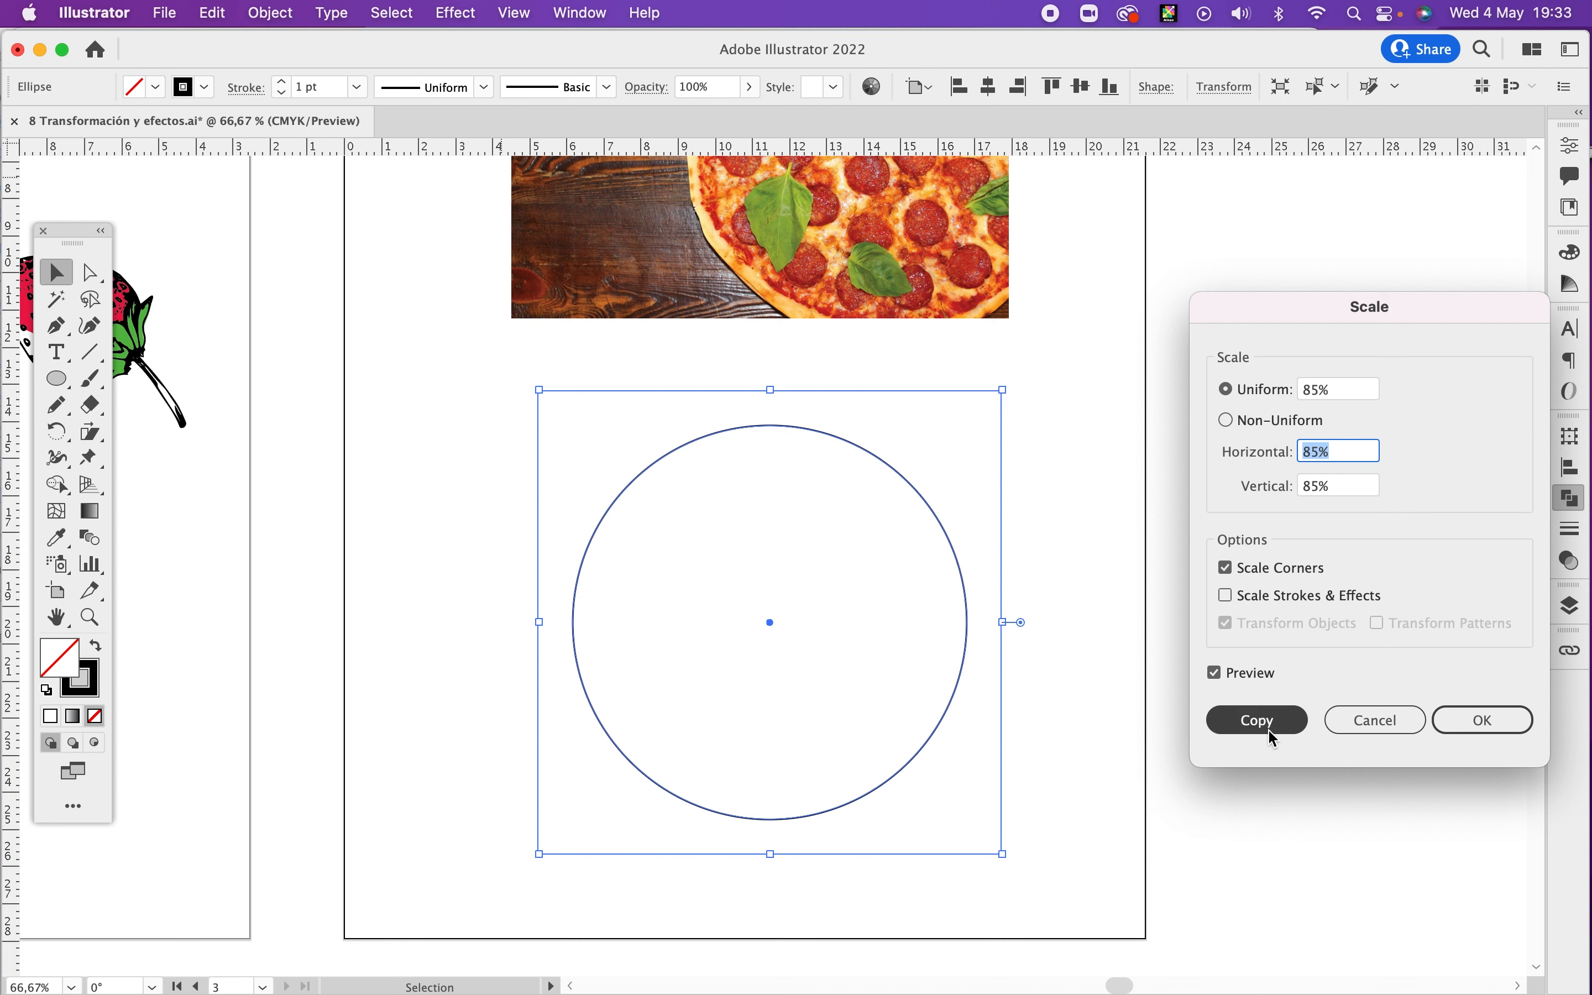
left_click(1227, 597)
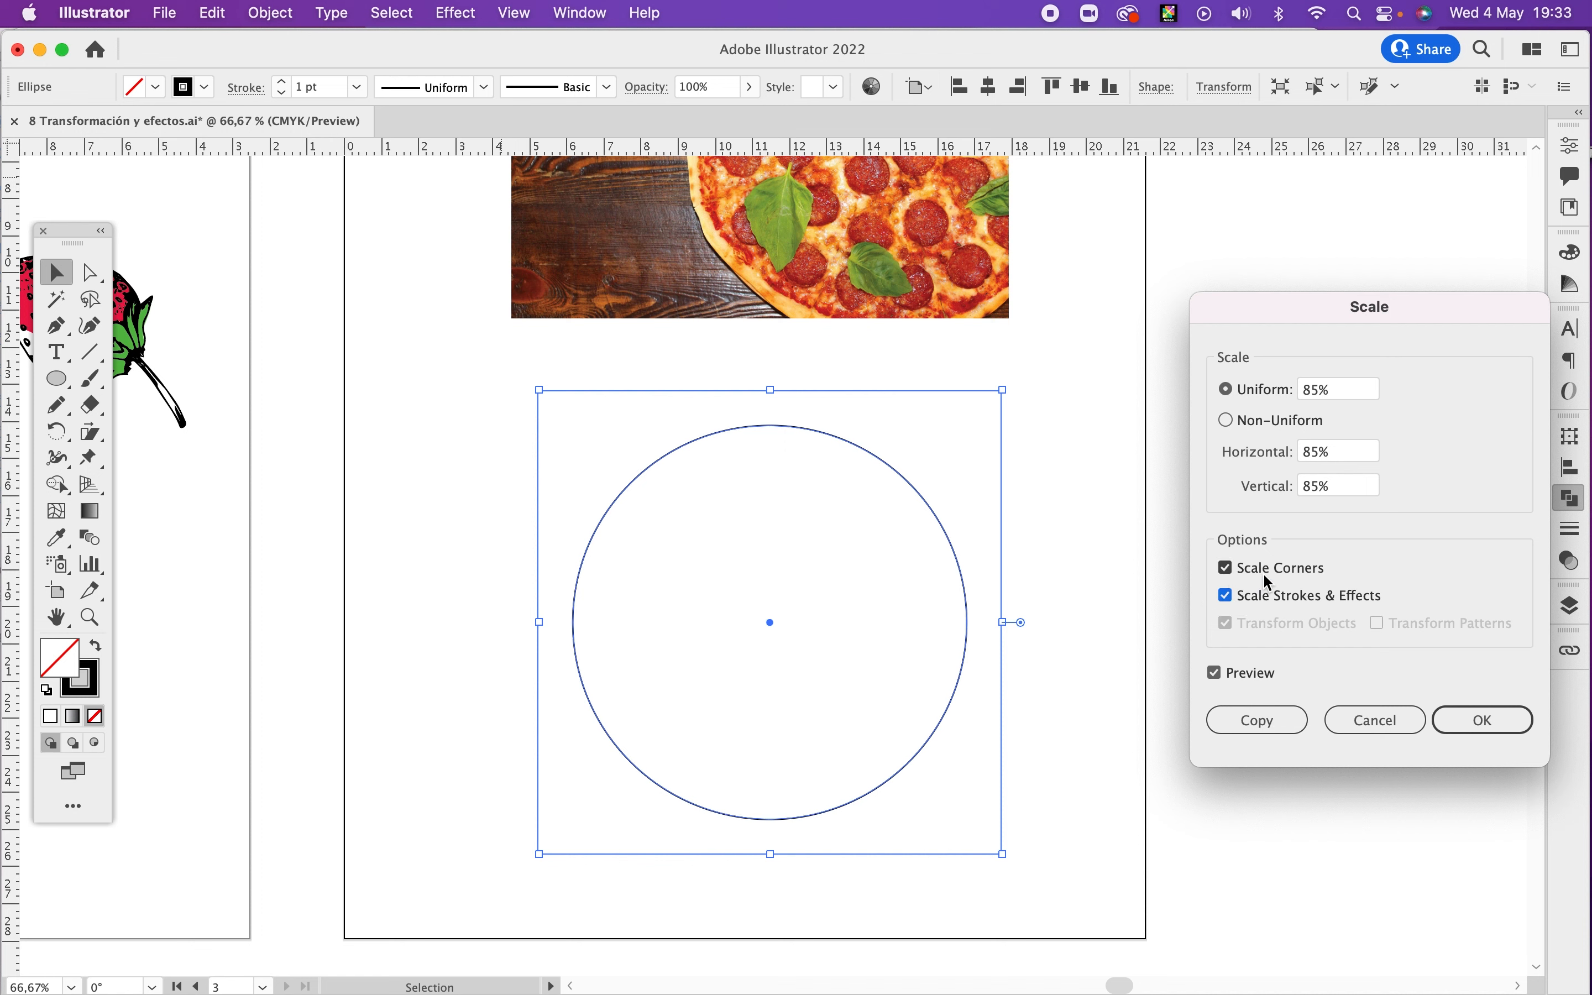
left_click(1259, 721)
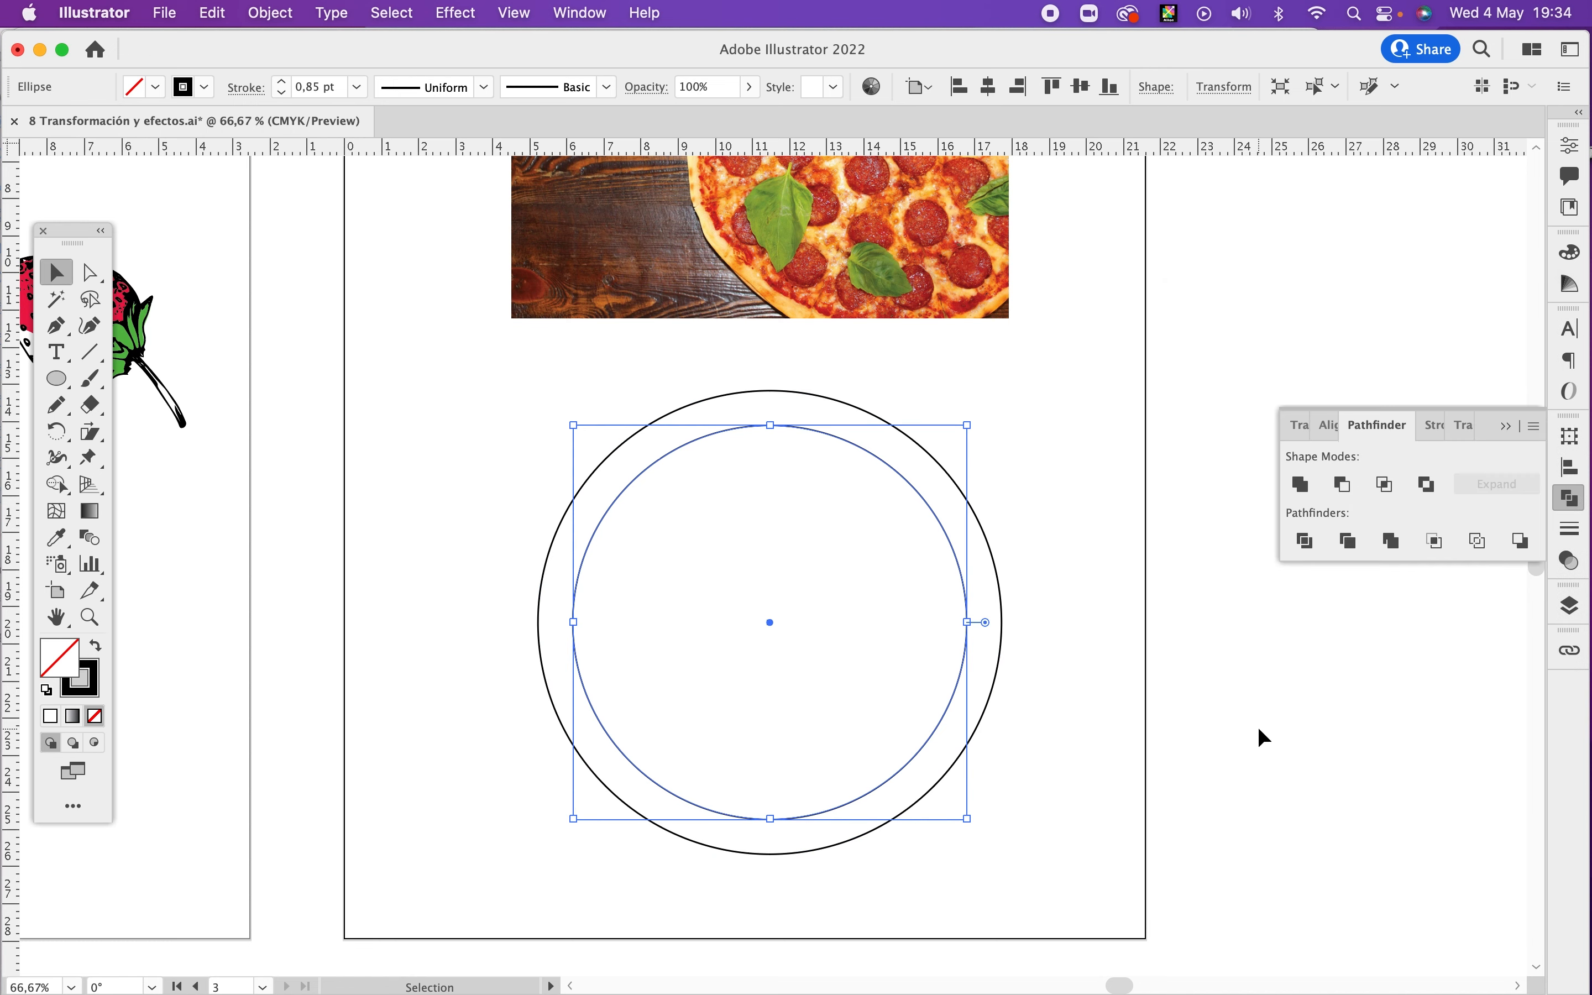
Step: Enlarge the inner circle from its centre to about 11.4 cm in diameter and deselect it
left_click_drag(1062, 456, 1074, 533)
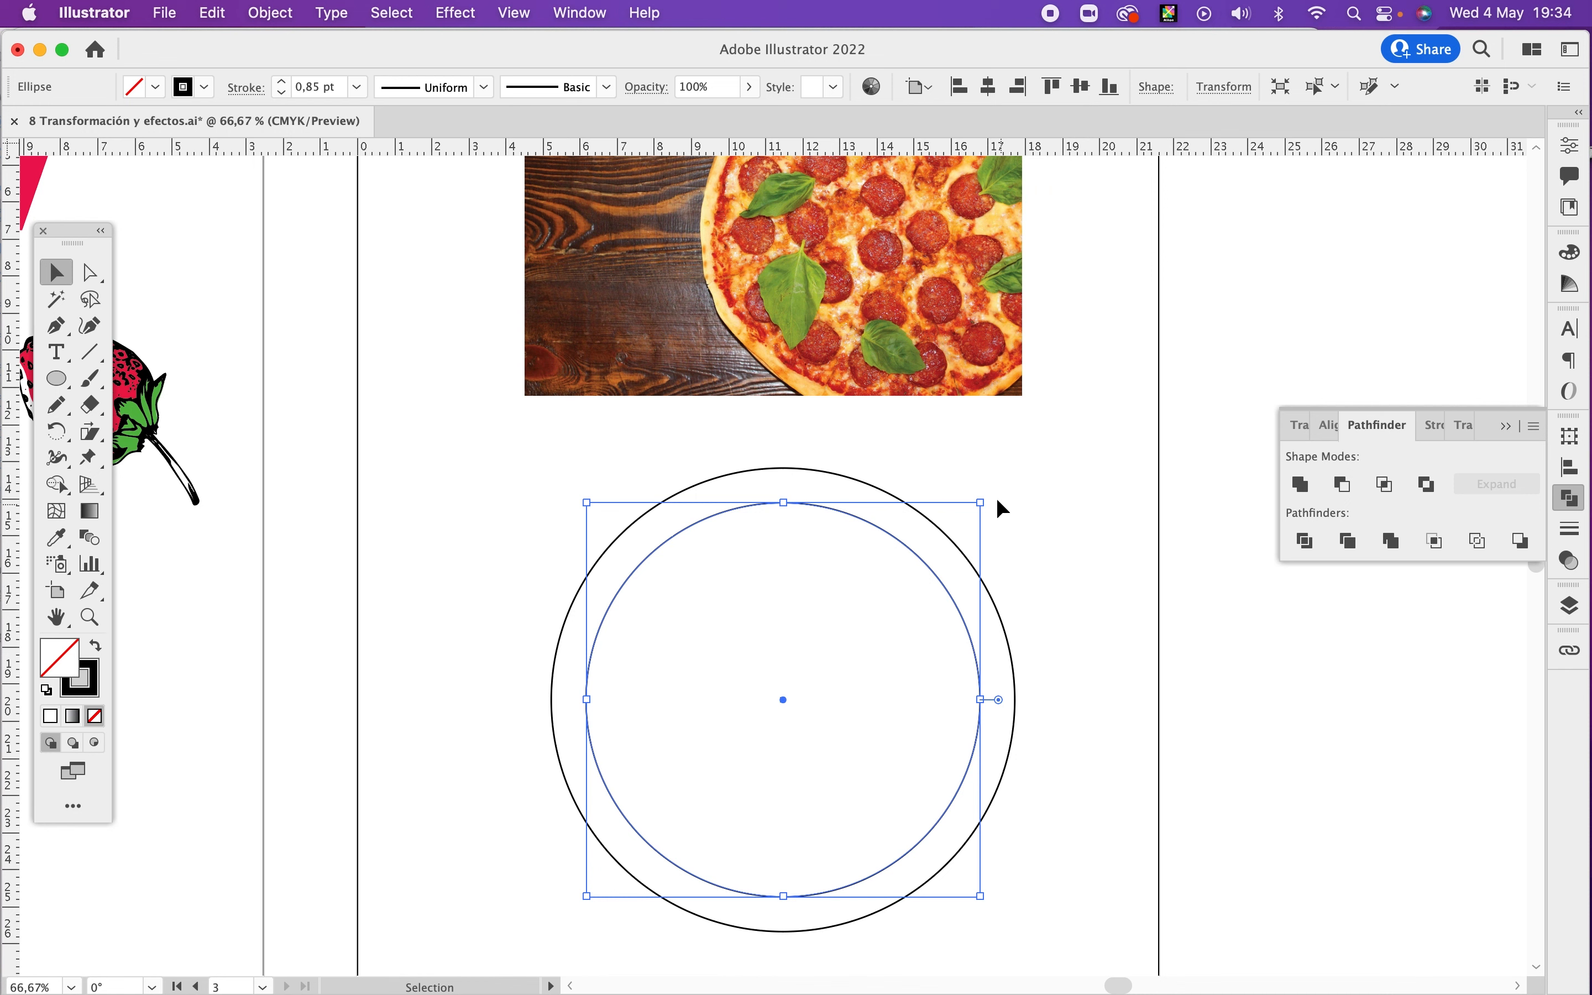
left_click_drag(983, 504, 996, 492)
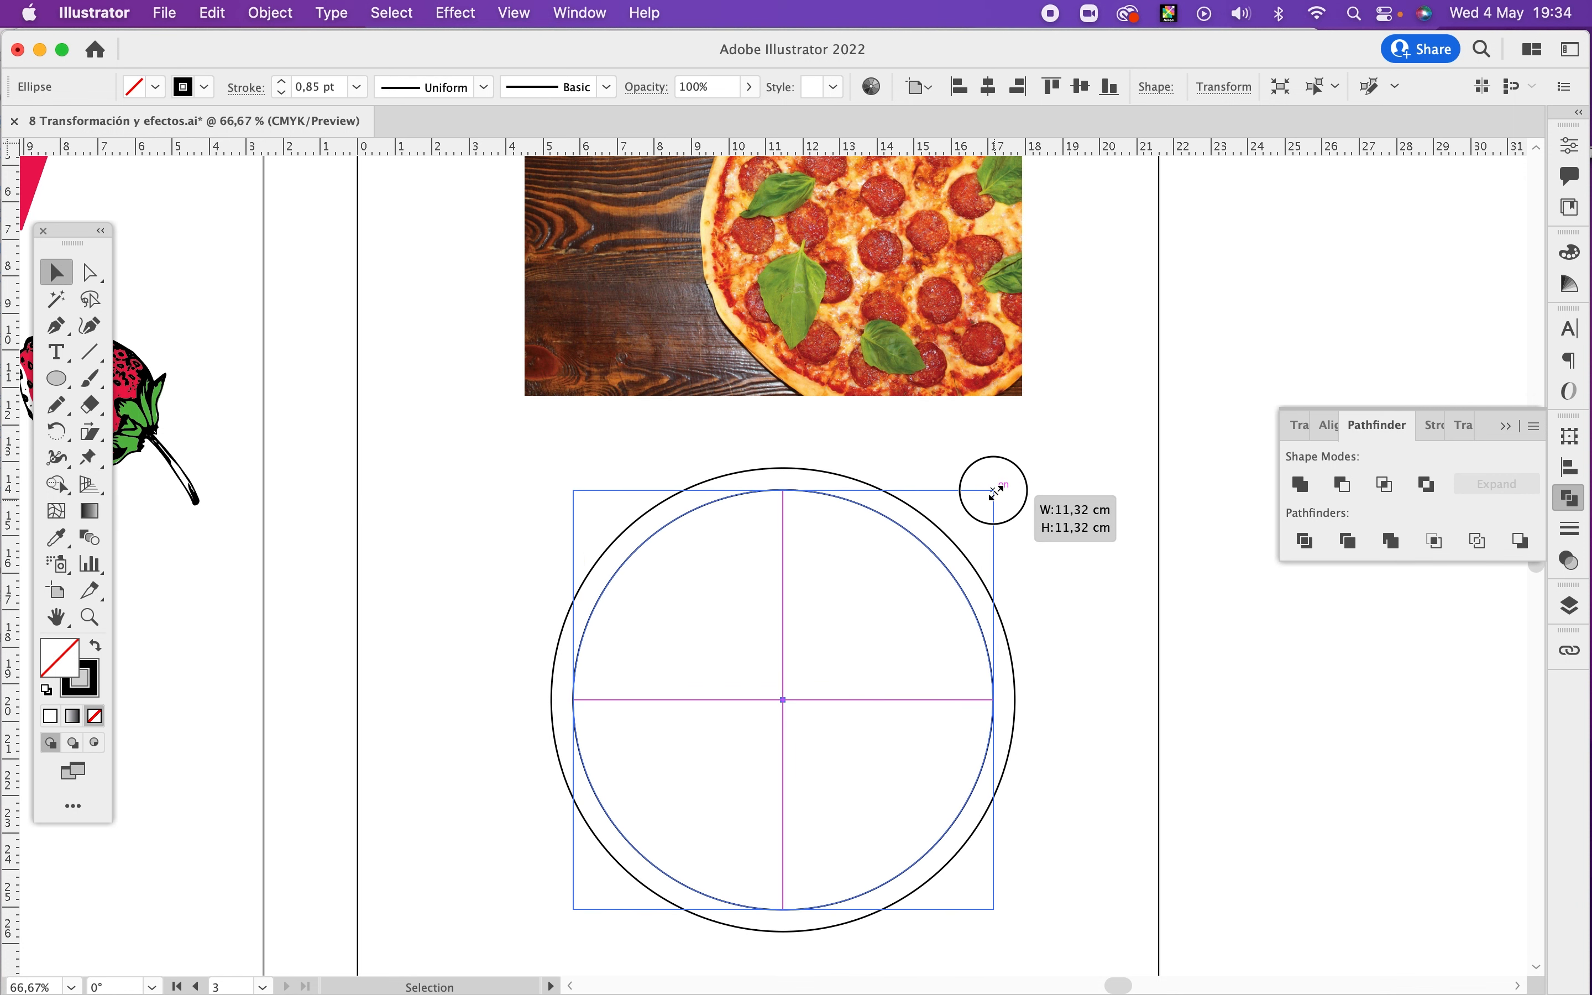
mouse_move(994, 492)
left_mouse_down()
mouse_move(982, 508)
mouse_move(1000, 491)
left_mouse_up()
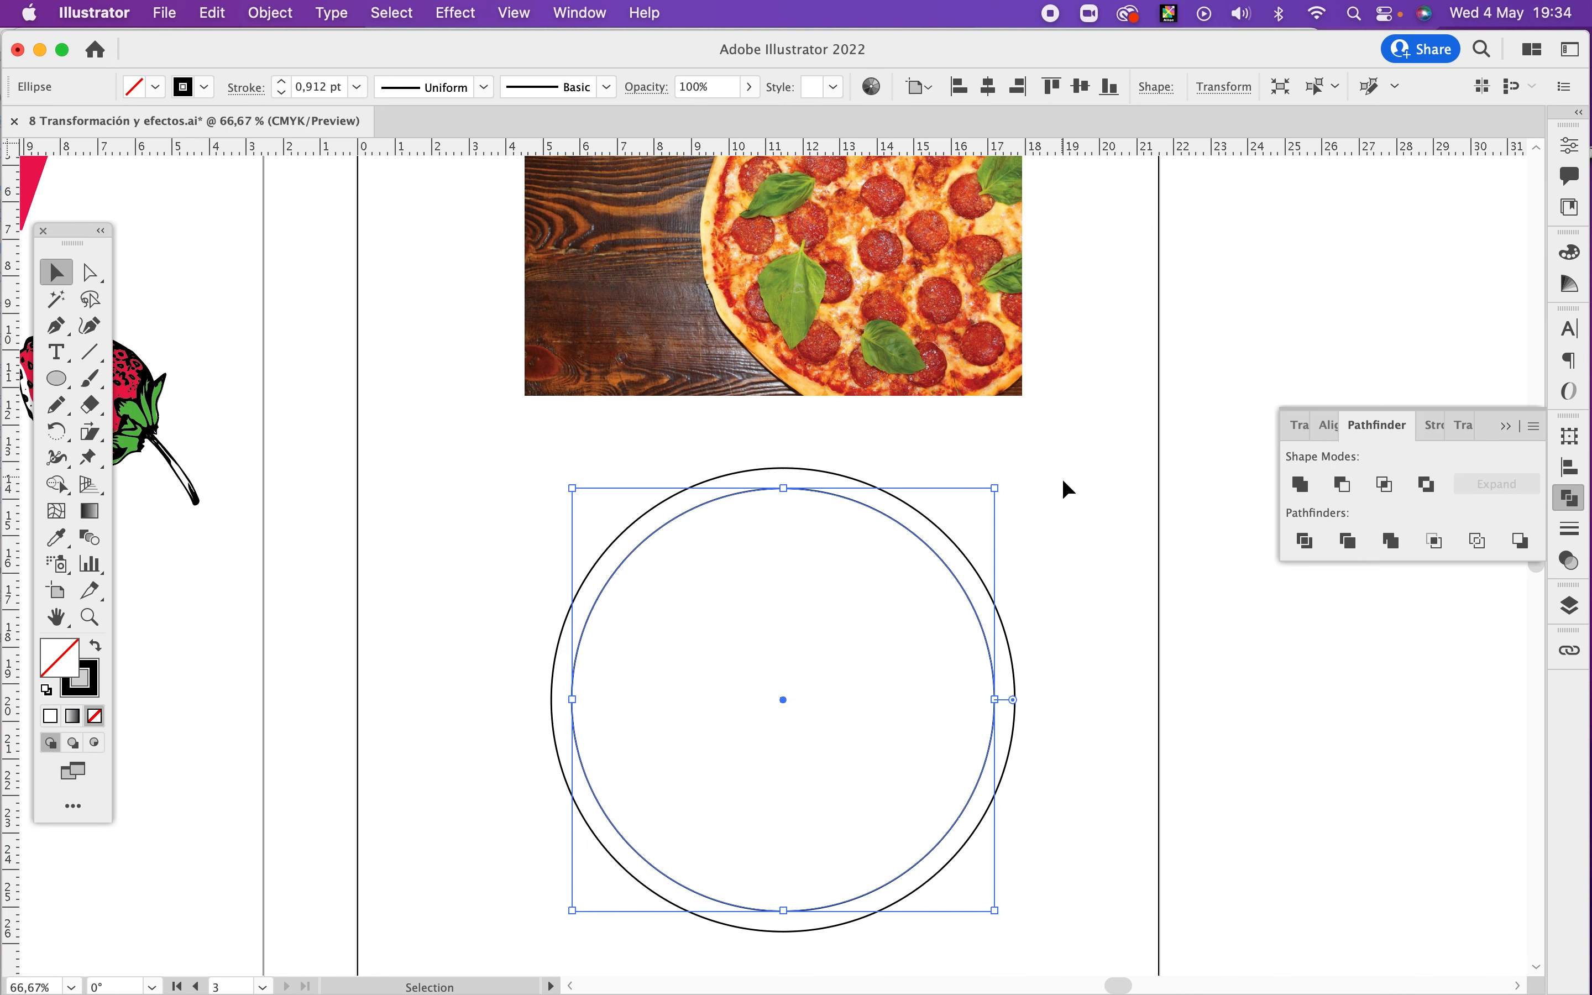
left_click(1083, 522)
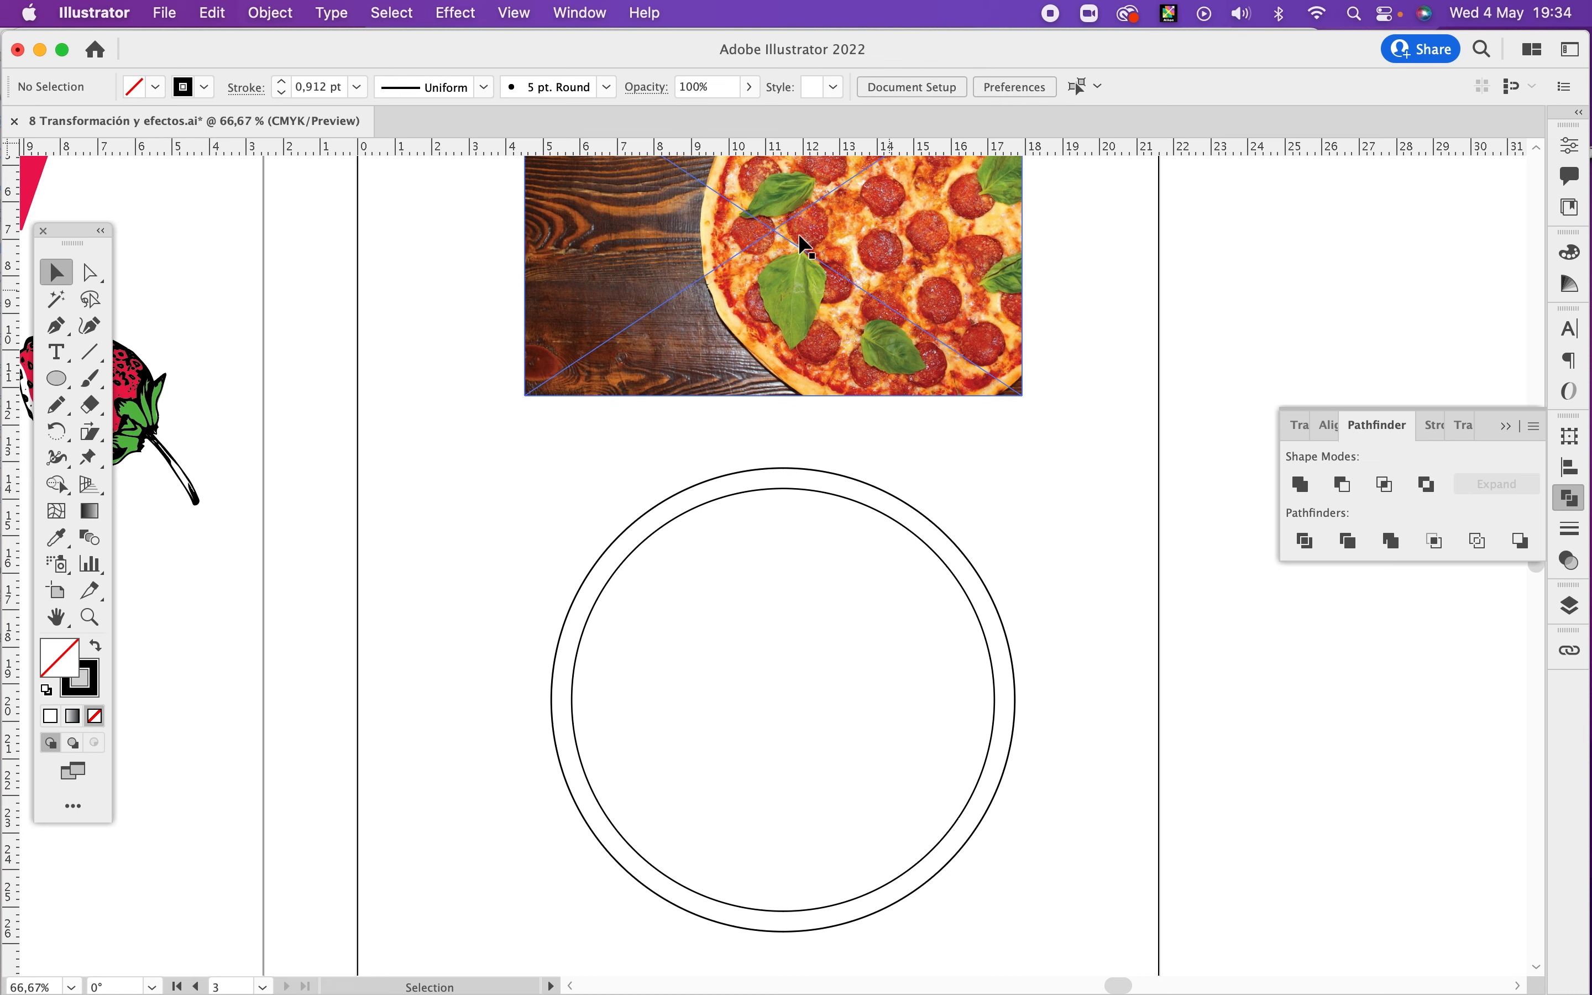
Step: Draw a closed half-leaf outline about 5.2 cm tall with a narrow stem beside the circles, using the Pen tool
key("space")
left_click_drag(682, 581, 552, 660)
left_click(601, 552, "super")
left_click(681, 459, "super")
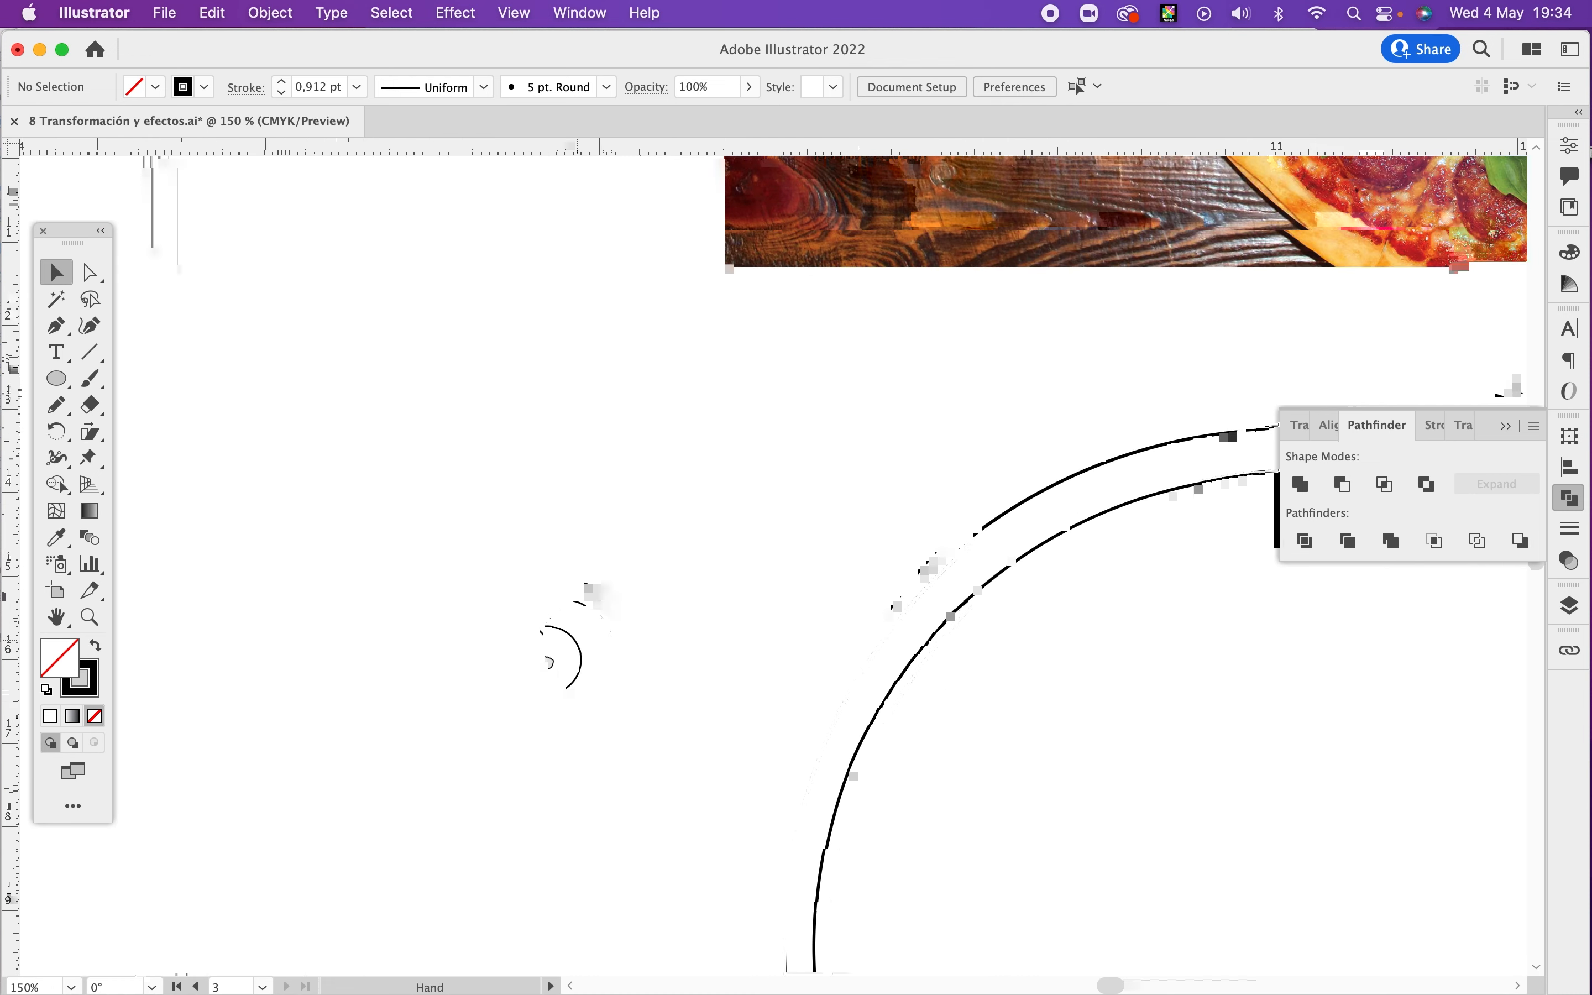
key("o")
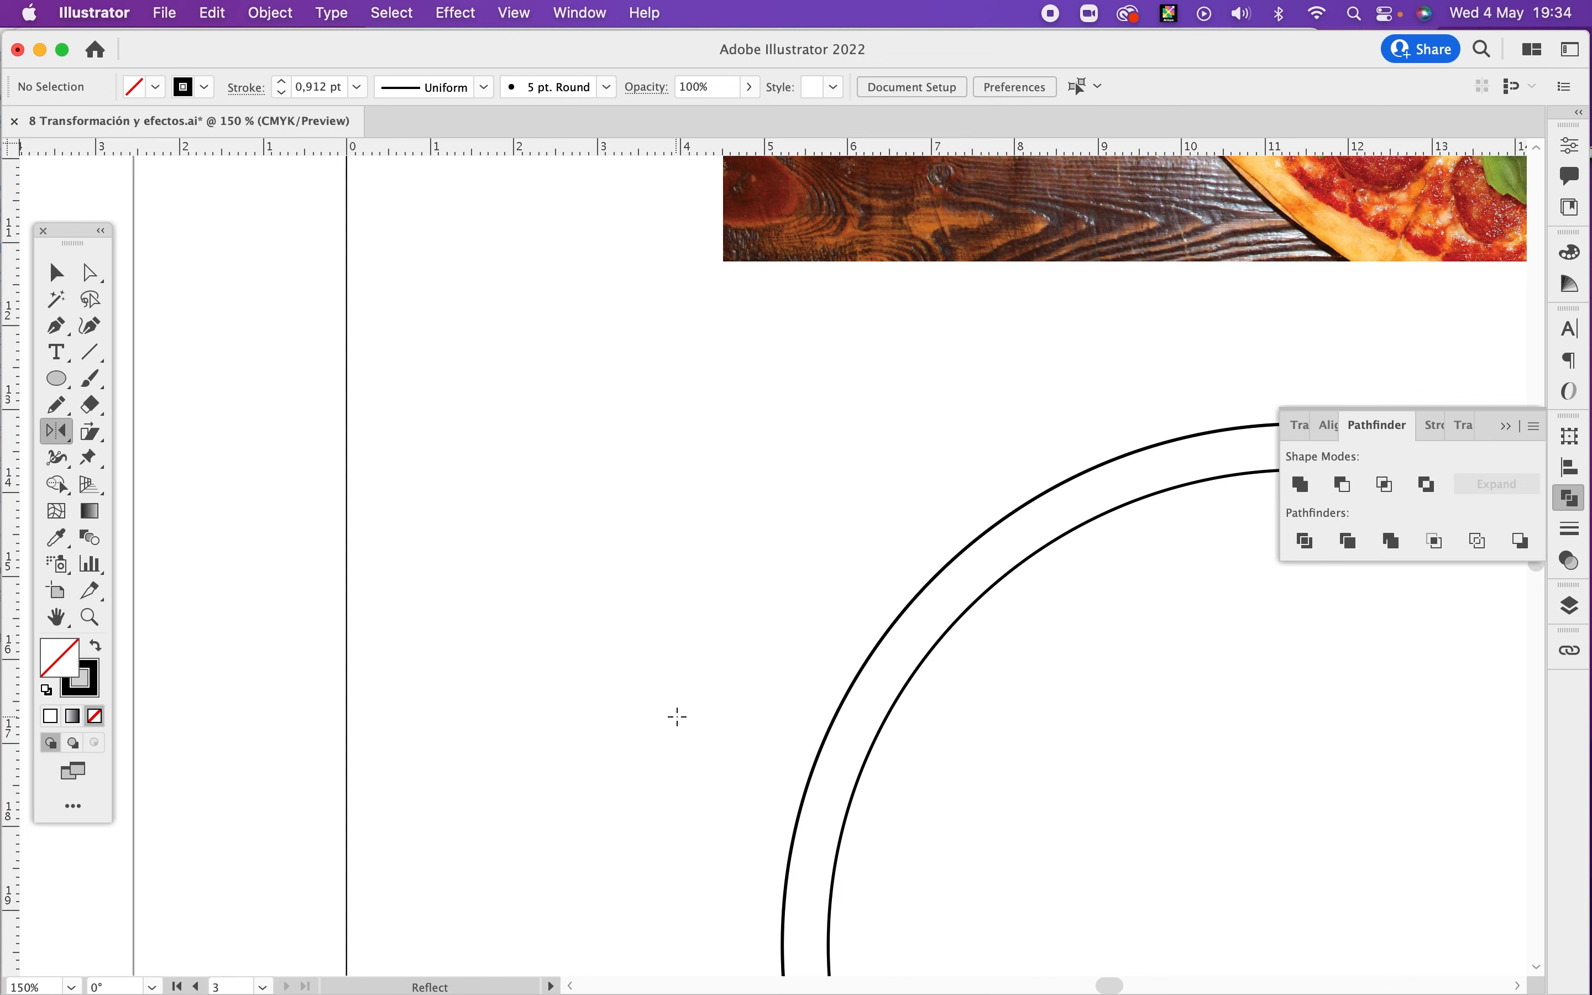
key("p")
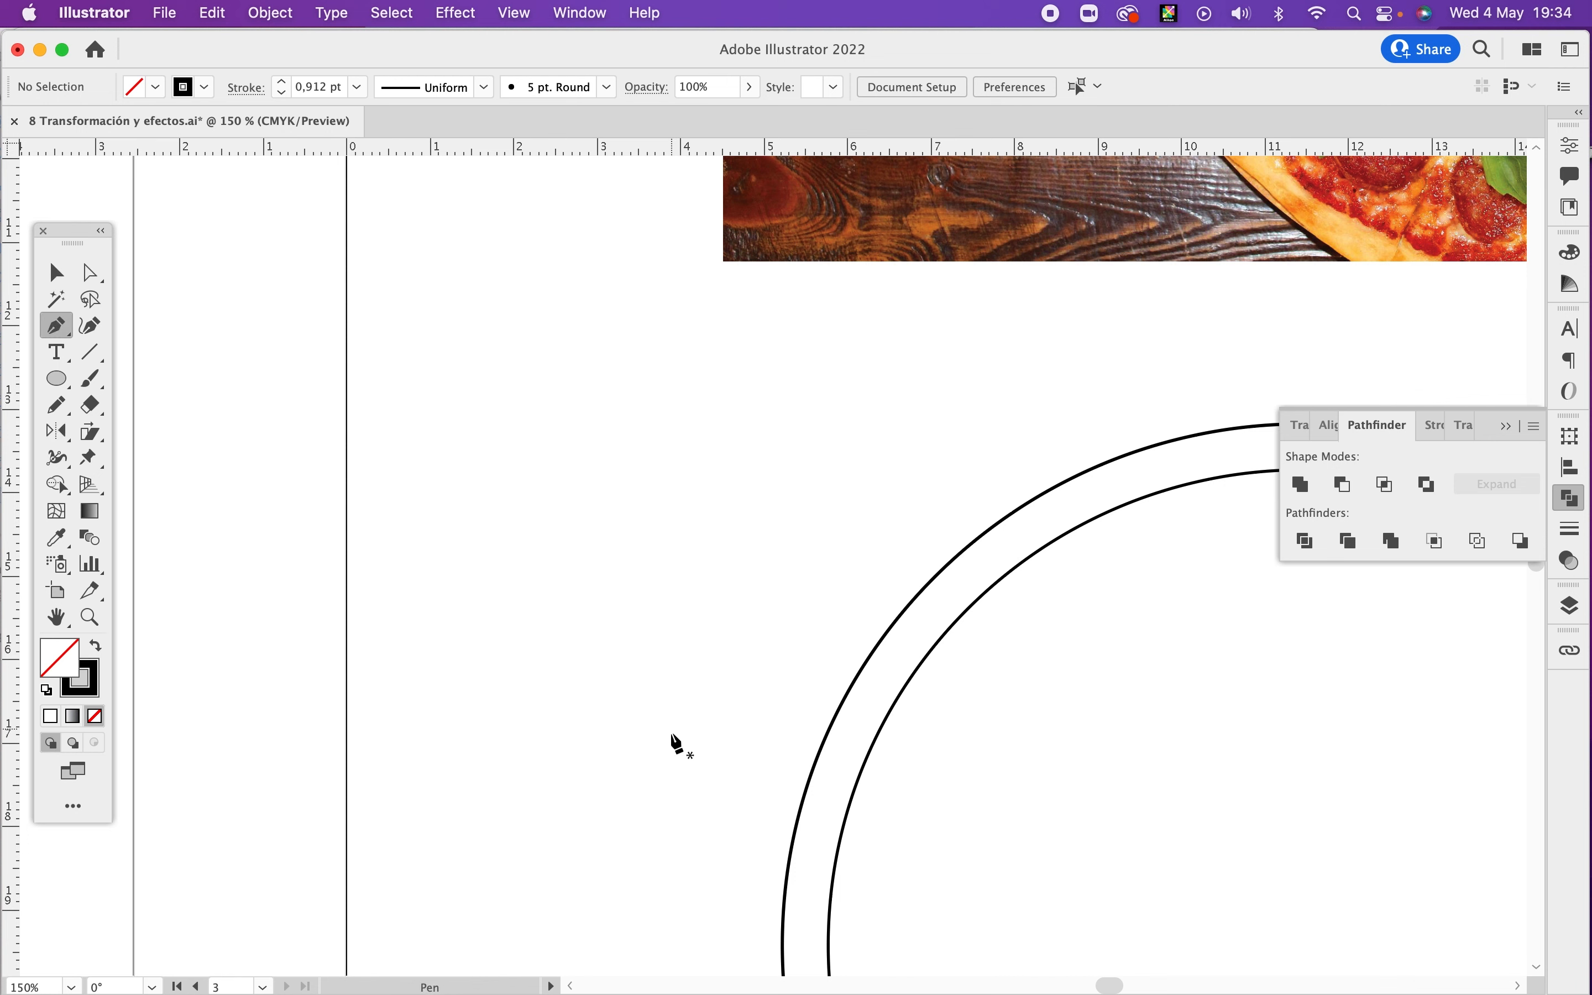
left_click(667, 771)
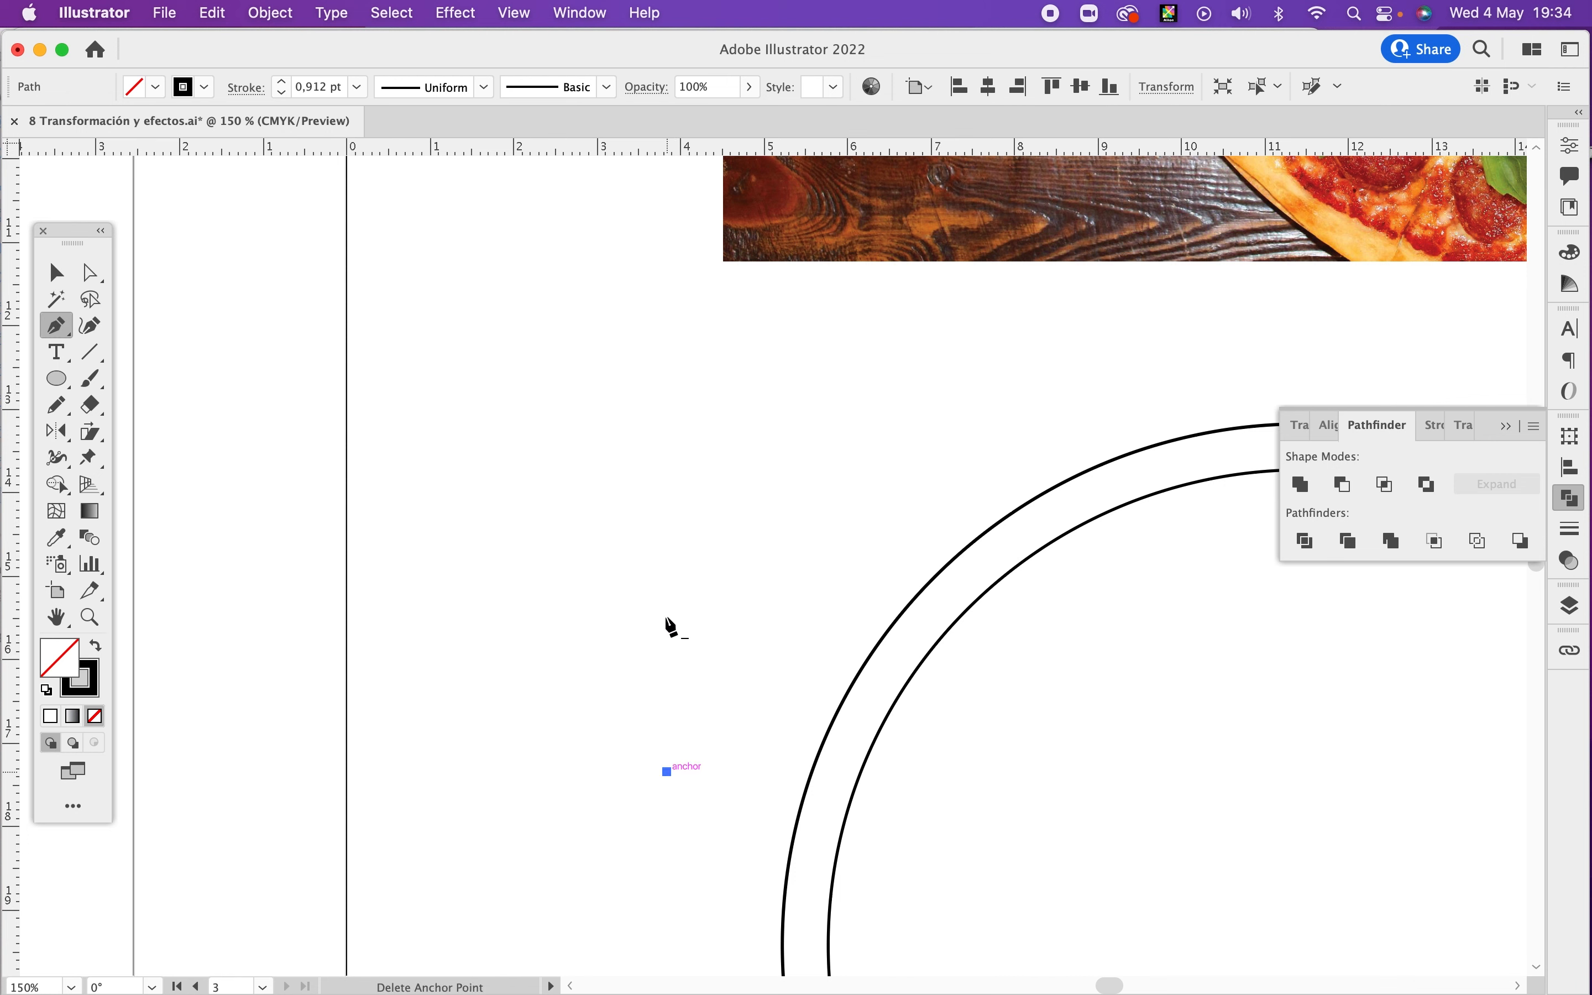
left_click(666, 334)
left_click_drag(551, 574, 533, 611)
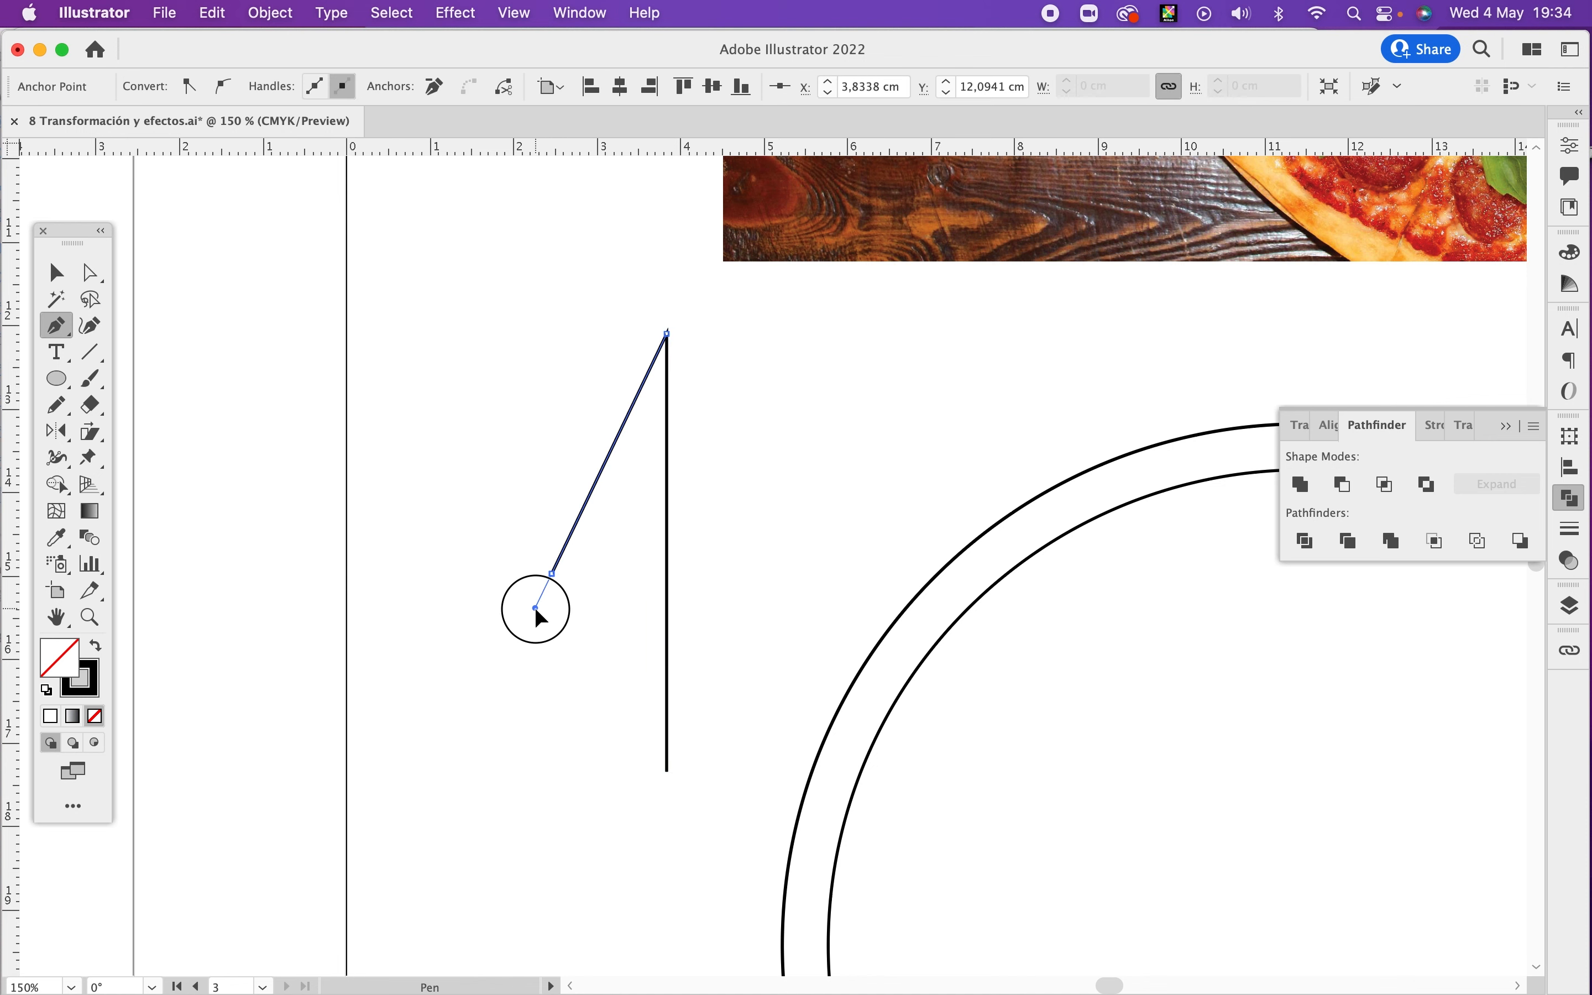
left_click_drag(609, 656, 669, 650)
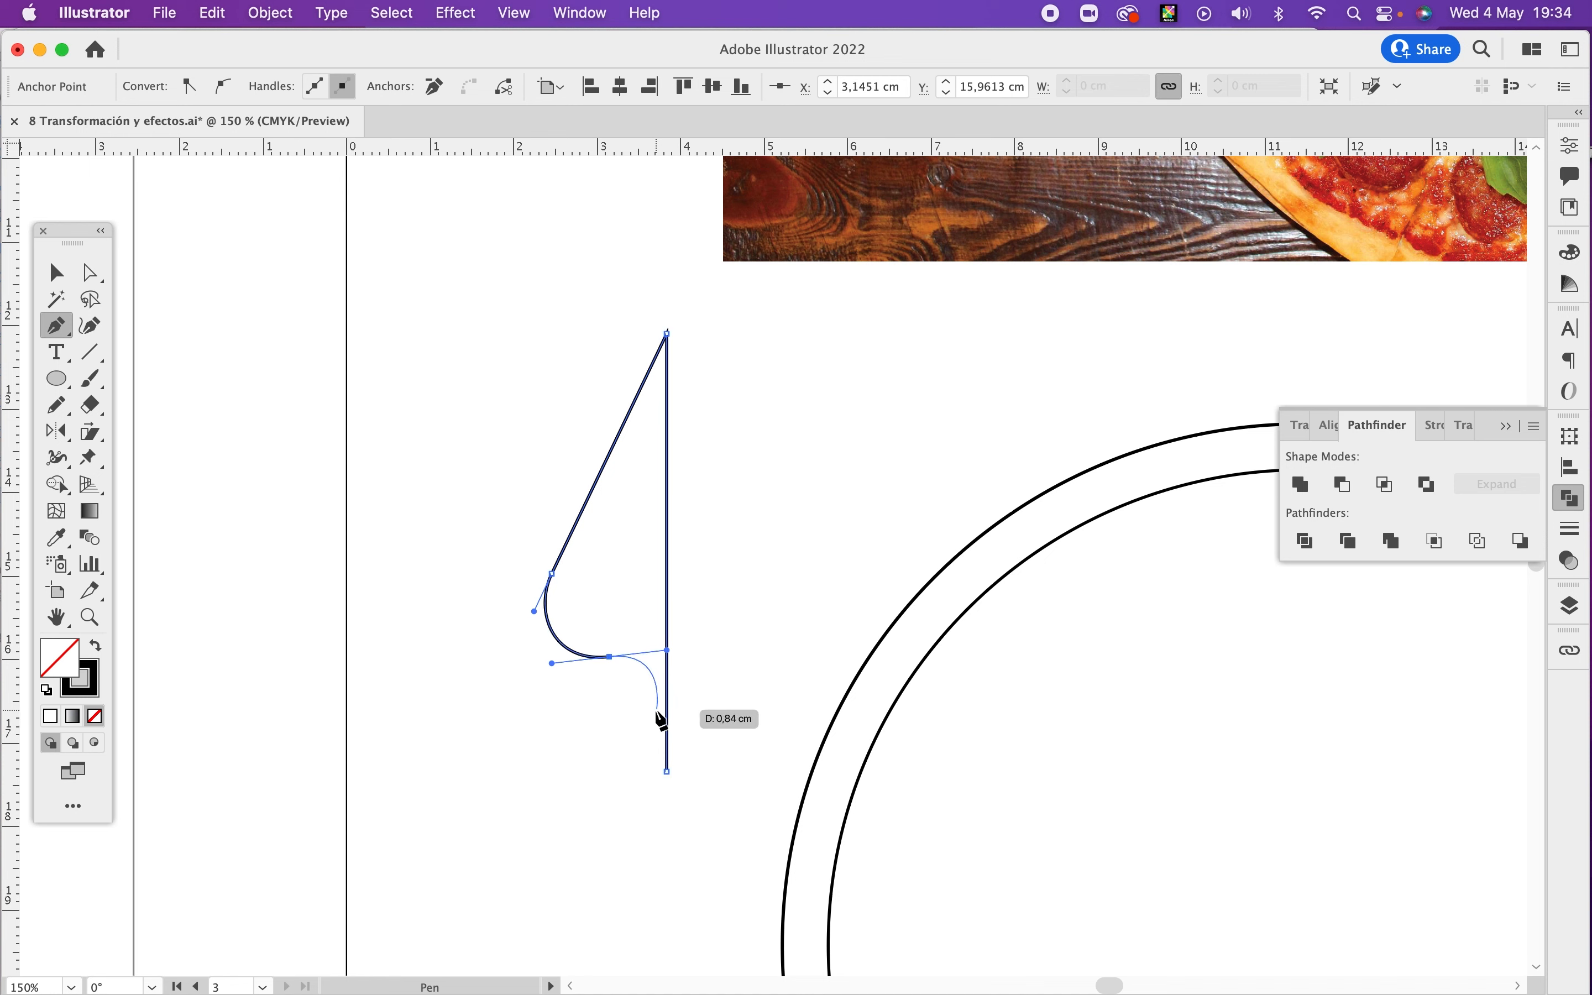
left_click(656, 646)
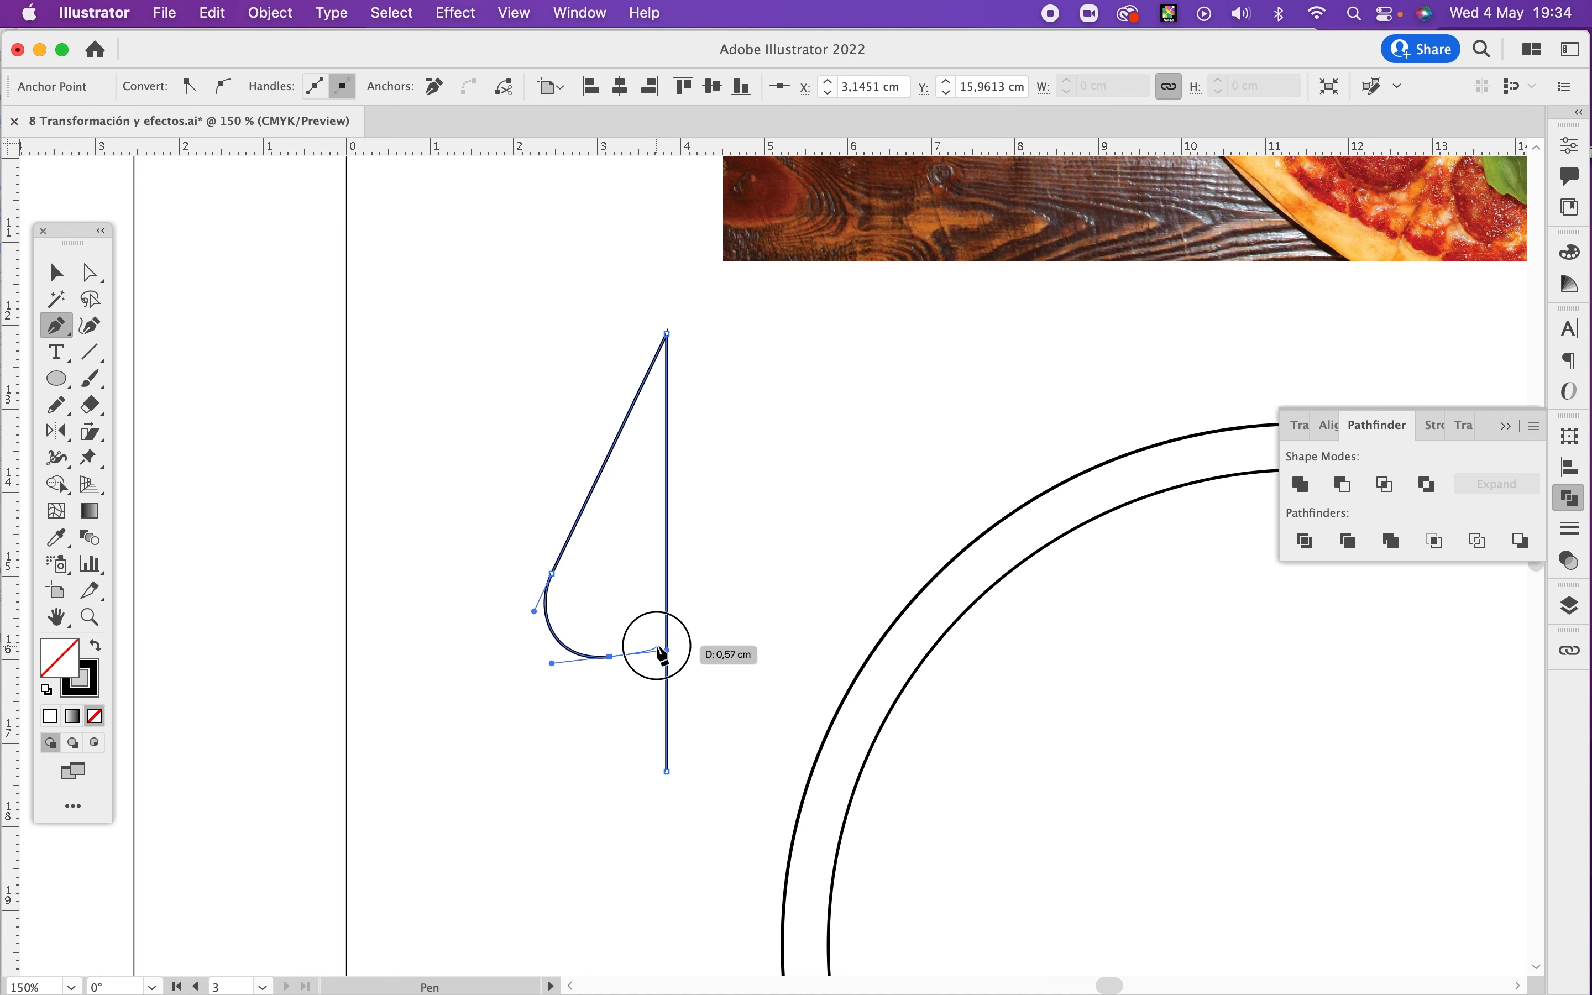
left_click(656, 771)
left_click(667, 771)
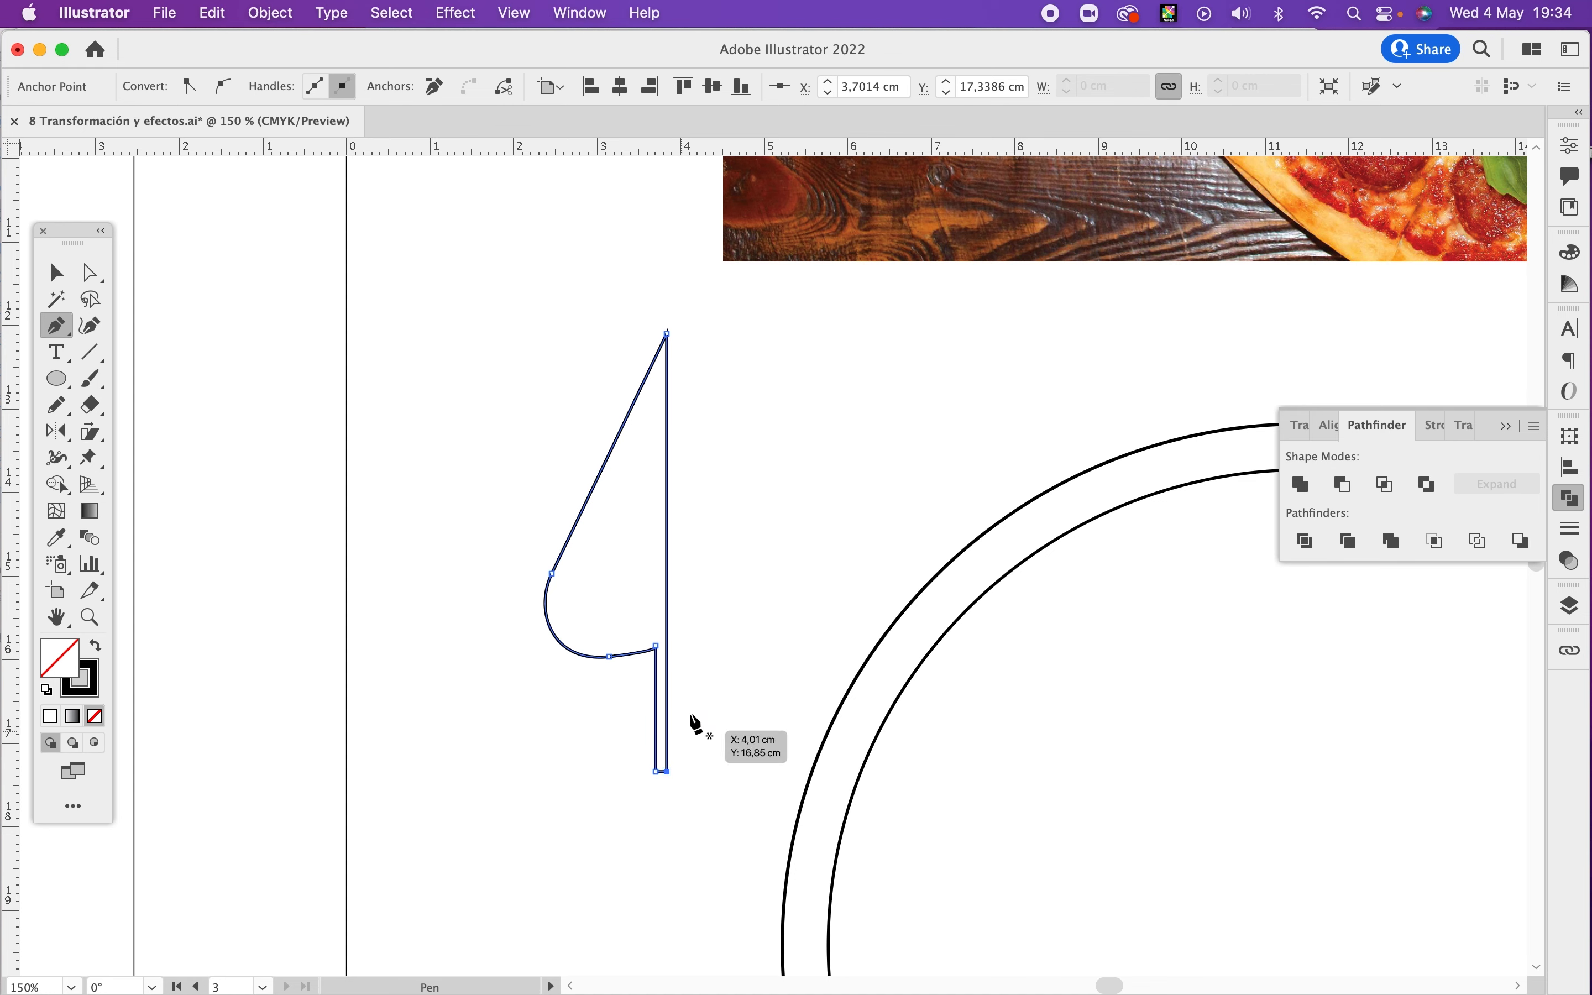
Step: Reshape the half leaf's slanted side by moving its side anchor and pulling out smooth curve handles
key("v")
key("space")
left_click_drag(1224, 331, 1155, 373)
key("a")
left_click_drag(483, 617, 489, 604)
left_click(526, 520)
left_click_drag(528, 521, 524, 518)
key("shift+c")
left_click_drag(483, 600, 484, 707)
Step: Refine the handles of the half leaf's side and lower curve, and shorten its stem
key("a")
left_click_drag(485, 600, 485, 564)
left_click_drag(484, 704, 537, 697)
left_click_drag(631, 792, 599, 777)
key("super+z")
left_click(662, 669)
key("v")
left_click_drag(655, 532, 547, 592)
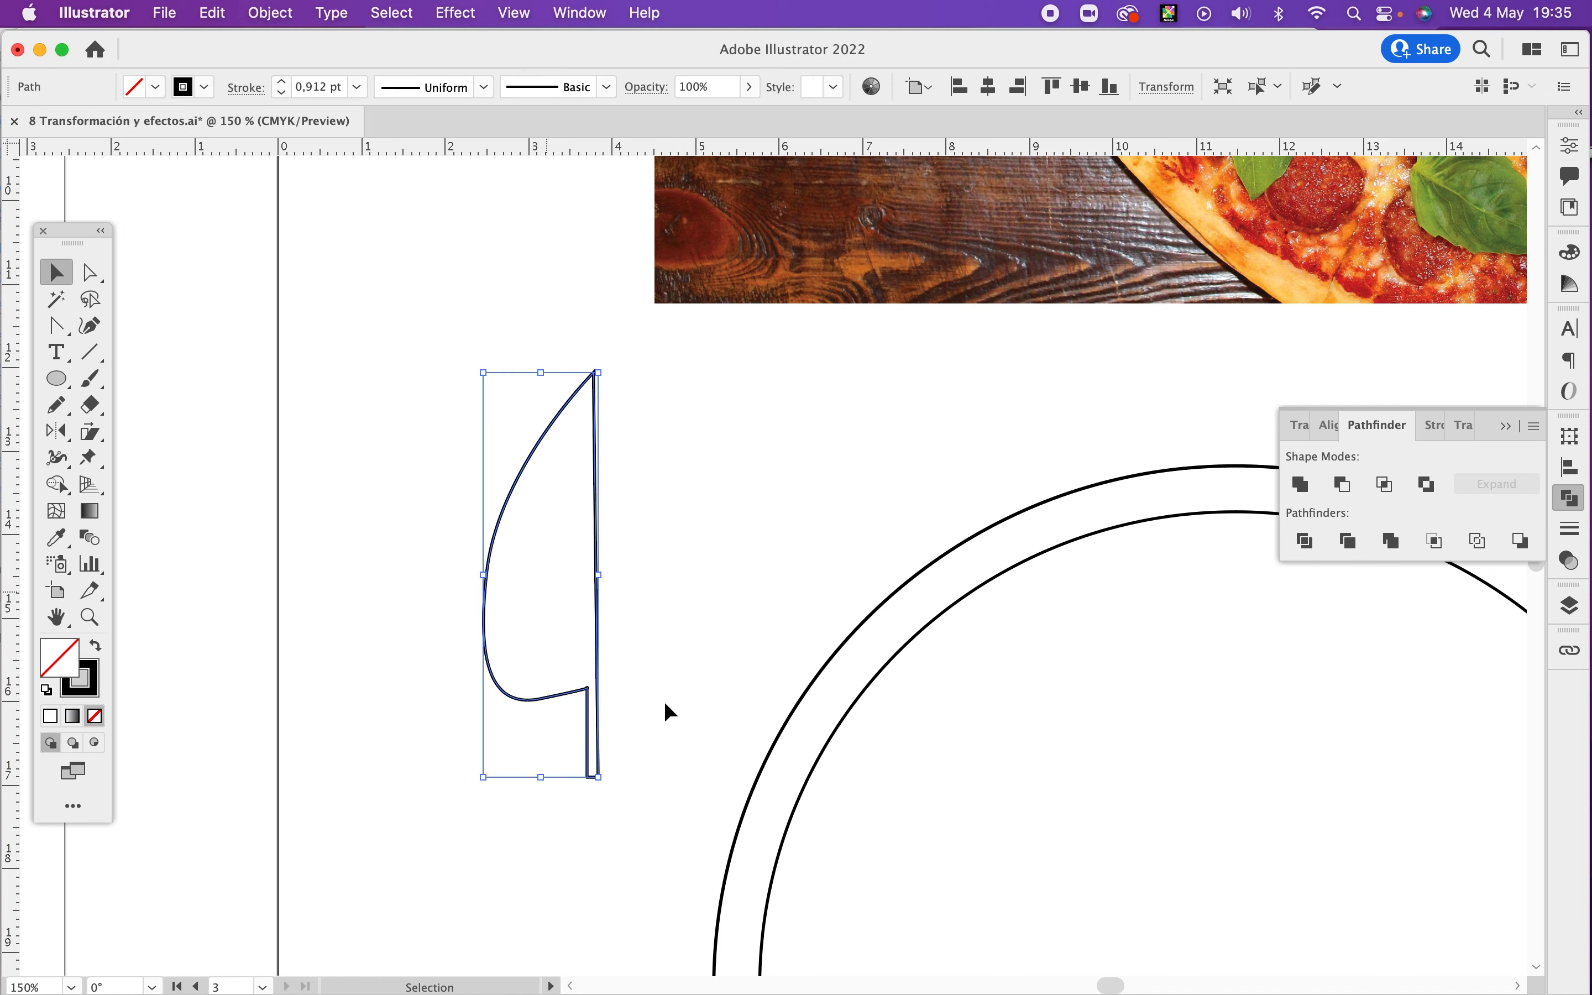
Step: Shift the half leaf's tip anchor slightly outward past the straight edge
left_click(699, 421)
key("a")
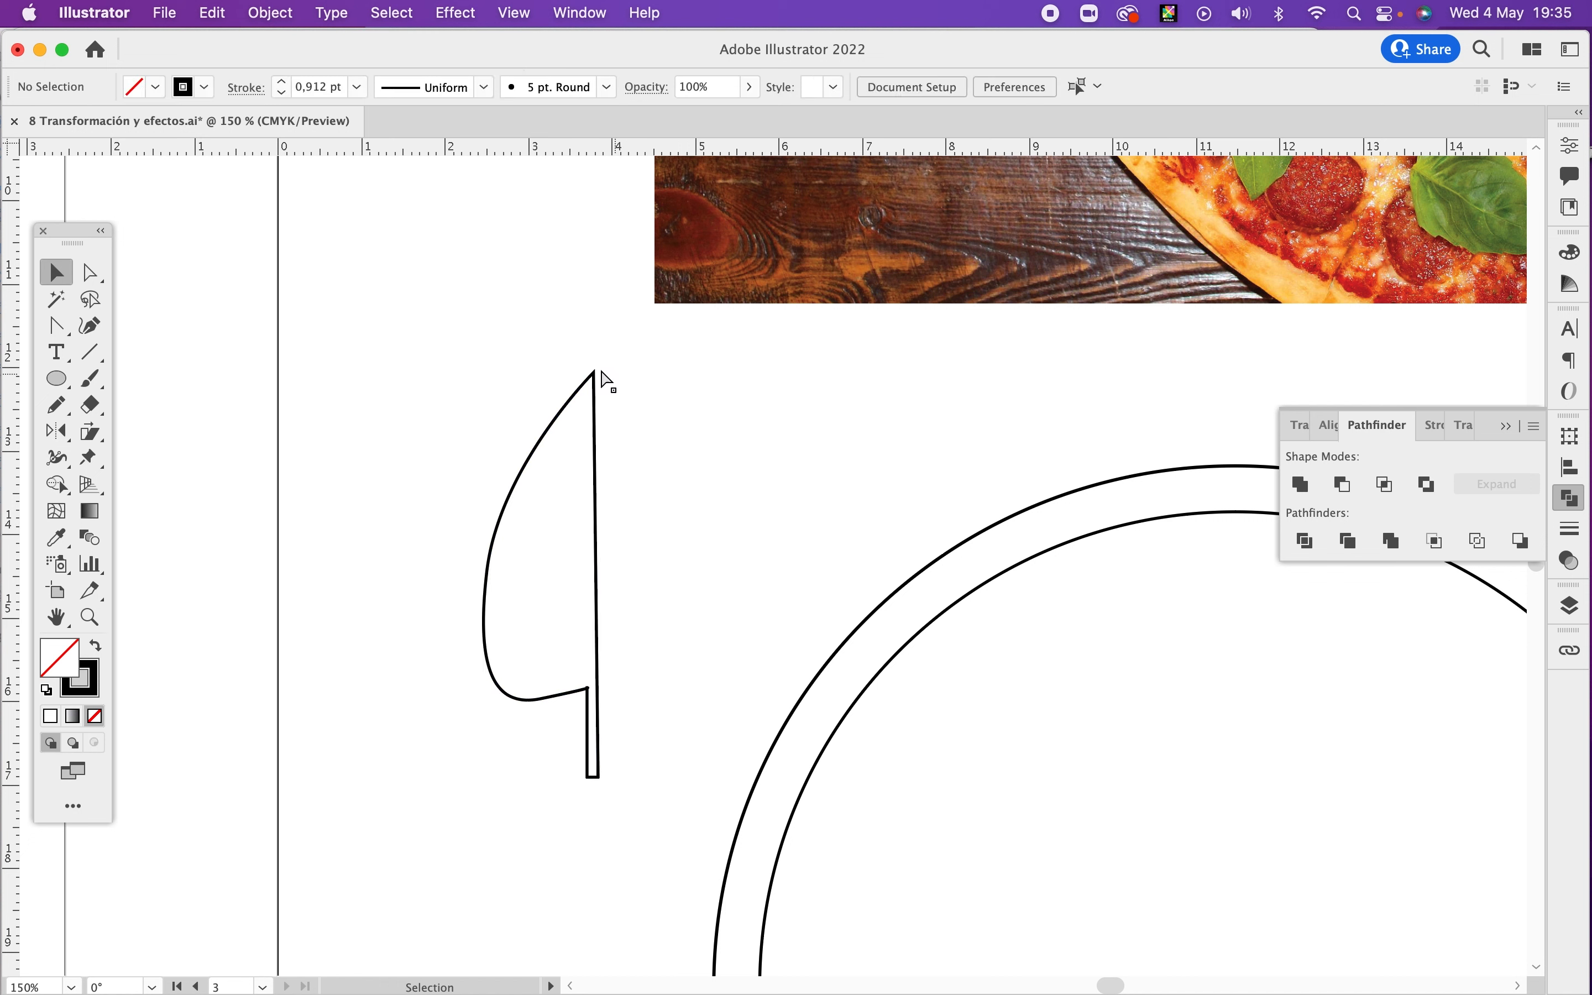
left_click(594, 372)
left_click_drag(595, 370, 605, 370)
left_click(656, 475)
key("v")
Step: Create a copy of the half leaf reflected across the vertical axis and place it against the original to form a full leaf
left_click_drag(655, 446, 606, 590)
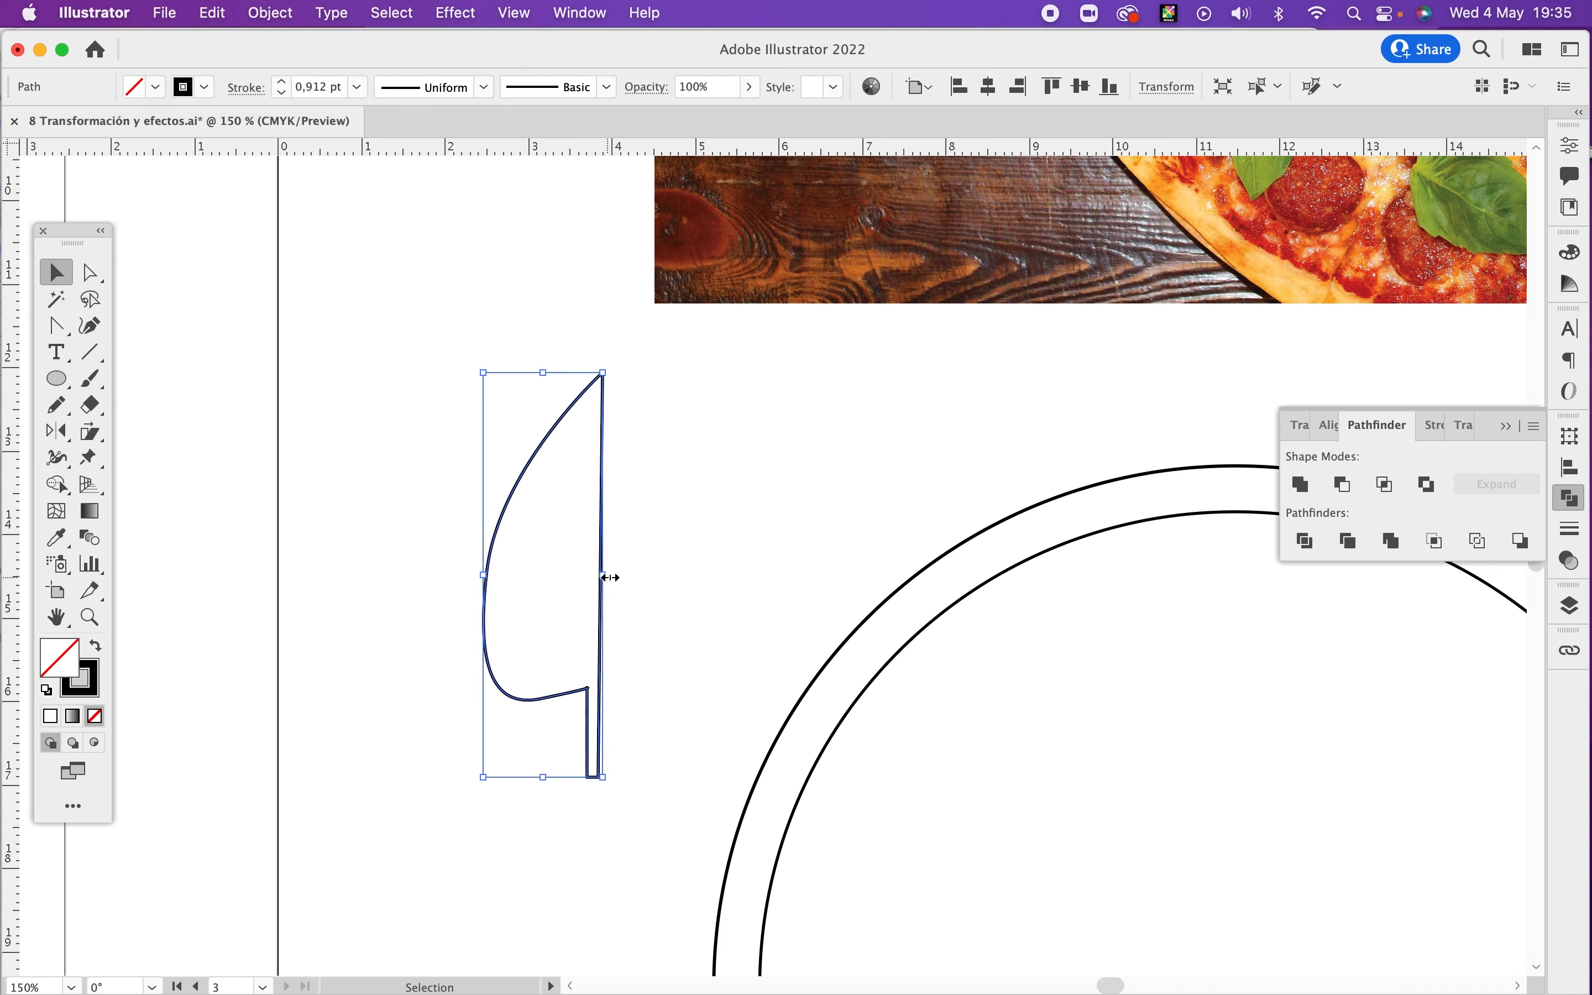
key("o")
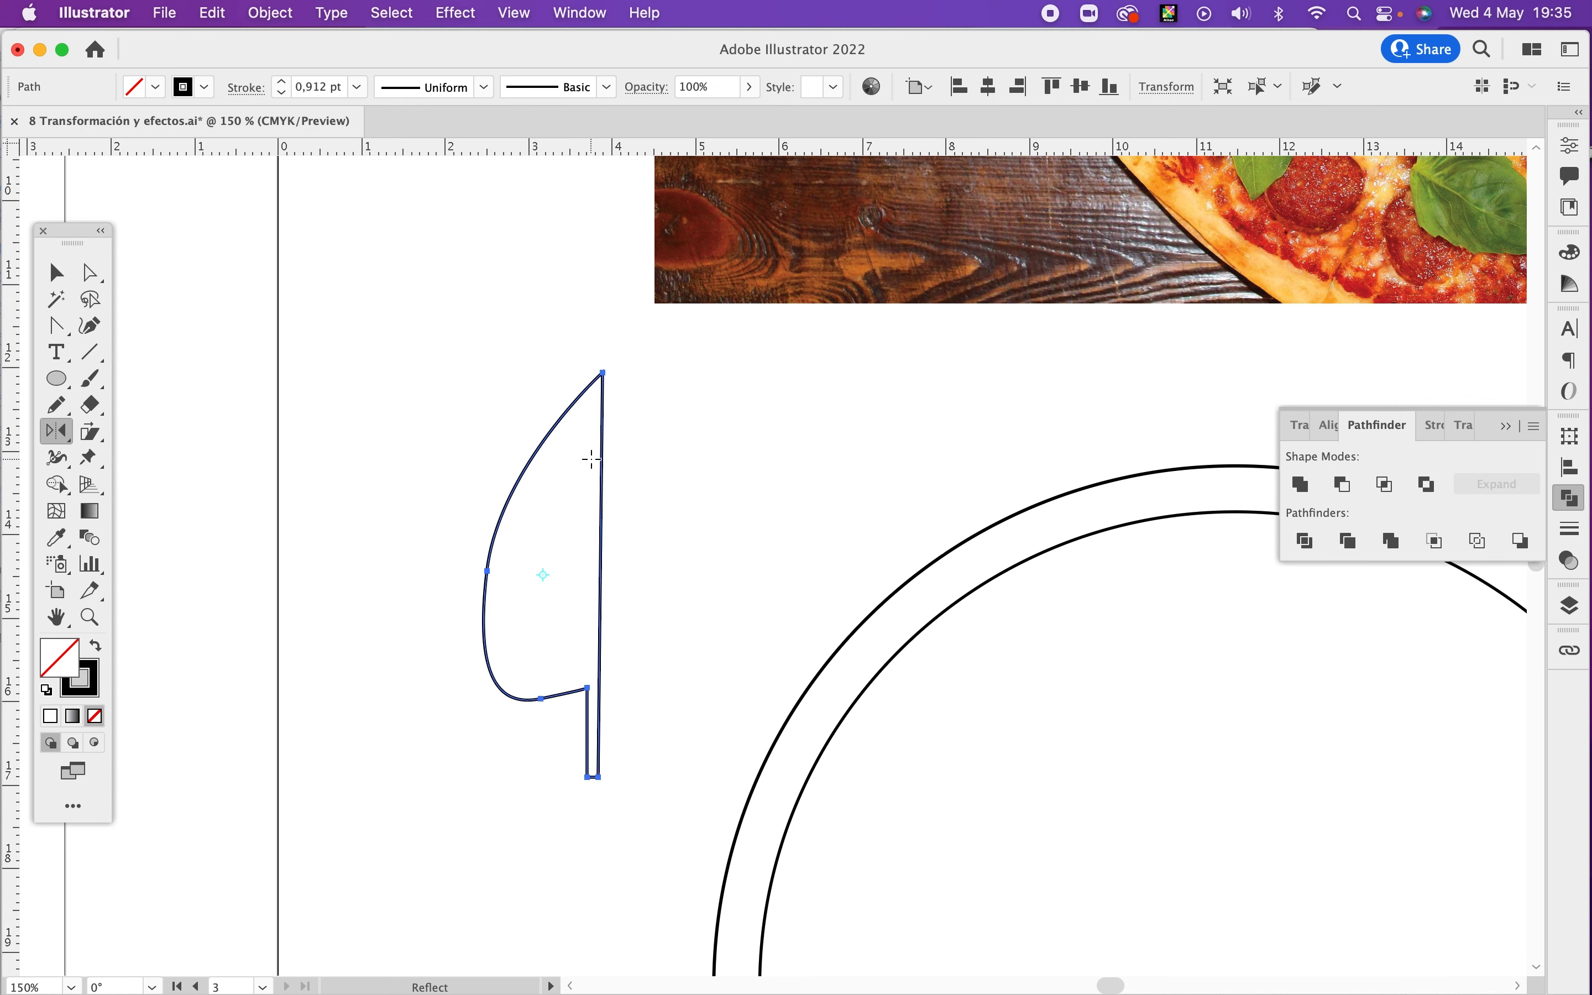
key("Return")
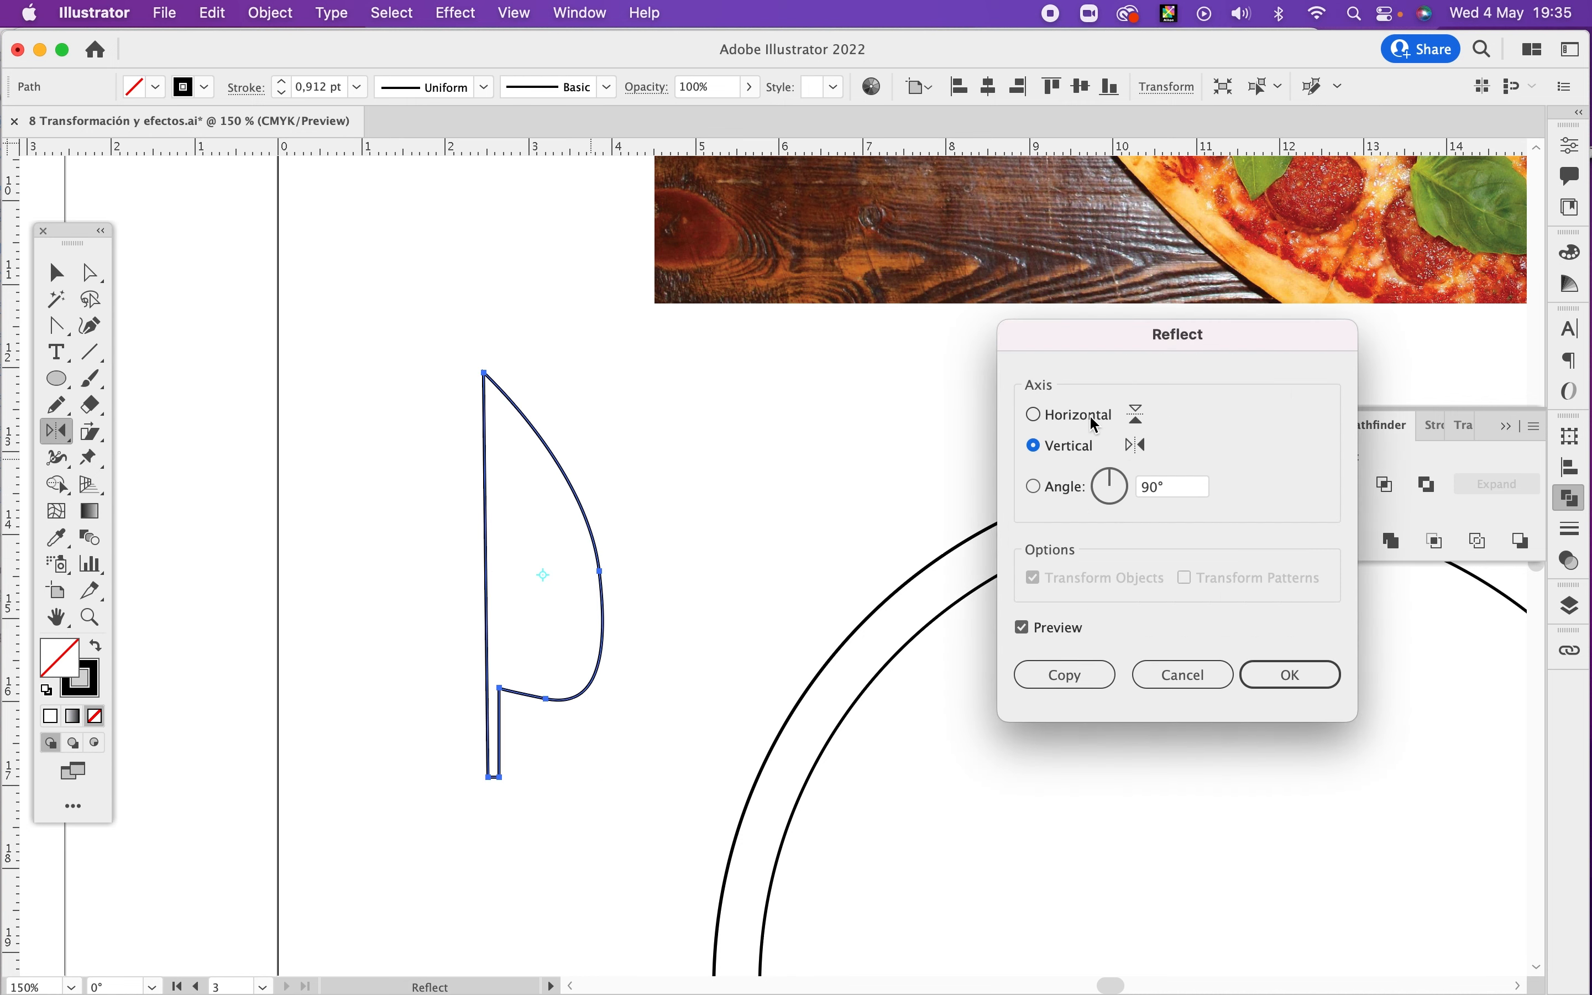
left_click(1074, 676)
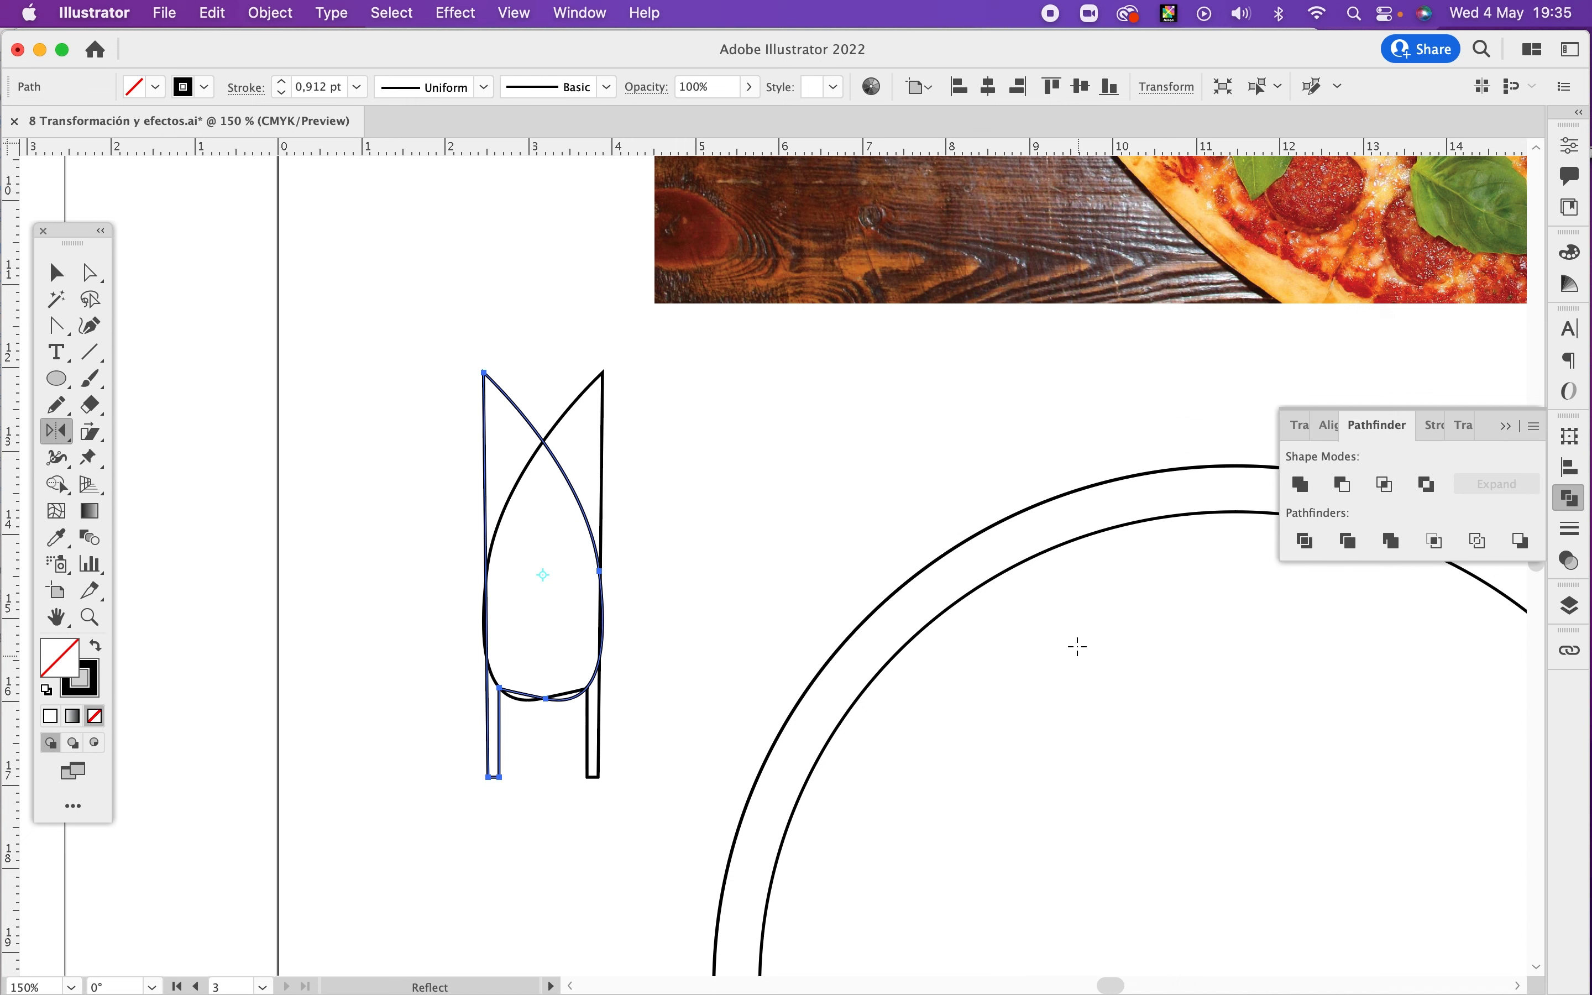
key("v")
left_click_drag(527, 417, 630, 415)
Step: Divide the two overlapping leaf halves with Pathfinder and ungroup the resulting pieces
left_click_drag(724, 397, 411, 609)
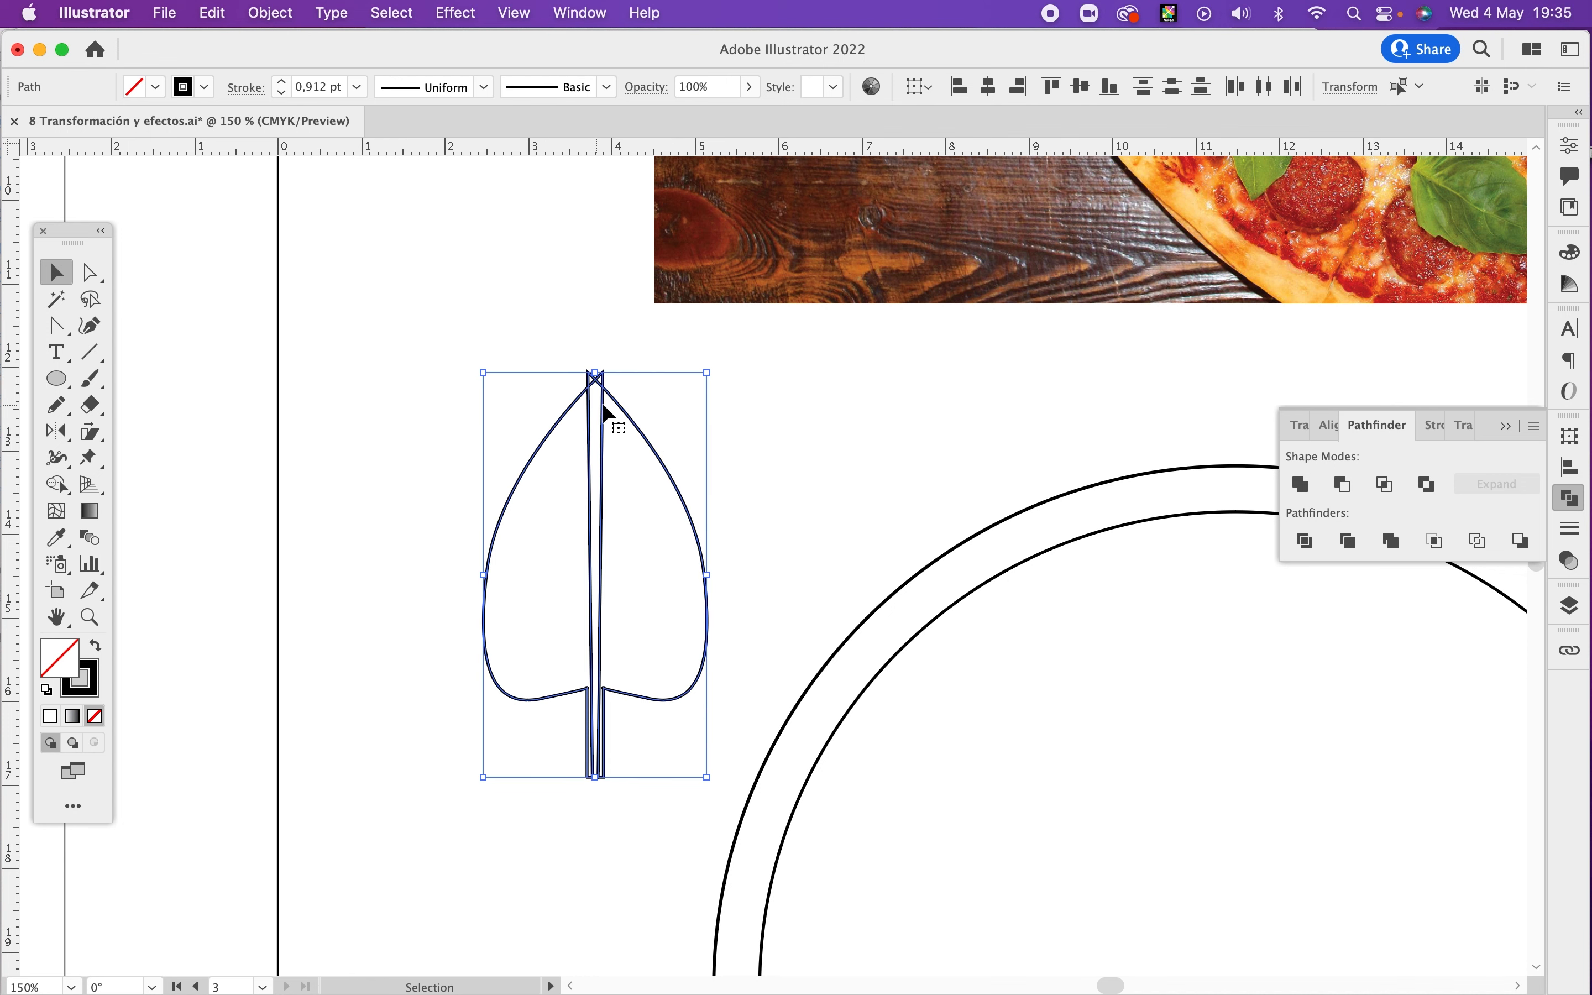
left_click(1305, 542)
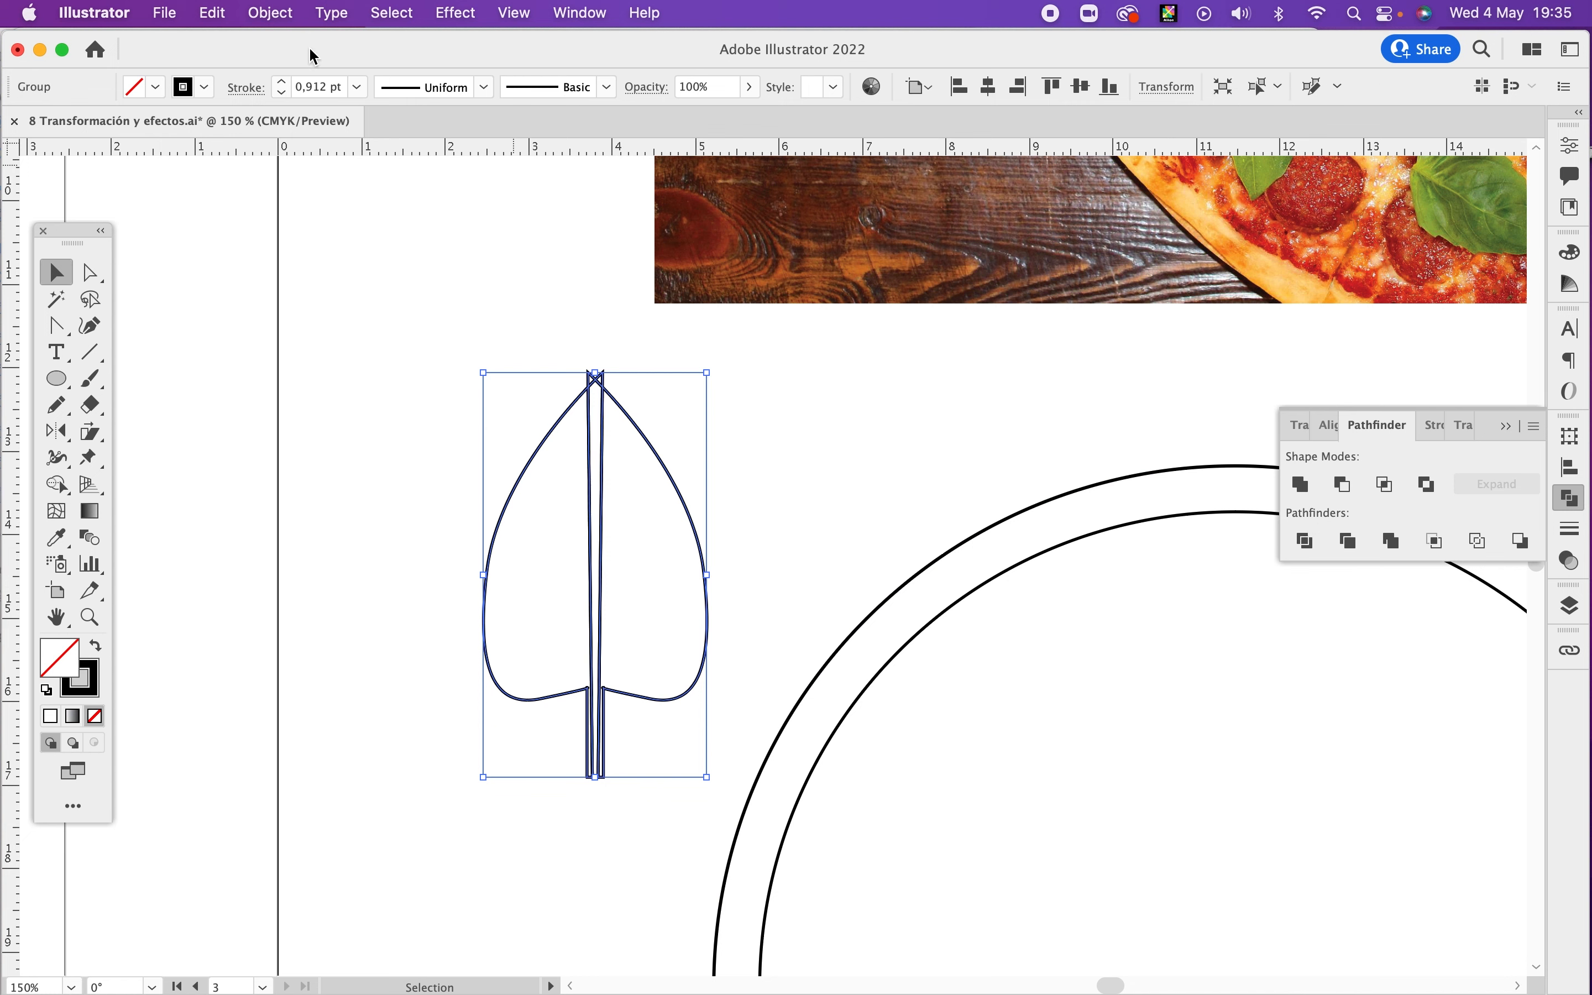
left_click(270, 13)
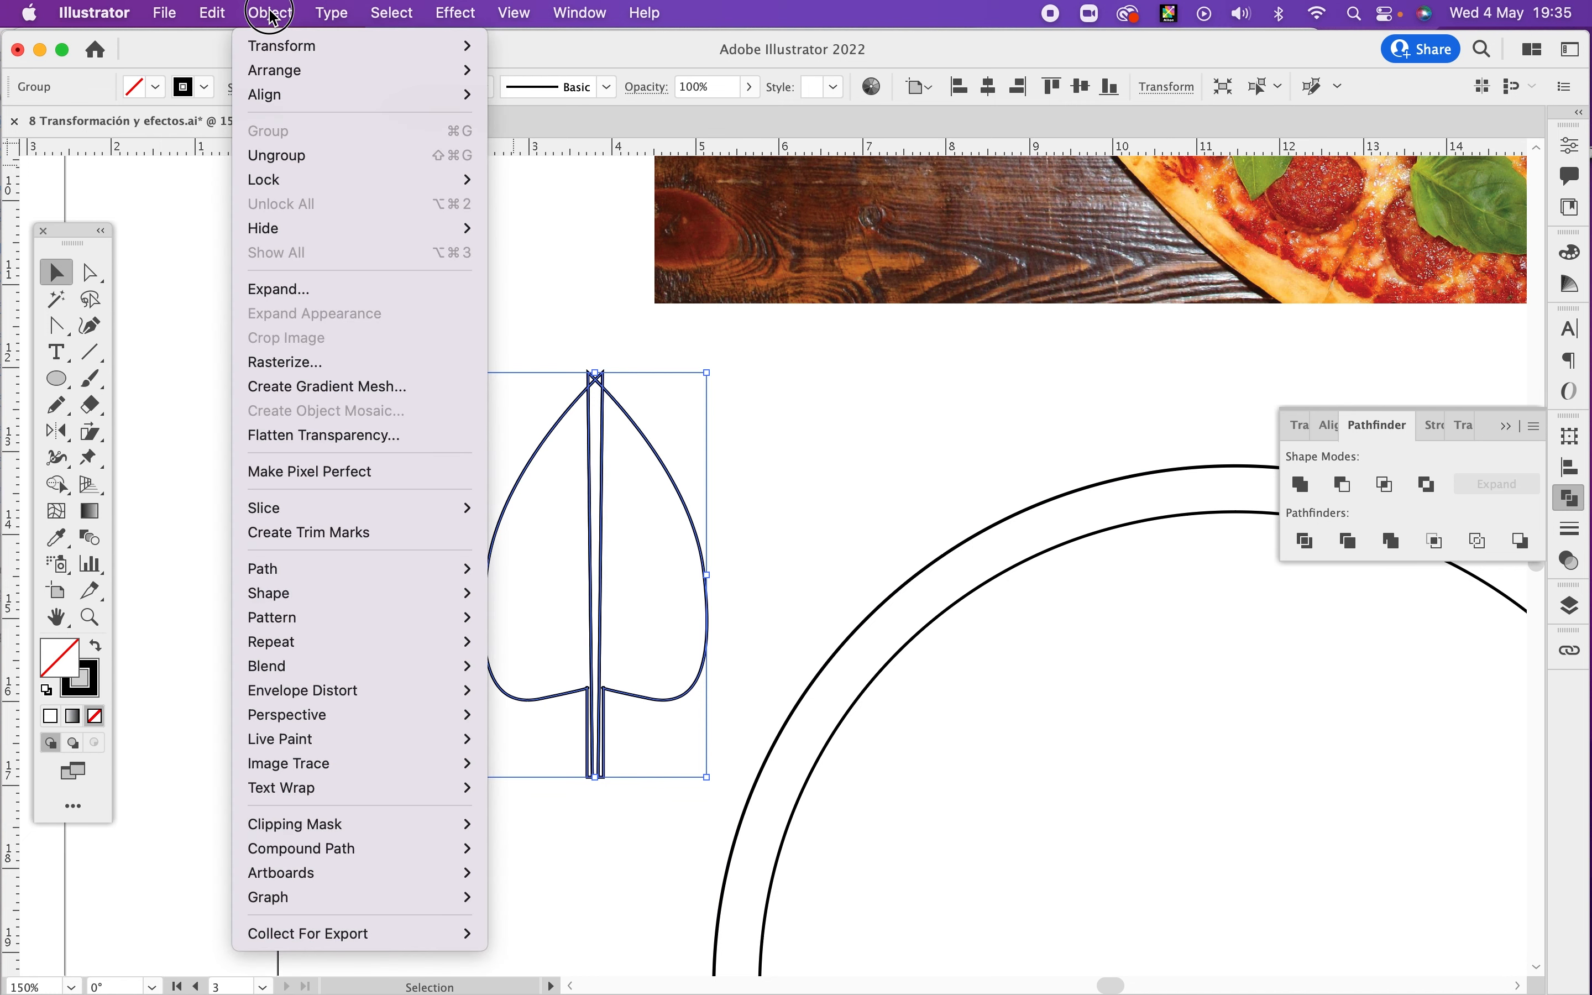
left_click(304, 153)
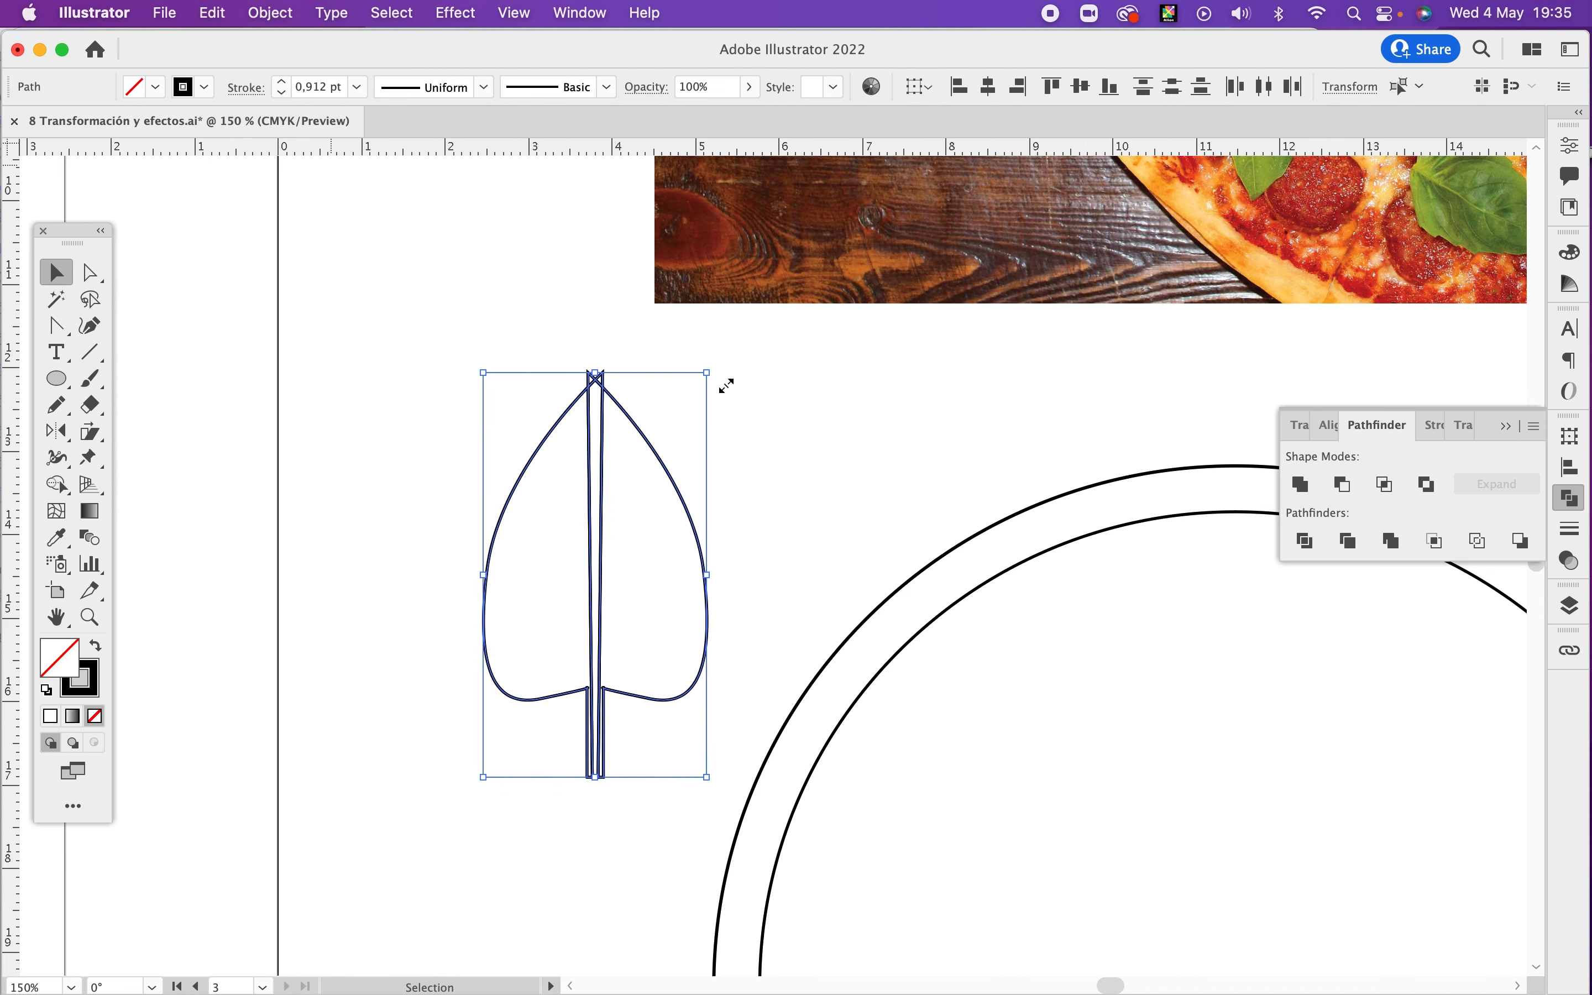
left_click(768, 397)
Step: Delete the two small triangular pieces that stick out at the leaf's tip
left_click_drag(602, 383, 1125, 548)
left_click_drag(523, 352, 609, 359)
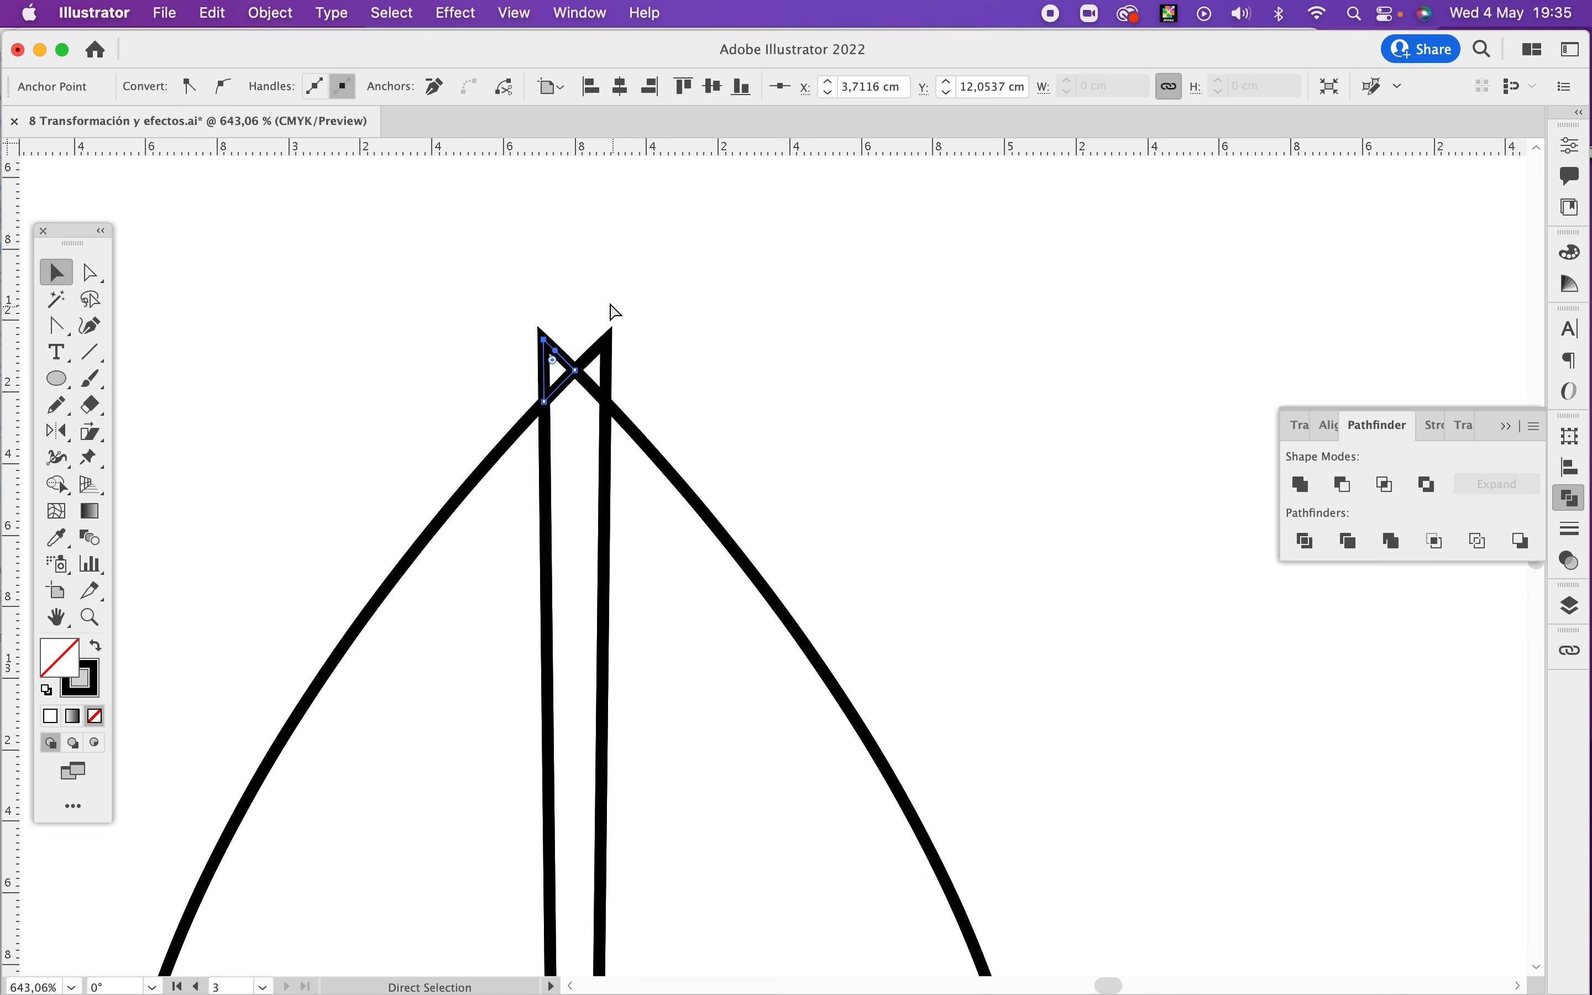
key("Delete")
left_click_drag(629, 293, 589, 359)
key("Delete")
Step: Unite all the remaining leaf pieces into a single outline
left_click_drag(716, 611, 711, 161)
left_click_drag(727, 845, 736, 586)
left_click_drag(721, 760, 751, 657)
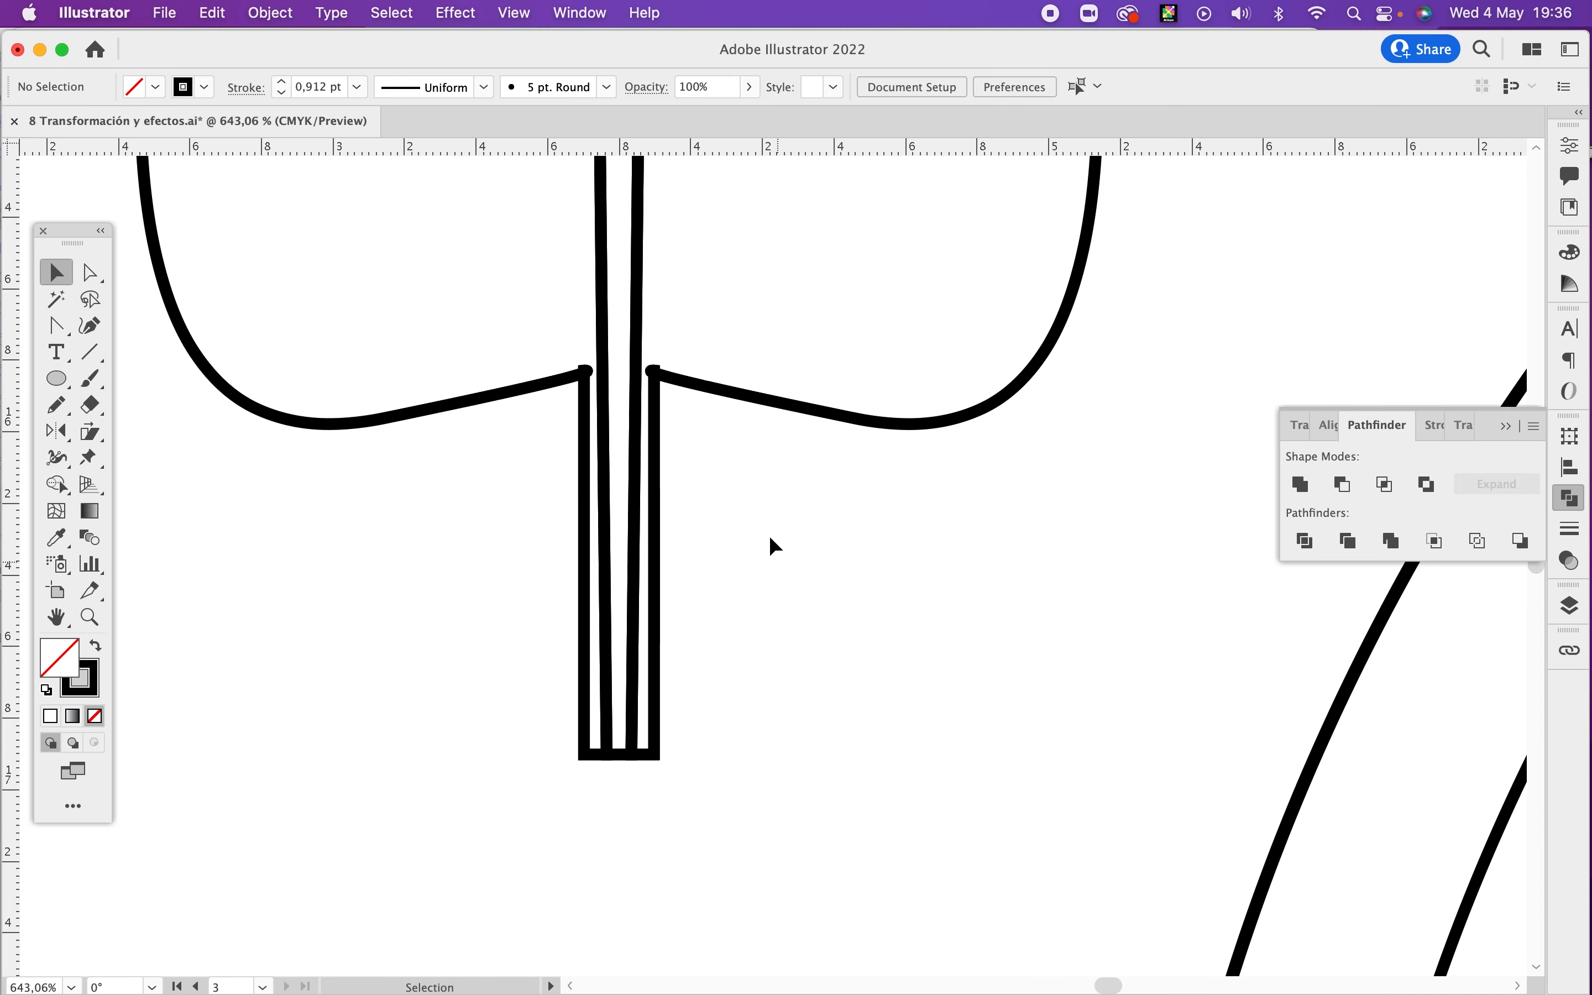
left_click(710, 436, "alt+super")
left_click(710, 437, "alt+super")
left_click(710, 436, "alt+super")
left_click(710, 437, "alt+super")
left_click(711, 437, "alt+super")
left_click_drag(723, 441, 496, 289)
left_click_drag(654, 417, 499, 702)
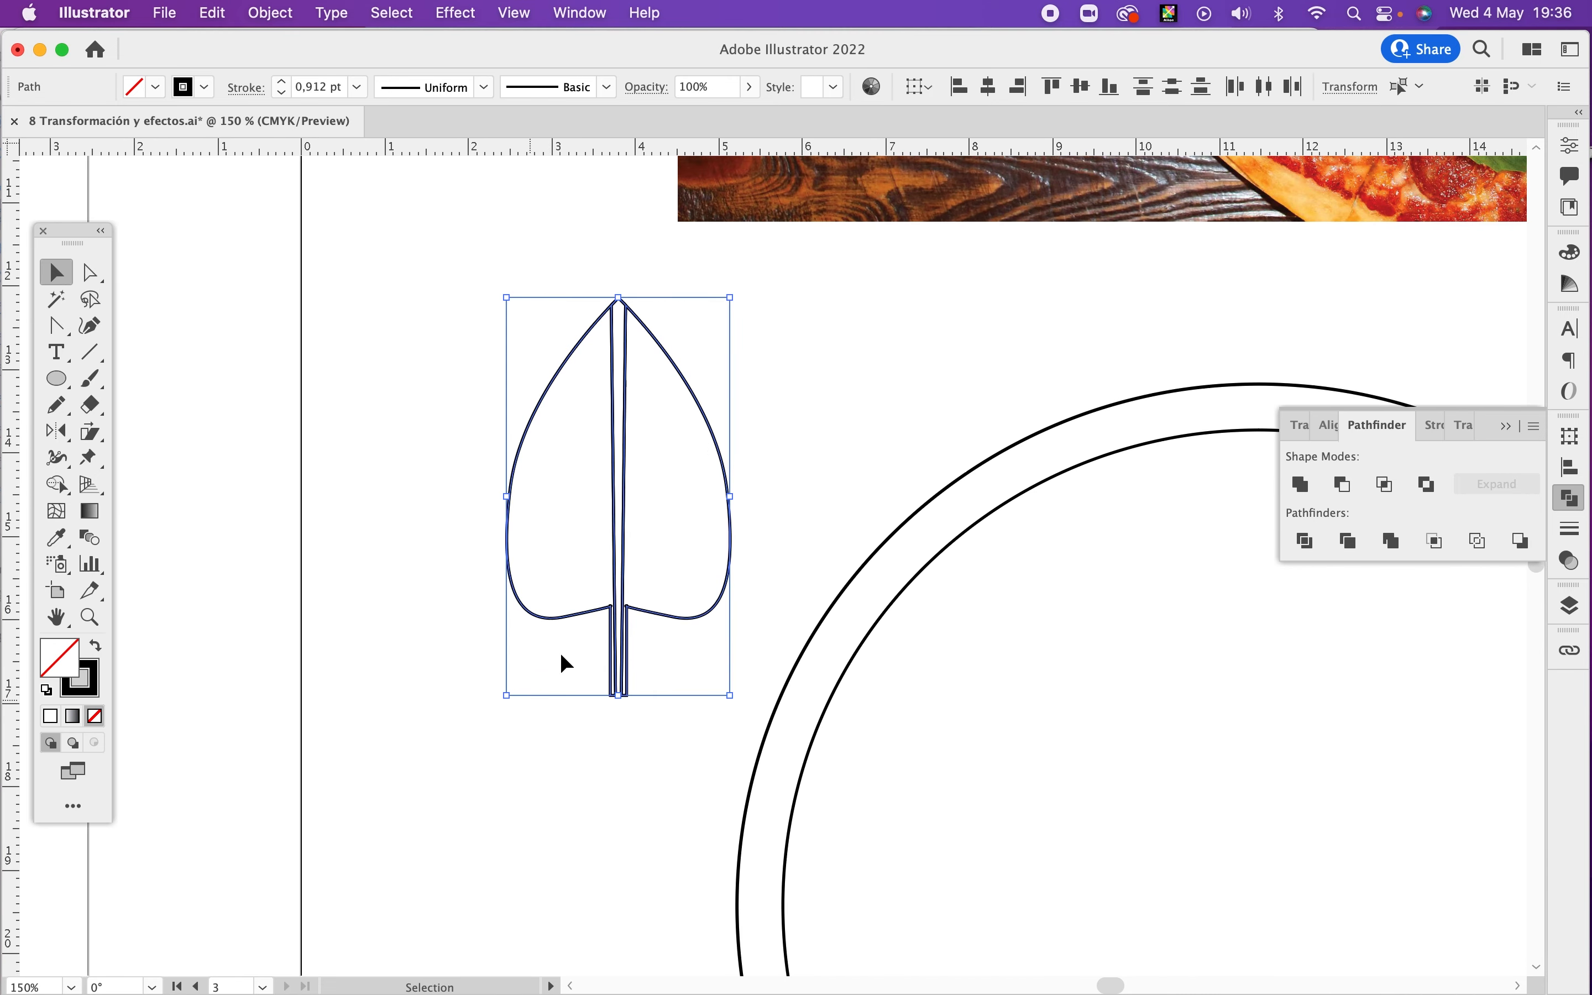
left_click(1300, 484)
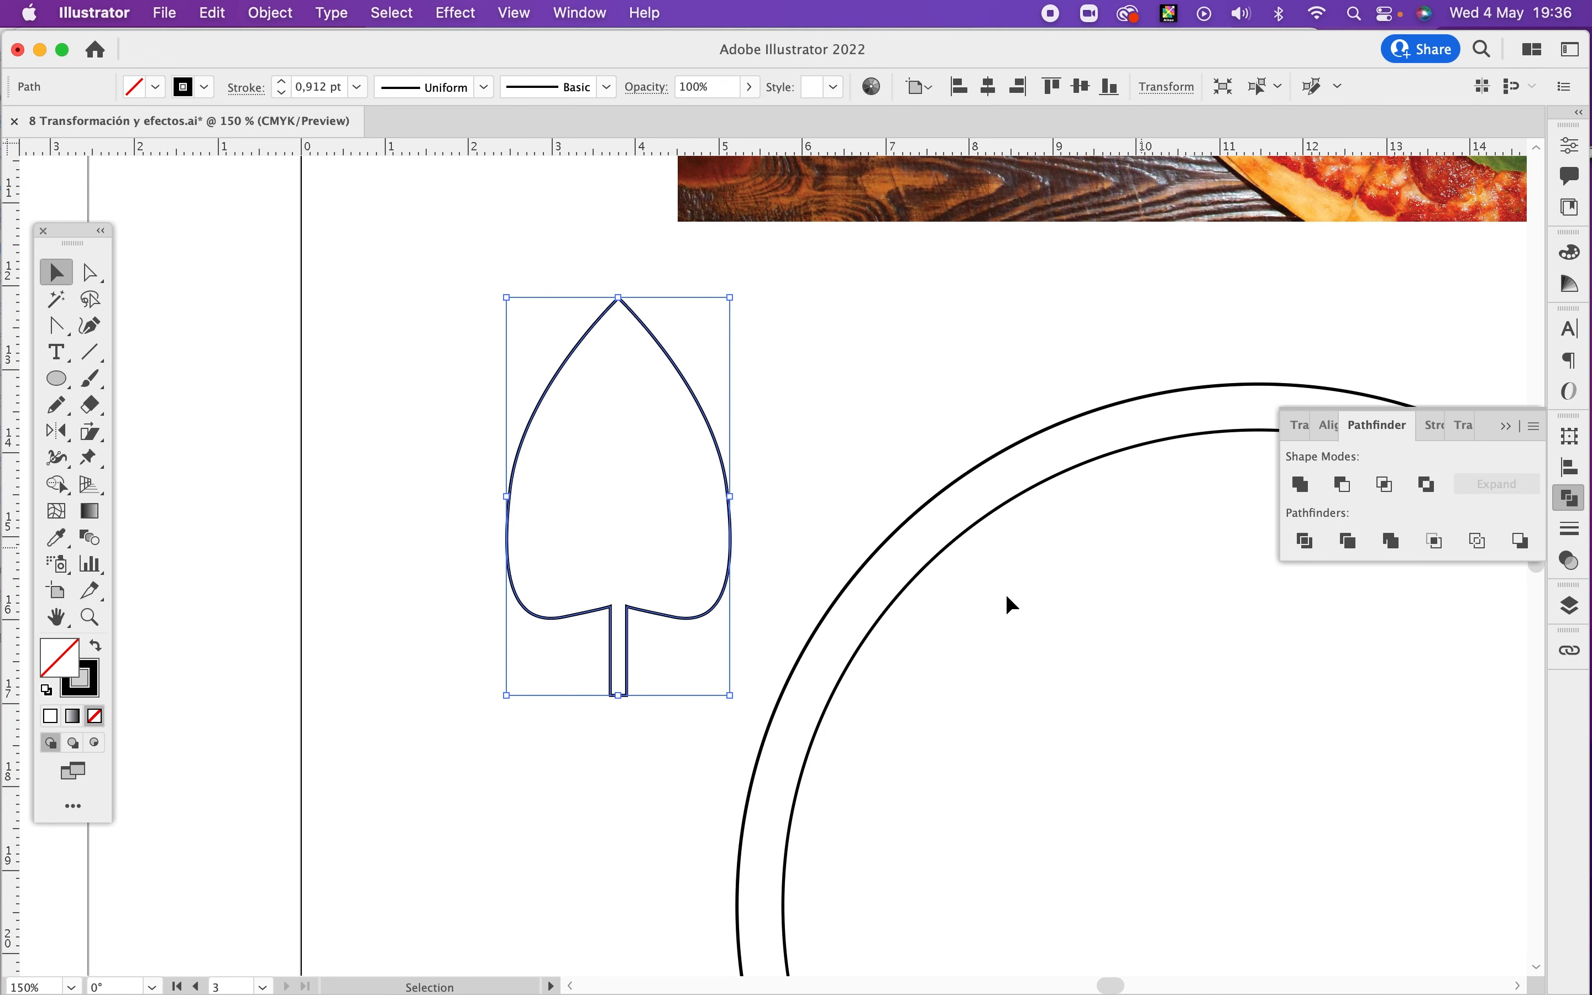
Step: Scale the leaf down to about 1.4 by 2.5 cm and move it onto the upper edge of the circles
left_click_drag(730, 696, 624, 504)
left_click_drag(853, 408, 516, 455)
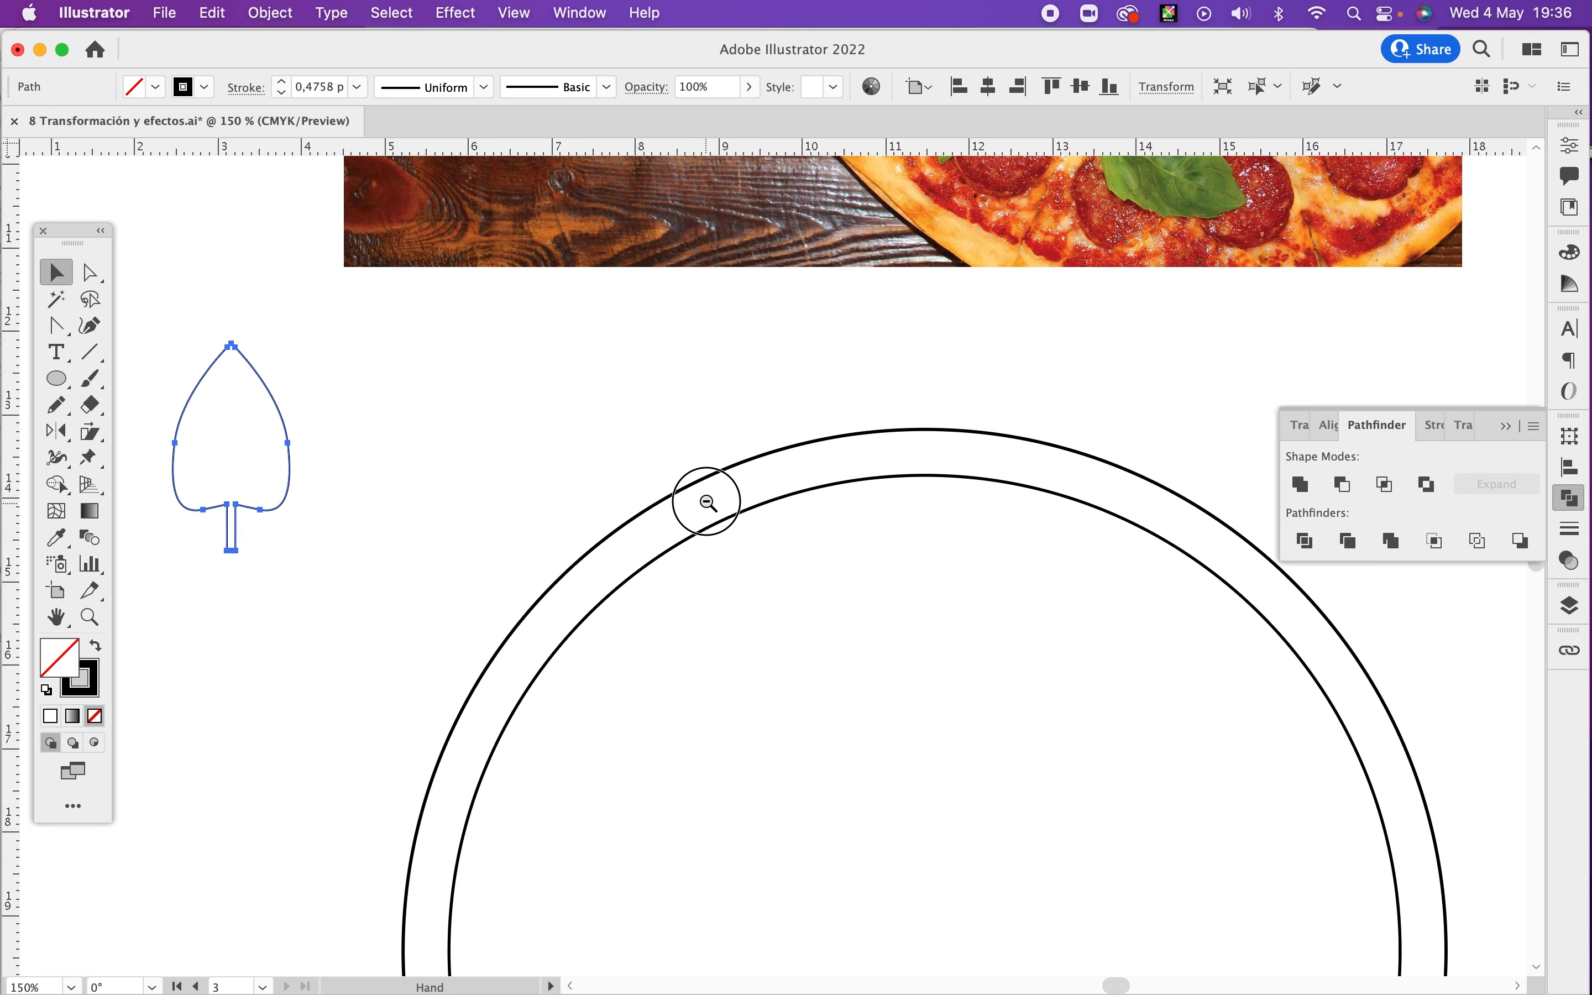
left_click(710, 505, "alt+super")
left_click_drag(743, 515, 650, 474)
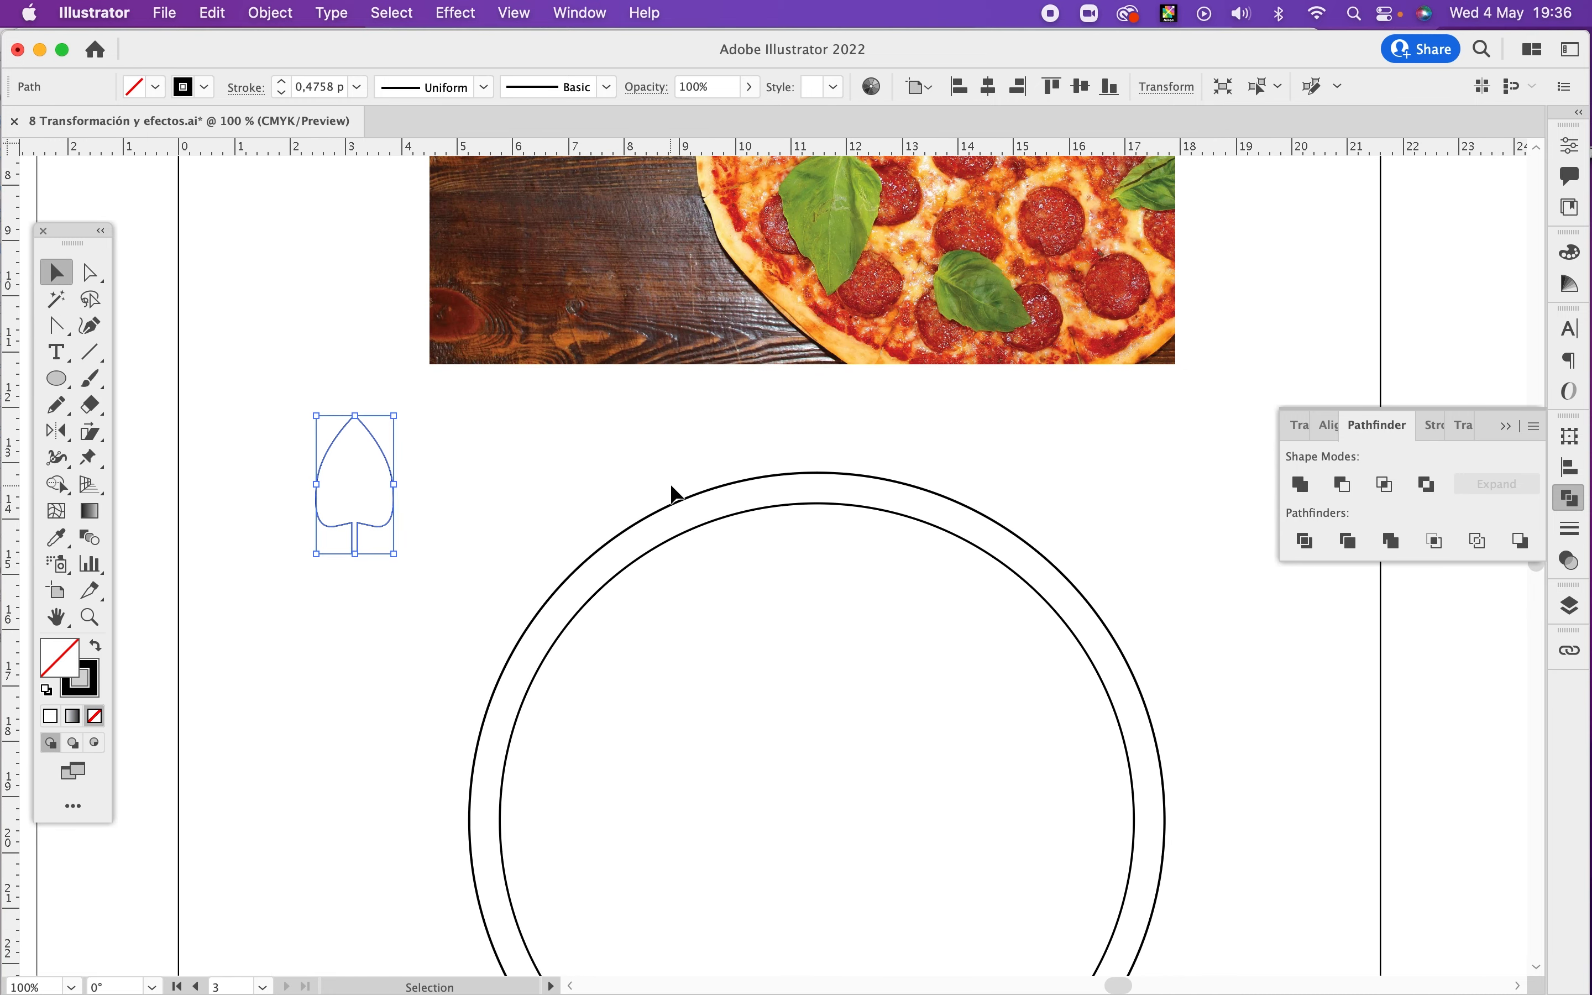
left_click_drag(634, 566, 595, 353)
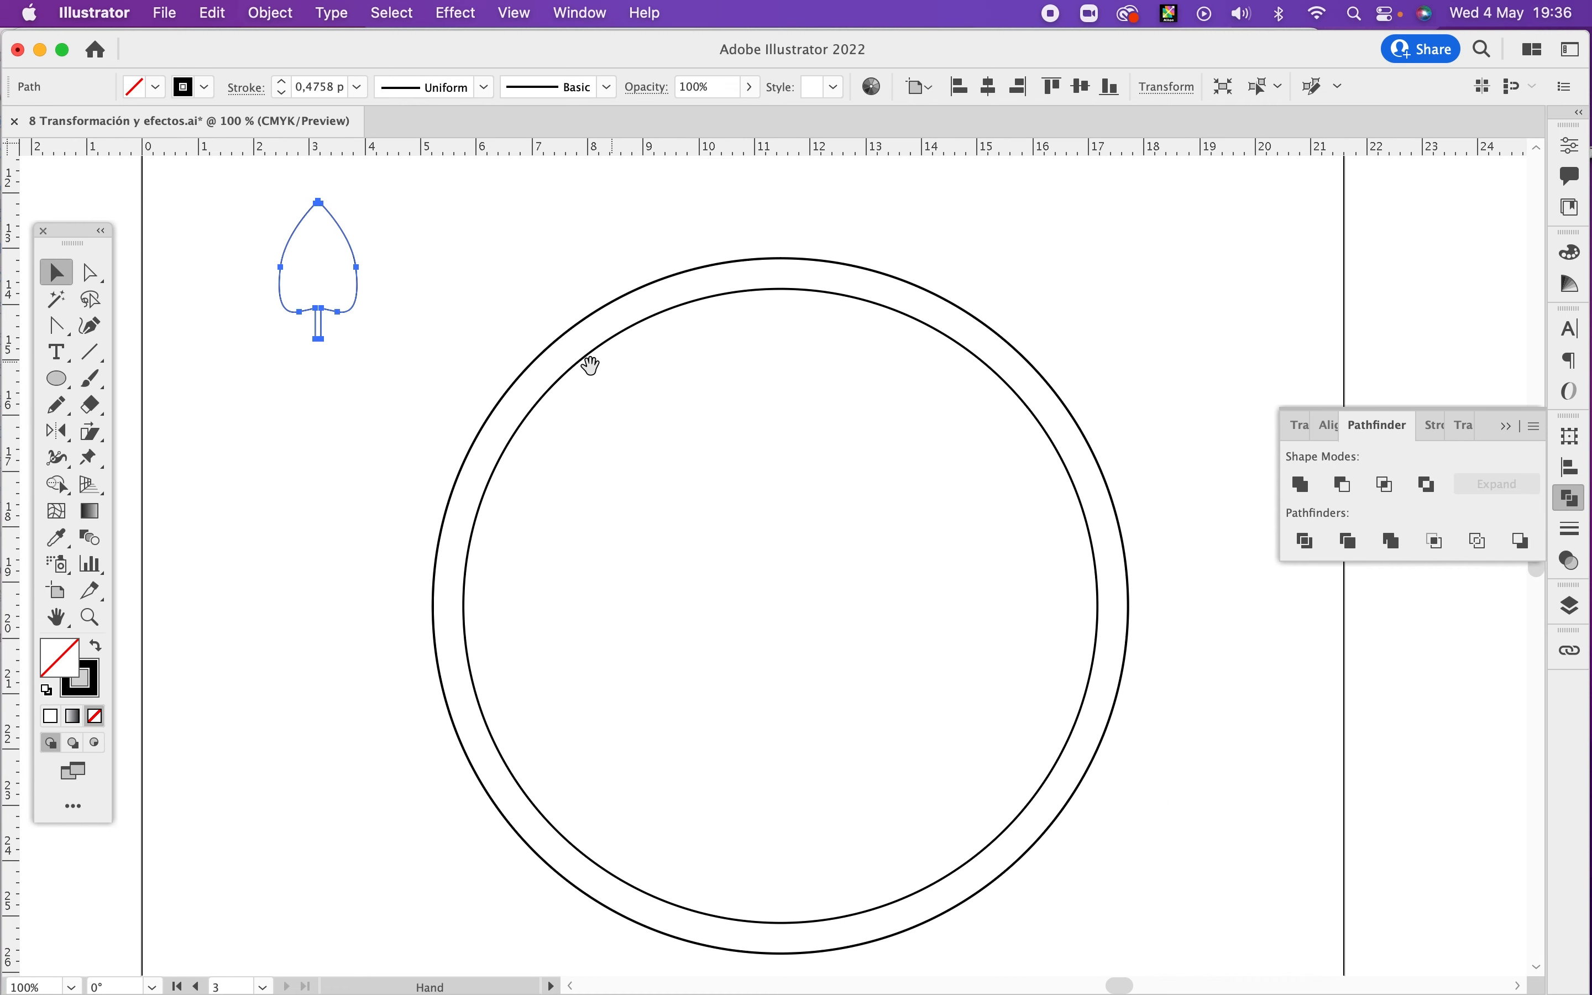
left_click_drag(323, 312, 684, 793)
left_click_drag(842, 532, 811, 698)
left_click_drag(664, 892, 711, 347)
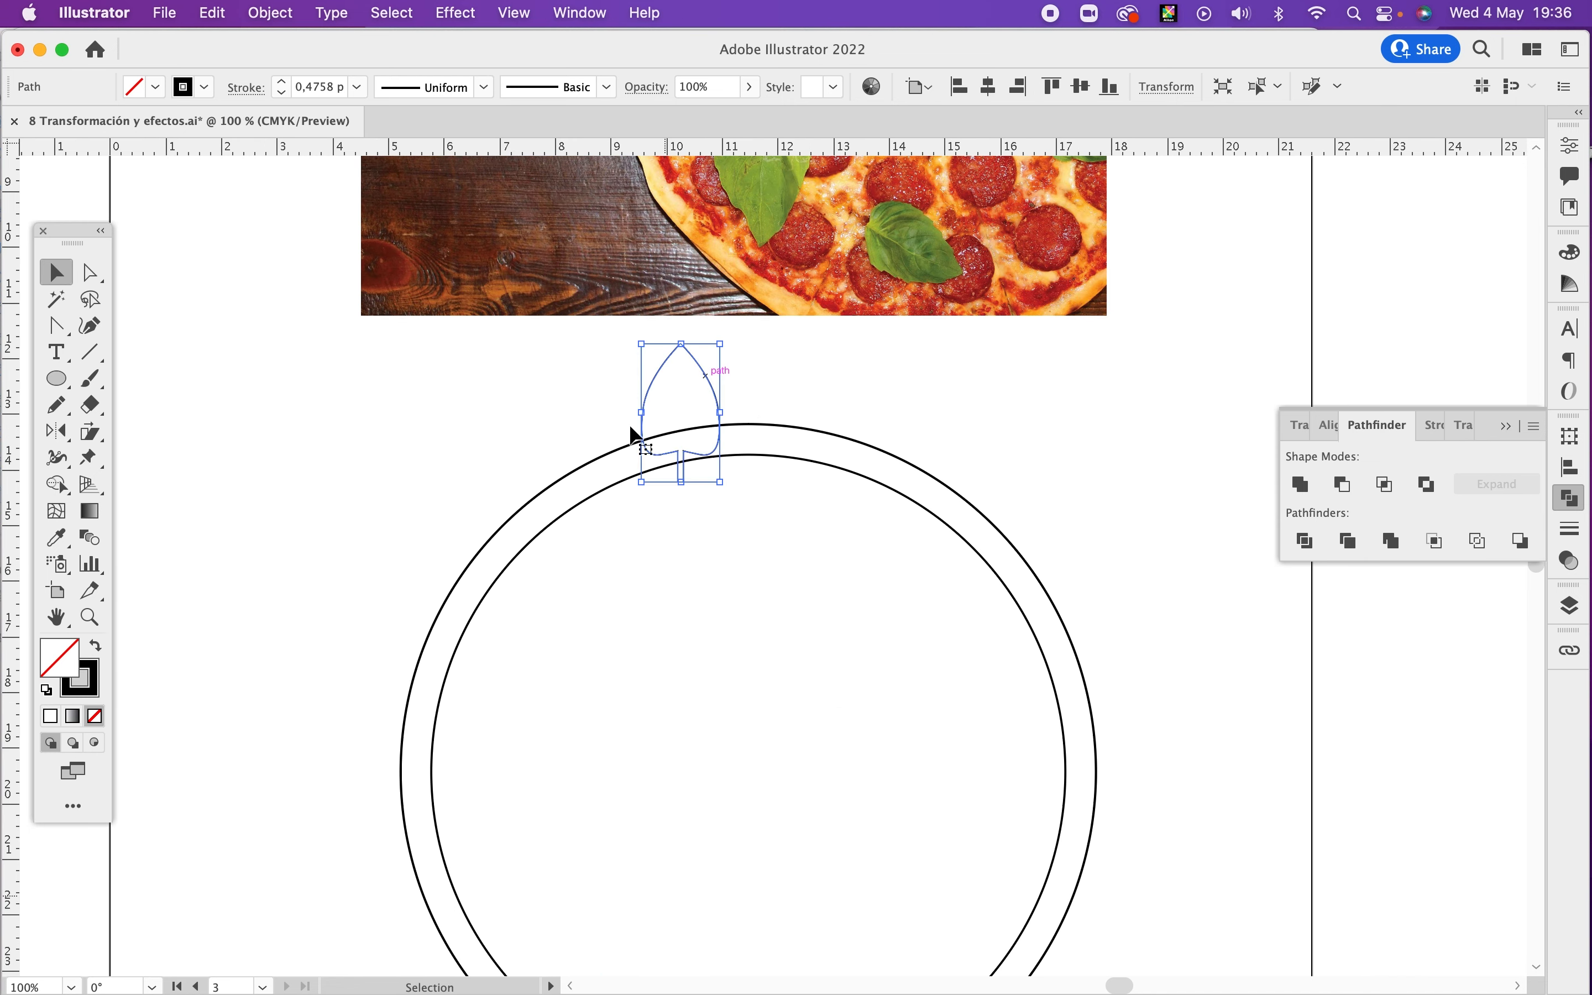
Step: Fill the leaf with the green sampled from a basil leaf in the pizza photo and move it inside the inner circle
left_click(58, 538)
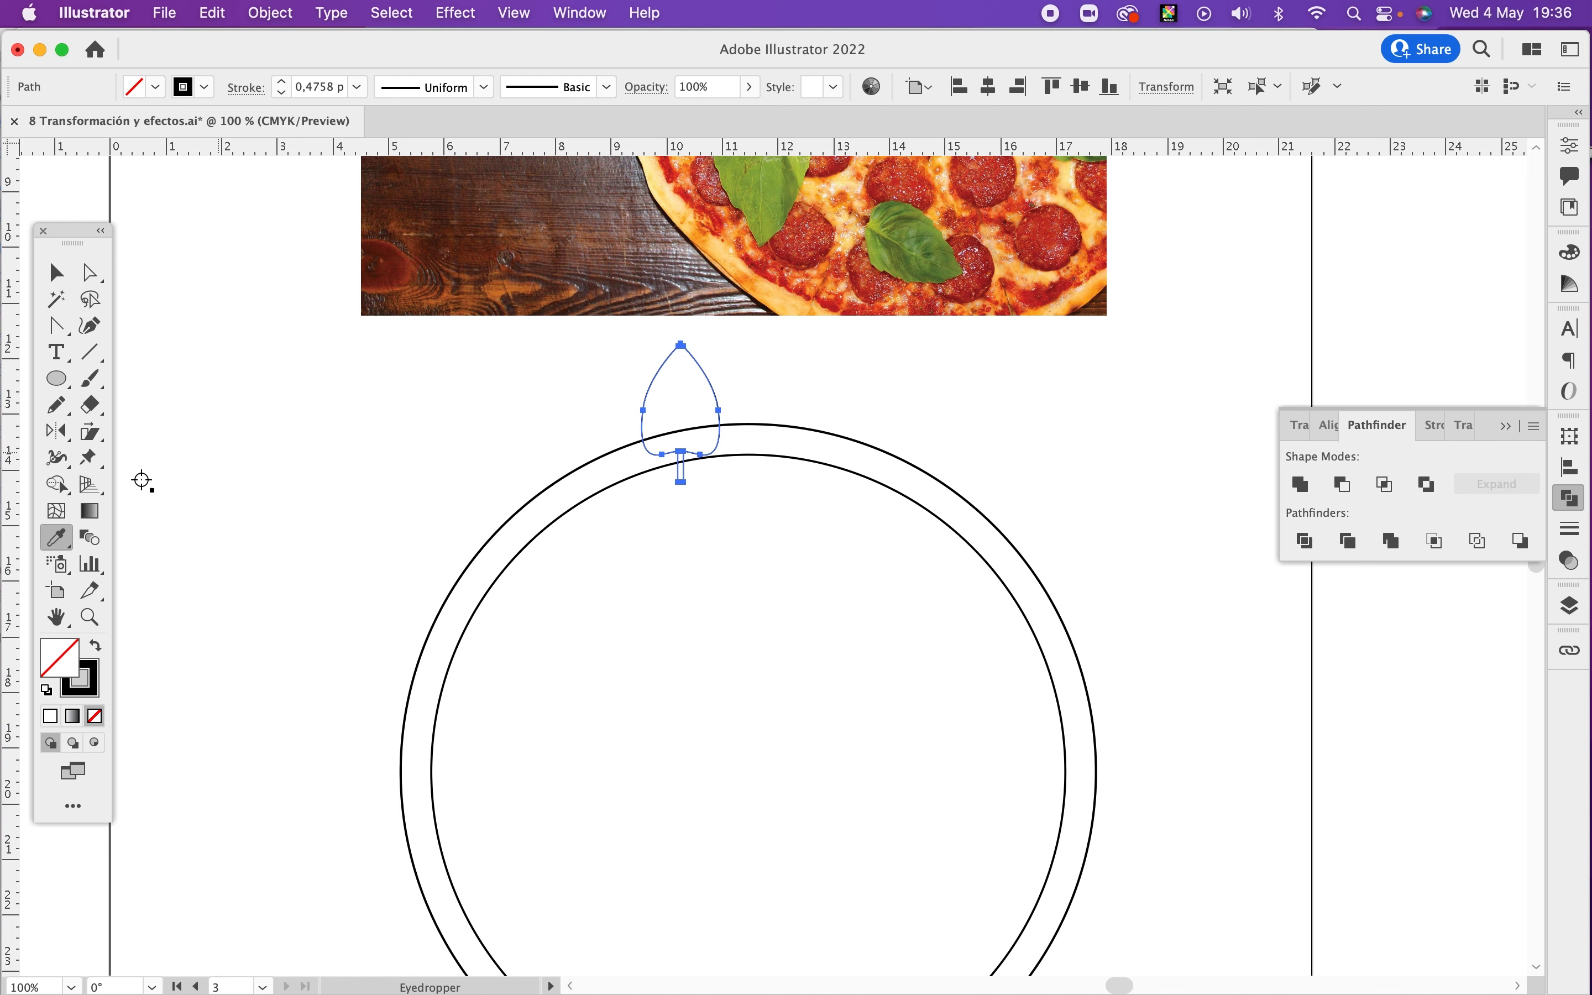
left_click(771, 196)
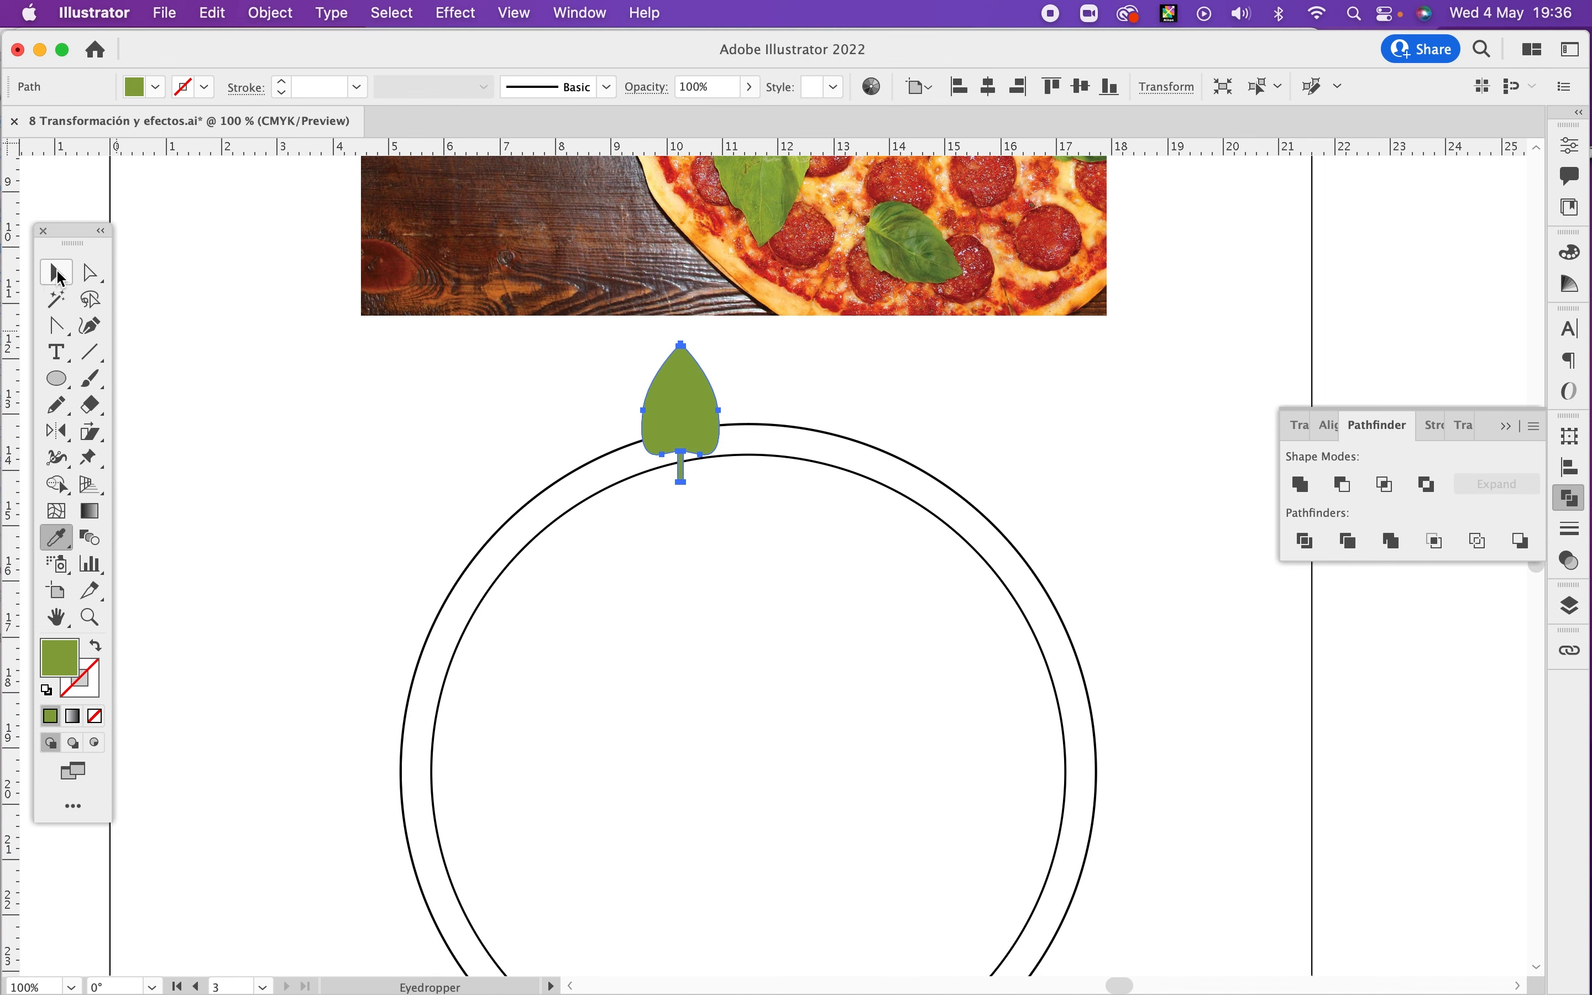
left_click(58, 275)
left_click_drag(686, 388, 681, 601)
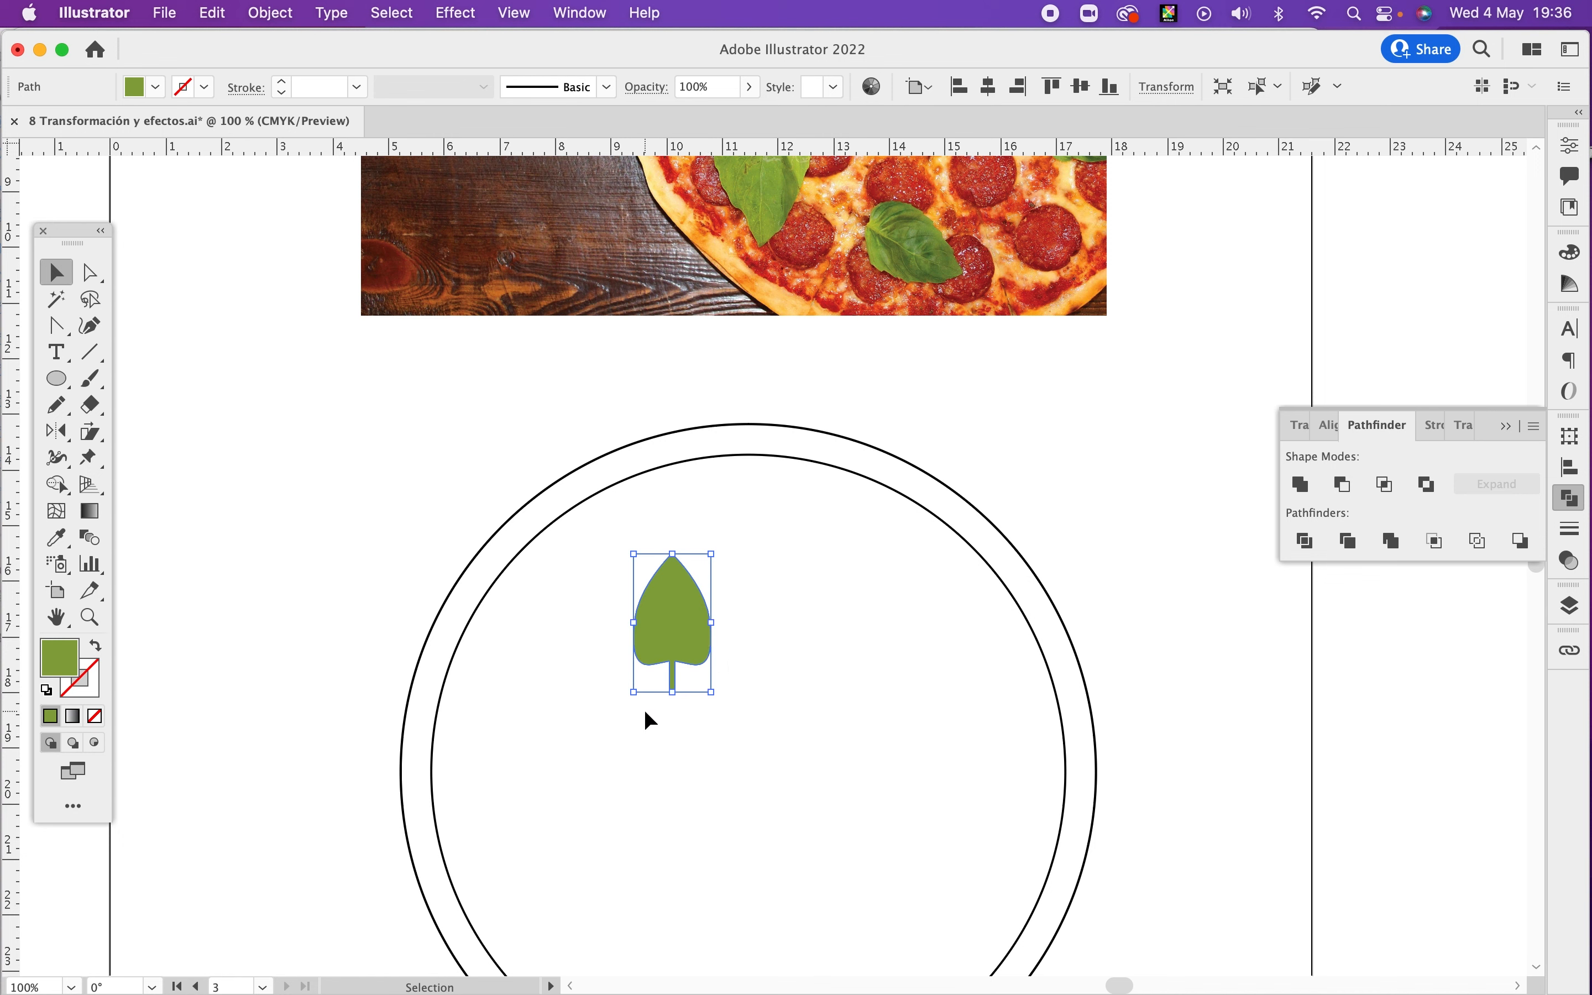
Step: Set the leaf's fill colour to C 57, M 25, Y 100, K 0 and deselect it
left_click(1577, 257)
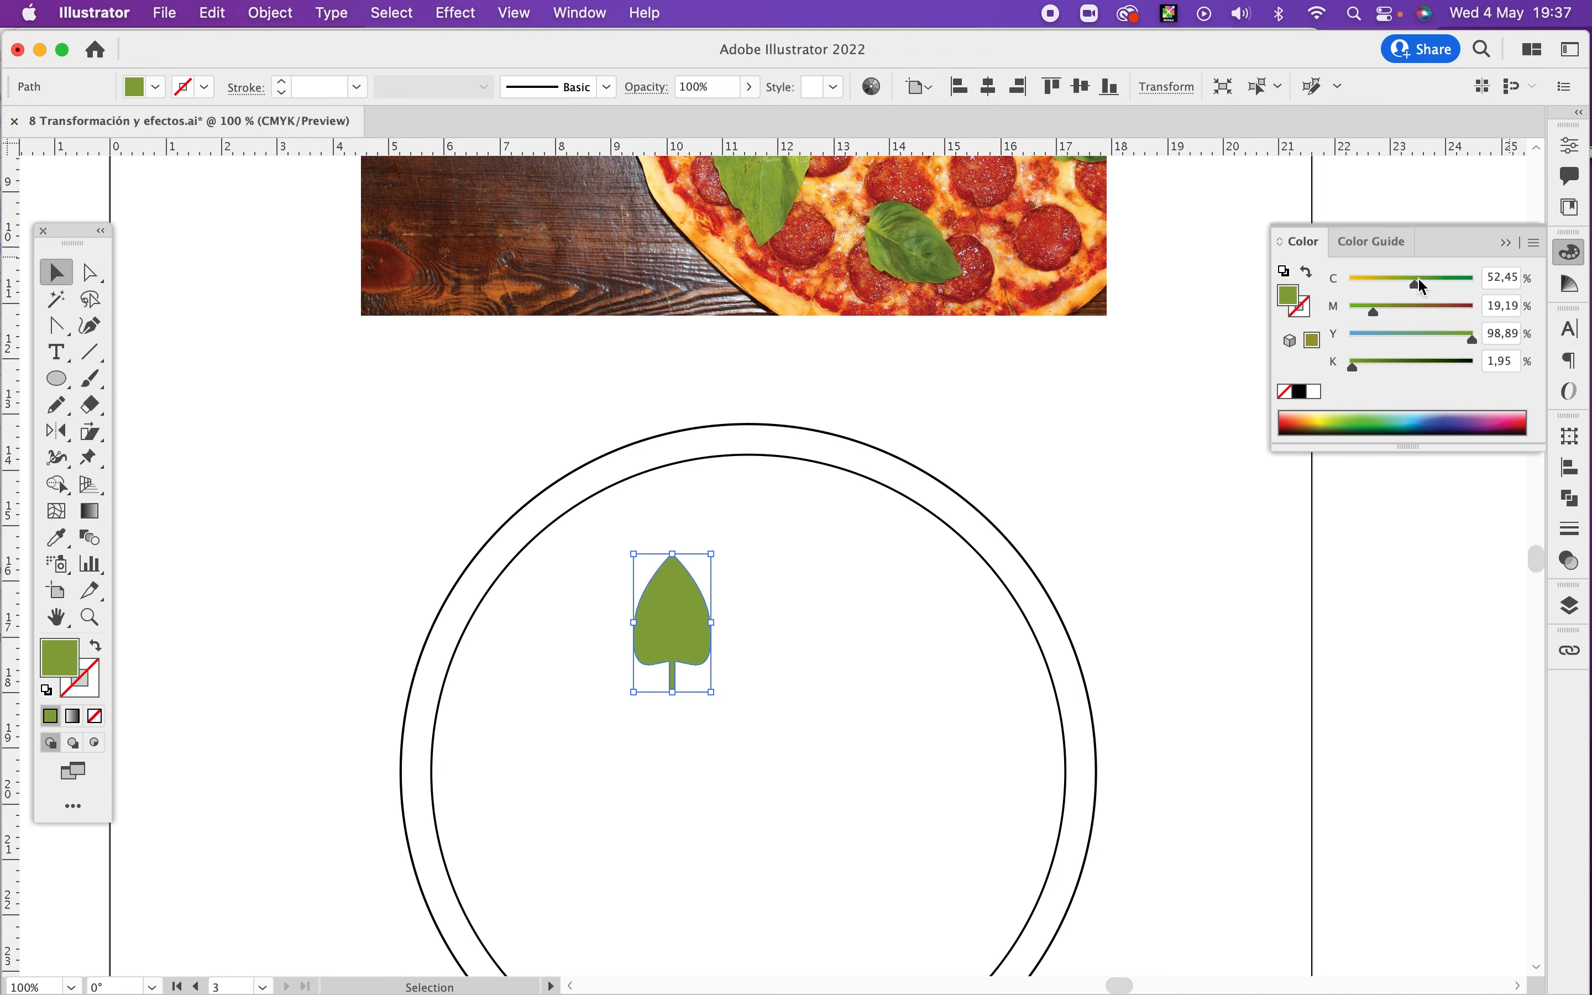
left_click_drag(1418, 289, 1423, 290)
left_click(1380, 310)
left_click(1477, 339)
left_click(1346, 361)
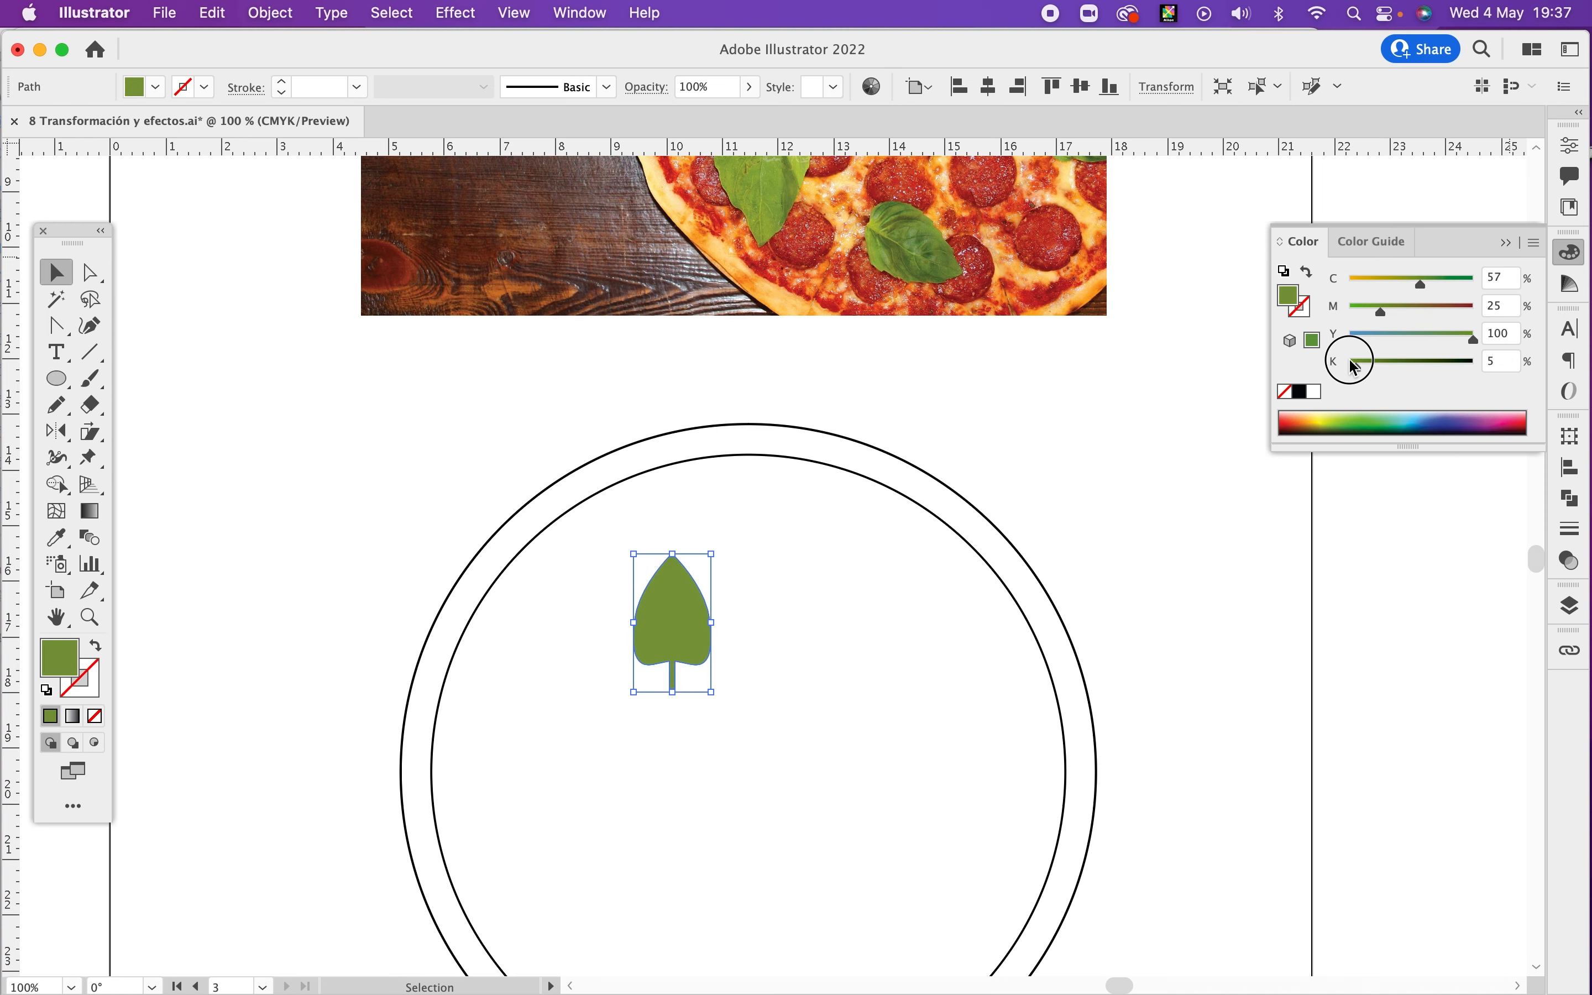
left_click(922, 655)
Step: Centre the leaf horizontally inside the inner circle and rotate it 72° about its bottom-left reference point
scroll(842, 505, "down", 5)
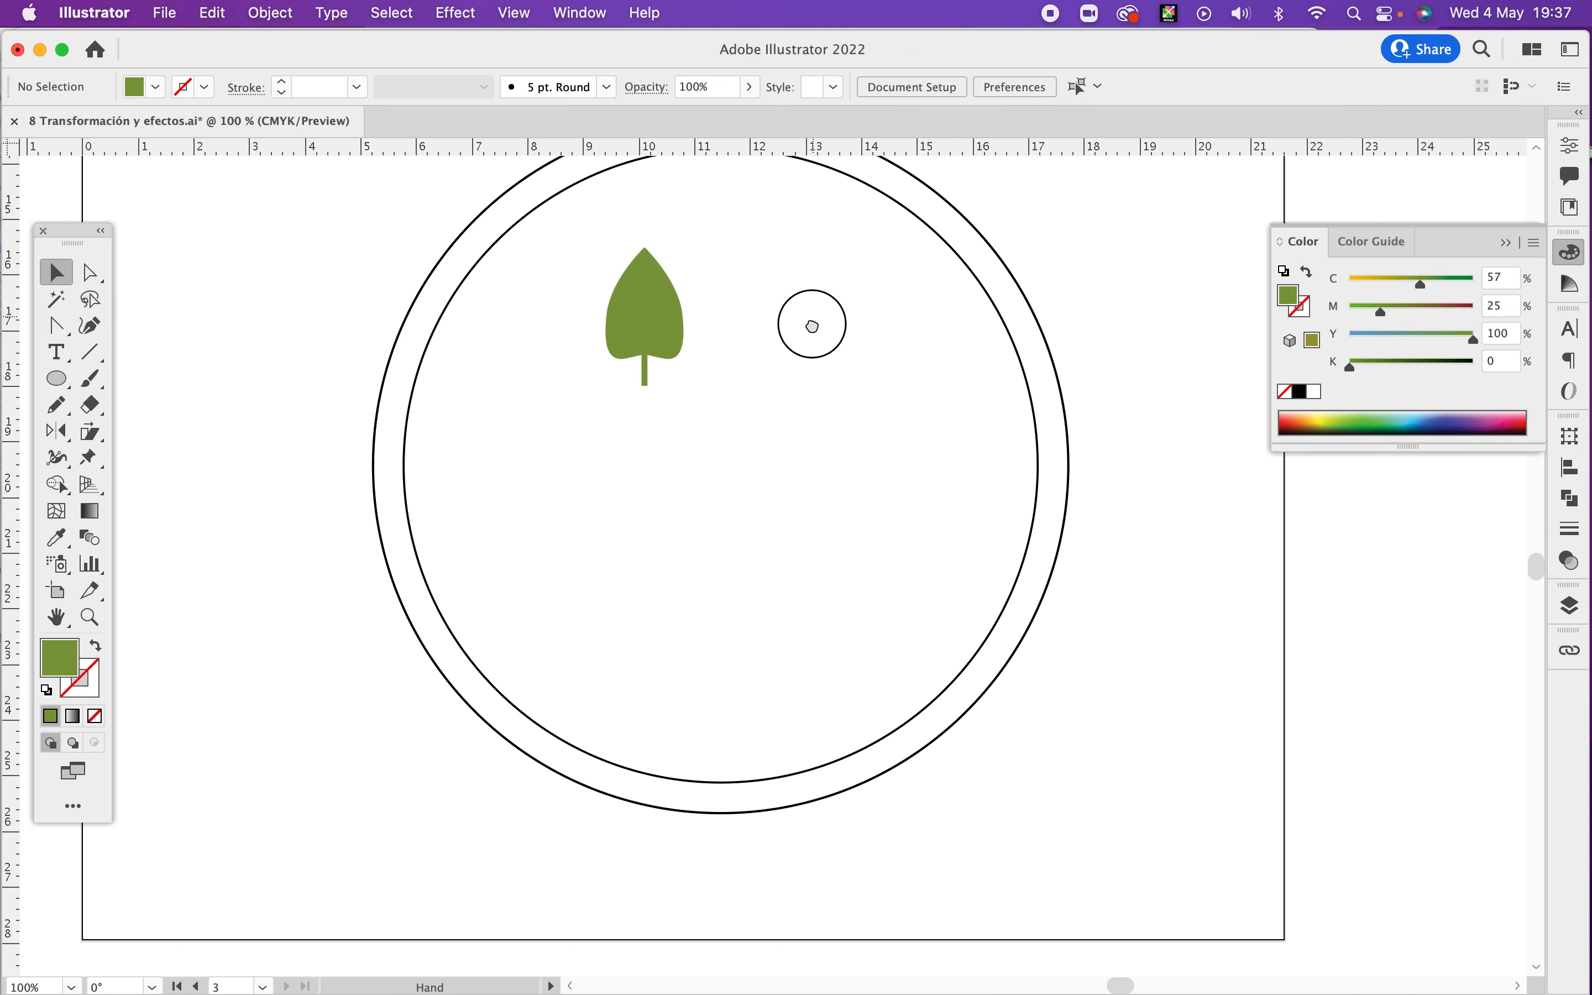
left_click_drag(672, 389, 729, 441)
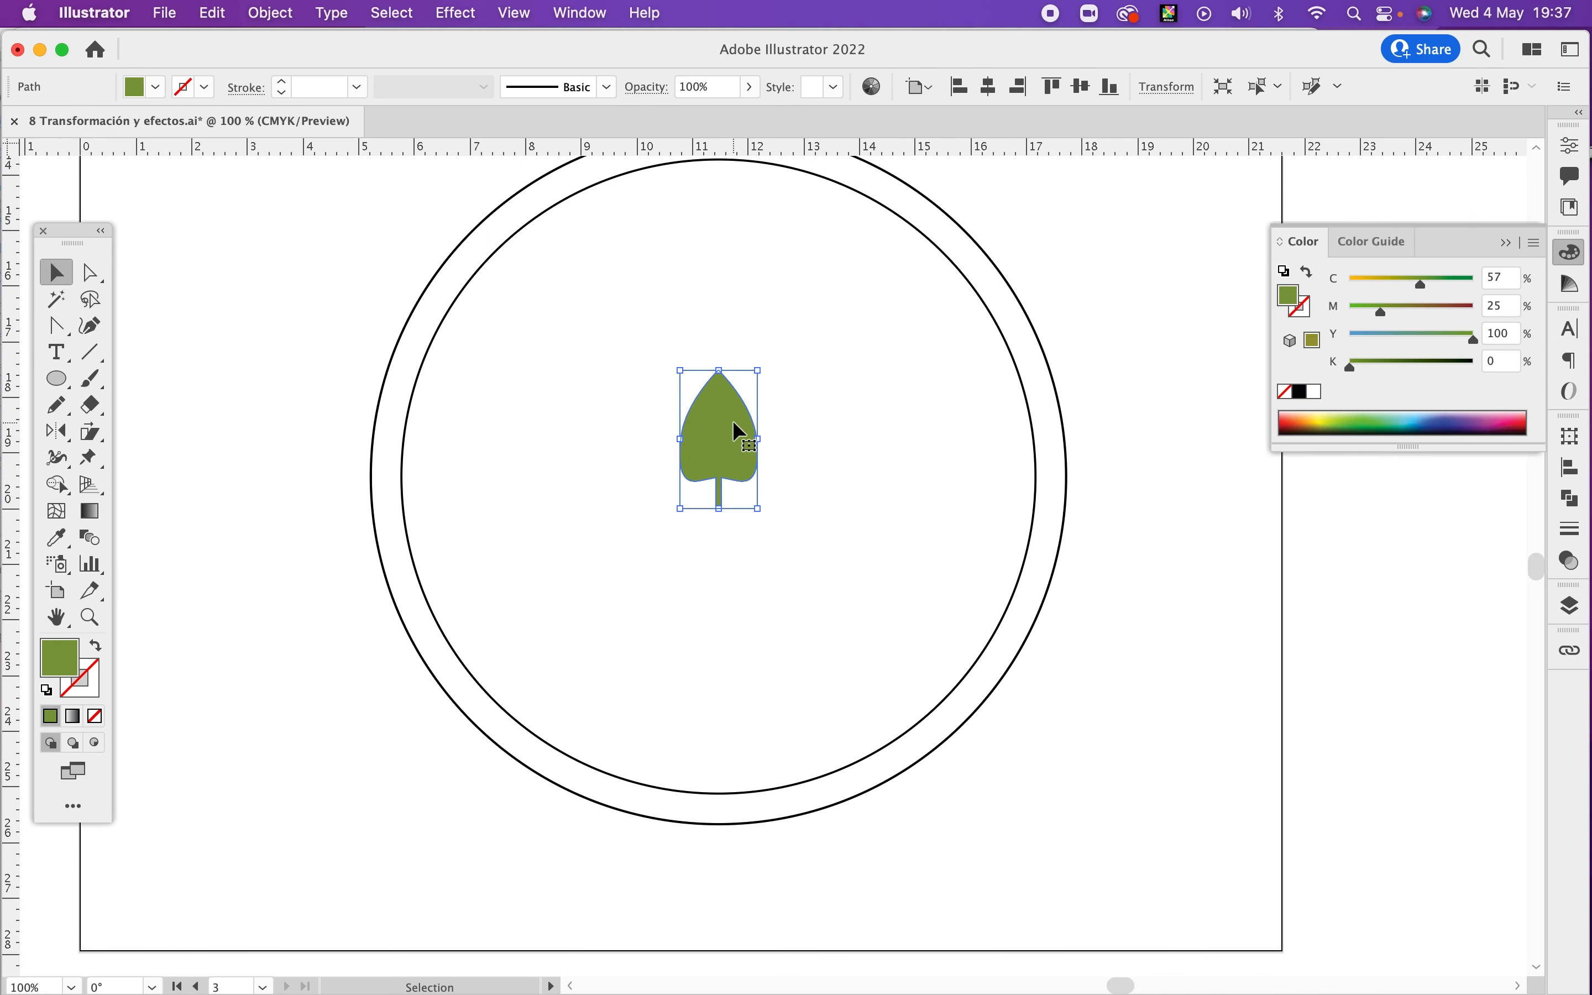
left_click(1170, 96)
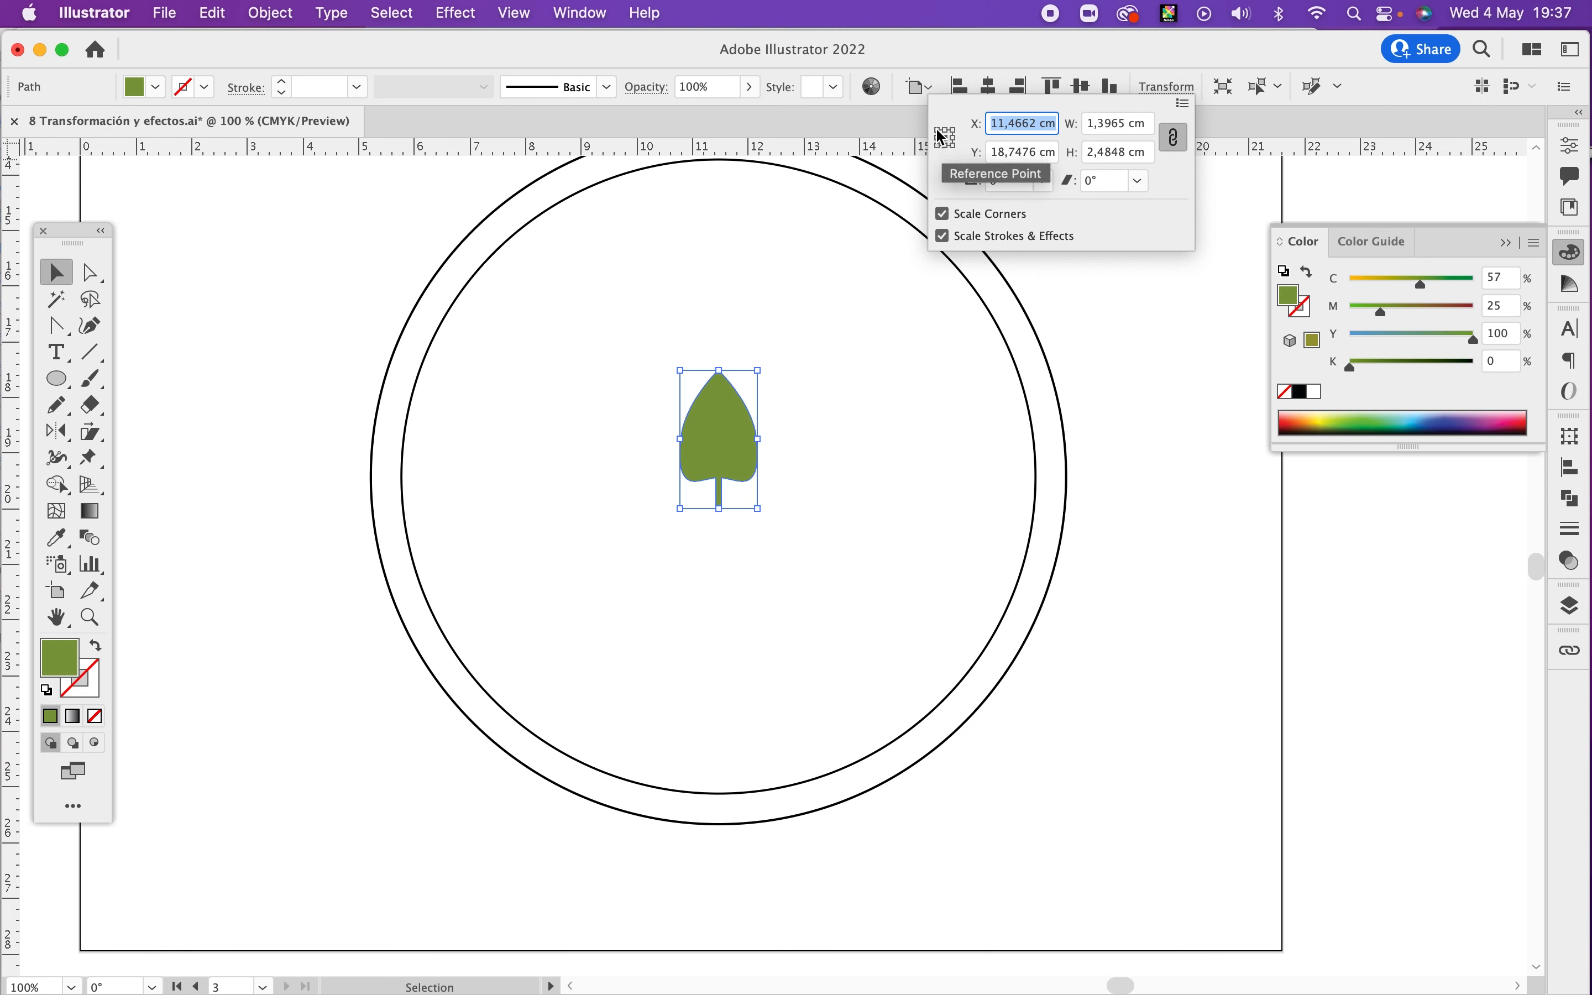
left_click(937, 146)
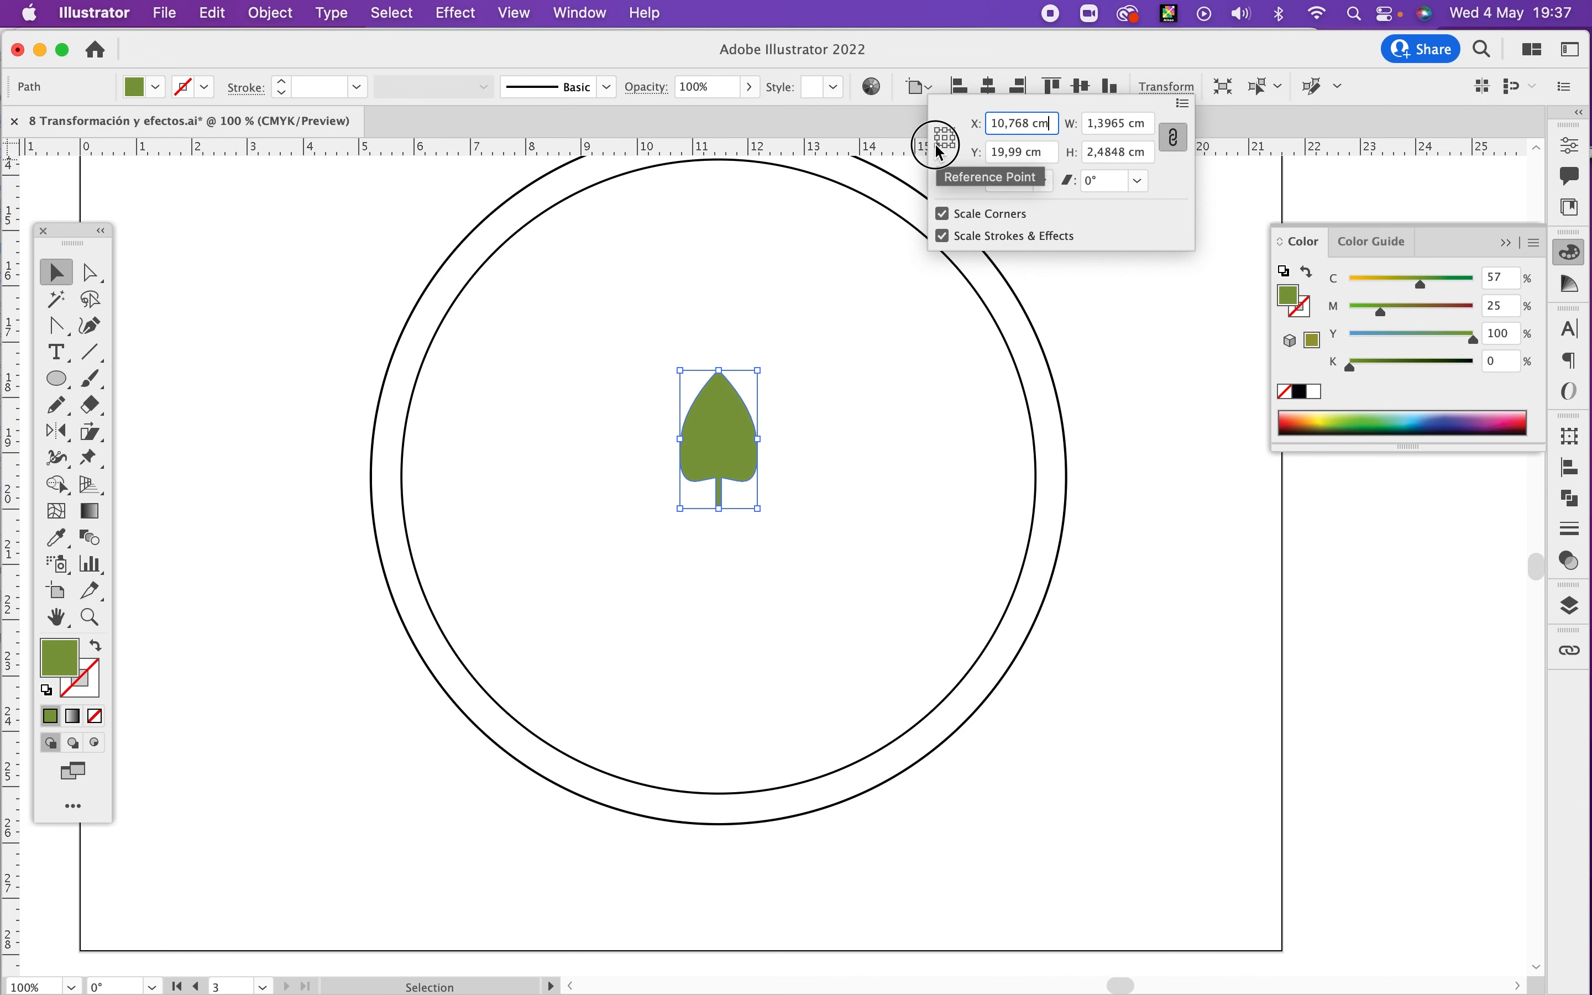
left_click_drag(1016, 180, 960, 182)
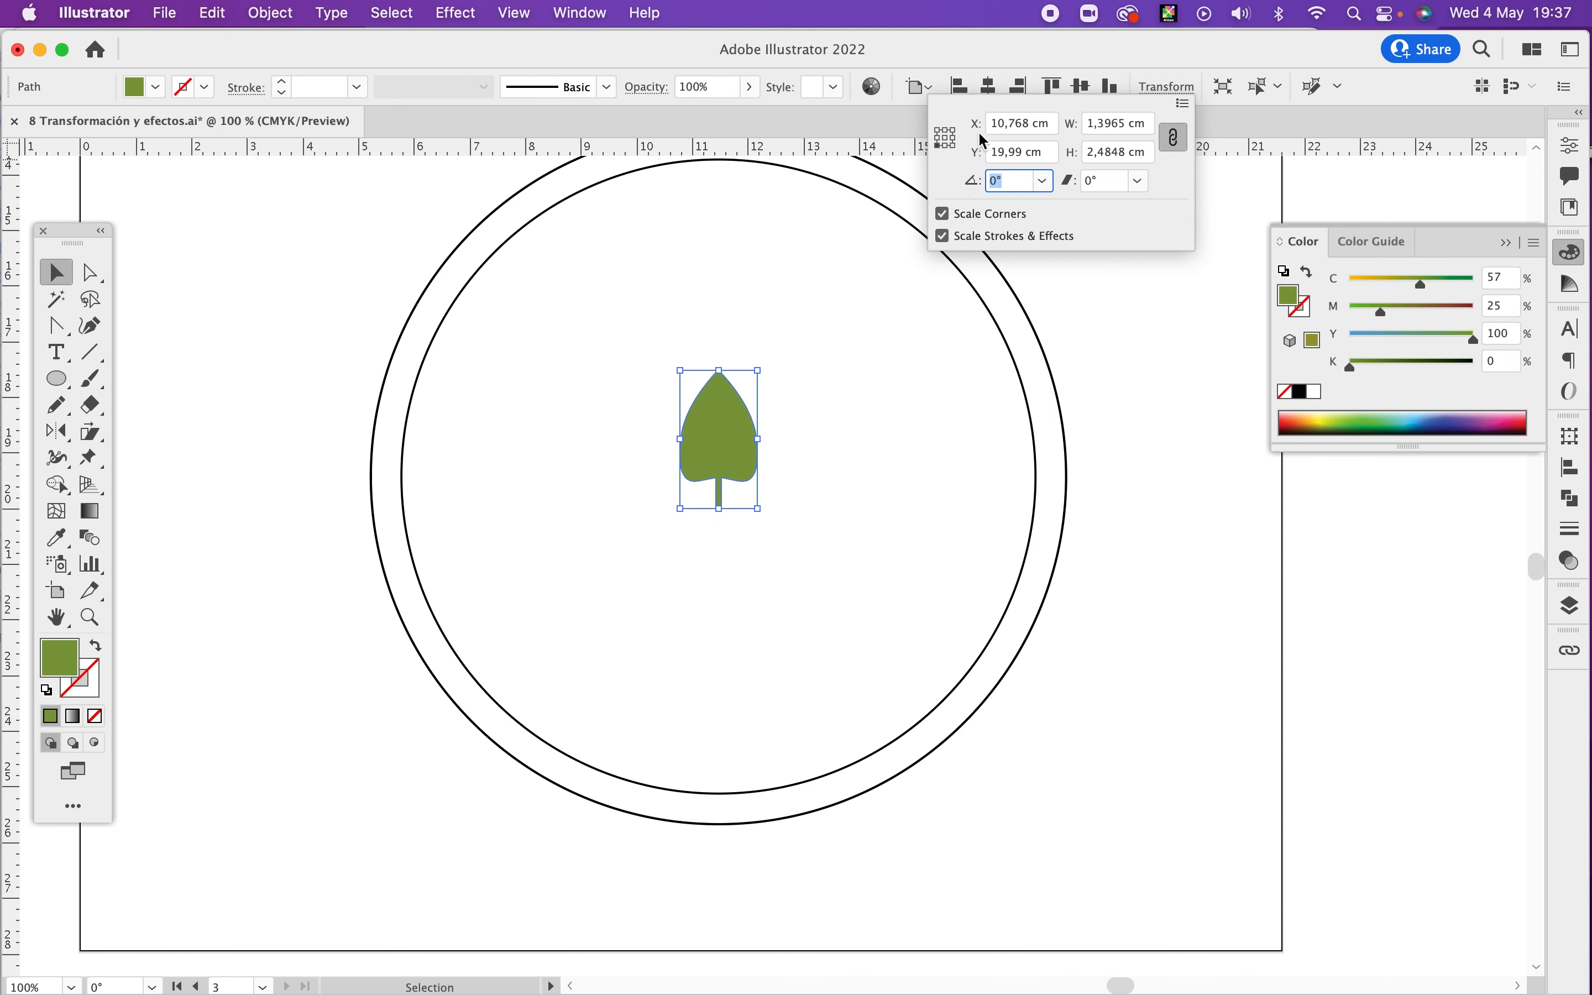
type("72")
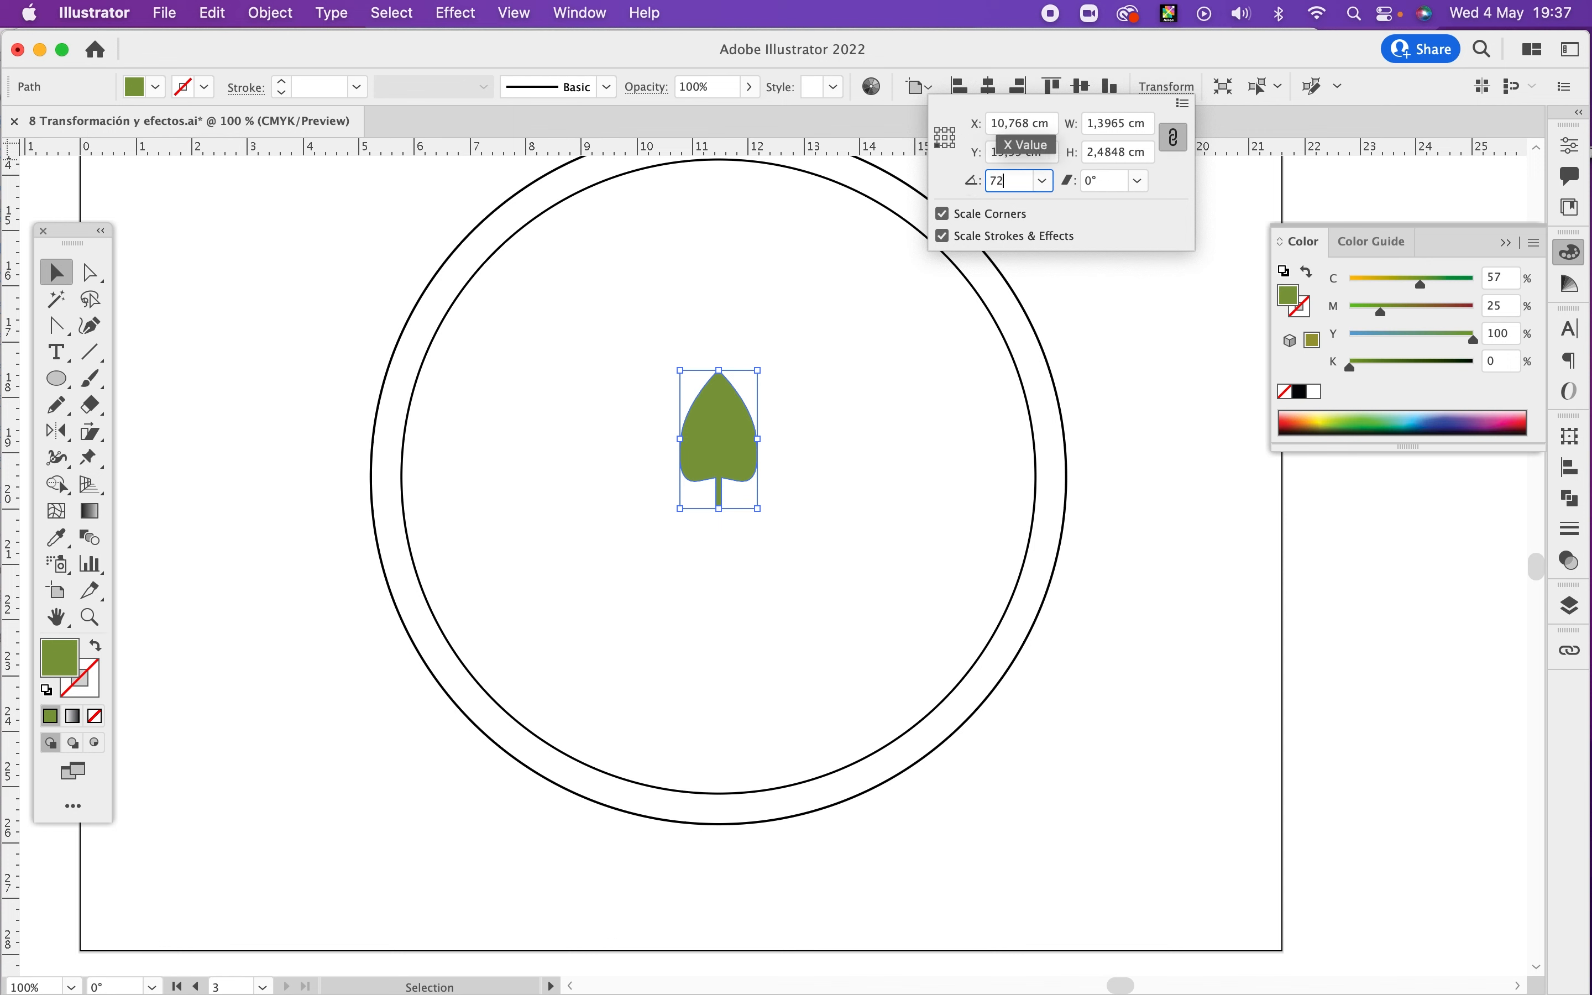
key("Tab")
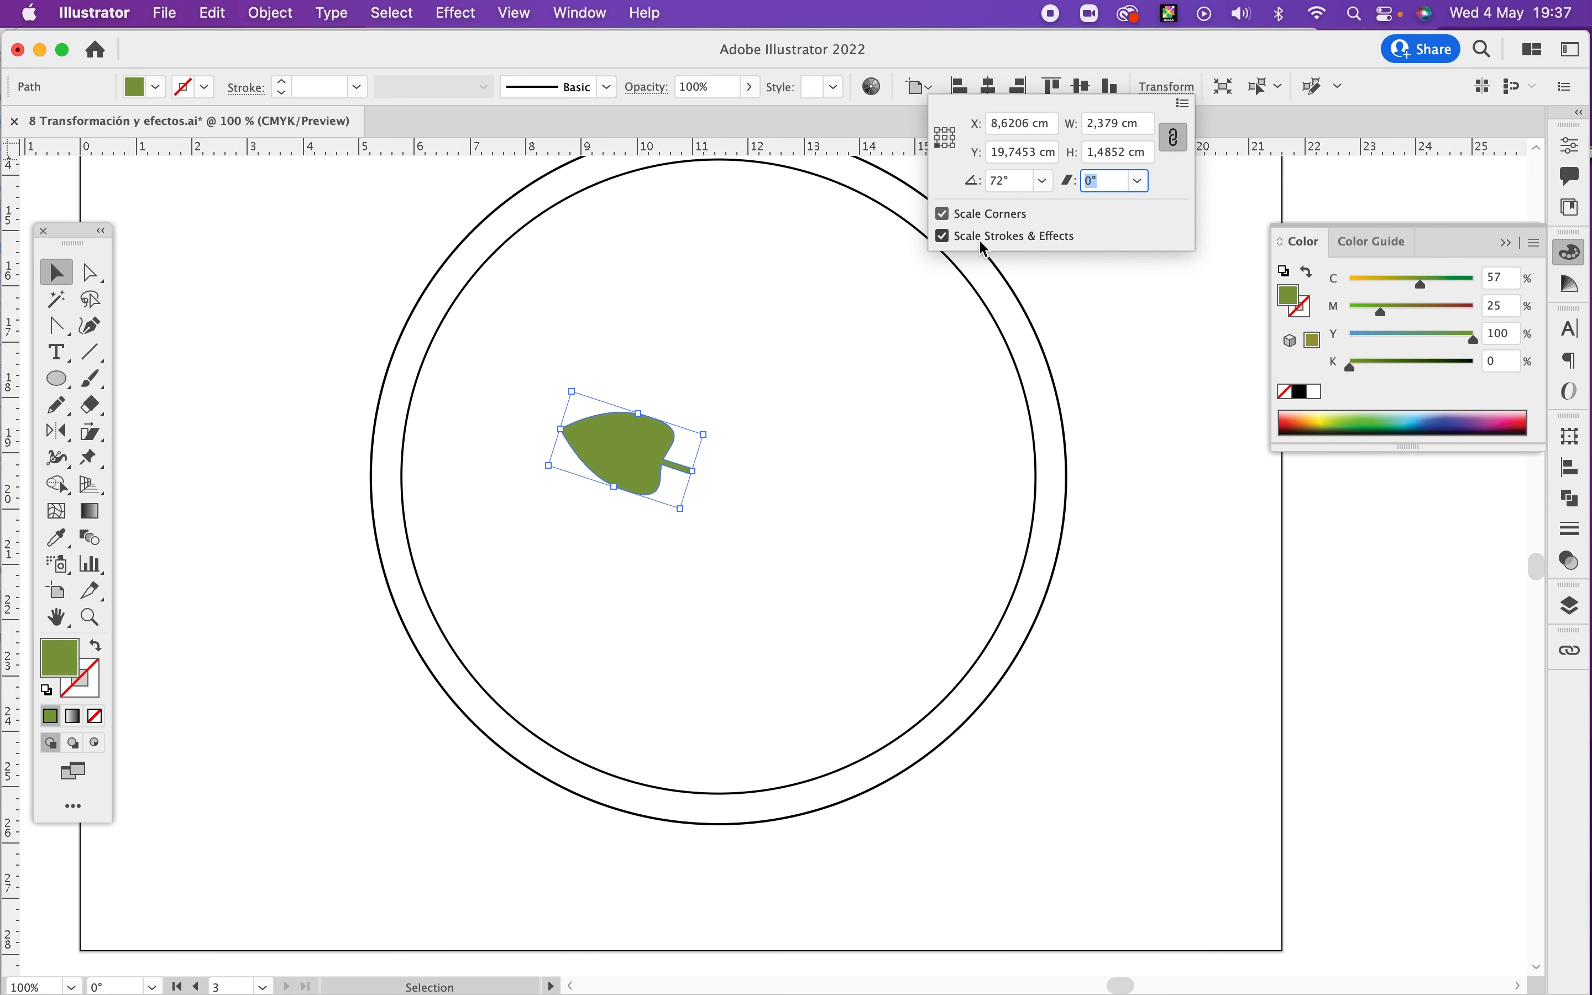
key("Return")
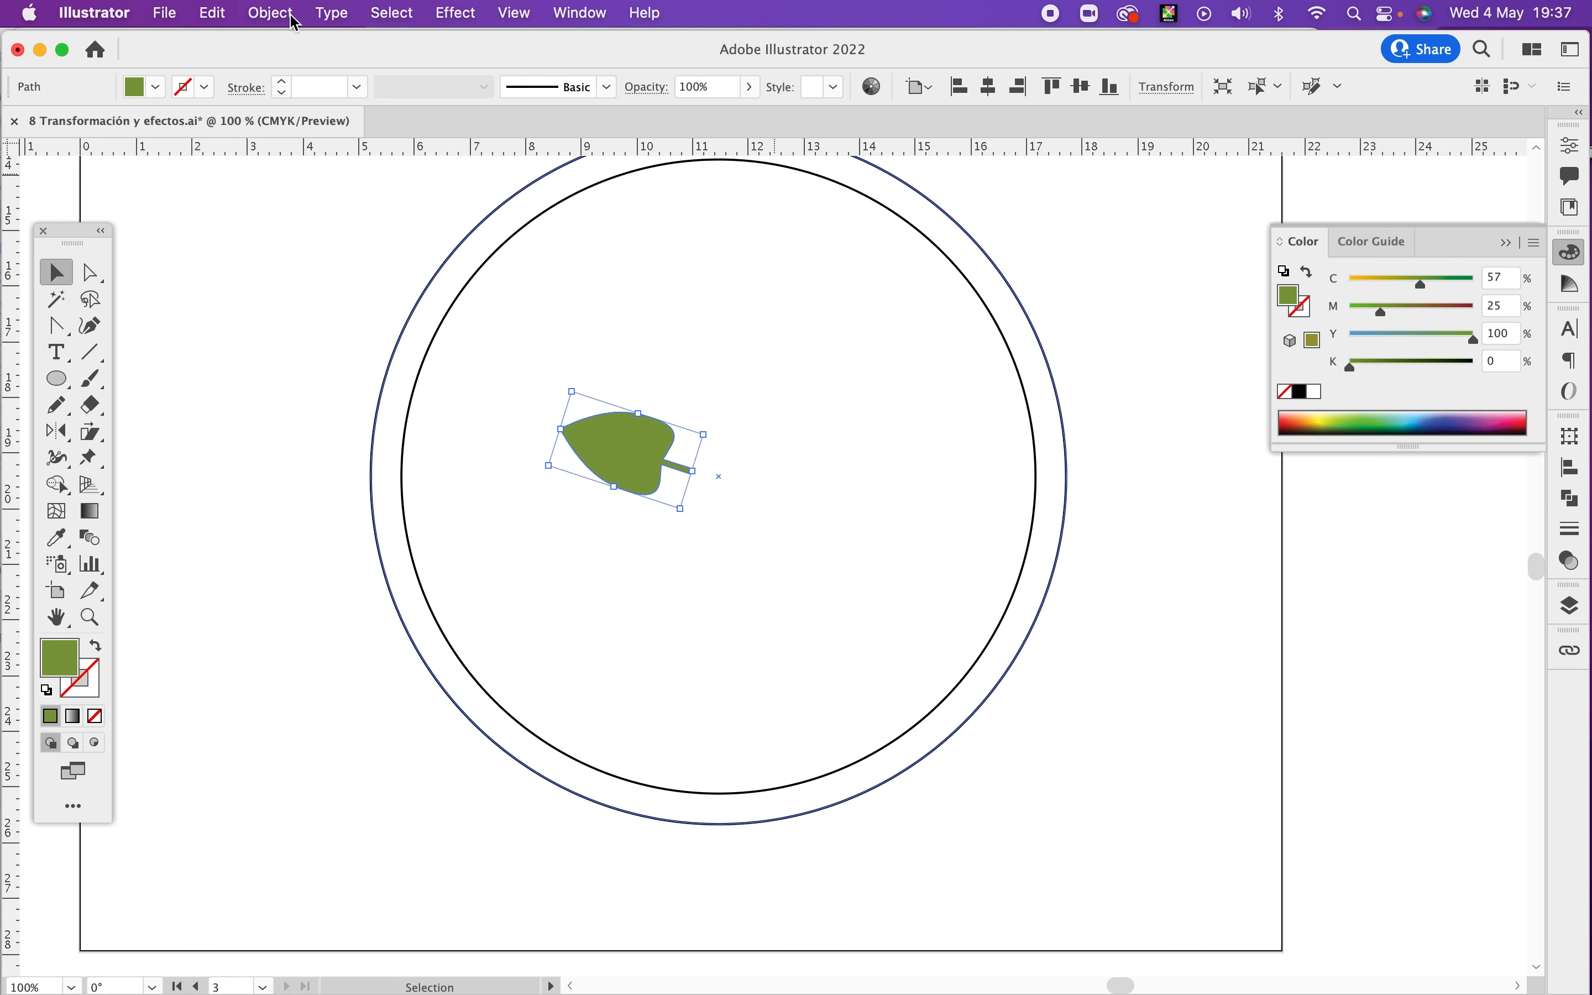
Step: Make a copy of the leaf rotated by 72° and repeat the transformation until there are five leaves
key("r")
key("Return")
left_click_drag(616, 249, 1143, 470)
type("72")
left_click(1023, 702)
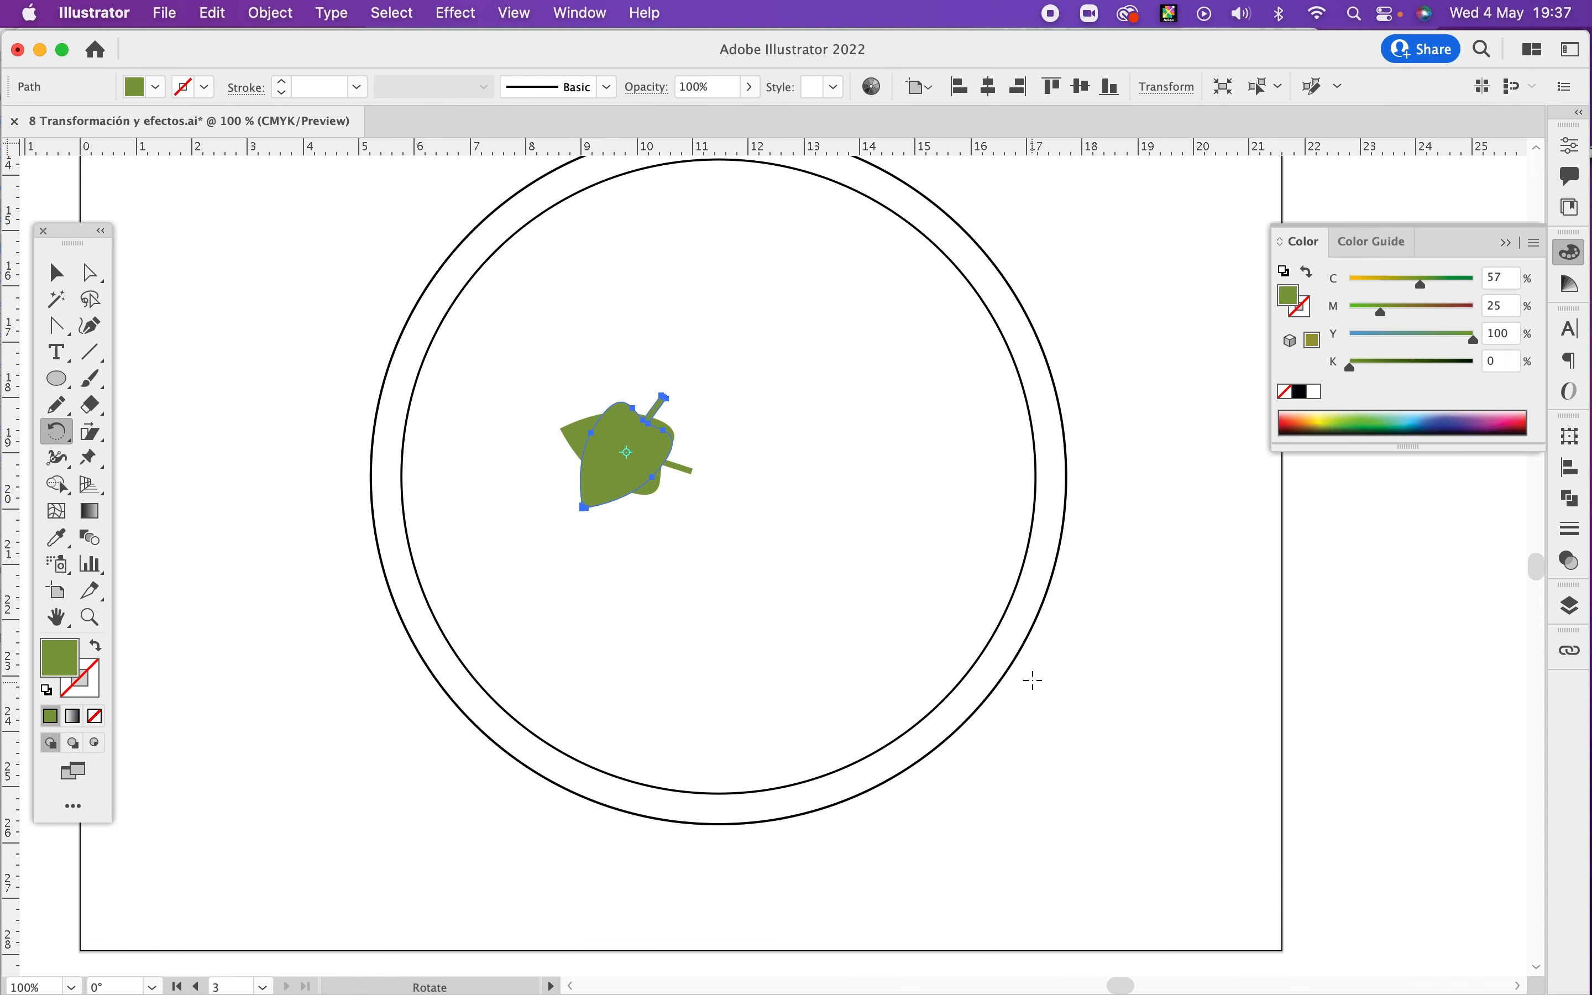
key("super+d")
key("super+d")
key("super+d")
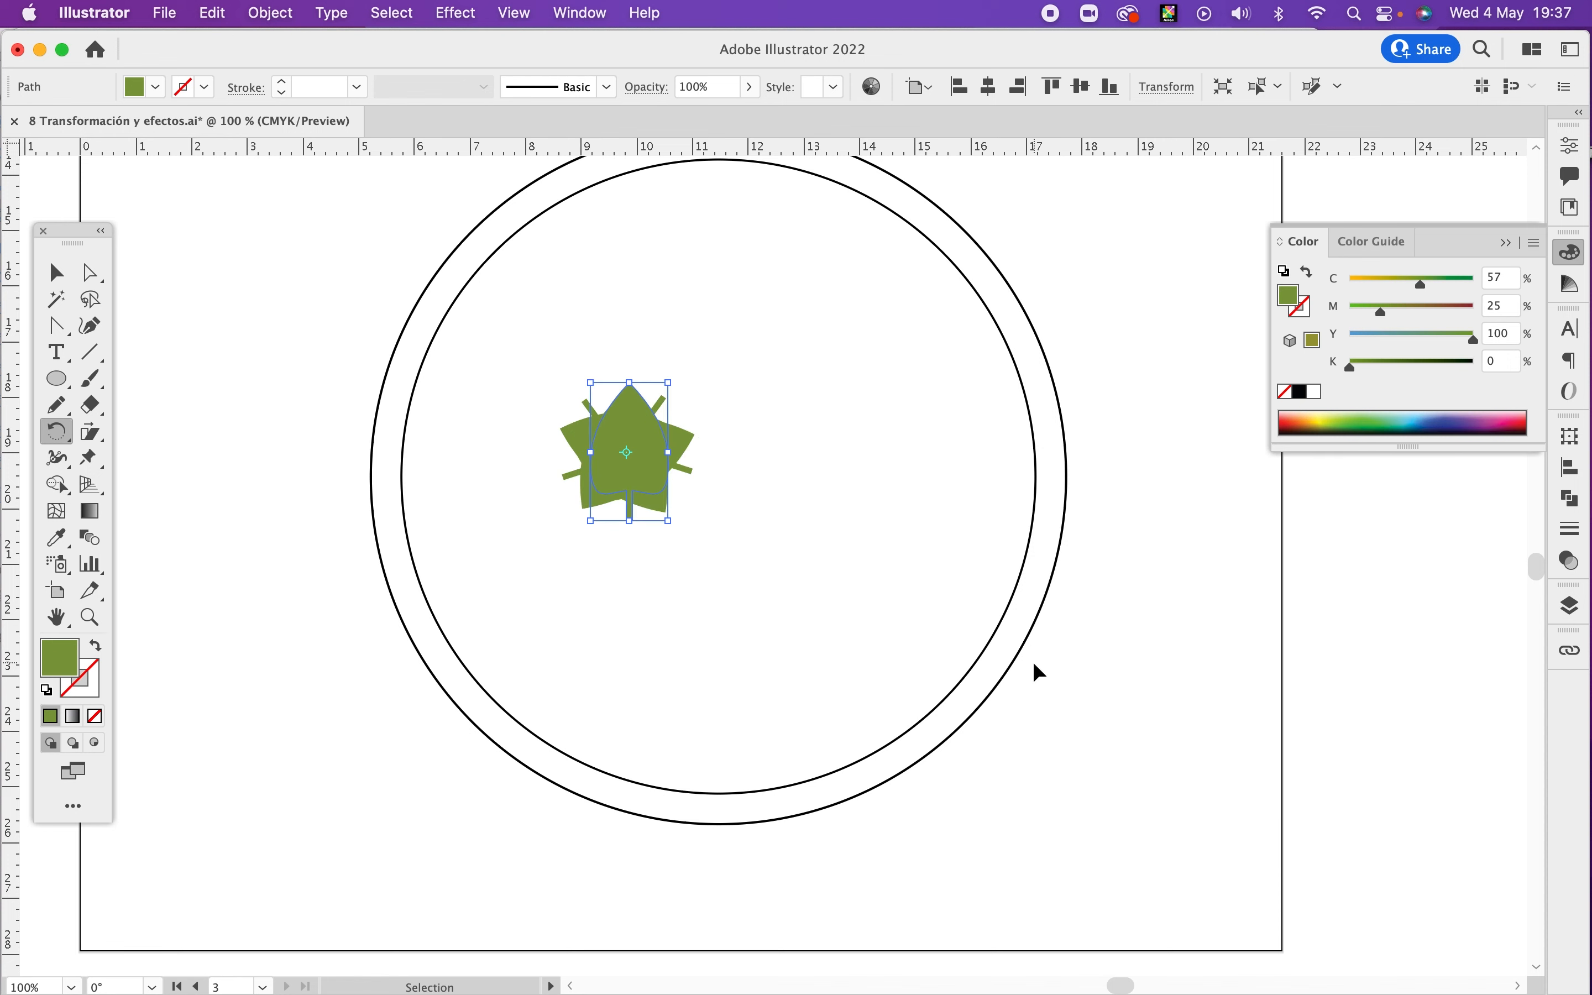
Step: Spread the five overlapping leaves out into a loose ring inside the inner circle, with the upright one at the top
key("v")
key("super+a")
left_click_drag(645, 425, 640, 290)
left_click(806, 497)
left_click_drag(750, 320, 506, 494)
left_click_drag(588, 283, 663, 281)
left_click_drag(529, 490, 549, 436)
left_click_drag(697, 595, 650, 642)
left_click_drag(868, 623, 884, 607)
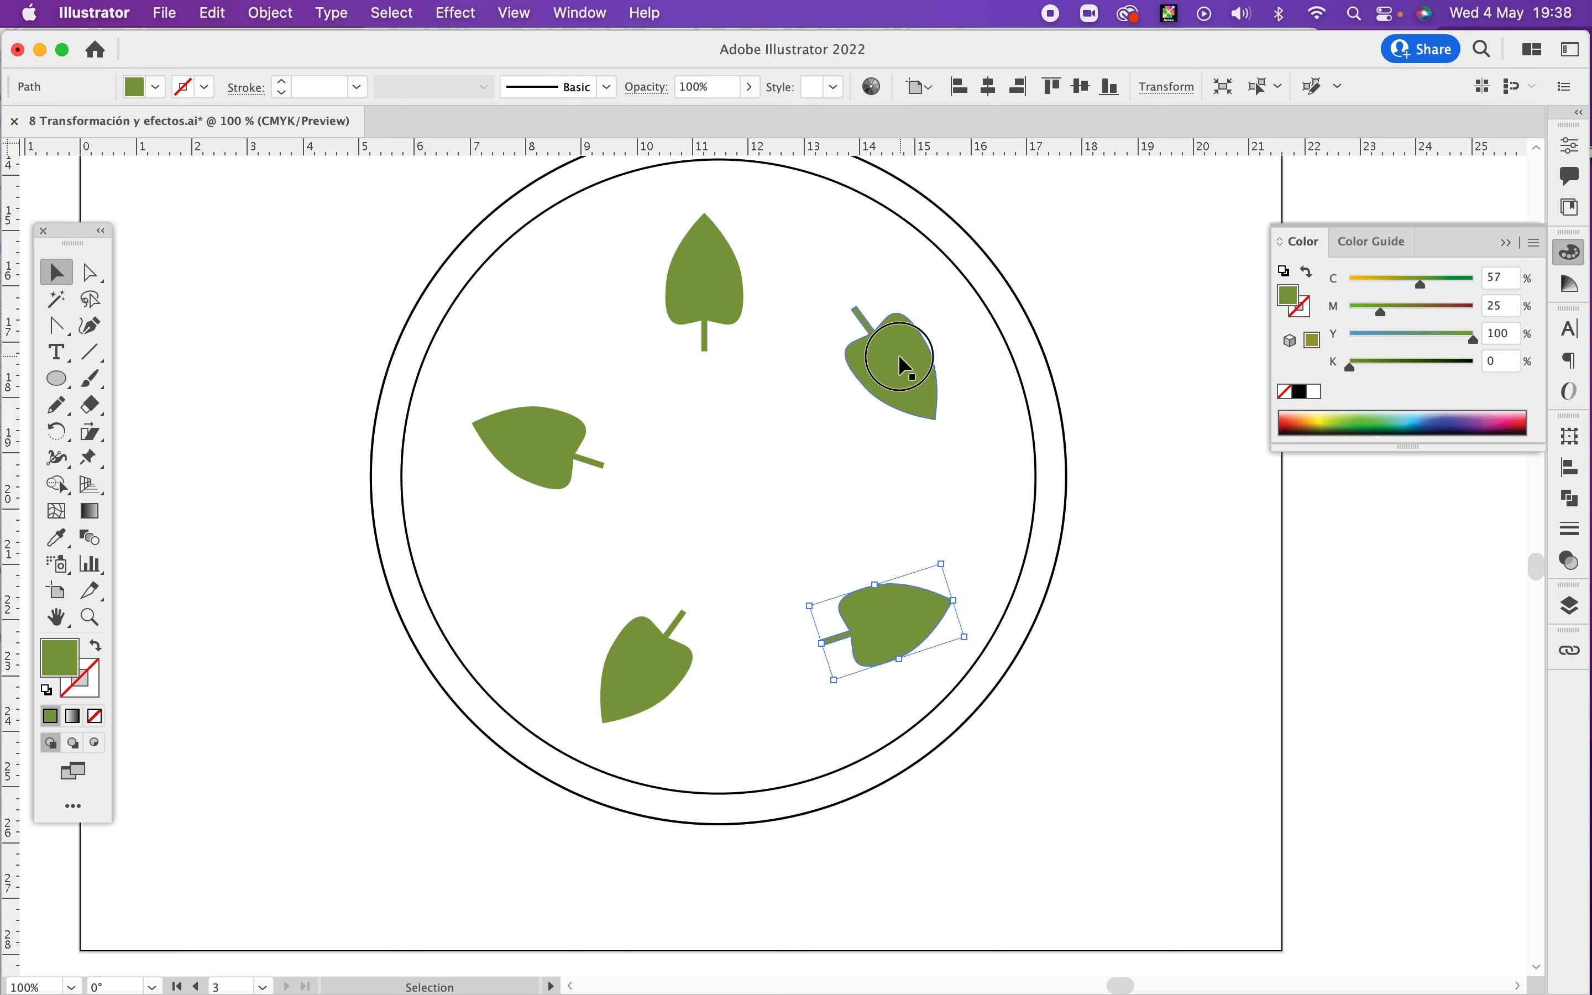
left_click_drag(897, 355, 873, 388)
left_click(1127, 623)
Step: Delete the four tilted leaves, keeping only the upright one near the top of the inner circle
key("space")
left_click_drag(949, 447, 870, 538)
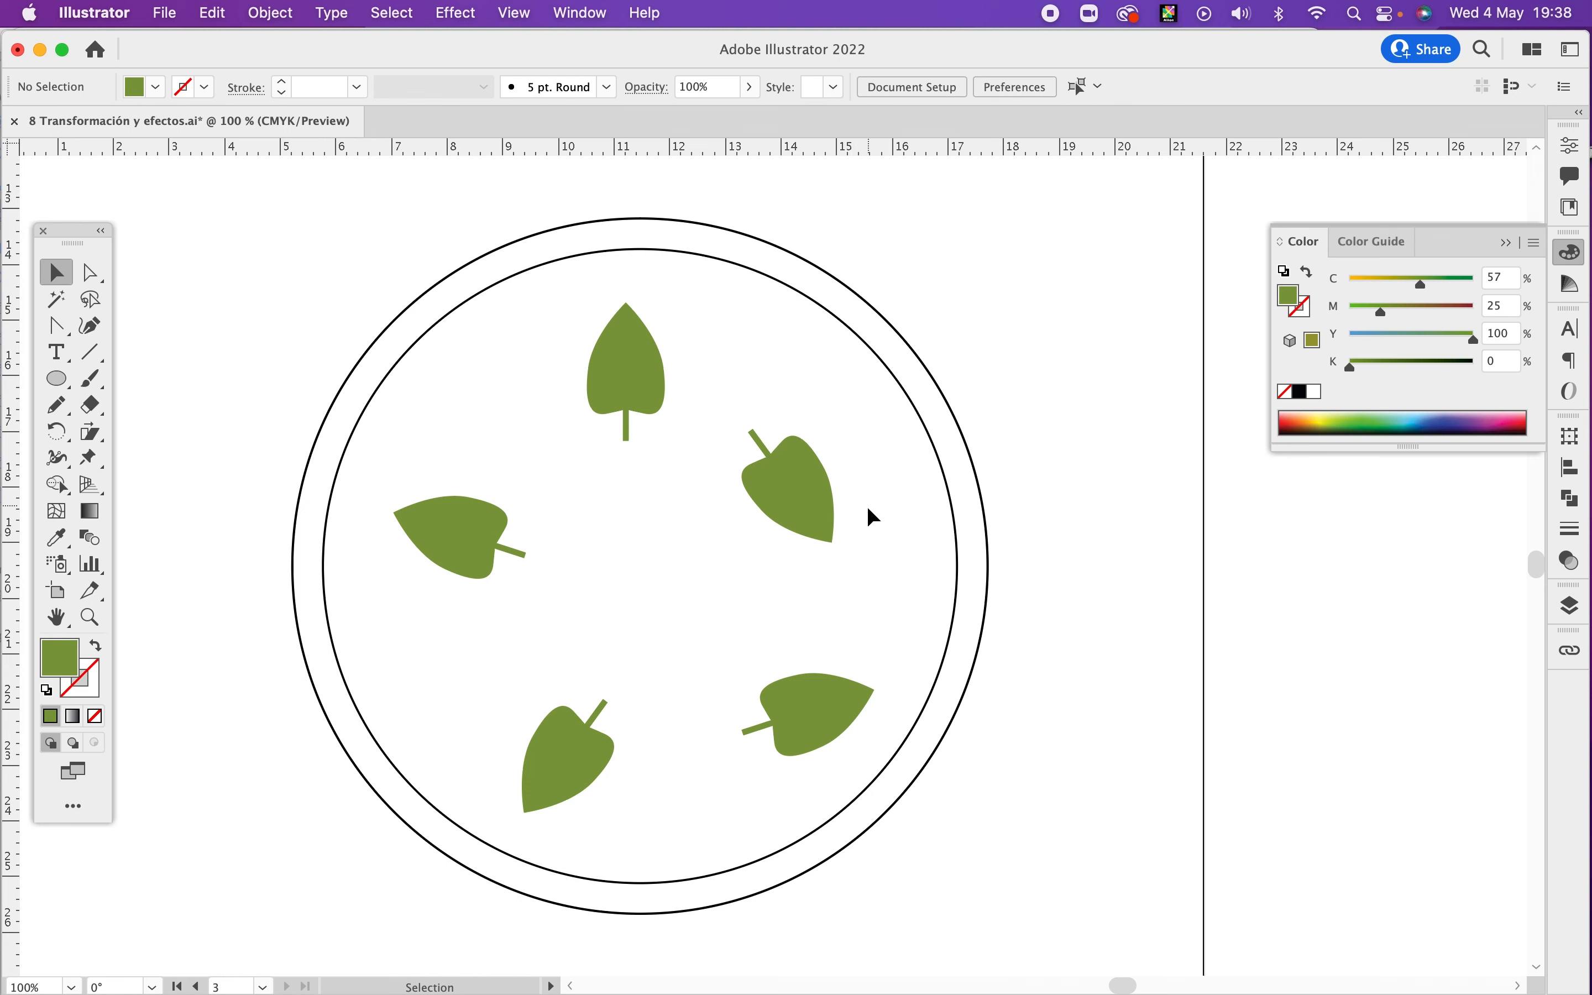
left_click_drag(866, 517, 508, 729)
left_click(848, 490)
left_click(833, 491)
key("Delete")
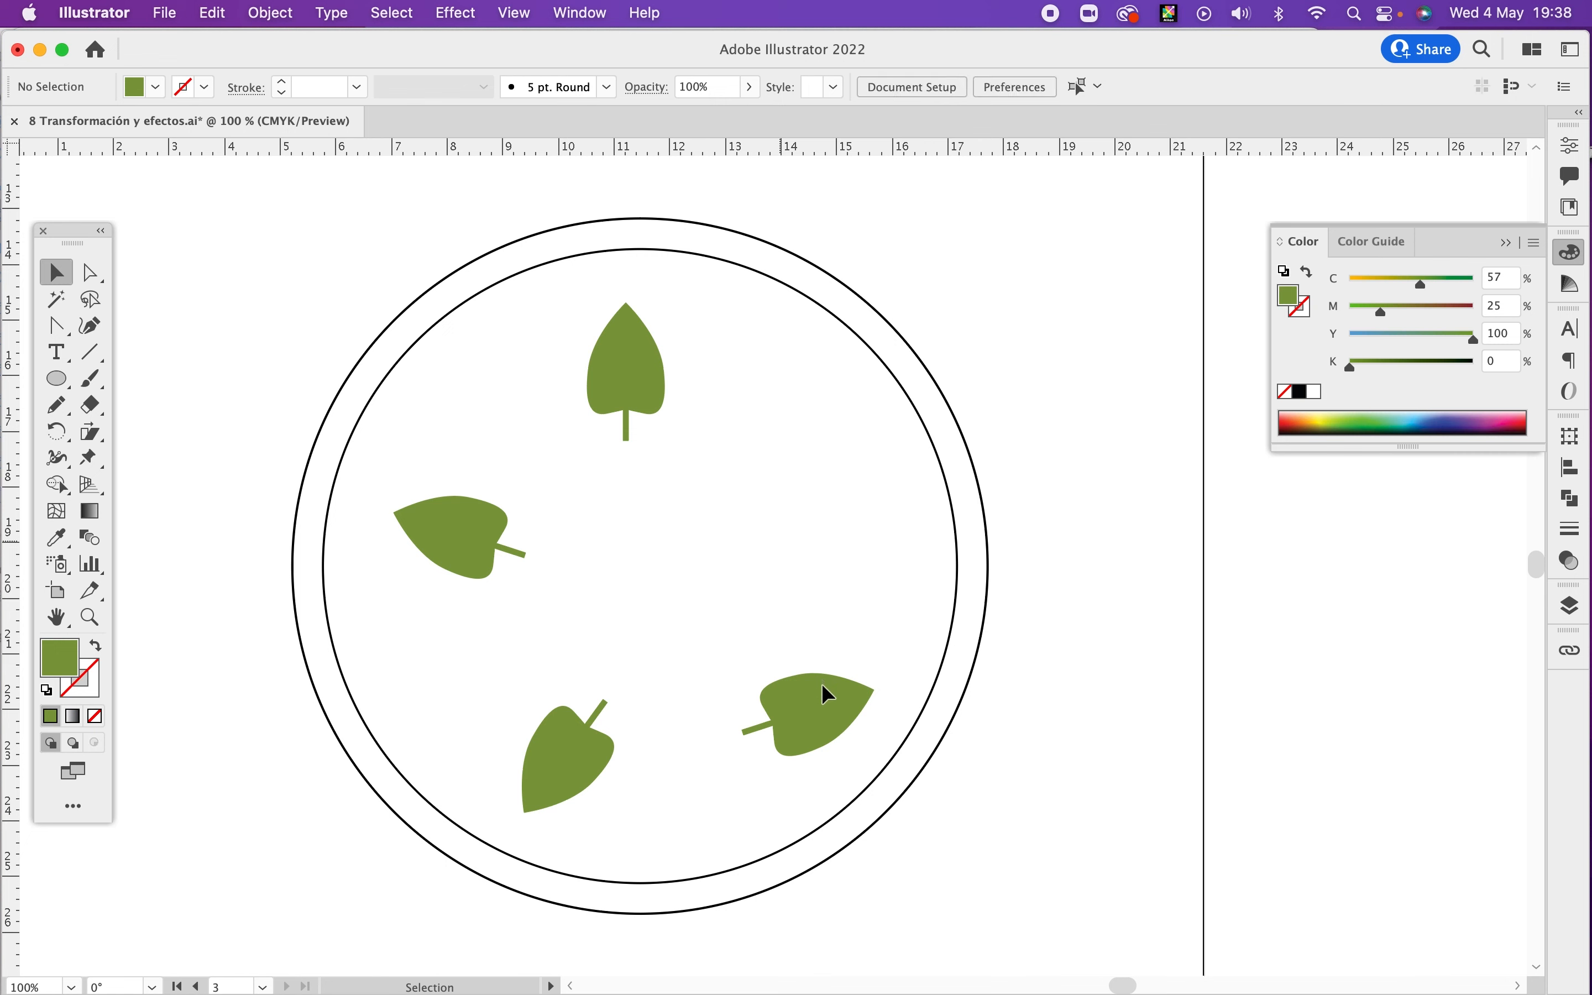
left_click(821, 683)
key("Delete")
left_click(567, 703)
key("Delete")
double_click(472, 541)
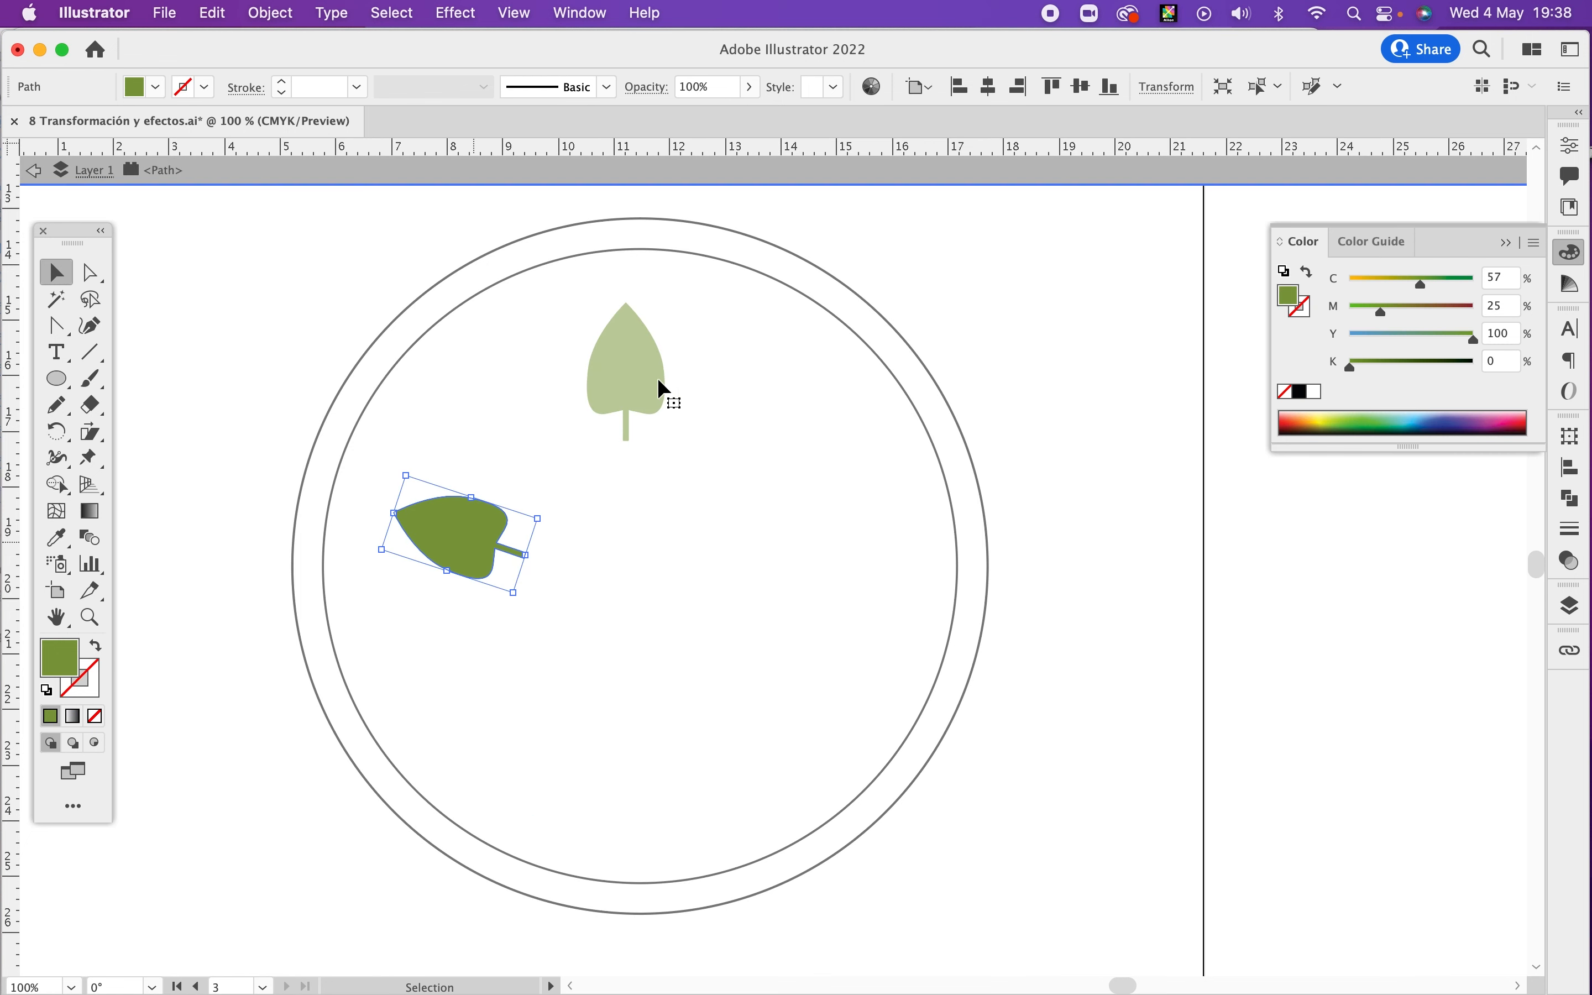
key("Delete")
double_click(743, 378)
Step: Display the artwork in outline view and rotate the remaining leaf clockwise so that its tip leans outward
key("super")
key("super")
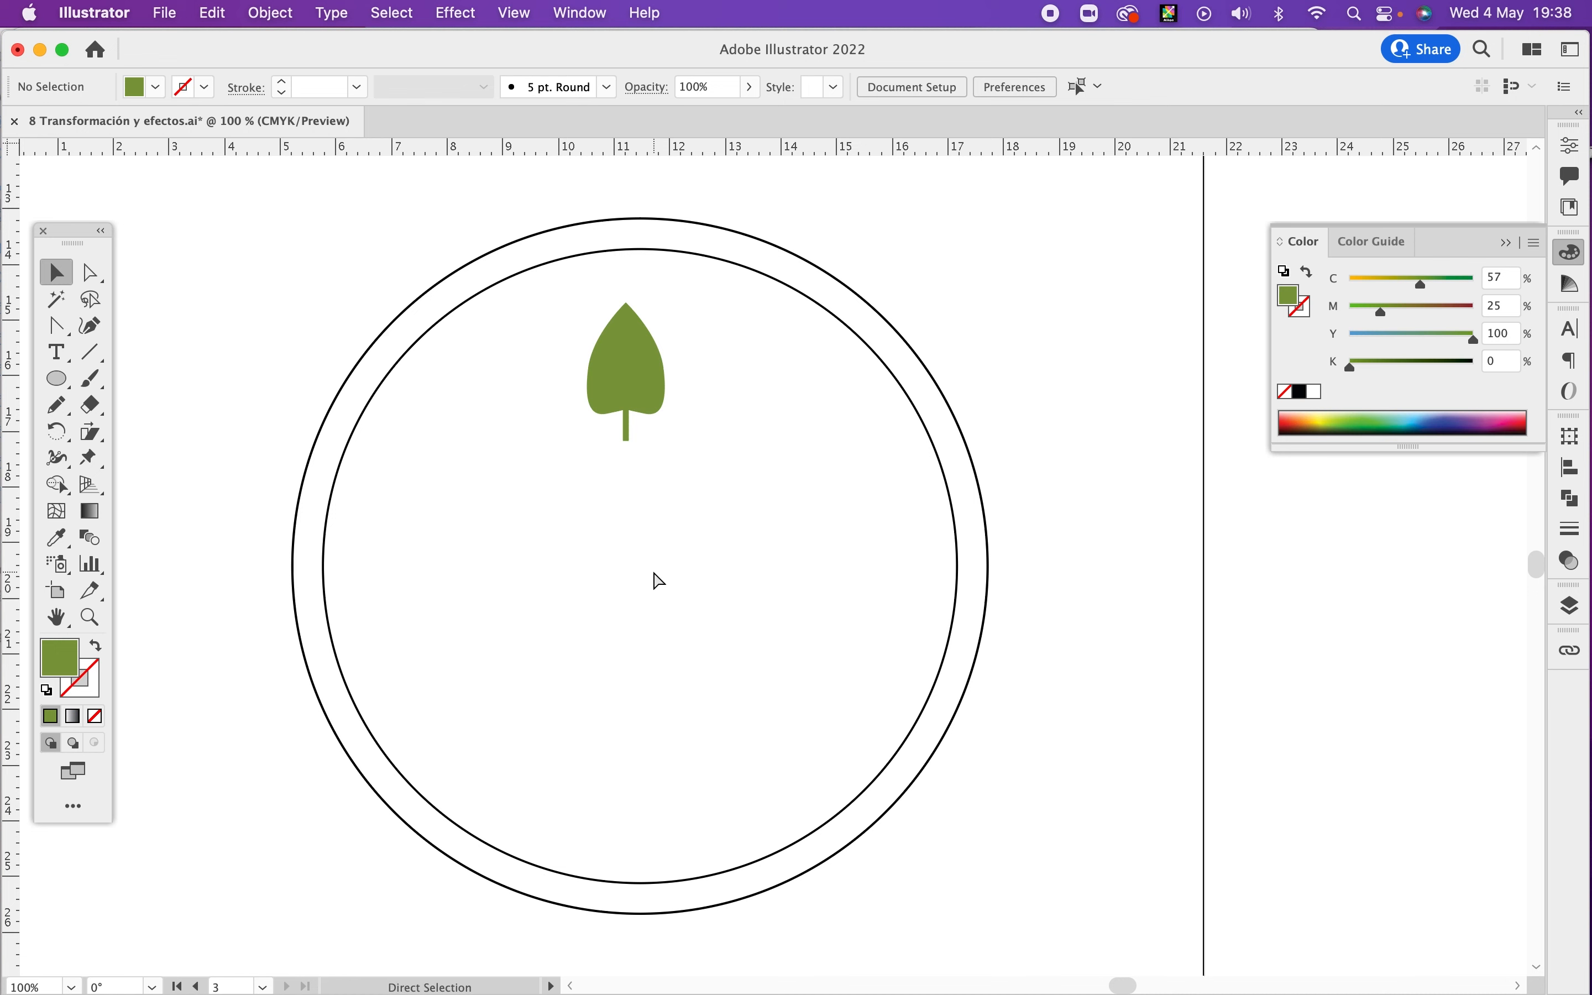
key("super+y")
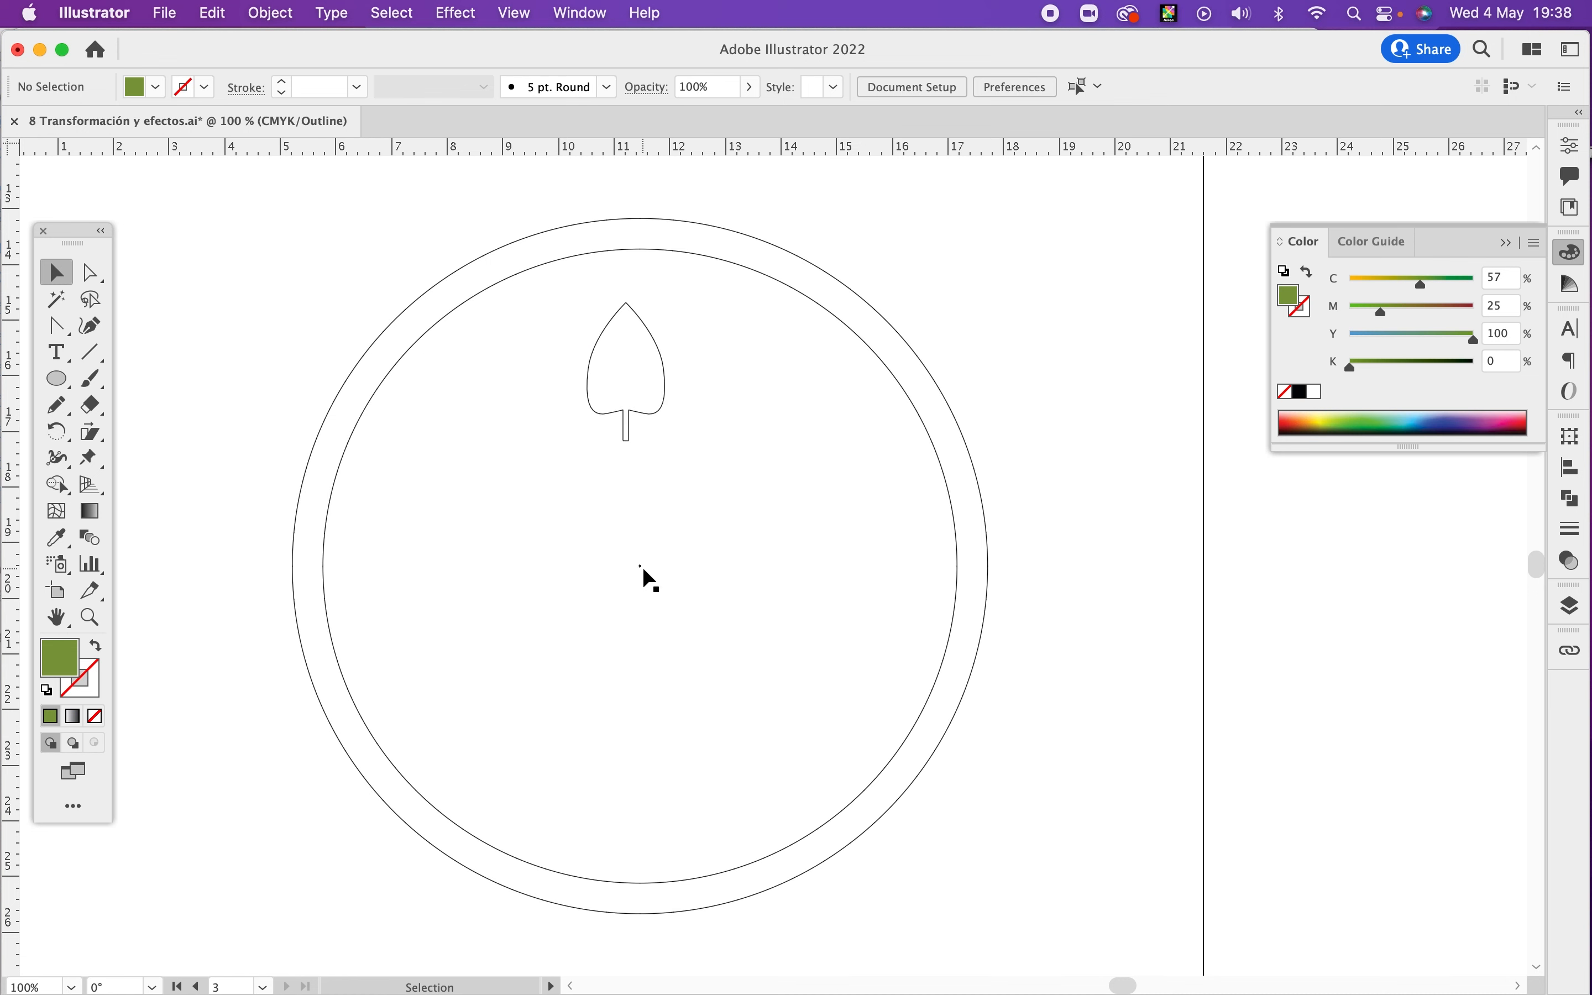
left_click_drag(658, 362, 717, 339)
key("r")
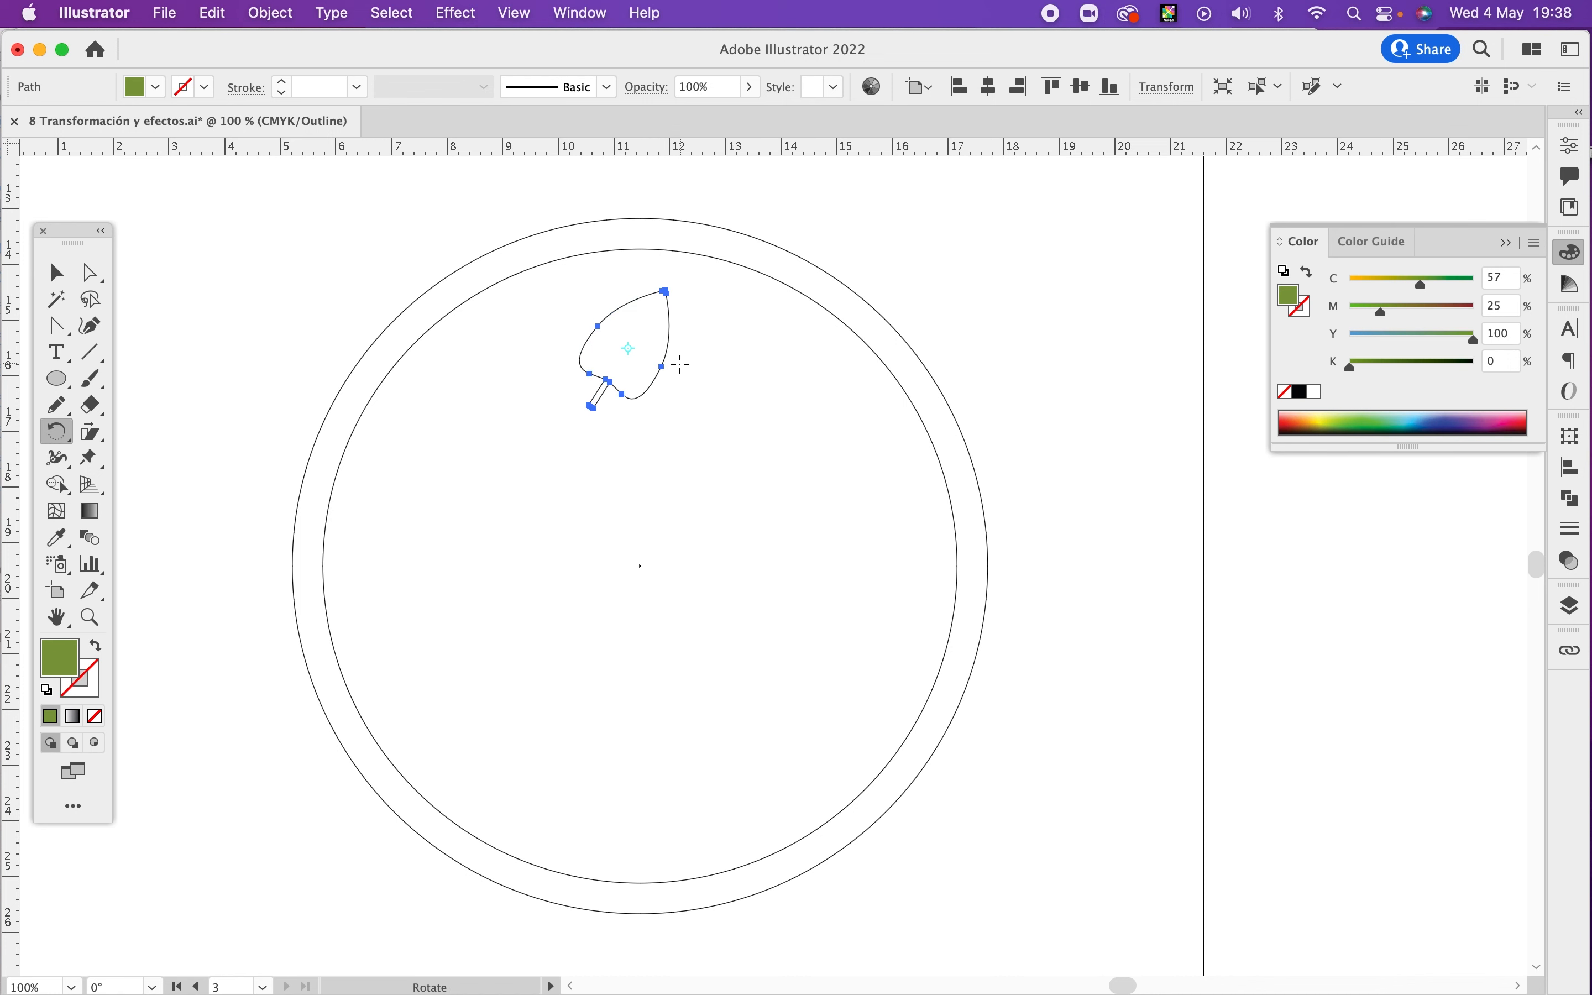
key("v")
key("r")
left_click_drag(629, 348, 637, 398)
key("super+z")
Step: Copy the leaf by rotation around the circles' centre, repeat it into a ring of eight, and return to the preview display
left_click(639, 566)
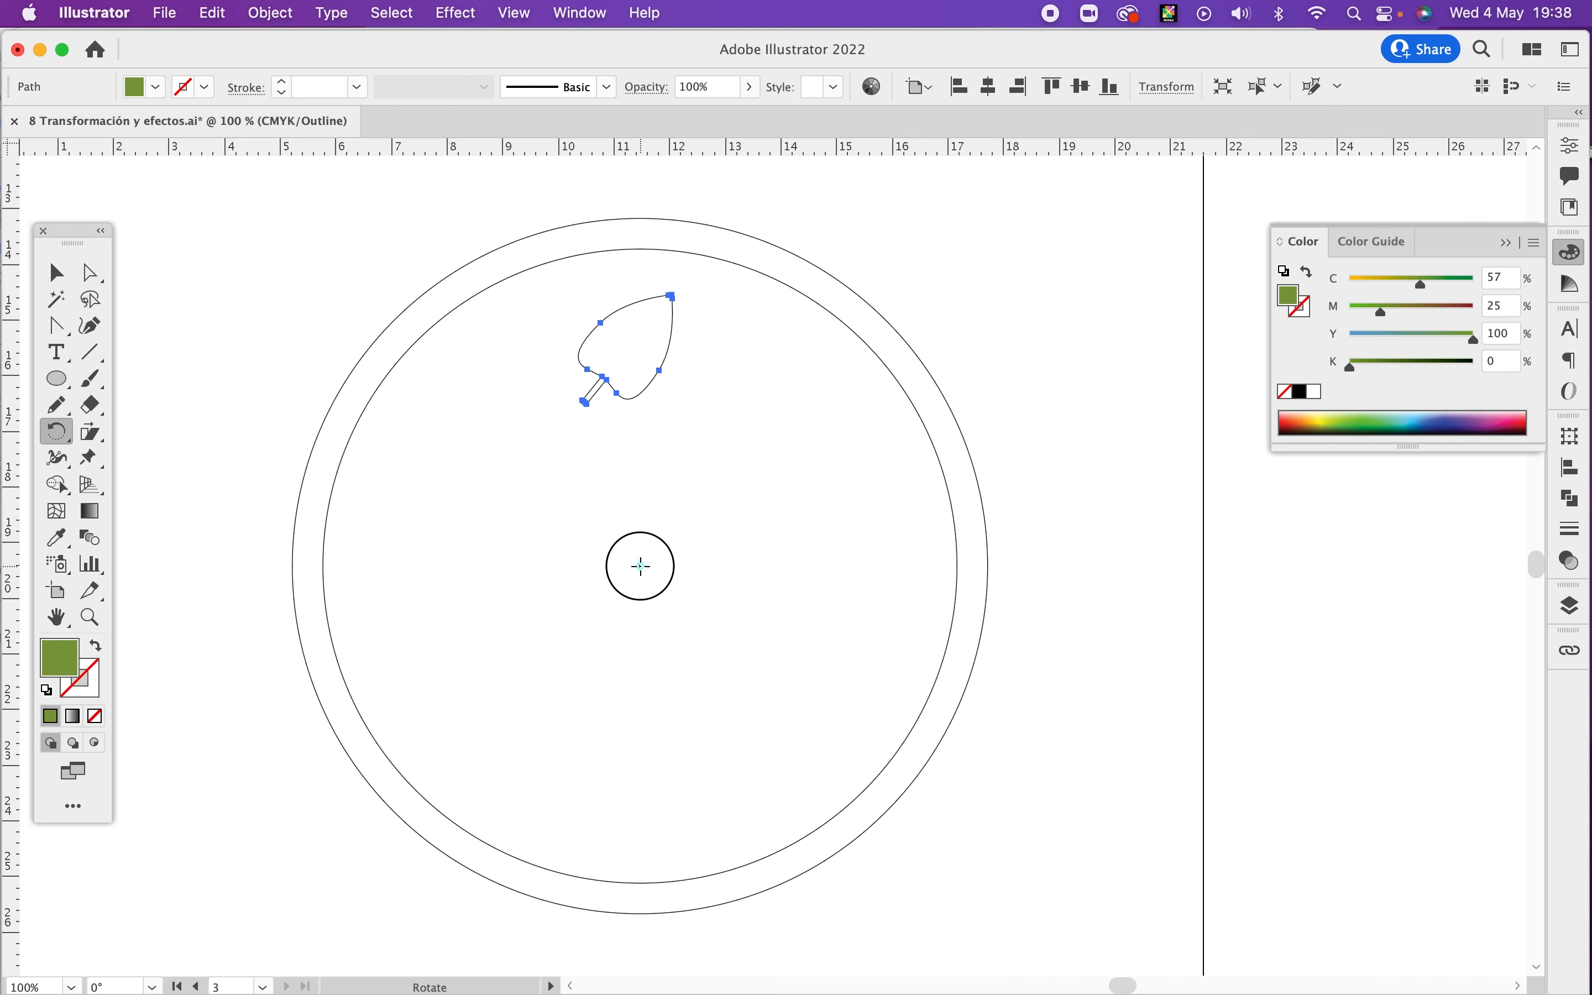
left_click_drag(716, 343, 863, 436)
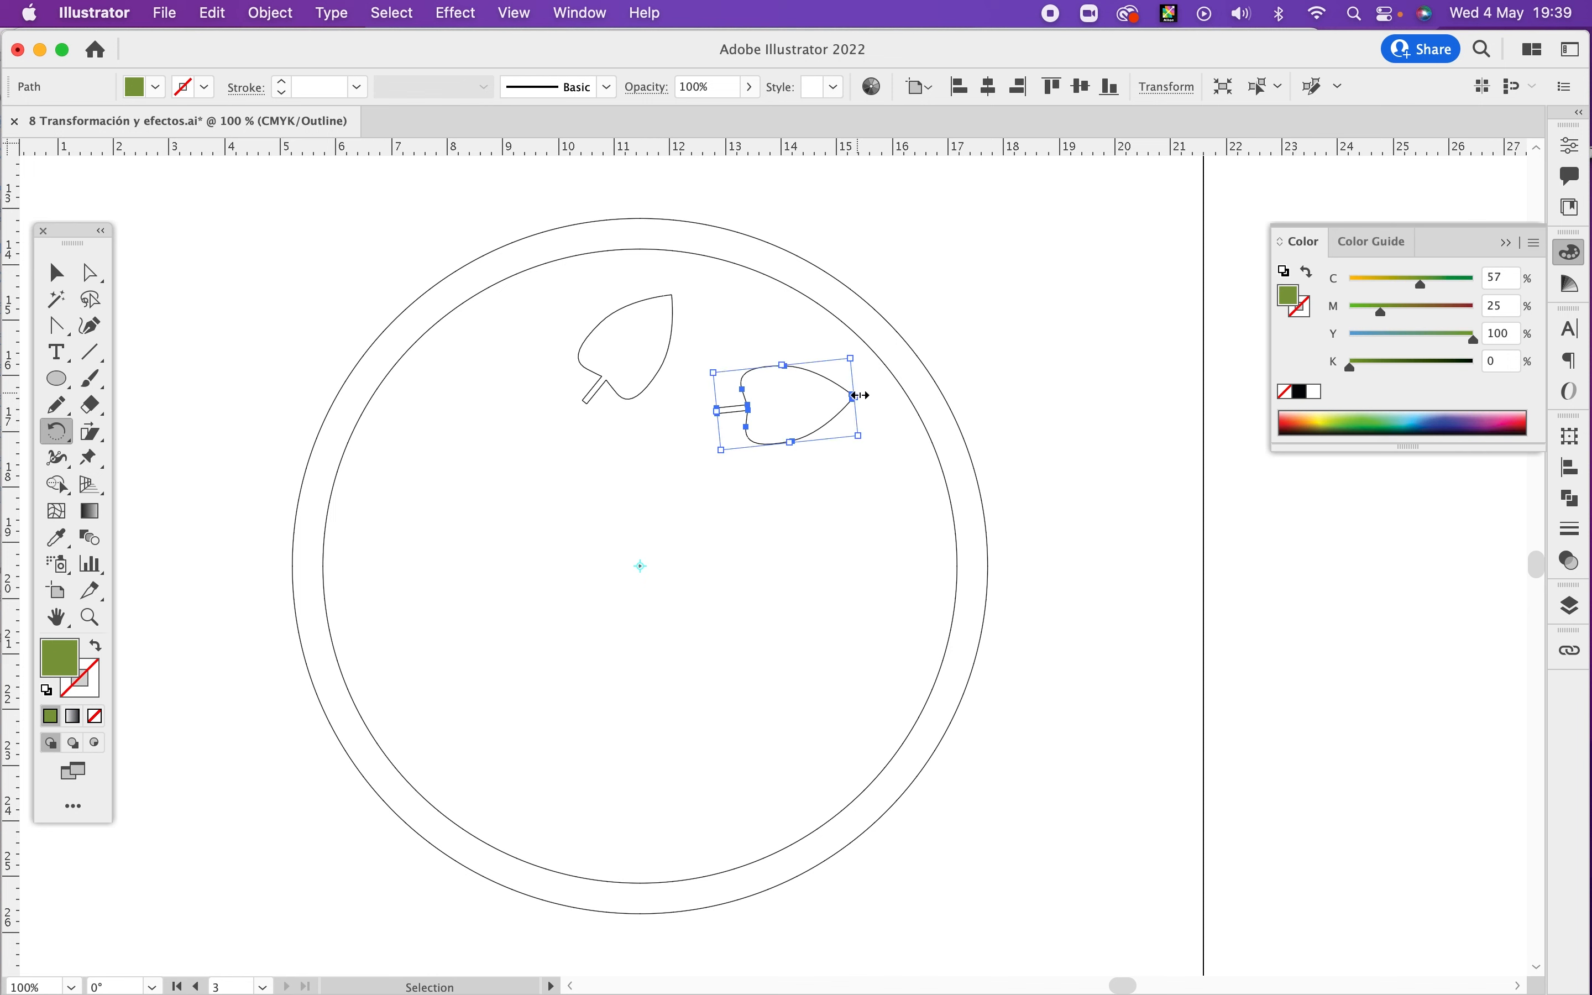
key("super+d")
key("super+d")
key("super+d")
key("super+d")
key("super+d")
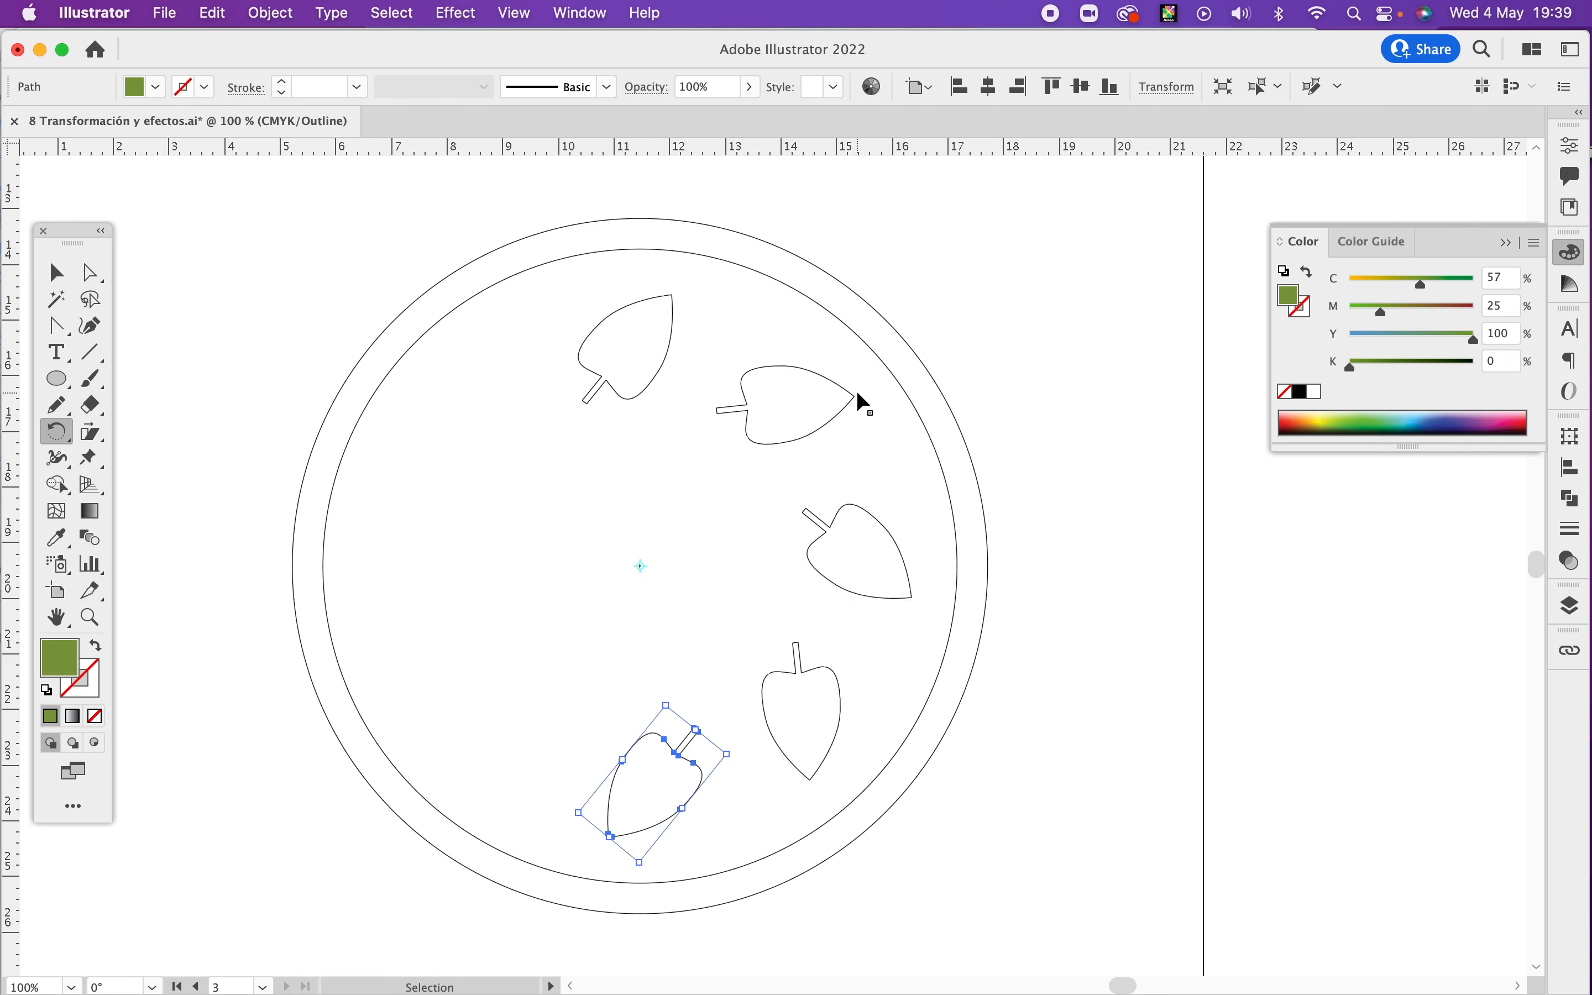
key("super+d")
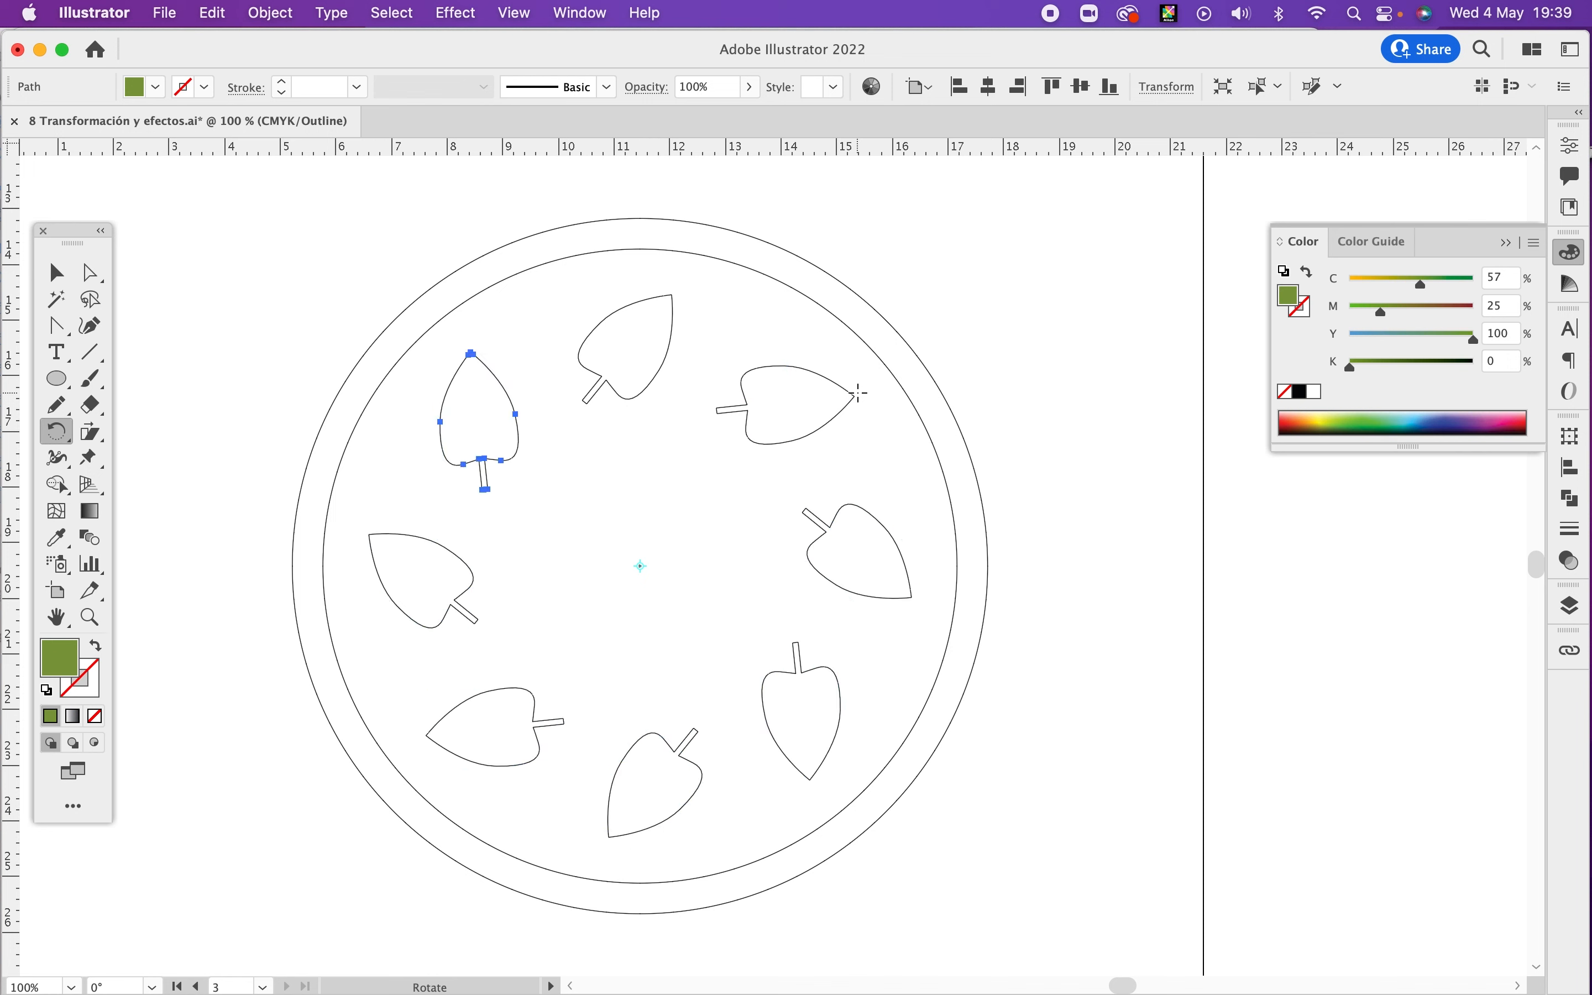
key("v")
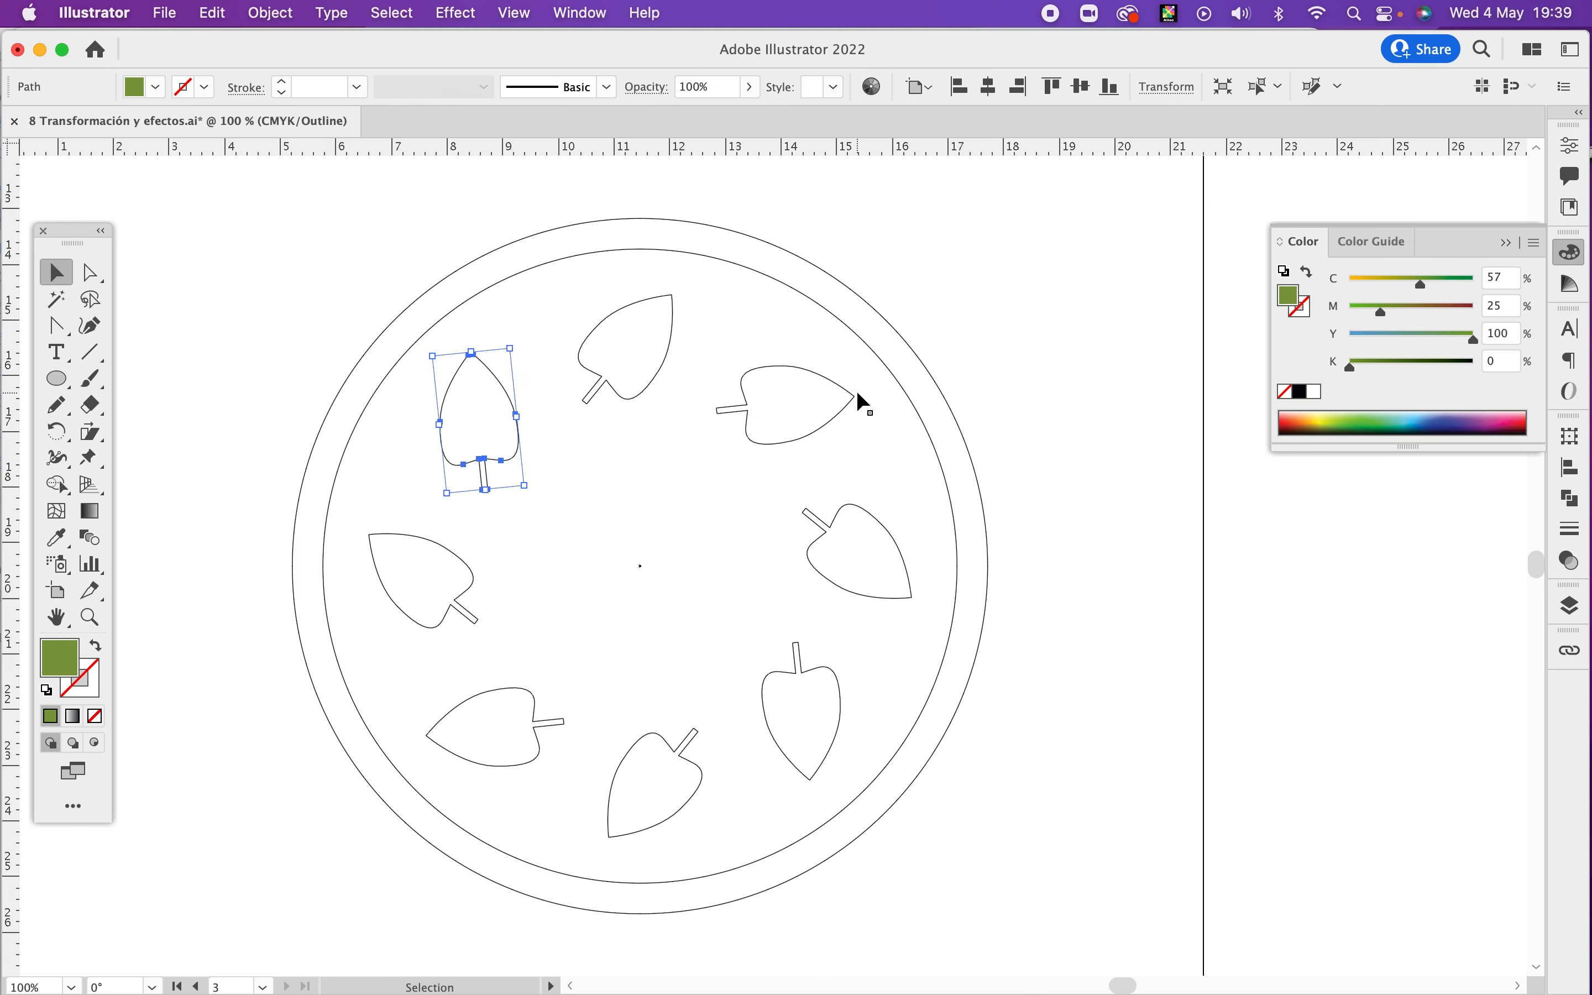
key("super+y")
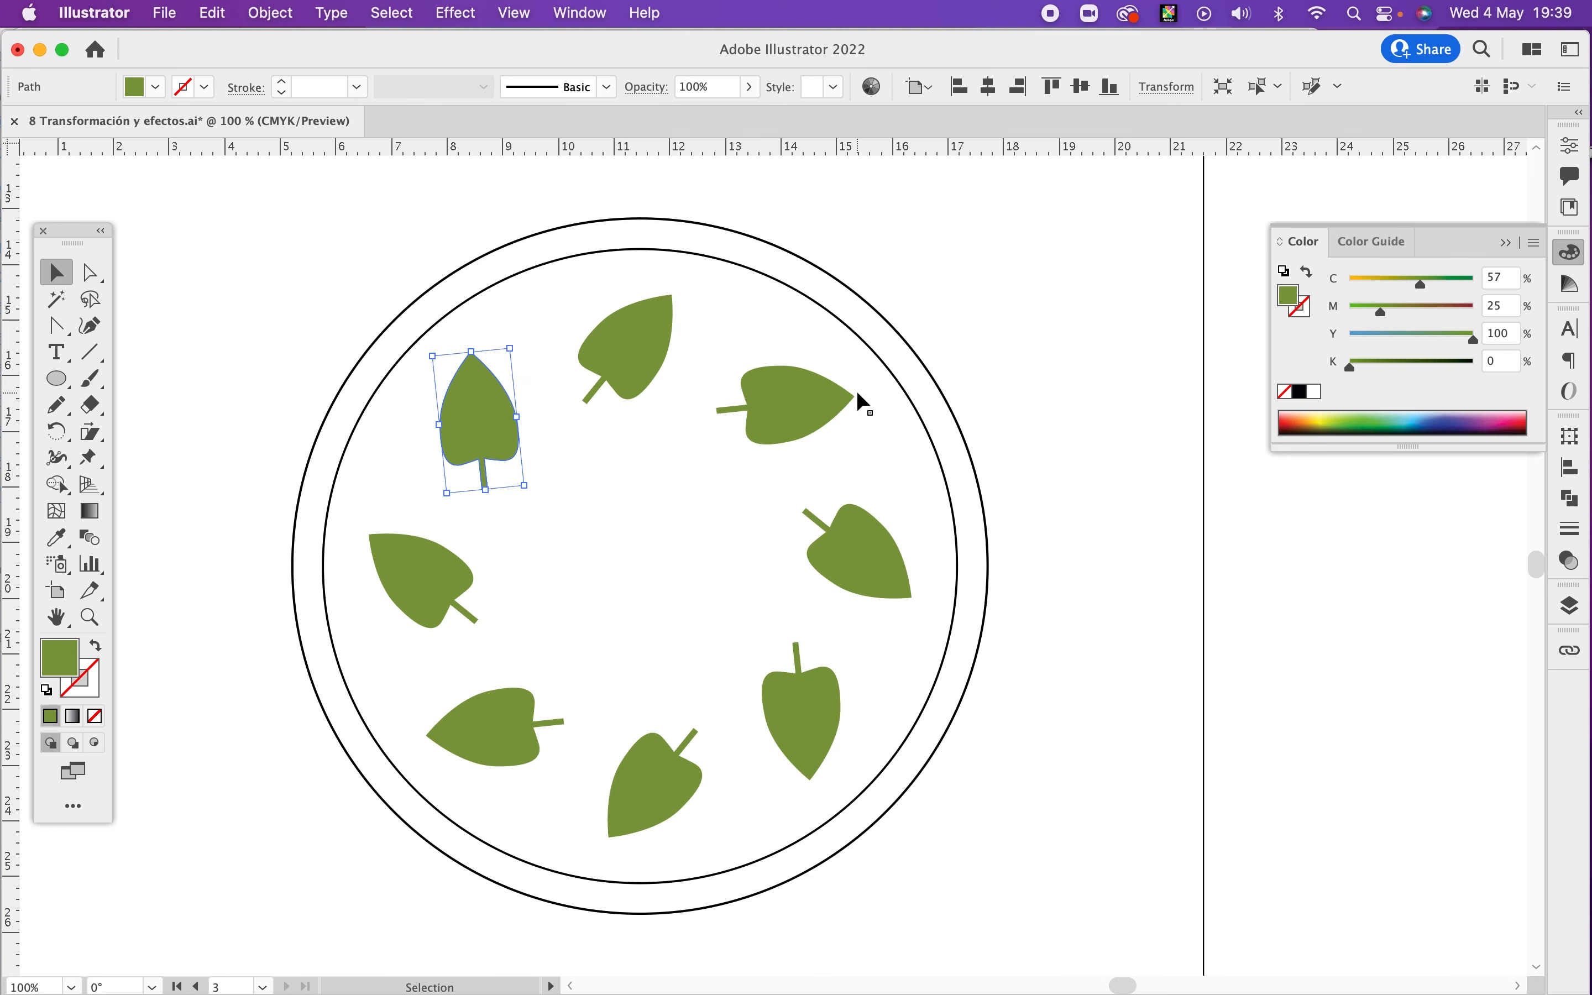
left_click(1029, 325)
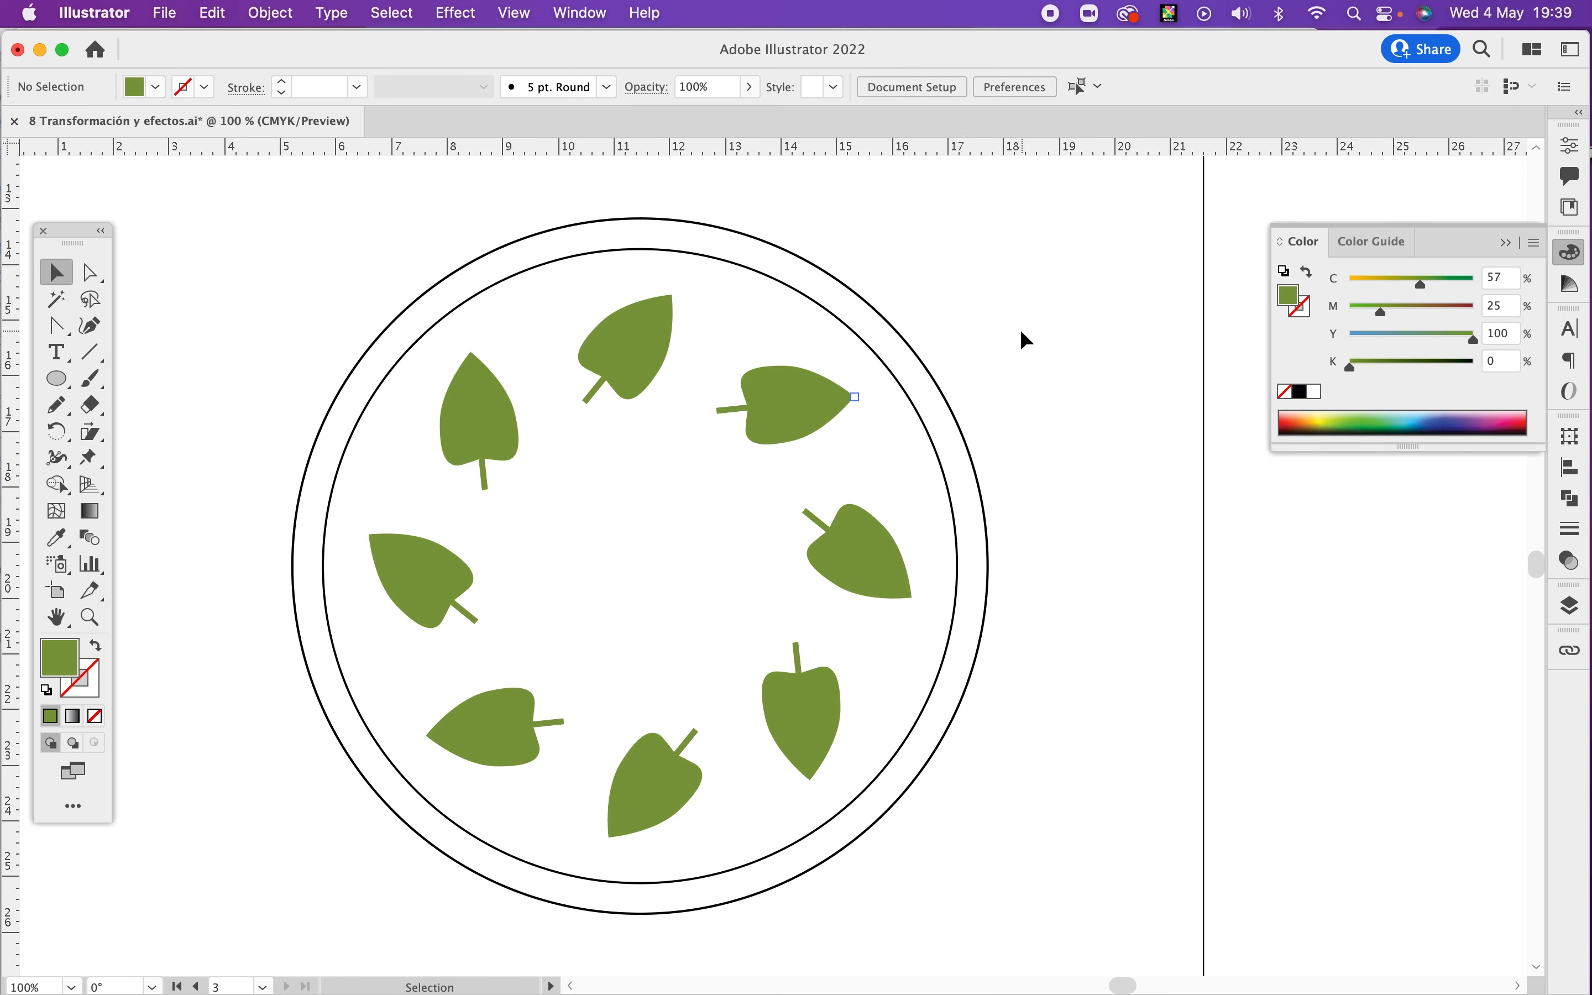
Step: Draw a circle about 2.3 cm across inside the ring of leaves, slightly right of the emblem's centre
key("space")
left_click_drag(1055, 408, 1076, 647)
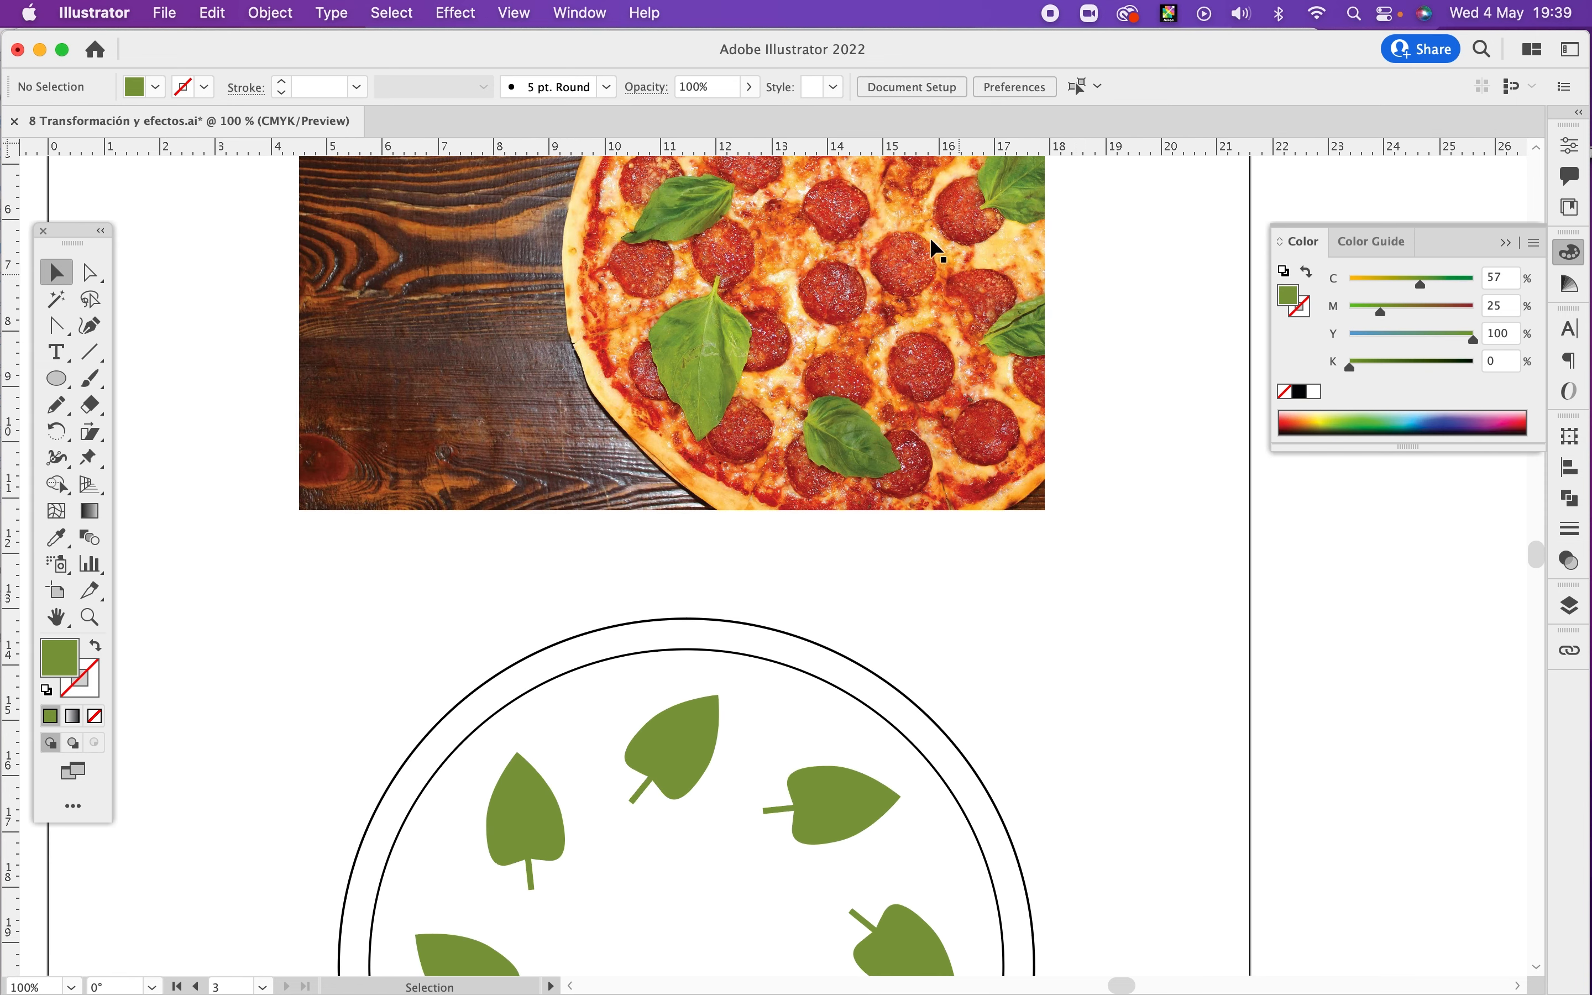
key("space")
left_click_drag(984, 576, 1023, 259)
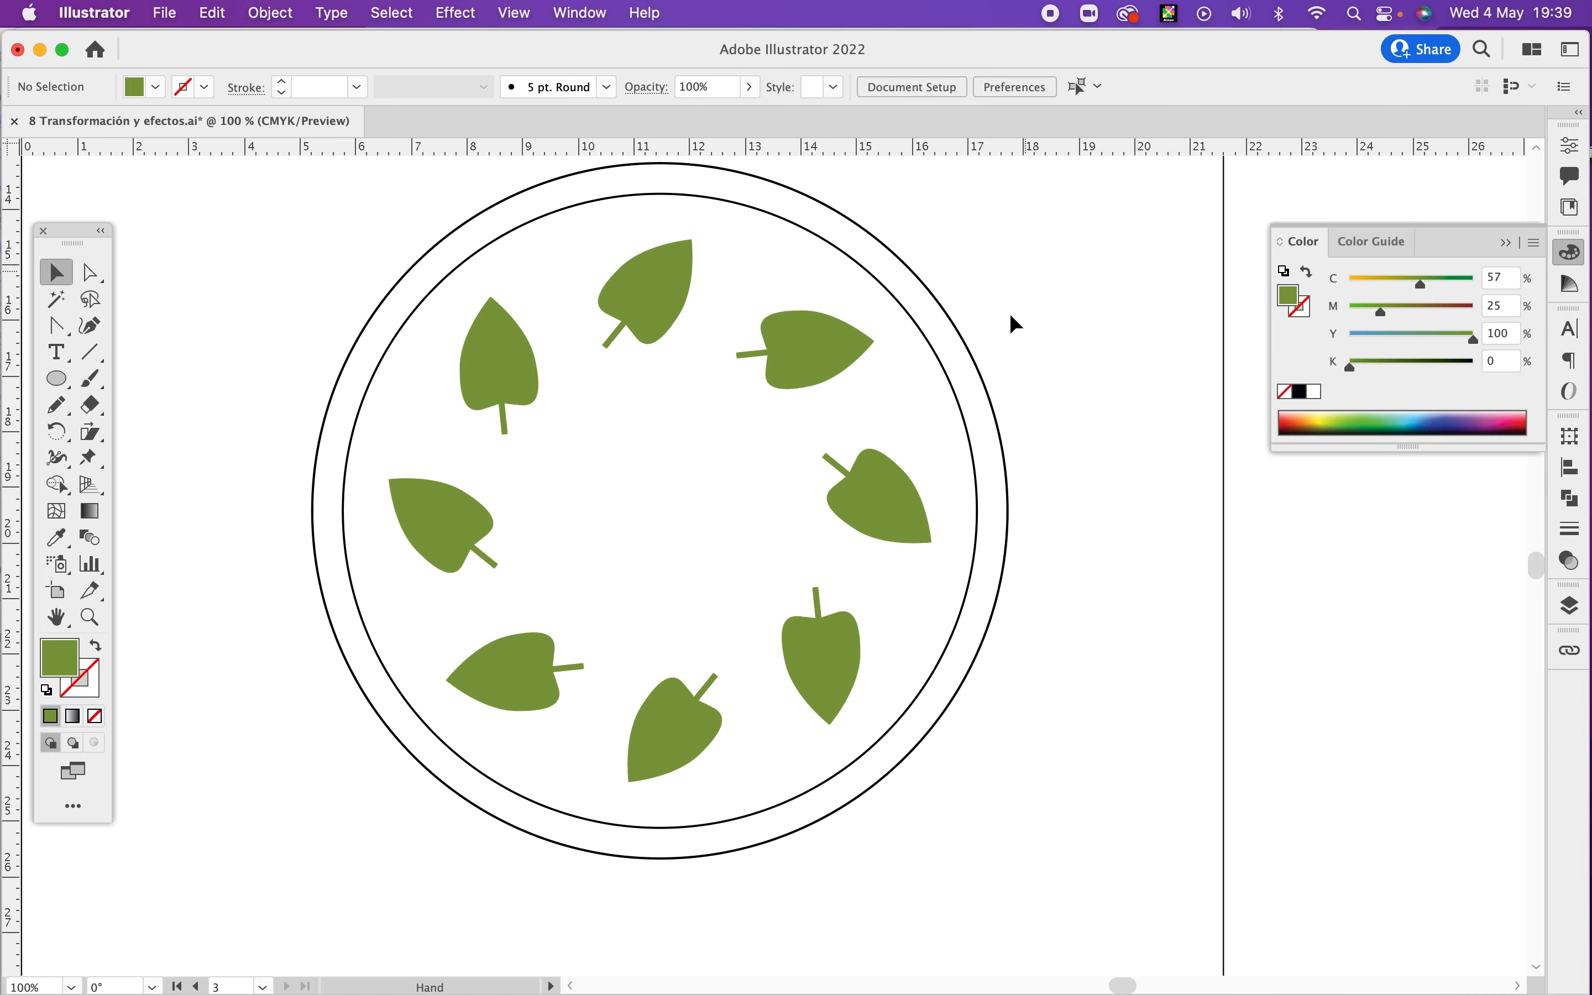
key("l")
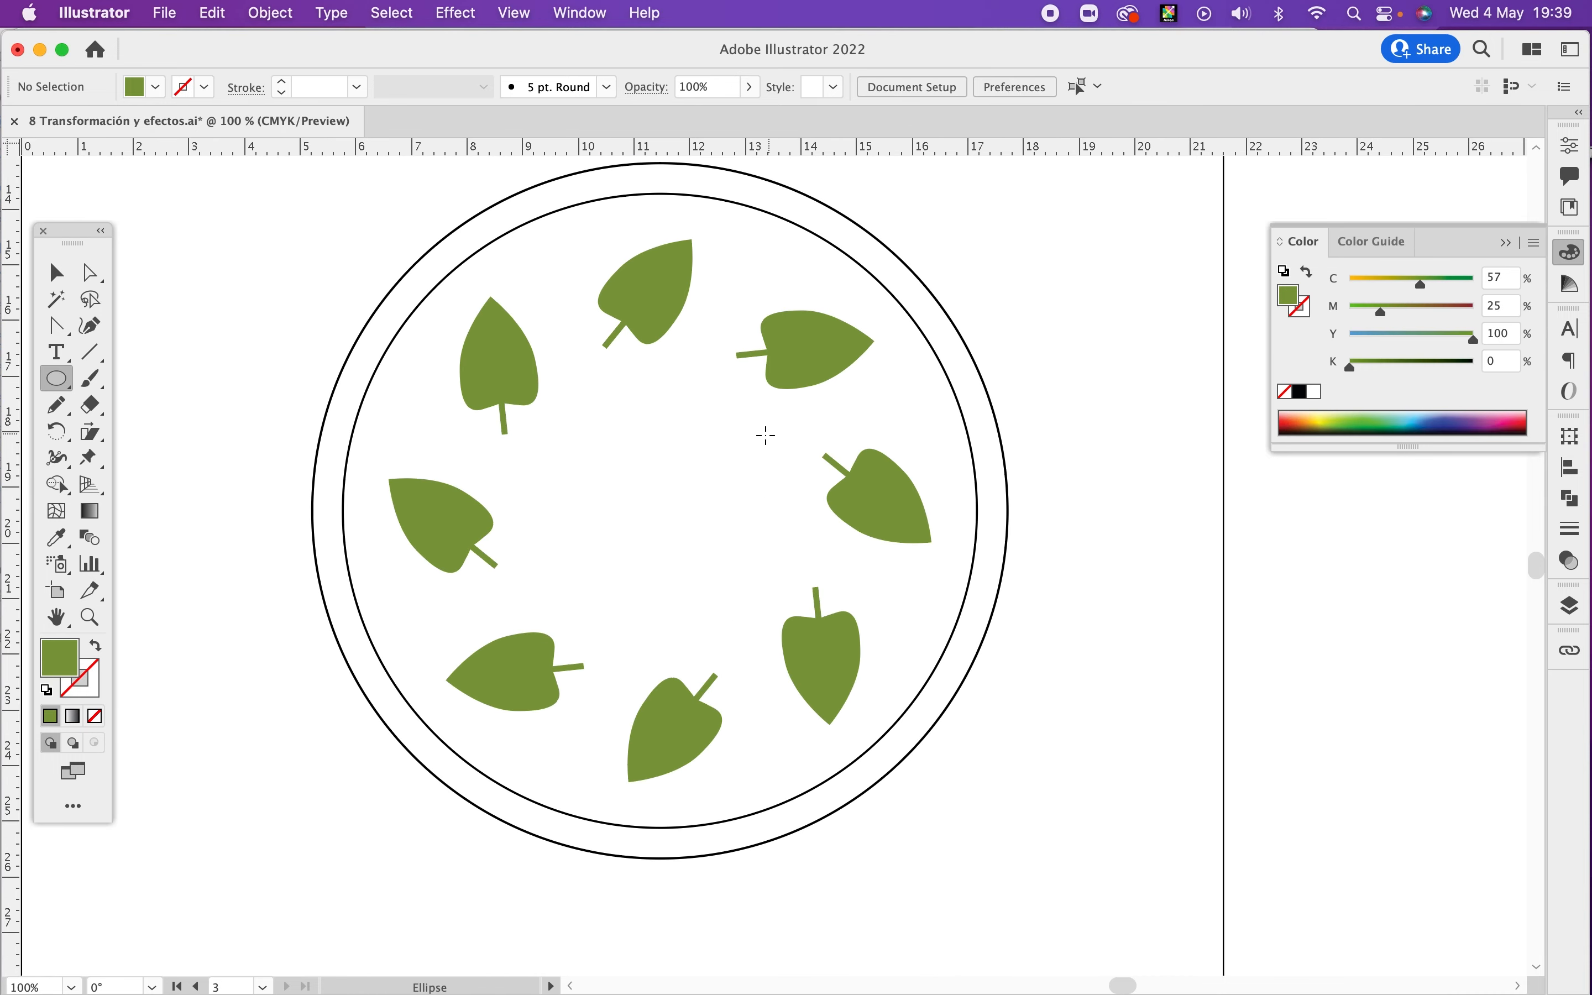
left_click_drag(790, 423, 664, 549)
key("v")
left_click_drag(789, 445, 689, 530)
Step: Fill the new circle with a bright red sampled from a pepperoni slice in the pizza photo
left_click_drag(788, 429, 782, 576)
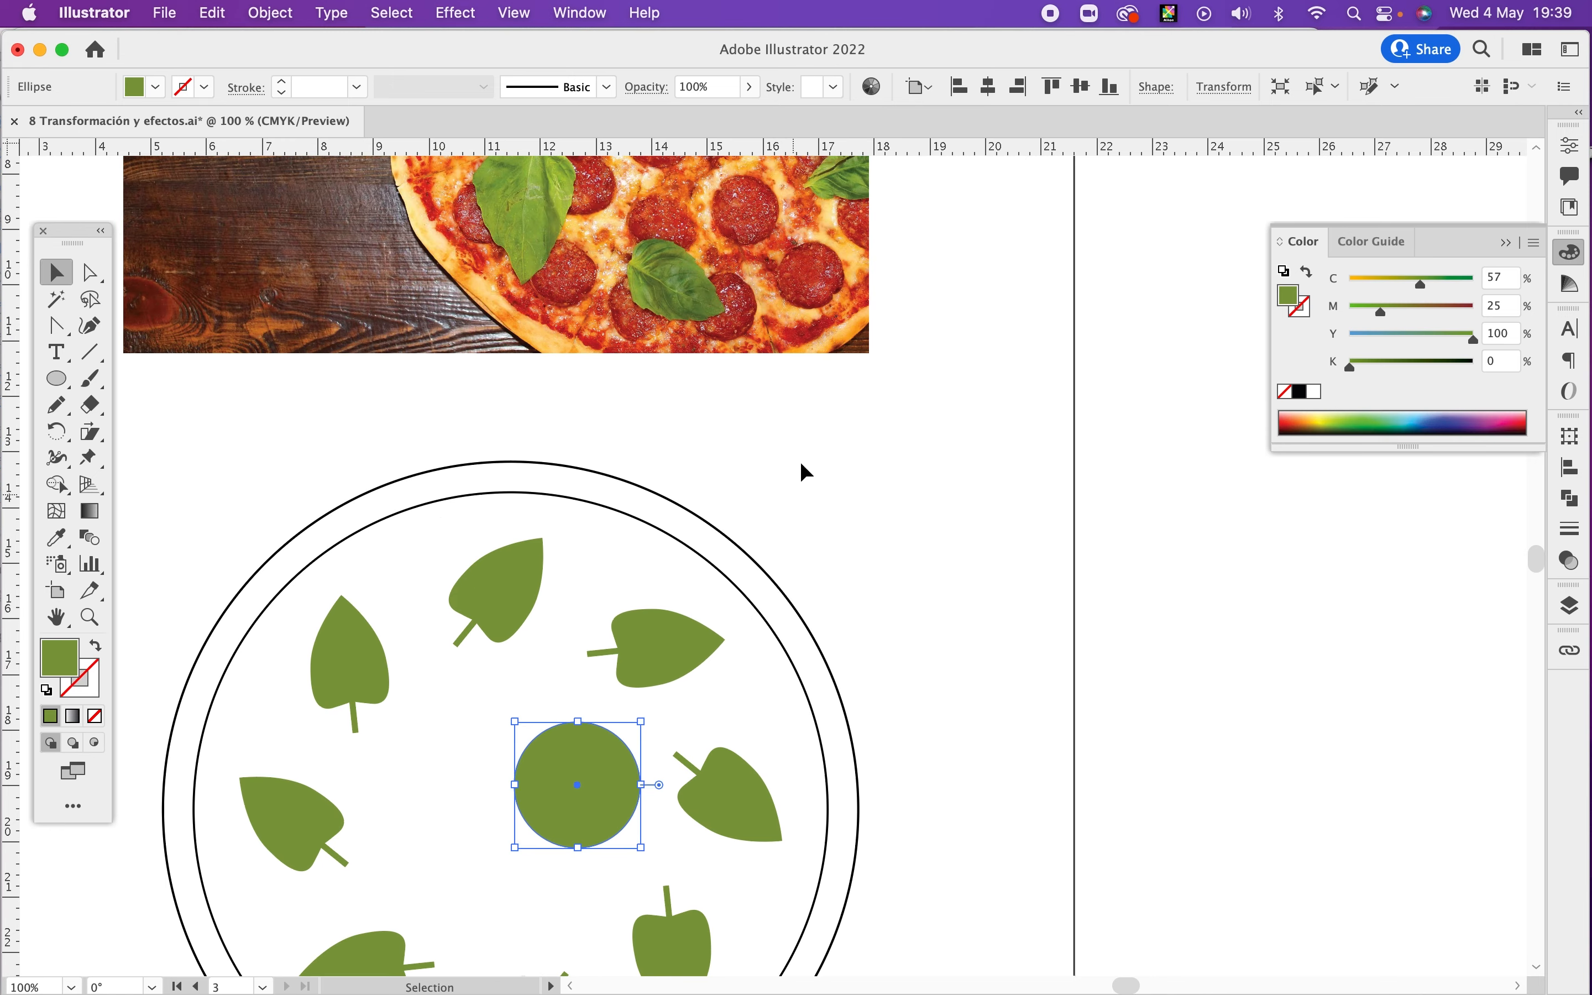
key("i")
left_click(763, 217)
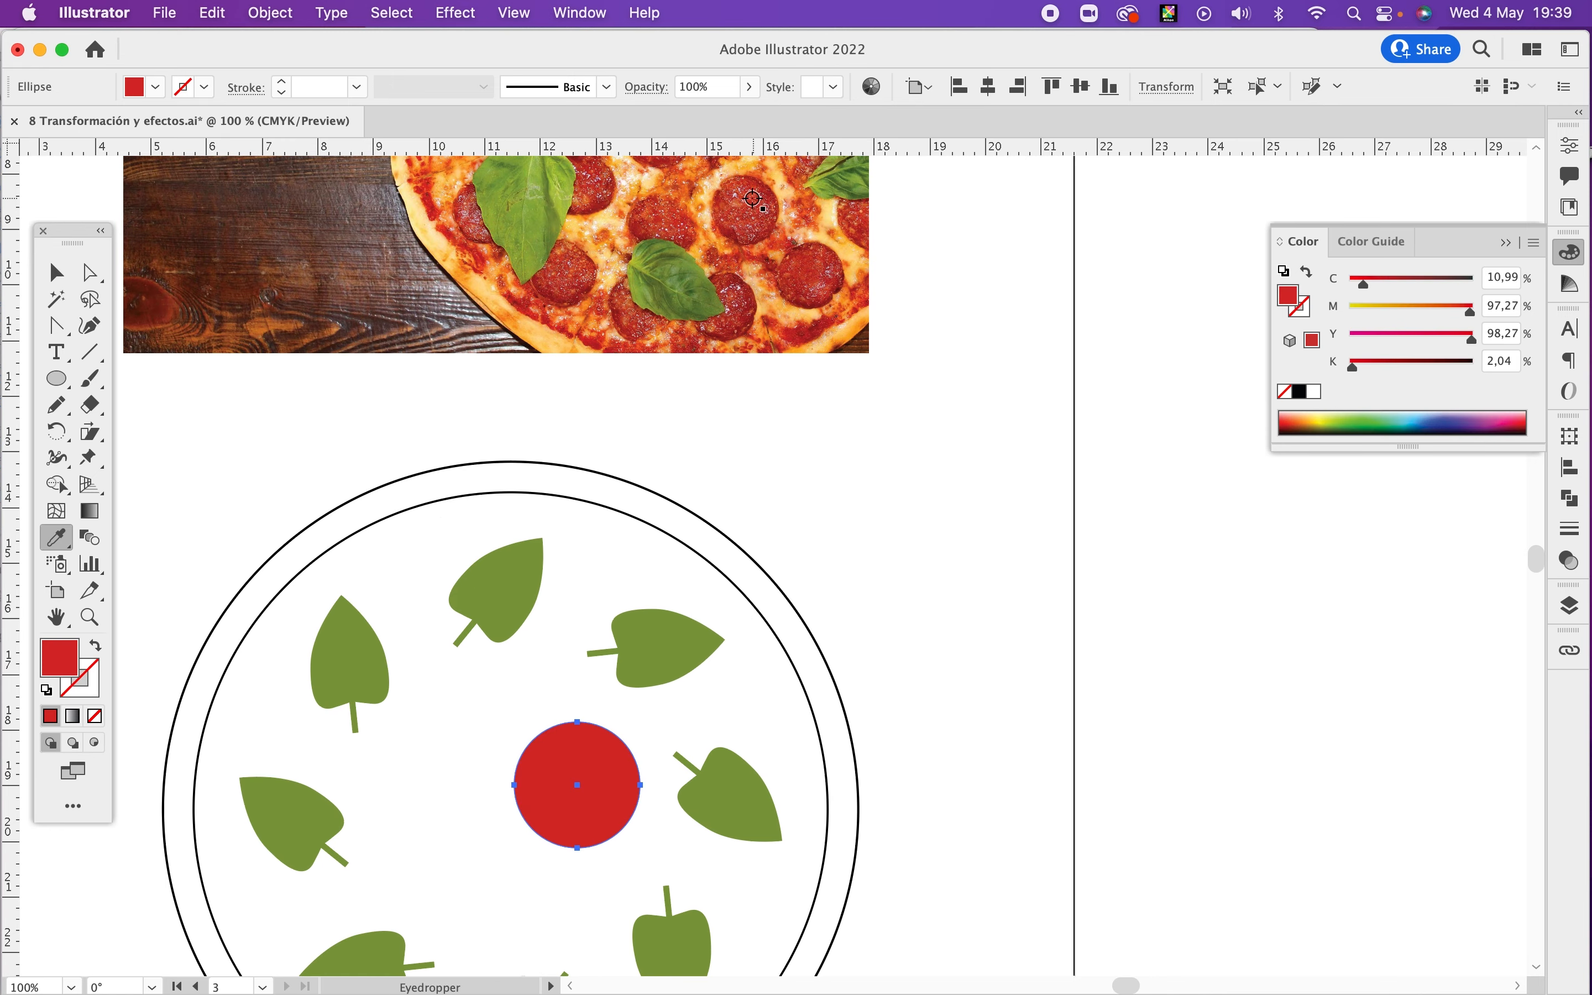
left_click(753, 201)
left_click(750, 203)
Step: Recolour the circle with an orange-red sampled from the same pepperoni slice in the pizza photo, and deselect it
left_click_drag(696, 228, 937, 356)
left_click(787, 174, "super")
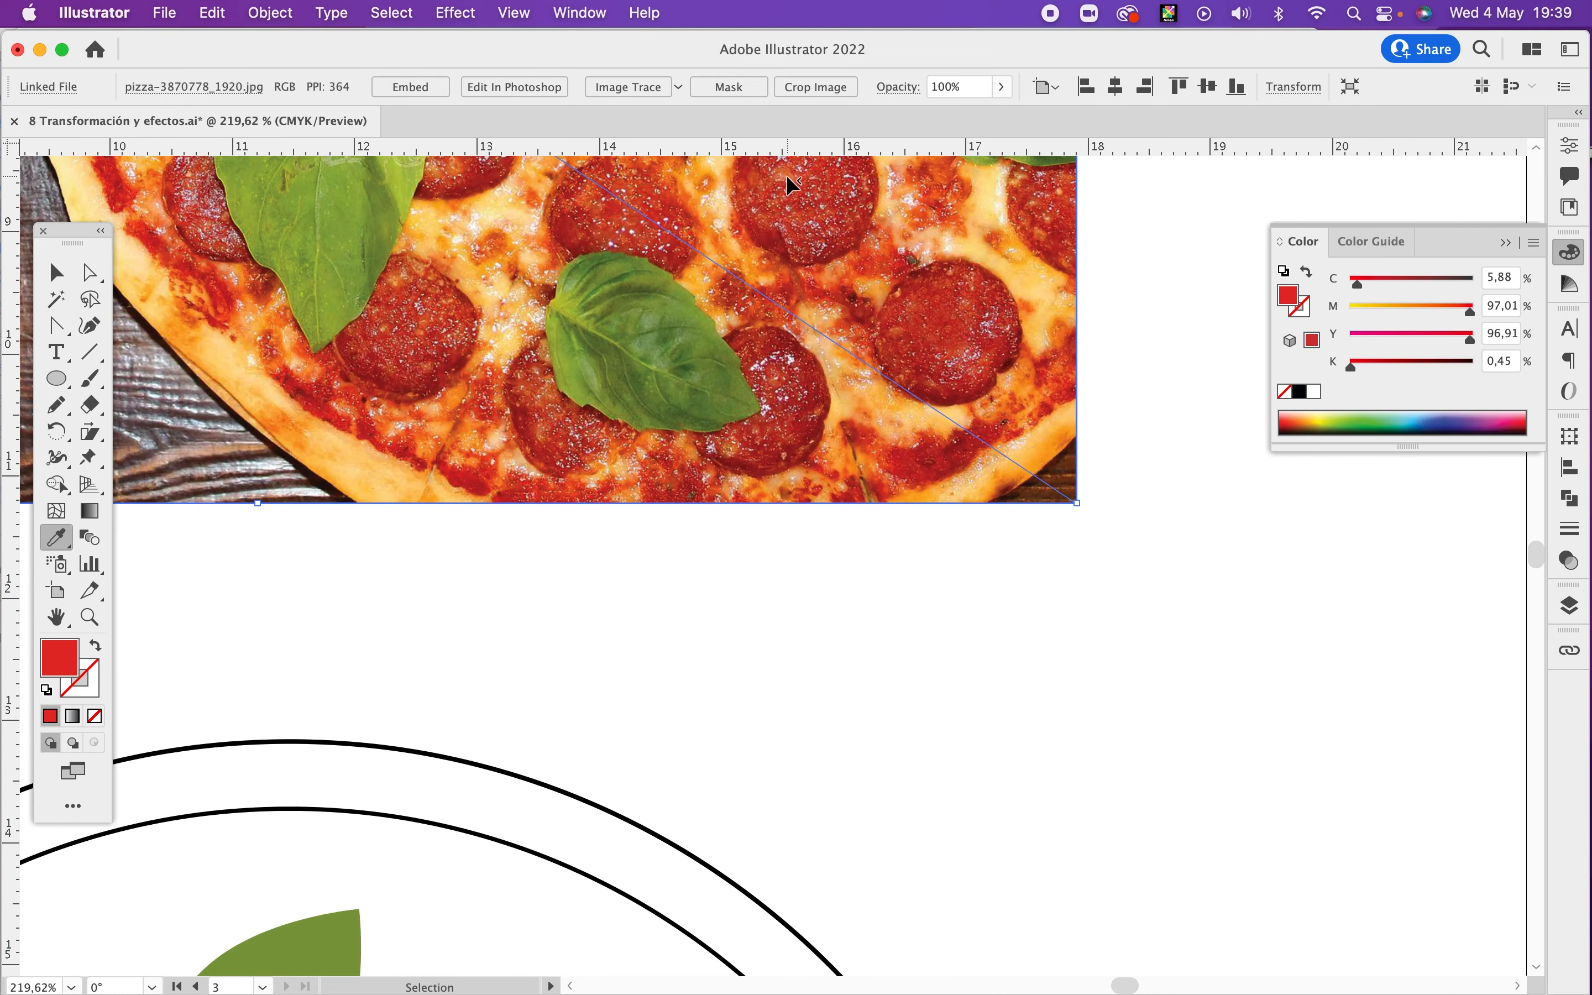
left_click(783, 163)
left_click_drag(788, 750, 858, 155)
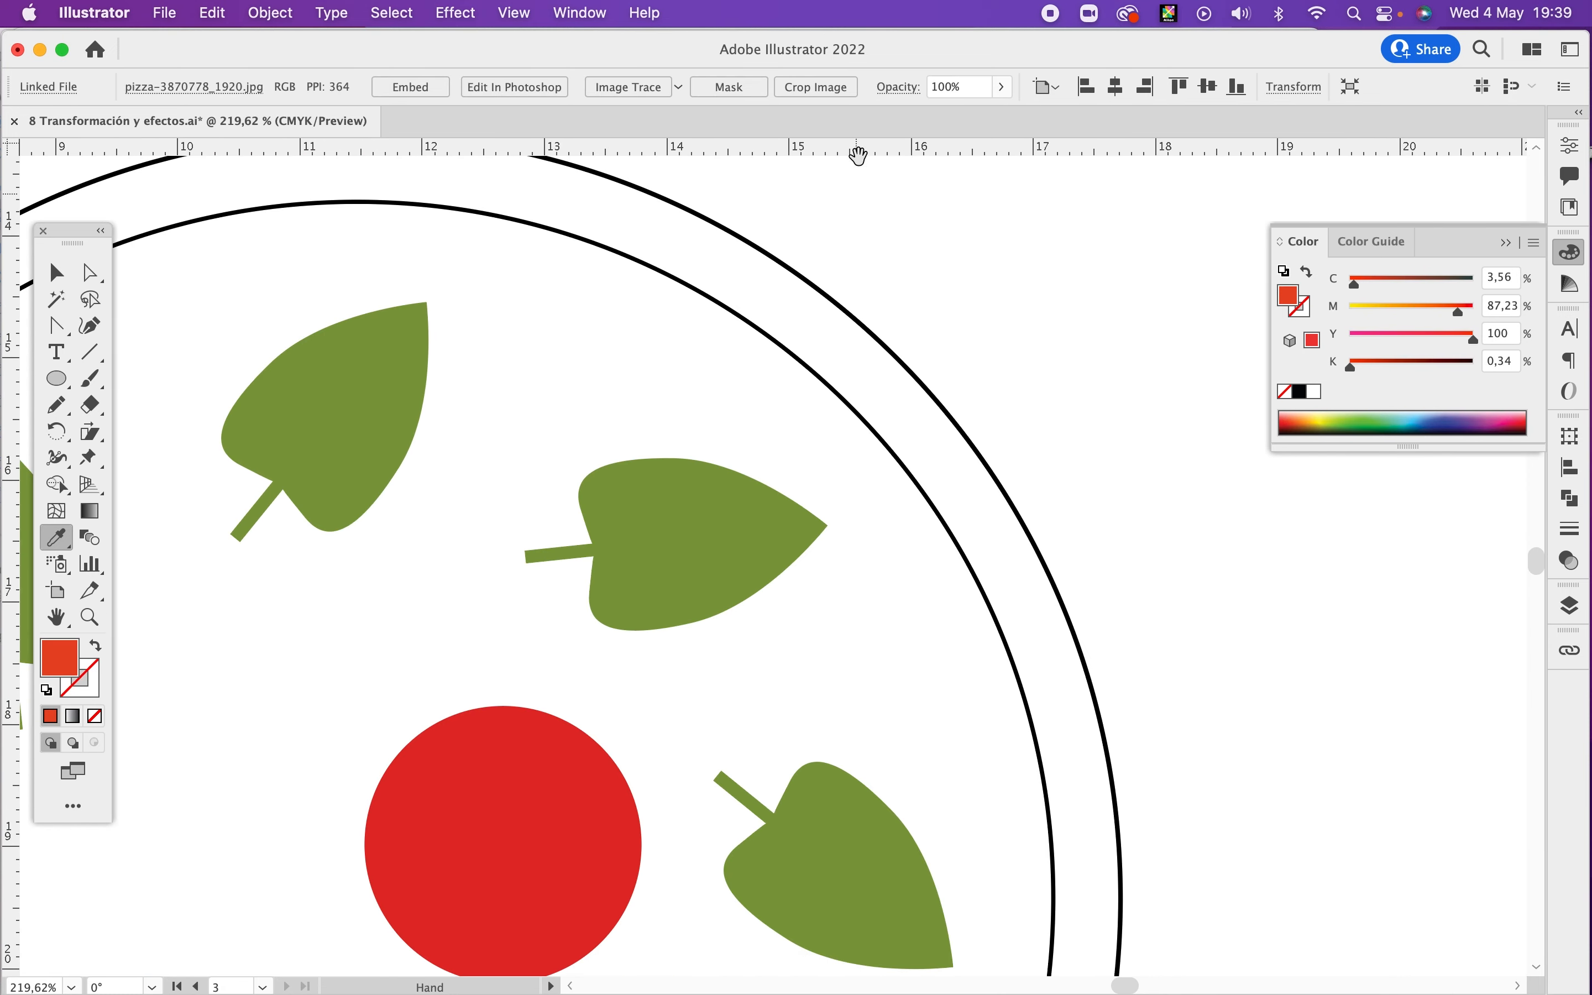
left_click(562, 791, "super")
left_click_drag(913, 344, 921, 881)
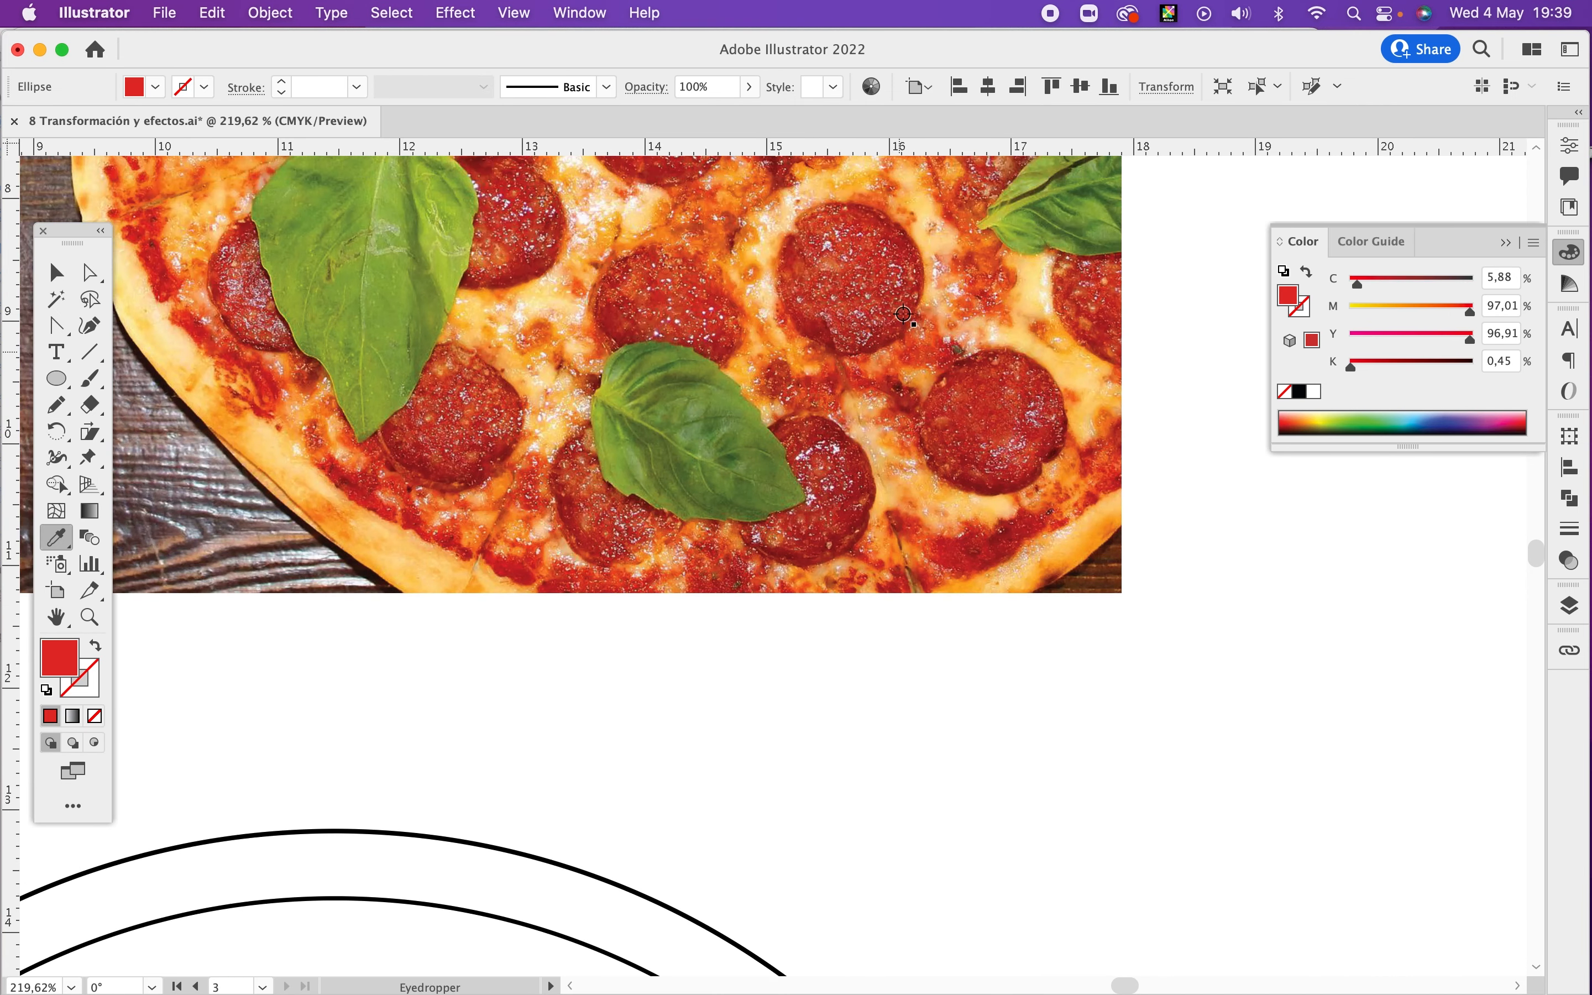
left_click(840, 258)
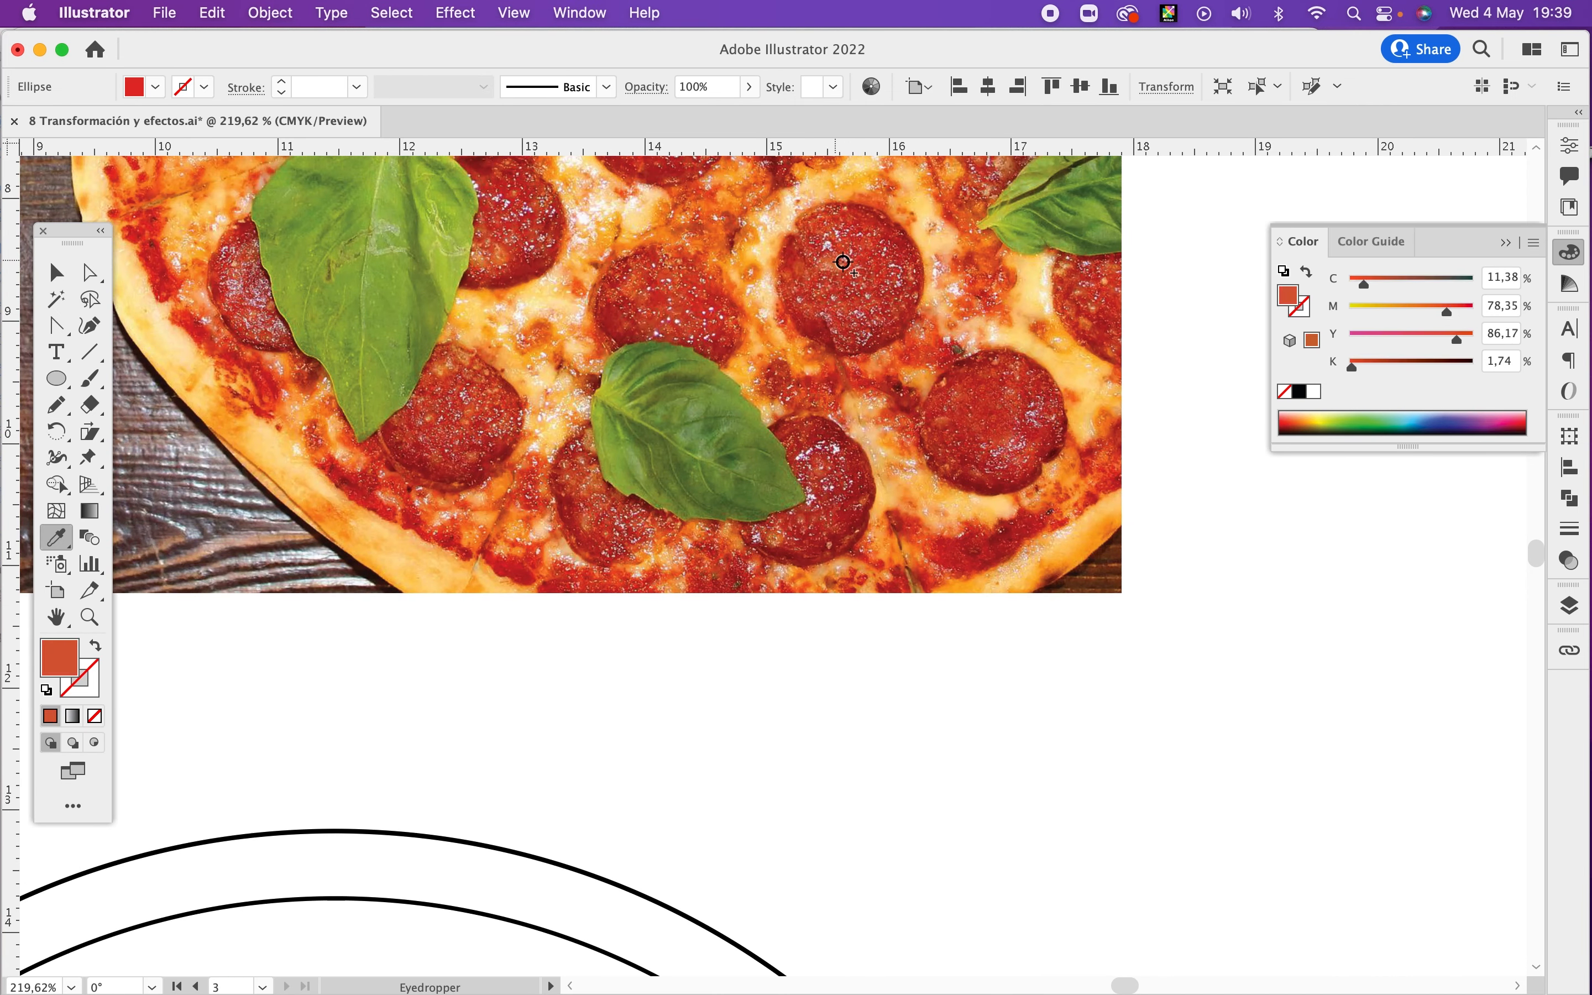
key("v")
scroll(813, 771, "down", 10)
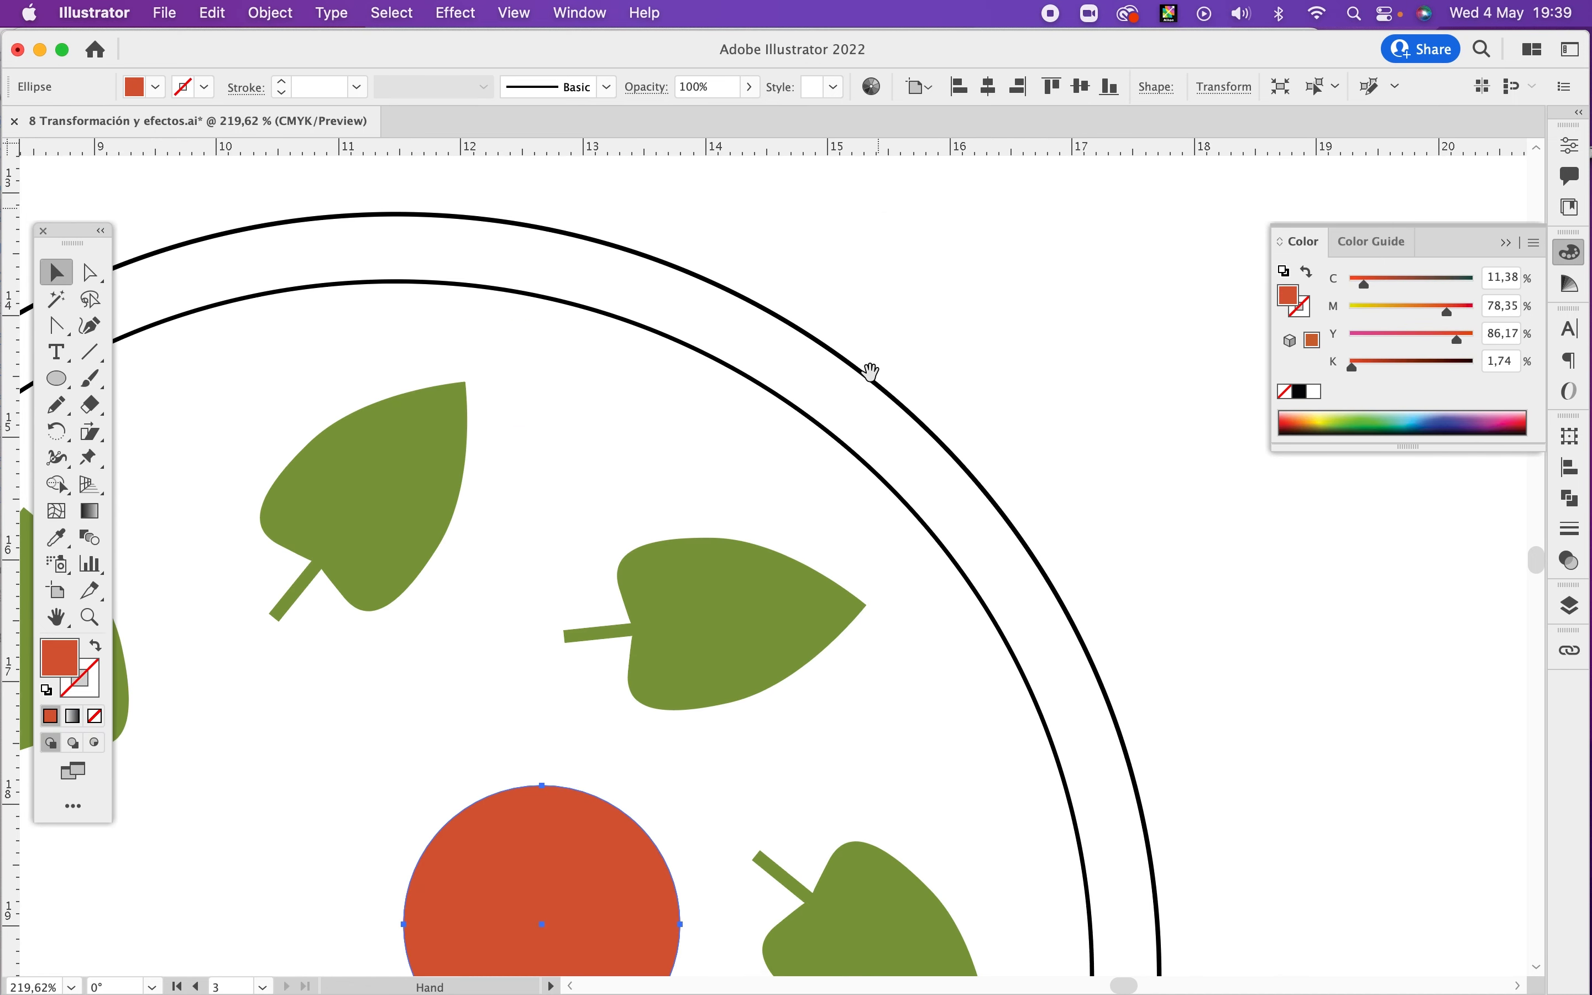
left_click(933, 426)
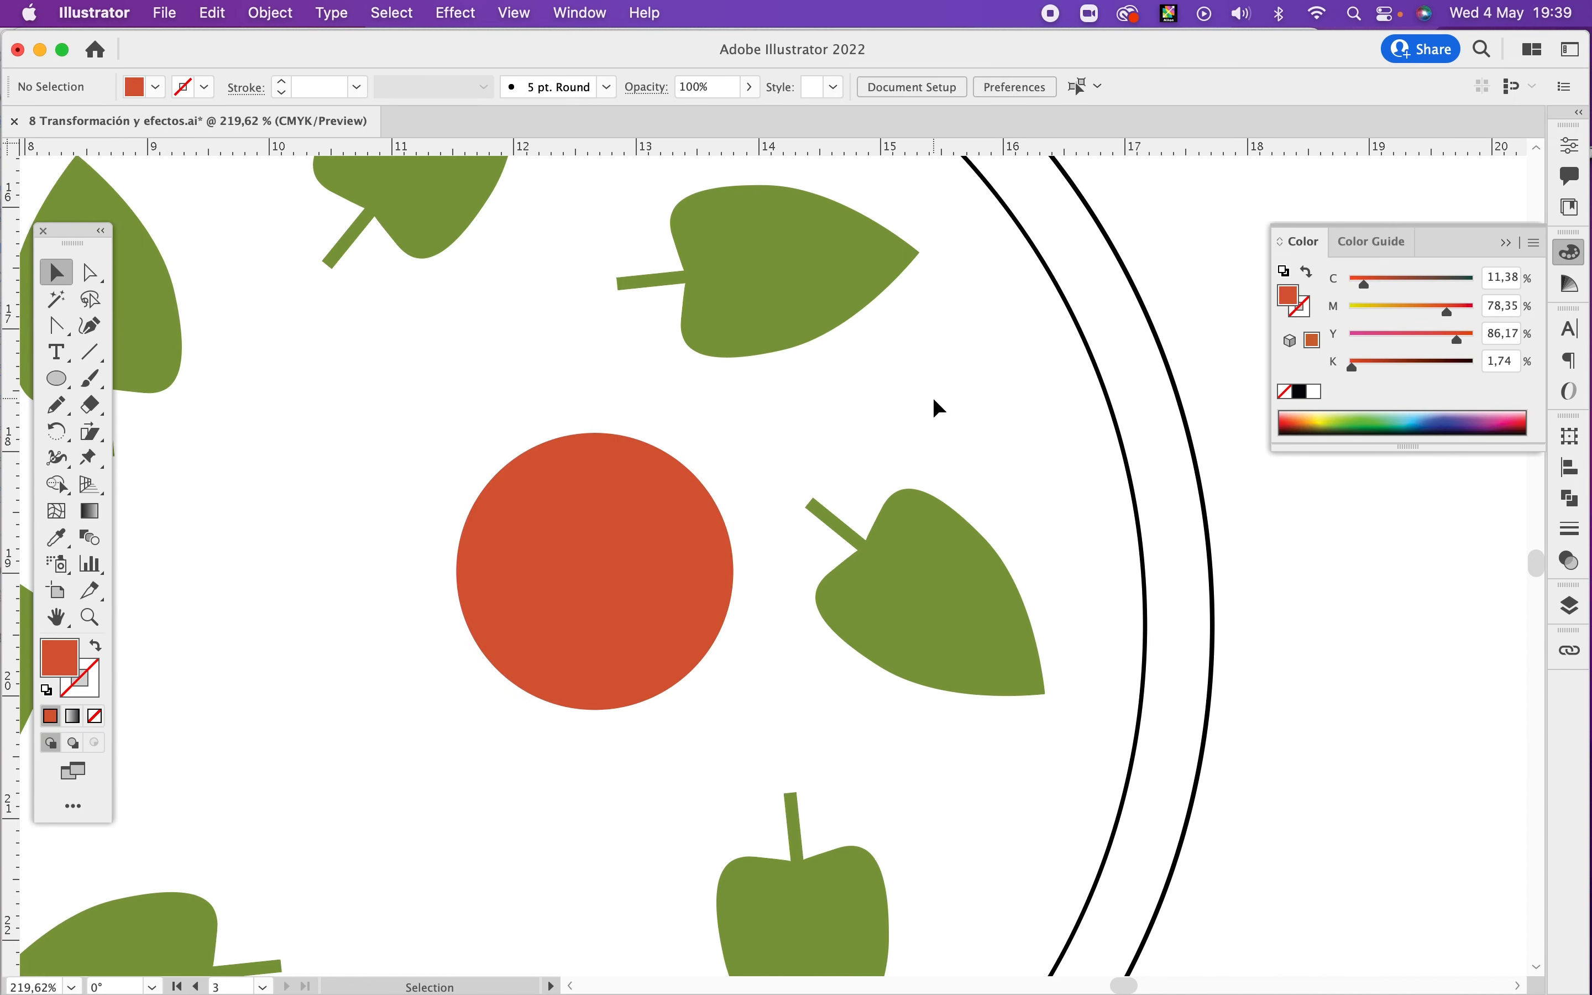
Step: Draw a small circle about 0.33 cm across in the lower part of the orange-red pepperoni circle
key("l")
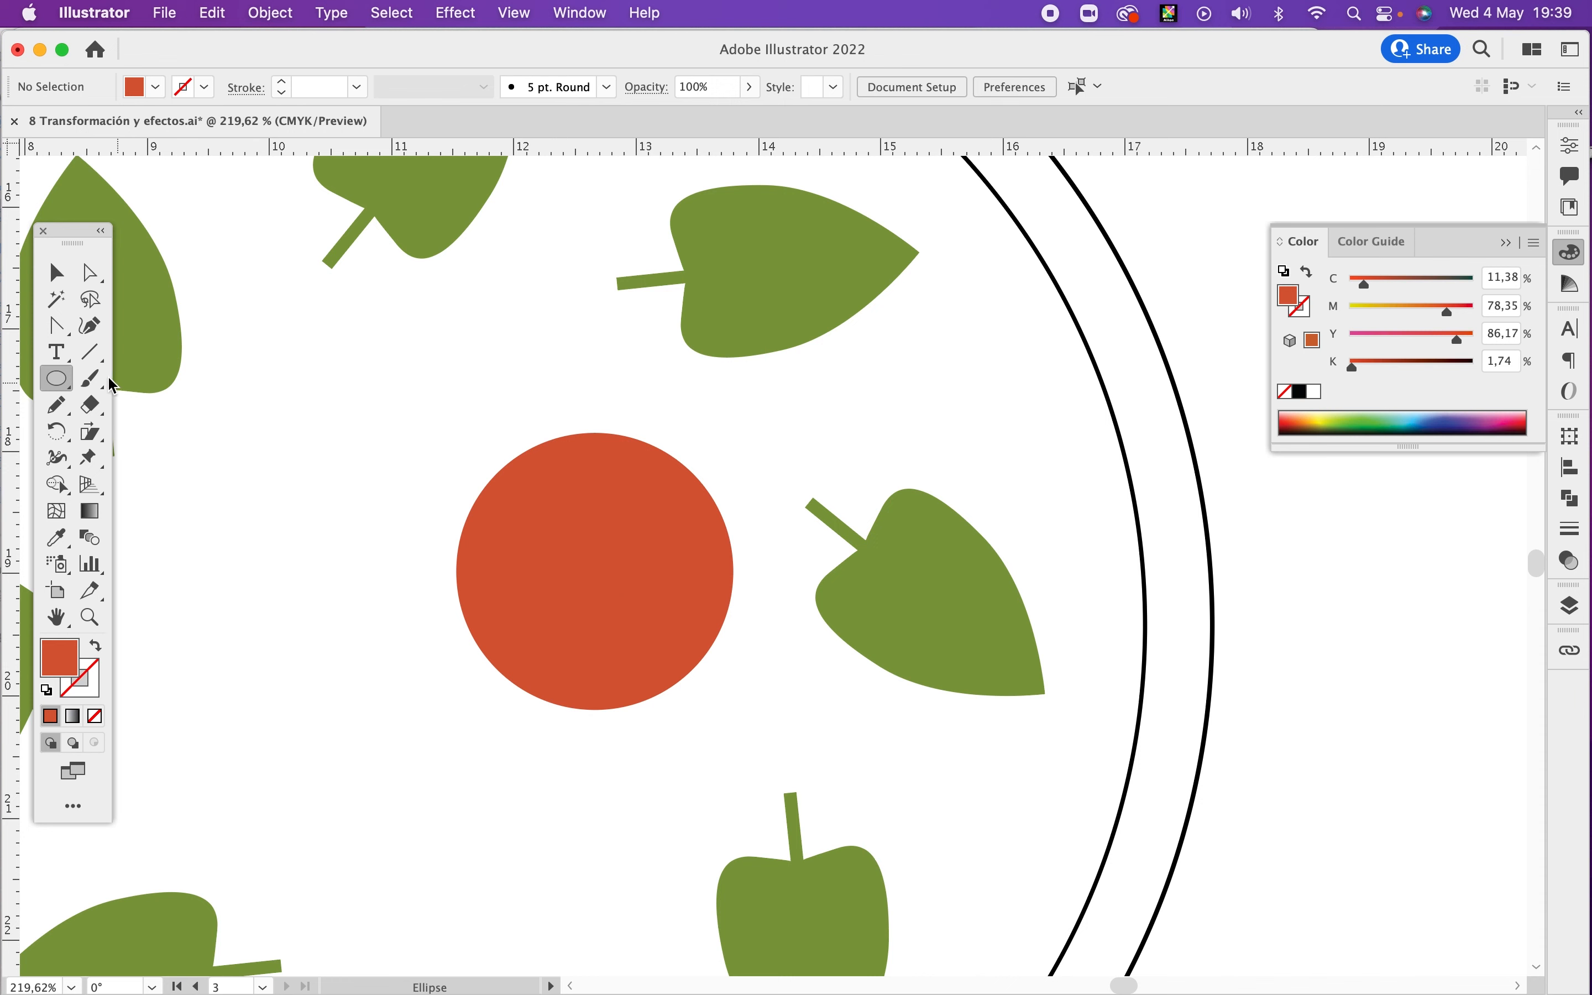
left_click_drag(585, 629, 626, 669)
scroll(949, 298, "up", 15)
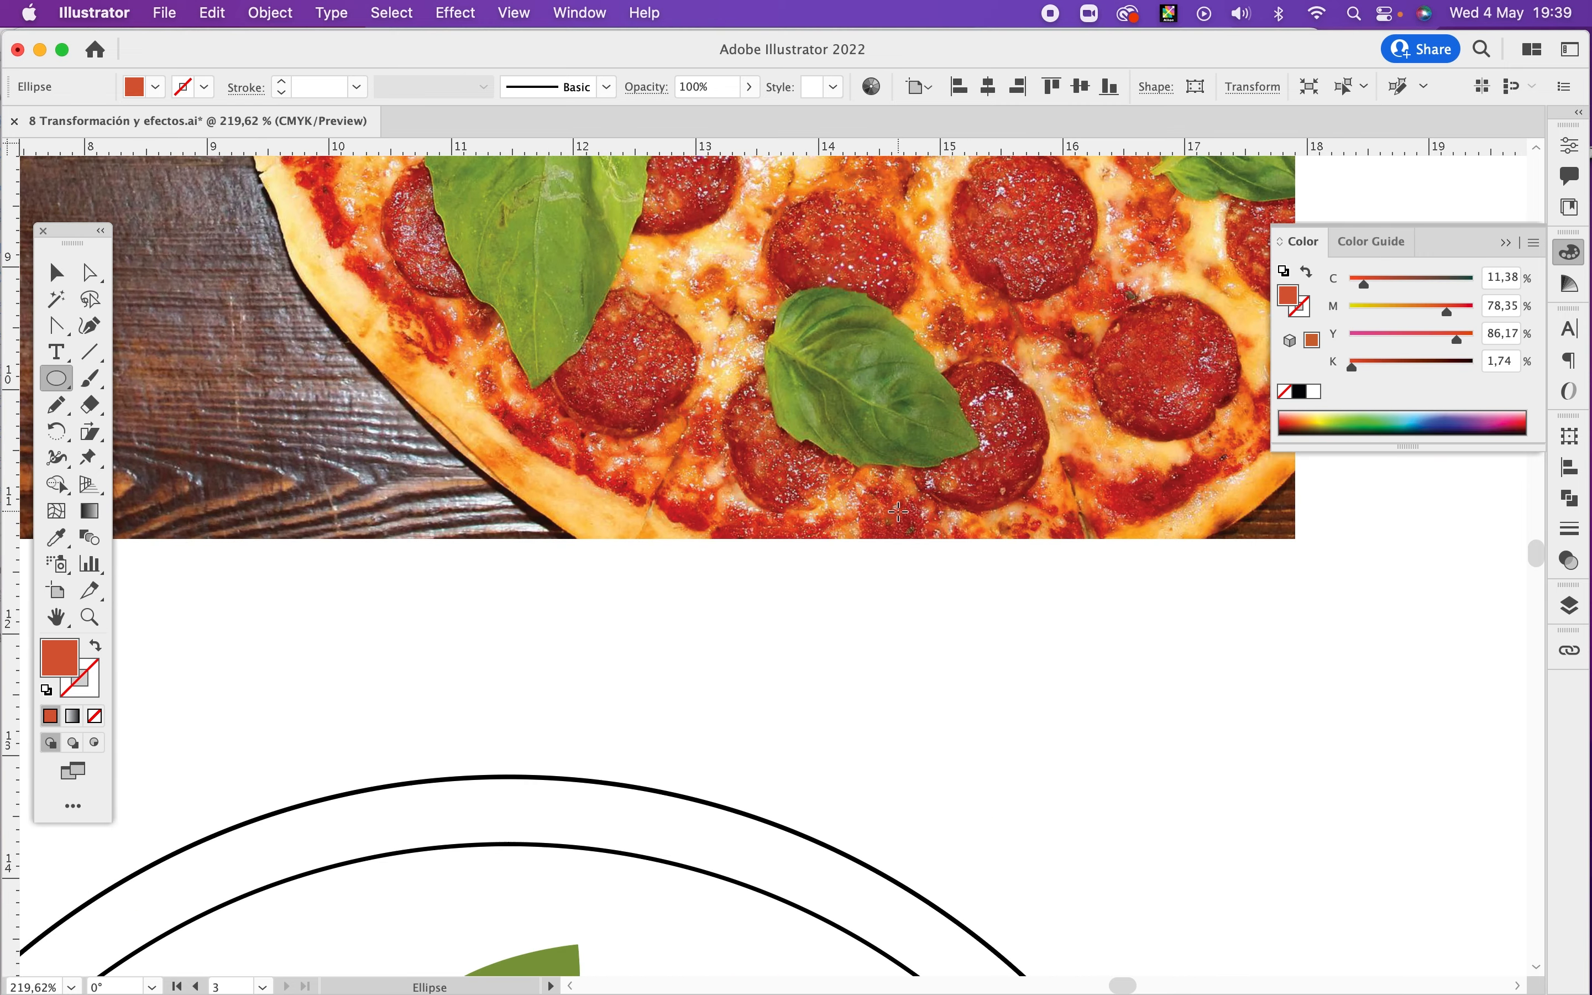
Step: Fill the small circle with a light orange sampled from a pepperoni slice in the pizza photo, and deselect it
key("i")
left_click(805, 235)
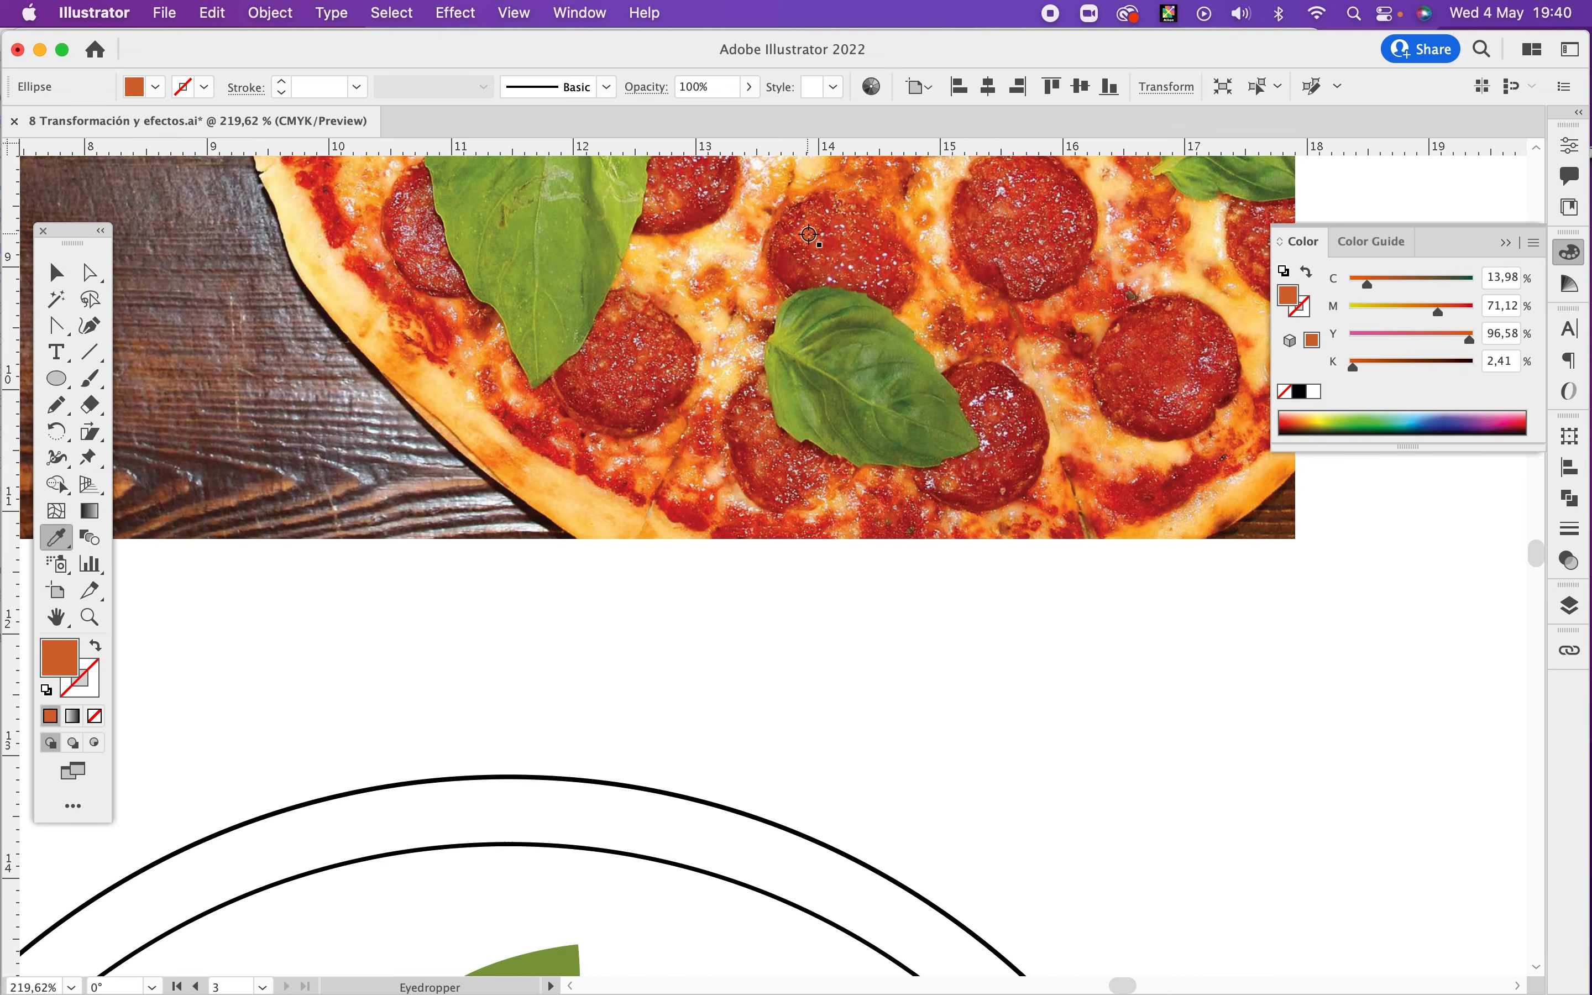
left_click(968, 321, "super")
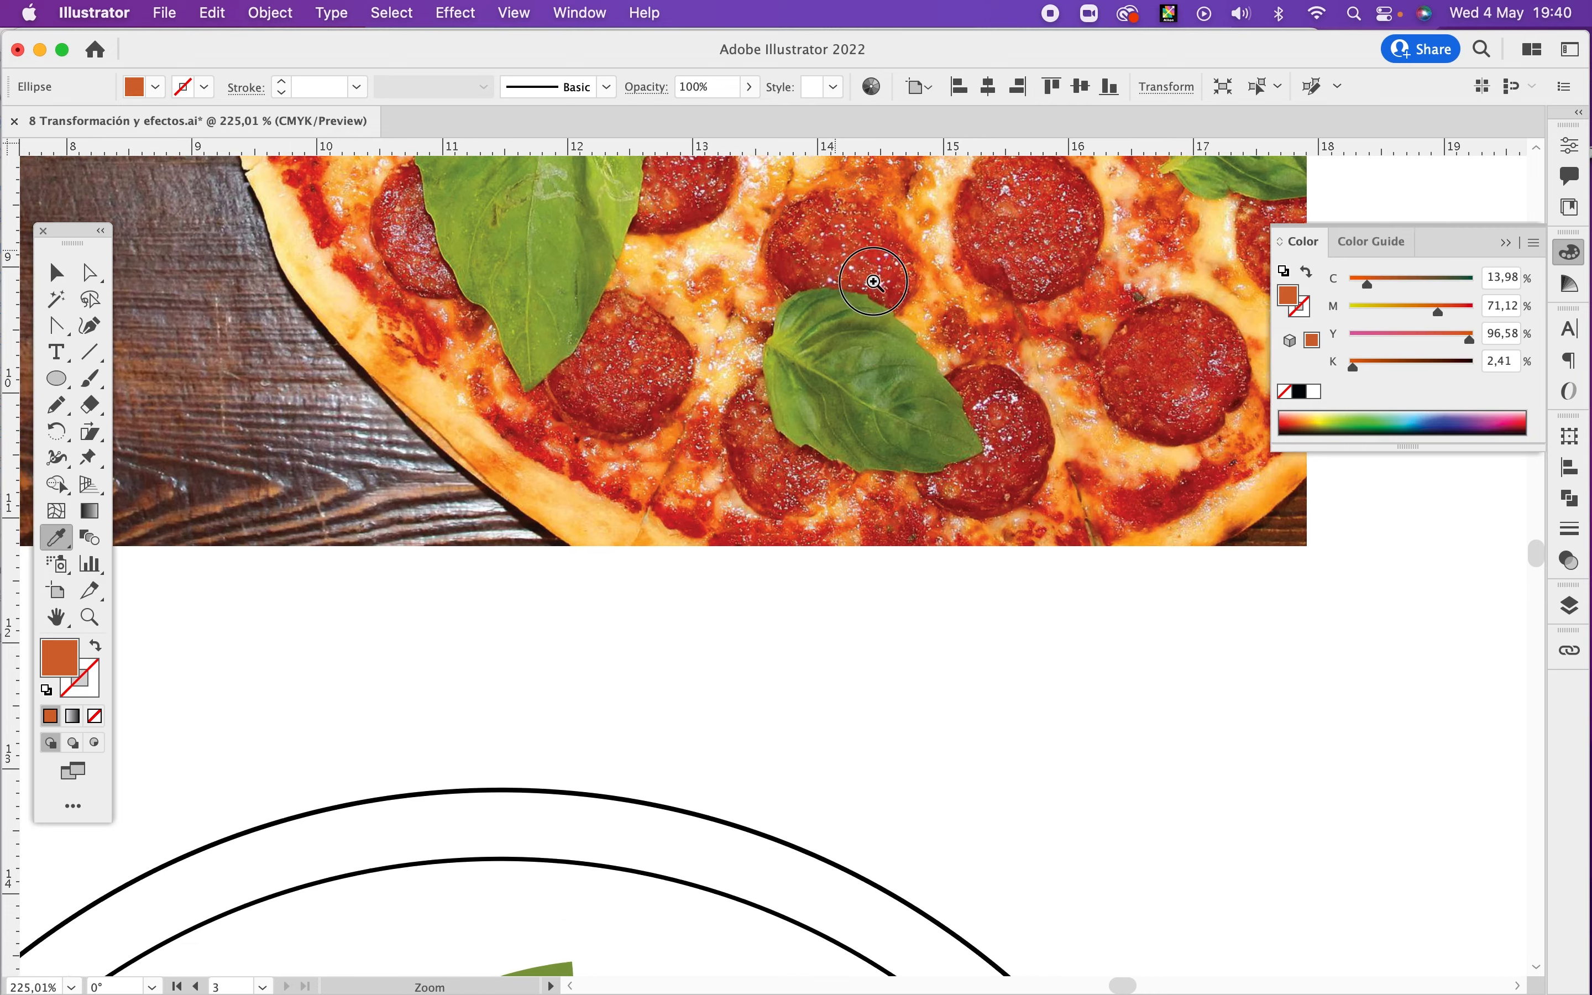
left_click_drag(1125, 408, 1145, 413)
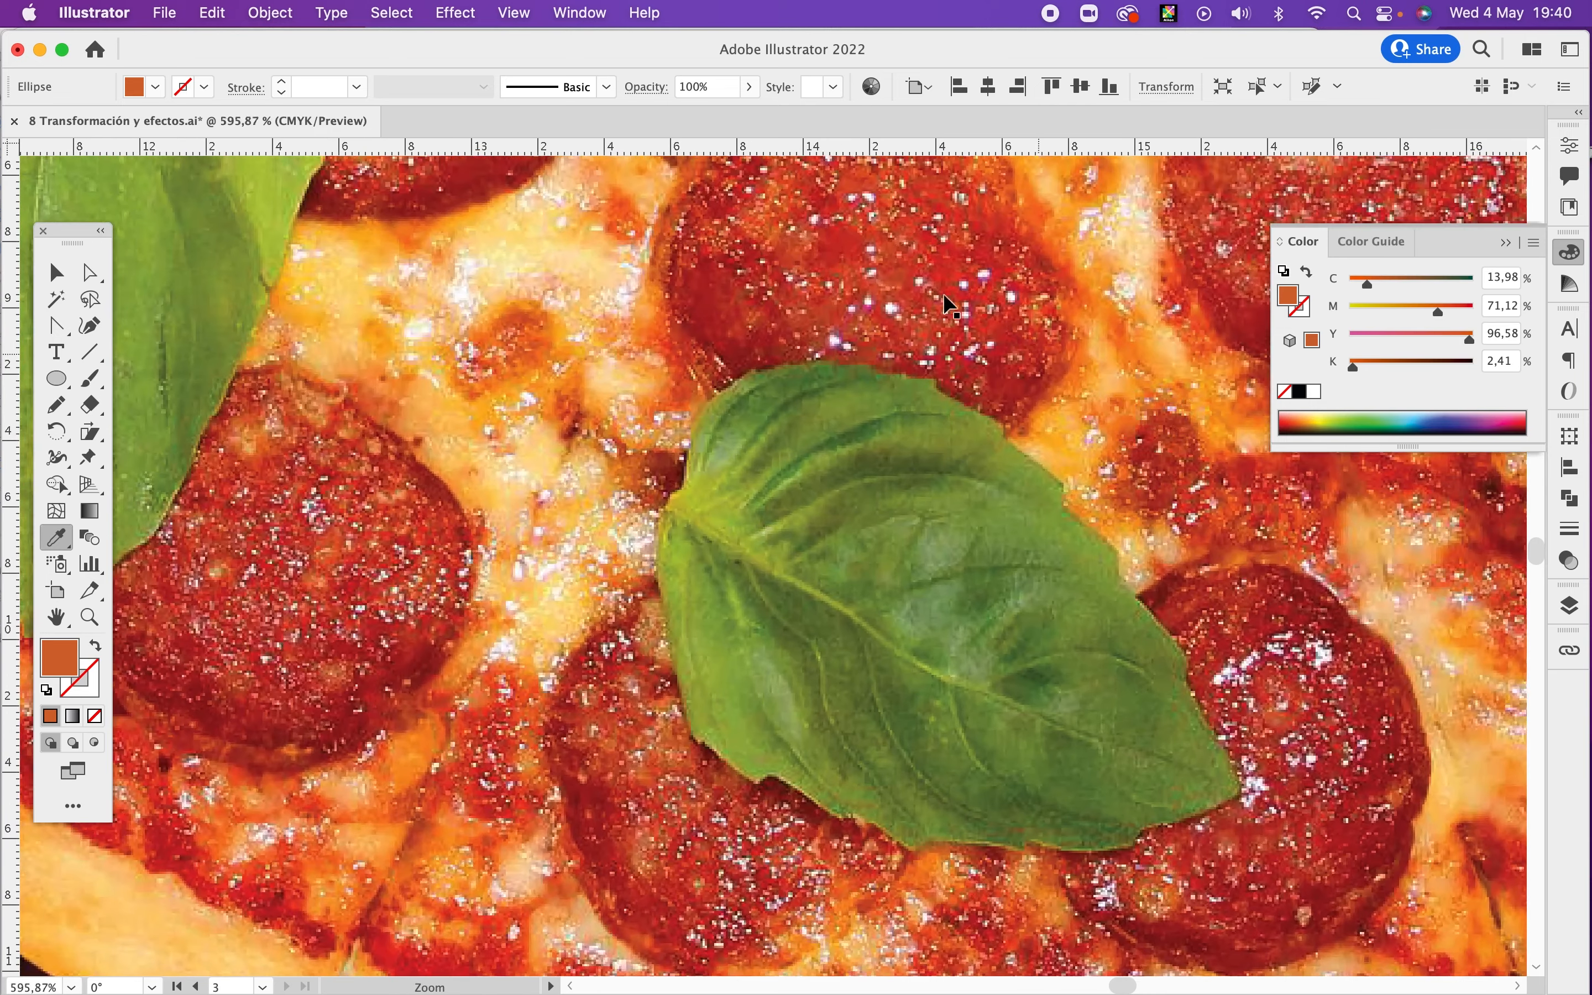
left_click(763, 218)
left_click_drag(778, 711, 728, 289)
left_click(735, 539, "alt+super")
left_click(734, 542, "alt+super")
left_click(737, 551, "alt+super")
left_click(738, 556, "alt+super")
left_click(740, 559, "alt+super")
left_click_drag(778, 757, 735, 459)
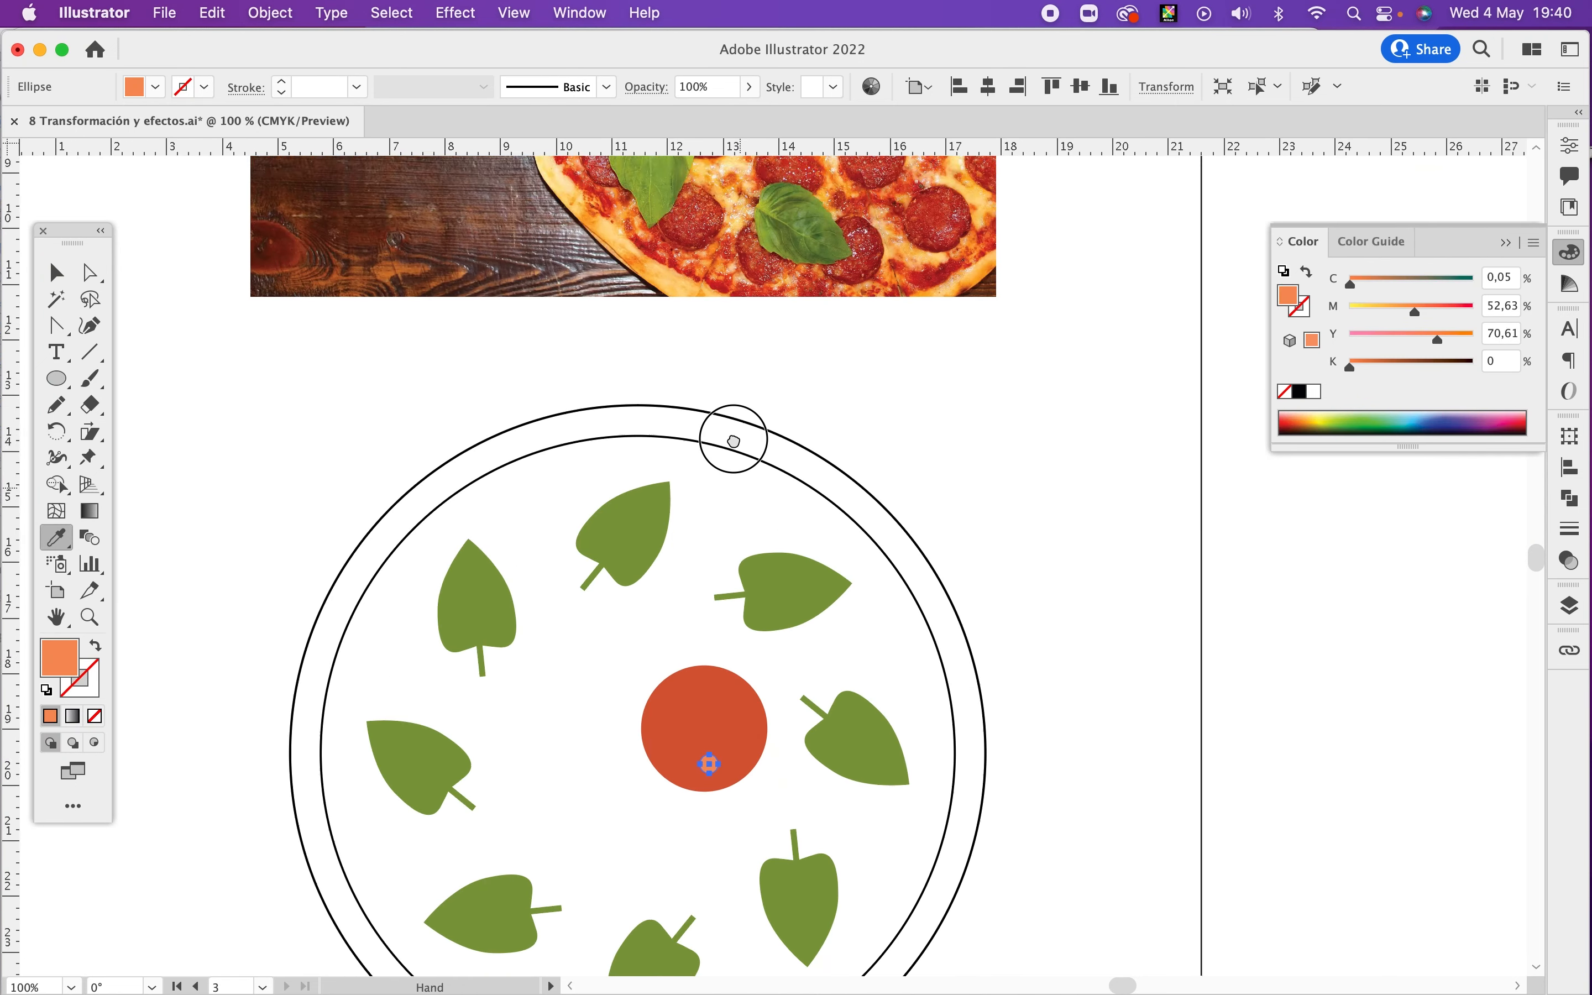
key("v")
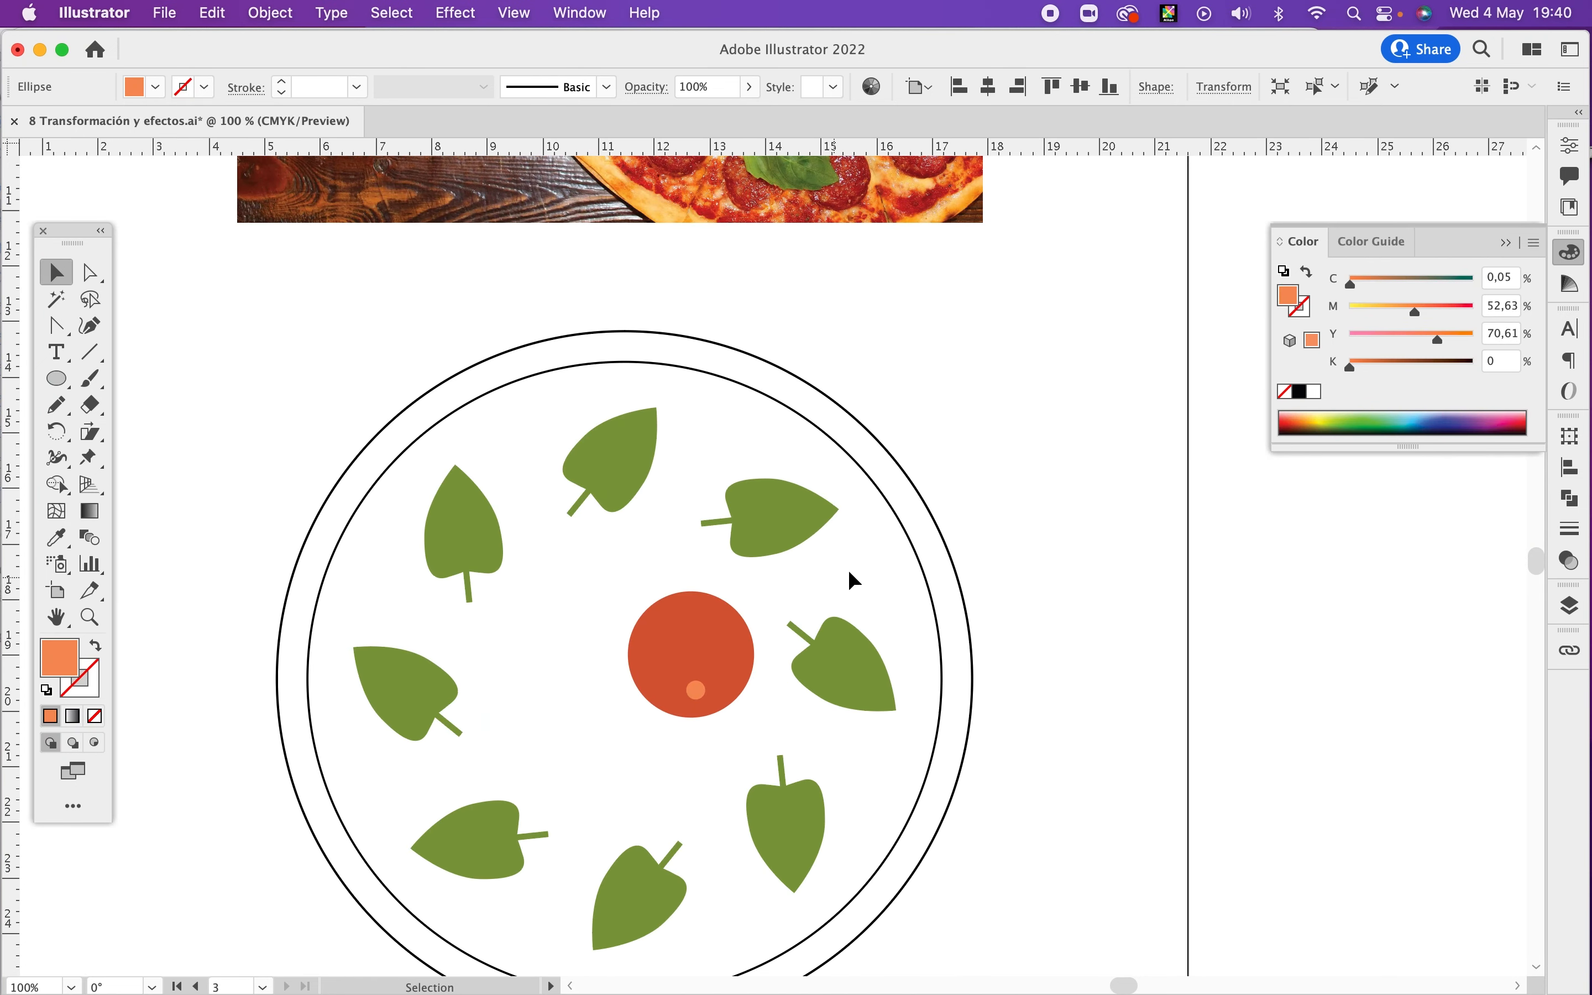
left_click(848, 570)
Step: Draw a second, slightly smaller circle near the right edge of the pepperoni circle
left_click_drag(712, 667, 785, 705)
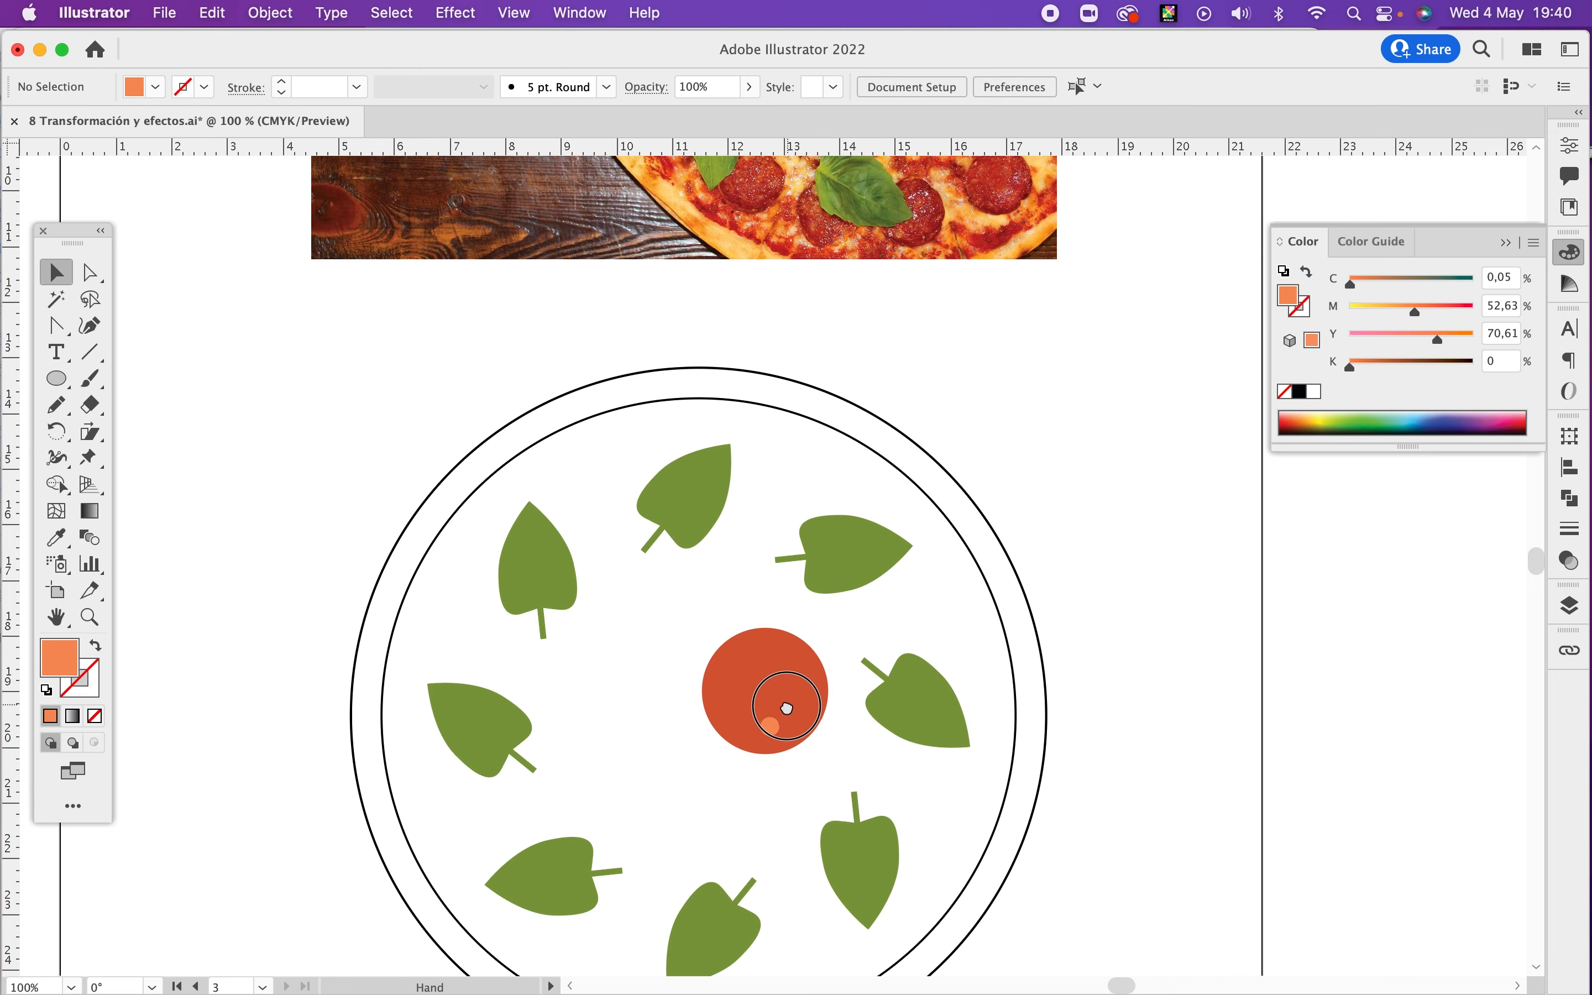
key("l")
left_click(806, 683)
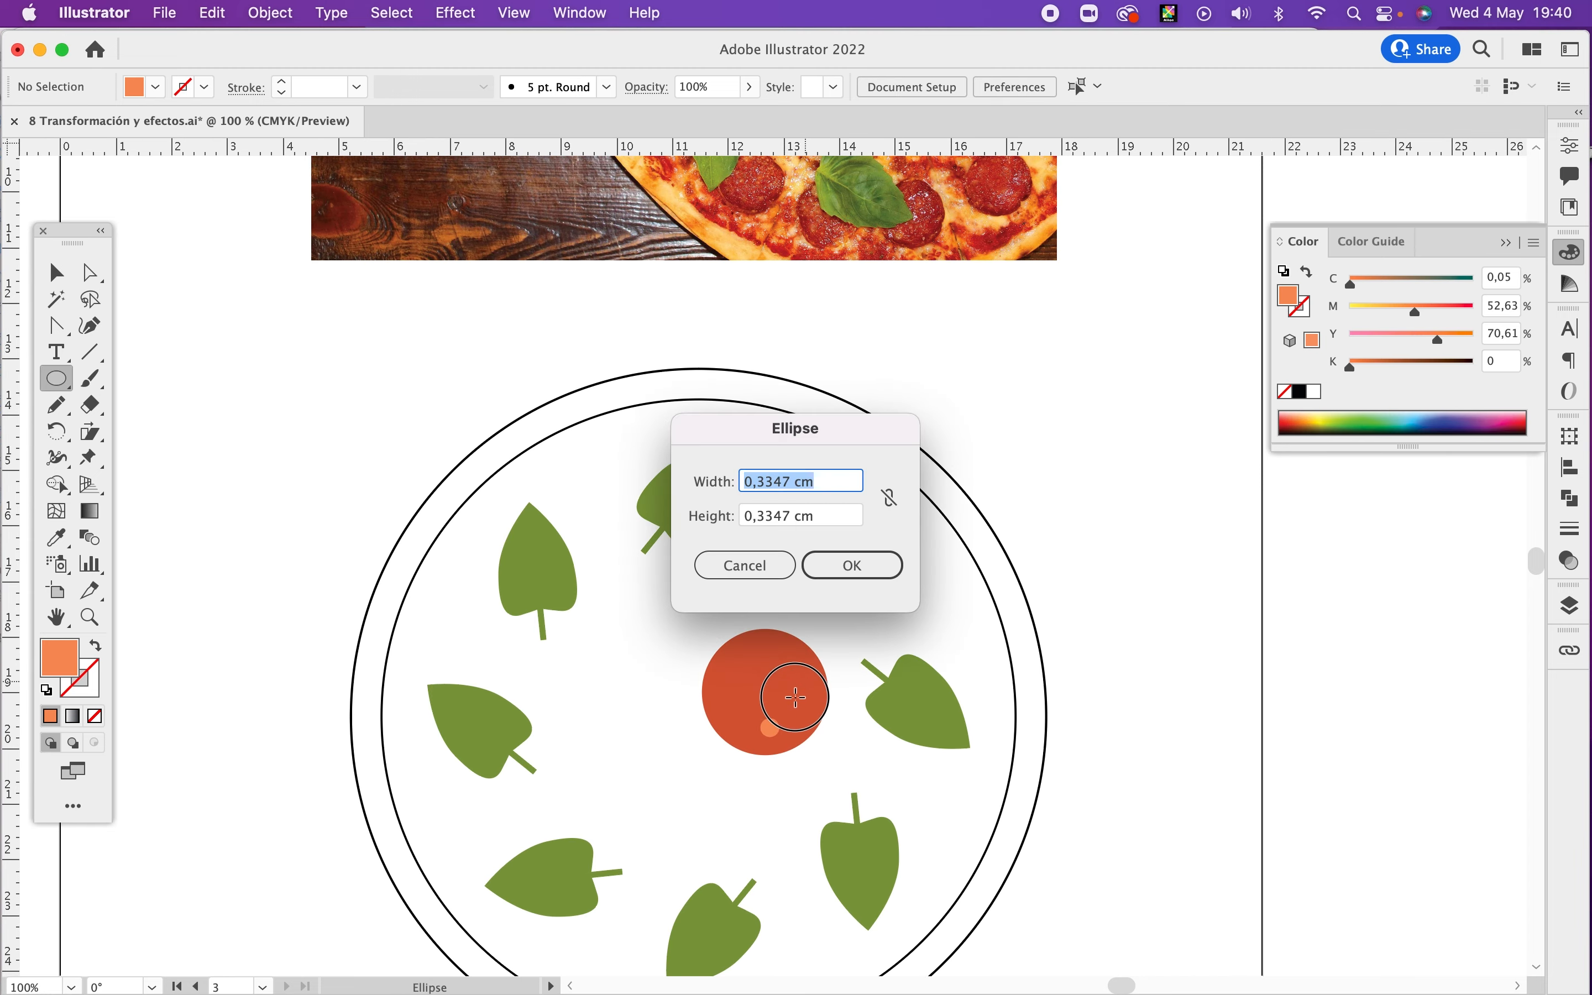
left_click(740, 562)
left_click_drag(806, 685, 786, 702)
key("v")
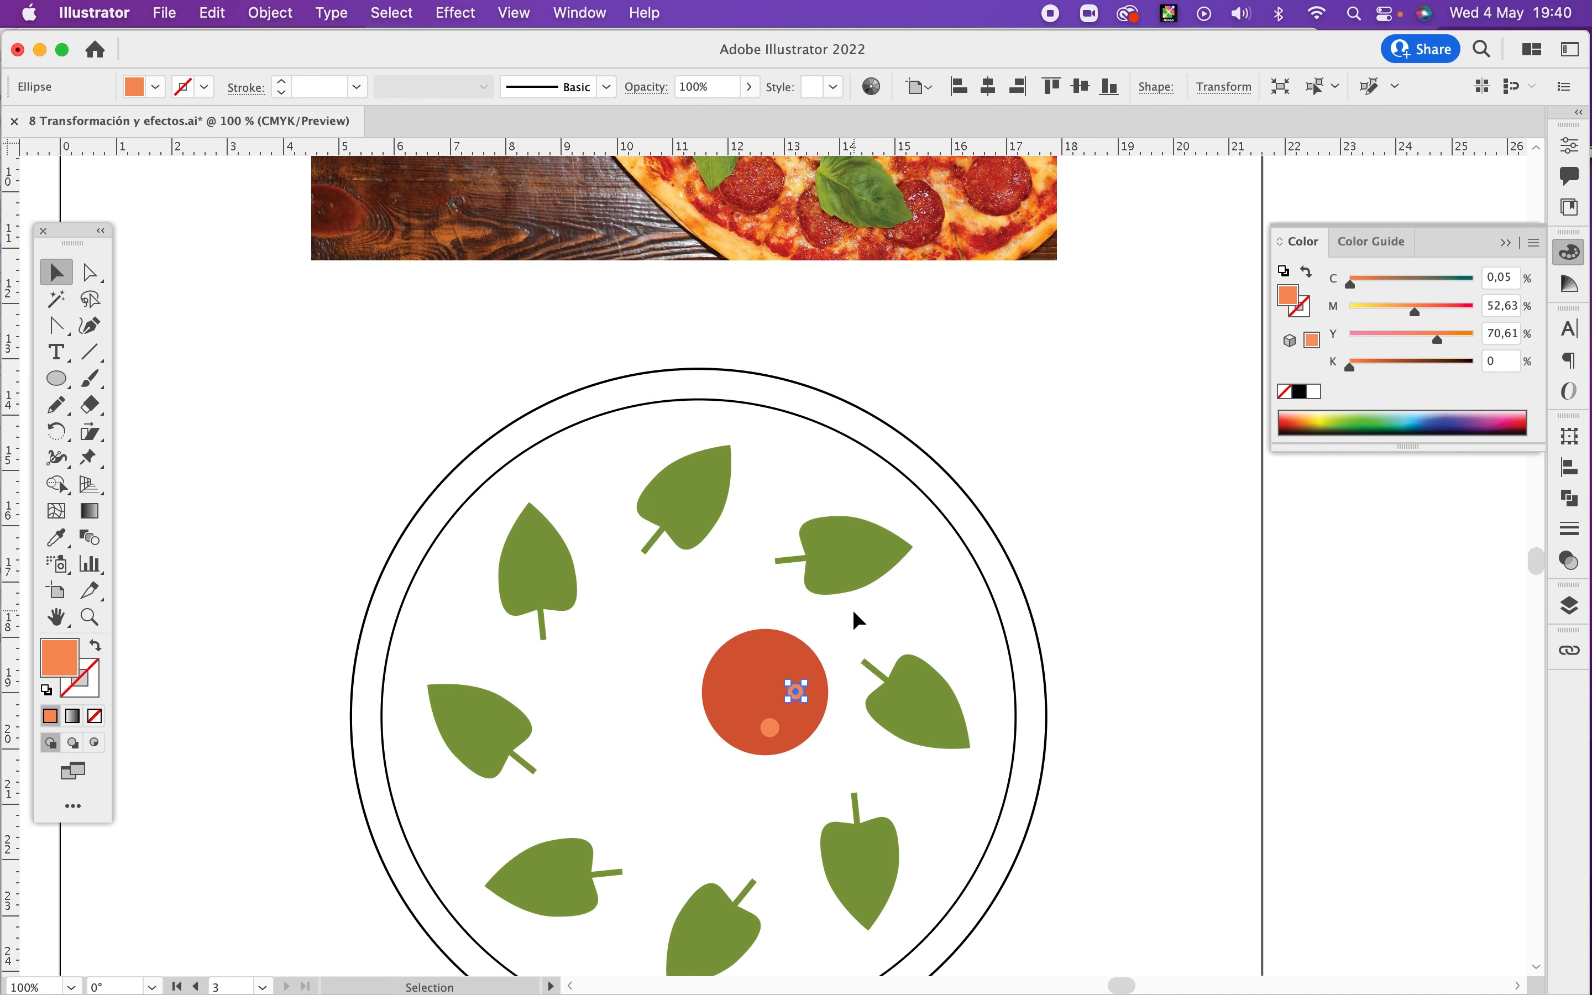
Step: Try filling the second dot with a pale yellow sampled from the pizza photo
left_click(57, 538)
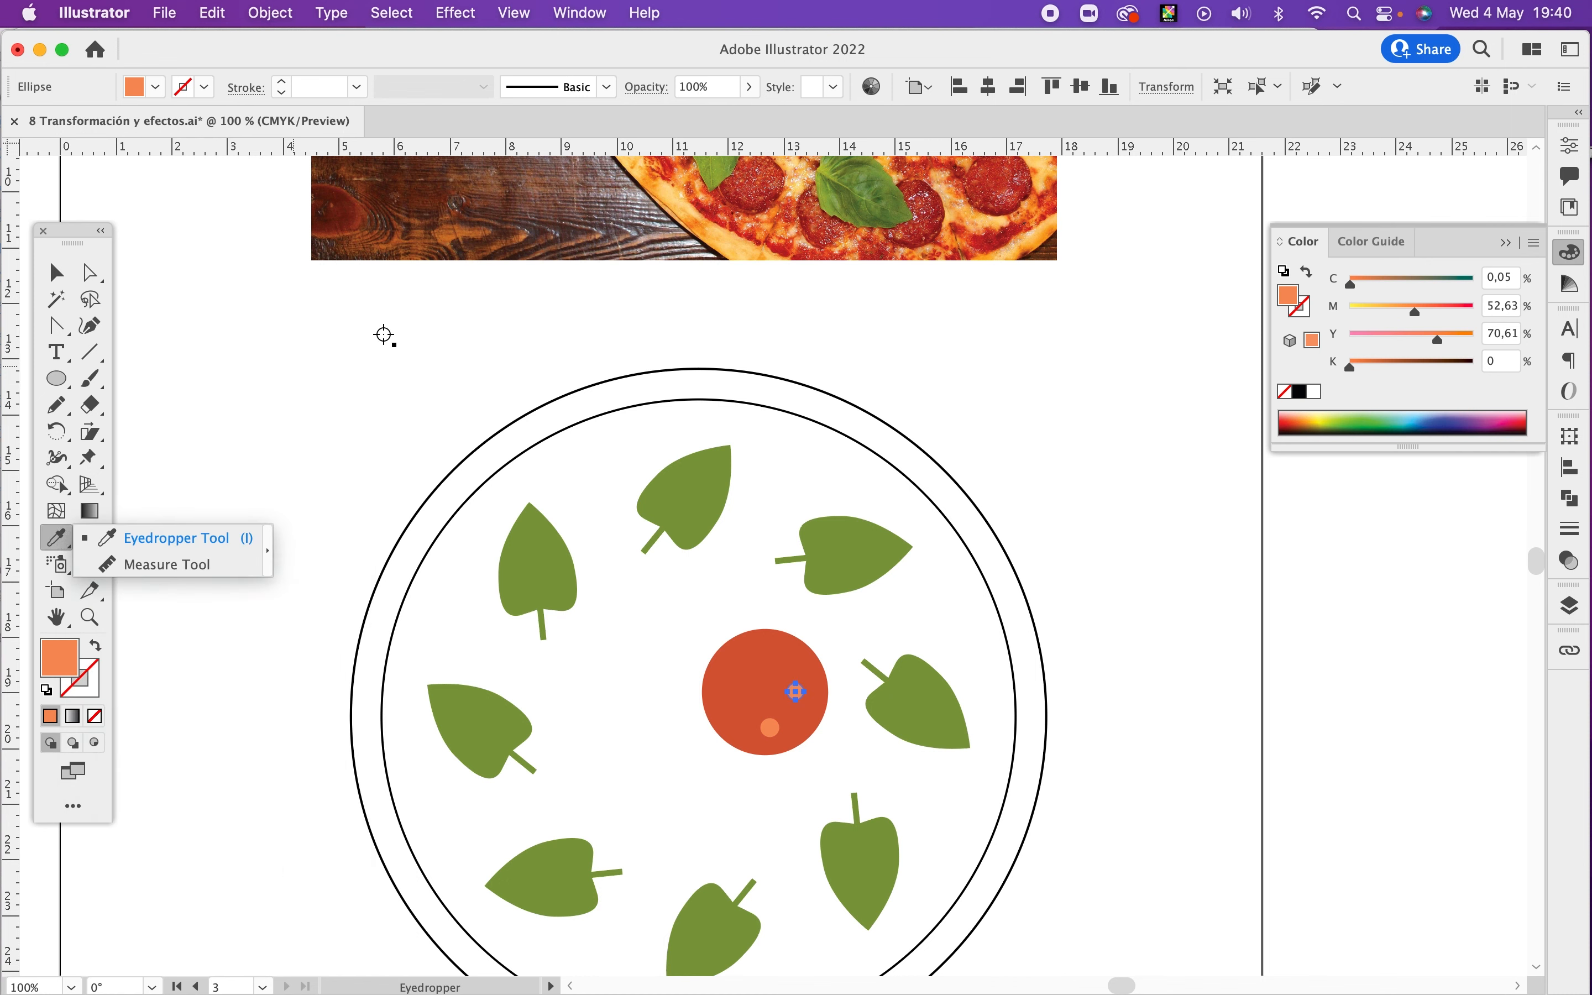
left_click(800, 190)
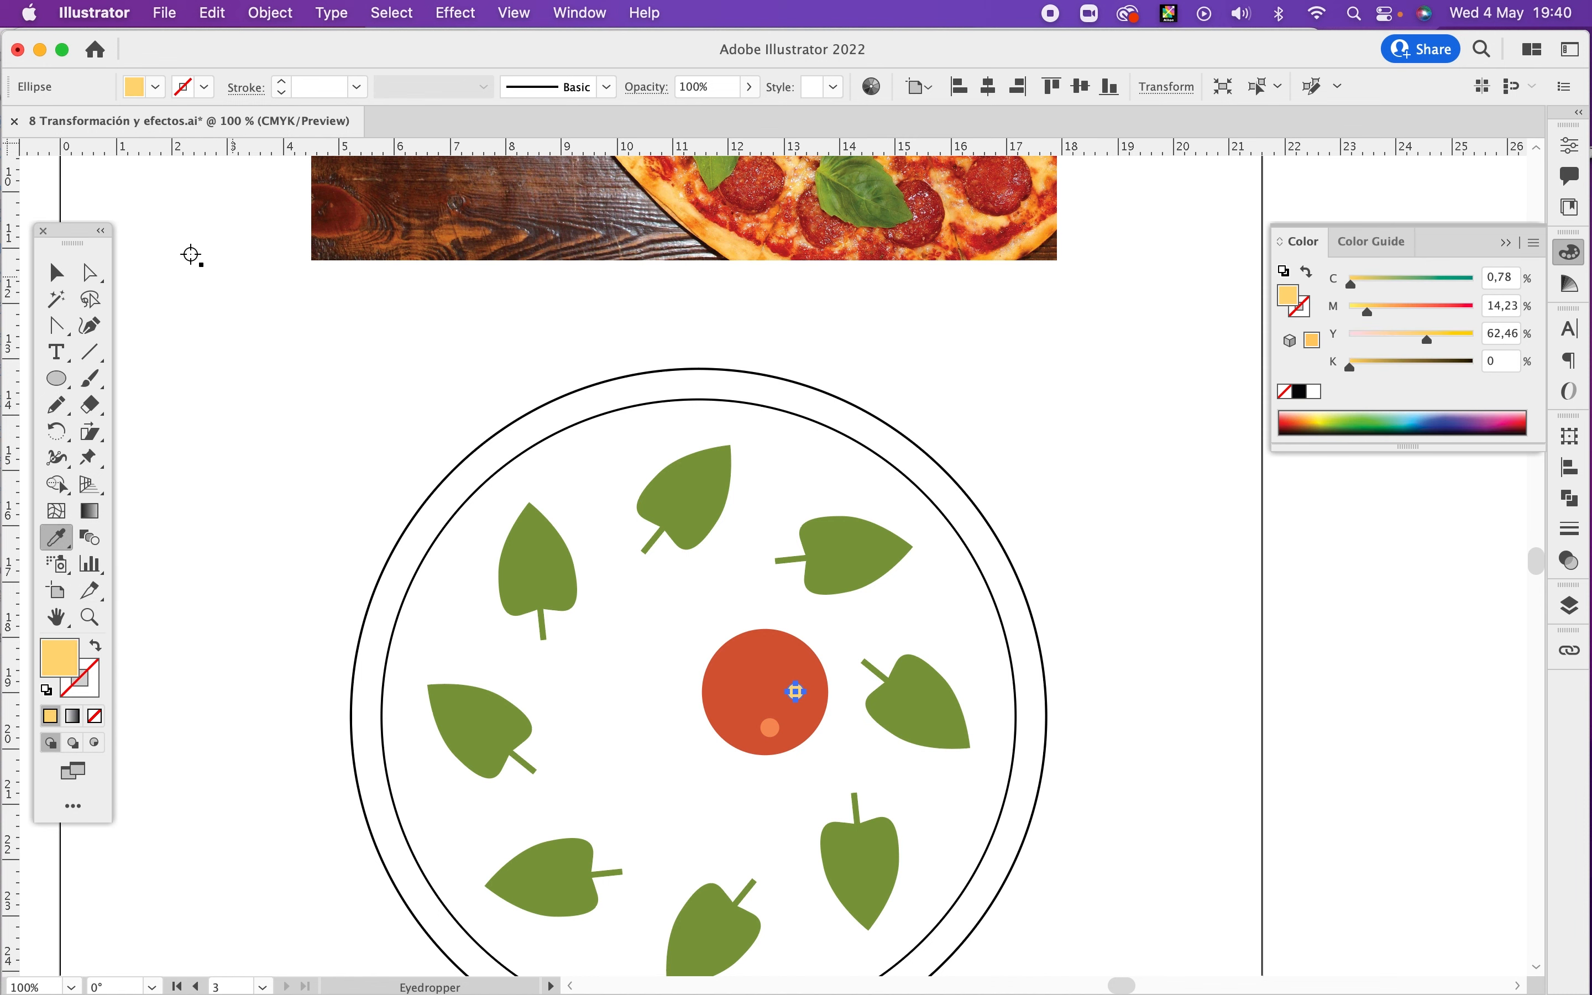
left_click(56, 273)
left_click(807, 701, "super")
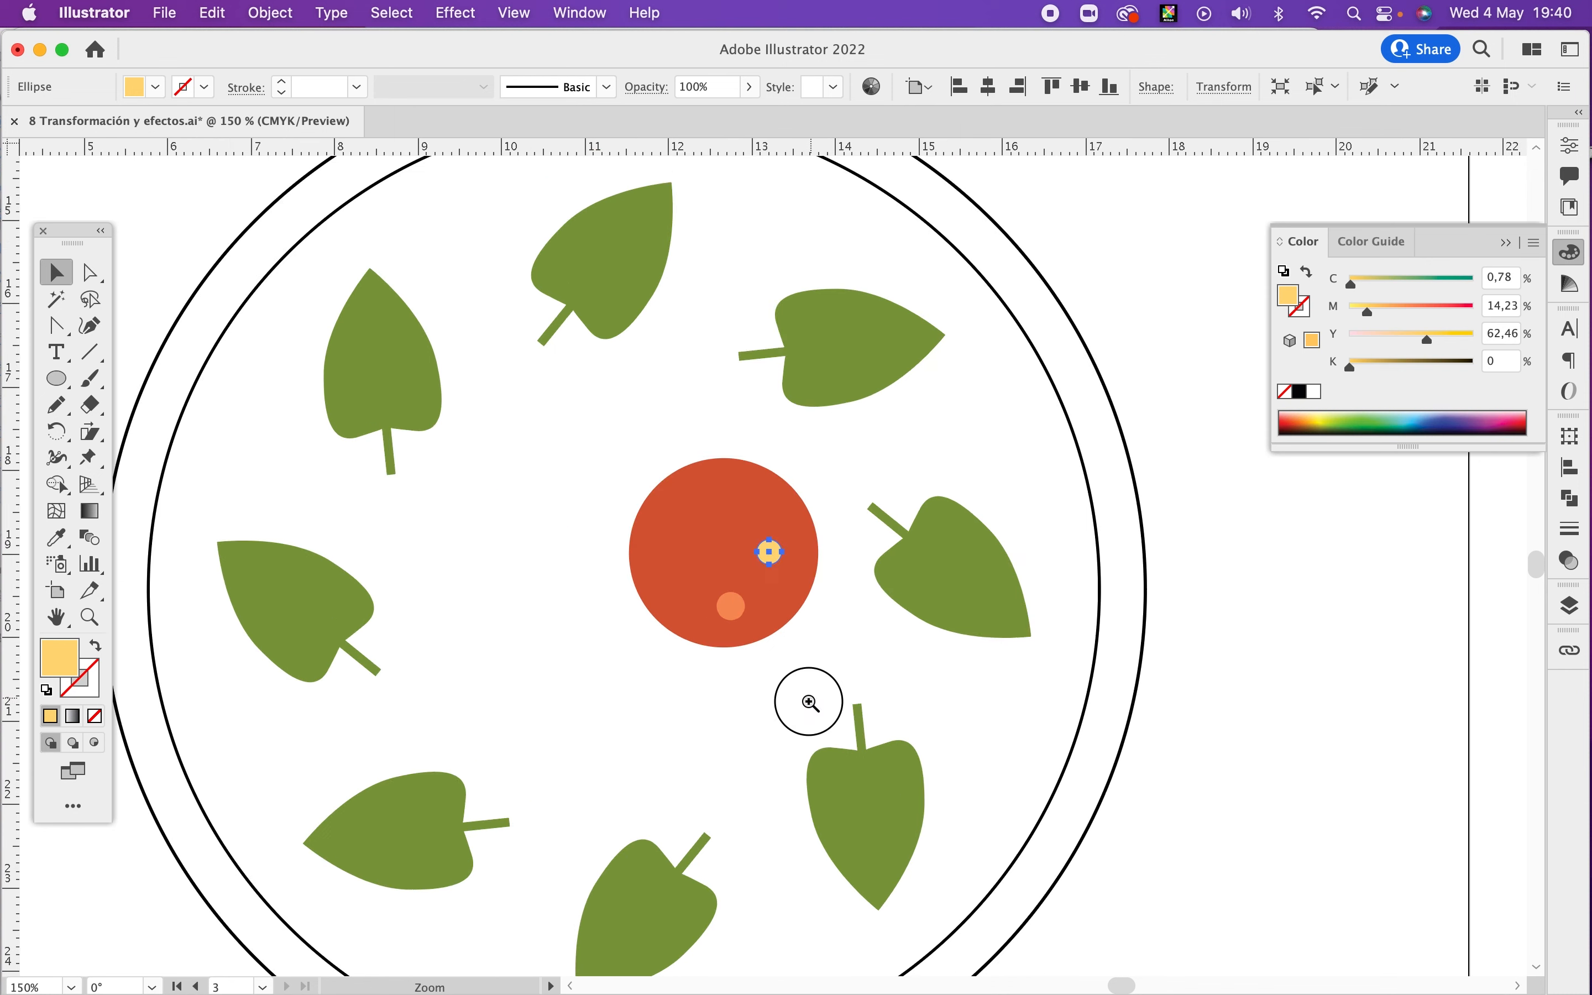
left_click(809, 701, "super")
left_click_drag(797, 569, 969, 877)
left_click(924, 618)
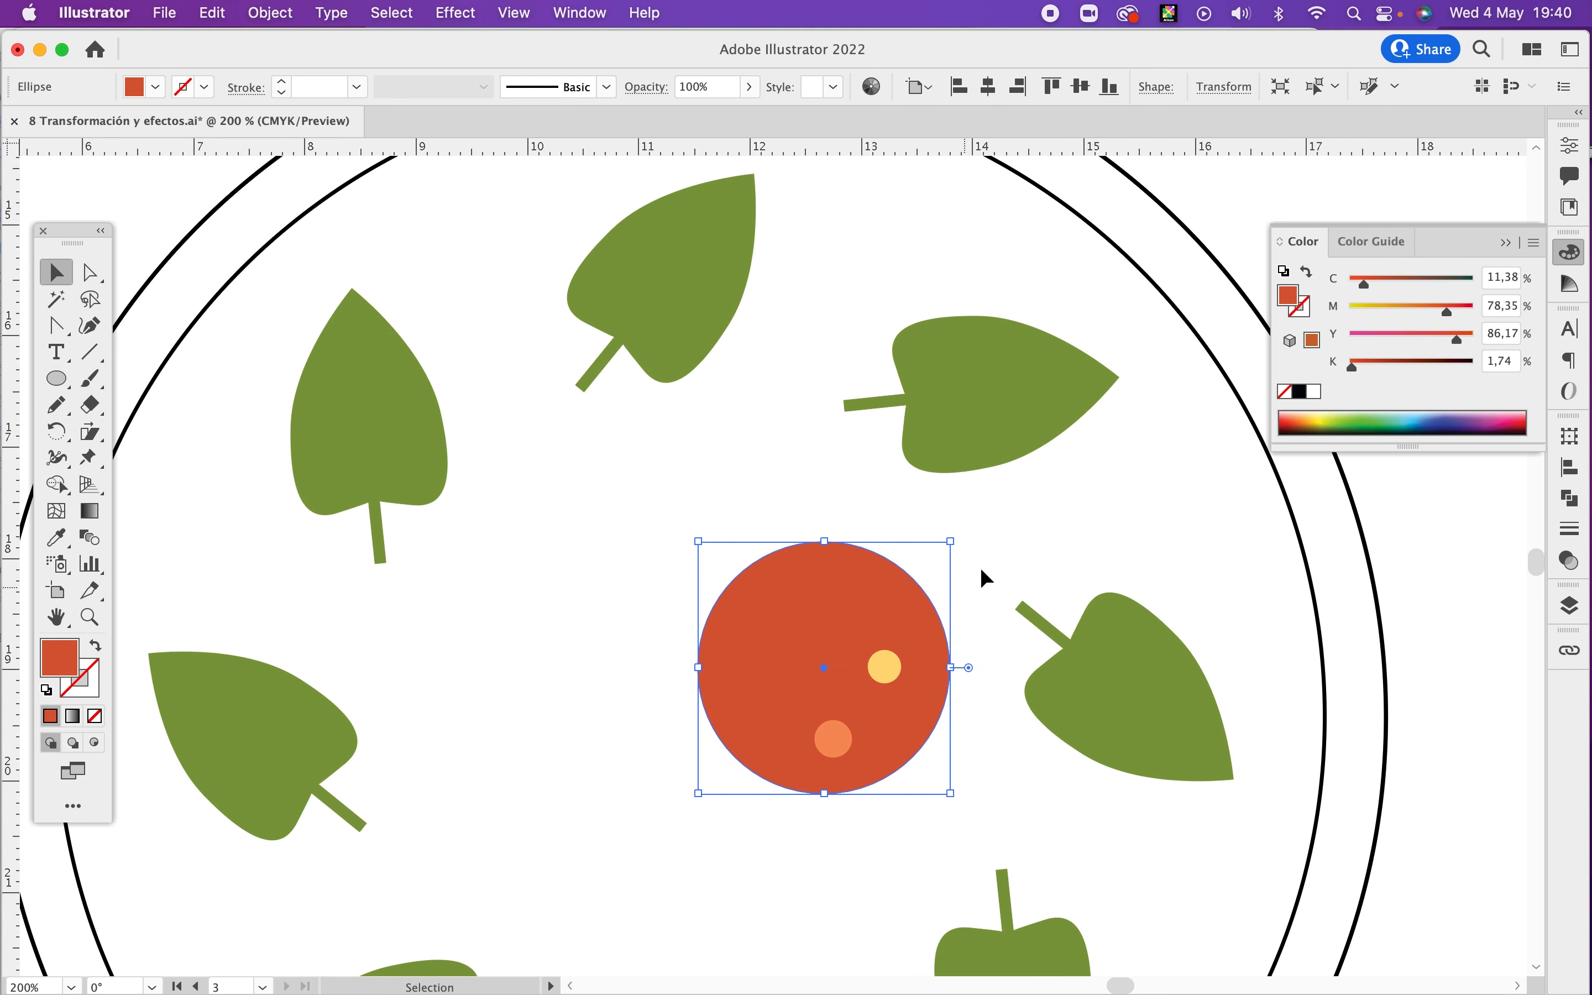
left_click(1018, 543)
Step: Try filling the second dot with a greyish beige sampled from a pepperoni slice in the photo
scroll(947, 588, "up", 12)
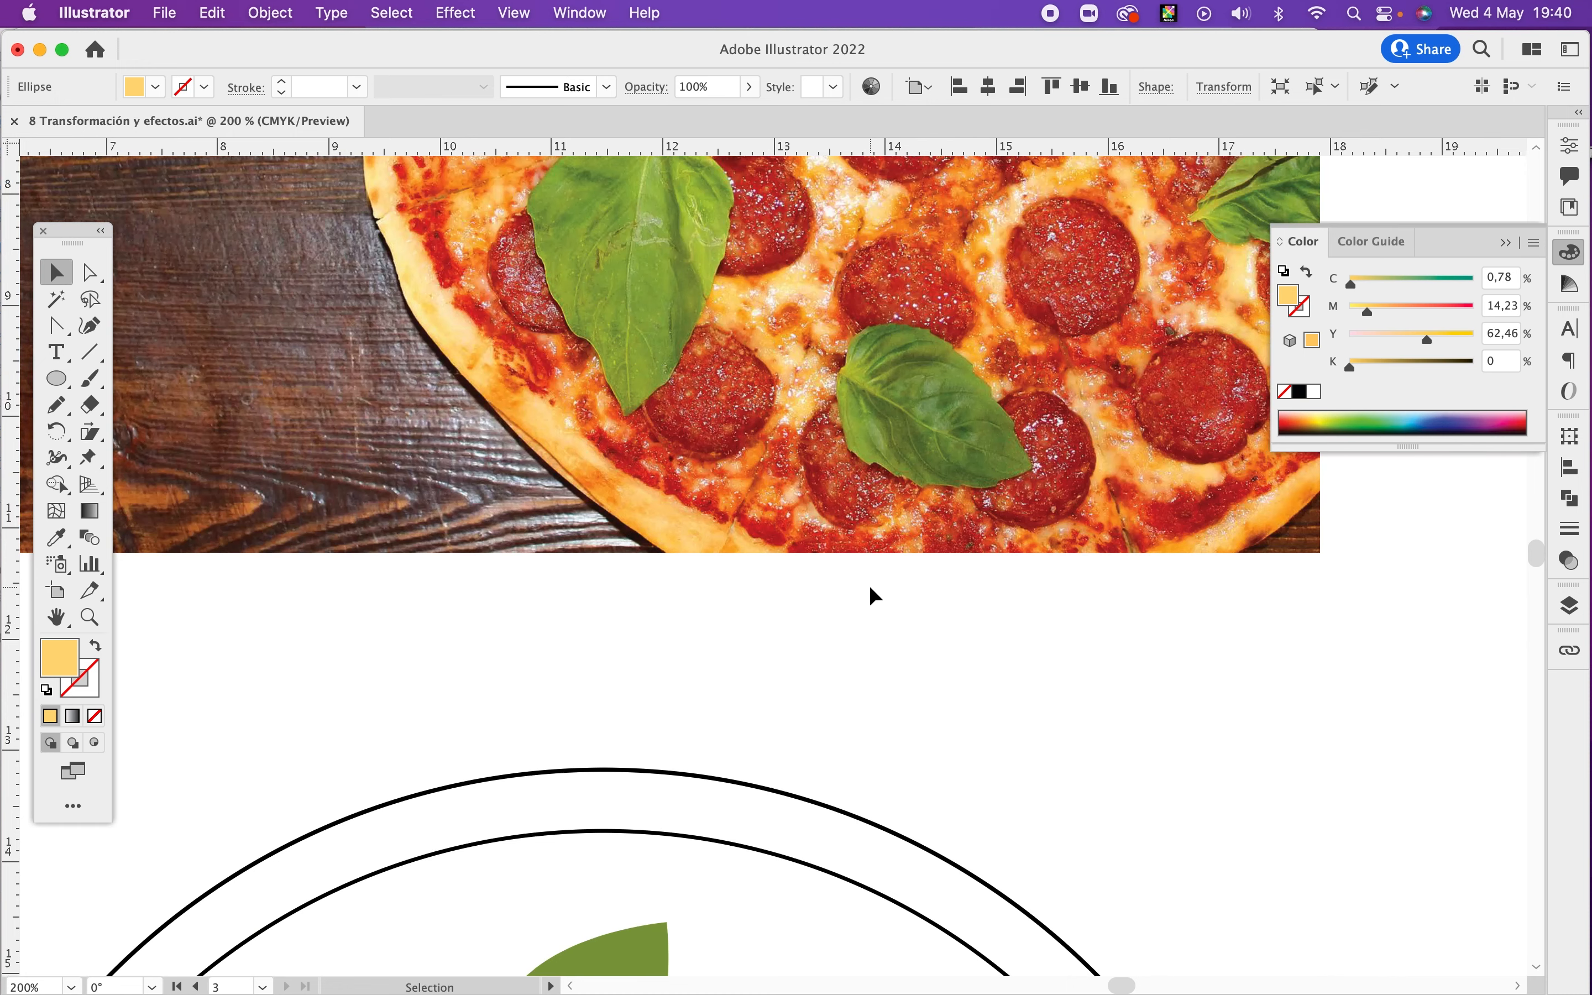
key("i")
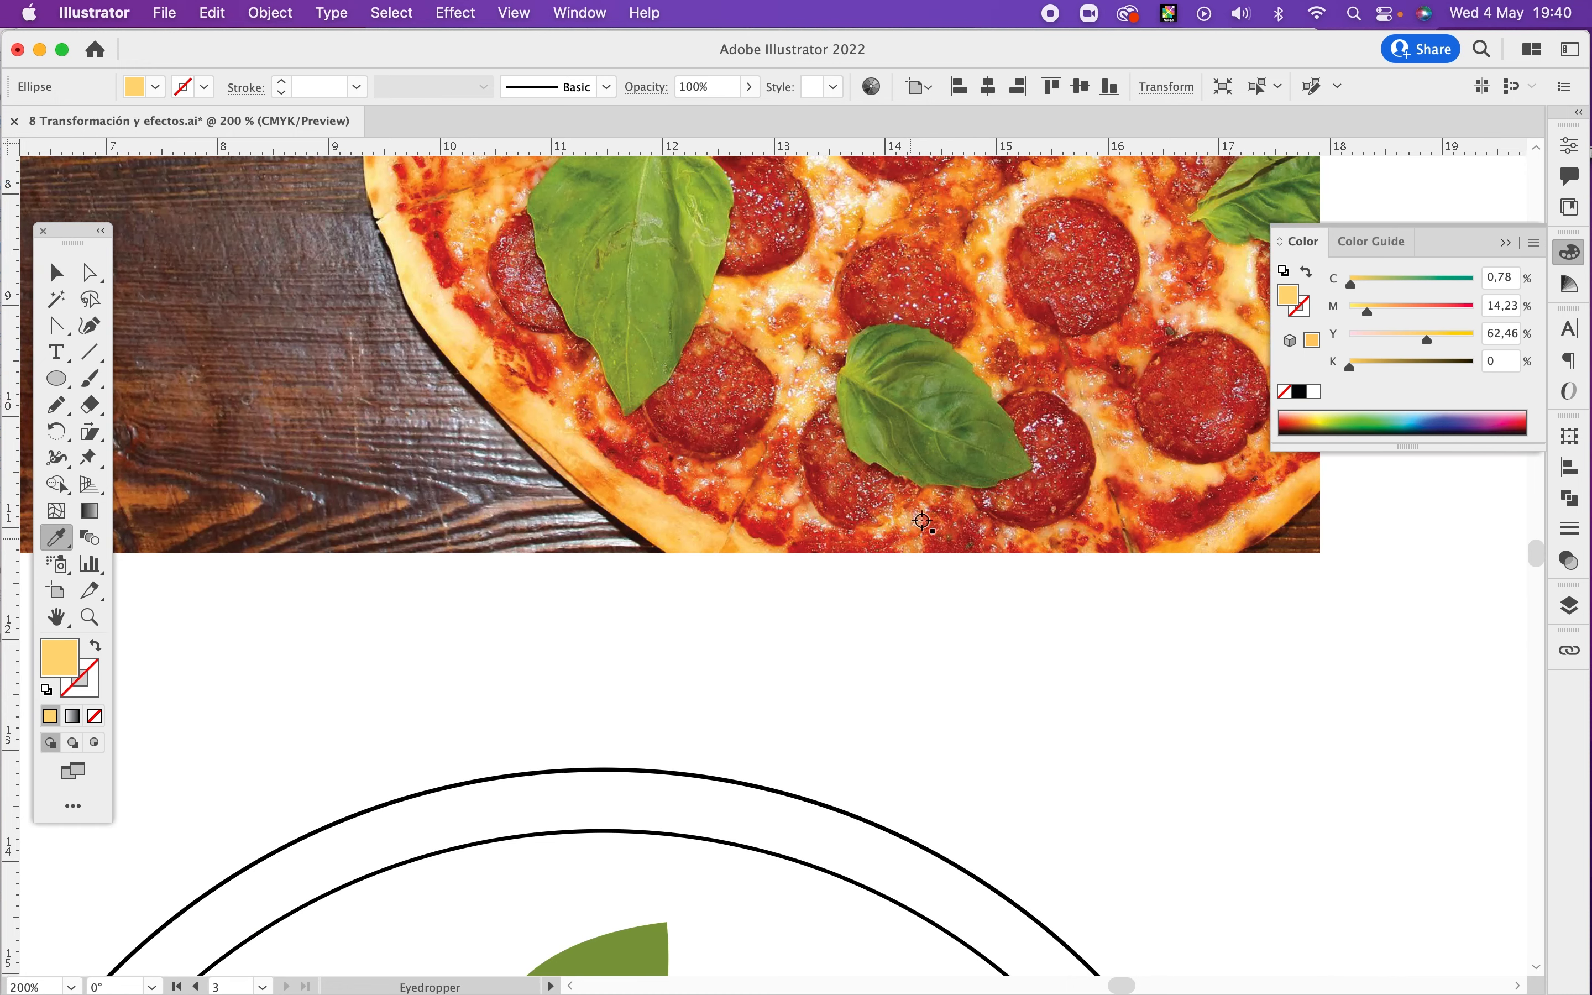
left_click(941, 270)
left_click_drag(920, 647, 910, 625)
scroll(910, 625, "down", 13)
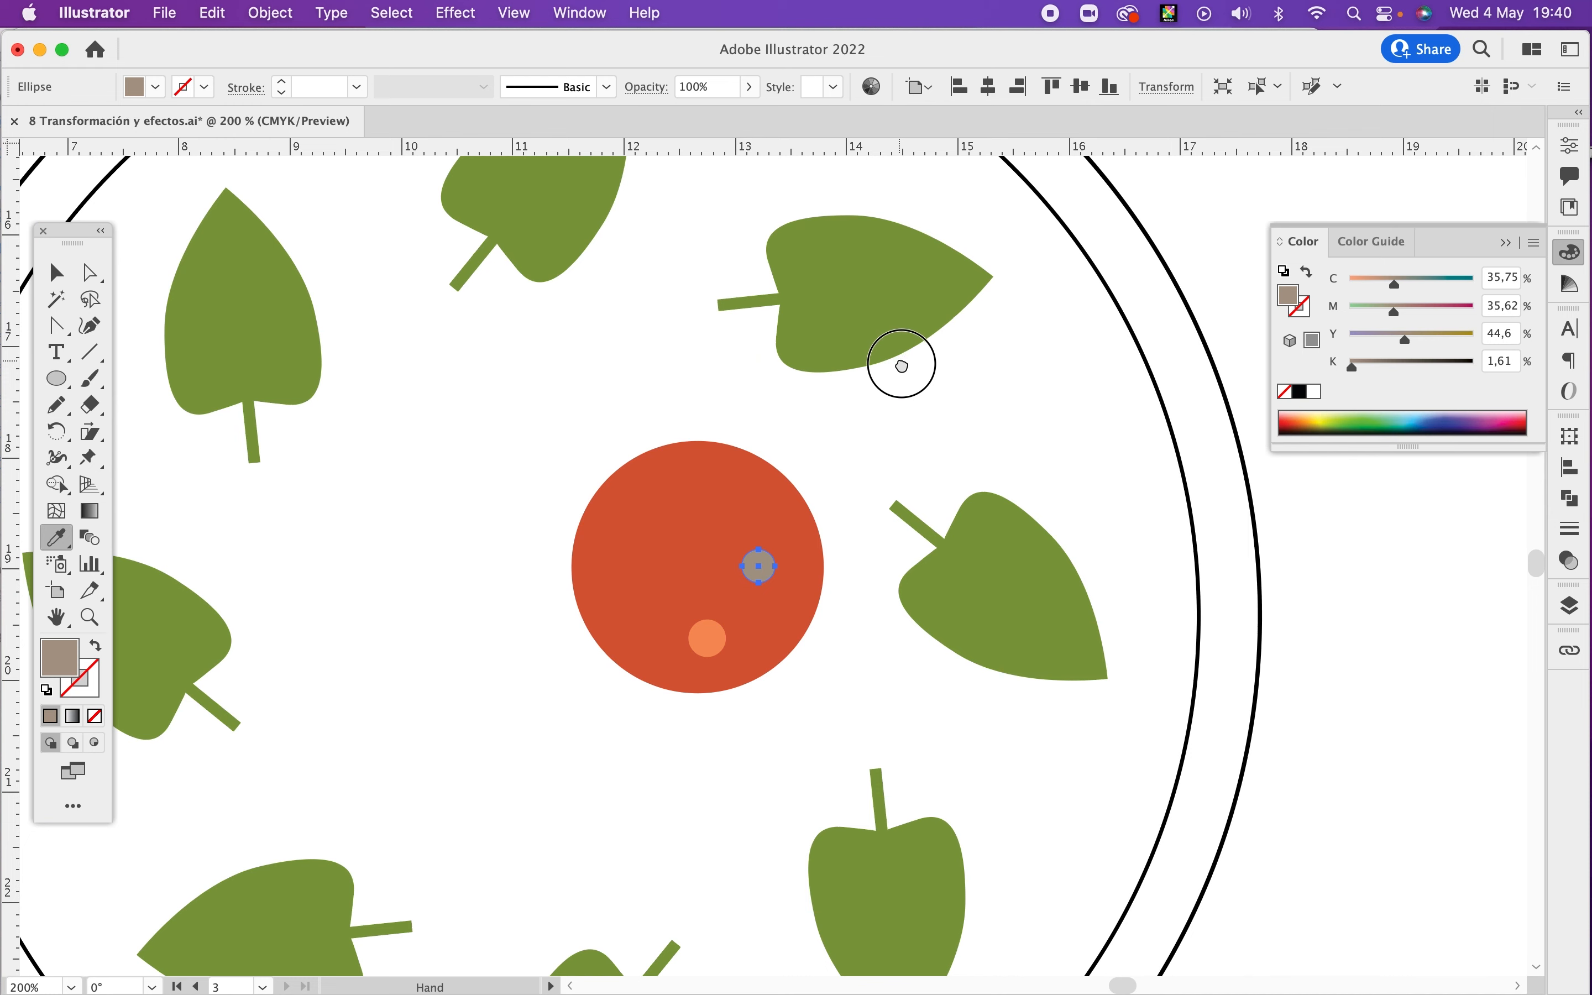
key("v")
Step: Fill the second dot with the first dot's orange, lighten it to M 36.52 % and Y 49 %, and deselect it
key("i")
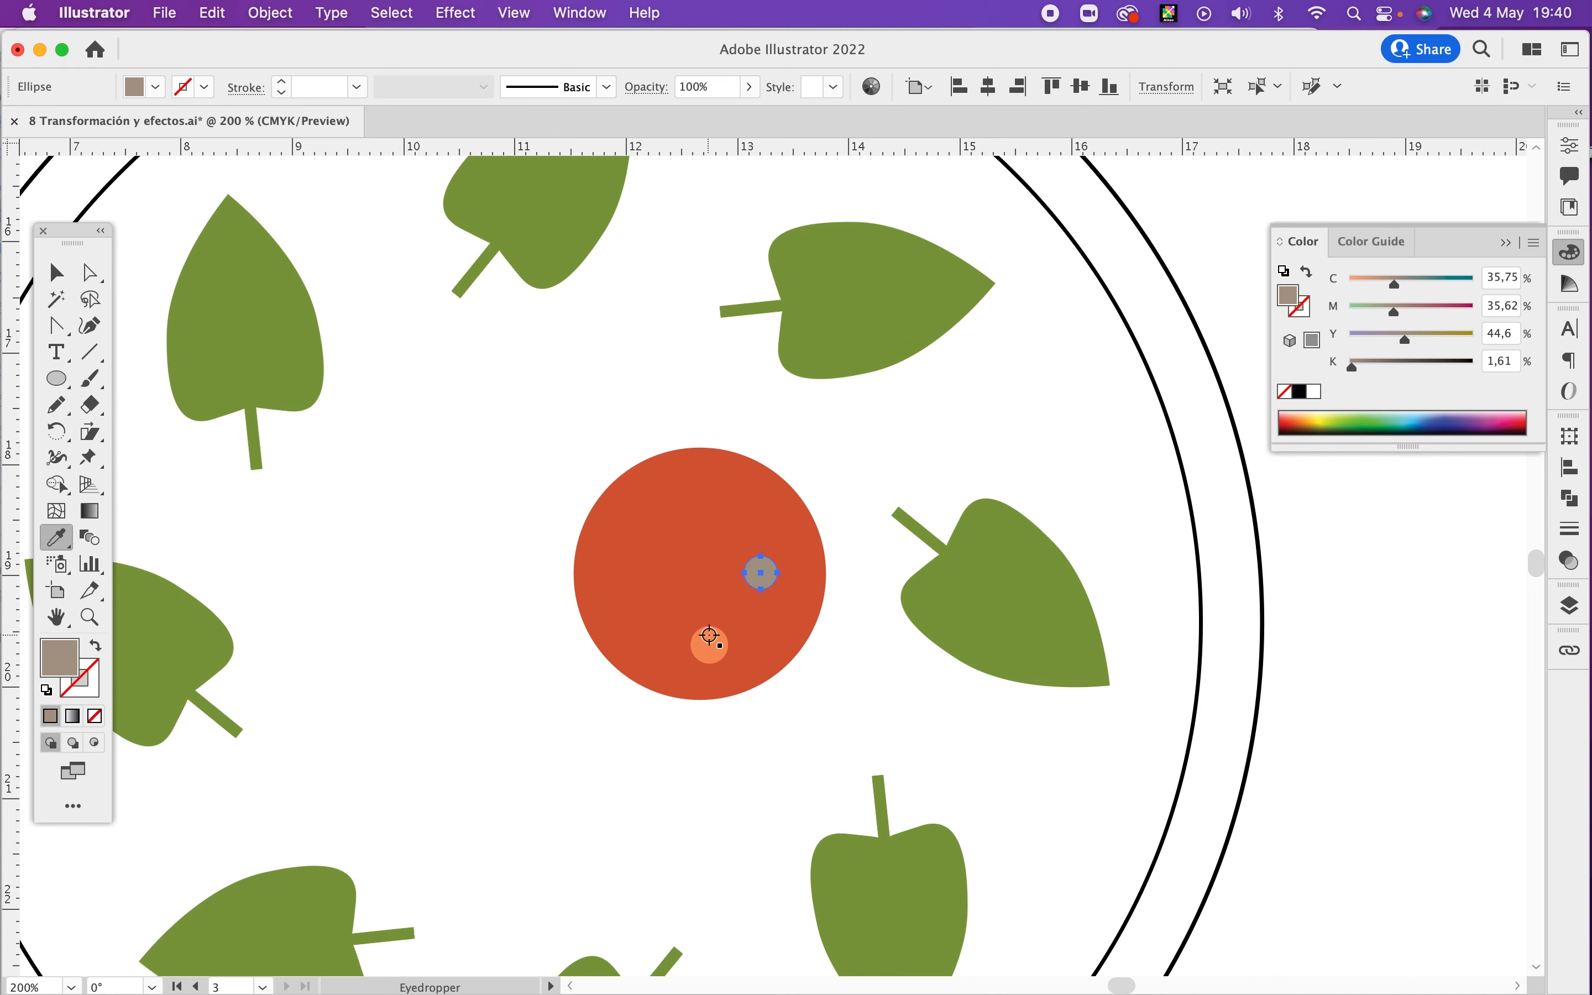
left_click(713, 638)
left_click_drag(1436, 336, 1408, 338, "shift")
key("v")
left_click(880, 454)
Step: Nudge the light dot outward and place a smaller copy of the orange dot in the pepperoni's upper left
left_click_drag(768, 565, 780, 553)
left_click_drag(720, 646, 671, 532)
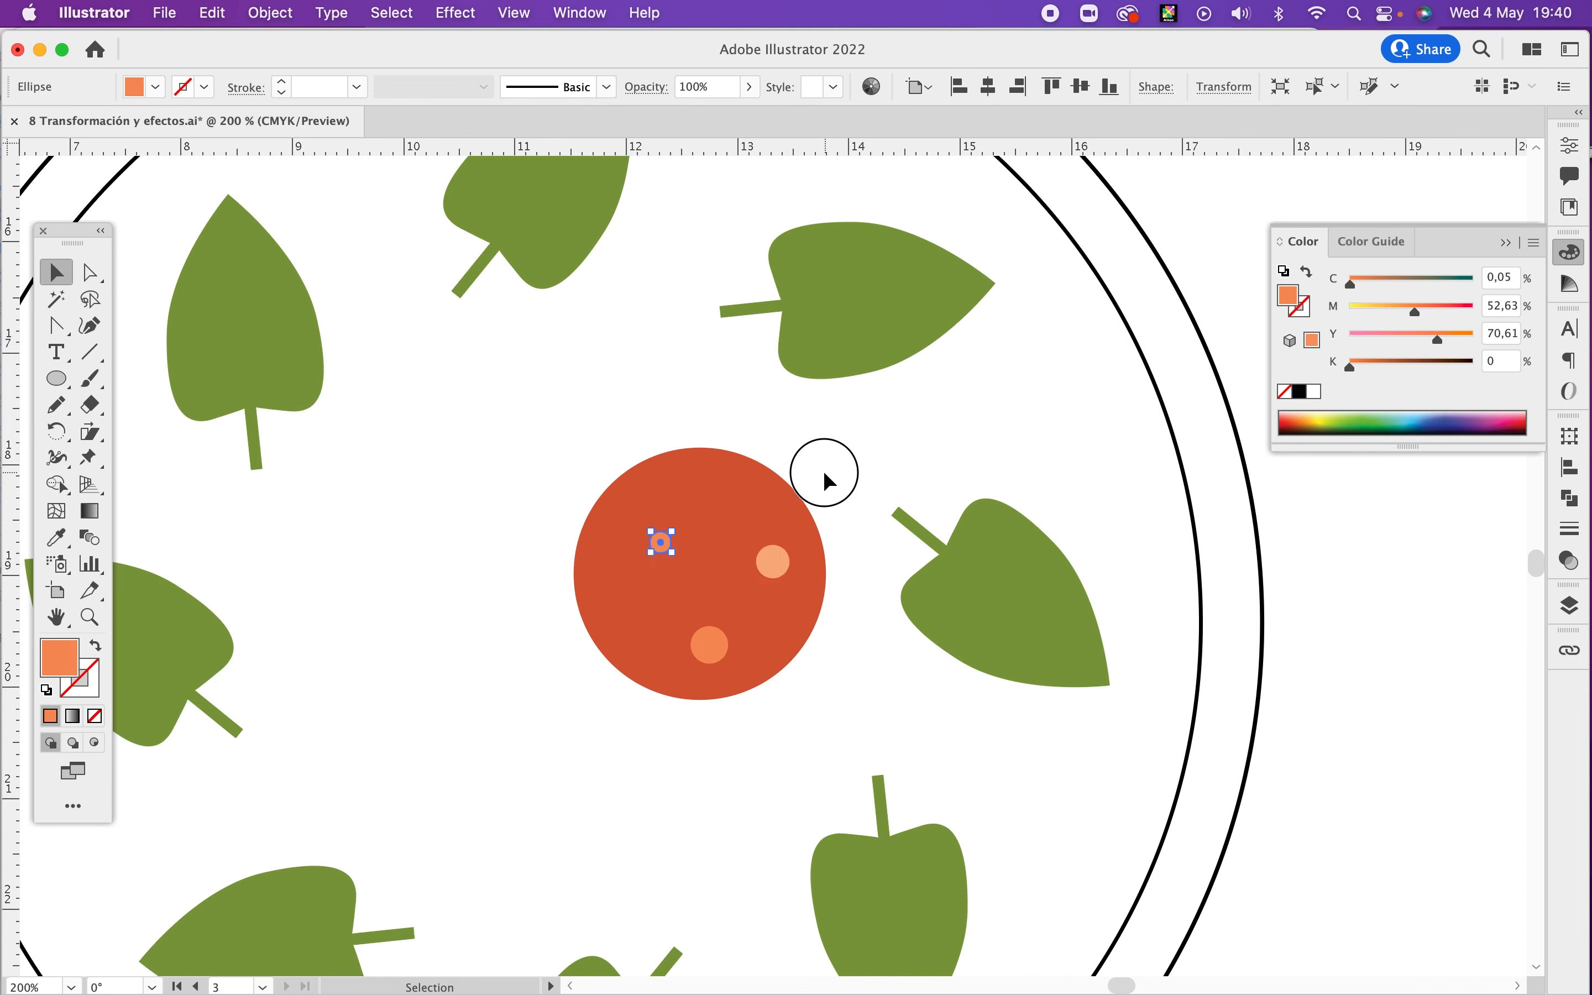
left_click(824, 472)
Step: Copy the light dot to the upper part of the pepperoni and scale the copy uniformly to 50%
left_click_drag(776, 567, 727, 517, "alt")
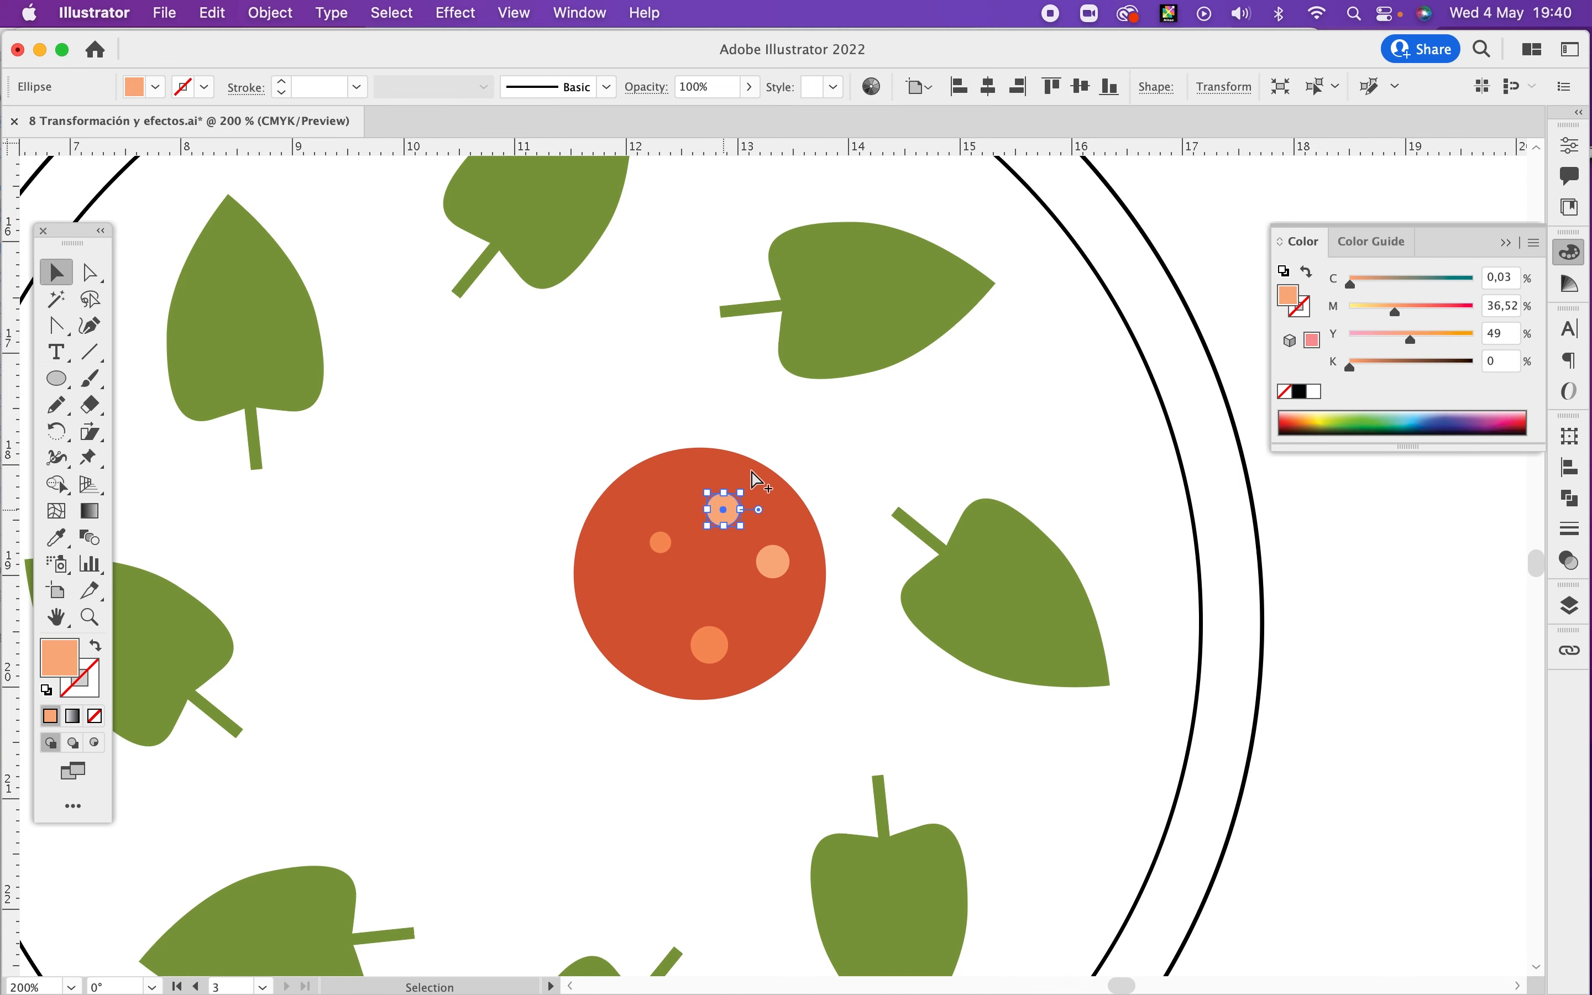
key("s")
key("Return")
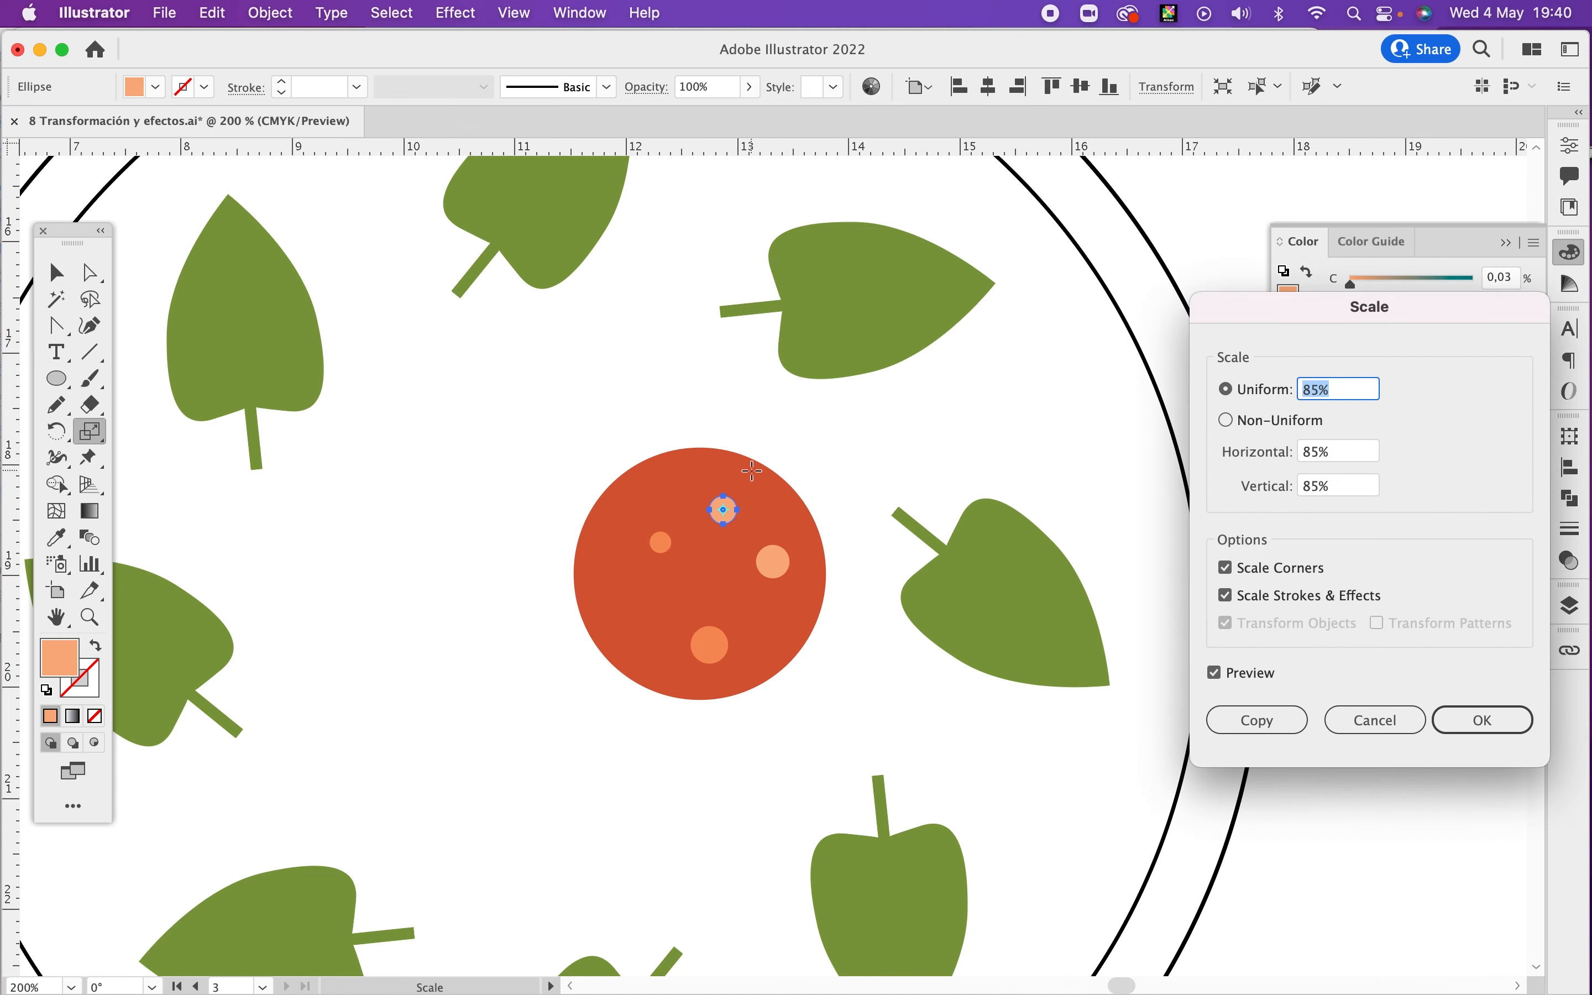
type("50")
key("Tab")
key("Return")
key("v")
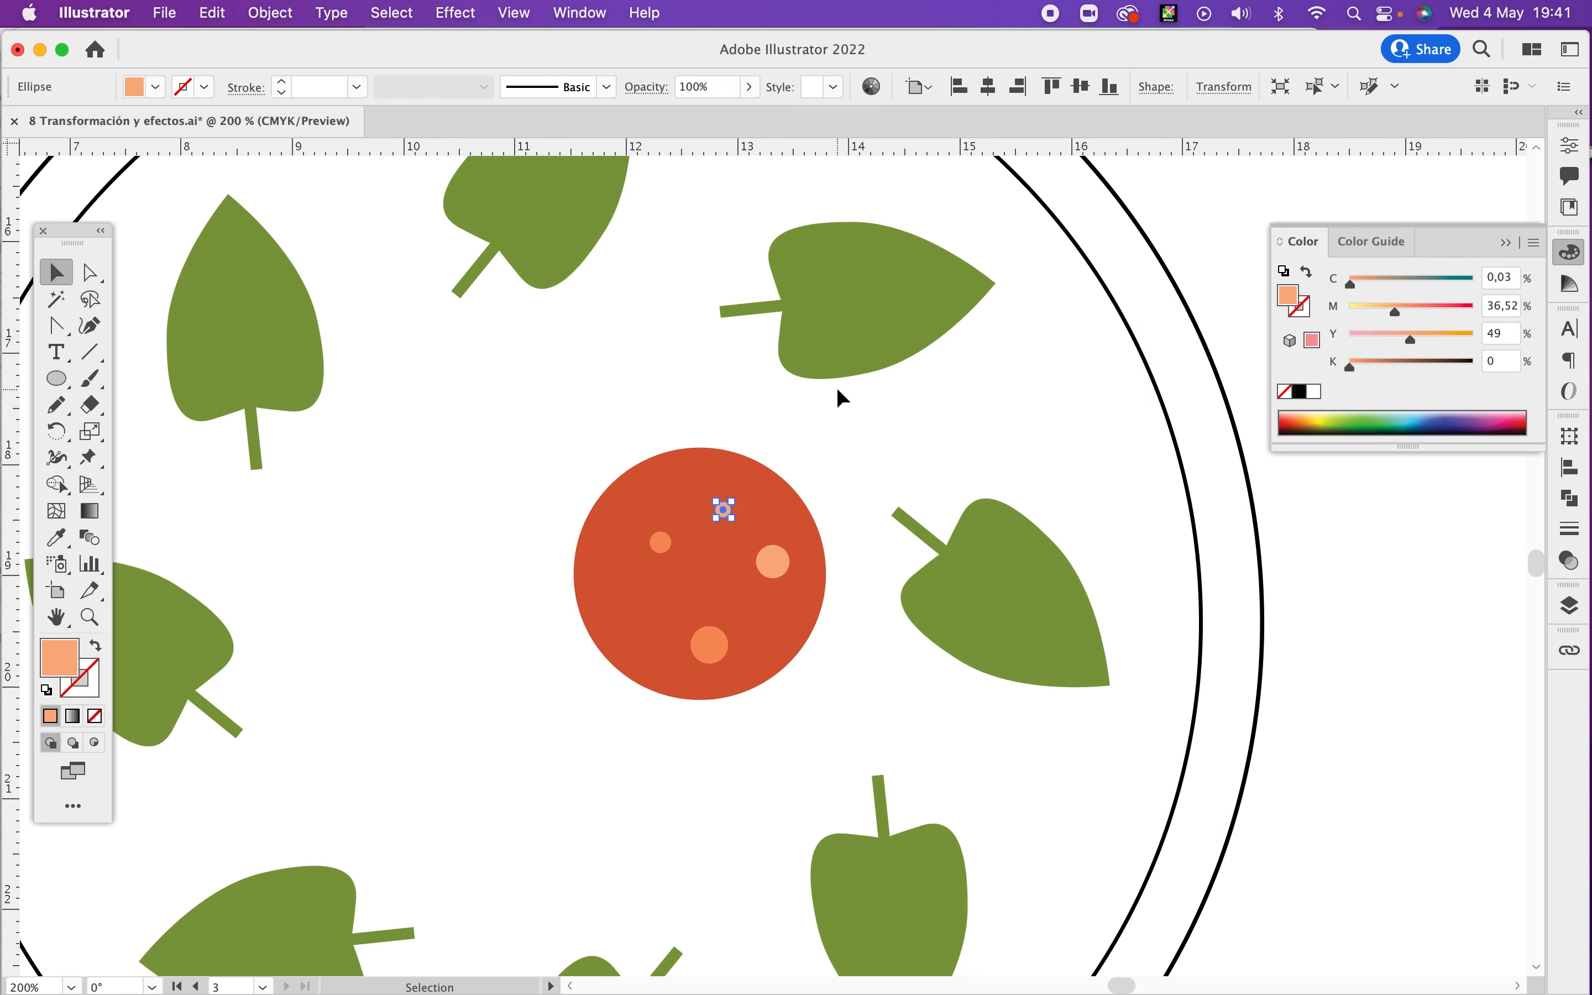
left_click(826, 467)
Step: Copy the light dot to the pepperoni's left side and rearrange the dots so they are spread evenly
left_click_drag(767, 559, 625, 598, "alt")
left_click_drag(661, 537, 790, 544)
left_click_drag(733, 636, 735, 642)
left_click(835, 463)
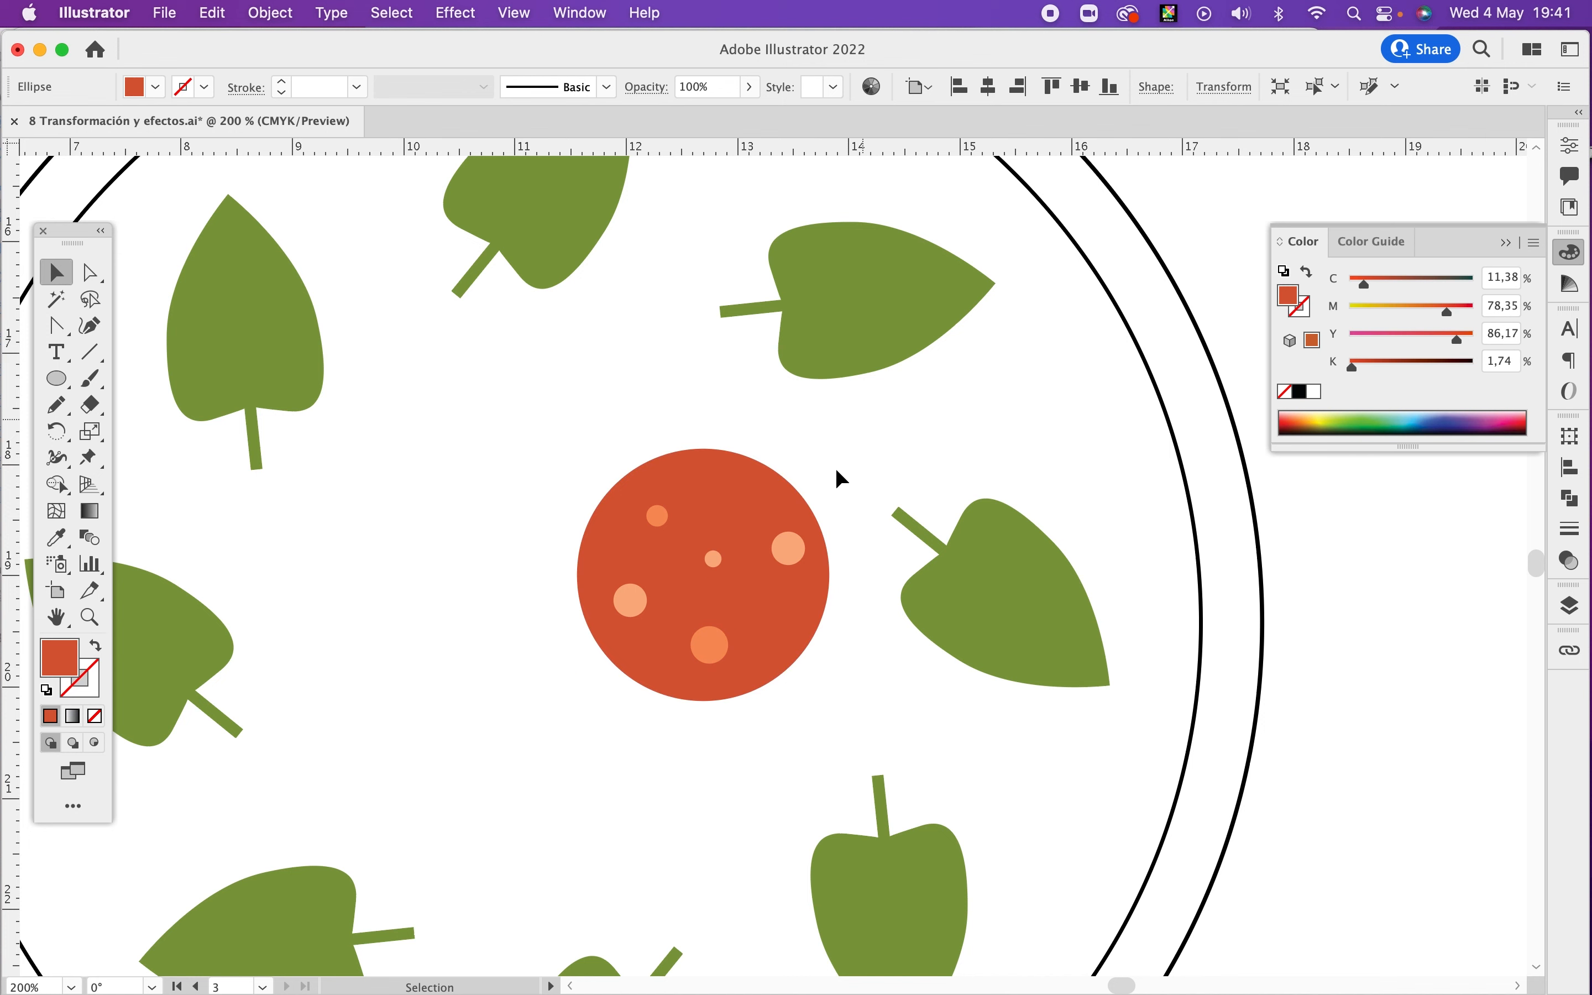
Step: Select the pepperoni circle with its five dots, leaving out the emblem's two outer rings, and group them
left_click_drag(833, 440, 565, 735)
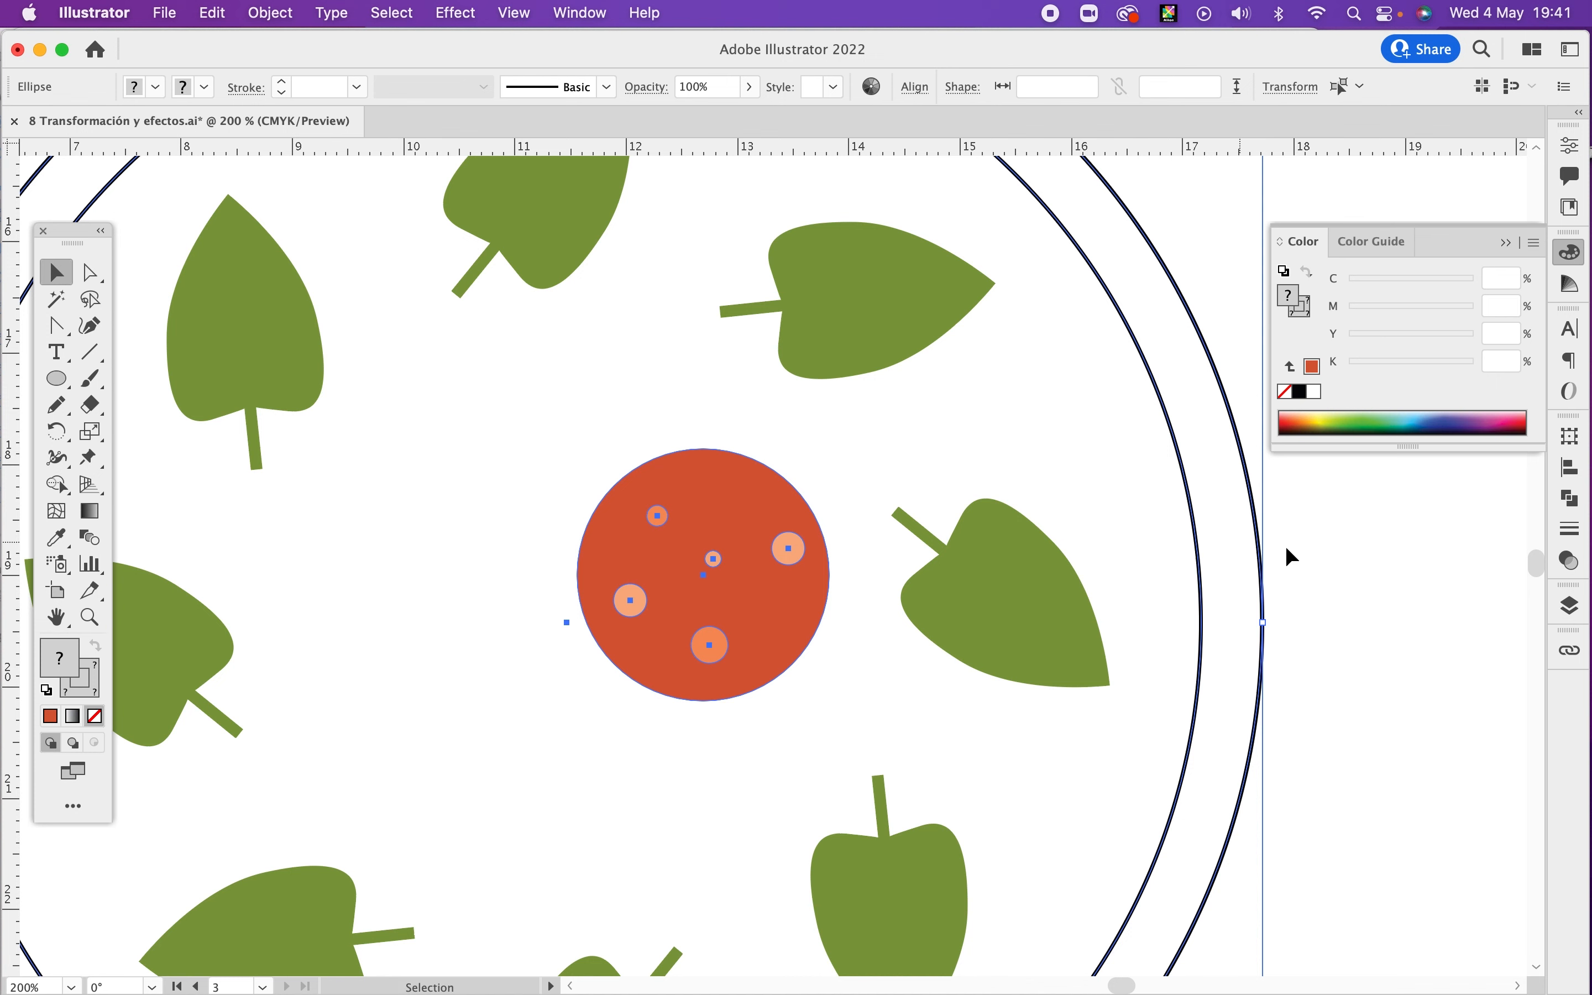
left_click(1200, 609, "shift")
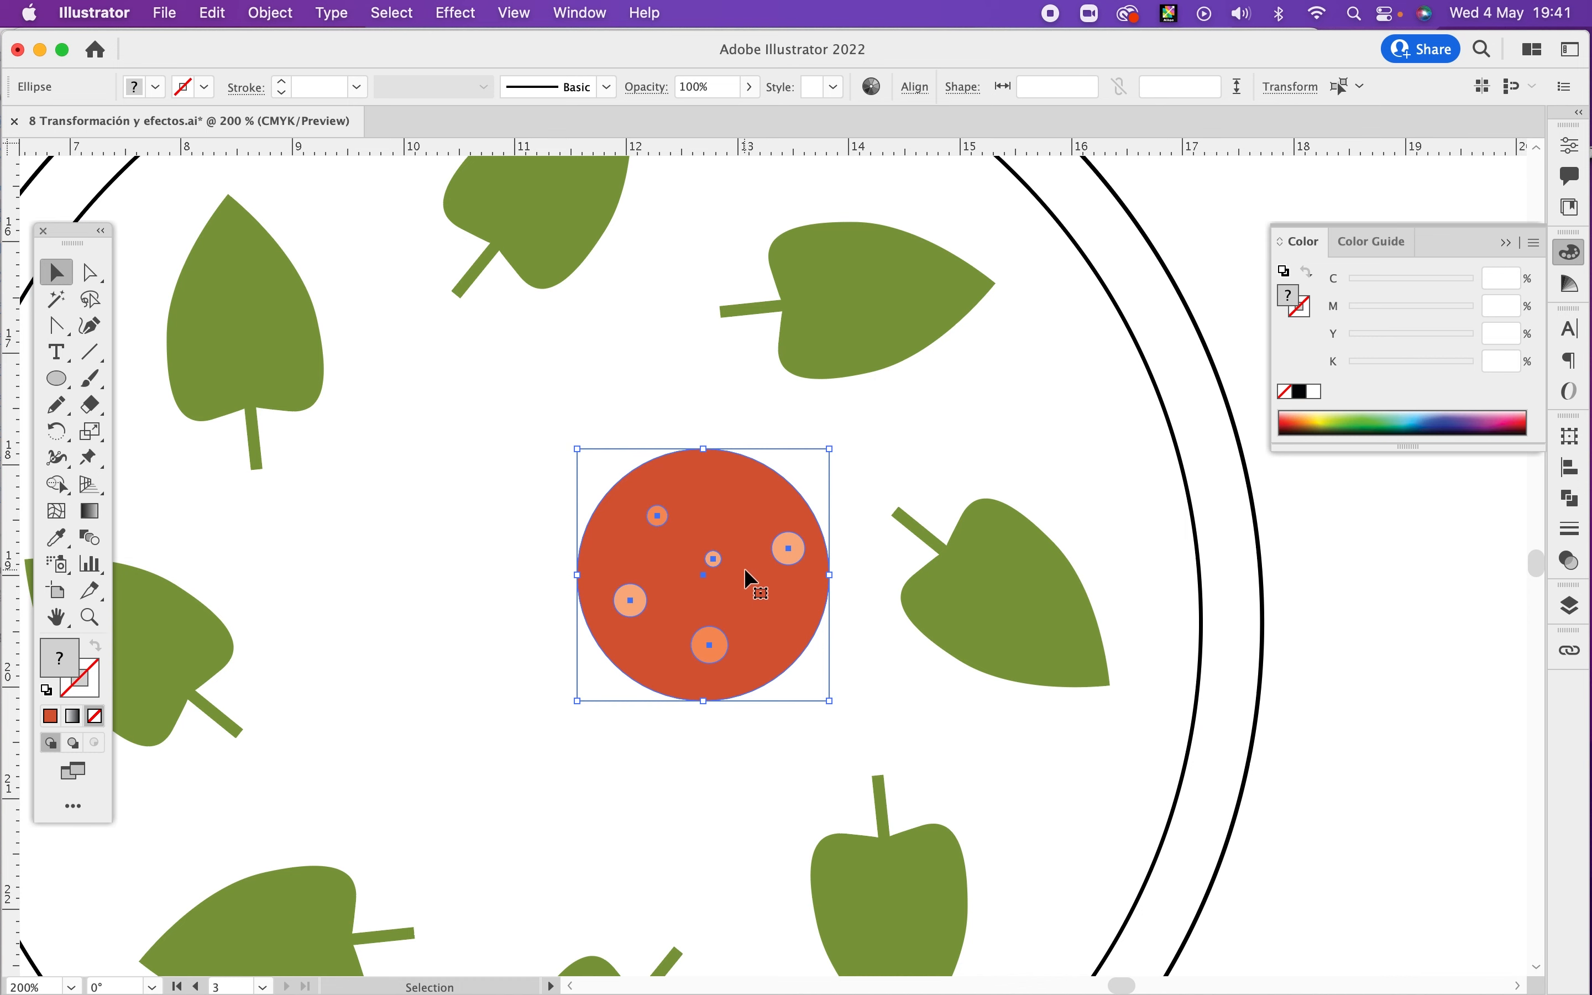
key("super+g")
Step: Move the pepperoni group down to the right over a leaf, send it to the back, and deselect it
left_click_drag(758, 525, 850, 655)
key("super+minus")
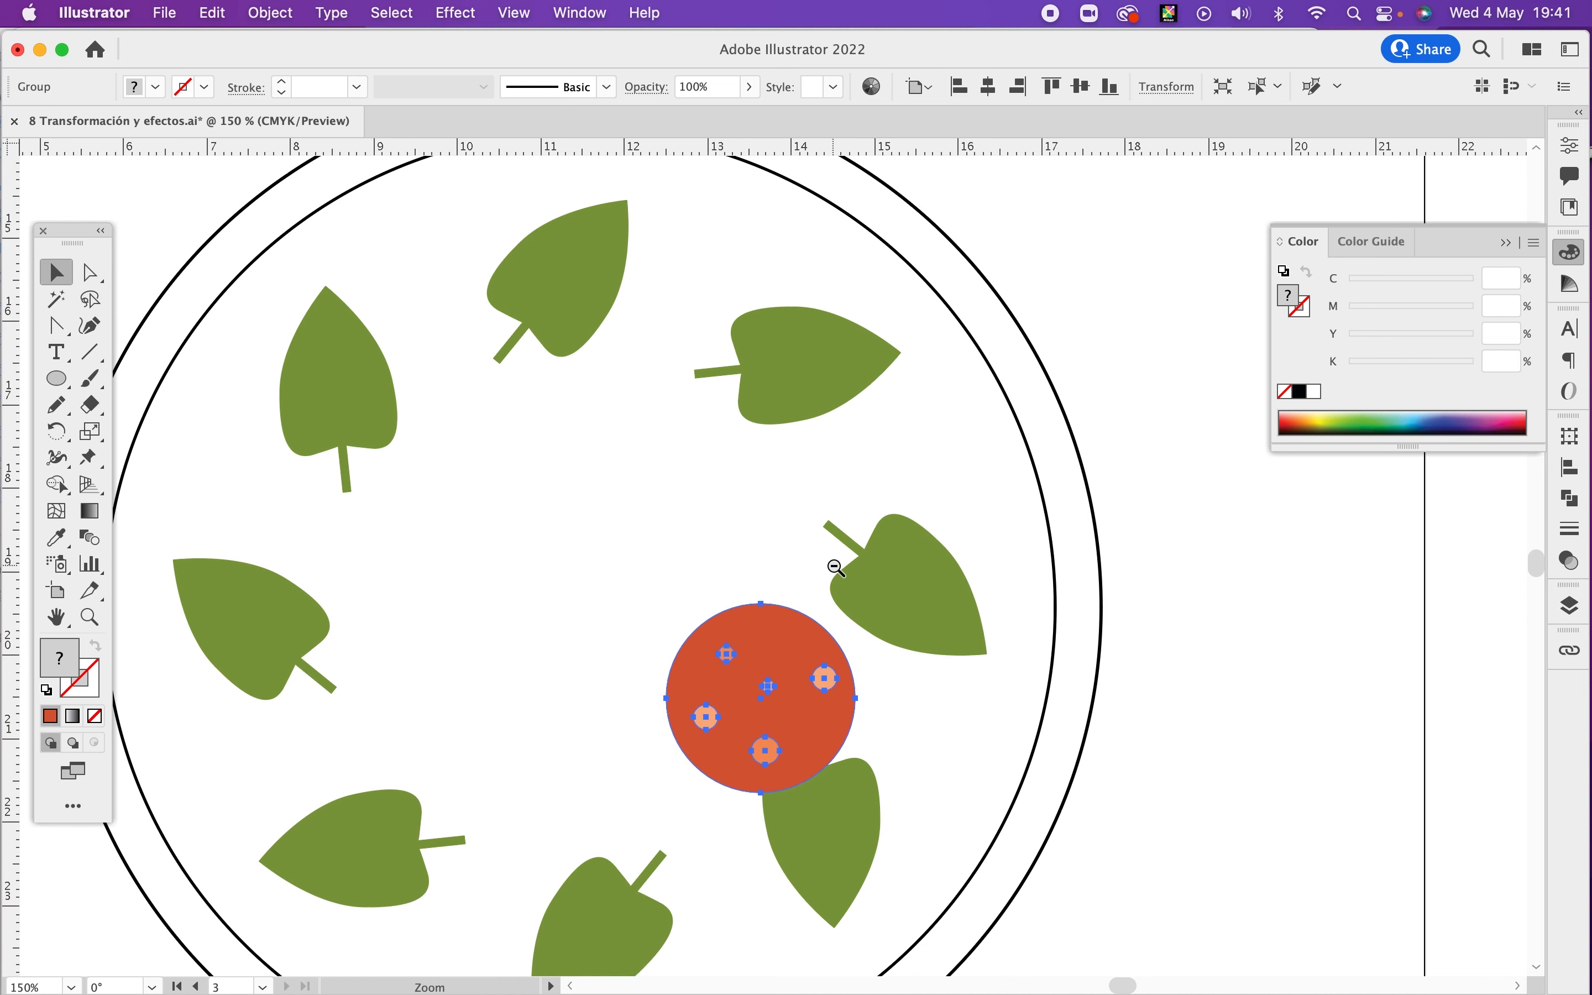
right_click(785, 639)
mouse_move(874, 877)
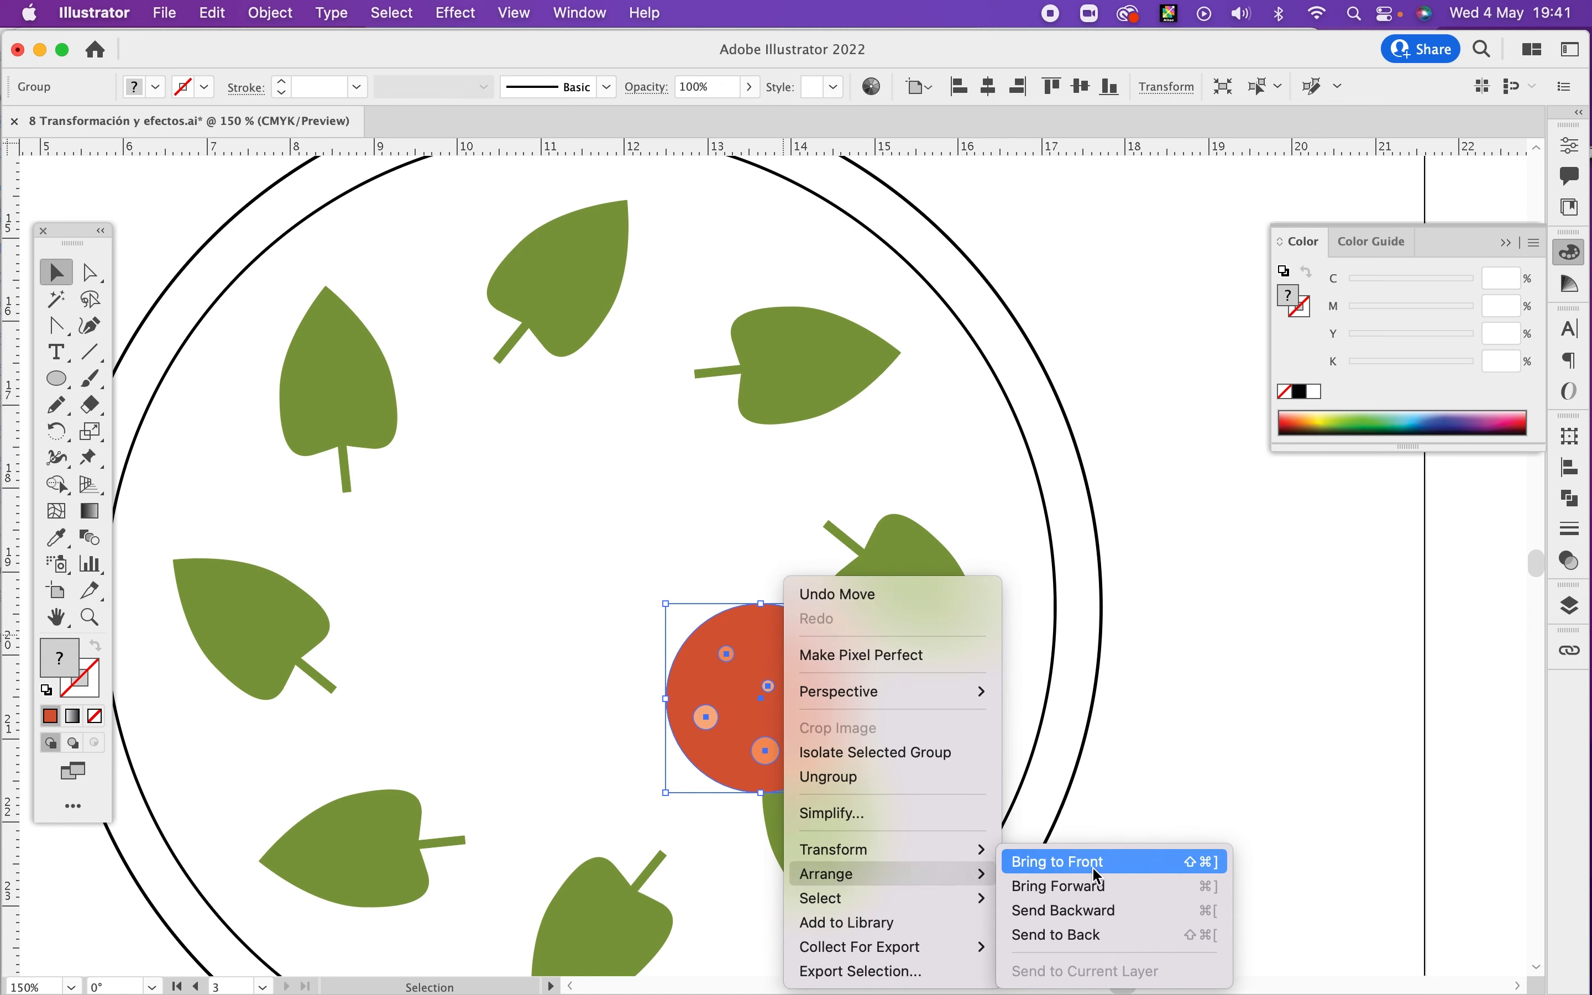
left_click(1077, 934)
left_click(1240, 674)
Step: Place copies of the pepperoni group in the upper left and lower left of the inner circle
left_click_drag(951, 560, 1066, 650)
left_click(921, 572)
left_click_drag(824, 693, 686, 734)
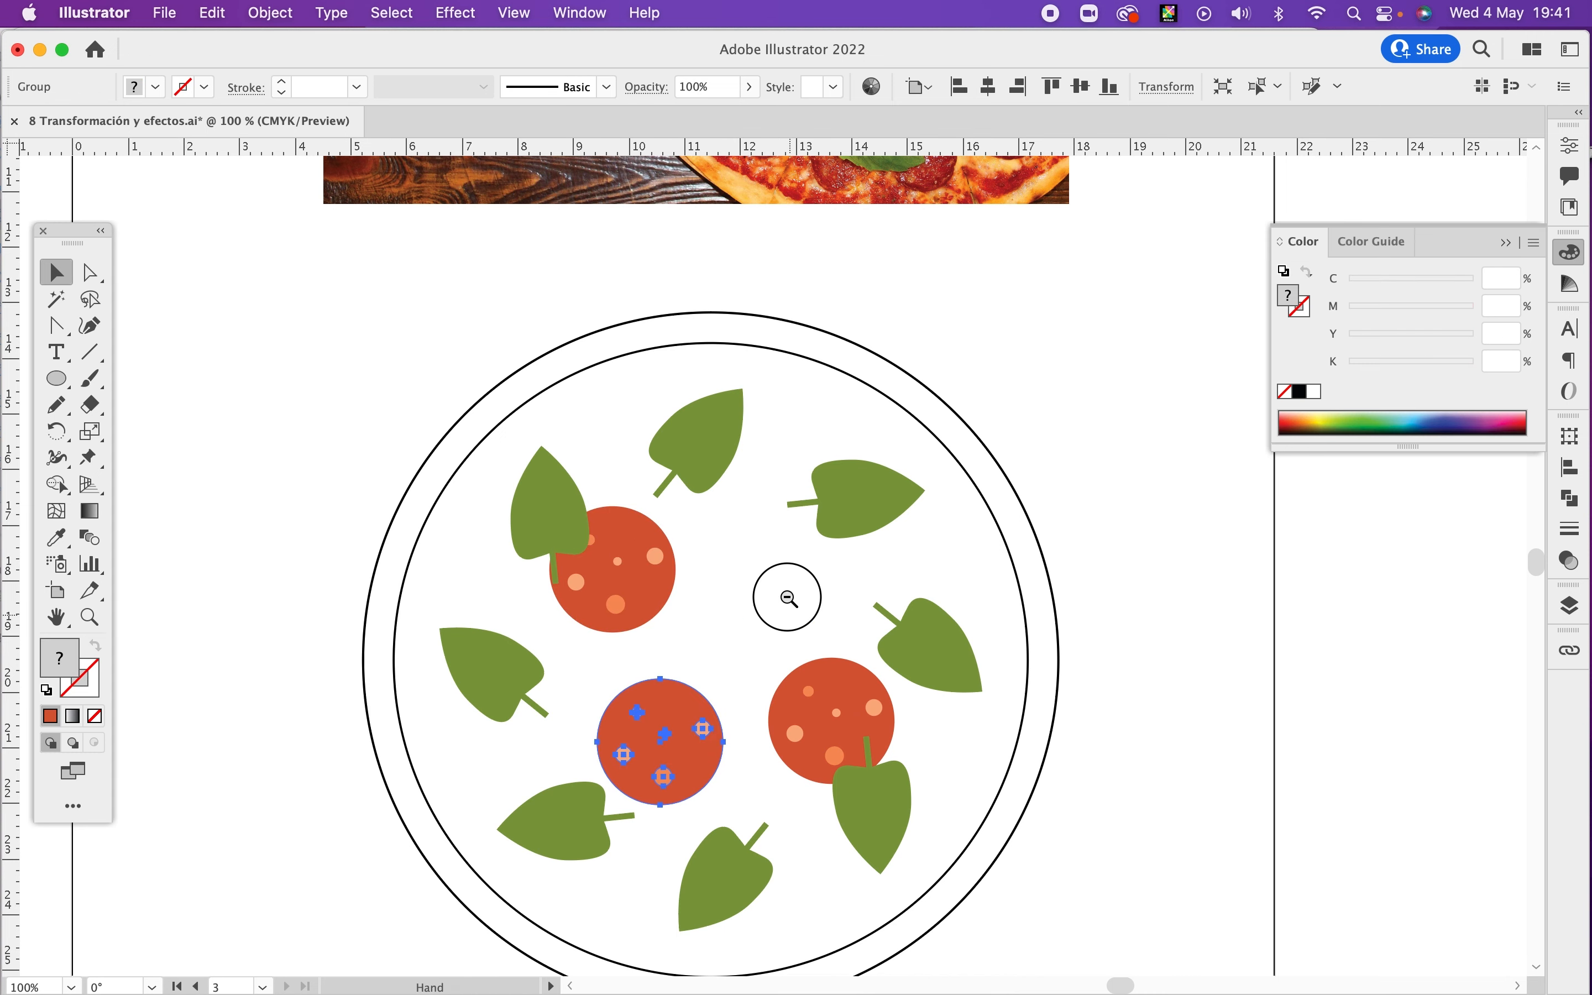
Step: Add four more pepperoni copies and spread all seven over the inner circle, partly beneath the leaves
left_click_drag(788, 597, 706, 705)
left_click_drag(620, 812, 868, 663)
left_click_drag(685, 642, 689, 539)
scroll(682, 600, "down", 8)
scroll(681, 599, "left", 2)
left_click_drag(787, 573, 776, 616)
left_click_drag(764, 402, 769, 447)
mouse_move(874, 393)
left_mouse_down()
mouse_move(910, 362)
mouse_move(883, 376)
left_mouse_up()
left_click_drag(757, 398, 500, 553)
key("super+shift+a")
left_click_drag(567, 383, 602, 257)
key("super+z")
left_click(376, 740)
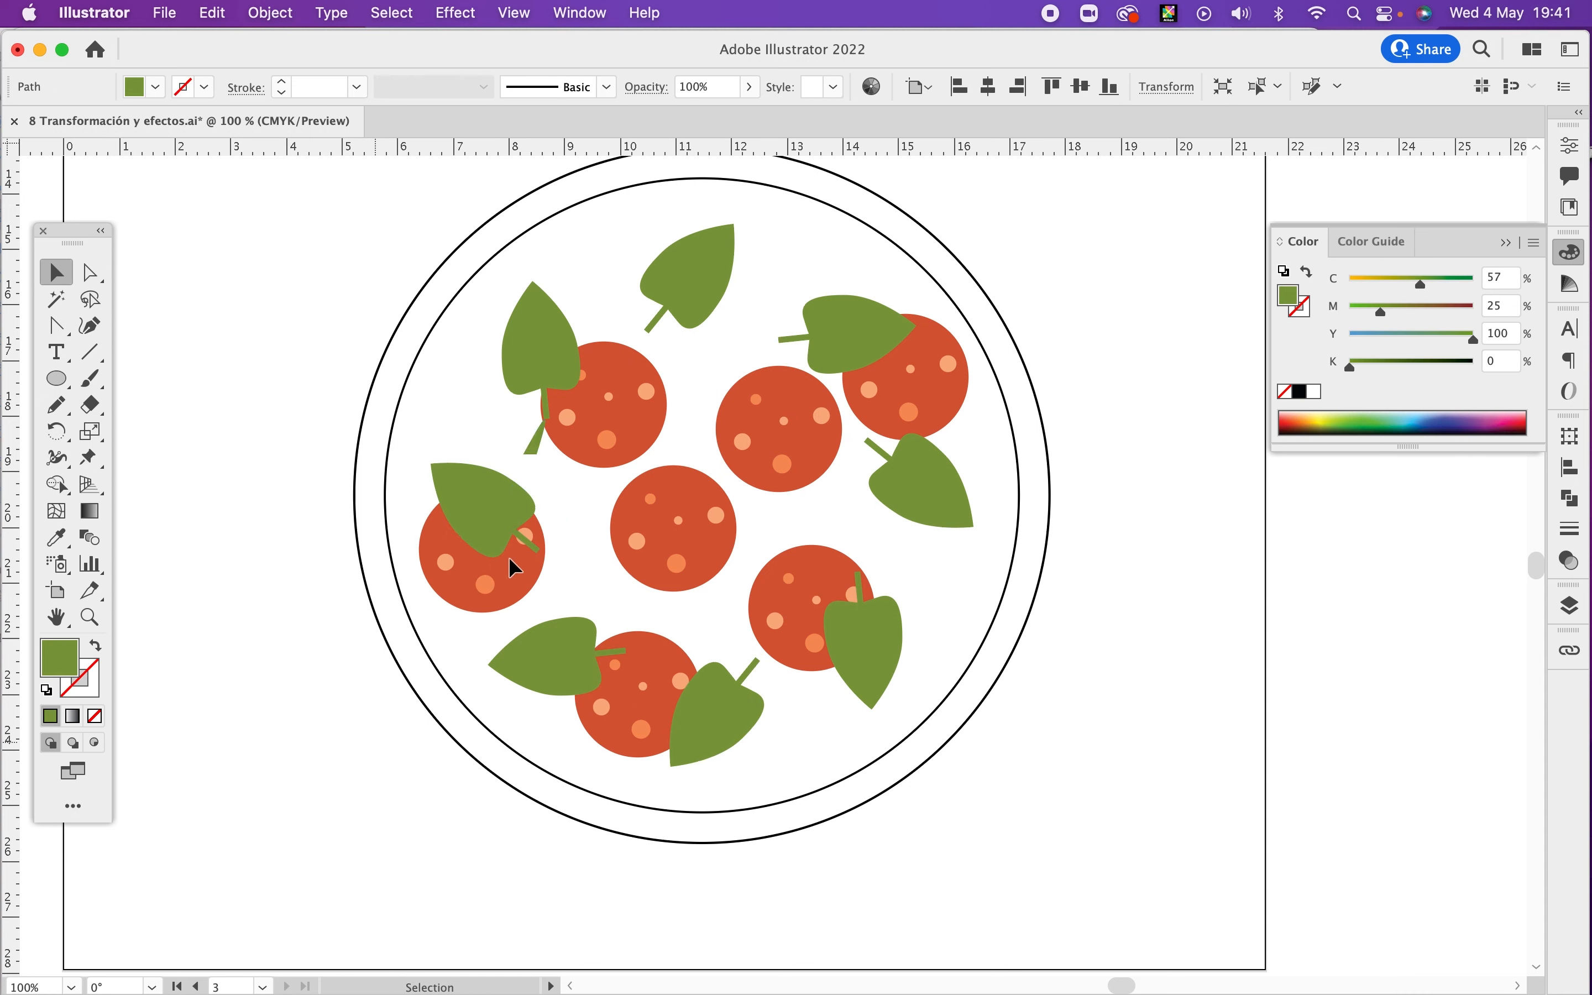
Step: Copy a pepperoni to the top of the inner circle, partly beneath the uppermost leaf
left_click(511, 579)
left_click_drag(495, 566, 726, 291)
left_click_drag(938, 373, 888, 533)
left_click(900, 508, "alt+super")
left_click_drag(901, 454, 956, 524)
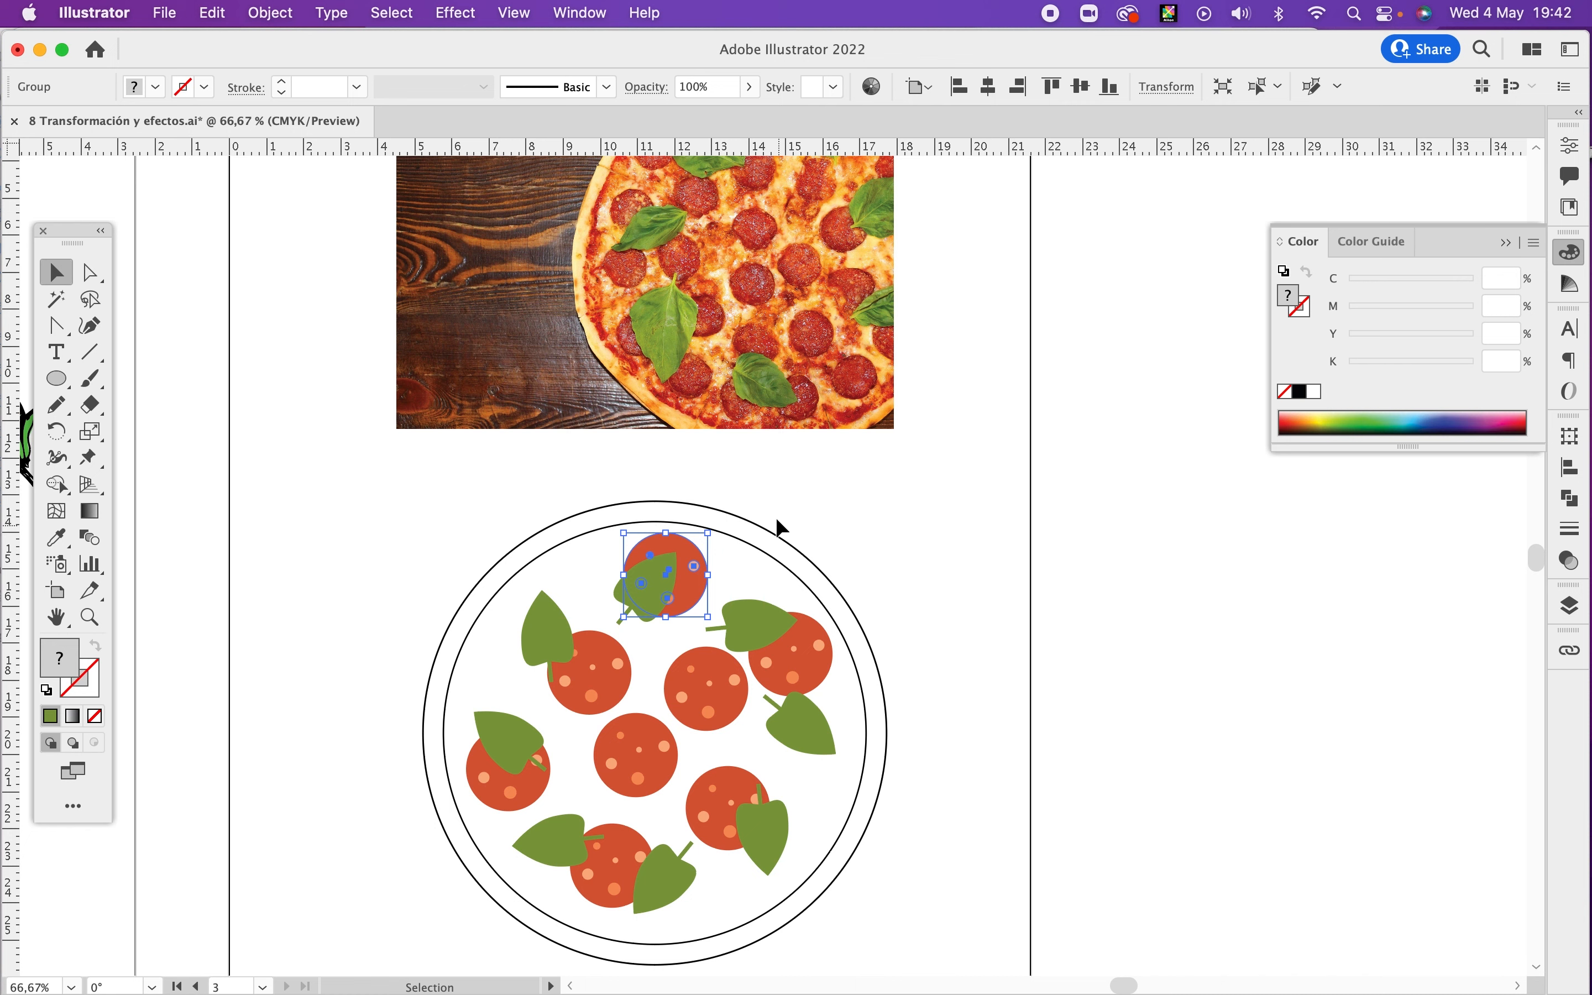
Step: Fill the emblem's outer circle with a light crust colour sampled from the pizza's edge in the photo
left_click(796, 549)
double_click(824, 574)
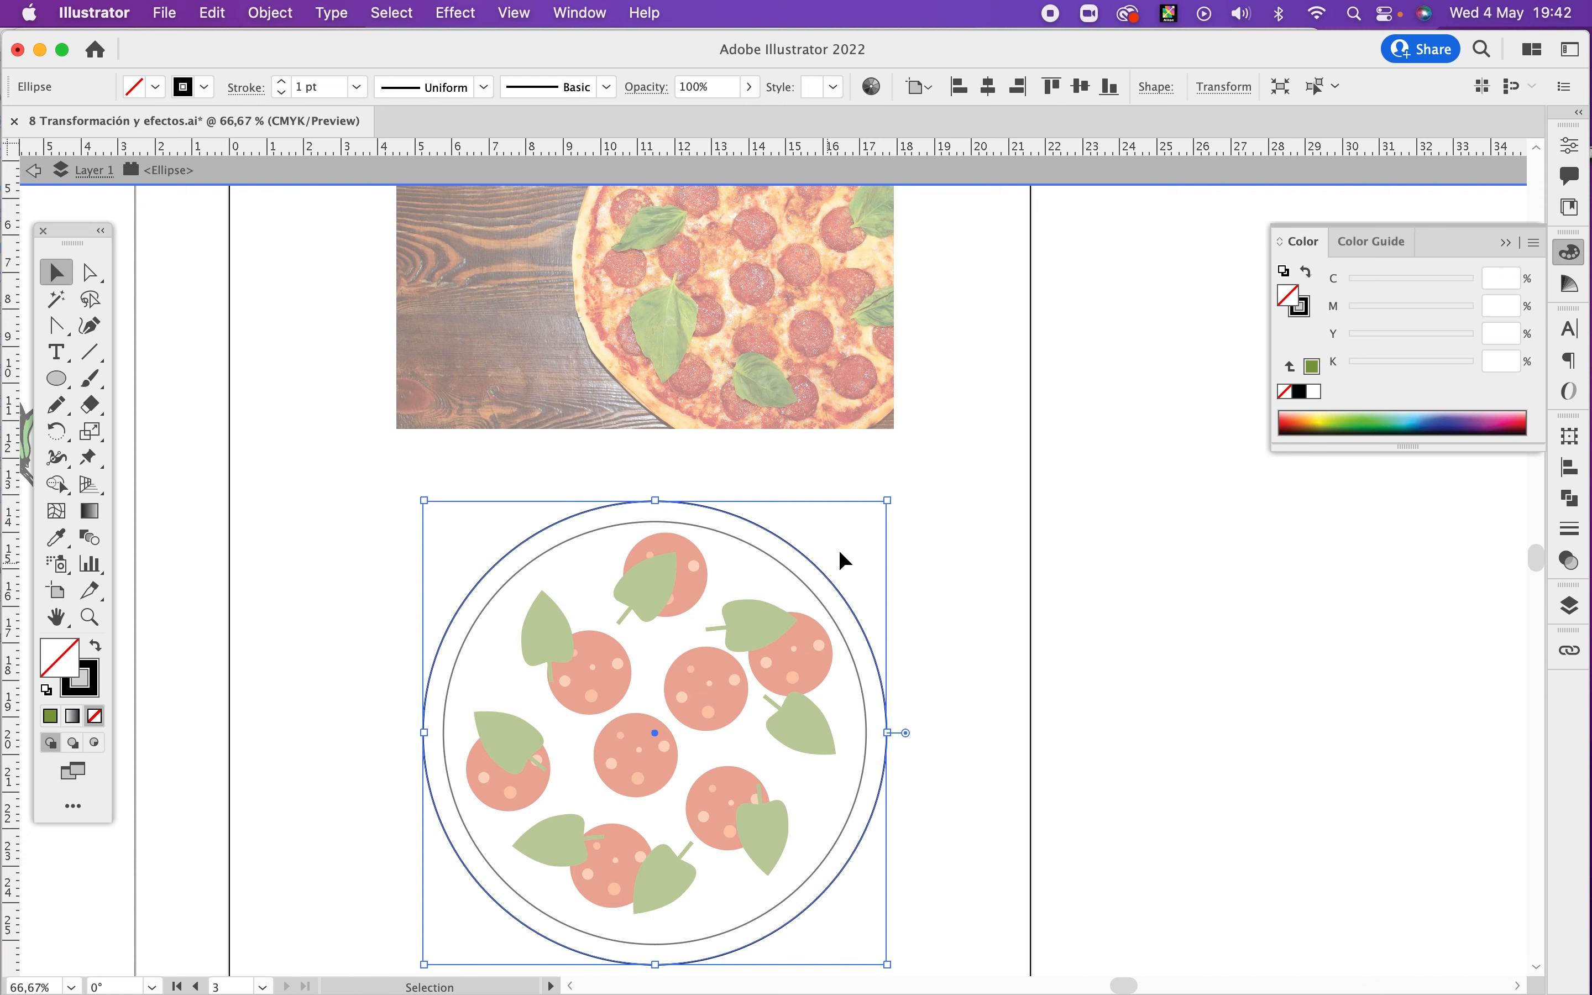
double_click(839, 549)
left_click(815, 560)
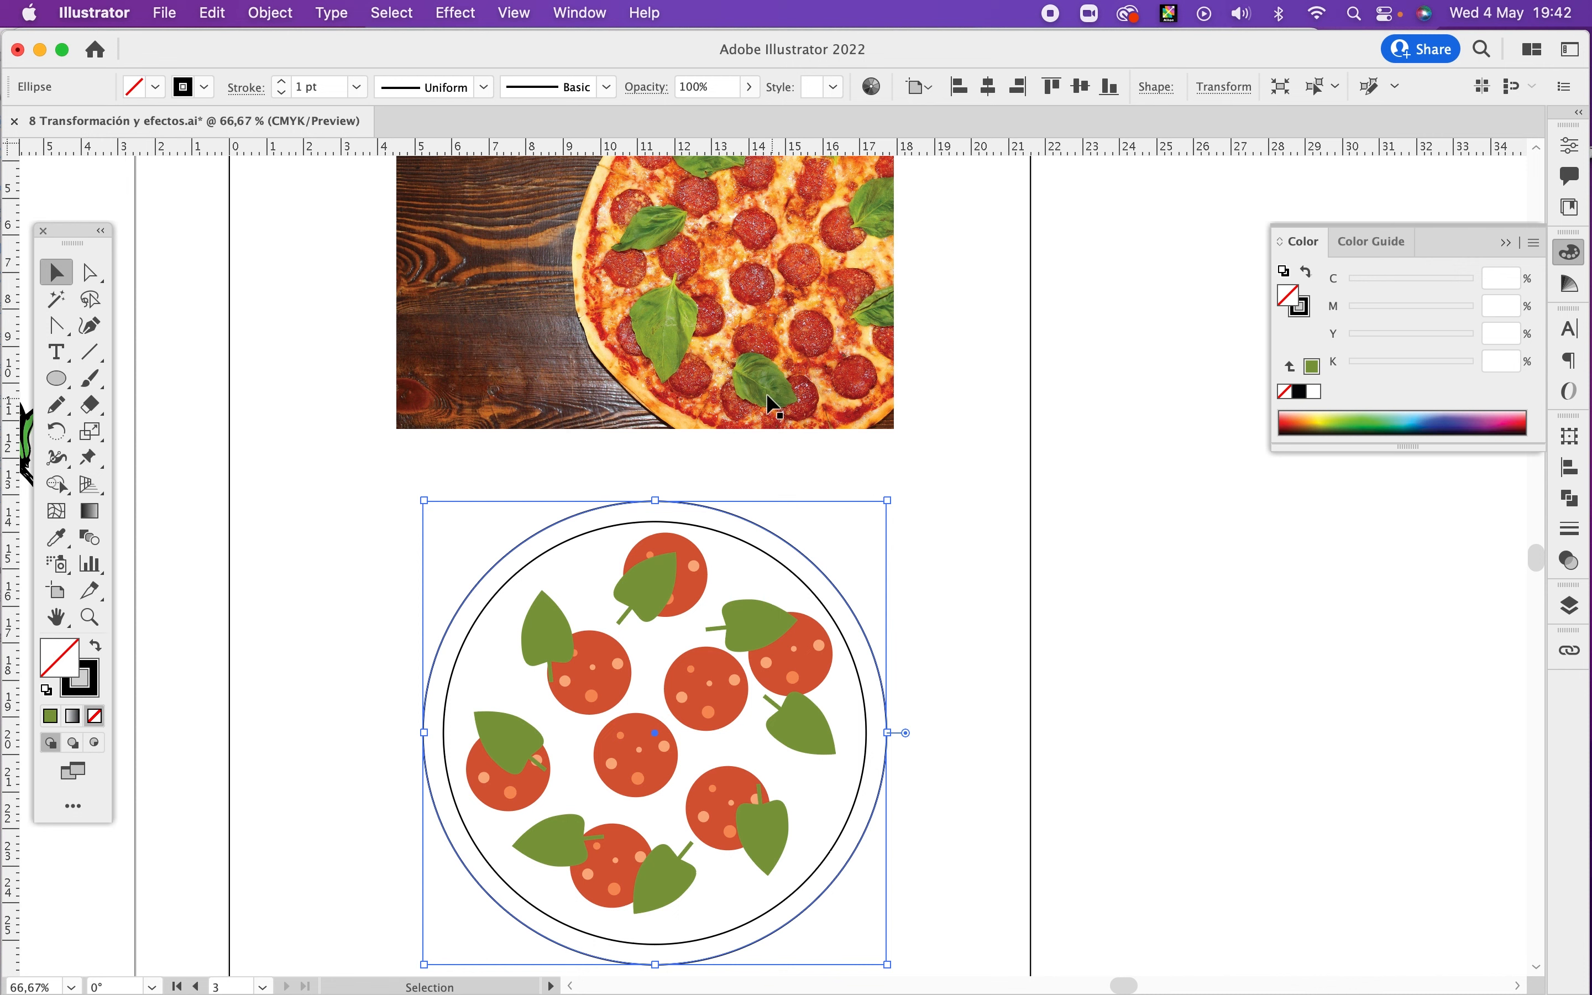
left_click(58, 540)
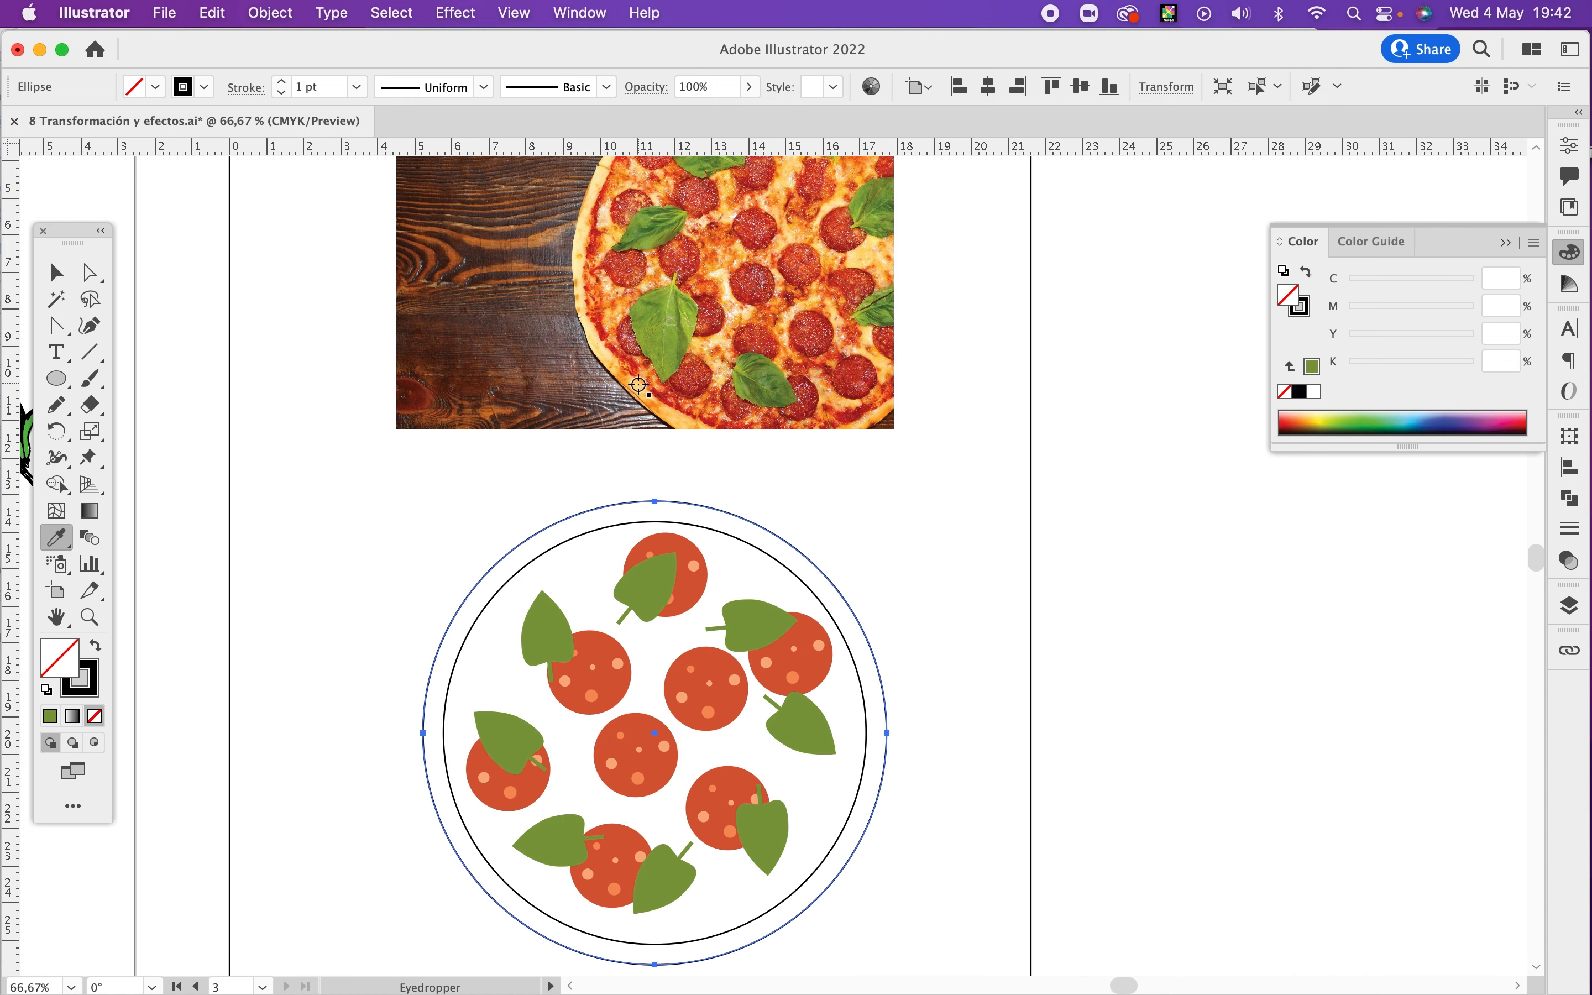
left_click(639, 393)
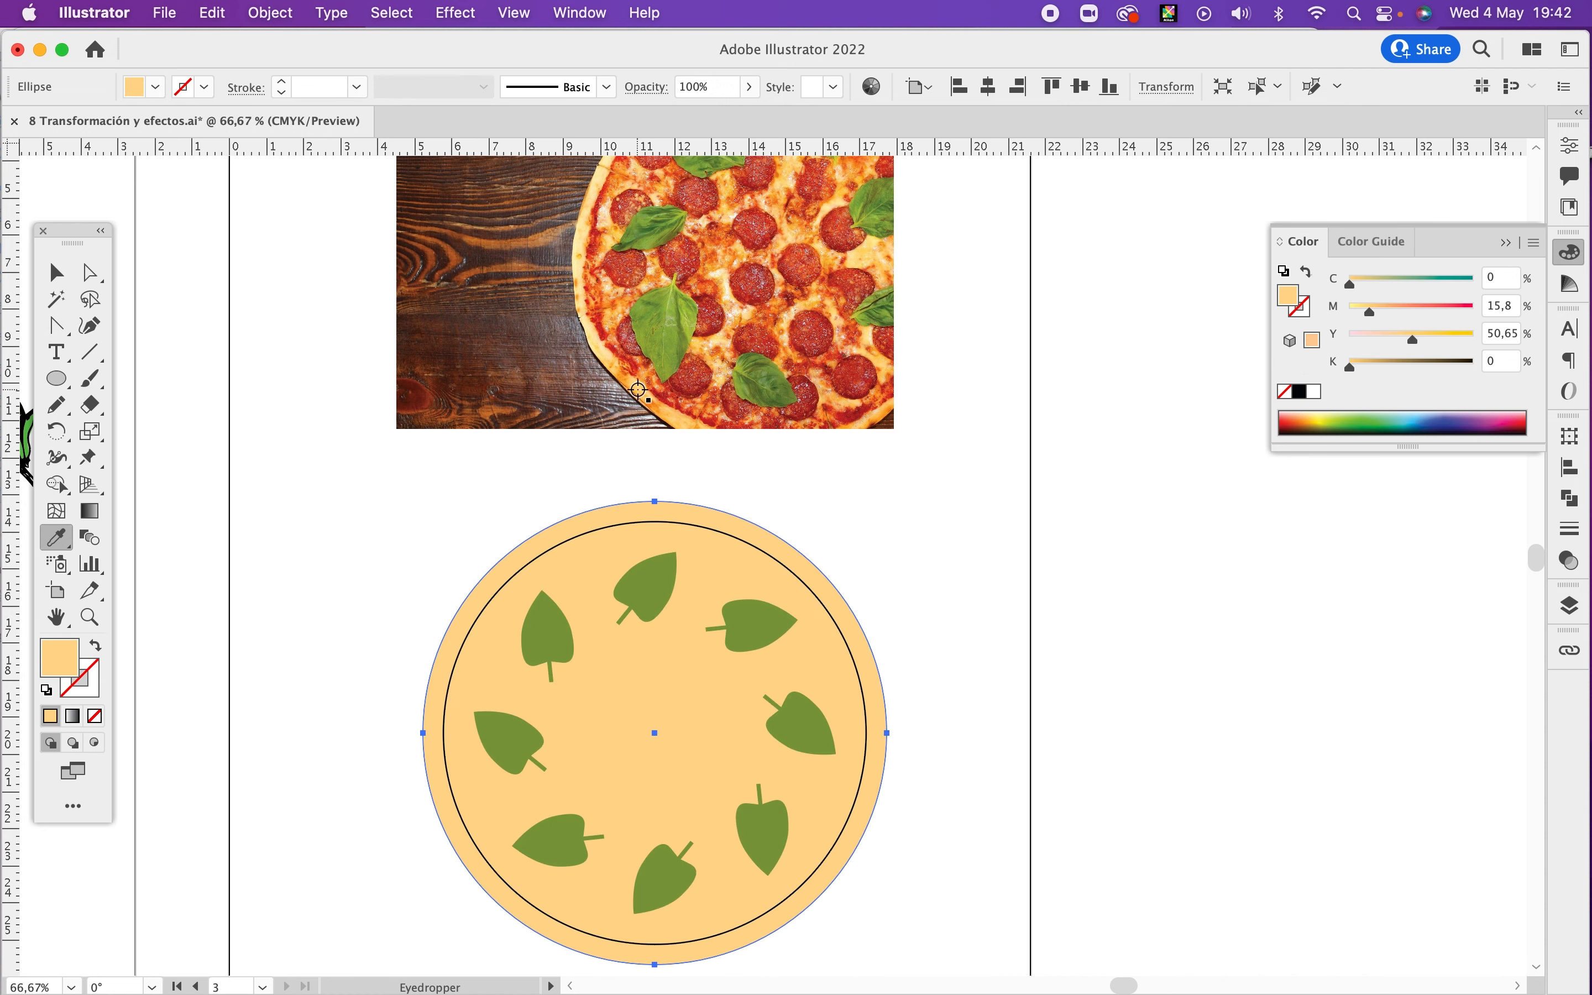
key("v")
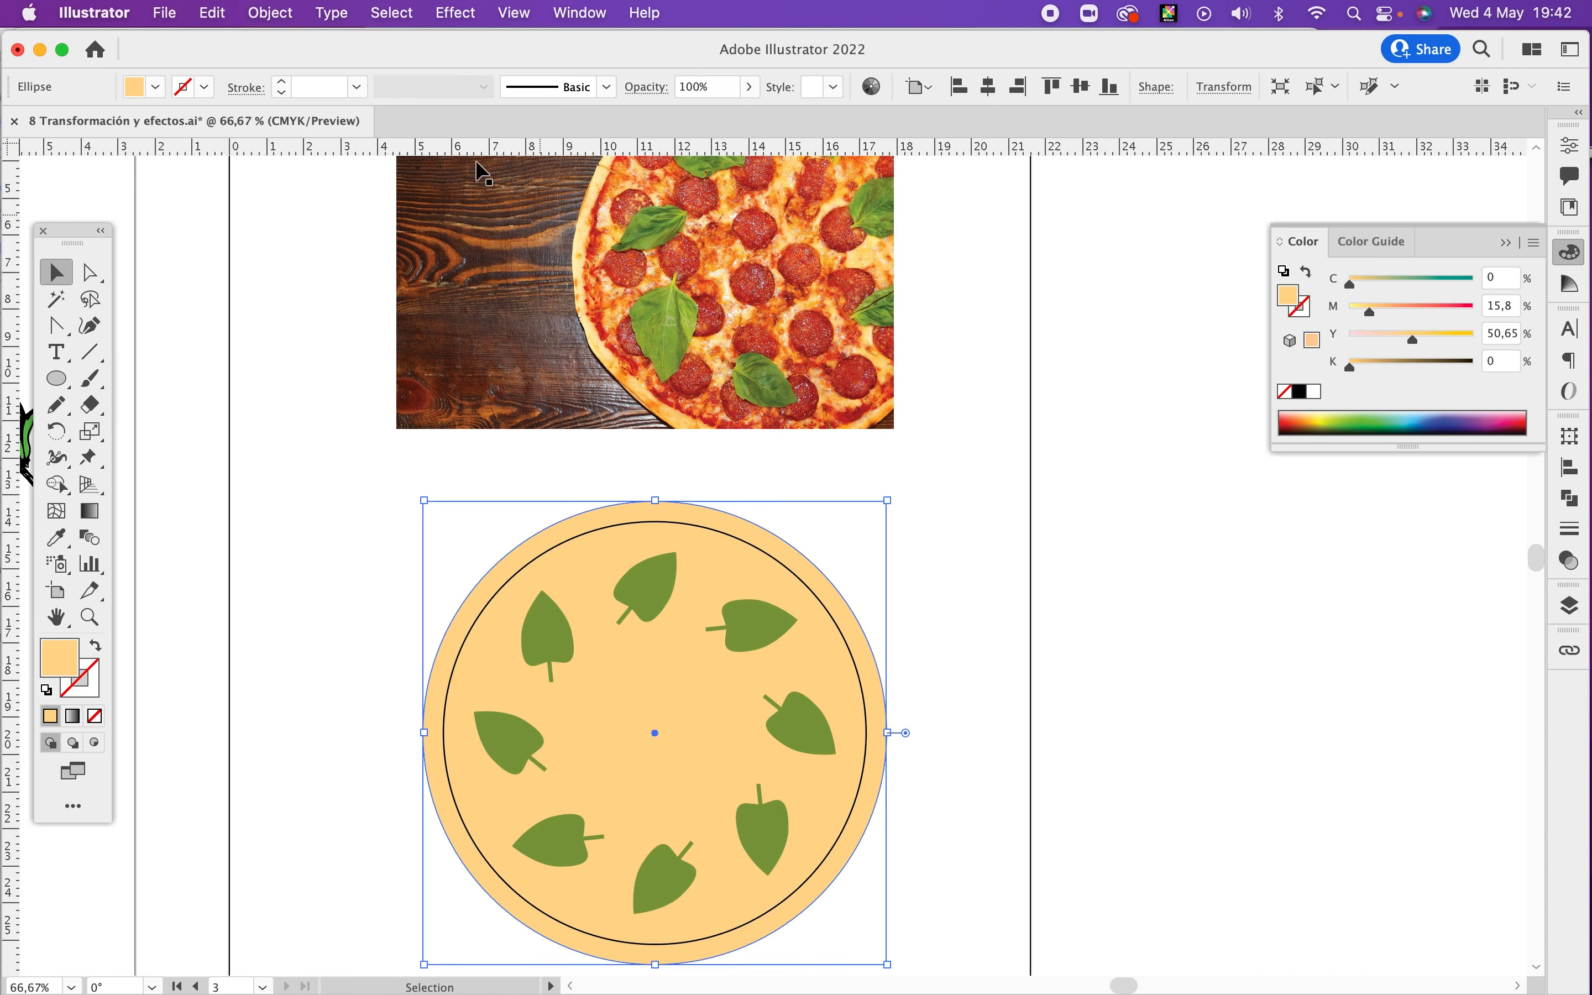
Step: Send the light crust circle to the back of the stacking order, behind the pepperoni and leaves
left_click(273, 24)
mouse_move(295, 68)
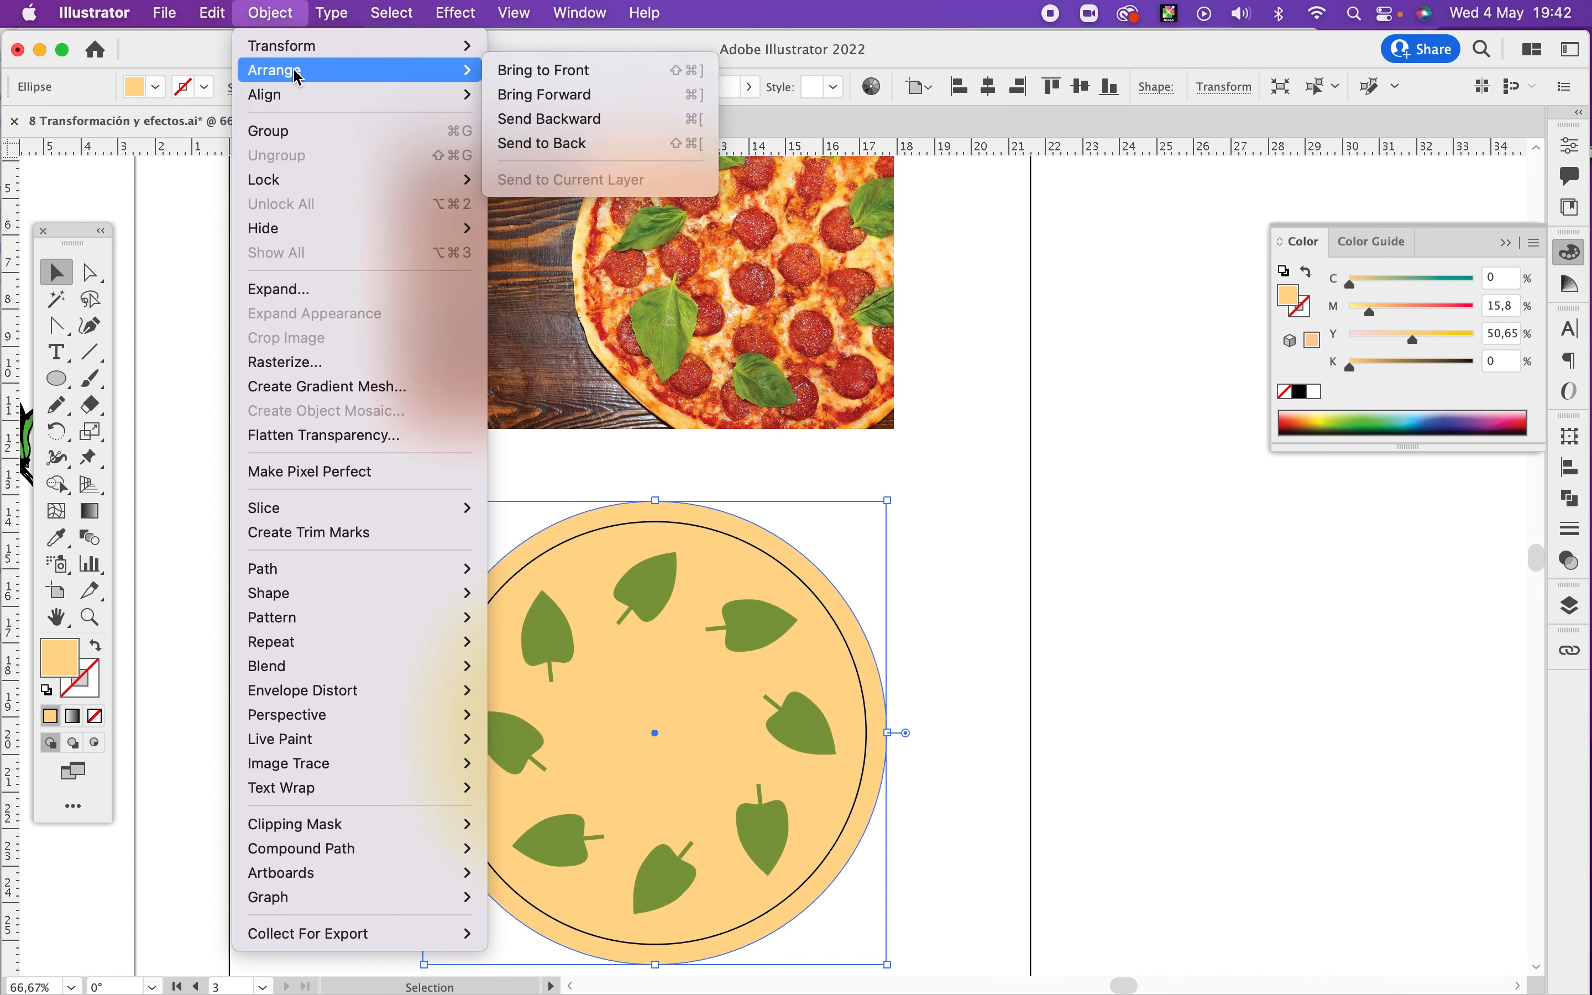
left_click(601, 146)
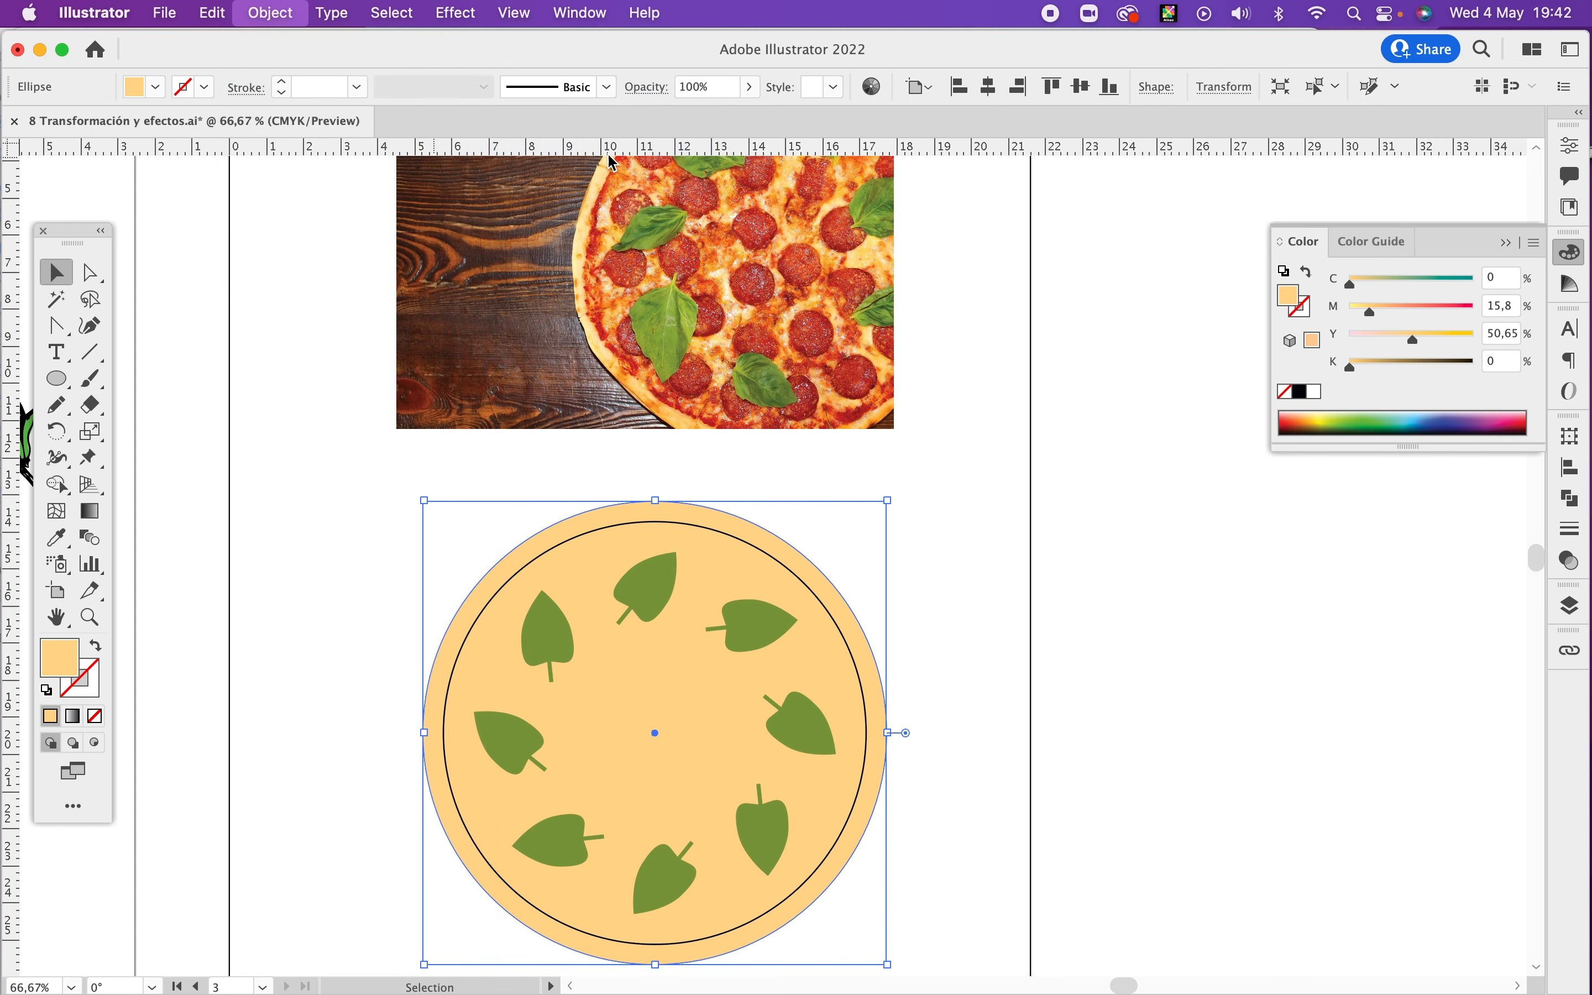
Step: Fill the inner circle with an orange cheese colour sampled from the middle of the pizza photo
left_click(814, 592)
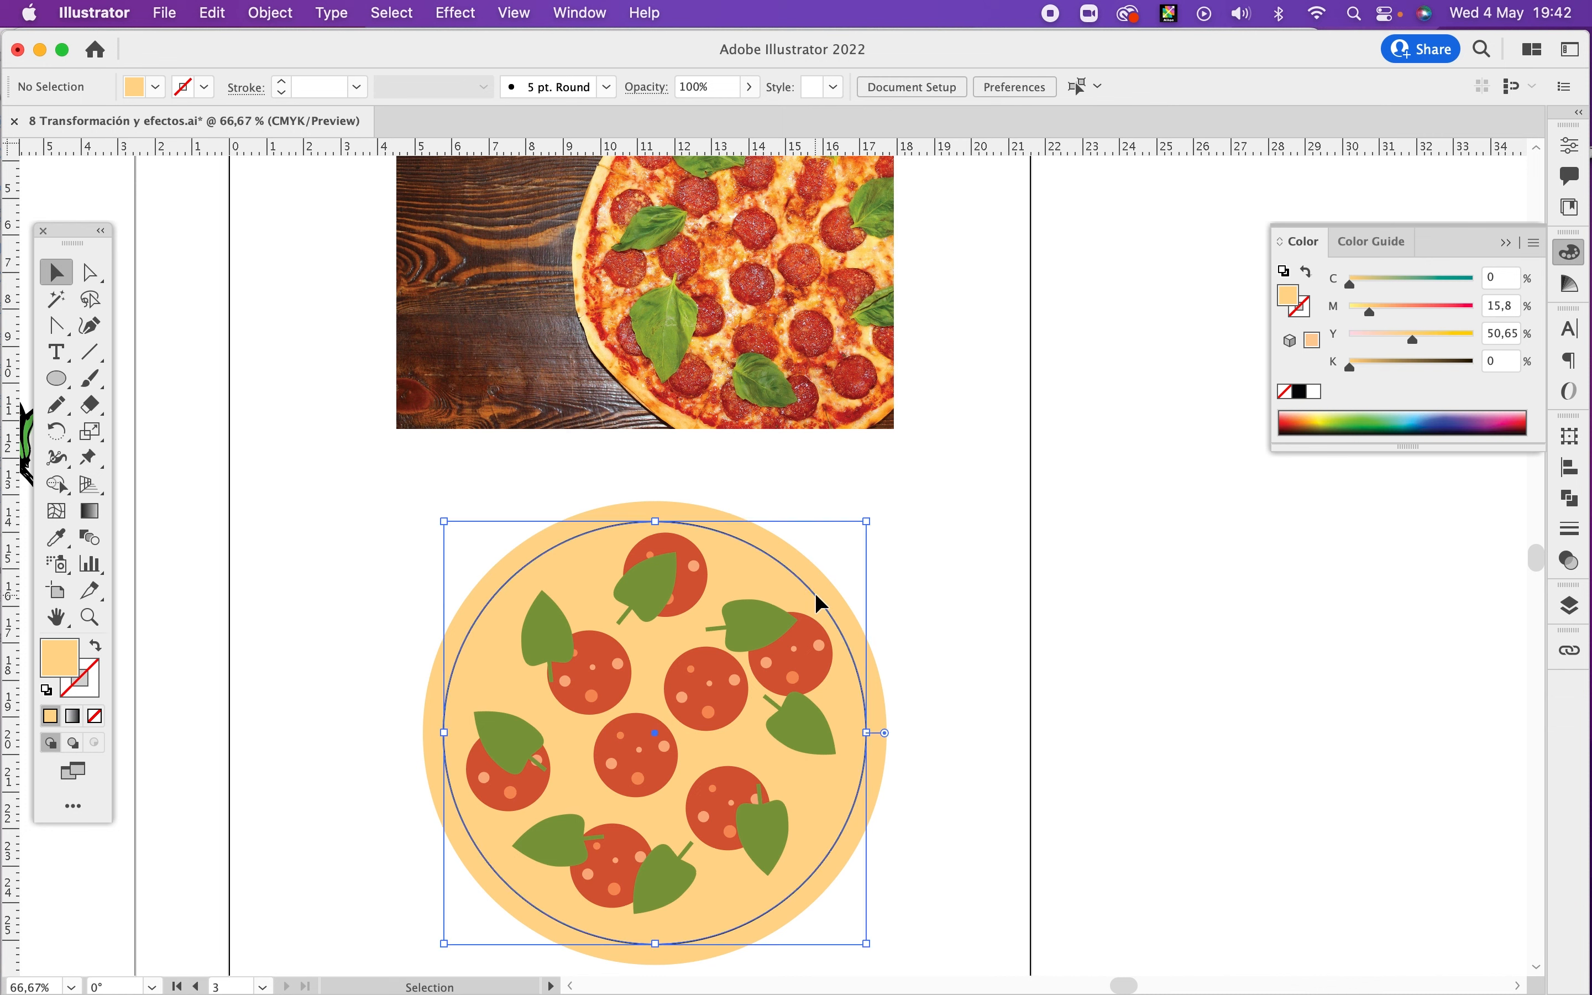
key("i")
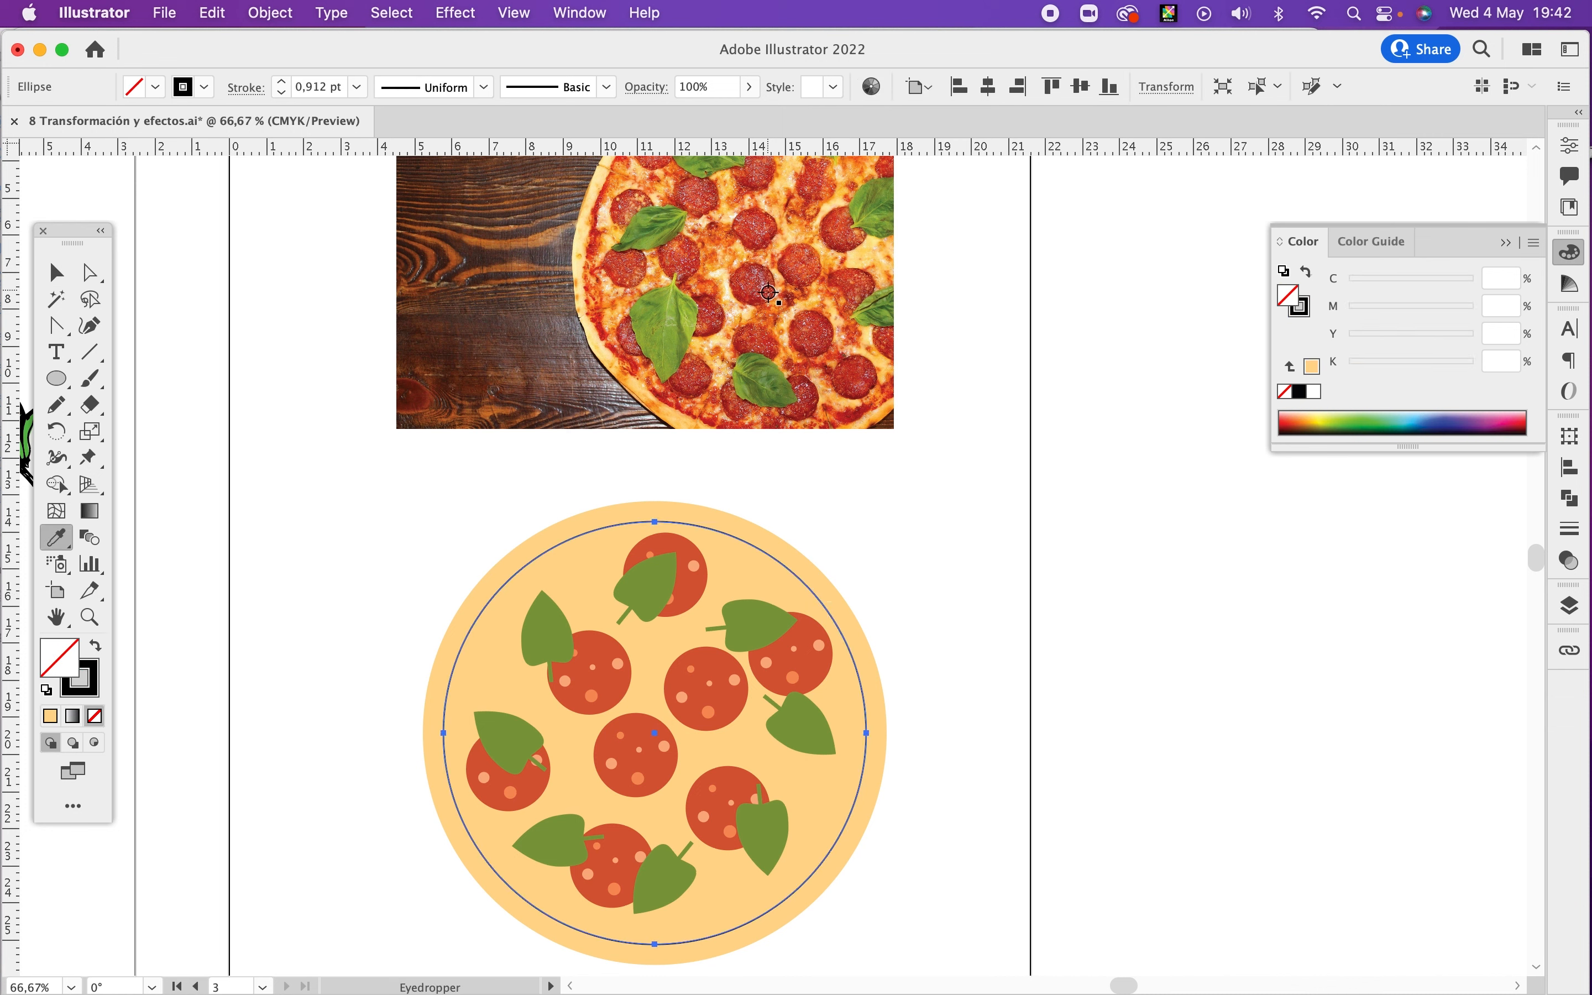
left_click(726, 267)
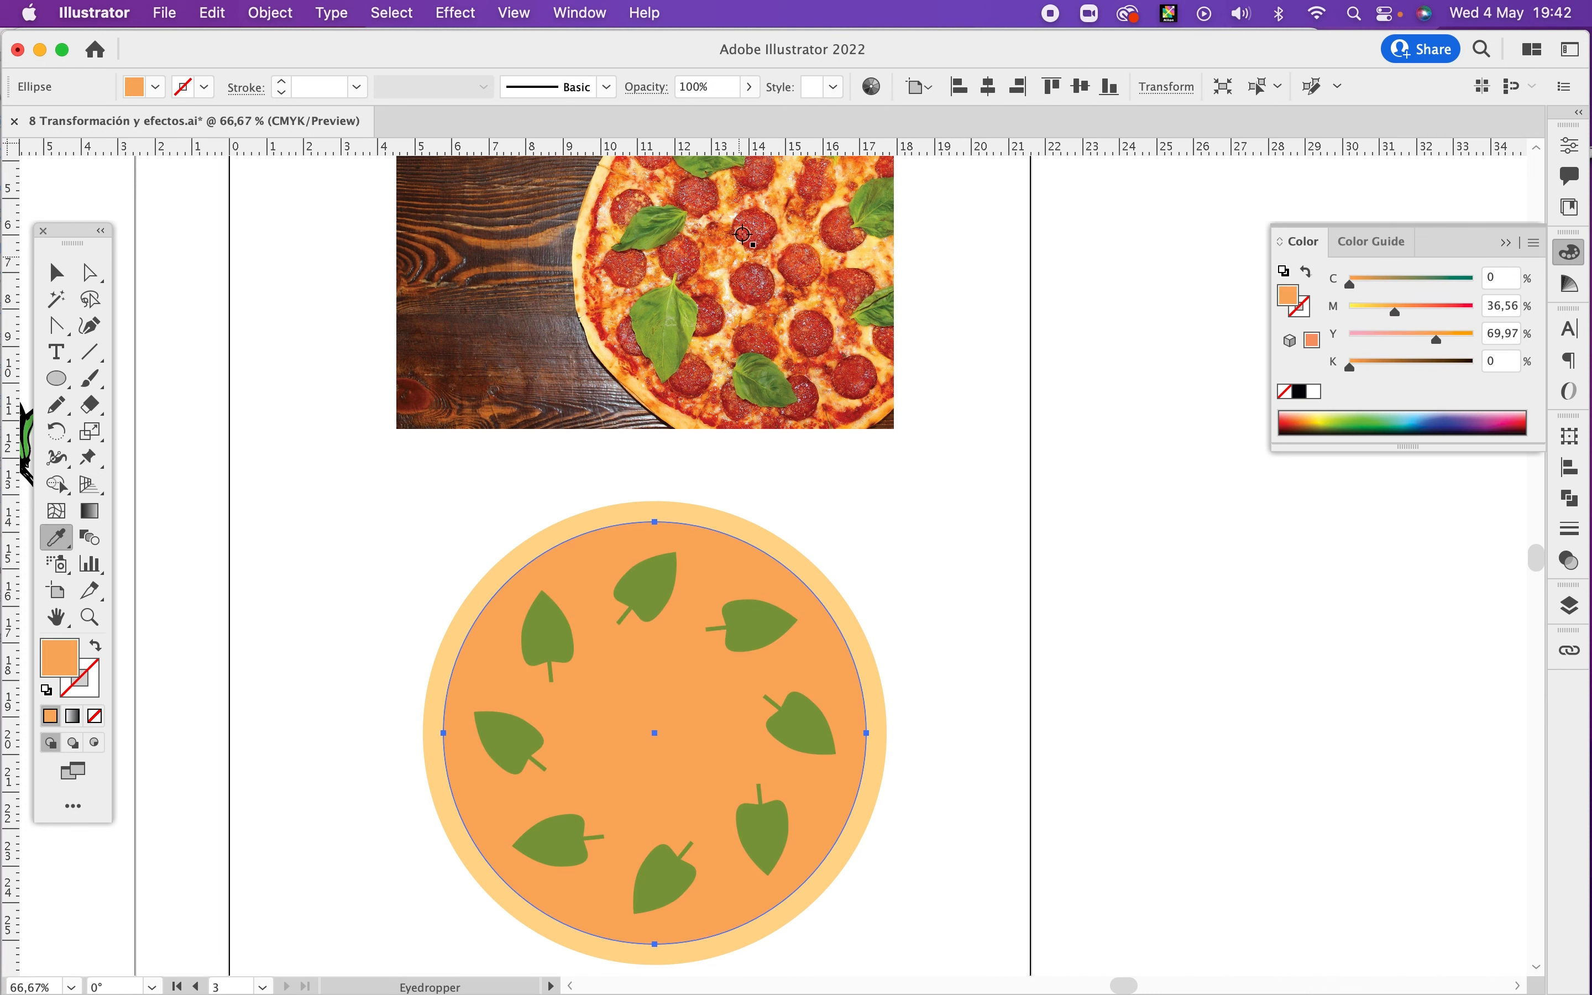
key("v")
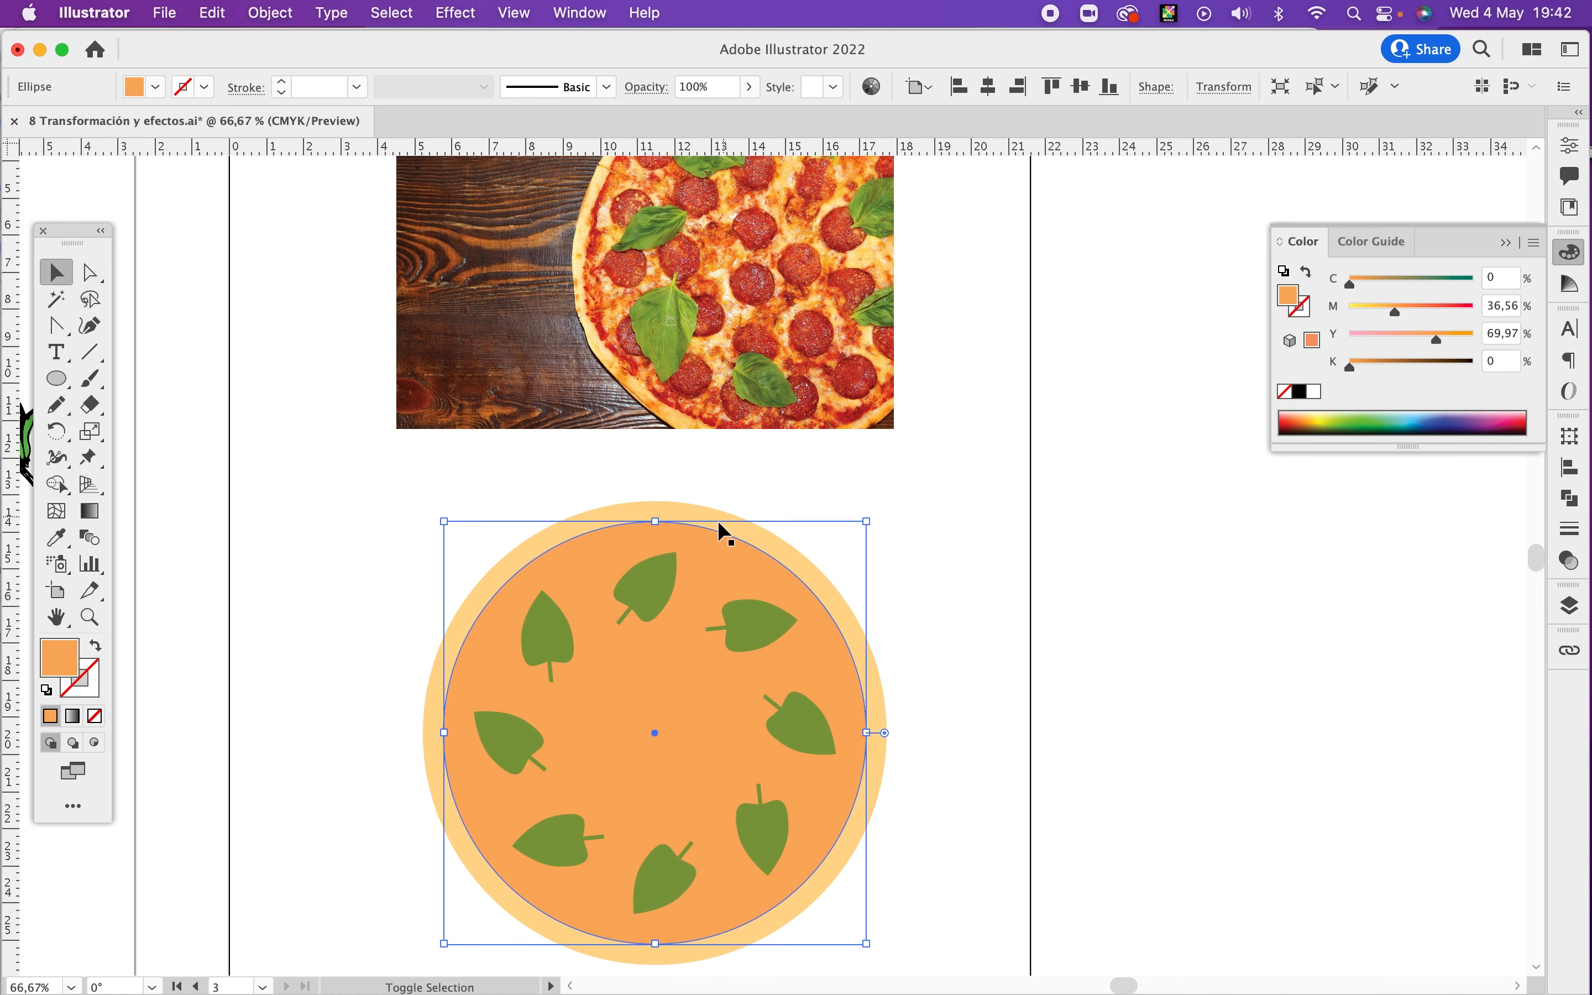
Step: Send the inner and outer circles together to the back, behind the pepperoni and basil leaves
left_click(709, 510, "shift")
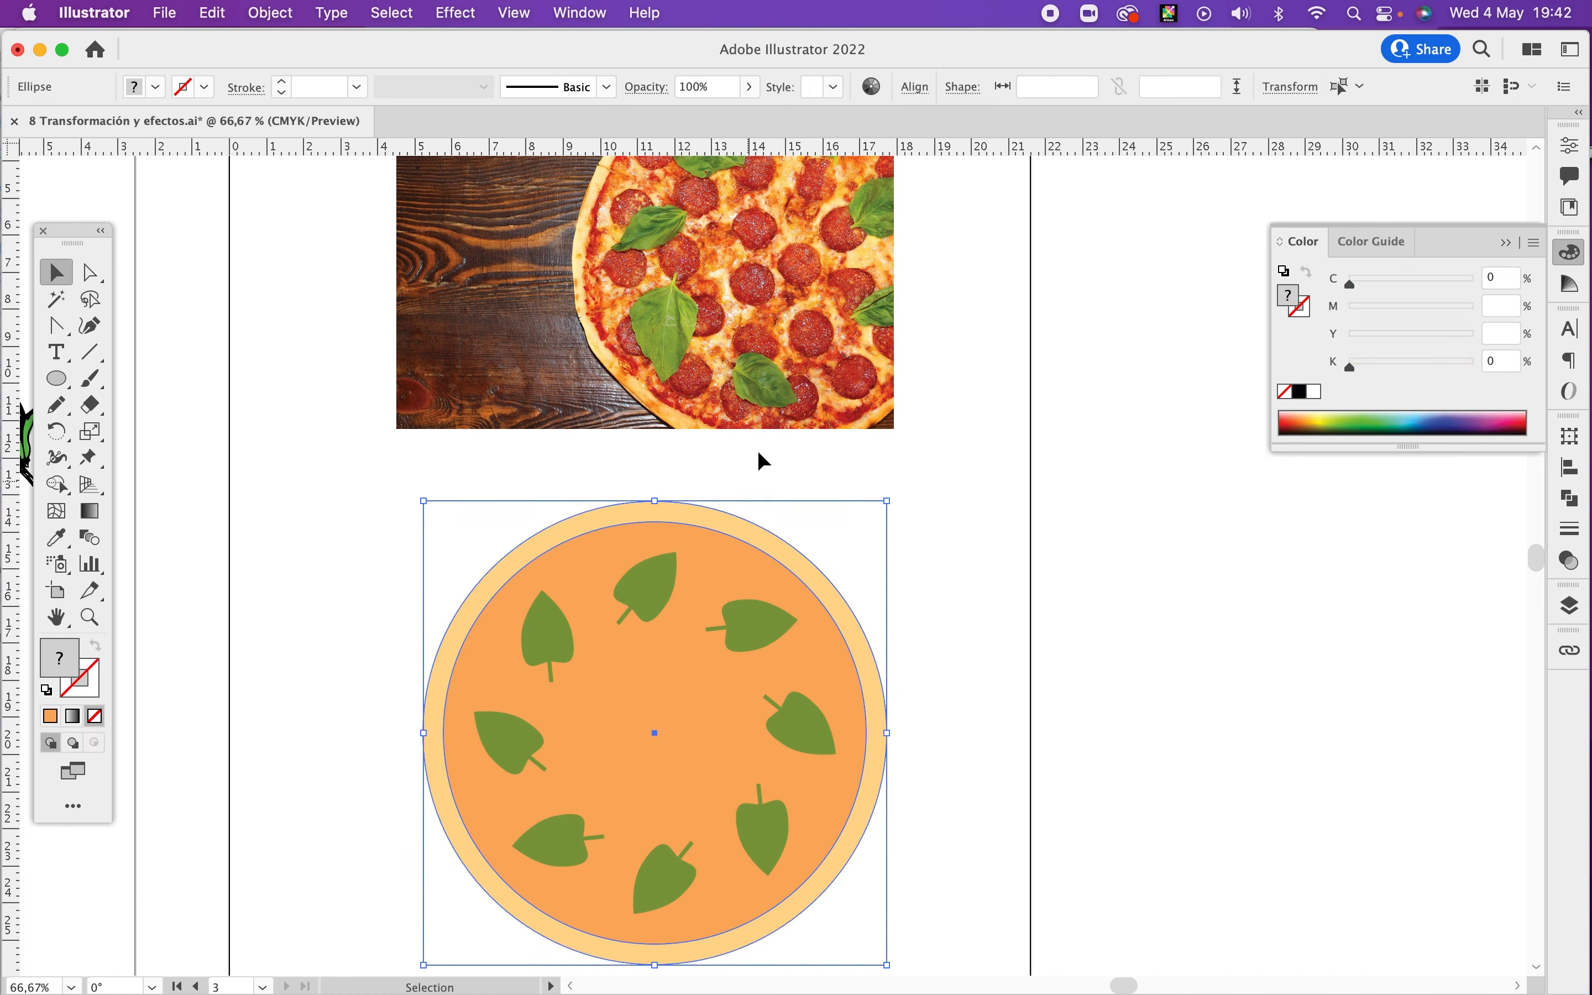
left_click(284, 13)
mouse_move(306, 71)
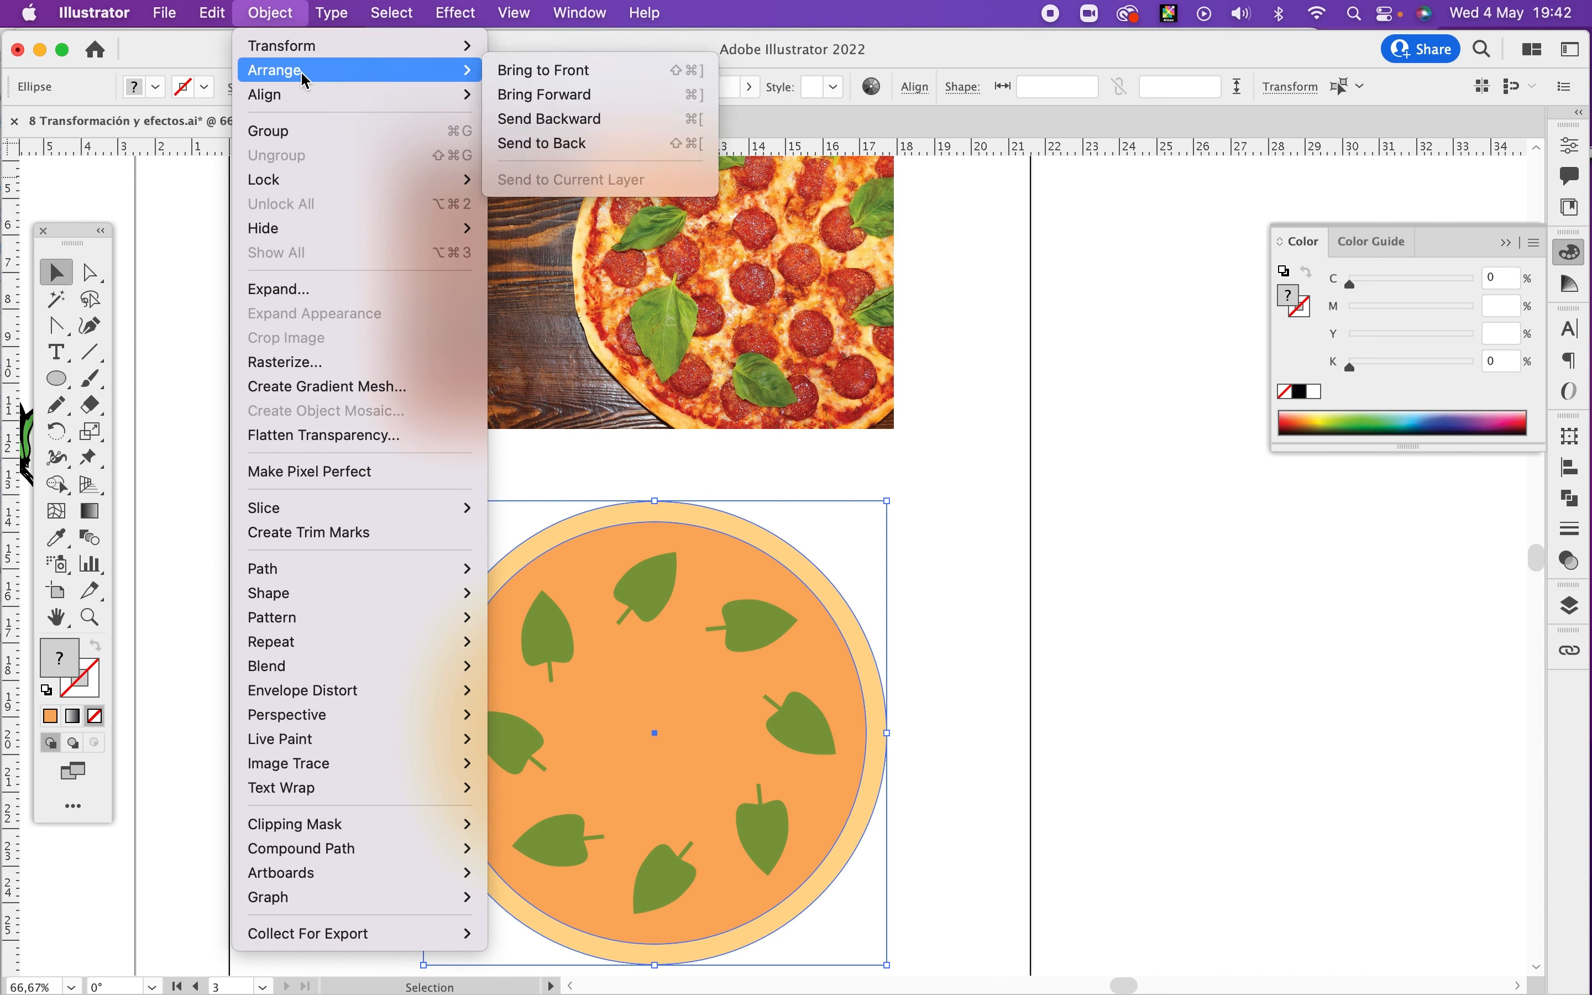
left_click(548, 142)
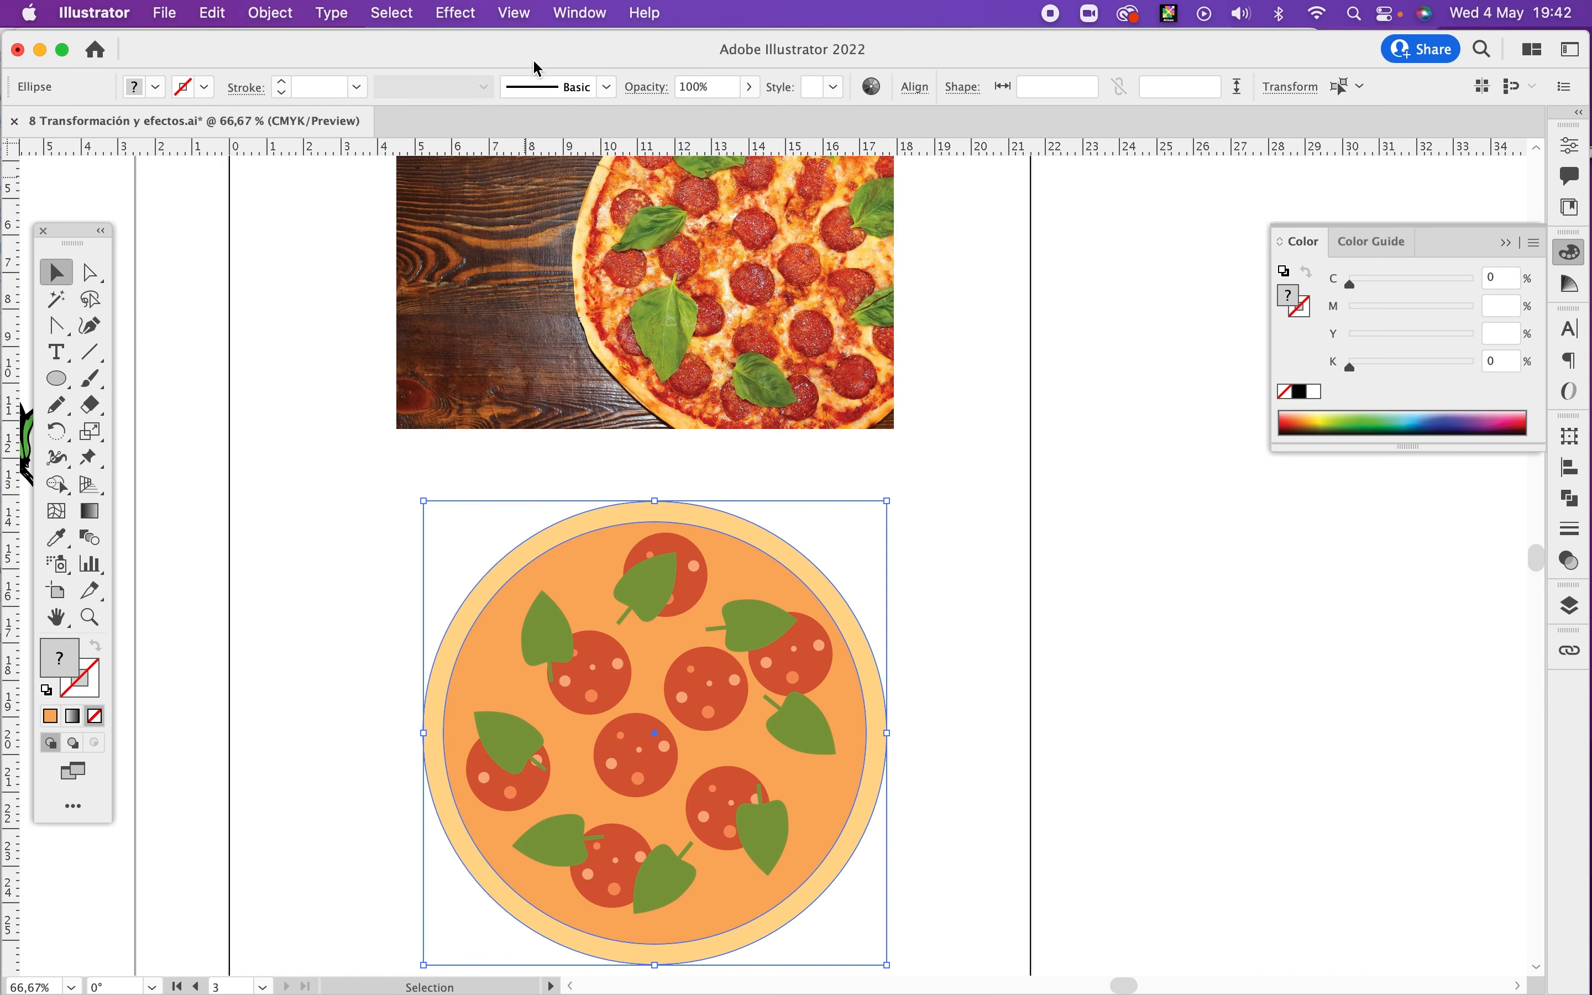
left_click(1003, 657)
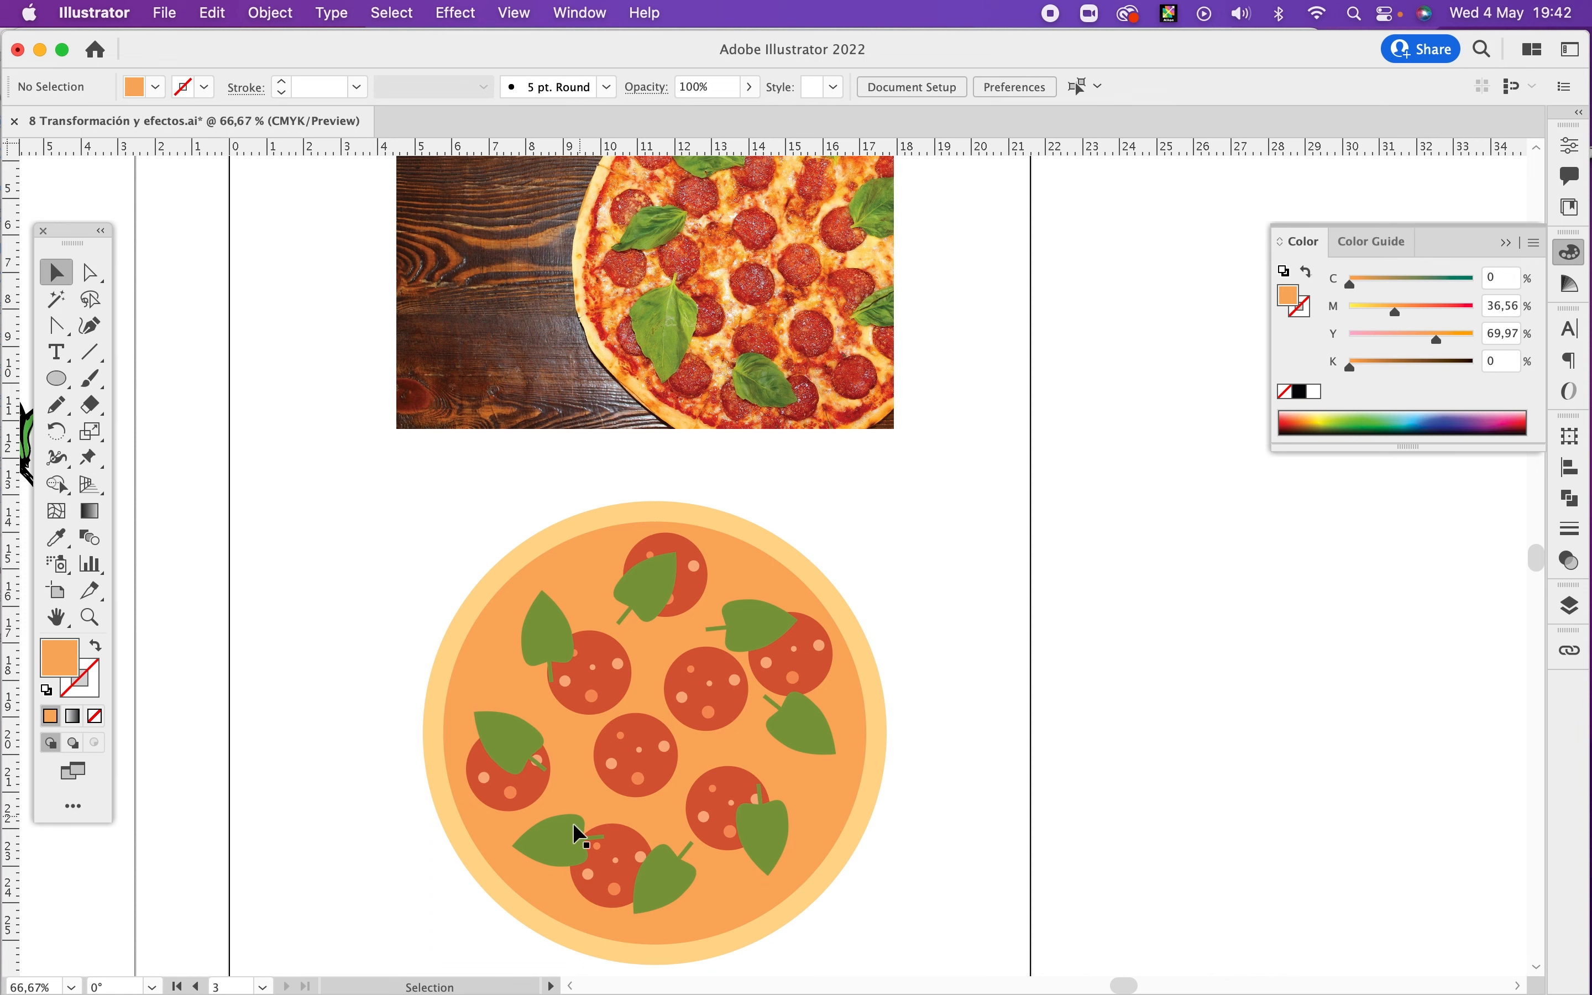
Step: Scatter the basil leaves irregularly over the pizza, moving some inward so they partly overlap the pepperoni
left_click_drag(604, 792, 603, 782)
left_click_drag(671, 871, 670, 876)
left_click_drag(802, 722, 742, 722)
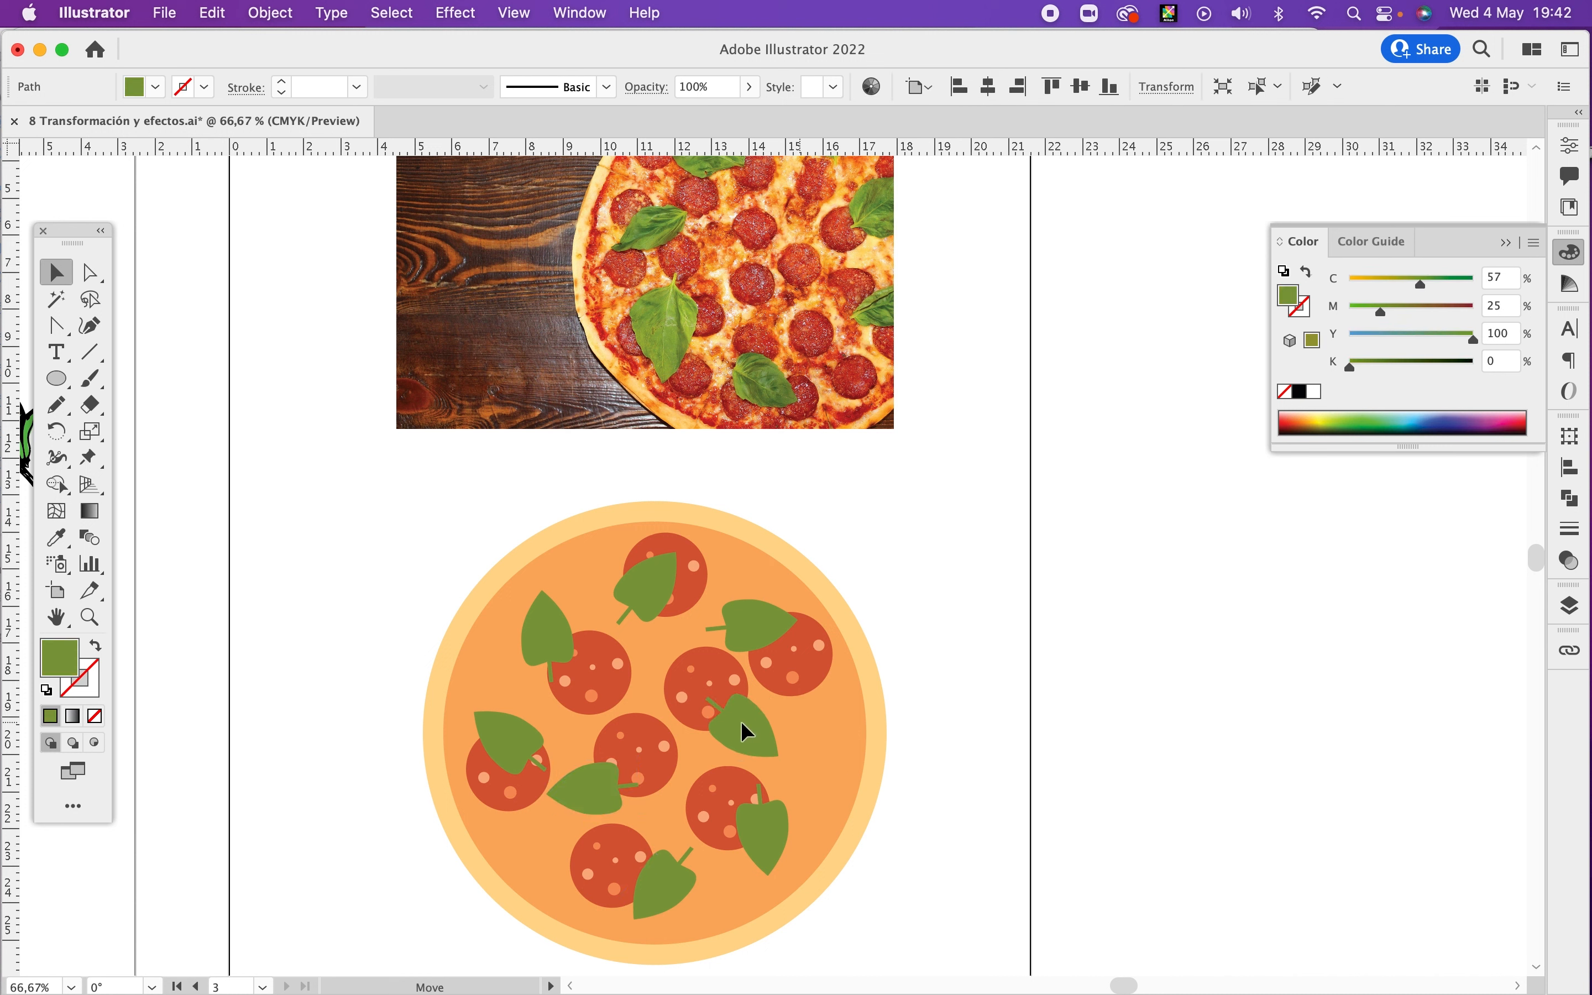
left_click_drag(756, 622, 765, 618)
left_click_drag(646, 592, 642, 628)
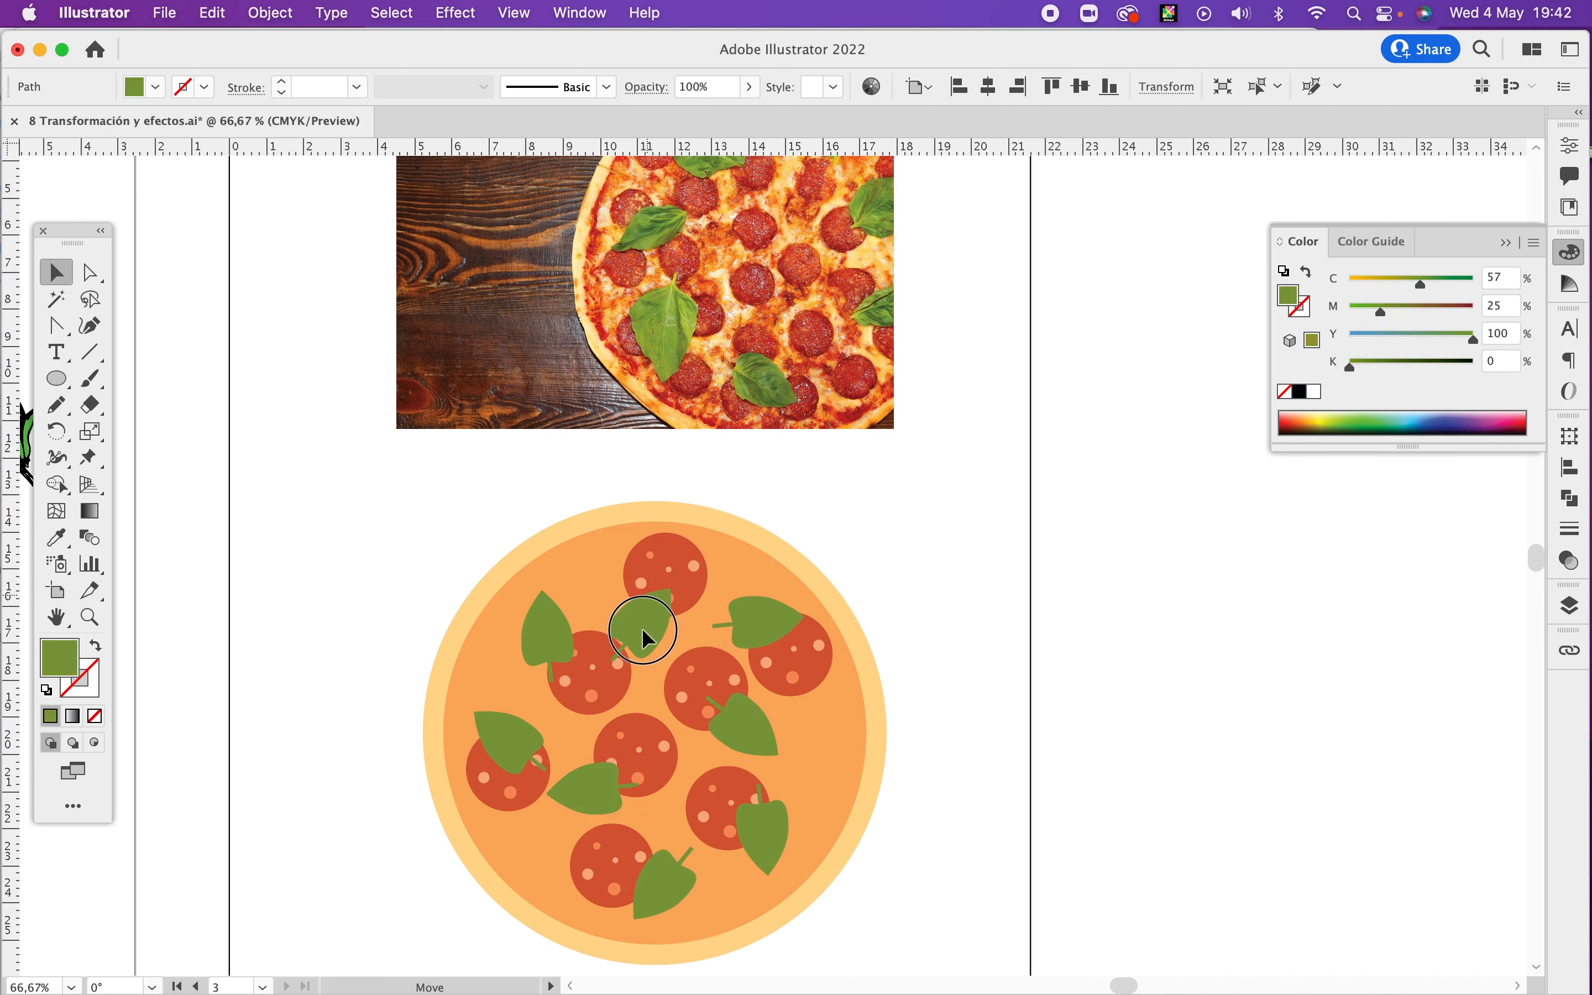
left_click_drag(509, 735, 508, 710)
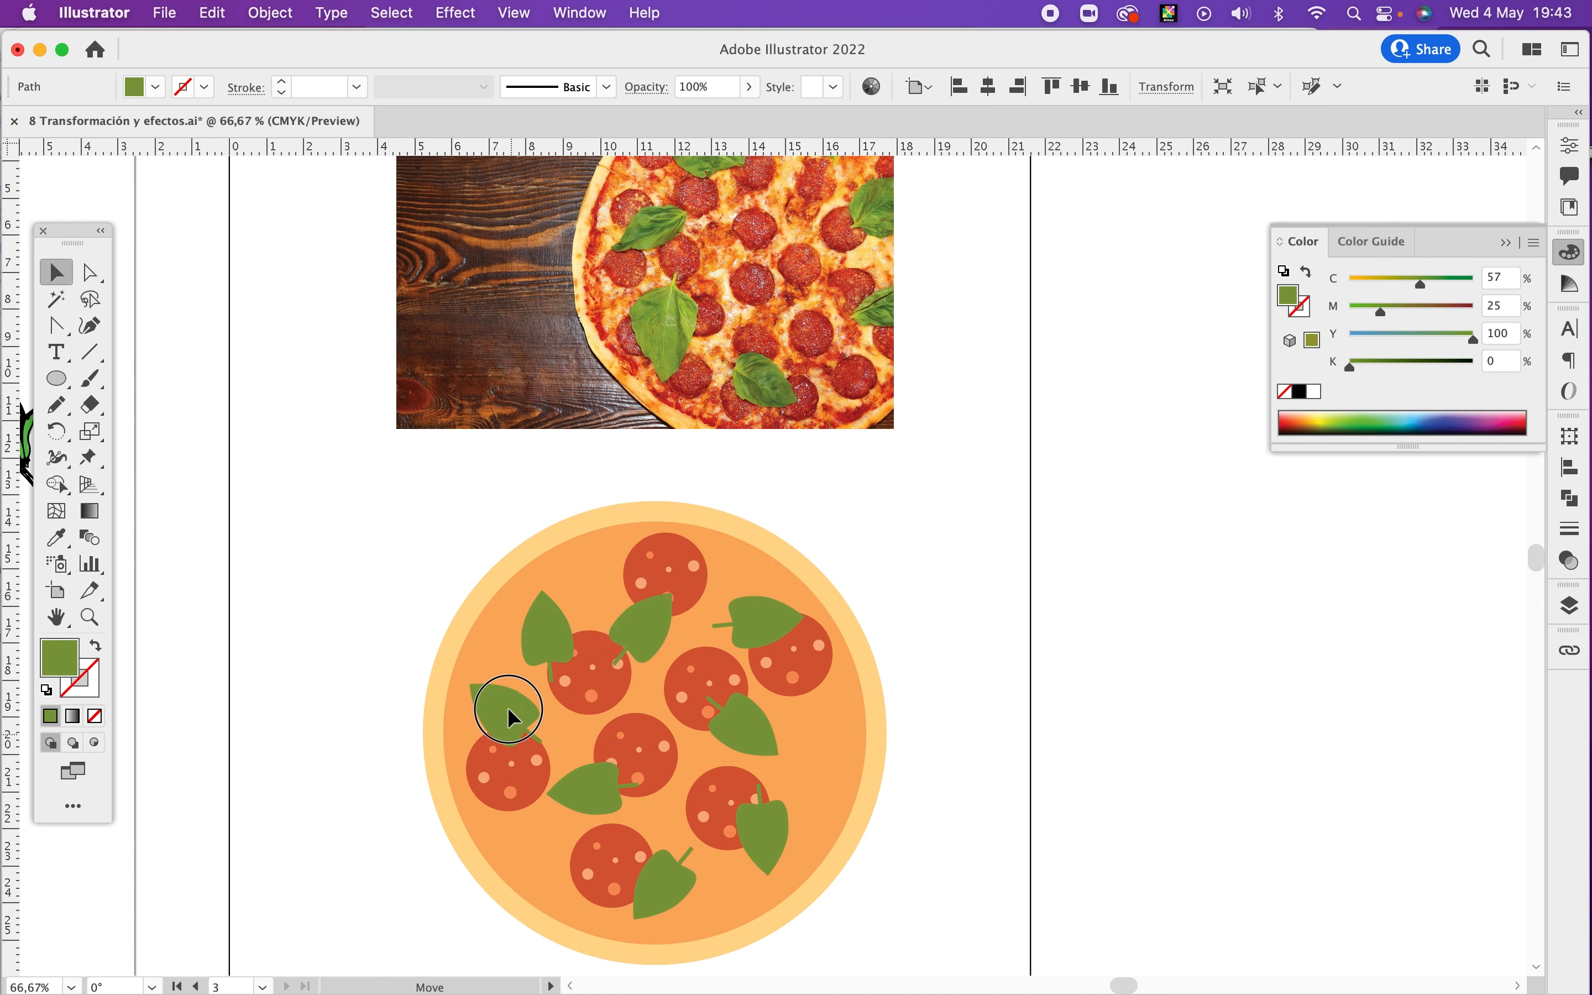
left_click_drag(543, 640, 554, 619)
left_click_drag(771, 724, 754, 721)
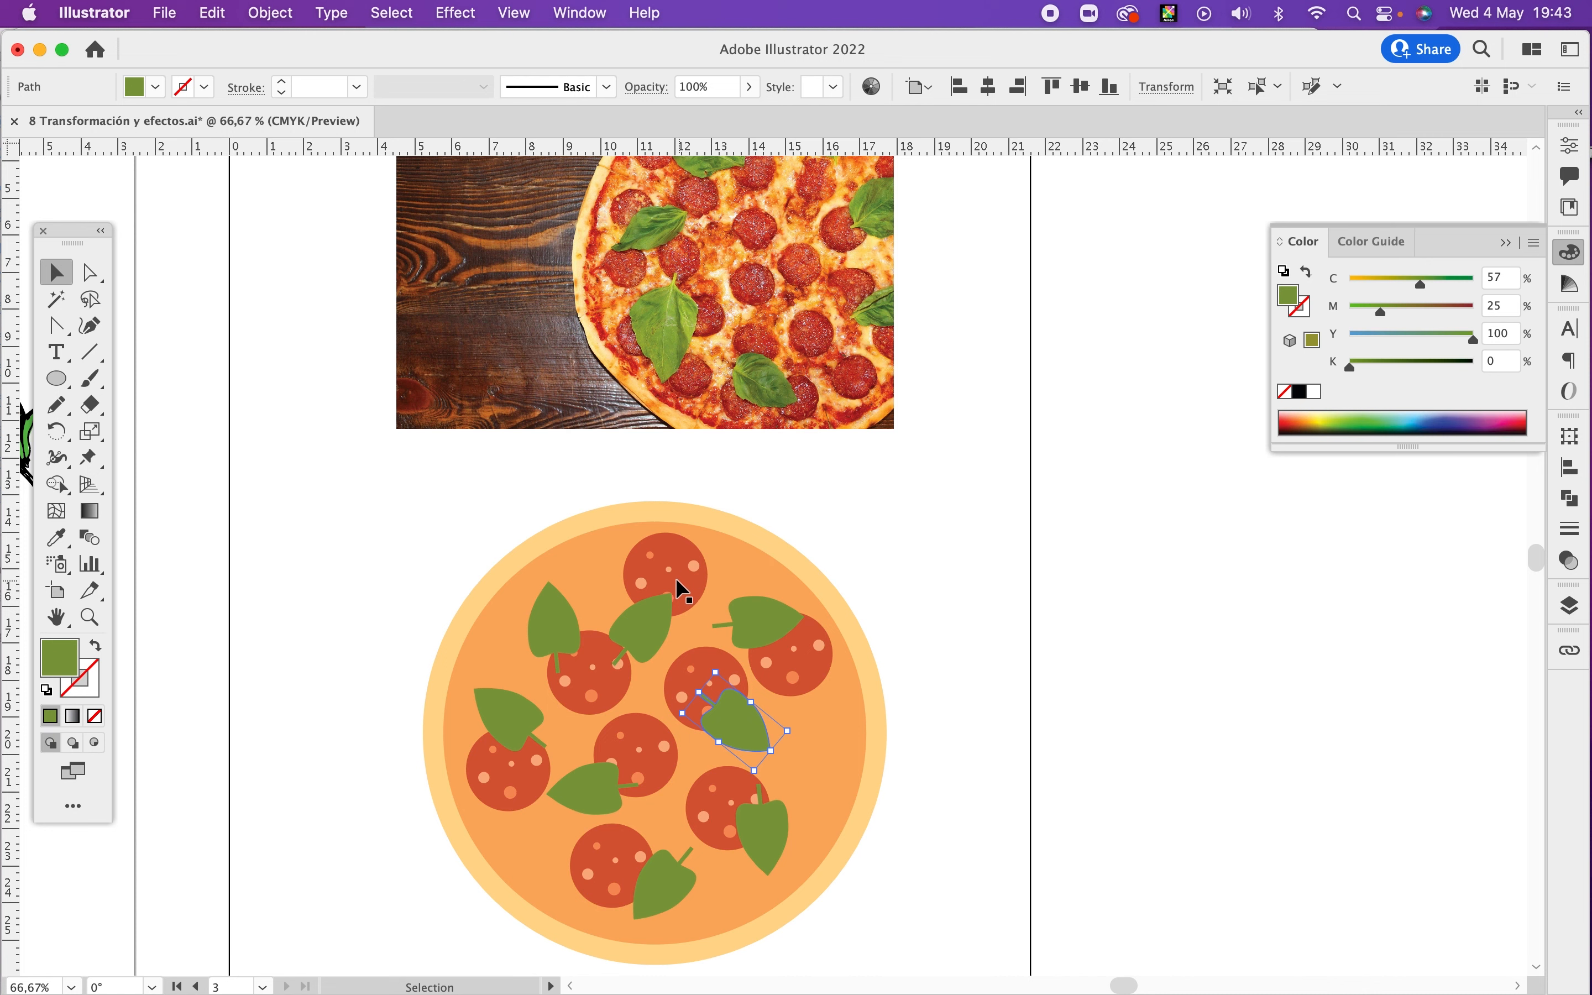
Step: Add smaller pepperoni copies at the pizza's upper left, partly beneath a leaf, and near its right edge
left_click_drag(681, 585, 570, 584)
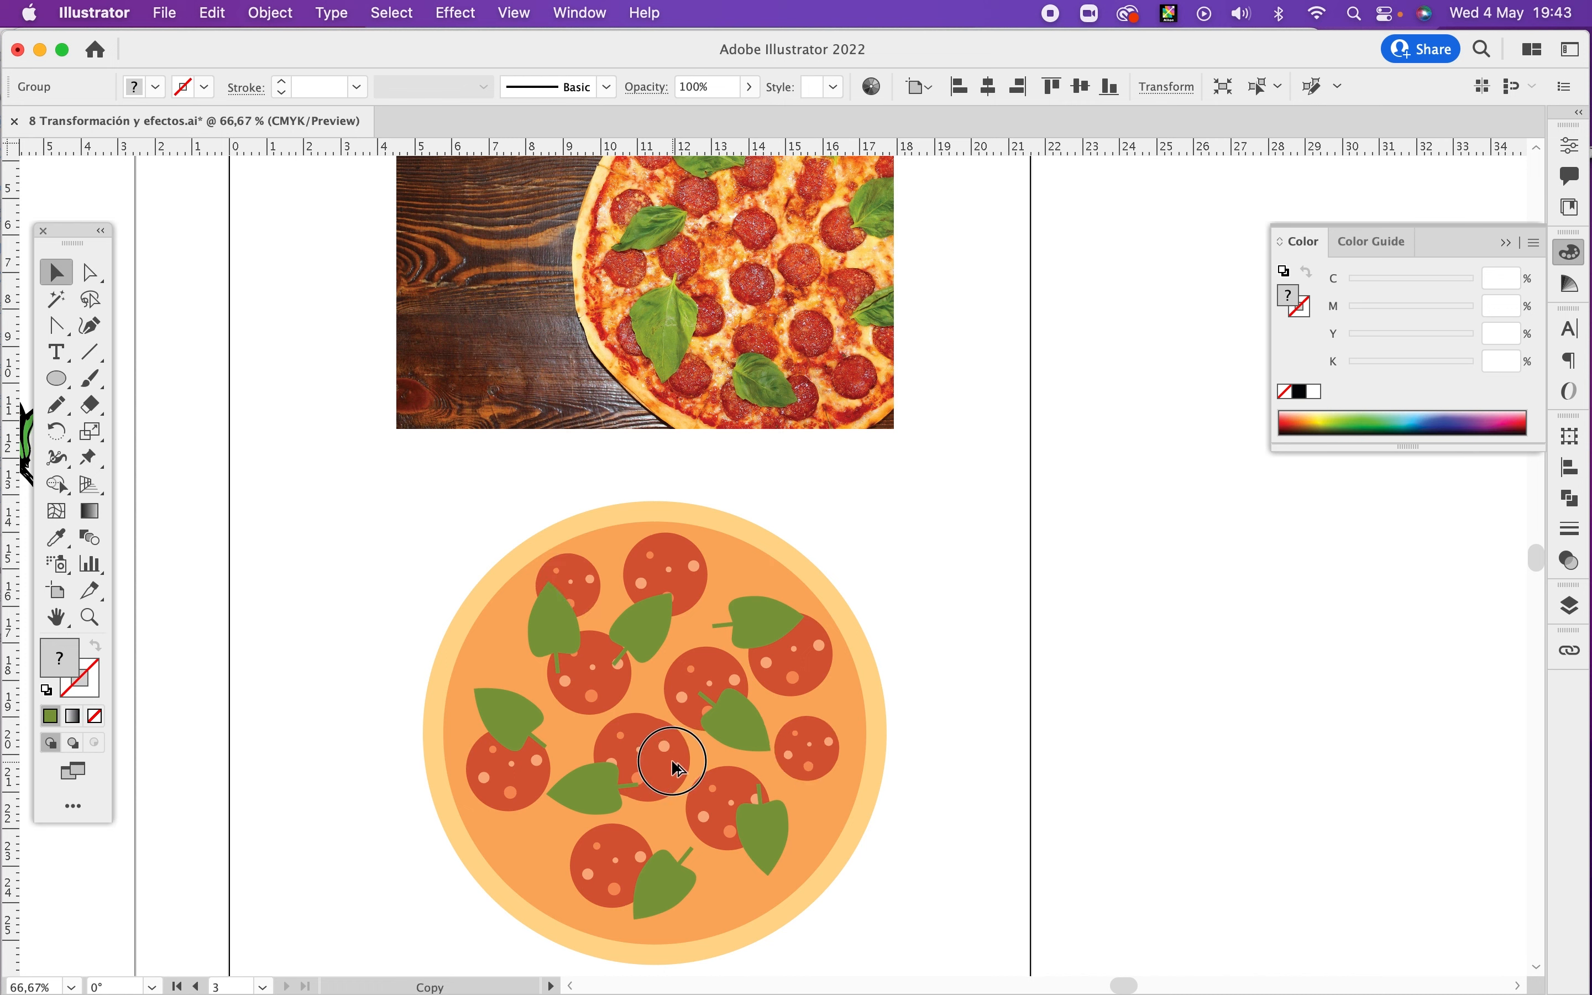
left_click(664, 757)
left_click(1024, 605)
Step: Nudge the pepperoni groups in the centre, upper left and right of the pizza to space them out more evenly
left_click_drag(642, 743, 650, 746)
key("shift+r")
left_click_drag(608, 672, 600, 684)
left_click_drag(581, 573, 565, 586)
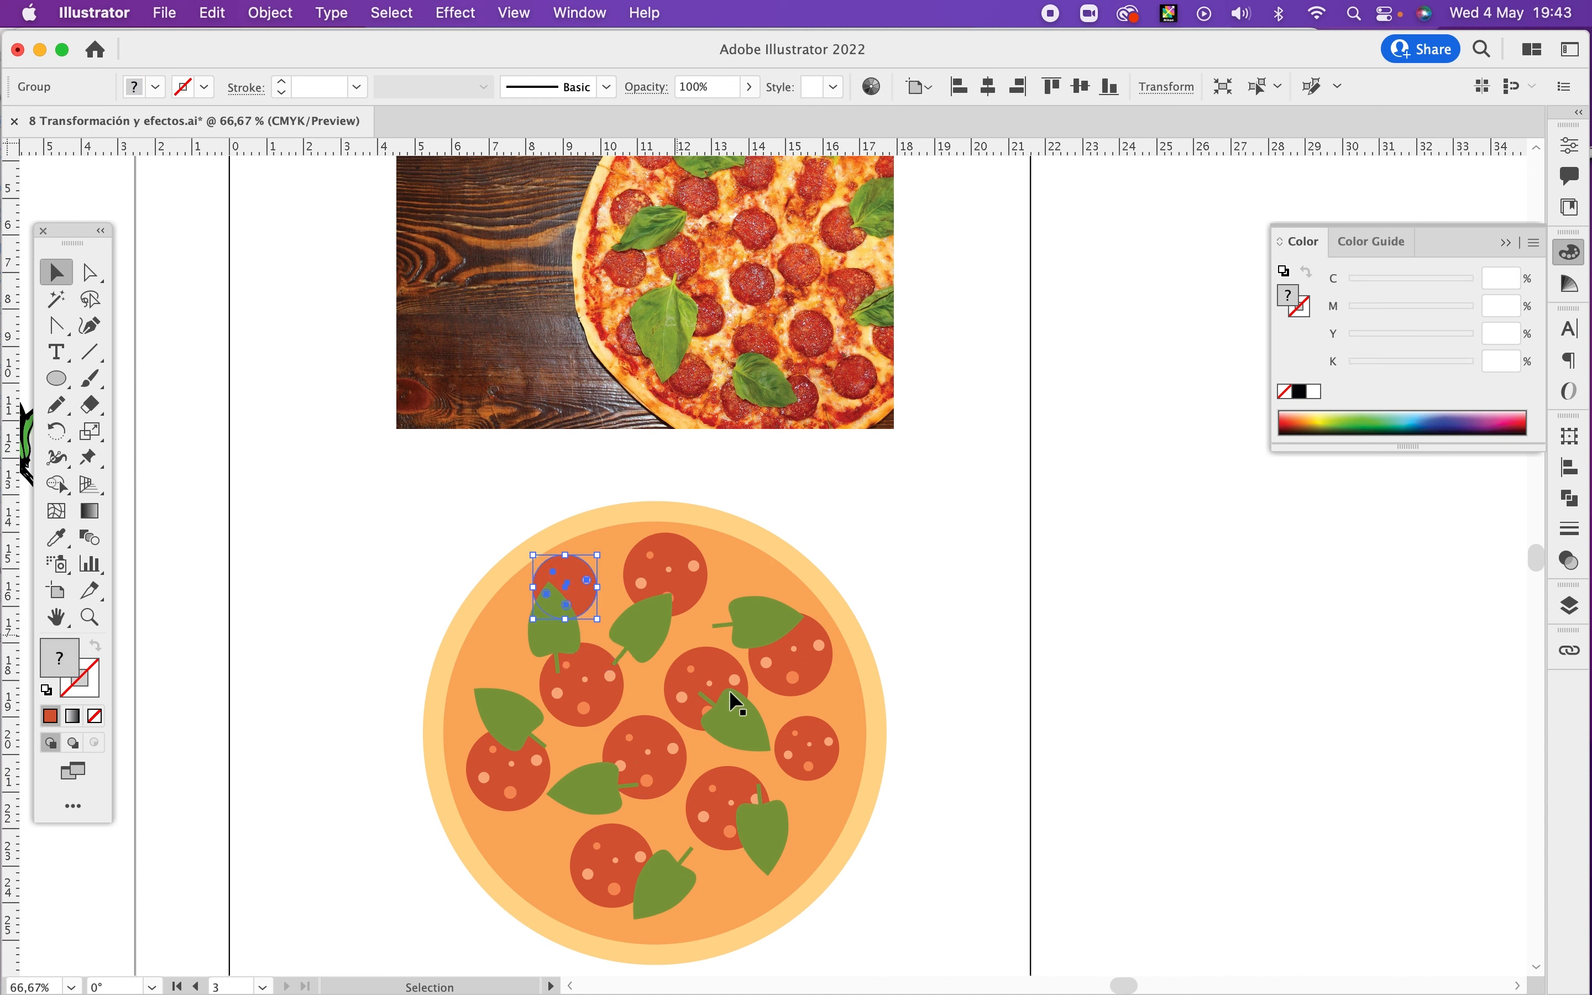
left_click_drag(709, 813, 712, 818)
left_click_drag(792, 757, 804, 768)
left_click_drag(798, 675, 798, 679)
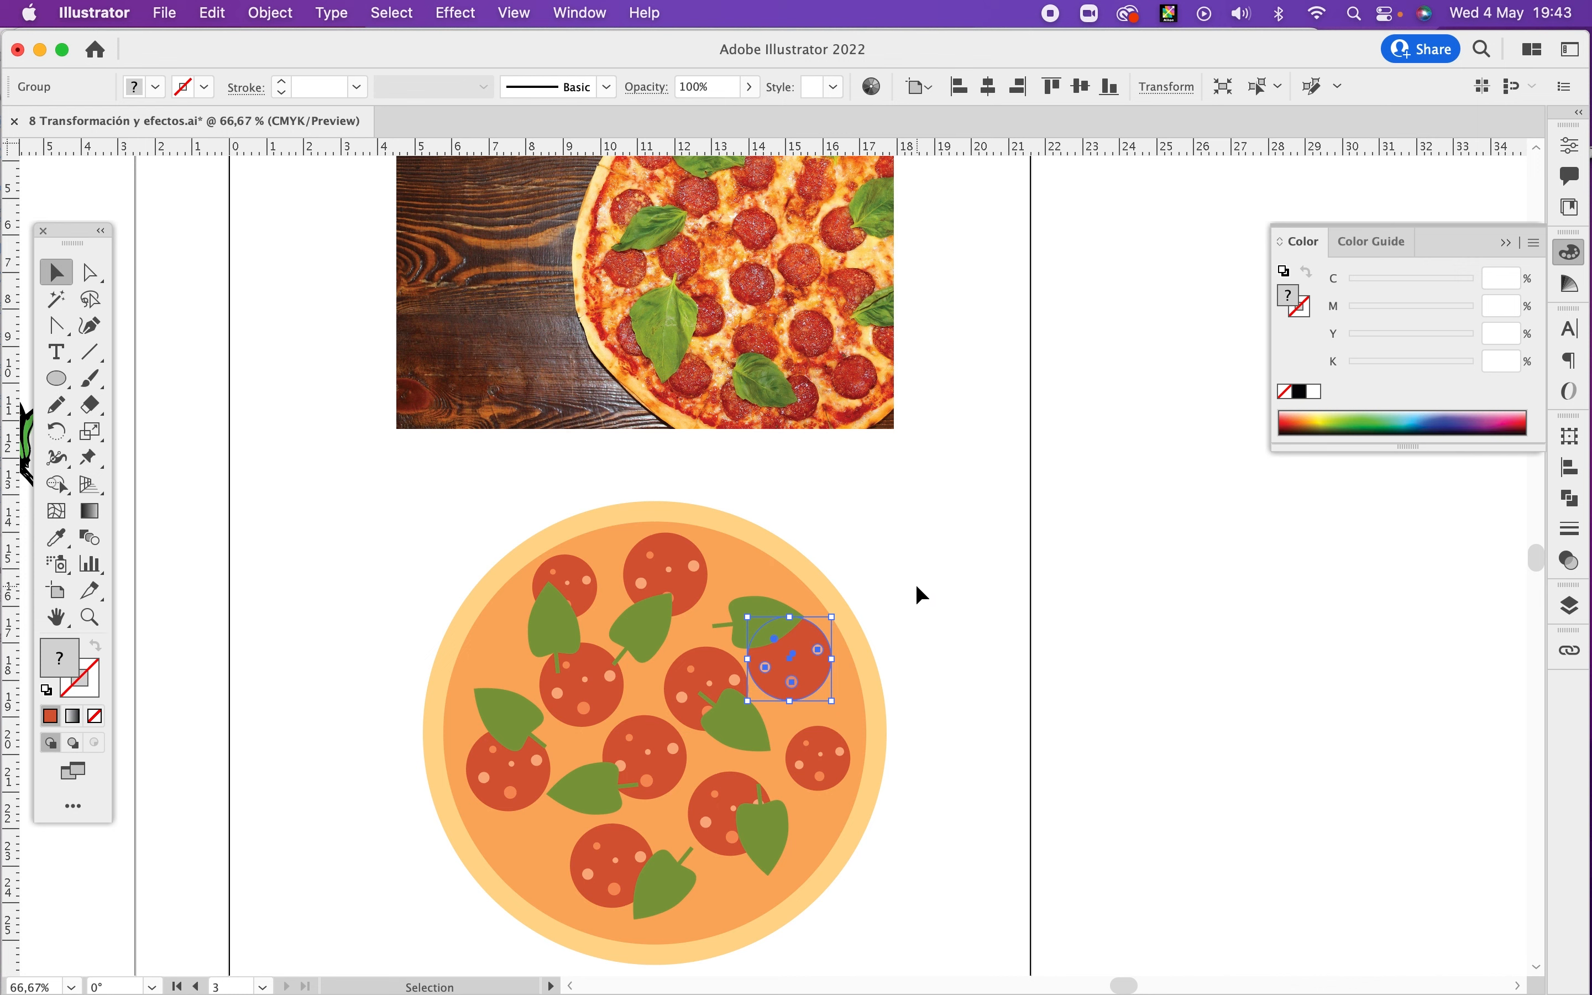
left_click(937, 526)
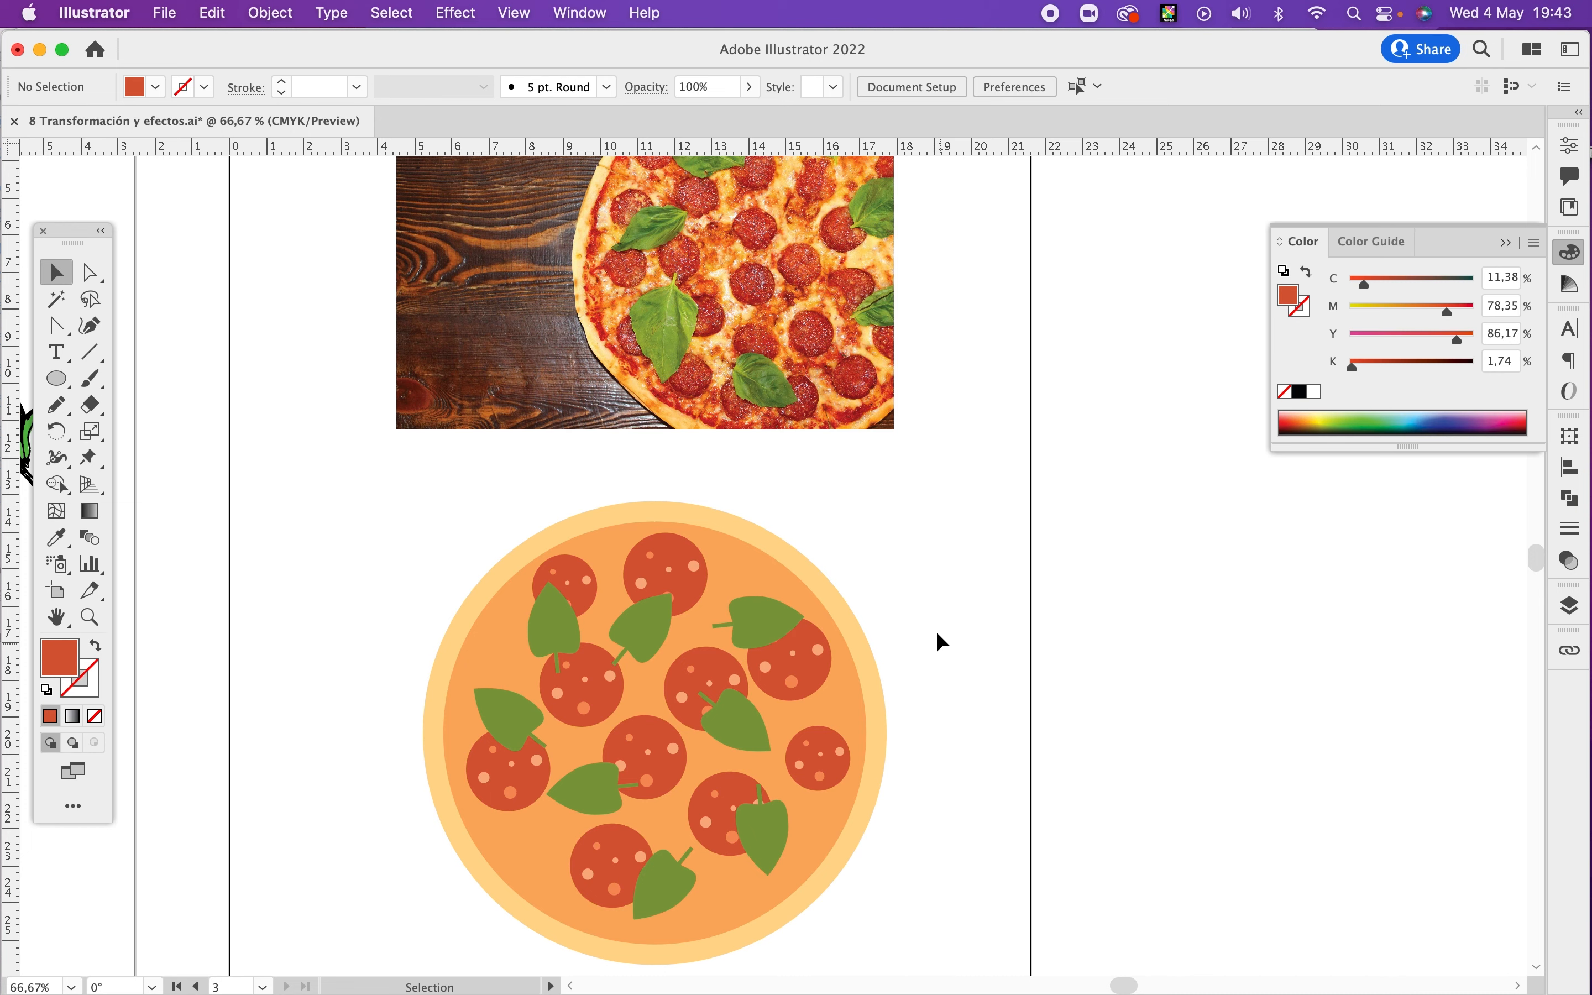
Step: Group all the pizza parts and place a copy of the group in the empty area to the right of the artboard
left_click_drag(866, 561, 381, 923)
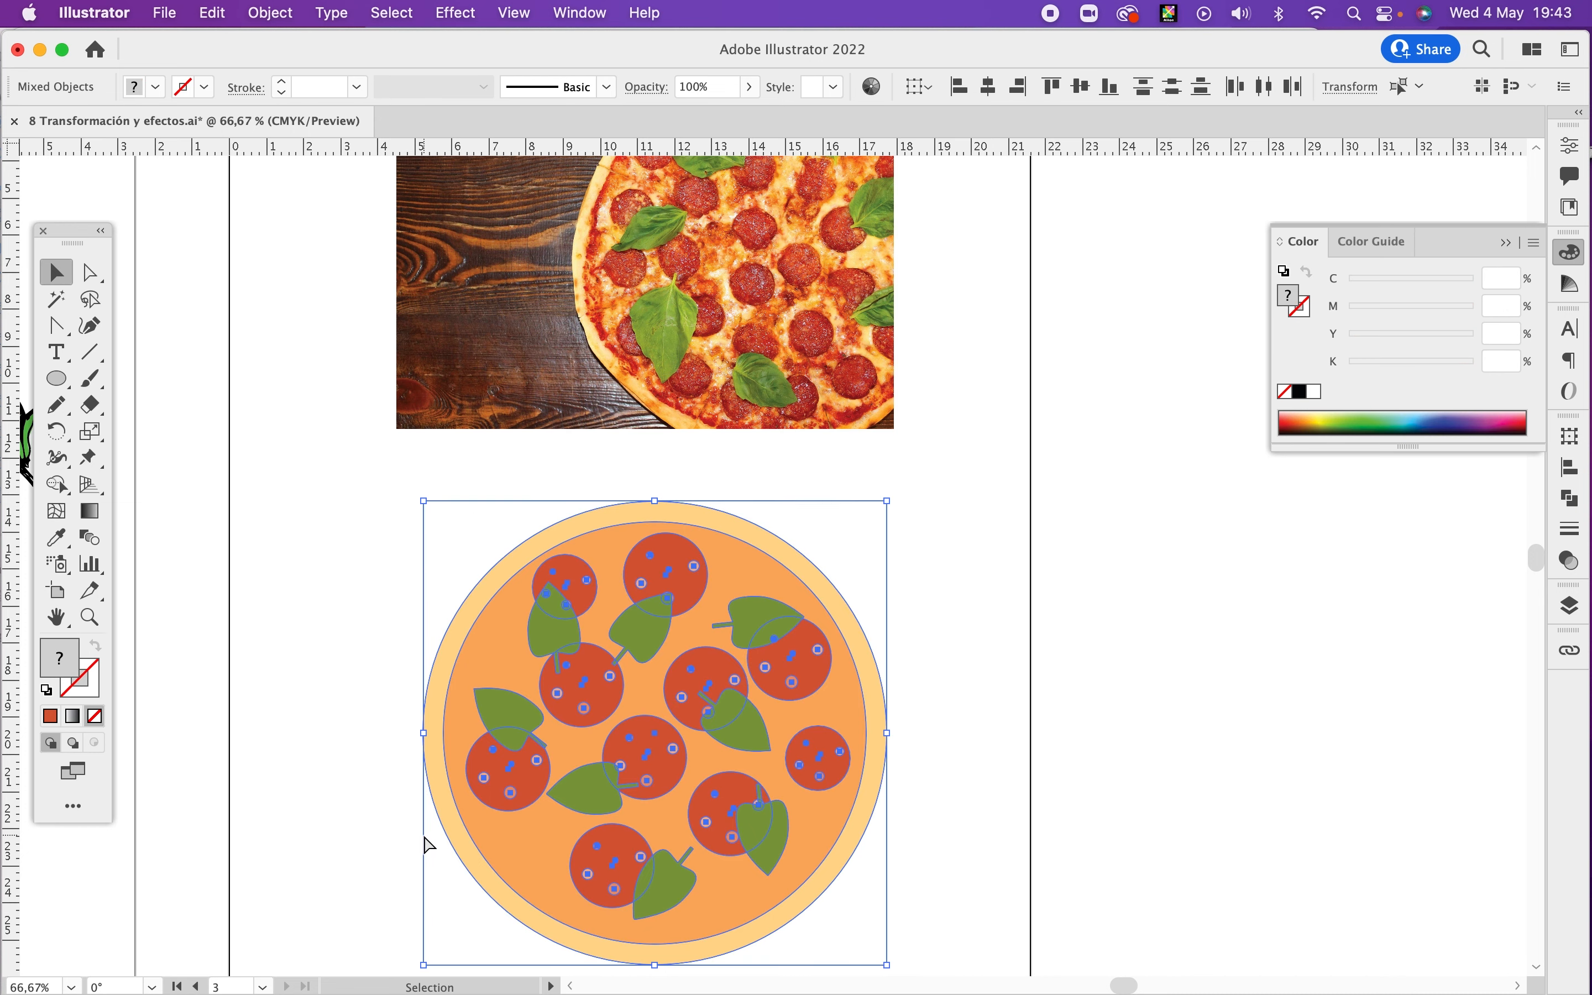
key("super+g")
left_click_drag(870, 682, 567, 411)
double_click(451, 463)
left_click(682, 448)
double_click(789, 435)
left_click_drag(591, 269, 170, 680)
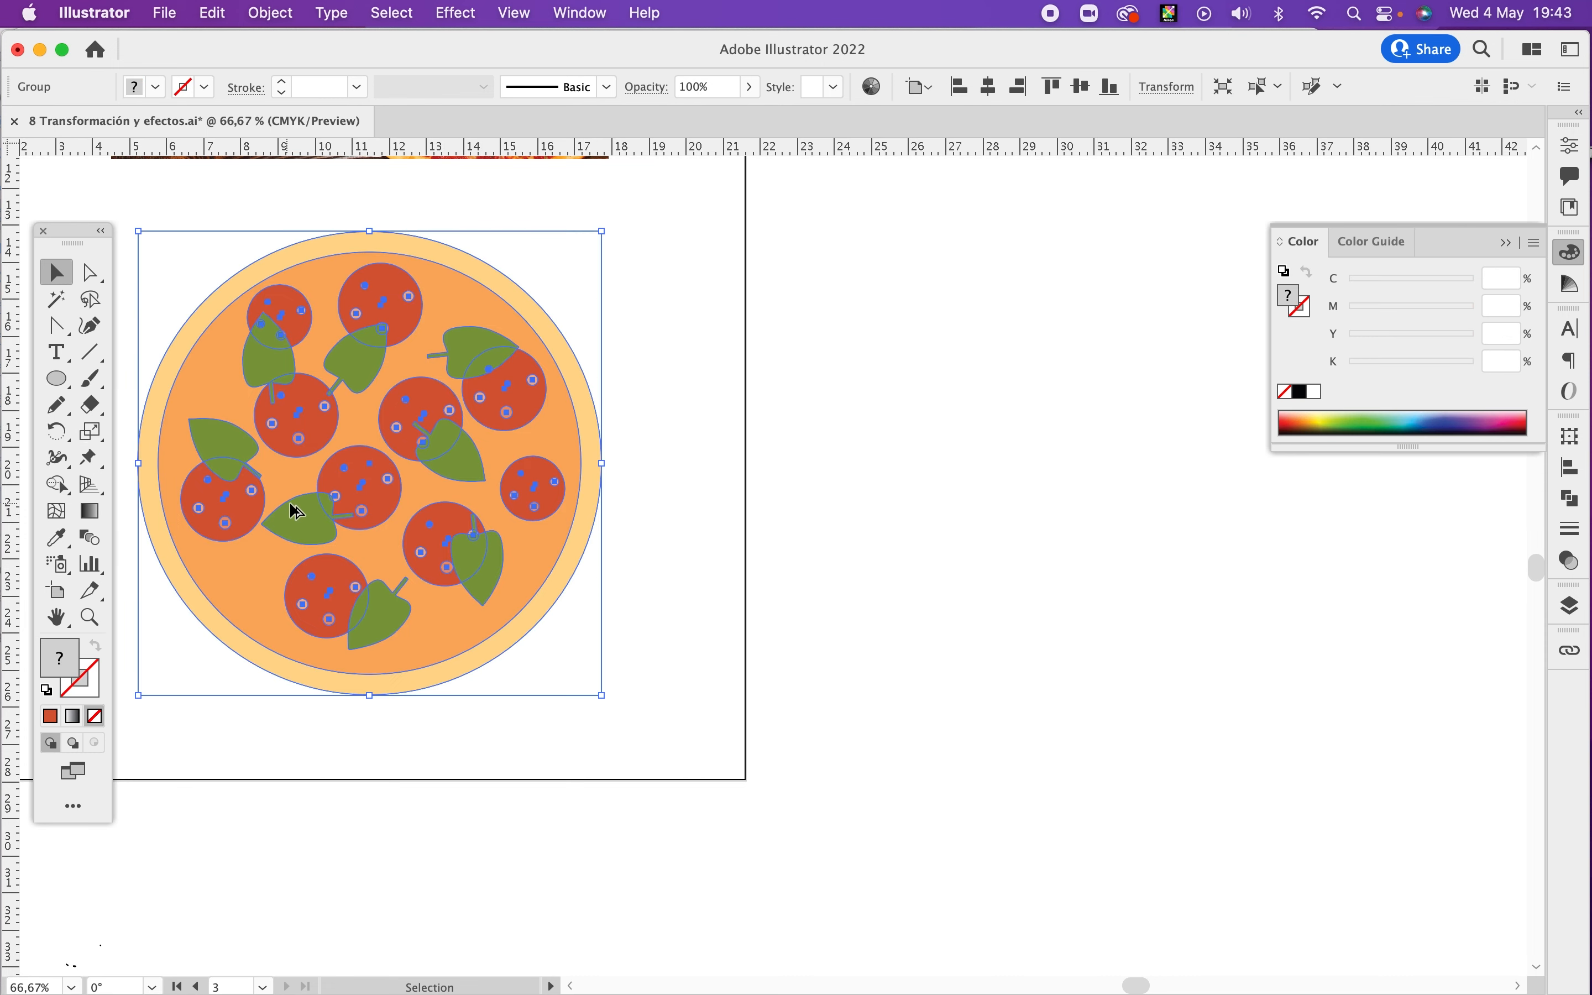
left_click_drag(294, 511, 1026, 511)
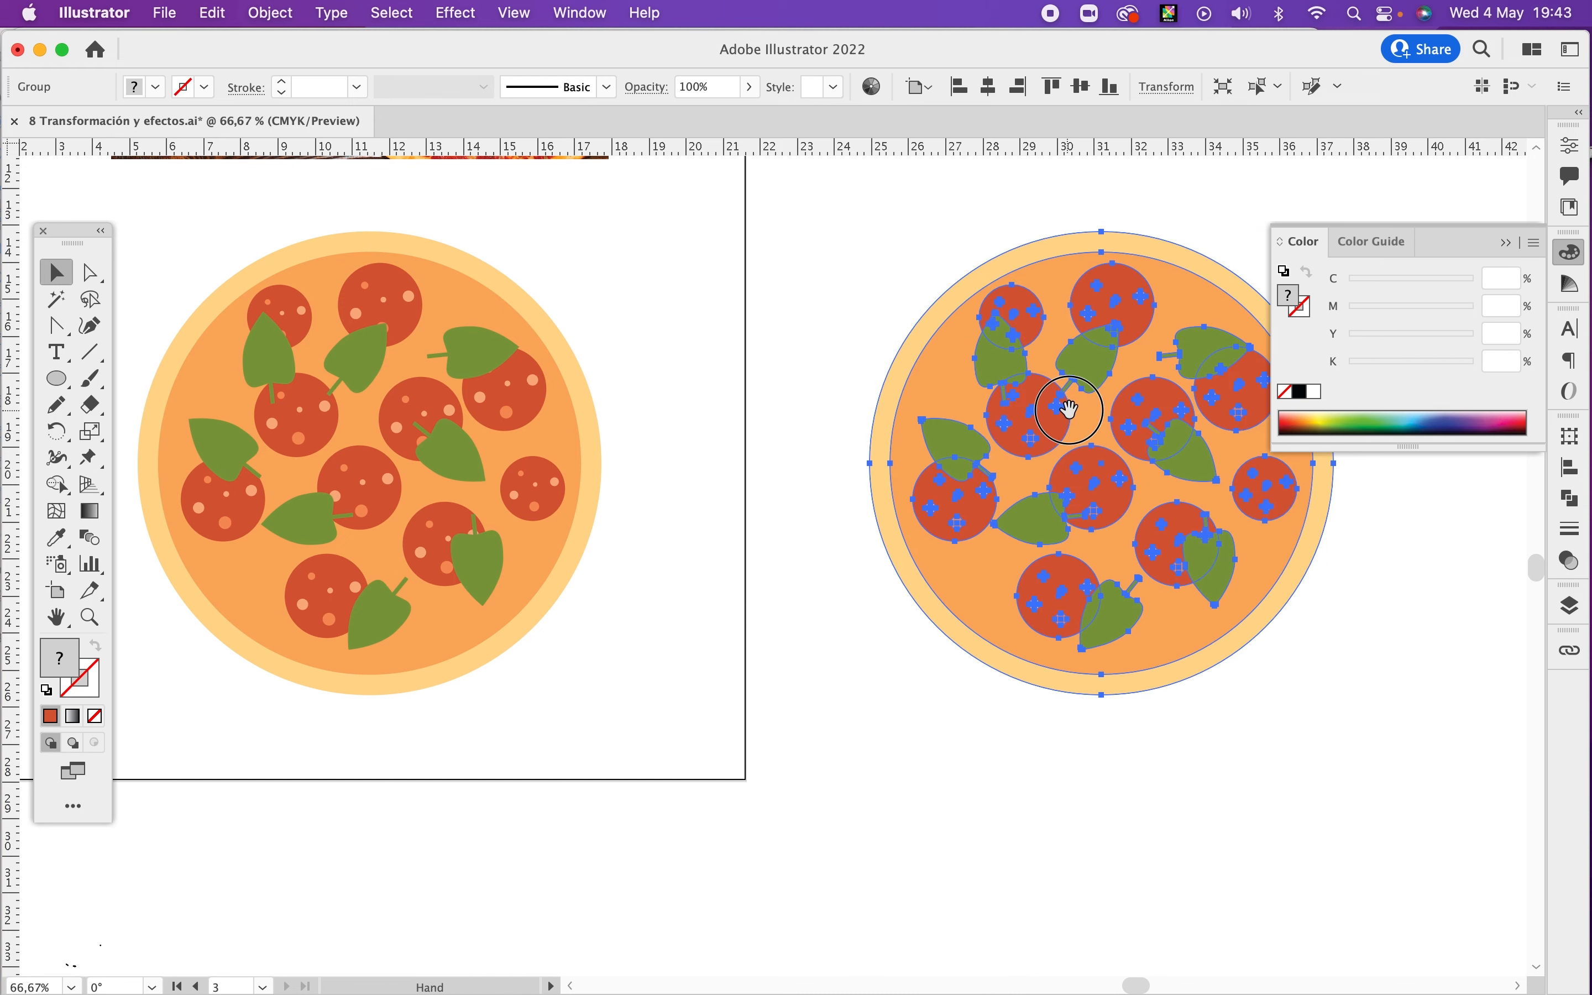
left_click_drag(1068, 408, 664, 476)
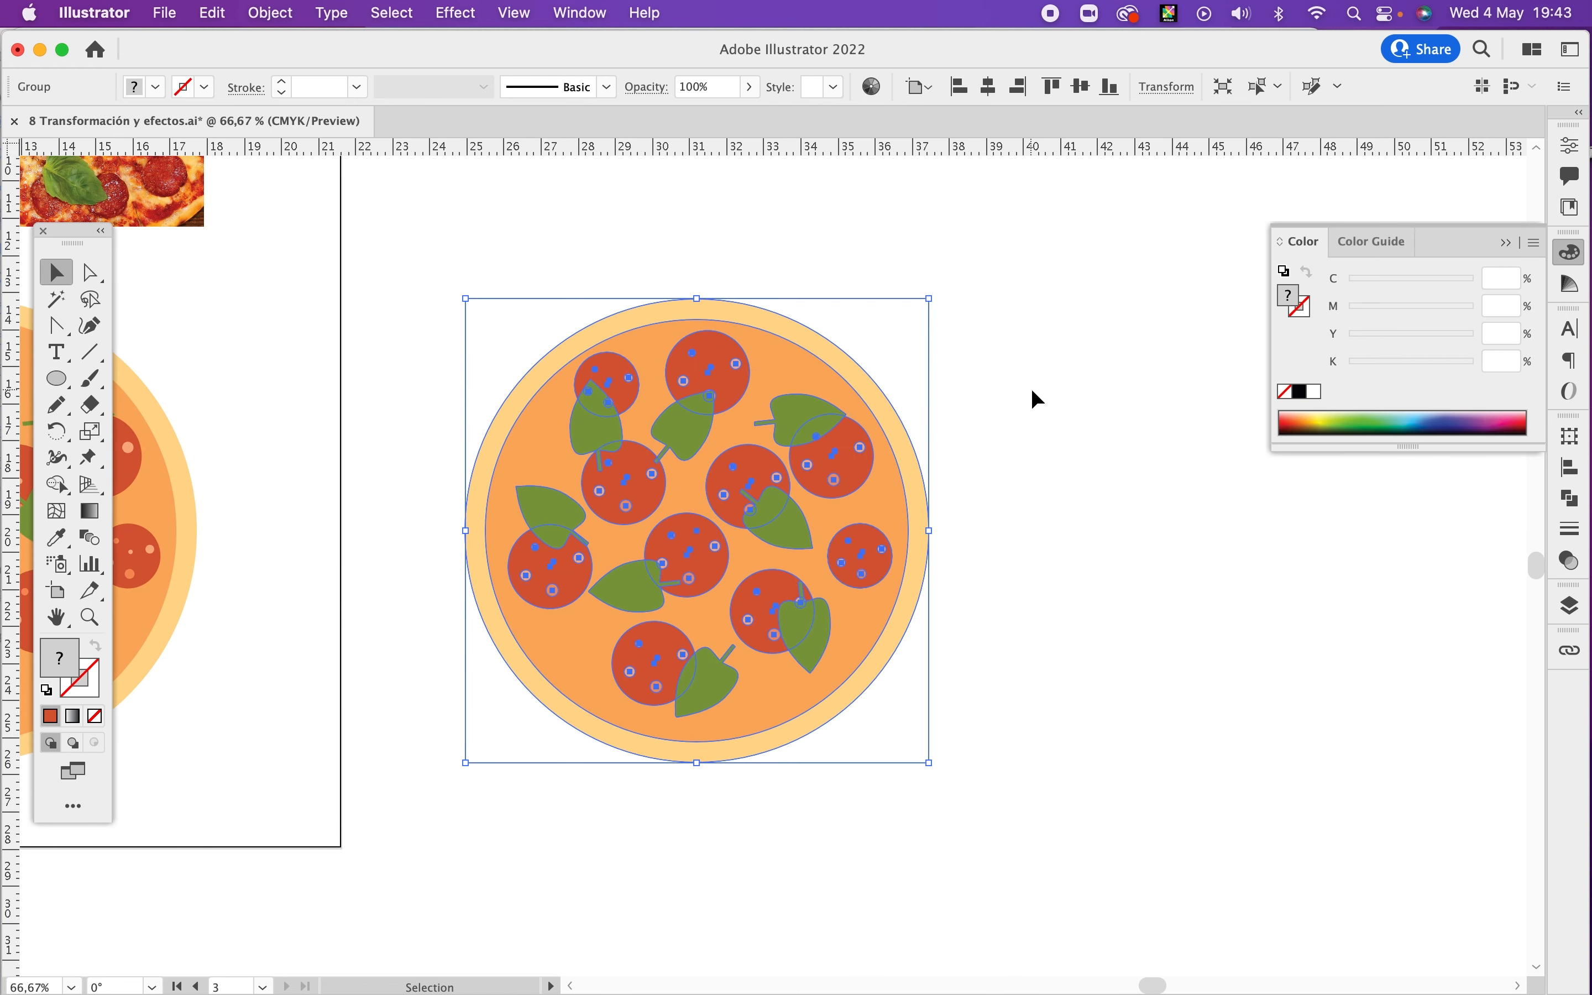
left_click(1031, 389)
Step: Draw a horizontal line segment across the middle of the copied pizza, extending past the crust on both sides
left_click(93, 353)
left_click(405, 500)
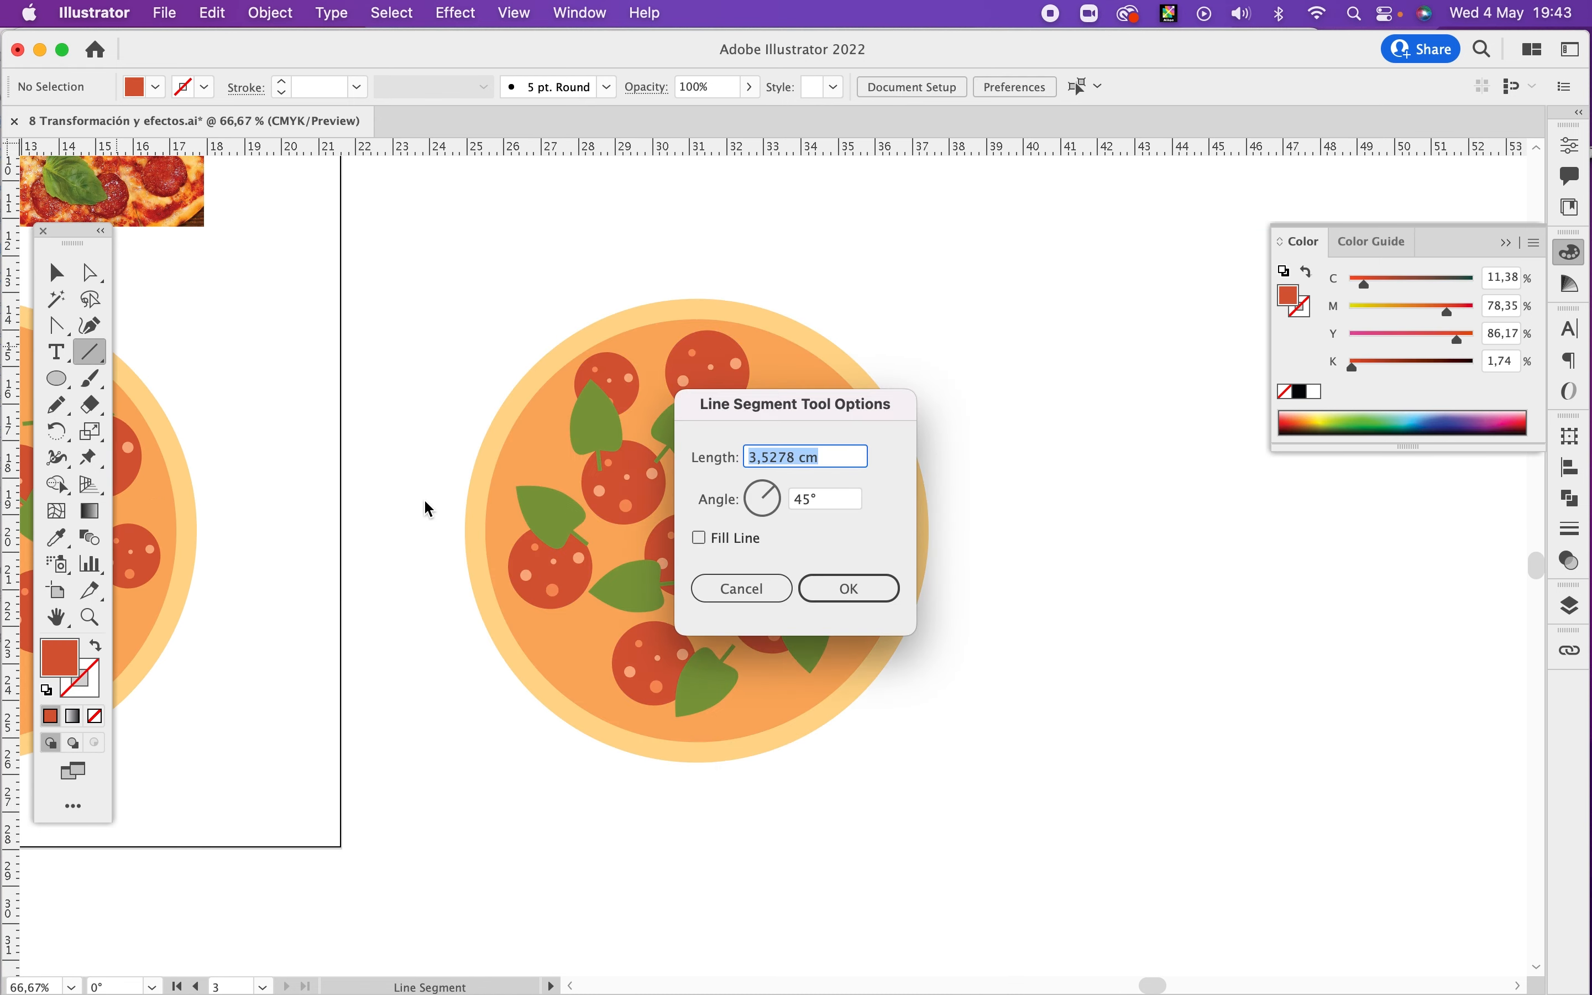
key("Escape")
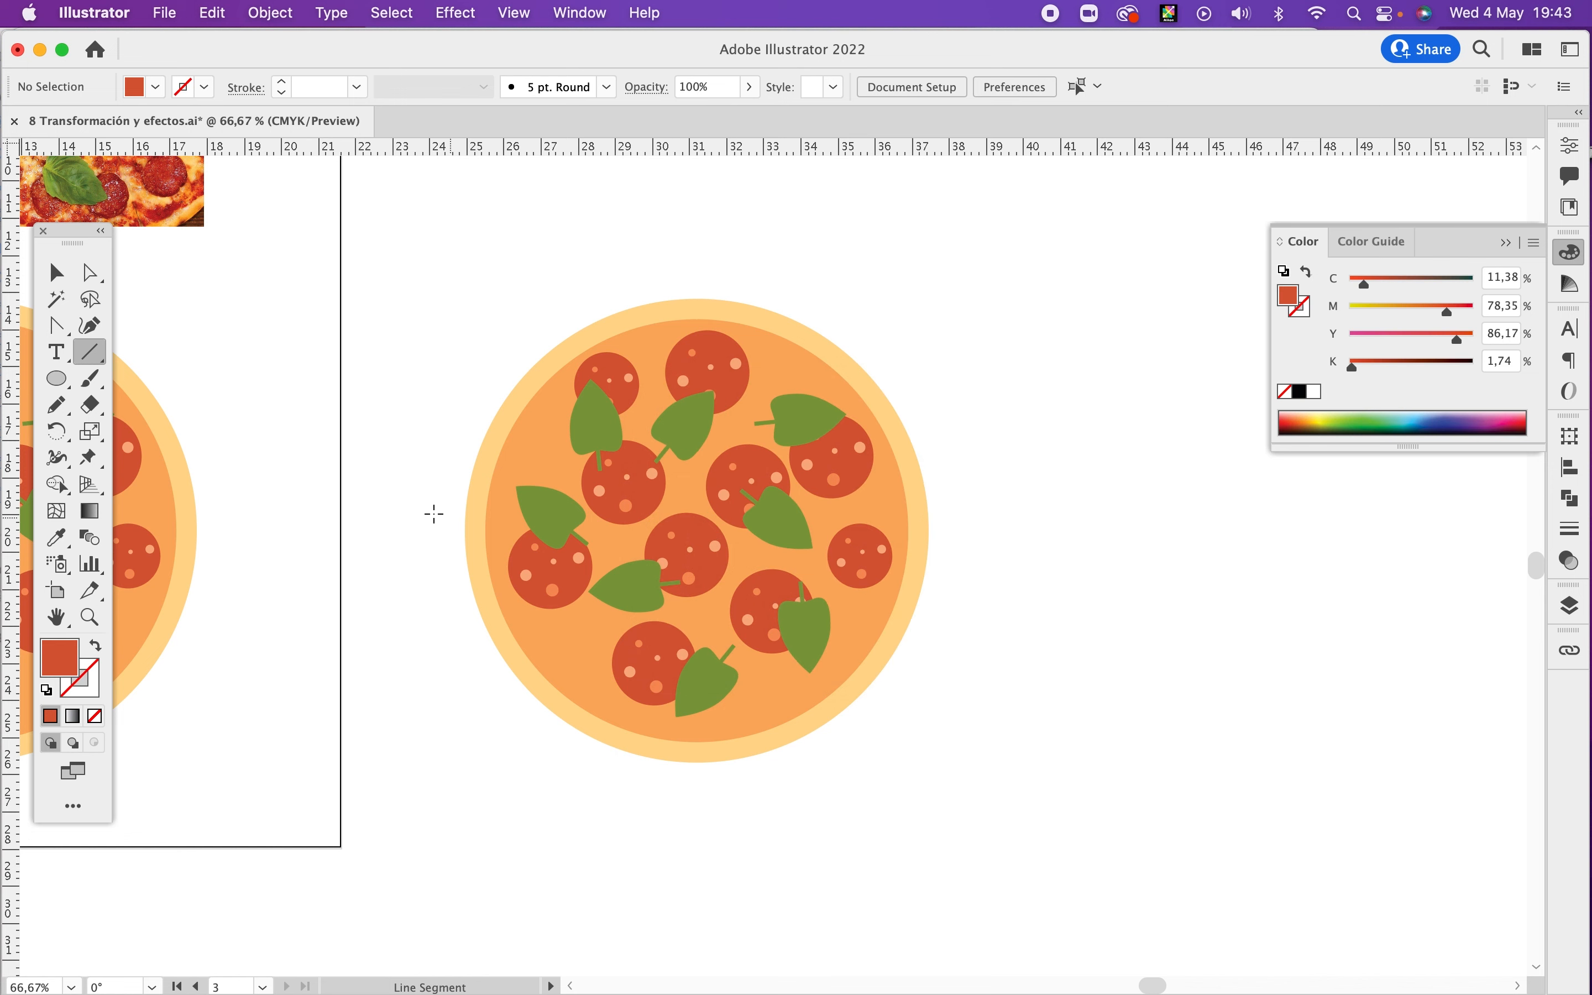
left_click_drag(415, 539, 1013, 543)
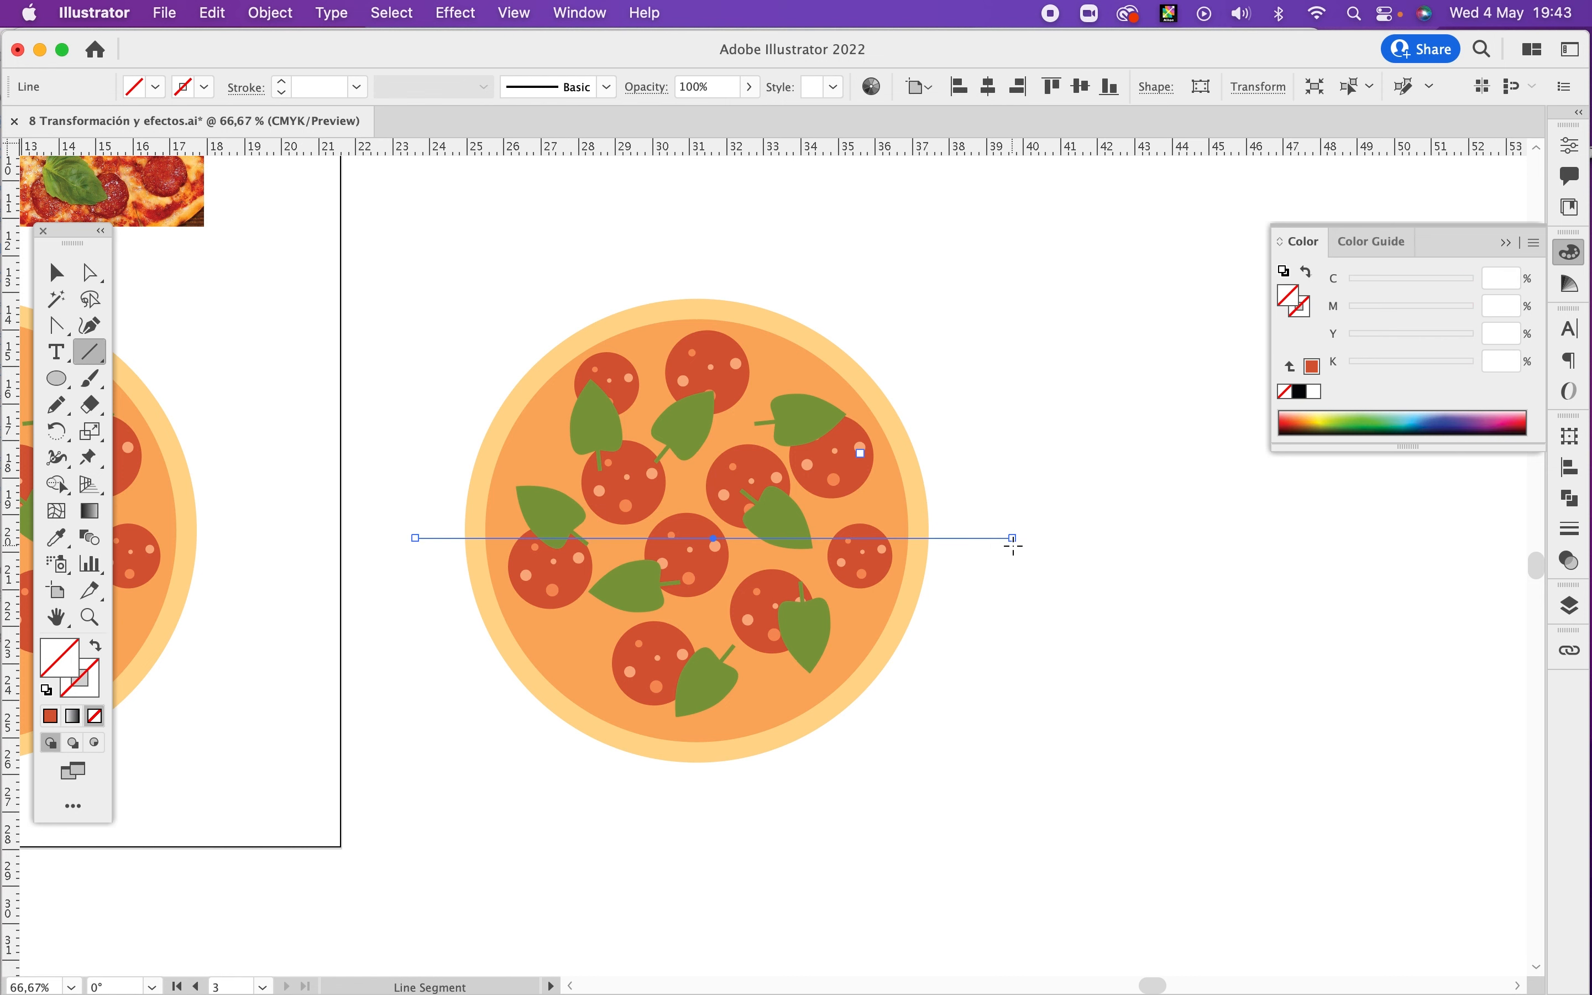
Step: Give the line across the copied pizza a black stroke
key("v")
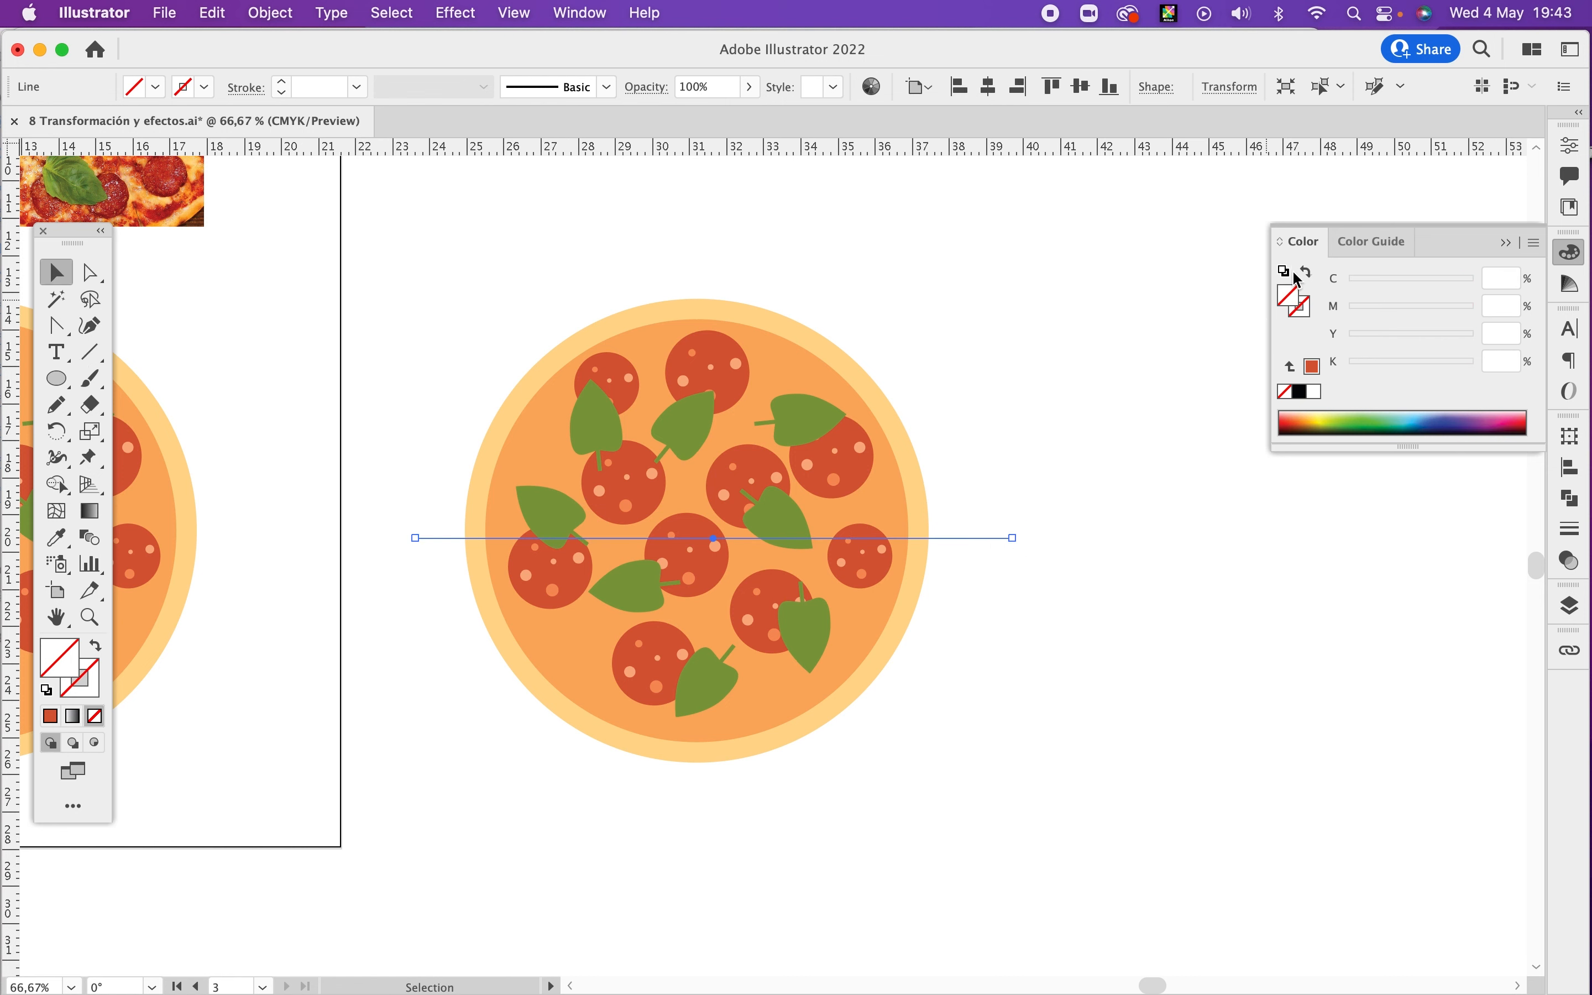
left_click(1308, 308)
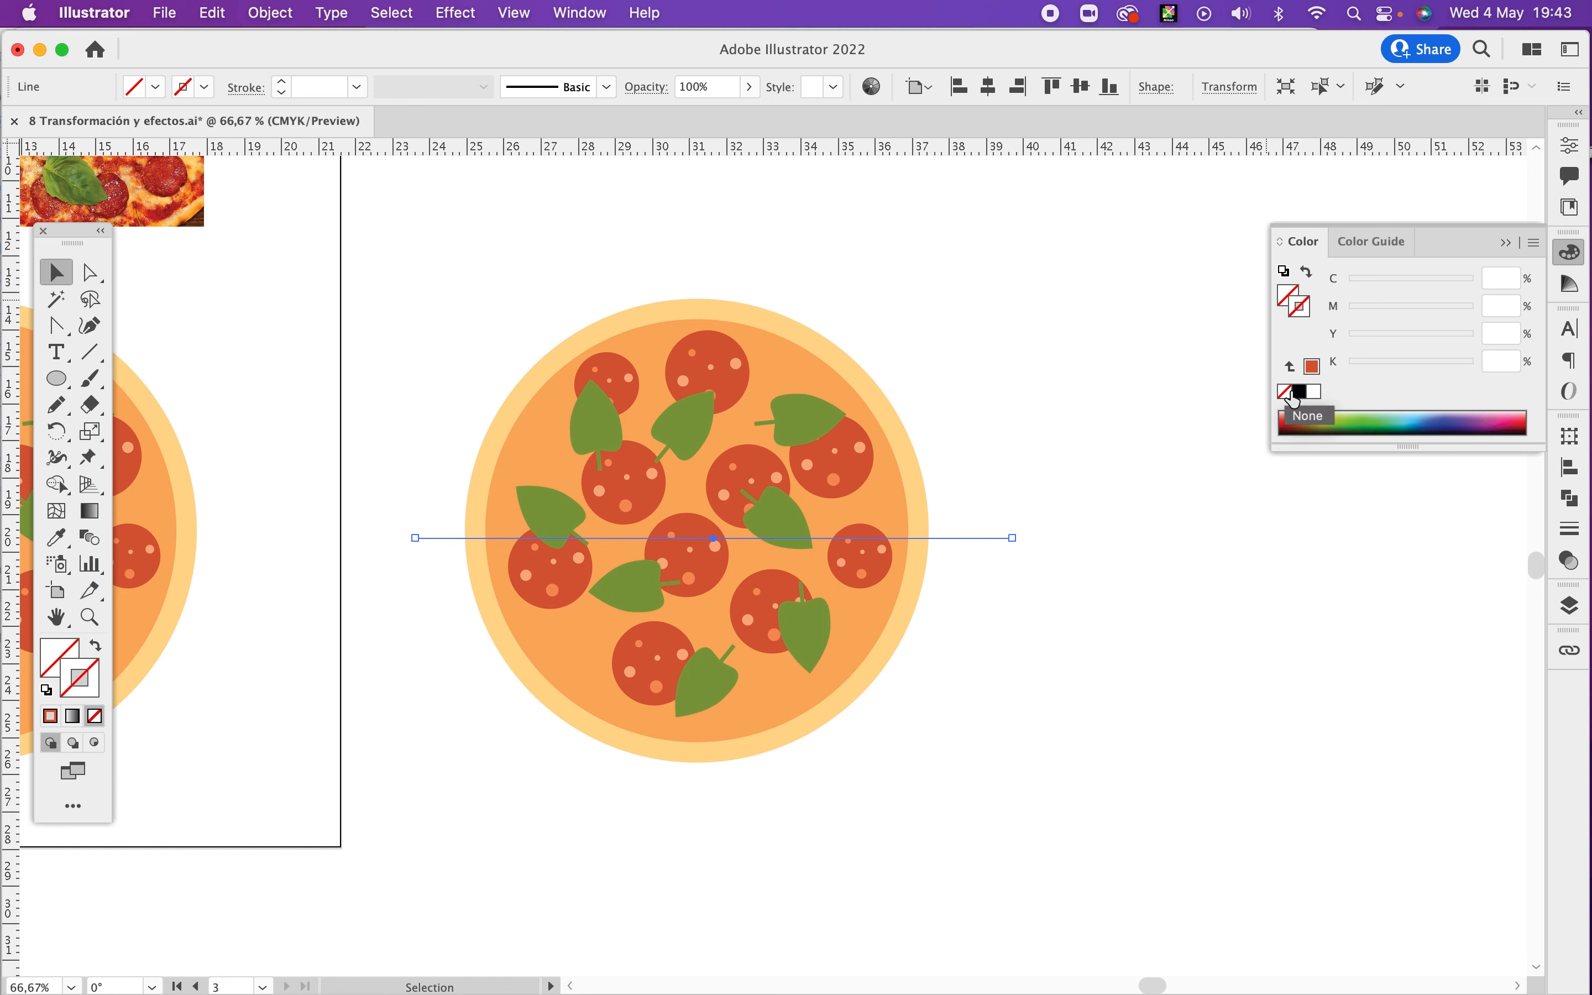
left_click(1294, 394)
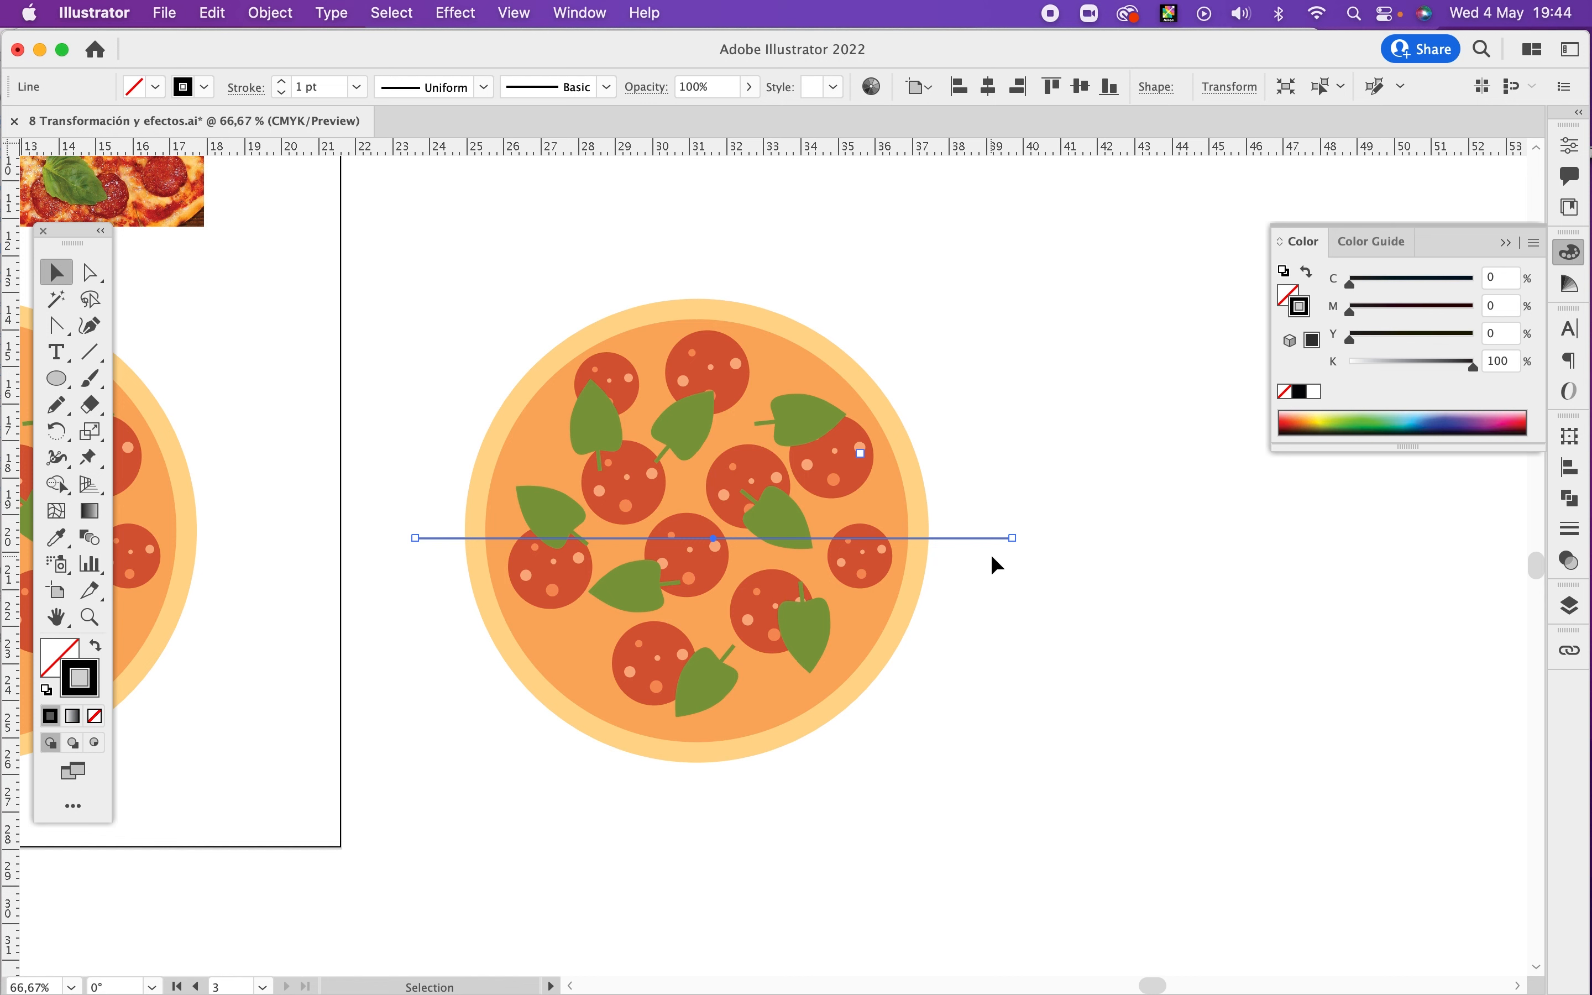
Step: Move the copied pizza and its line slightly down and left, and align their centres horizontally and vertically
left_click(913, 297)
left_click_drag(965, 536, 951, 532)
left_click_drag(972, 267, 640, 579)
left_click_drag(638, 572, 605, 605)
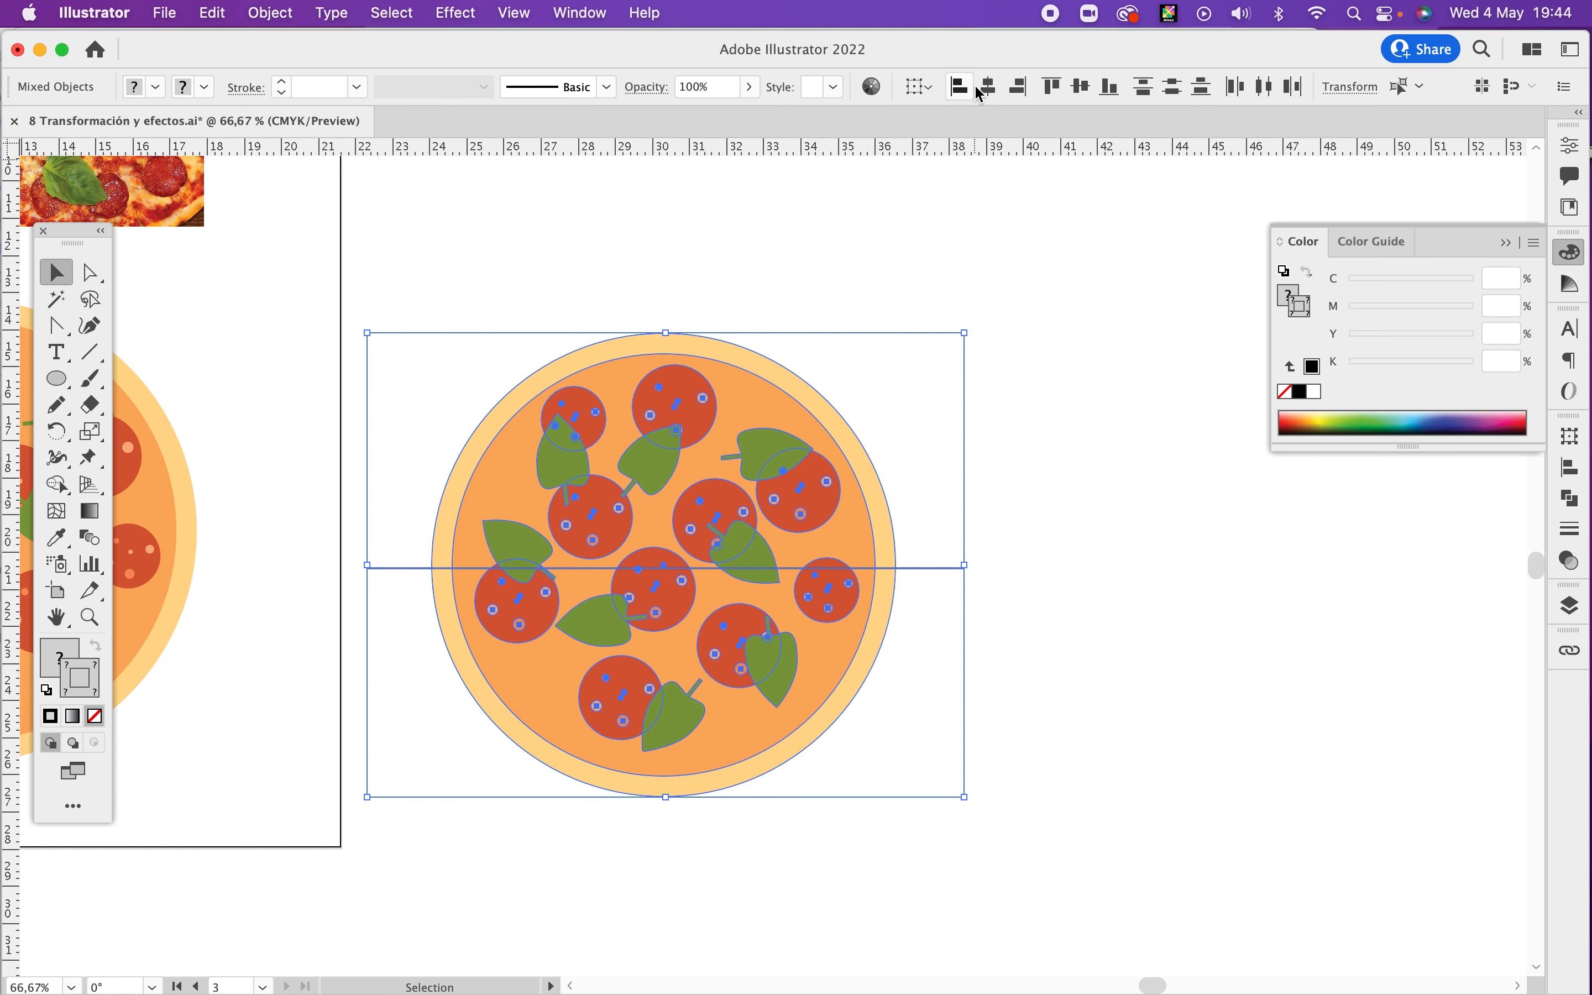
left_click(996, 86)
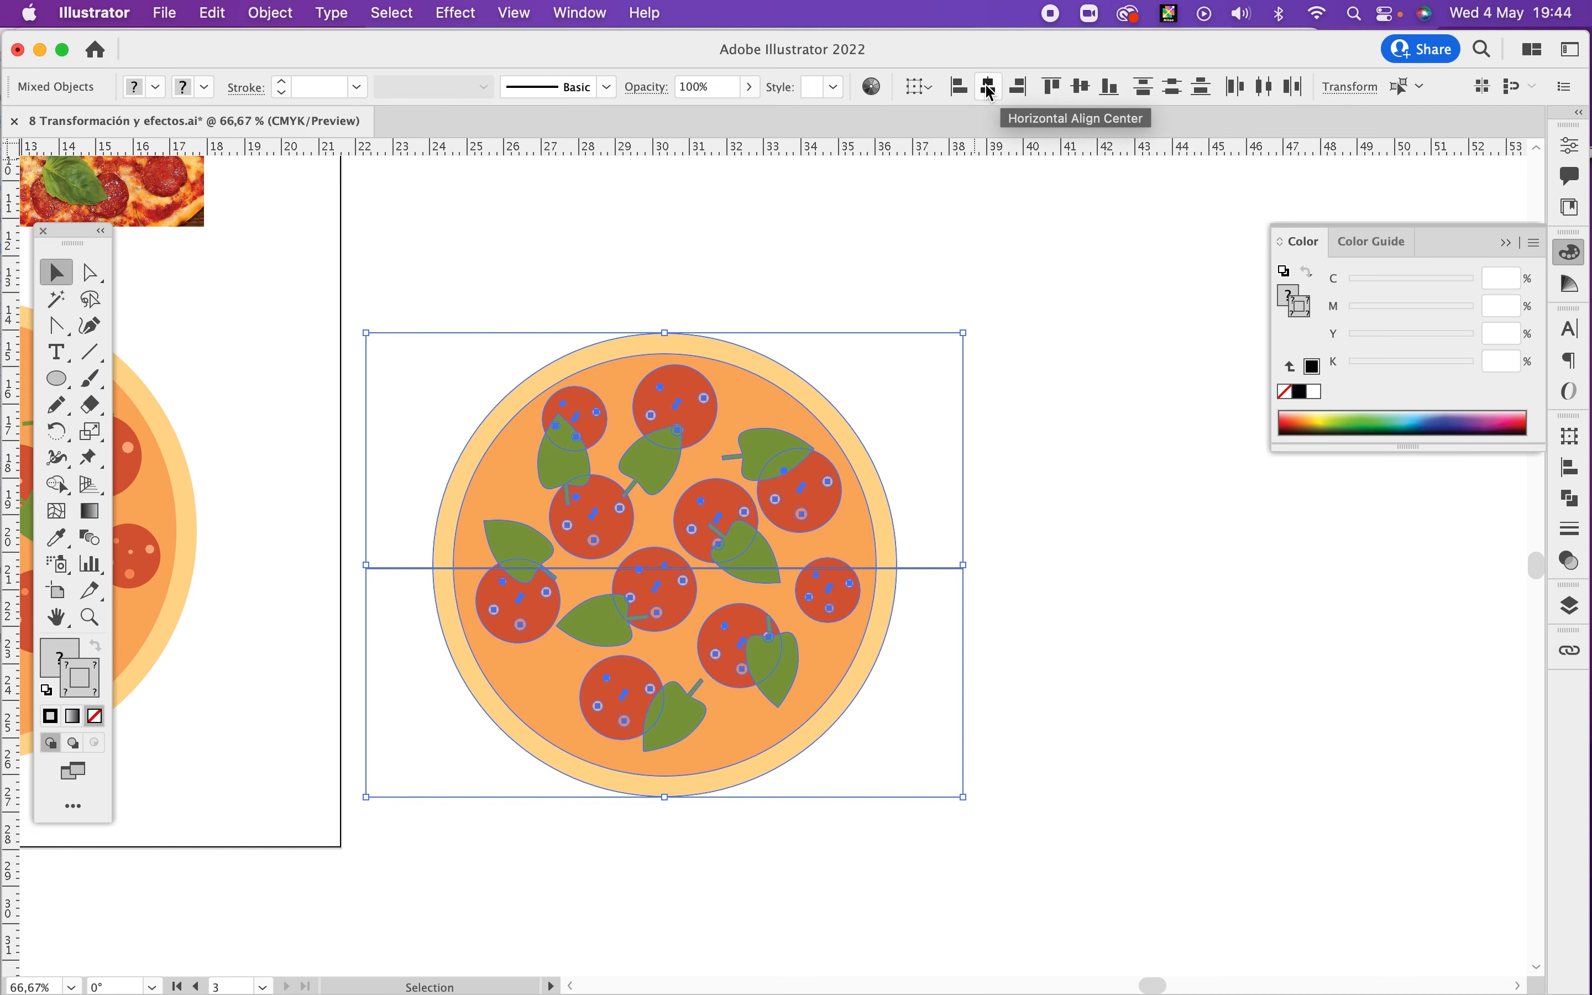
left_click(1078, 87)
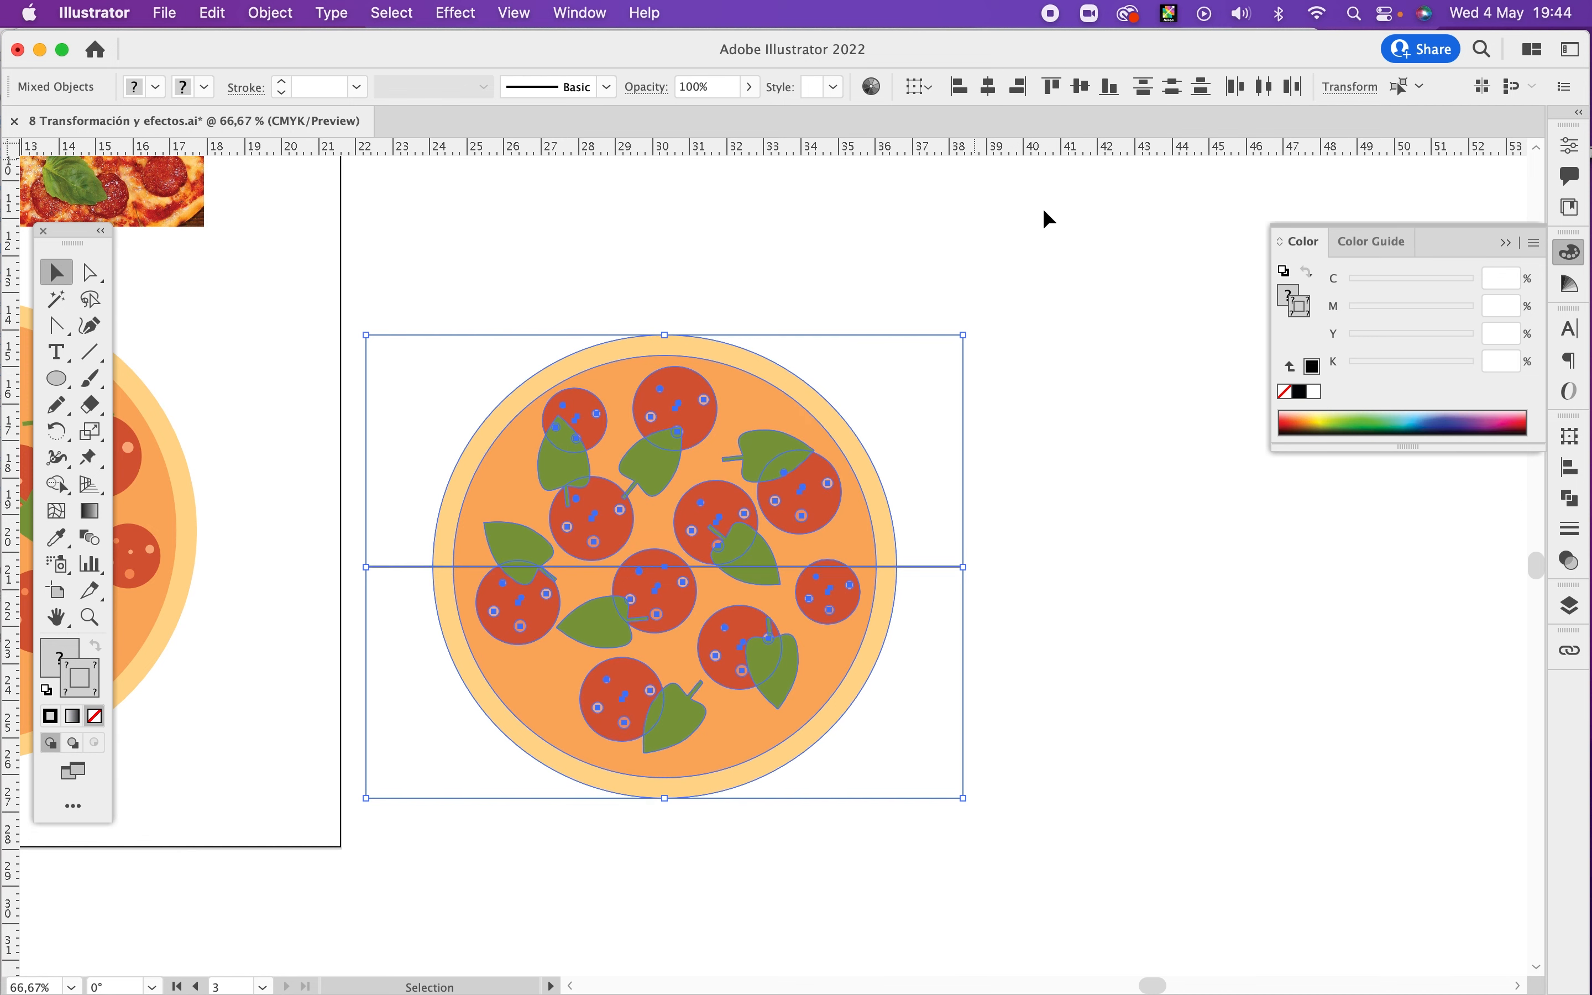
Step: Make a copy of the horizontal line across the copied pizza, rotated 45° about the line's centre
left_click(993, 524)
left_click_drag(960, 525, 916, 611)
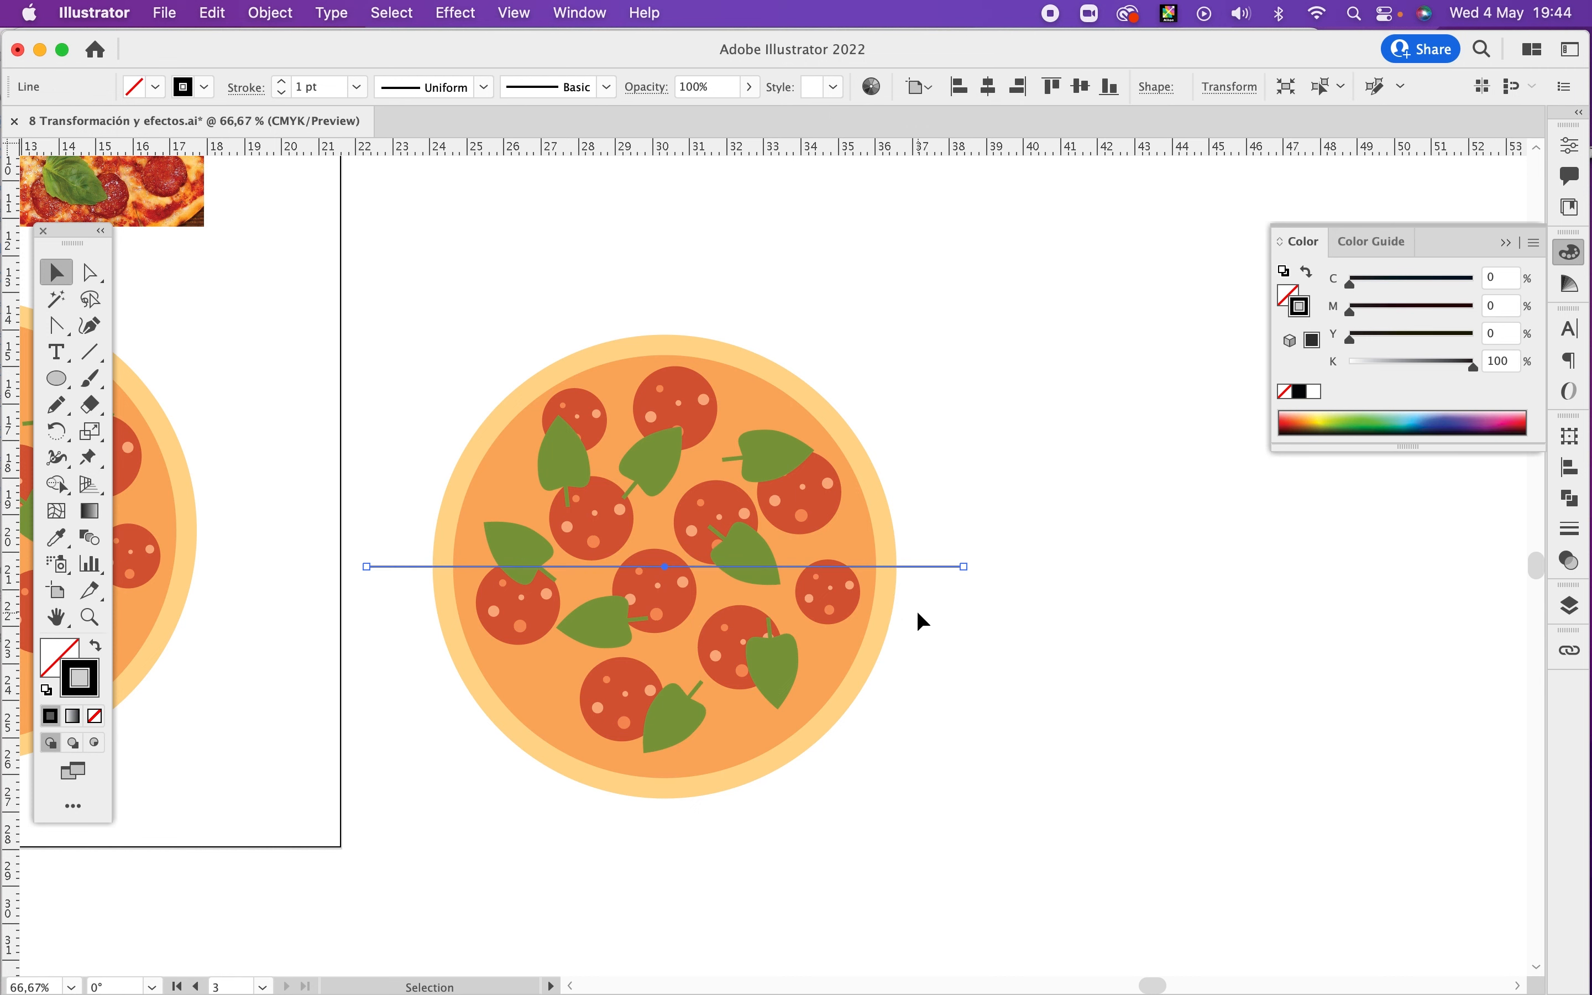
key("r")
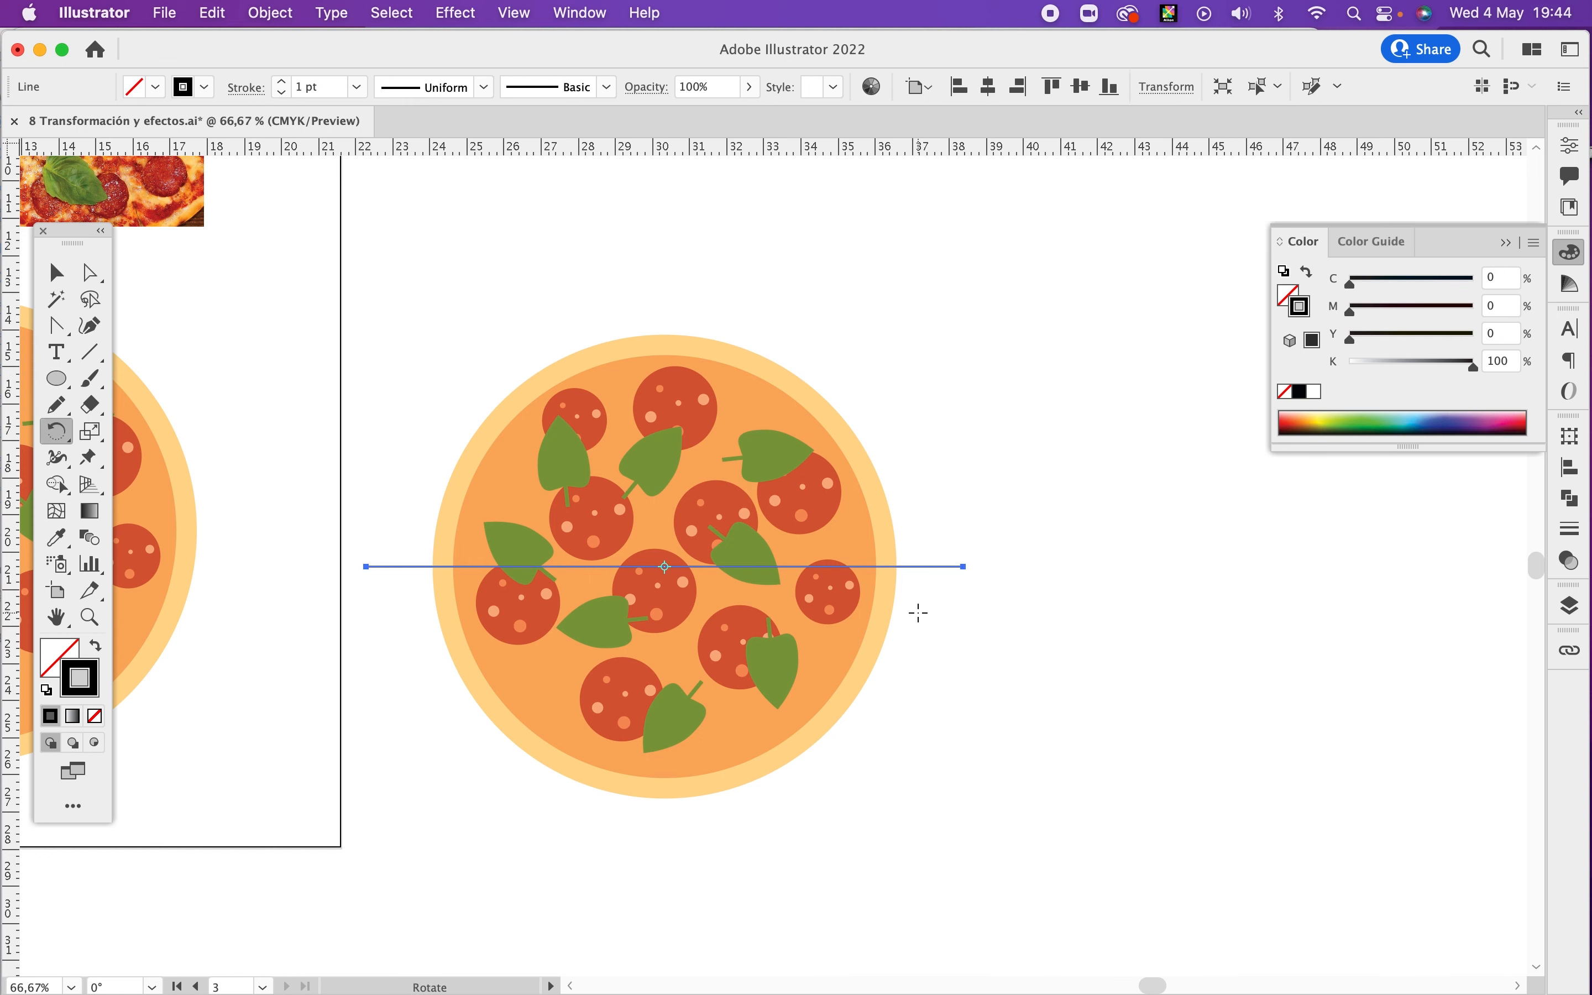
key("Return")
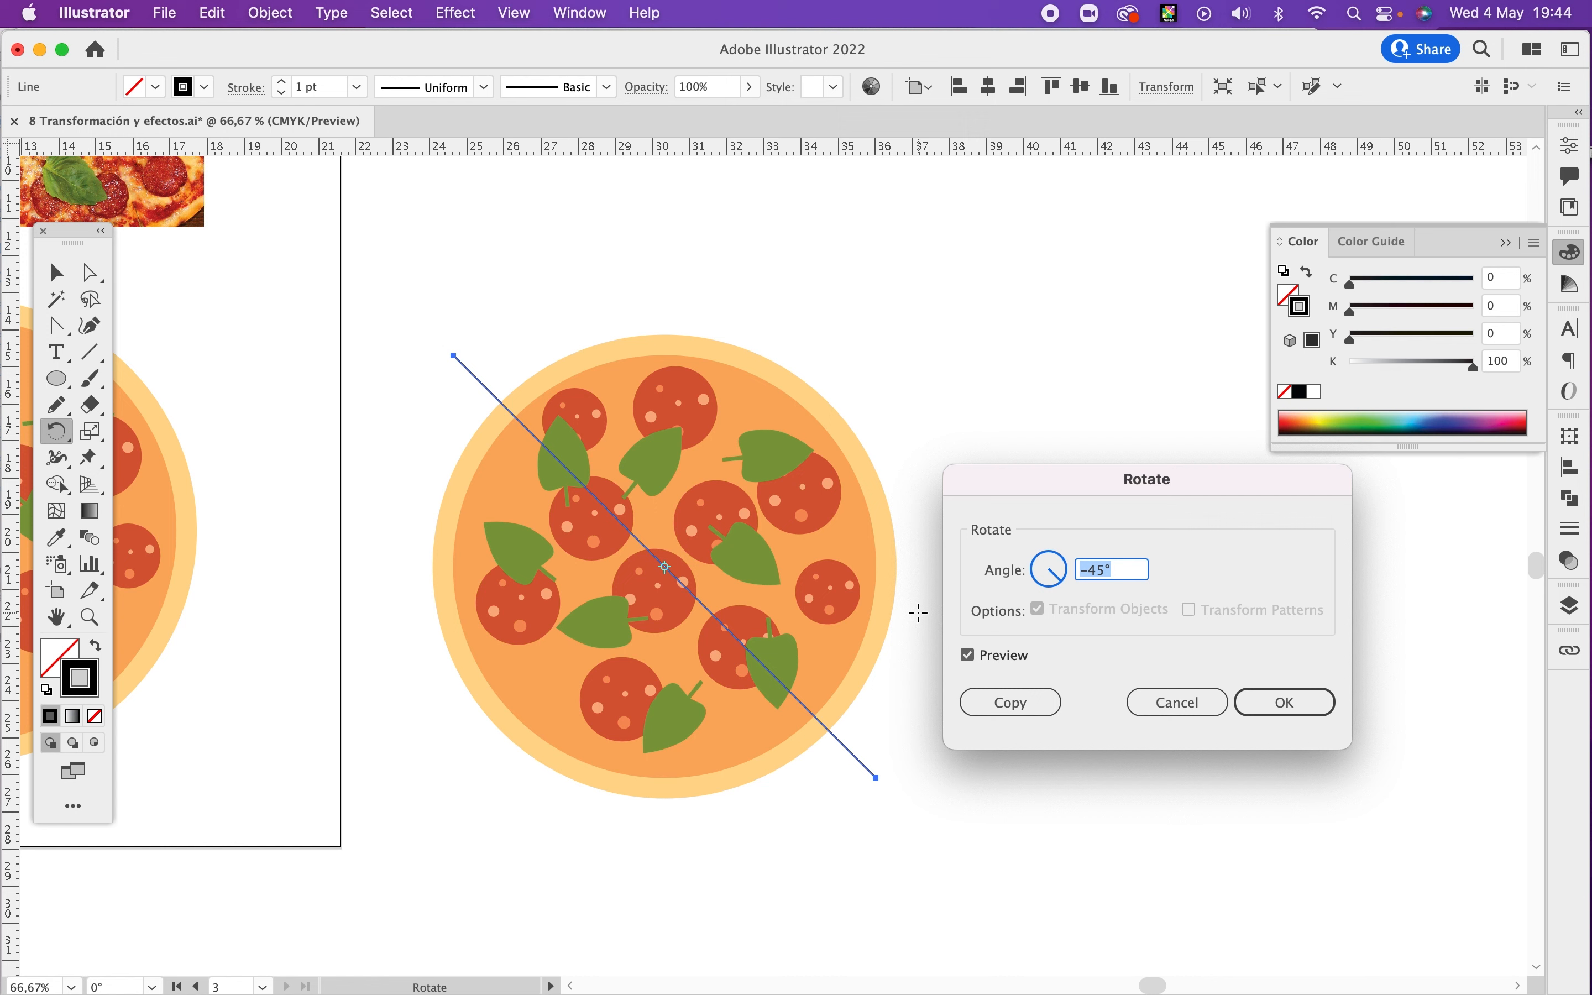
type("30")
key("Tab")
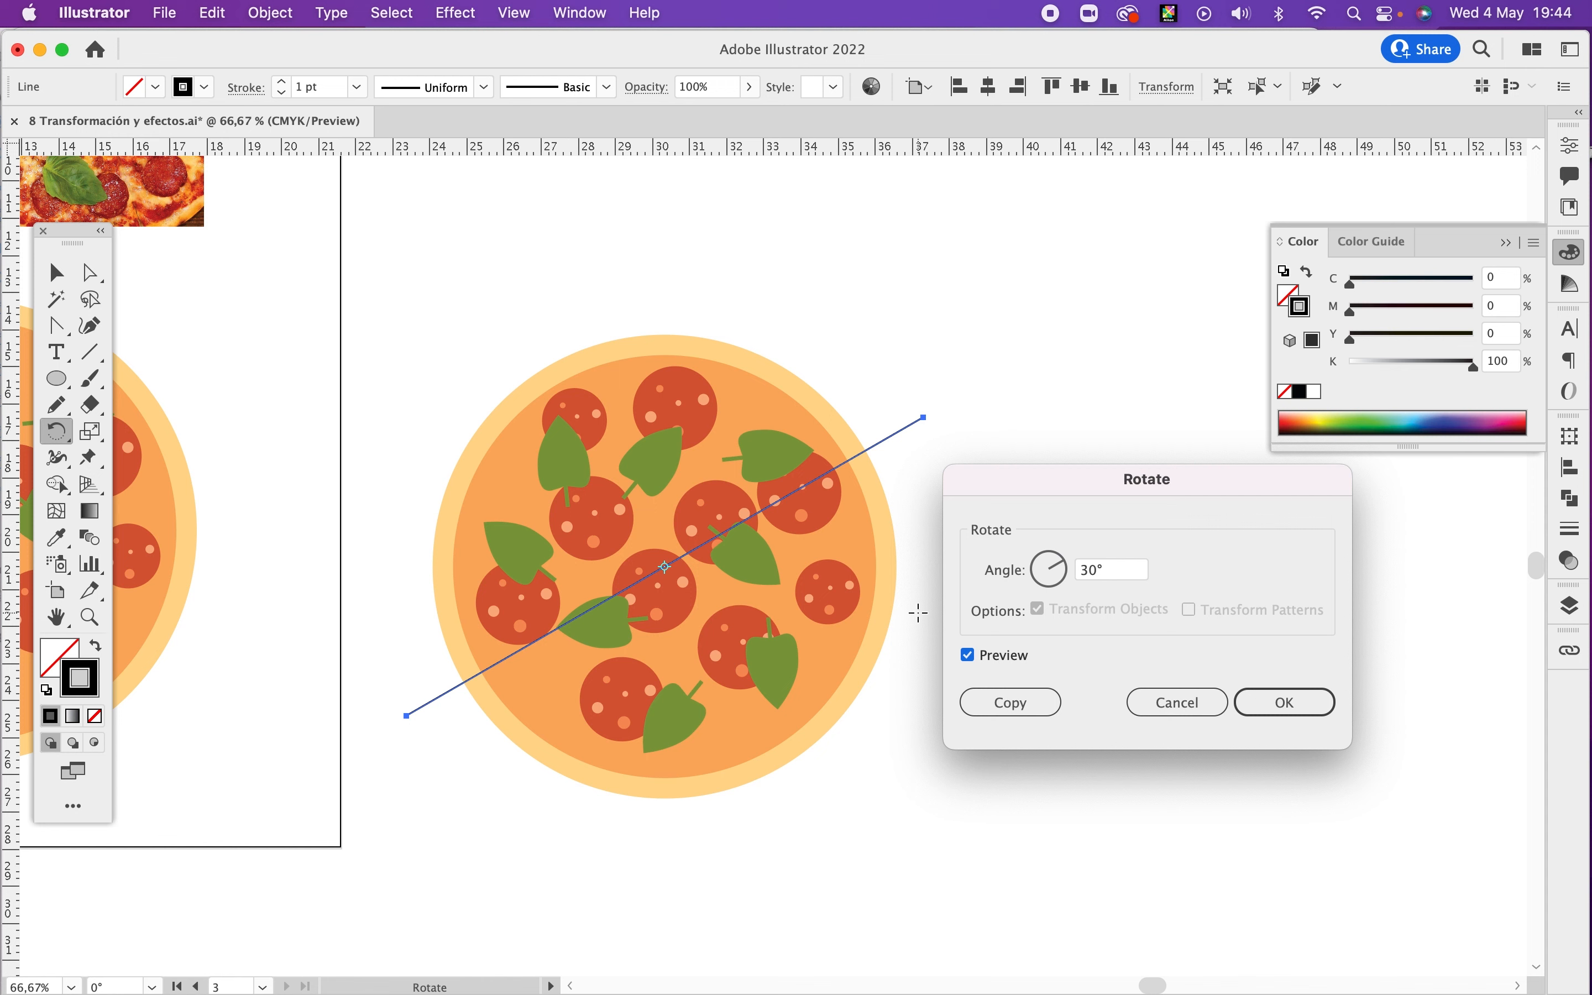
left_click(1111, 571)
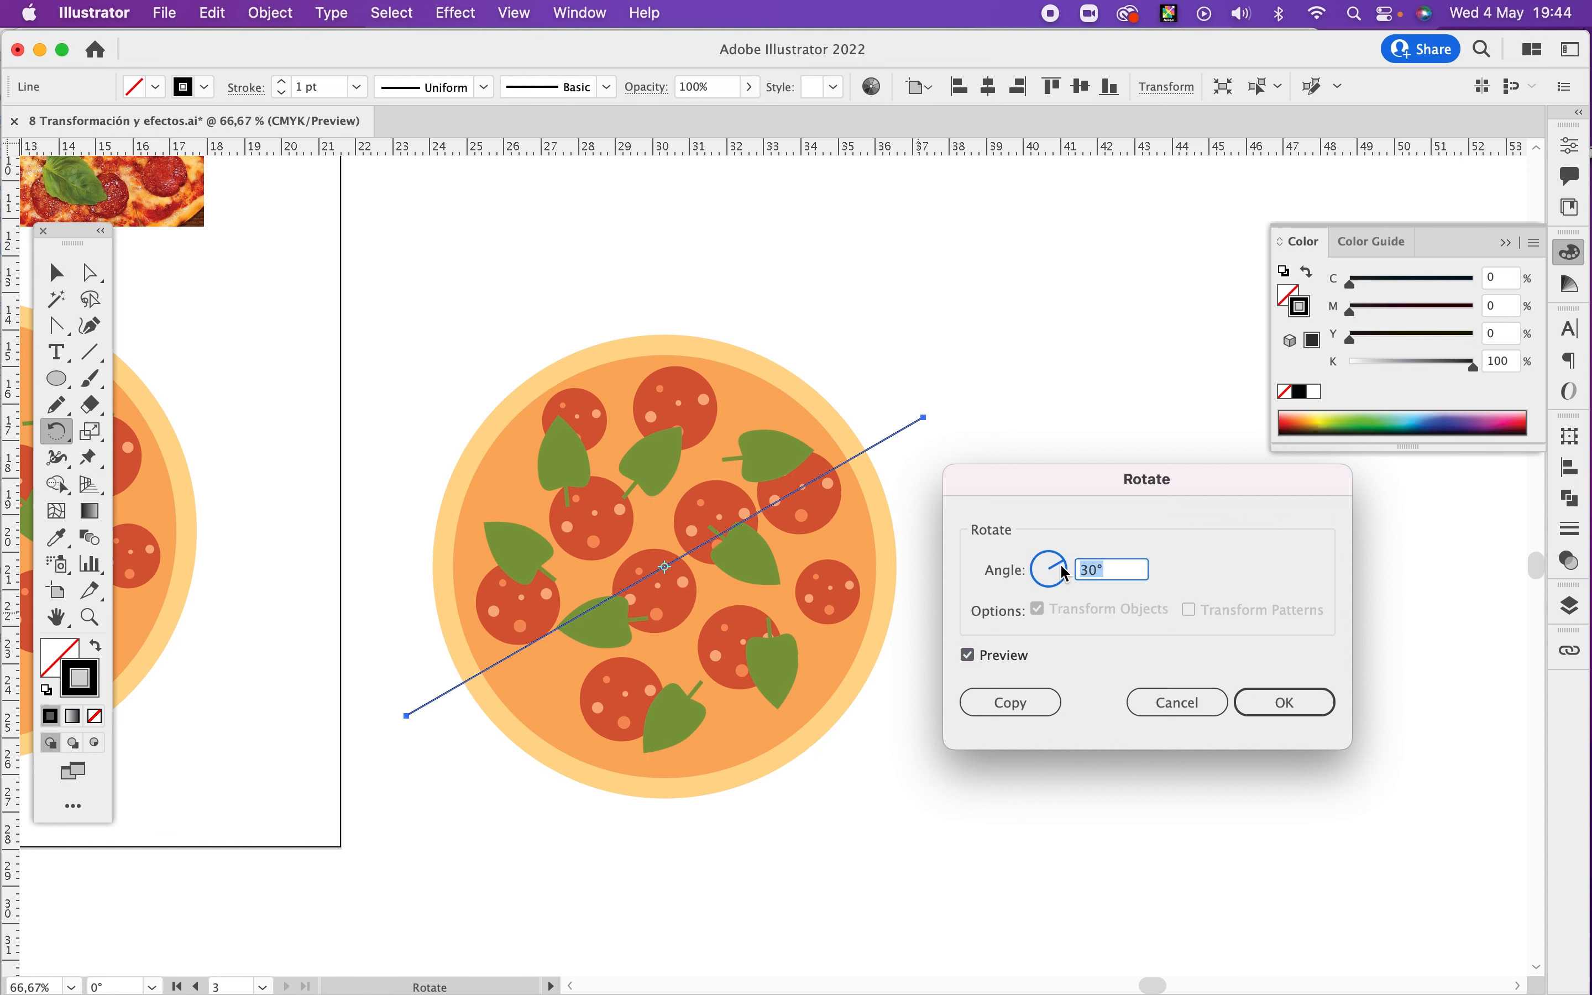
type("45")
key("Tab")
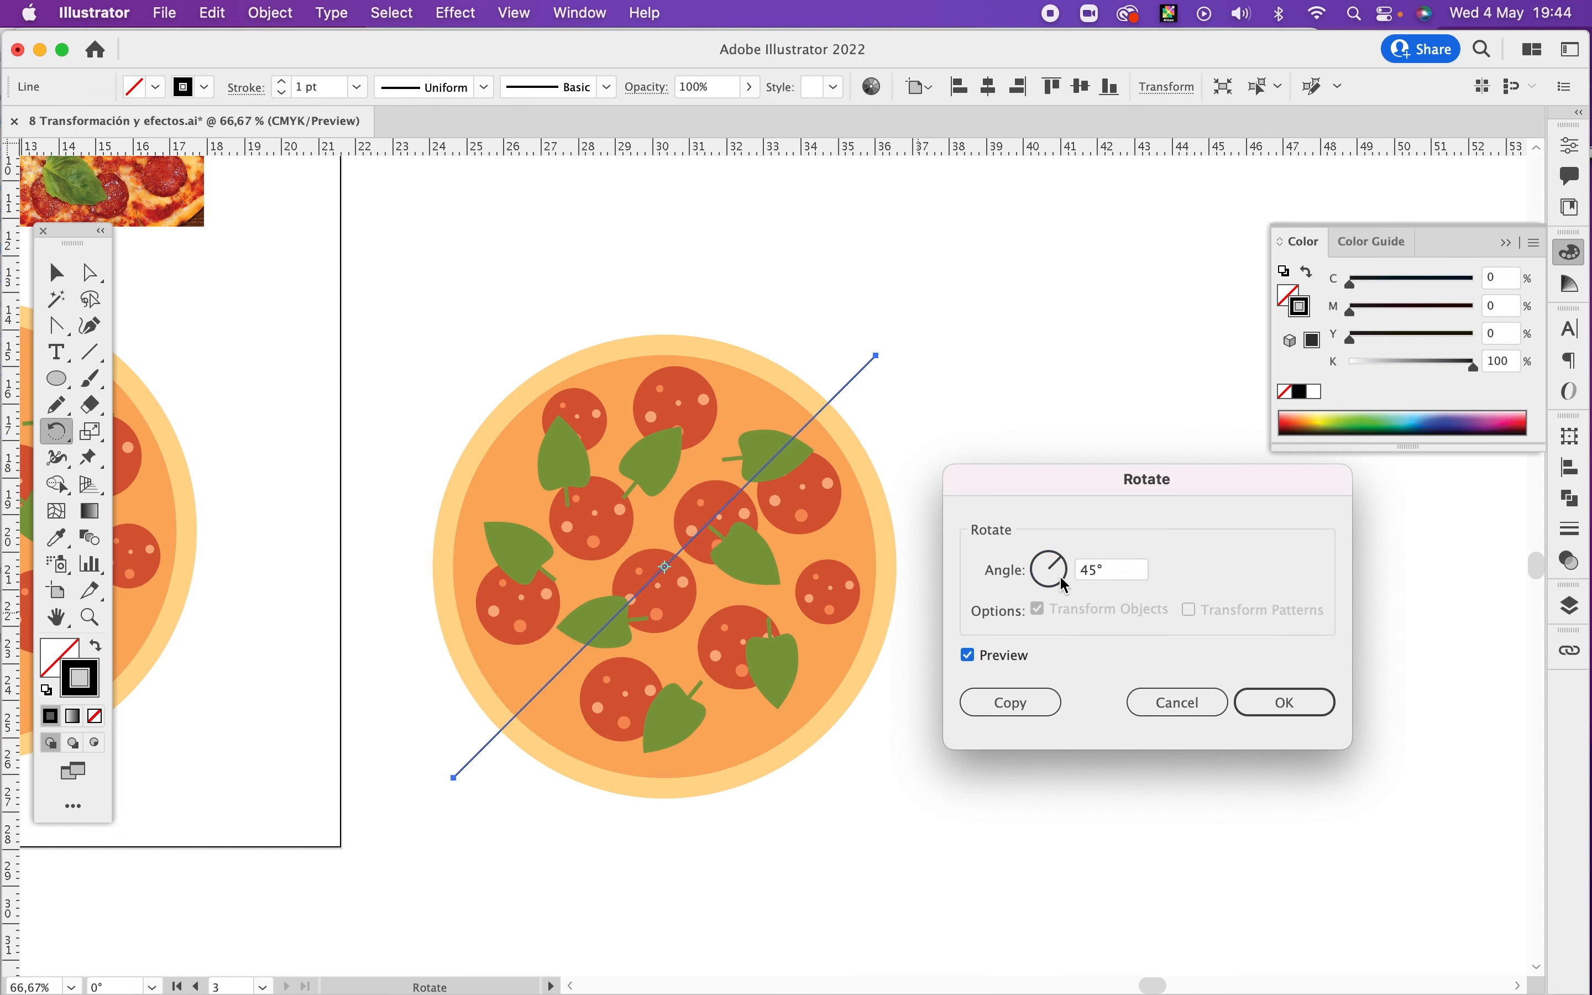
left_click(1025, 693)
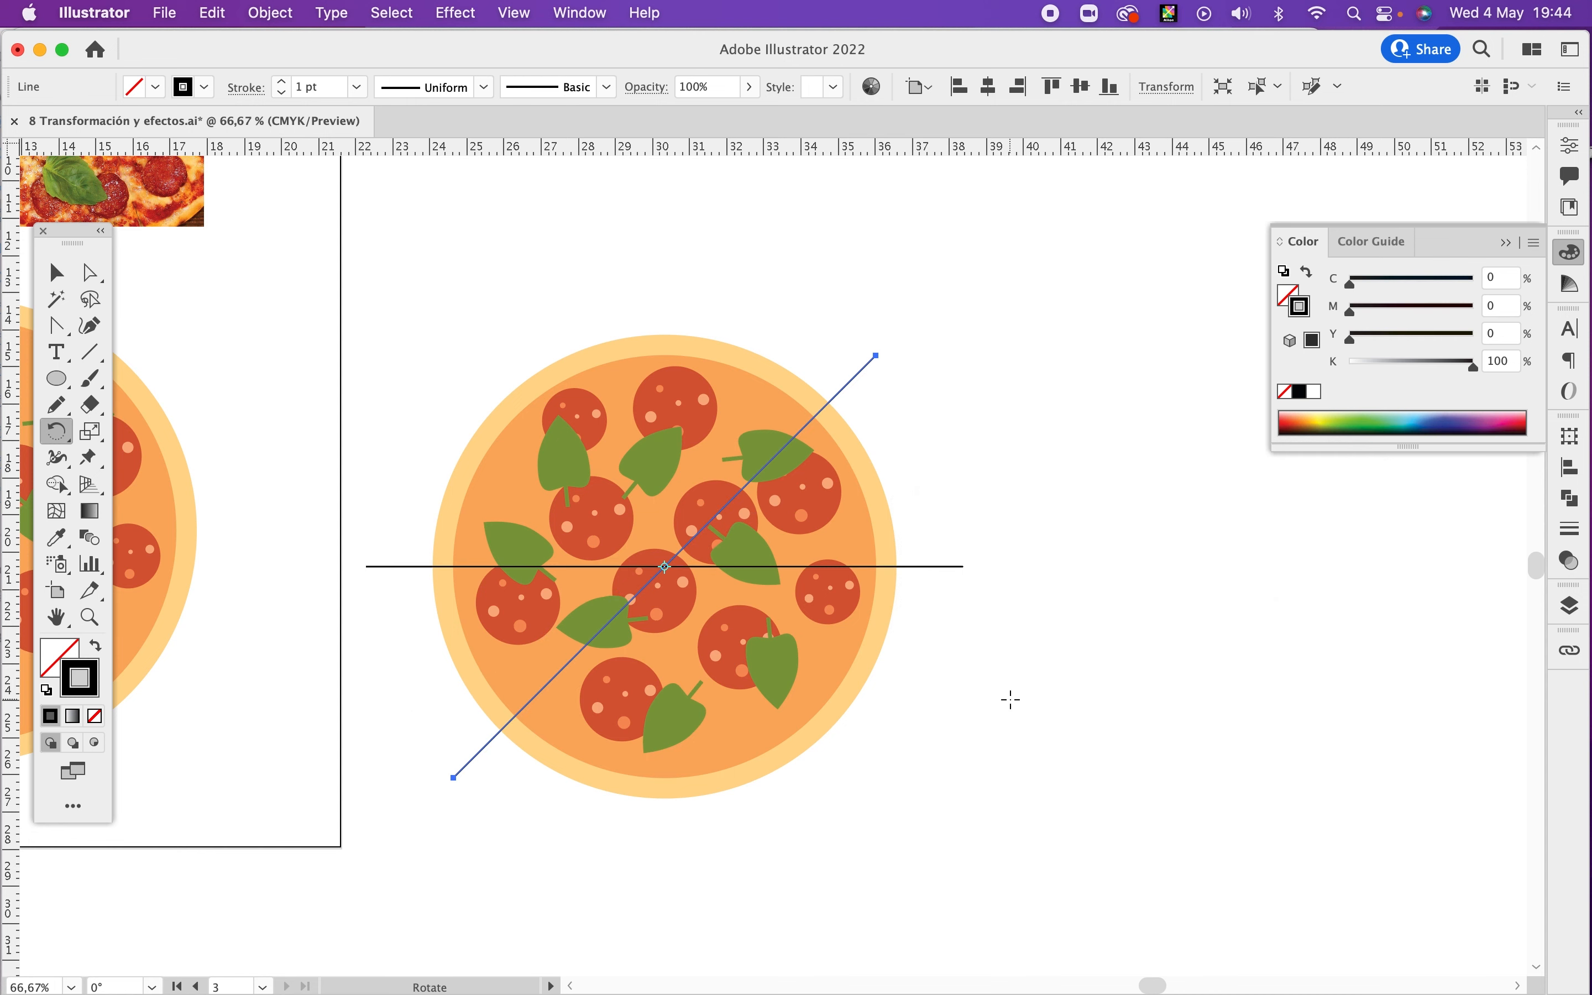
Step: Repeat the rotated copy of the line twice more so that four lines split the pizza into eight slices
key("super+d")
key("super+d")
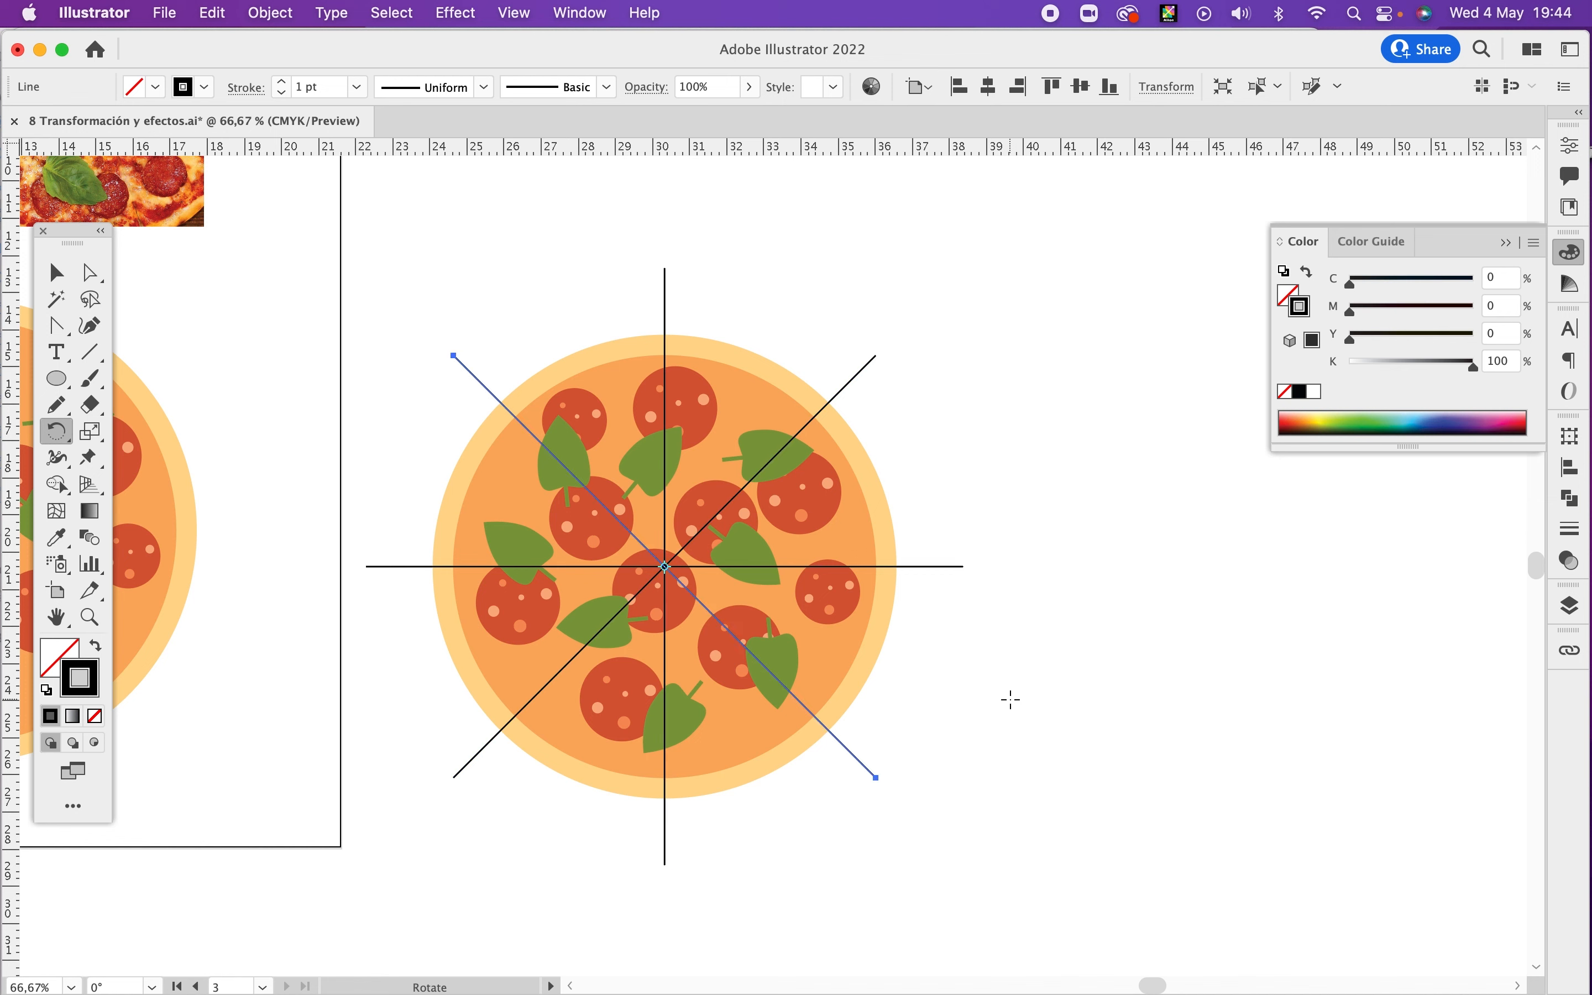
key("v")
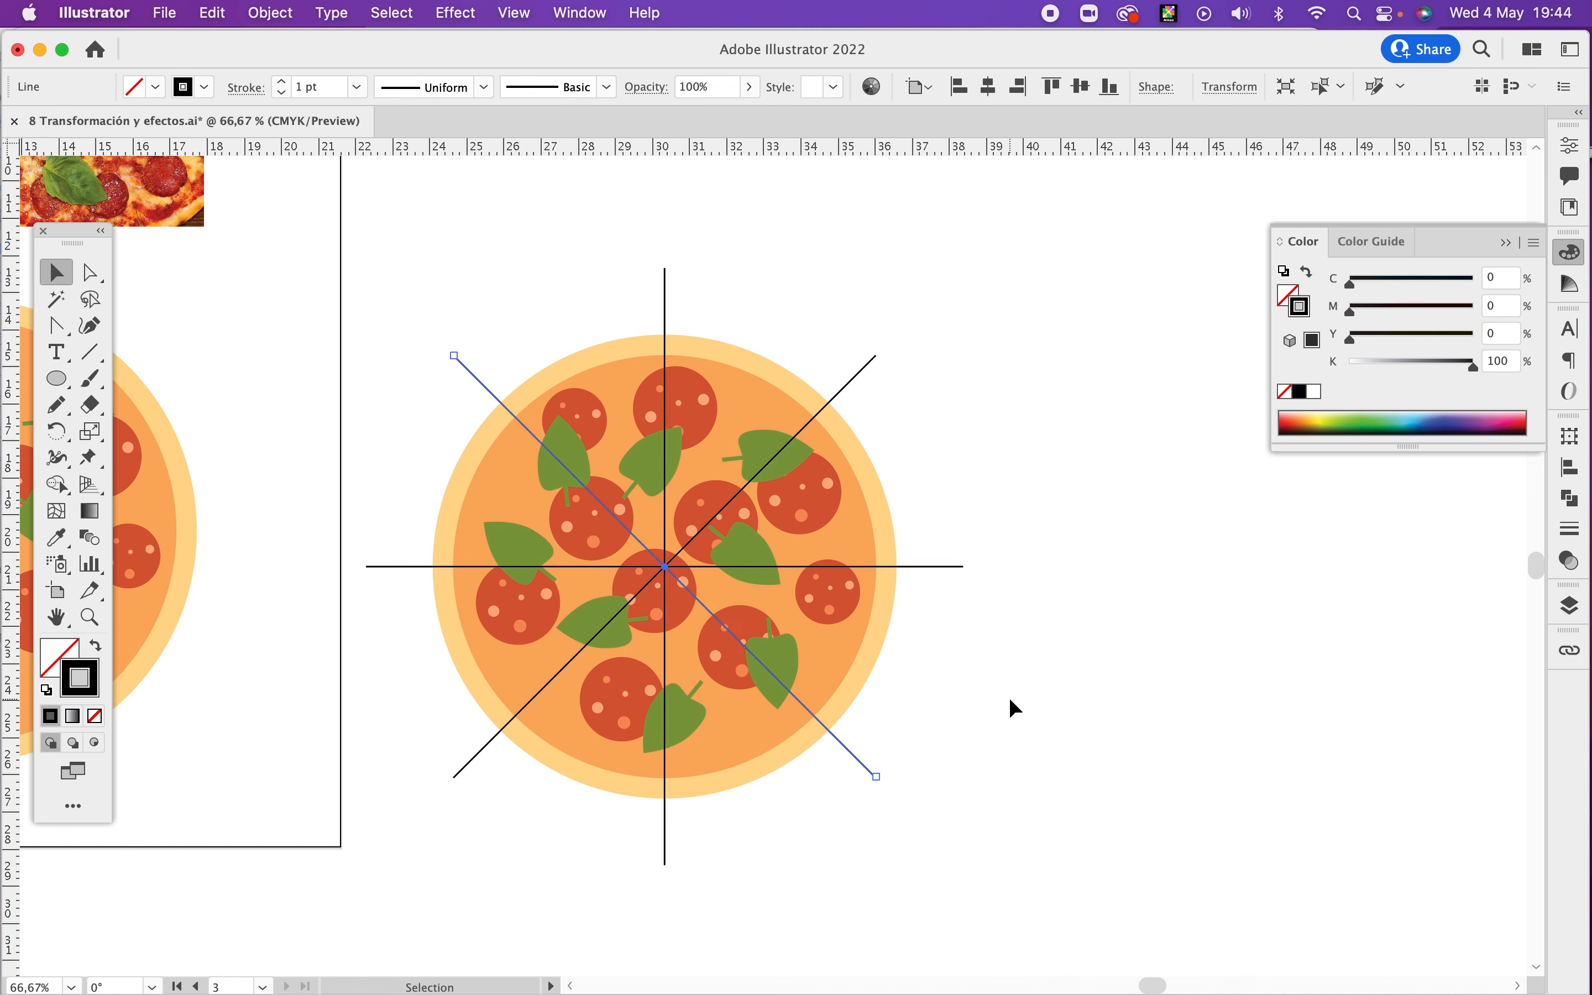
Step: Divide the copied pizza along the four lines with the Pathfinder Divide operation and ungroup the resulting pieces
left_click_drag(976, 314, 442, 823)
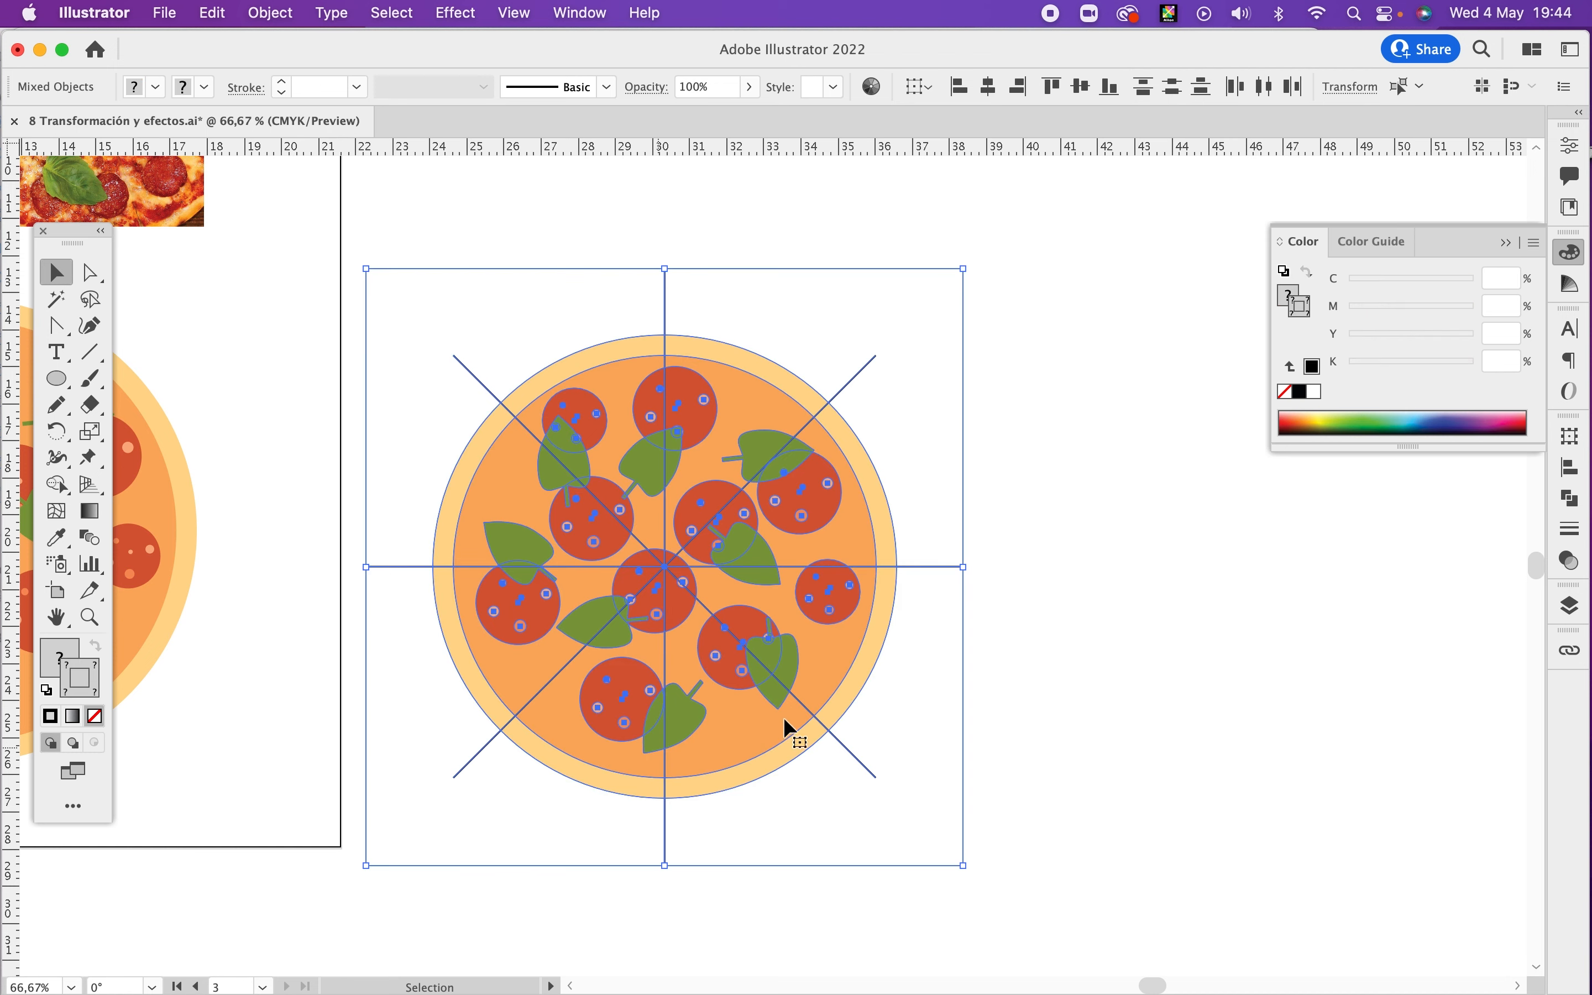
left_click(1570, 498)
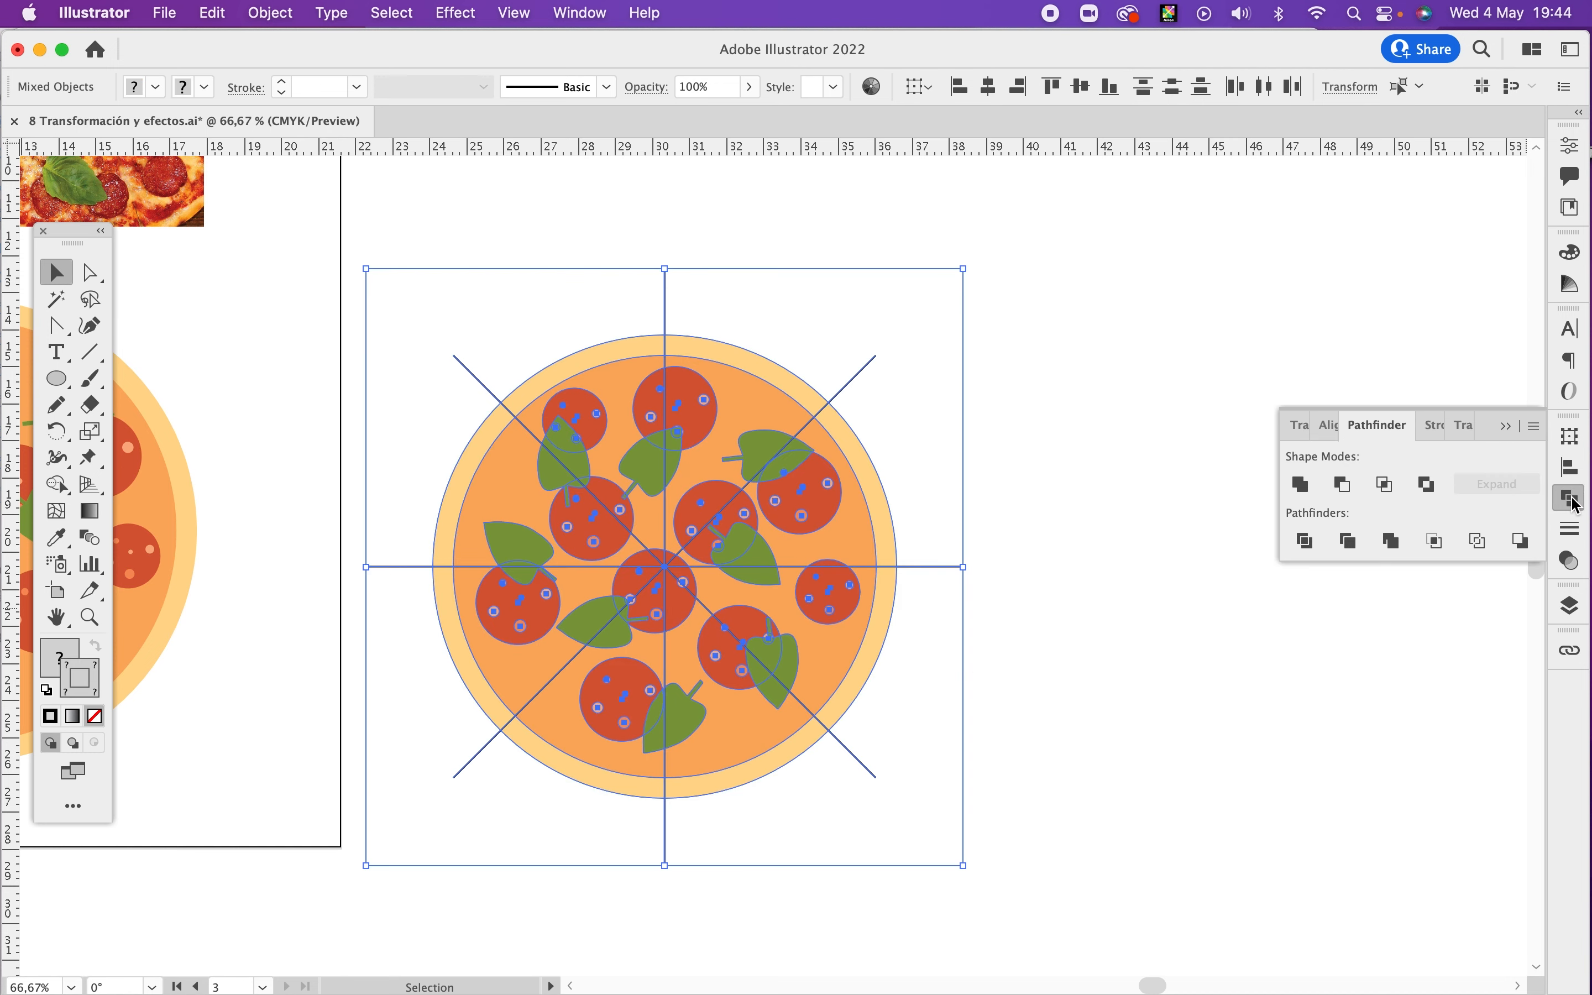
left_click(1305, 541)
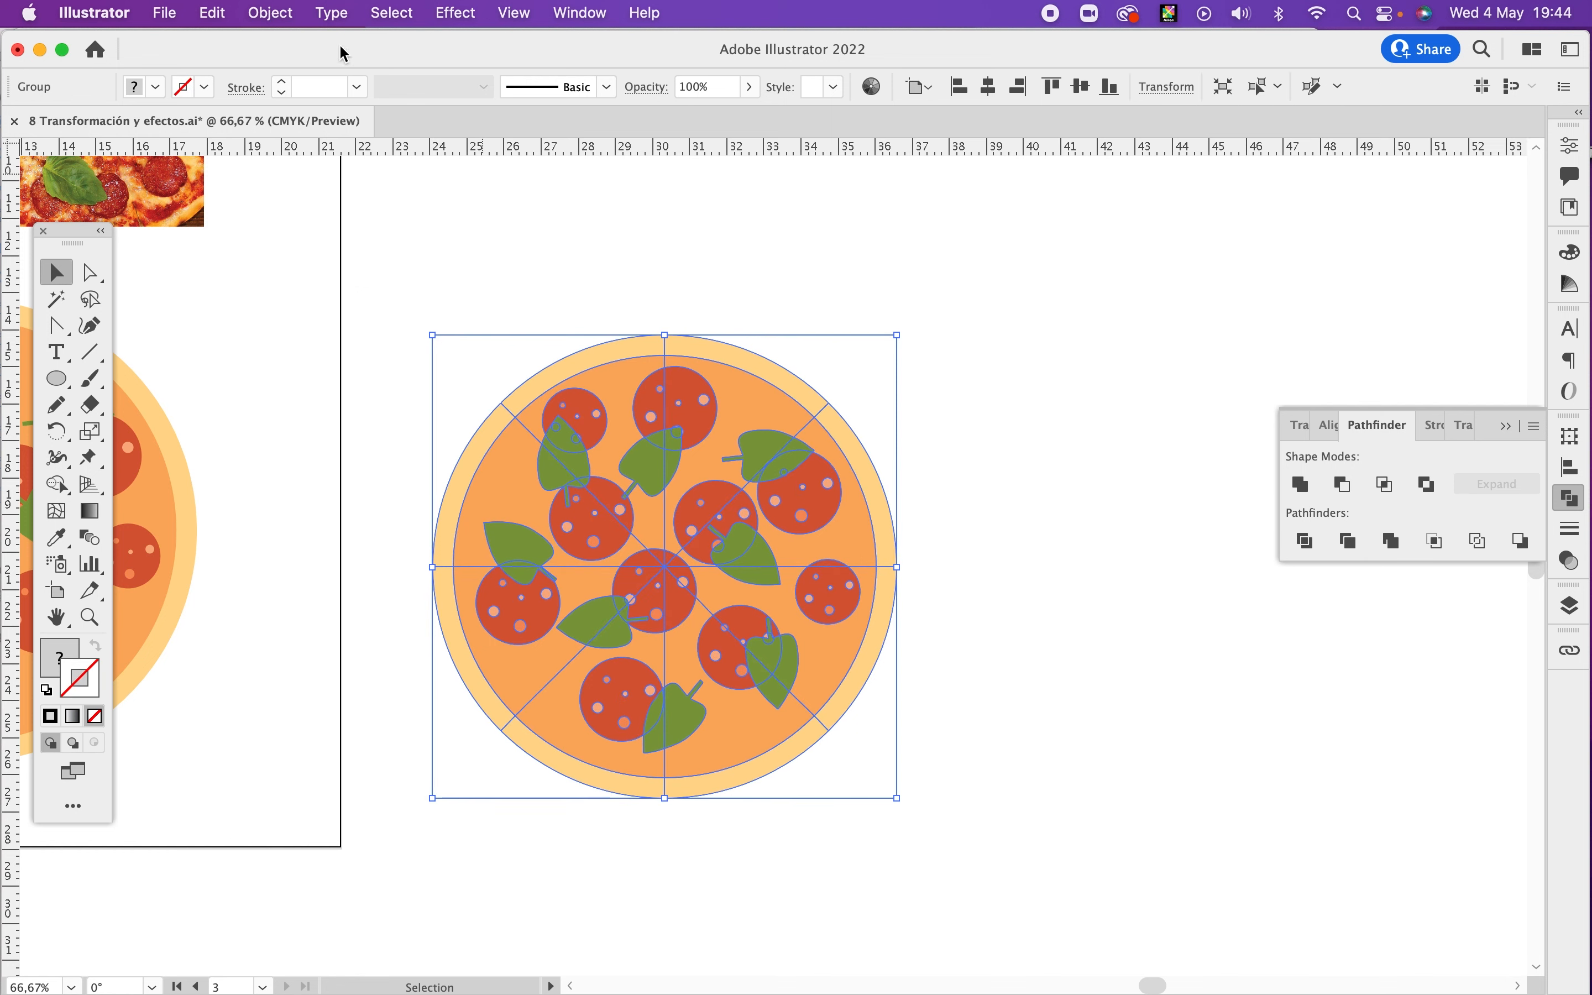
left_click(276, 14)
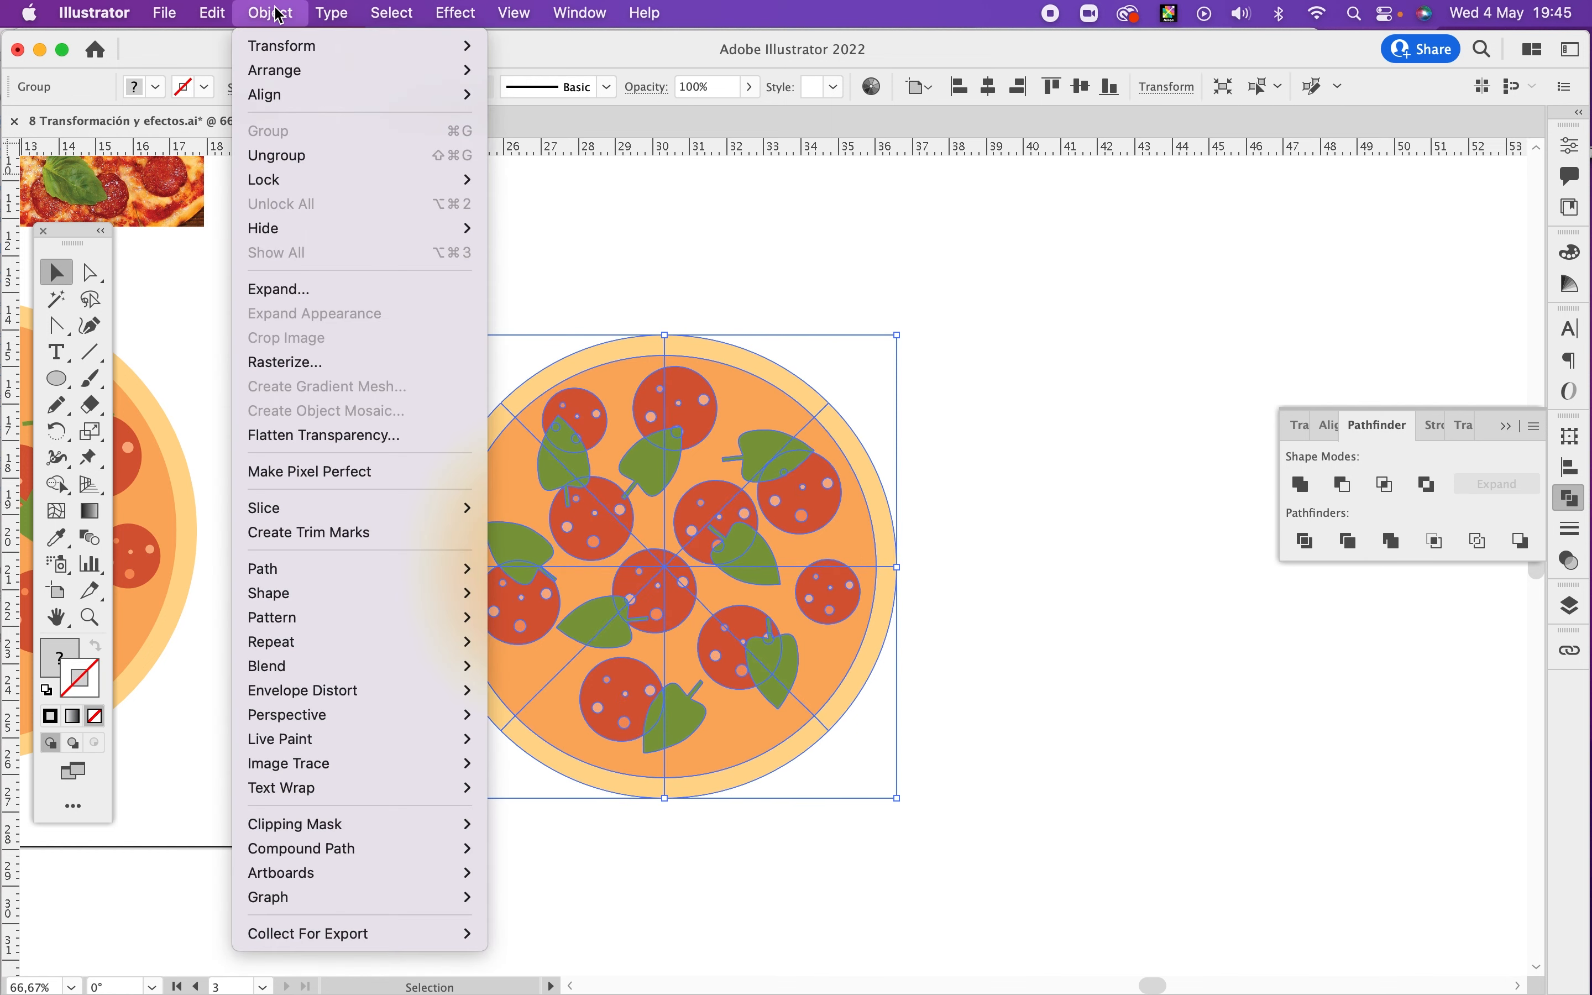
left_click(331, 156)
left_click(1022, 454)
left_click(834, 495)
left_click(925, 477)
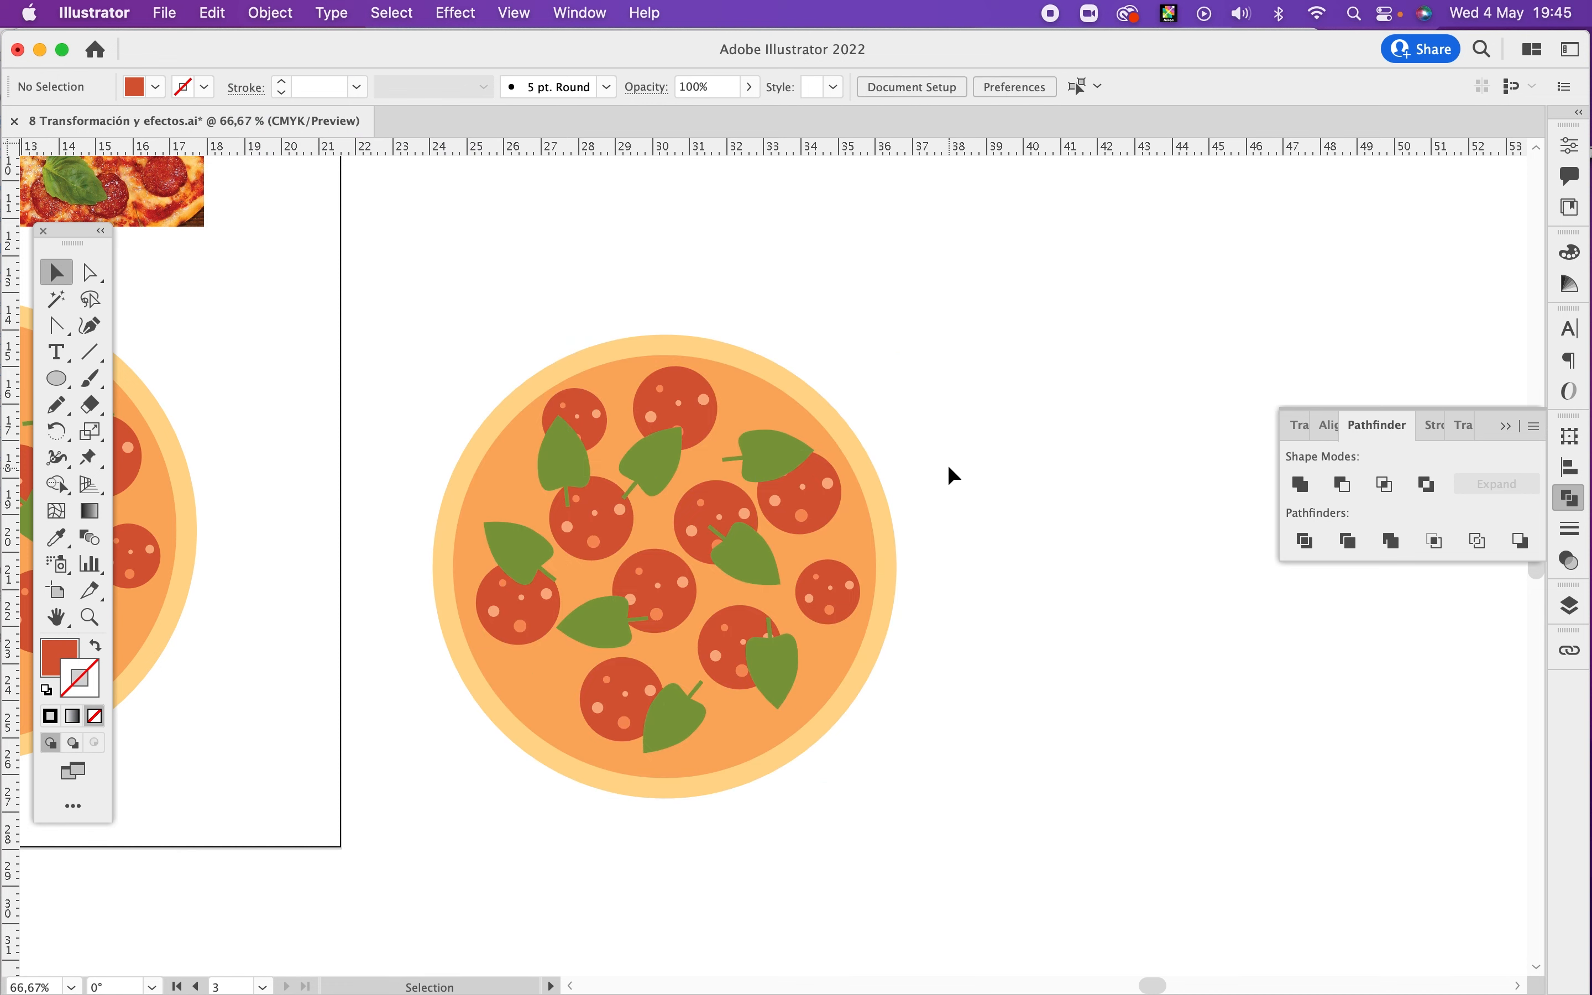
Step: In Outline view, select the pieces of the right-hand slice just above the horizontal cut and group them
key("super+y")
left_click_drag(914, 462, 782, 521)
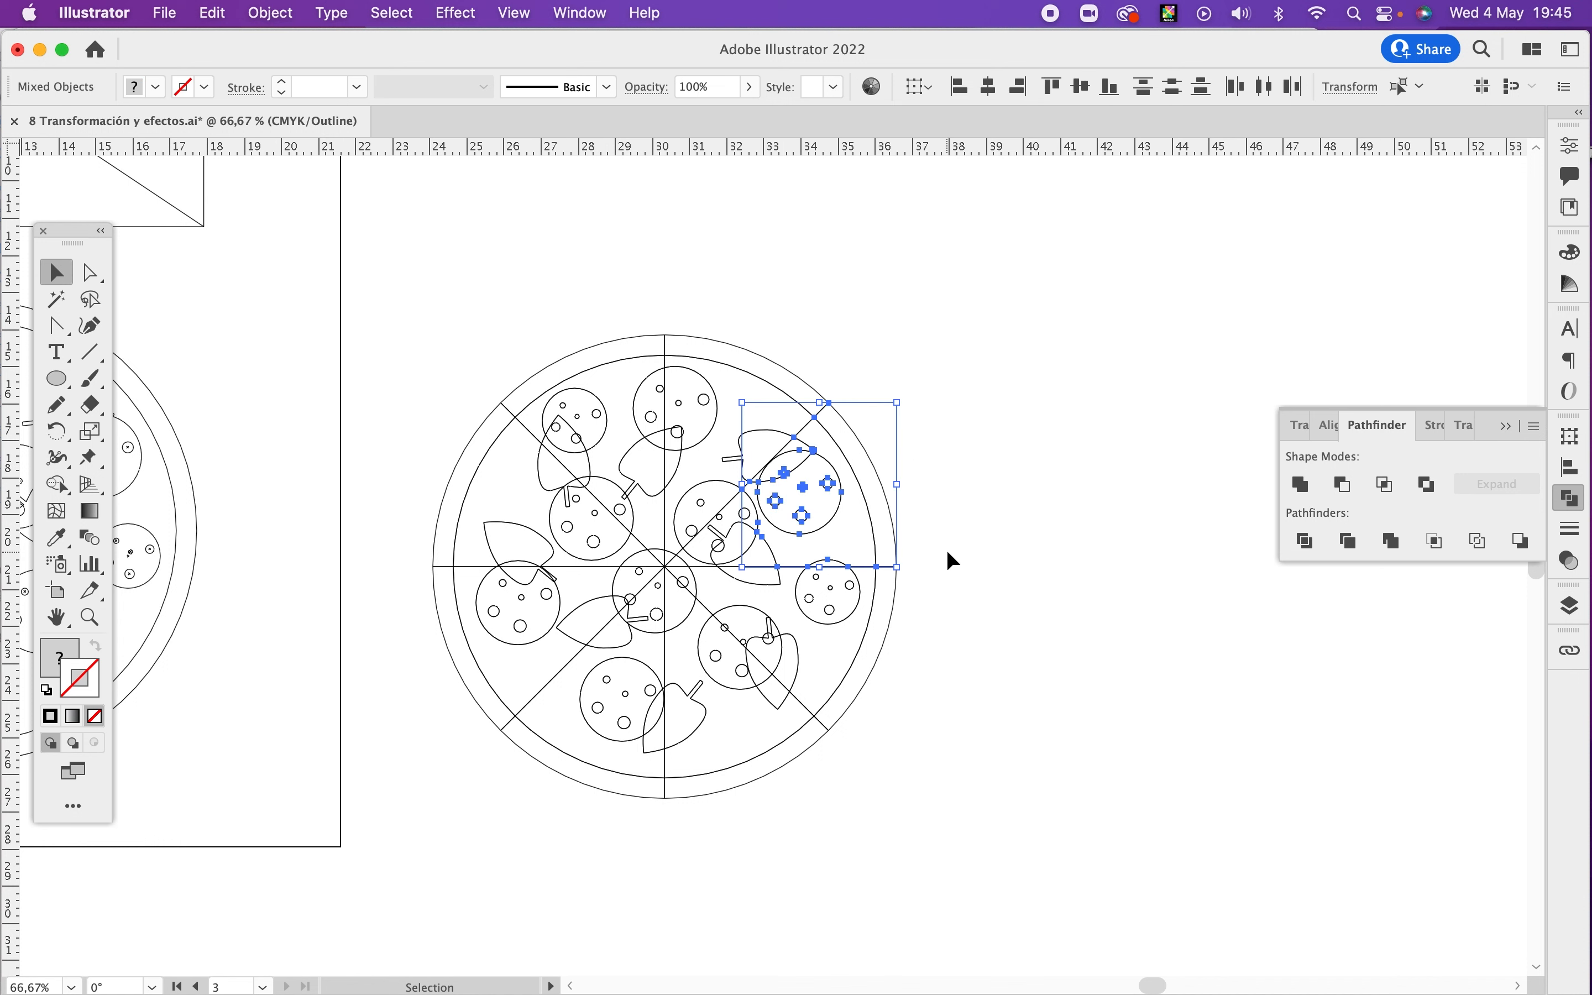
left_click(819, 528, "super")
left_click(832, 533, "super")
left_click(832, 534, "super")
left_click_drag(752, 580, 1004, 497)
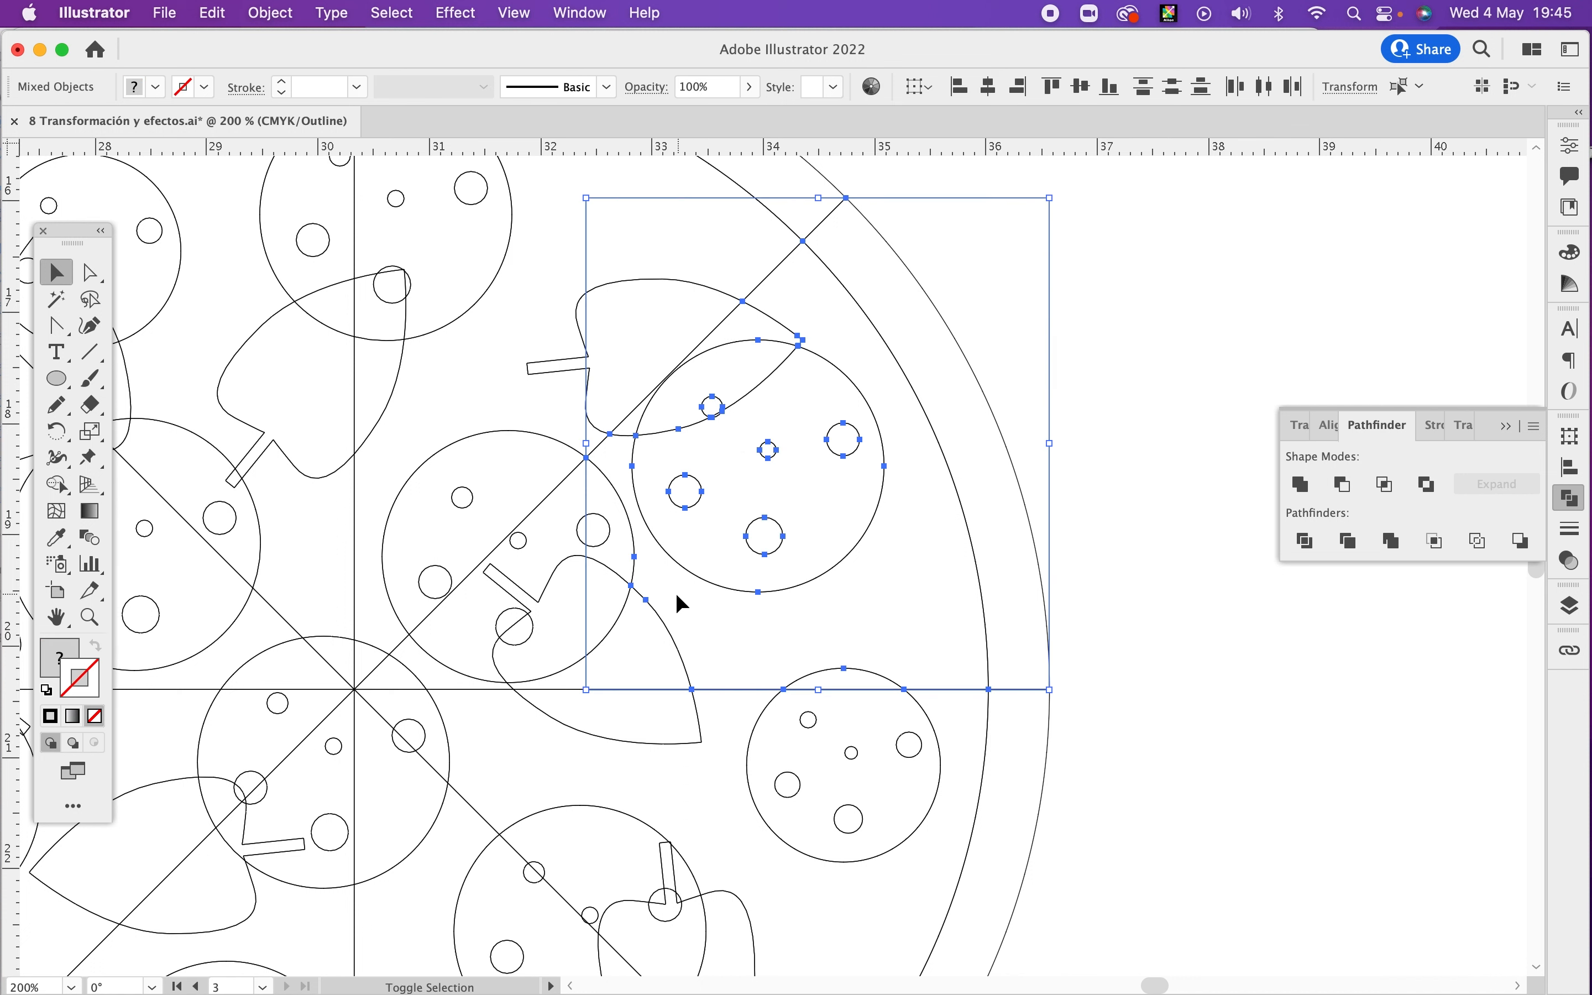
left_click(499, 612, "shift")
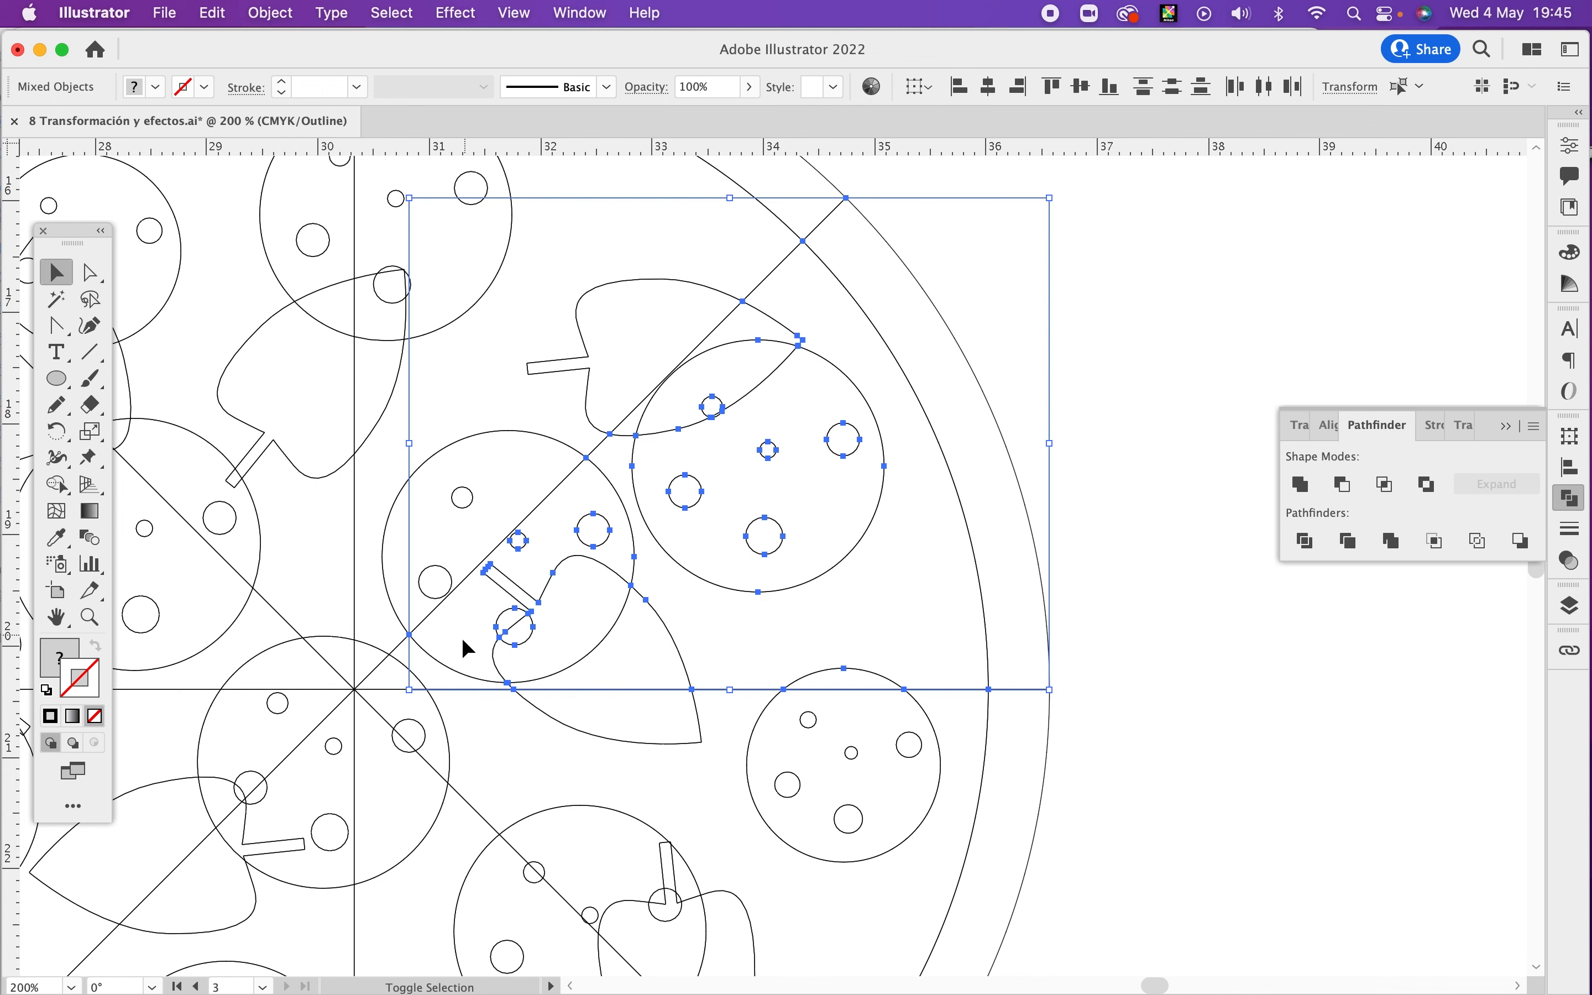
left_click(406, 680, "shift")
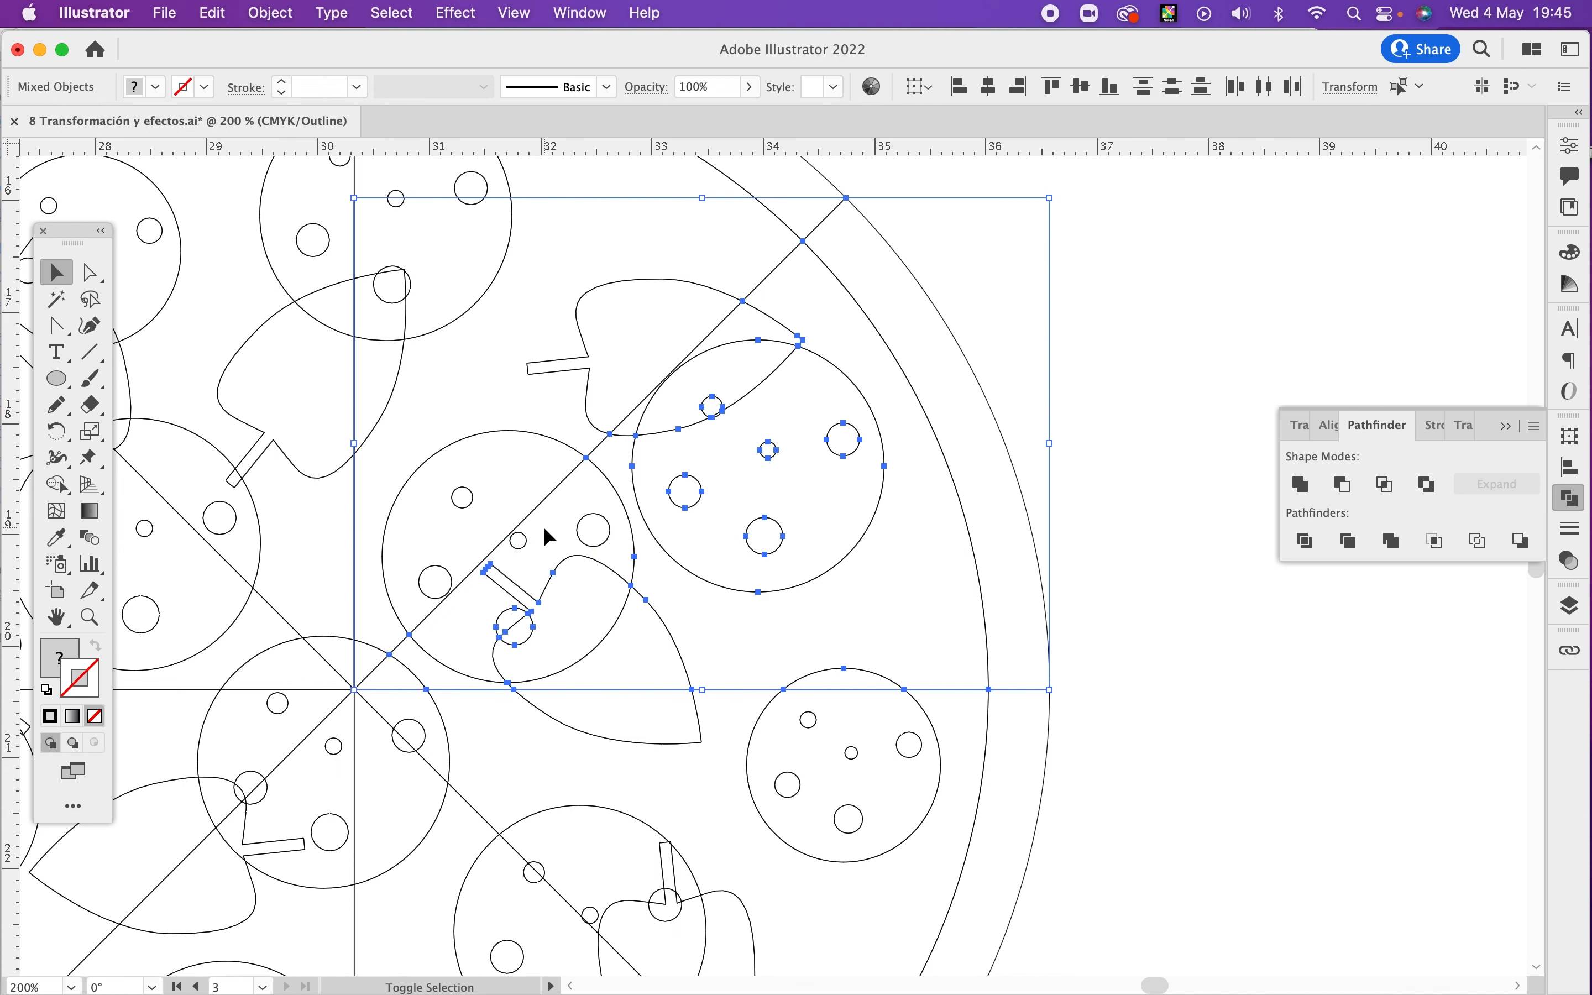
left_click(521, 545, "shift")
left_click(596, 514, "shift")
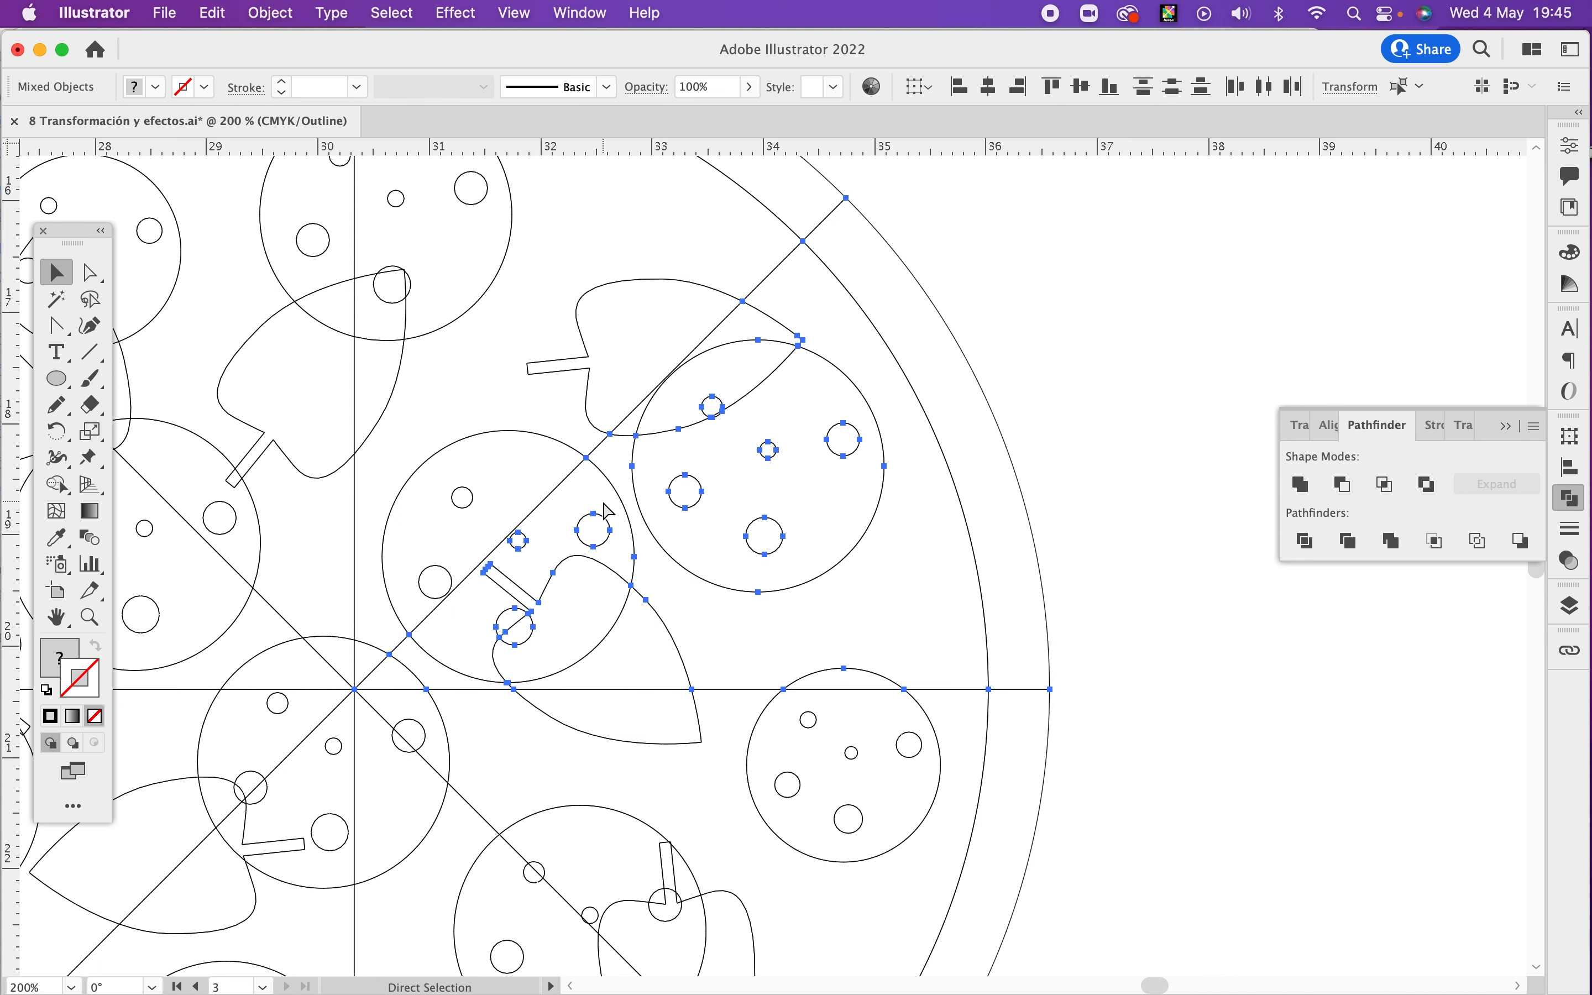
key("super+g")
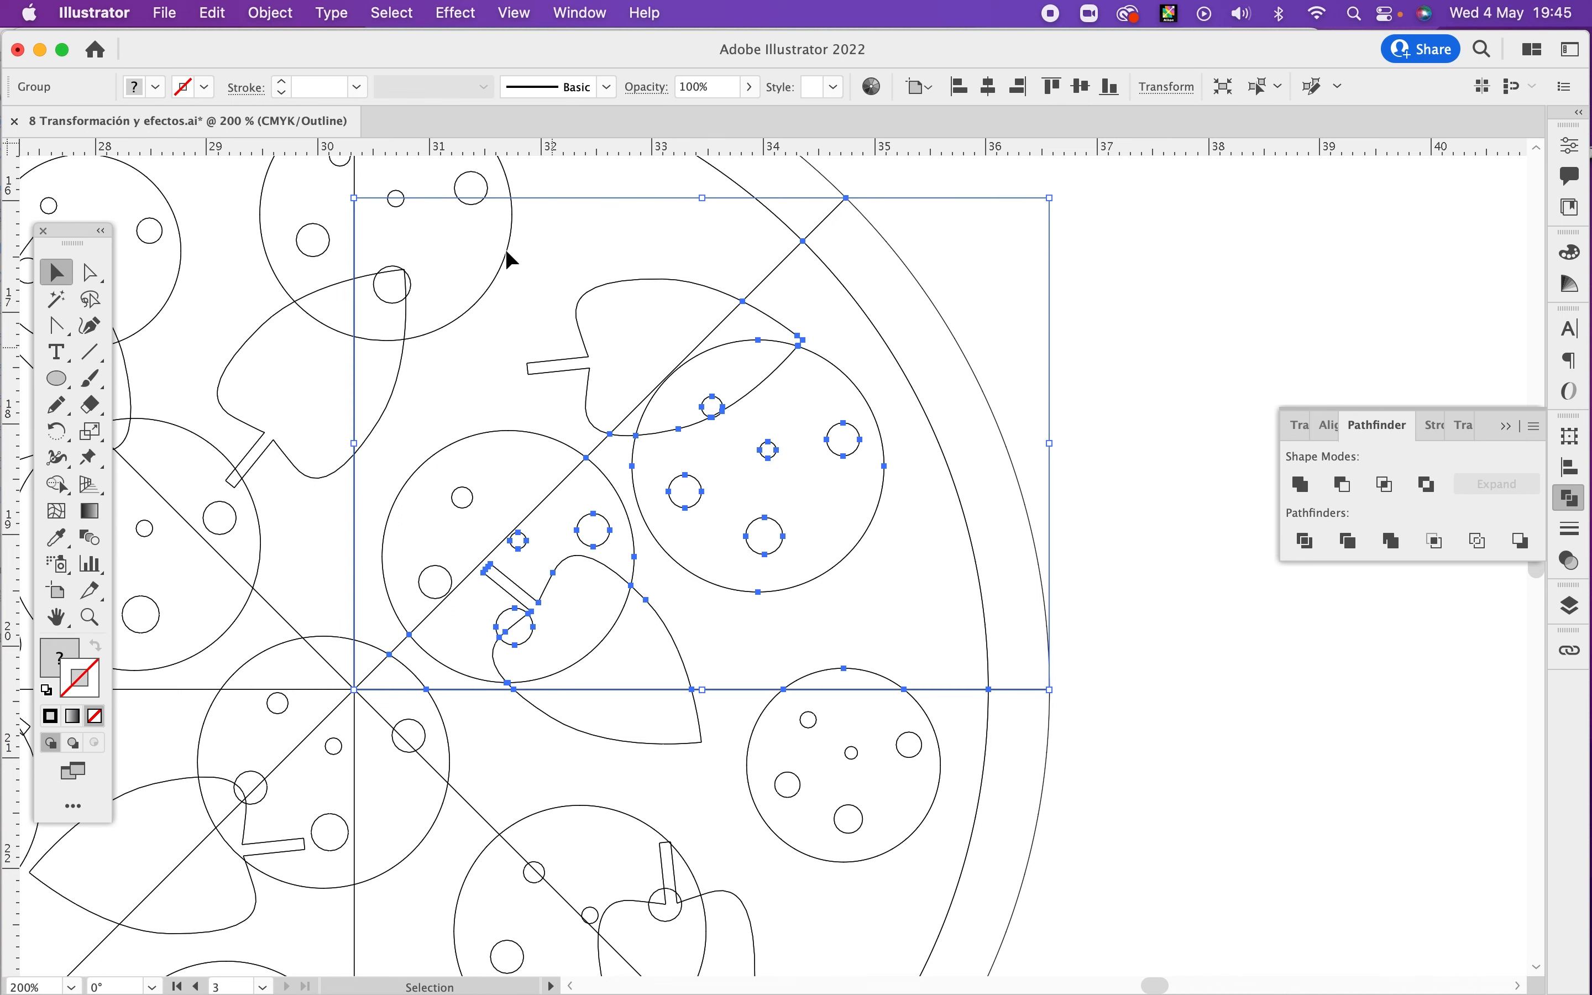
left_click(270, 14)
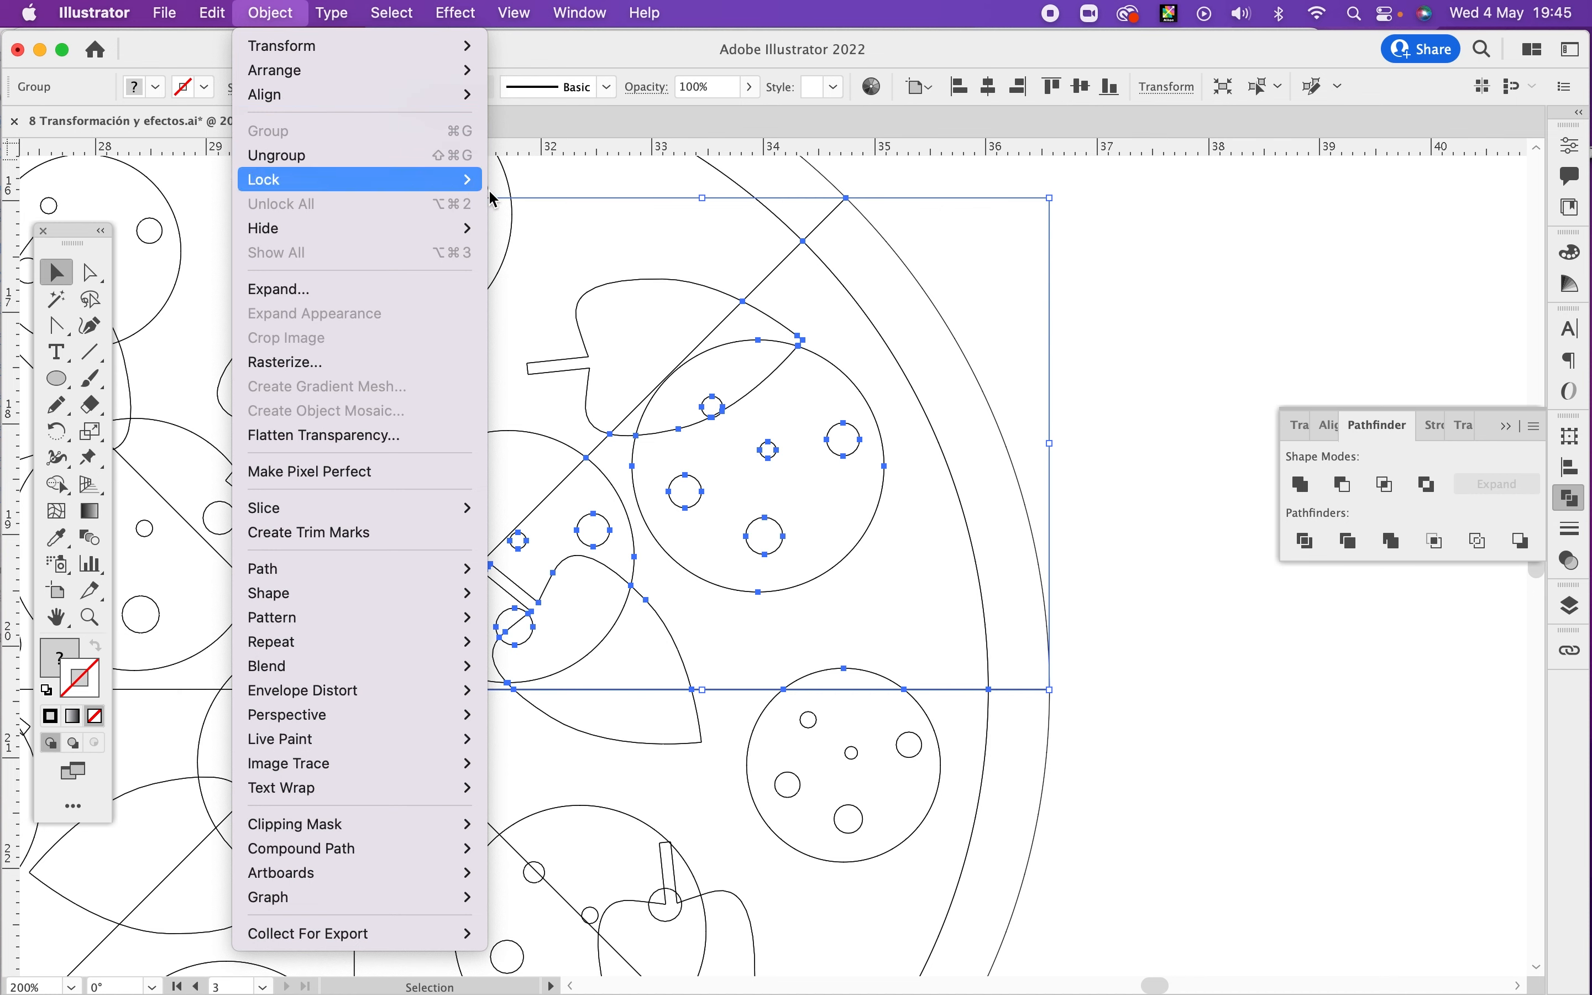
left_click(1143, 425)
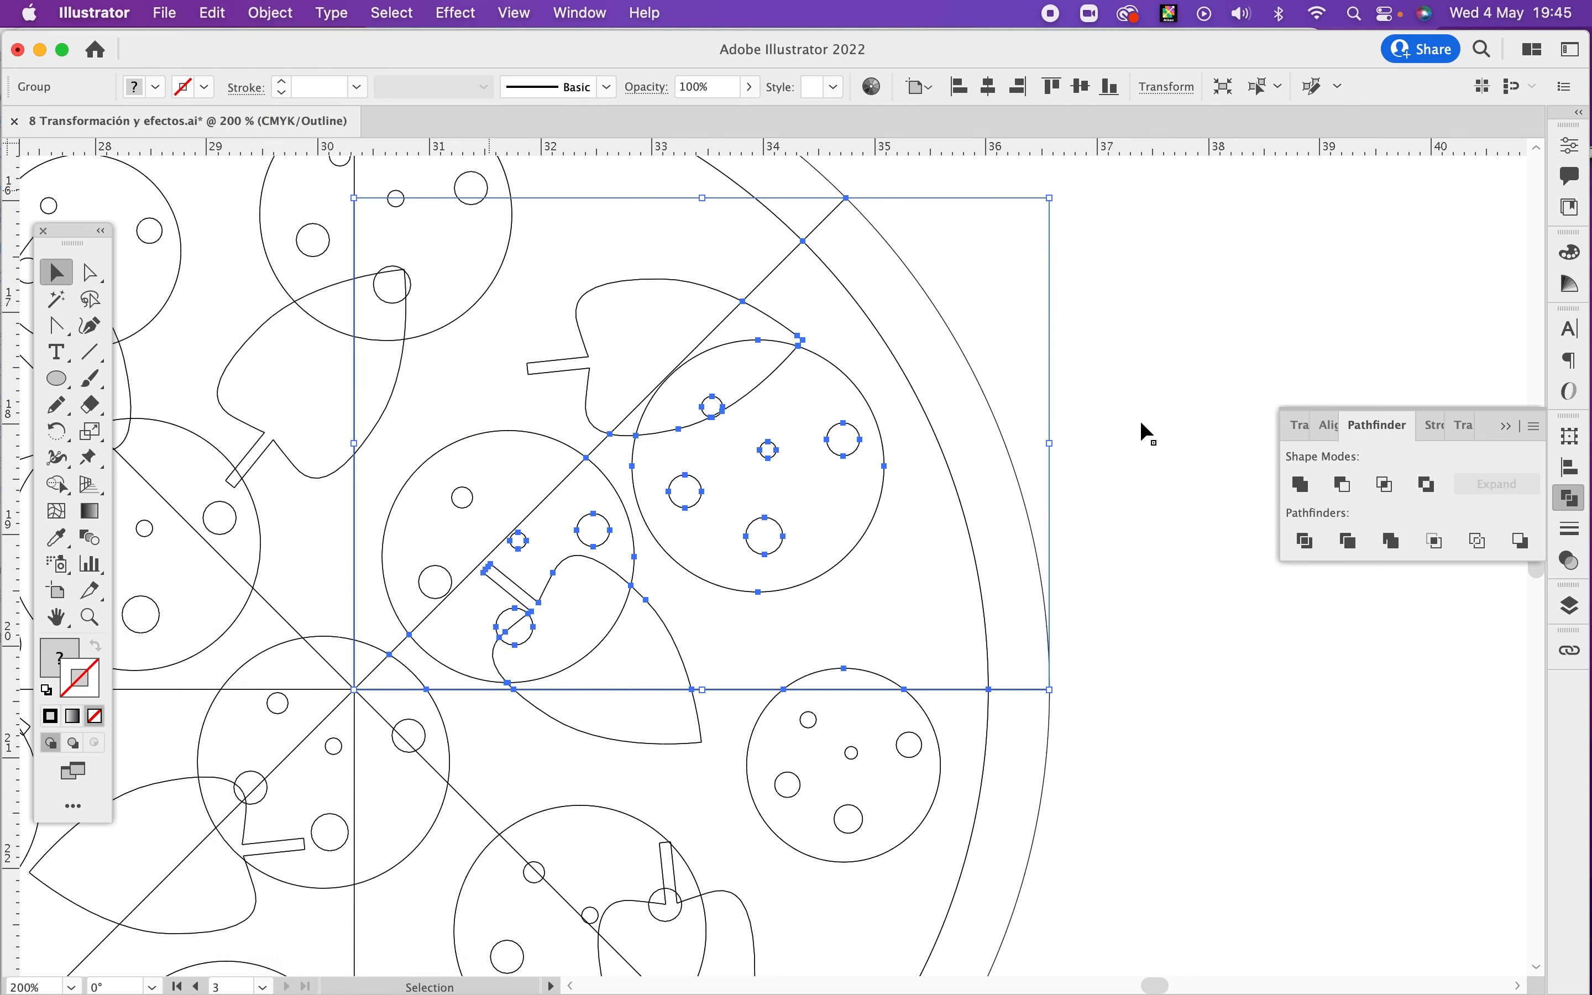
Step: Return to Preview view, try moving the grouped slice outward, undo the move and ungroup the slice
key("super+y")
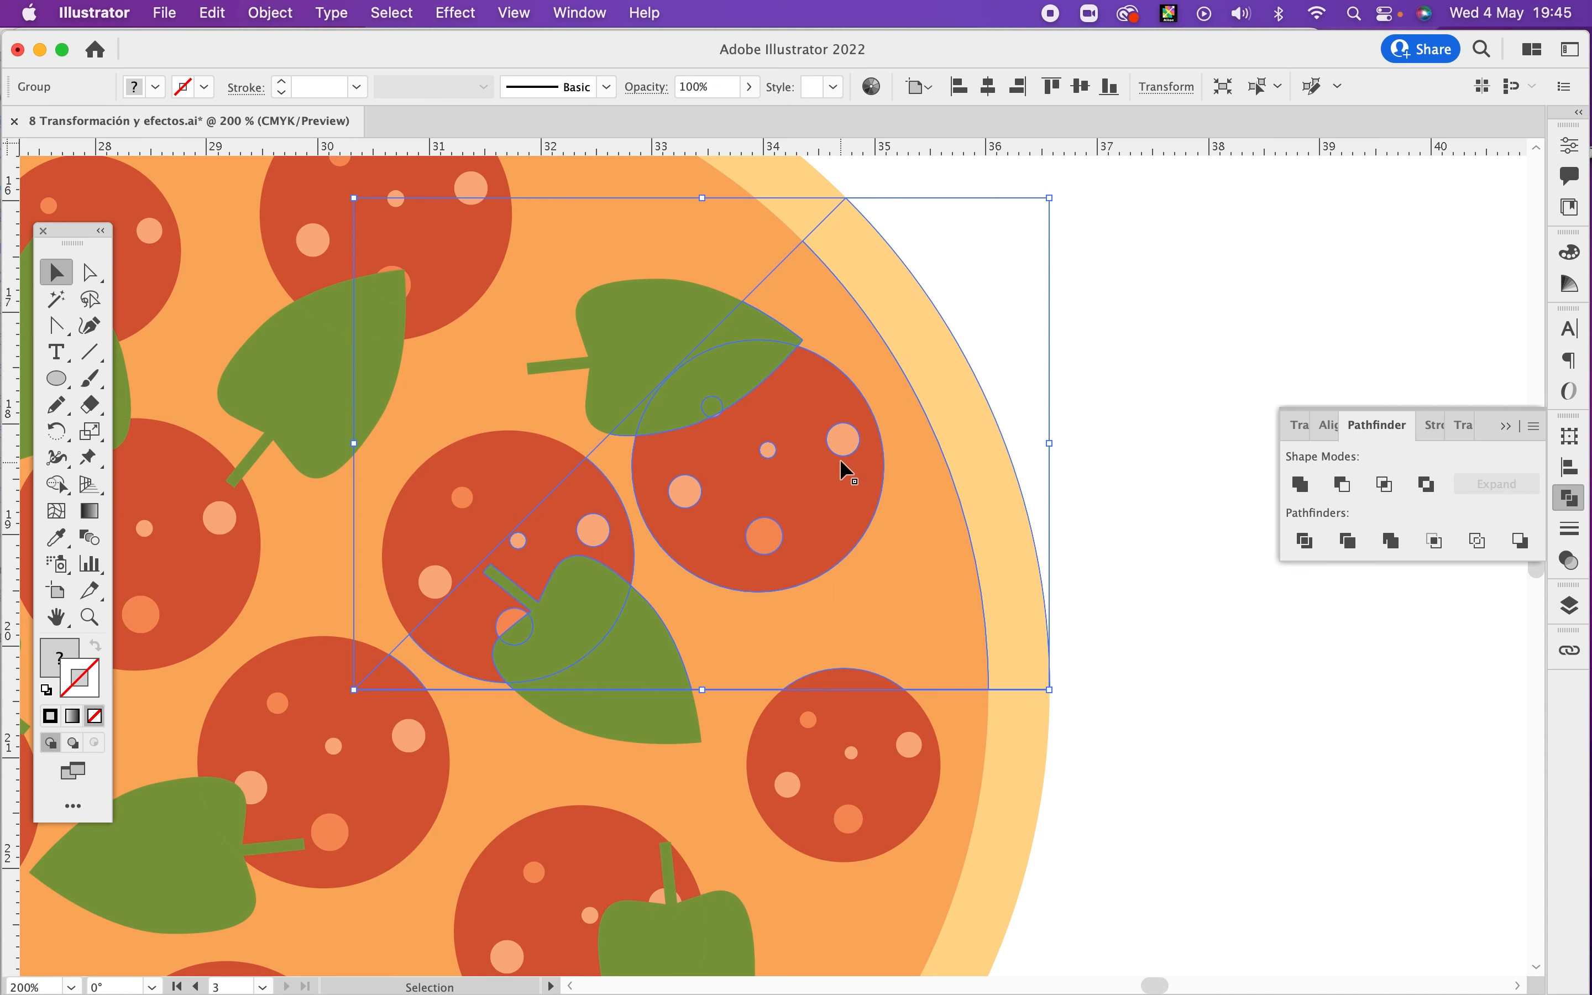
left_click_drag(861, 438, 947, 408)
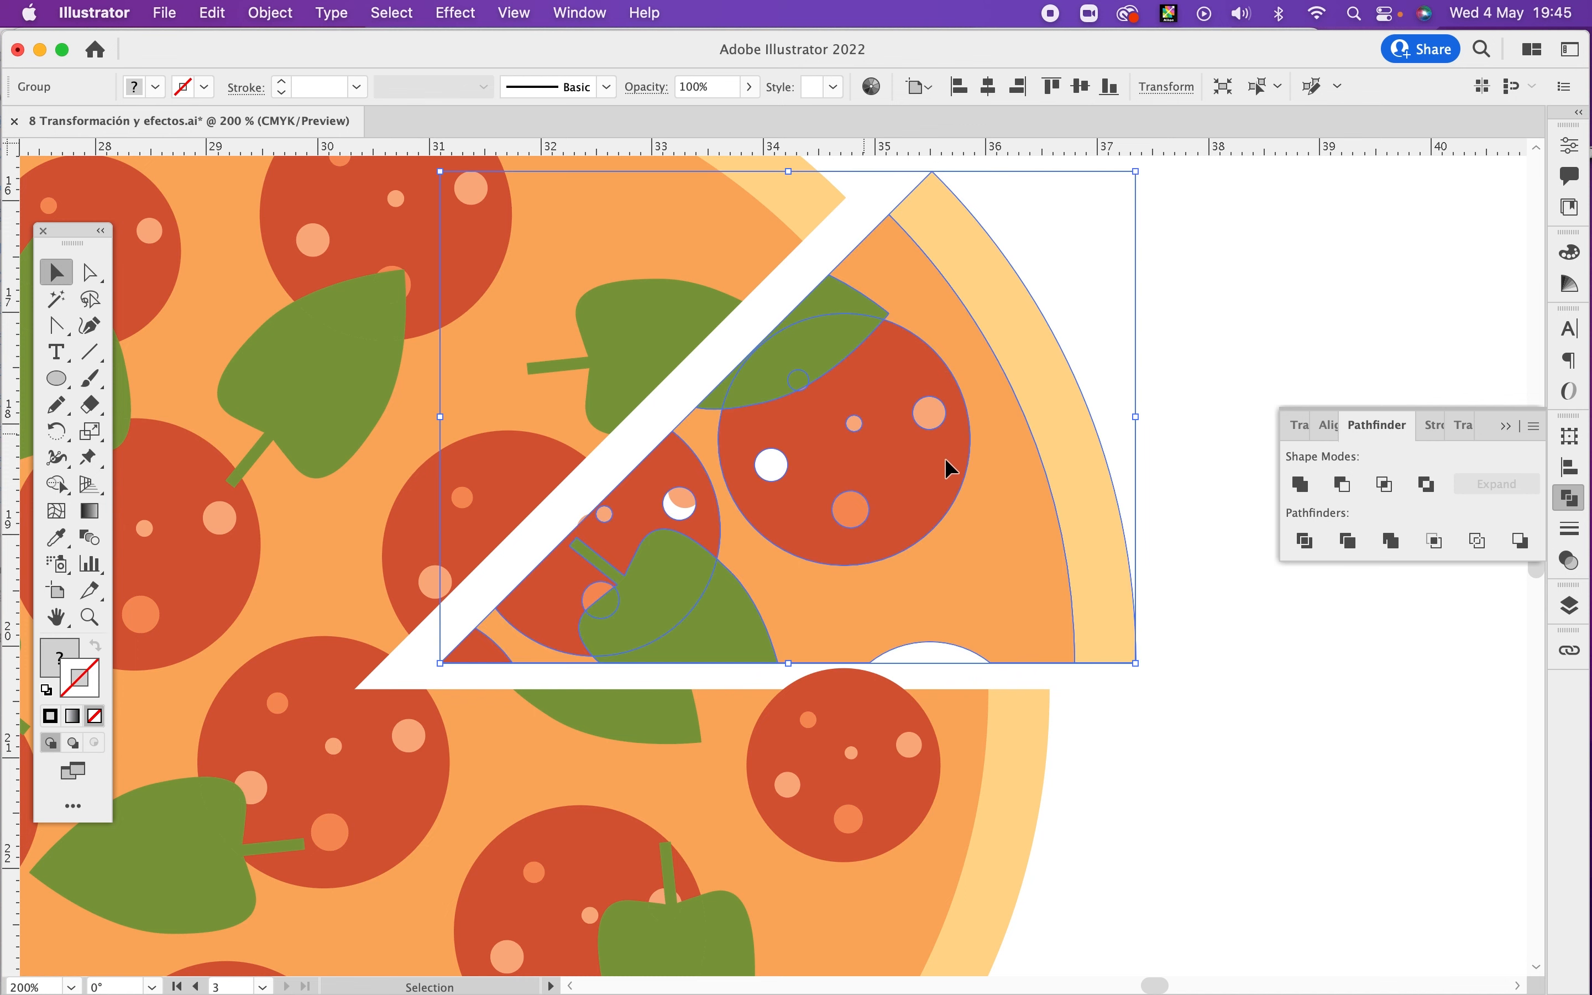
key("super+z")
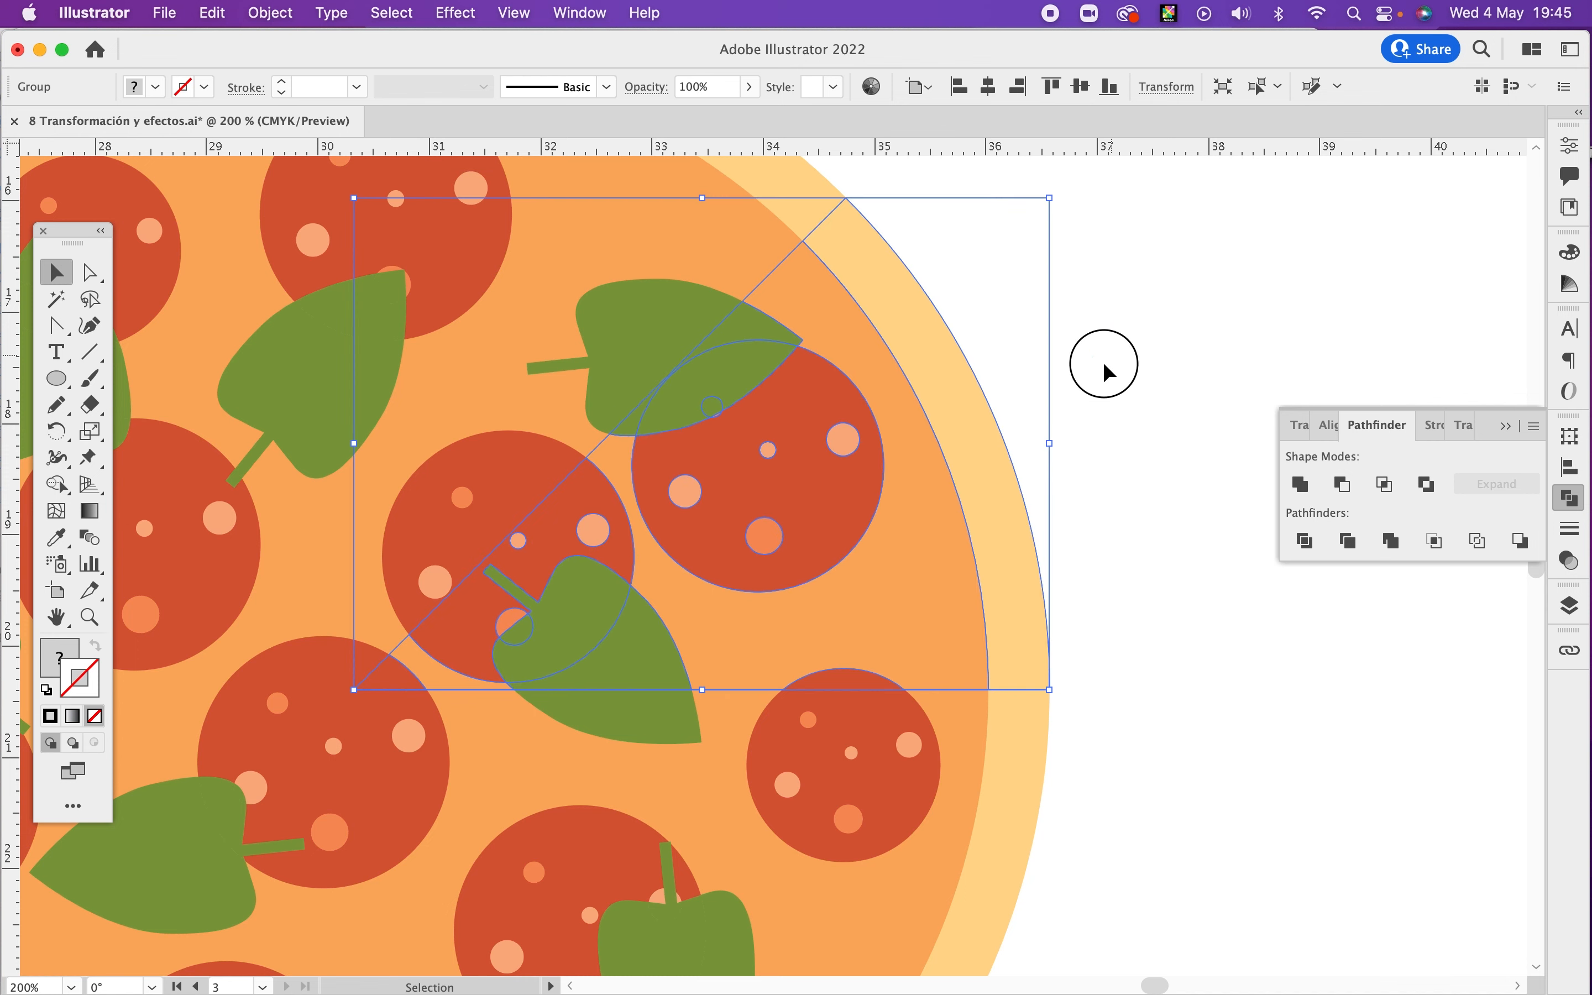
key("super+shift+g")
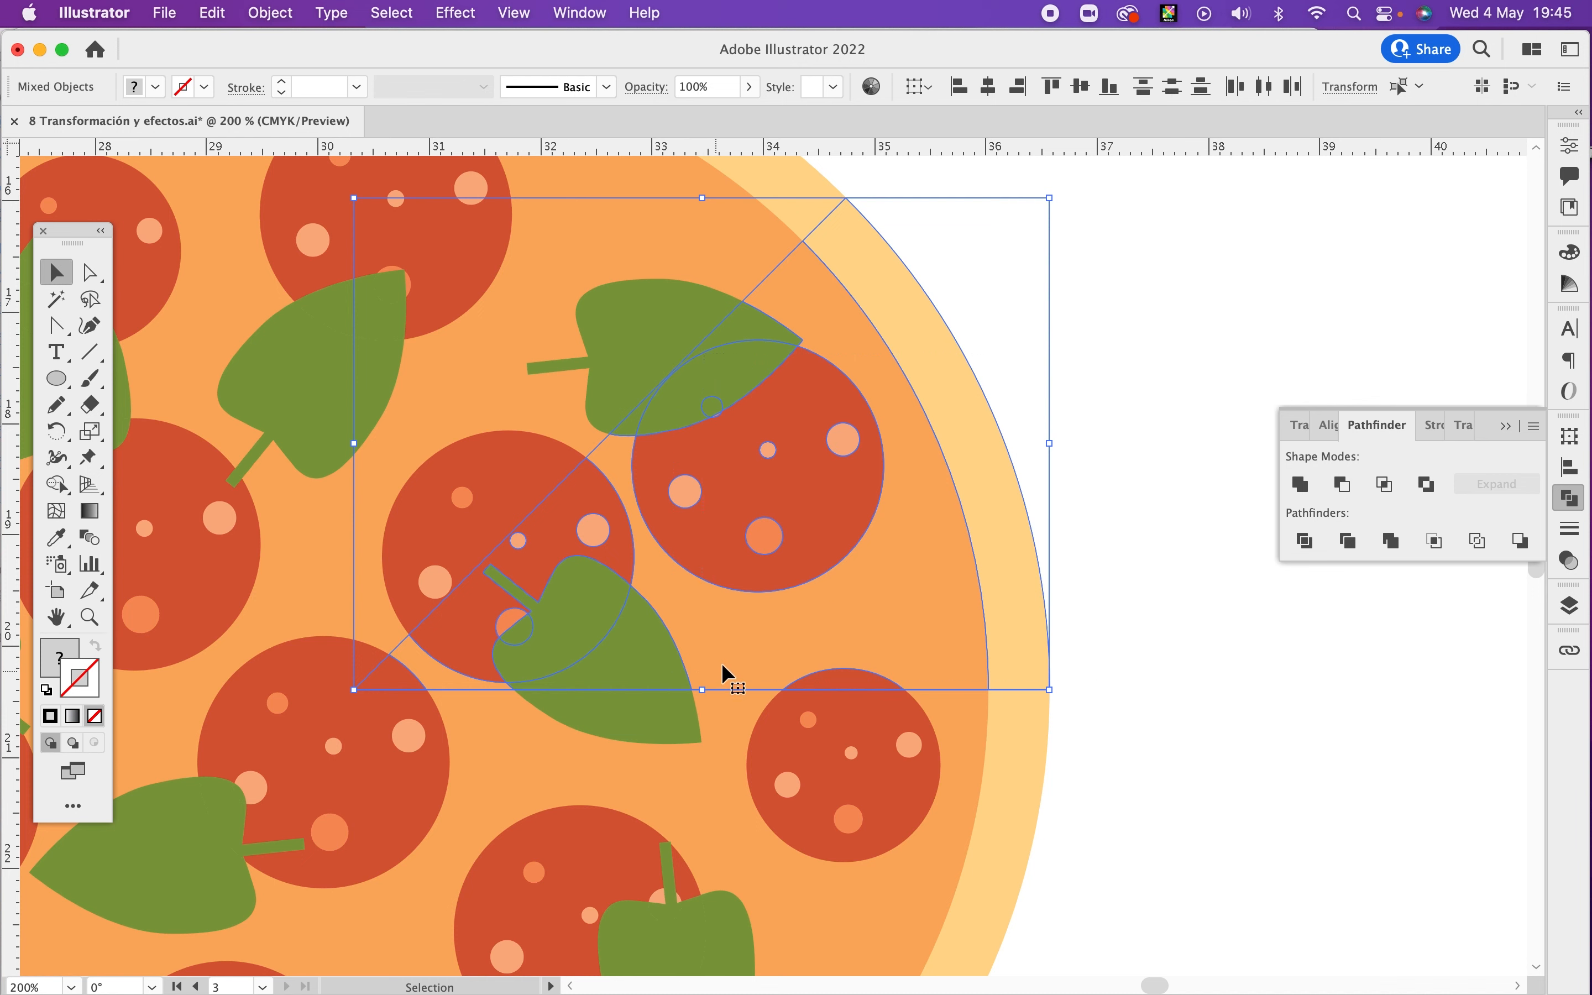
Step: Select all pieces of the right-hand slice above the horizontal cut, including its pepperoni spots and the pepperoni sliver near the crust
left_click(592, 529)
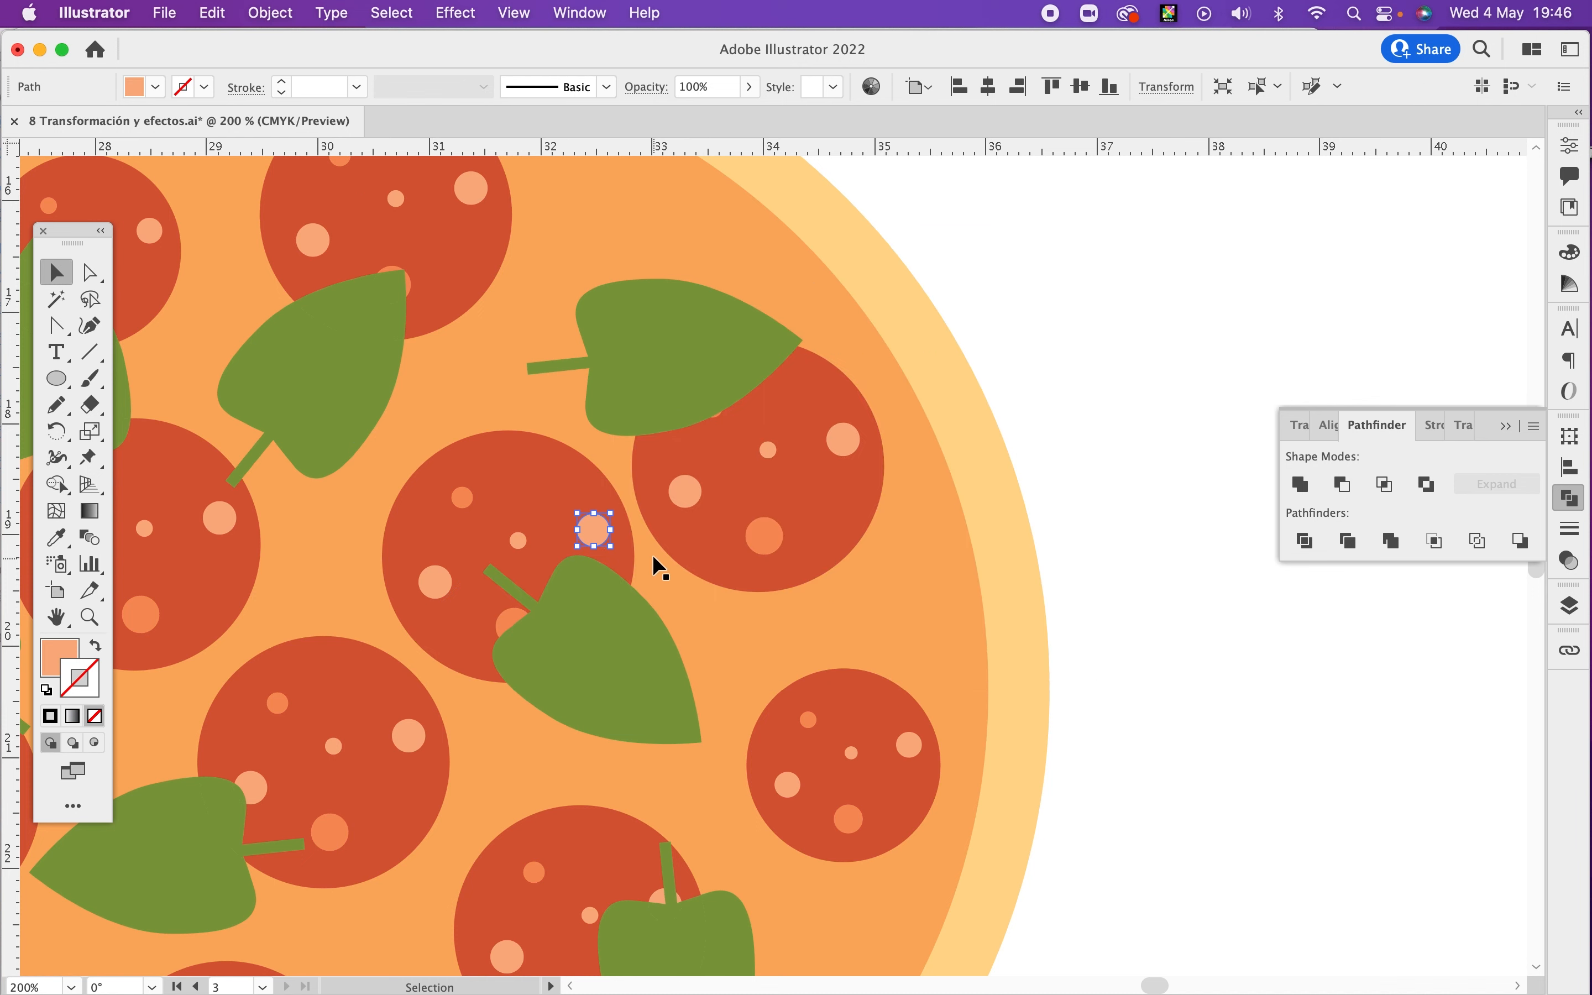
left_click_drag(1083, 326, 700, 708)
left_click_drag(1073, 731, 1018, 766)
left_click(943, 788, "shift")
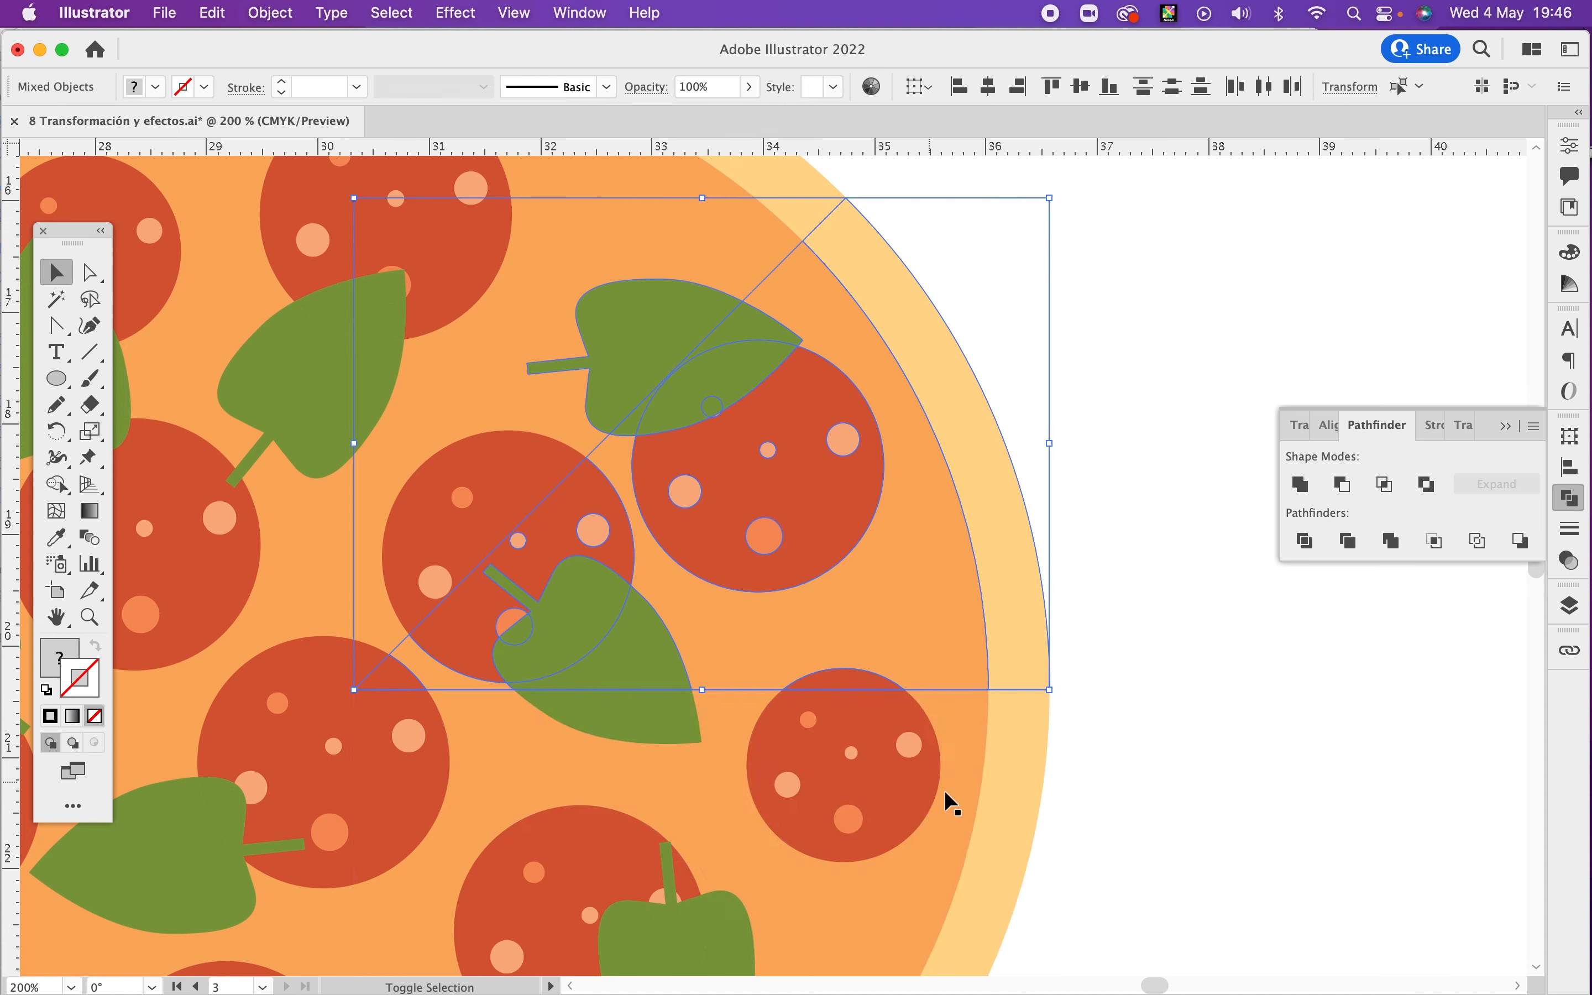
Step: Try grouping the selected slice pieces and moving them outward, and undo both the move and the grouping
key("super+g")
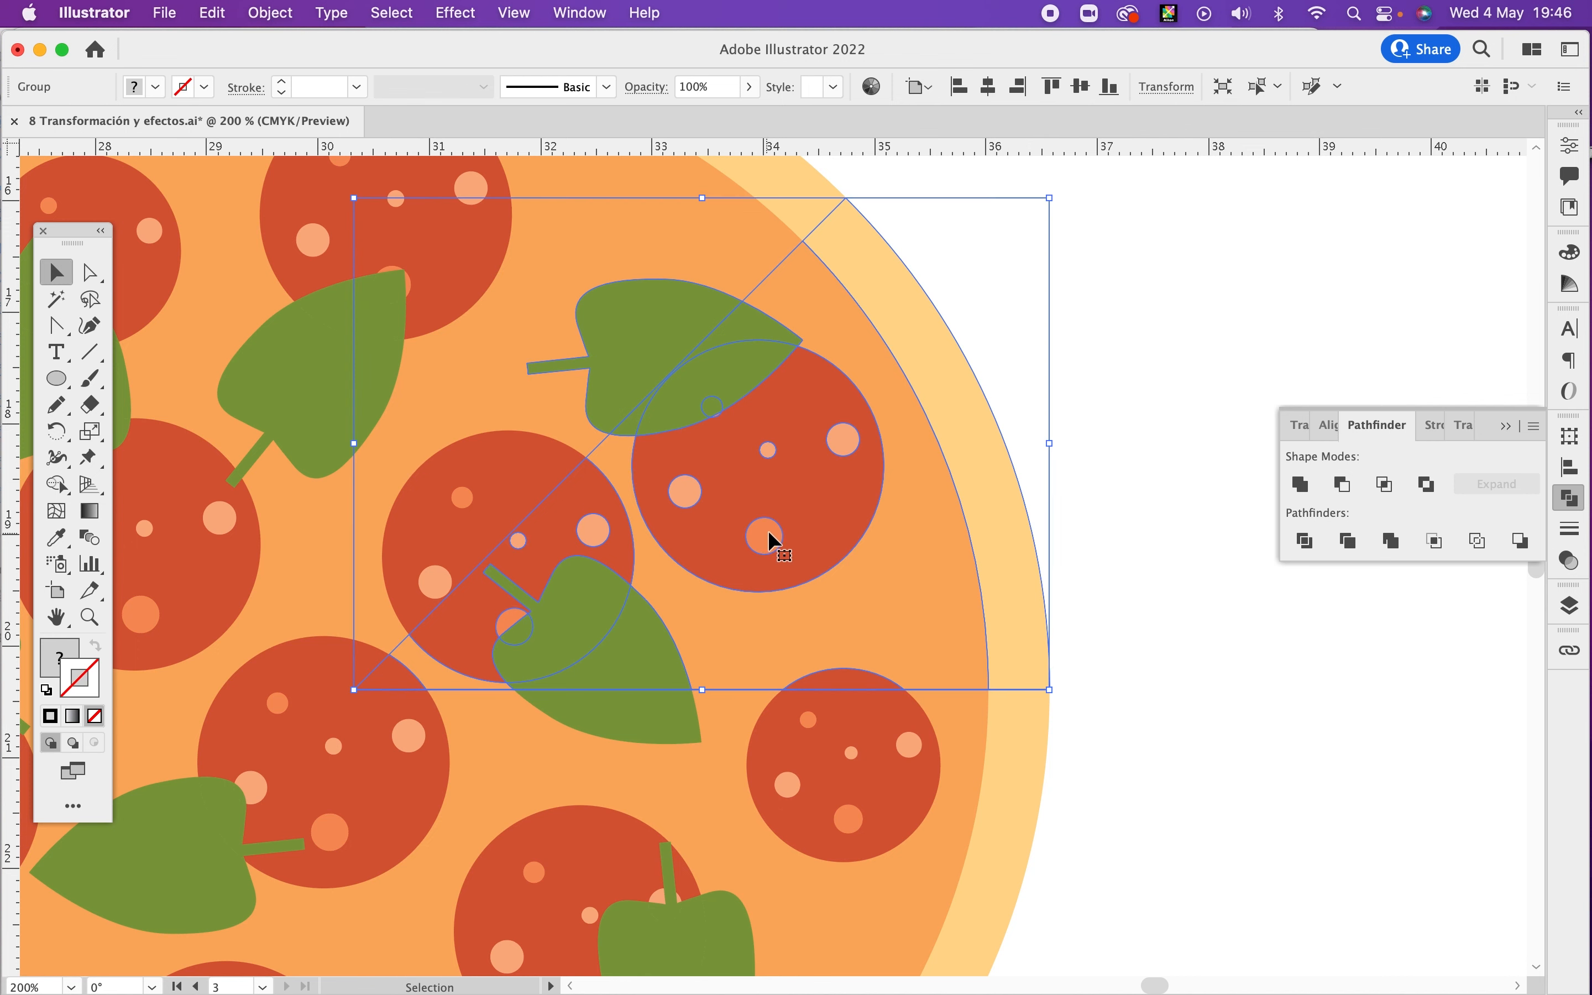
left_click_drag(768, 530, 875, 494)
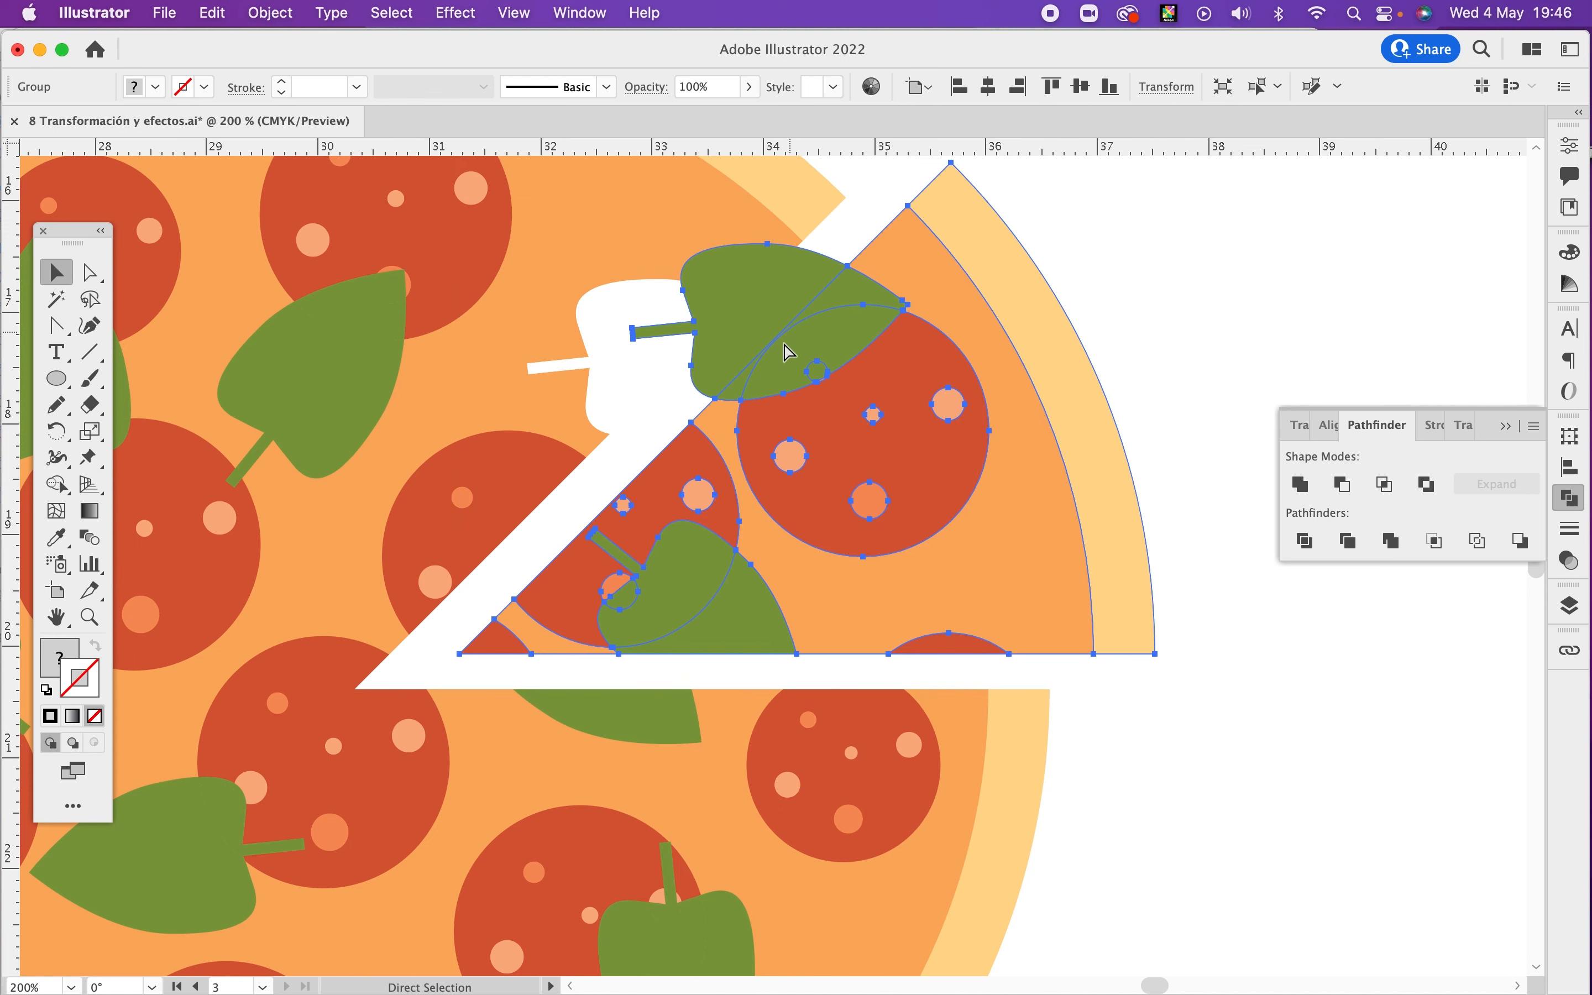
key("super+z")
key("super+z")
Step: Exclude the leaf part beyond the diagonal cut, group the slice pieces and move the slice up and right, away from the pizza
left_click(615, 324, "shift")
key("super+g")
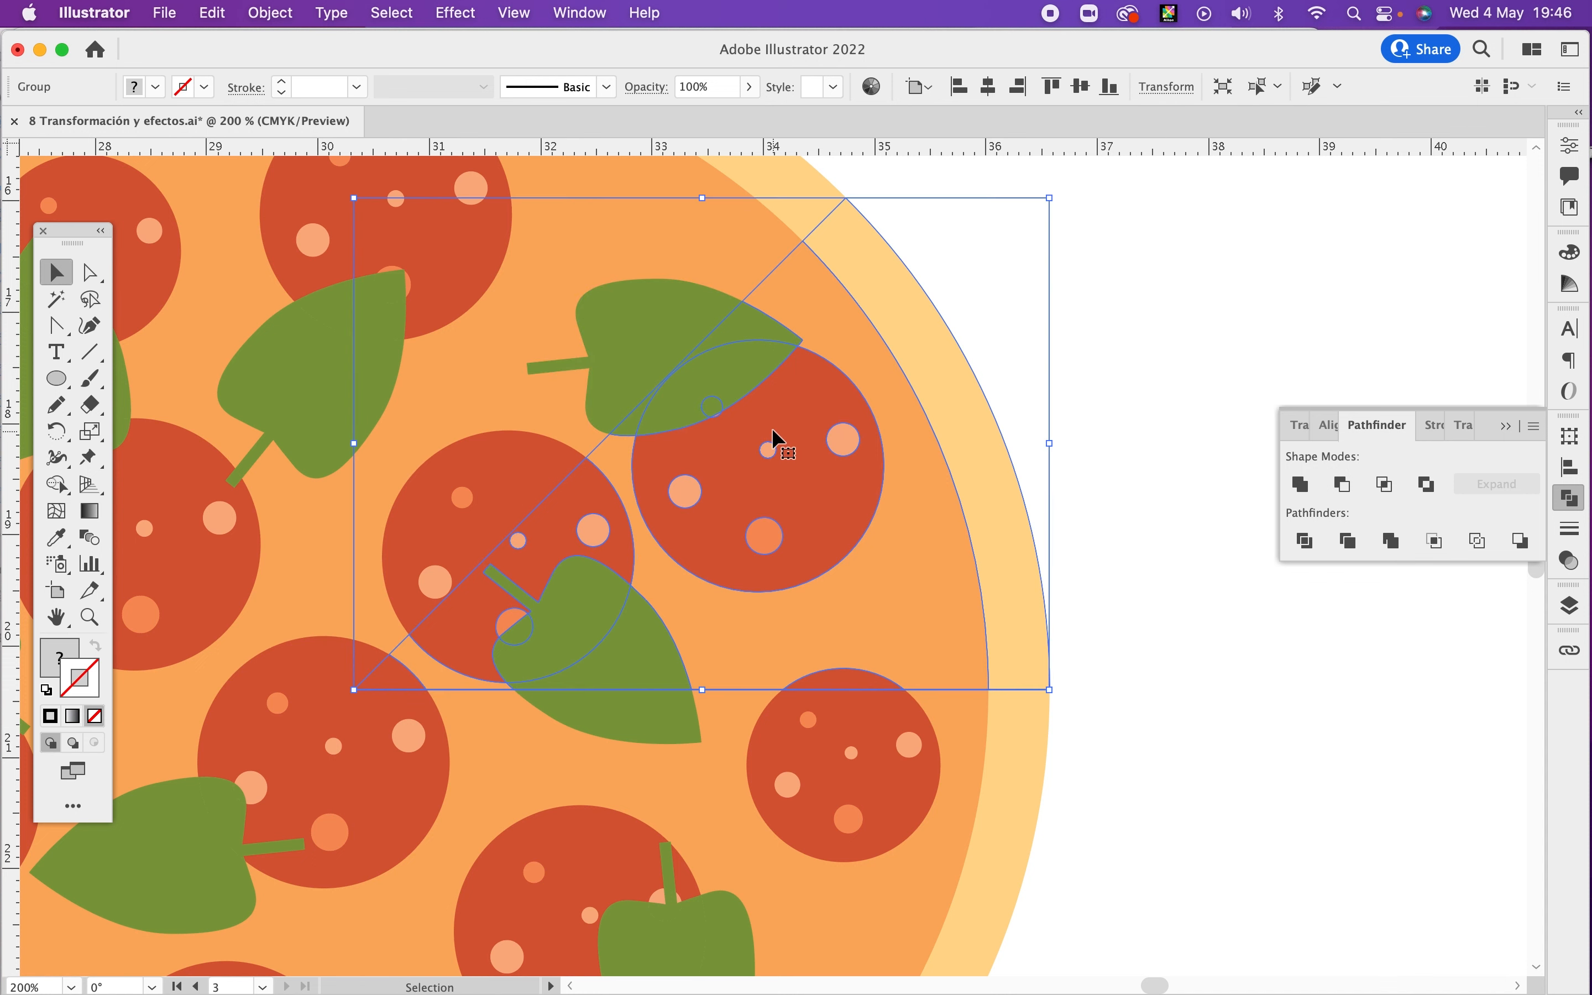
left_click_drag(781, 448, 881, 406)
left_click(1029, 663)
left_click(840, 629, "alt+super")
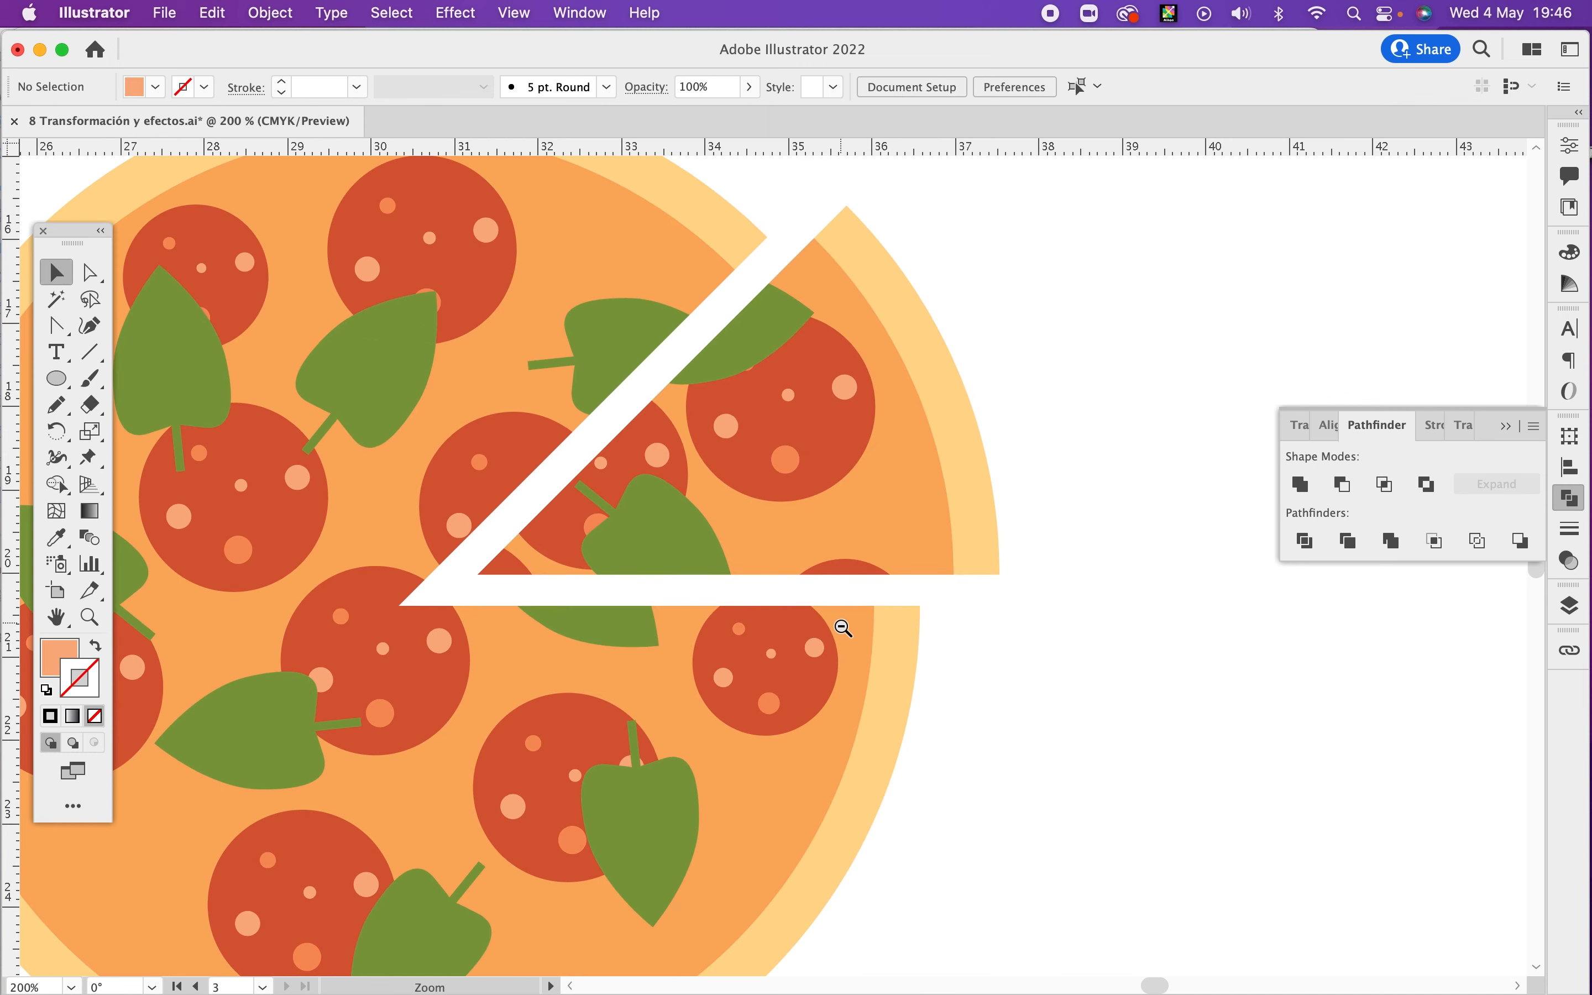
left_click(829, 630, "alt+super")
left_click_drag(819, 629, 924, 602)
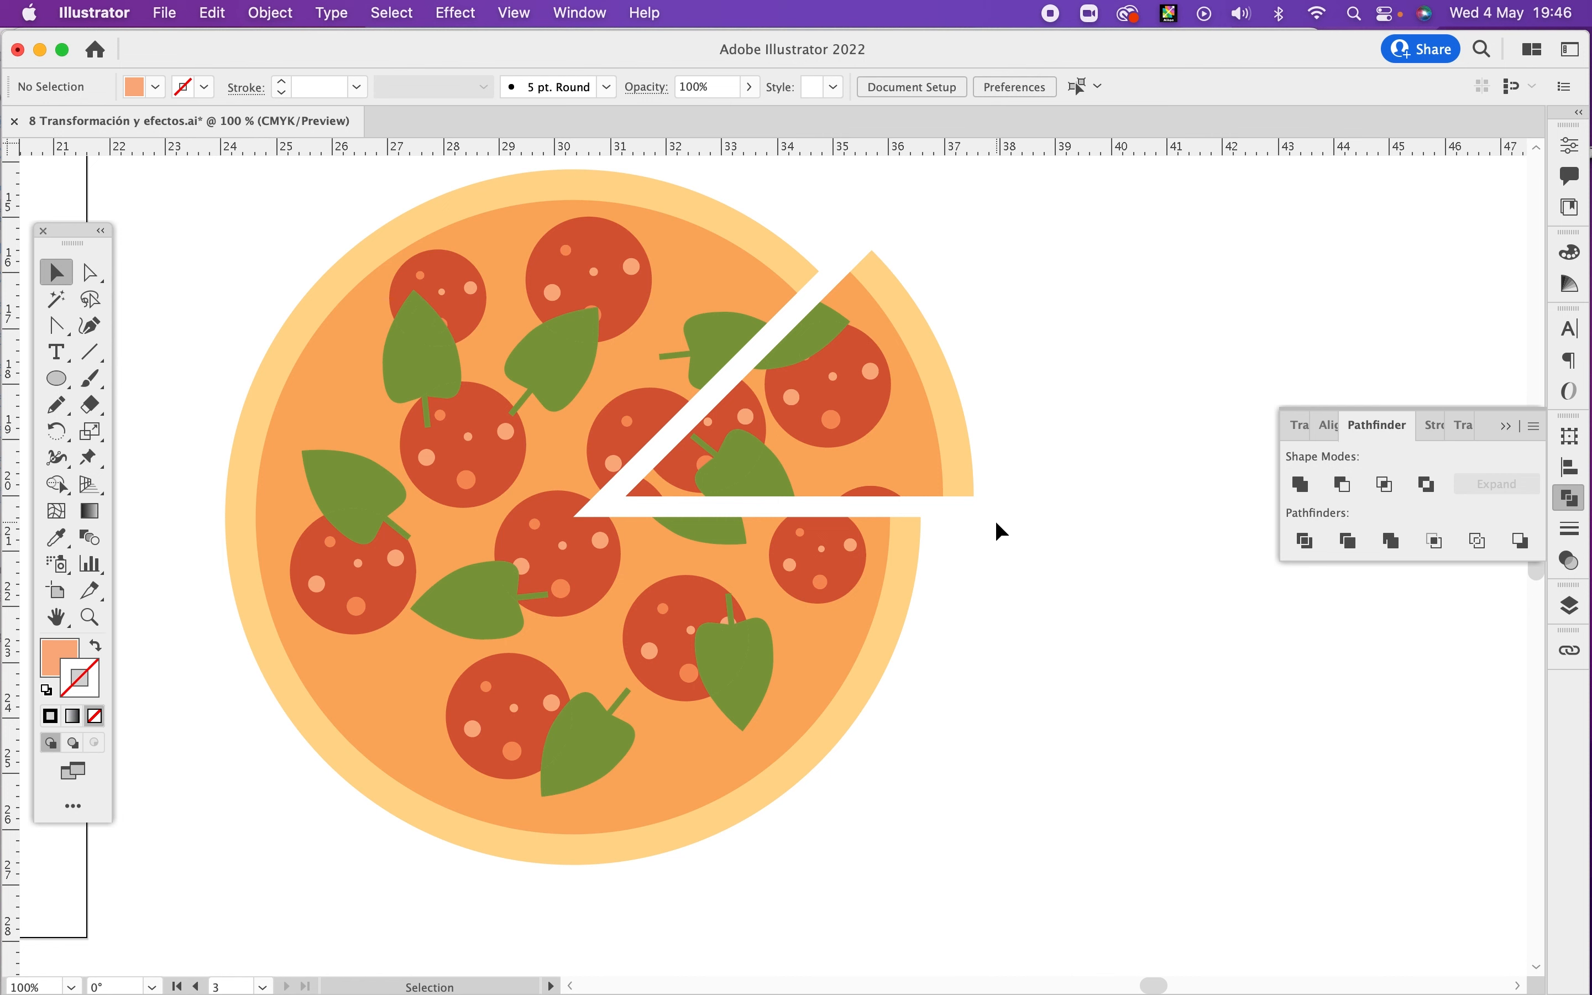
left_click_drag(997, 524, 766, 622)
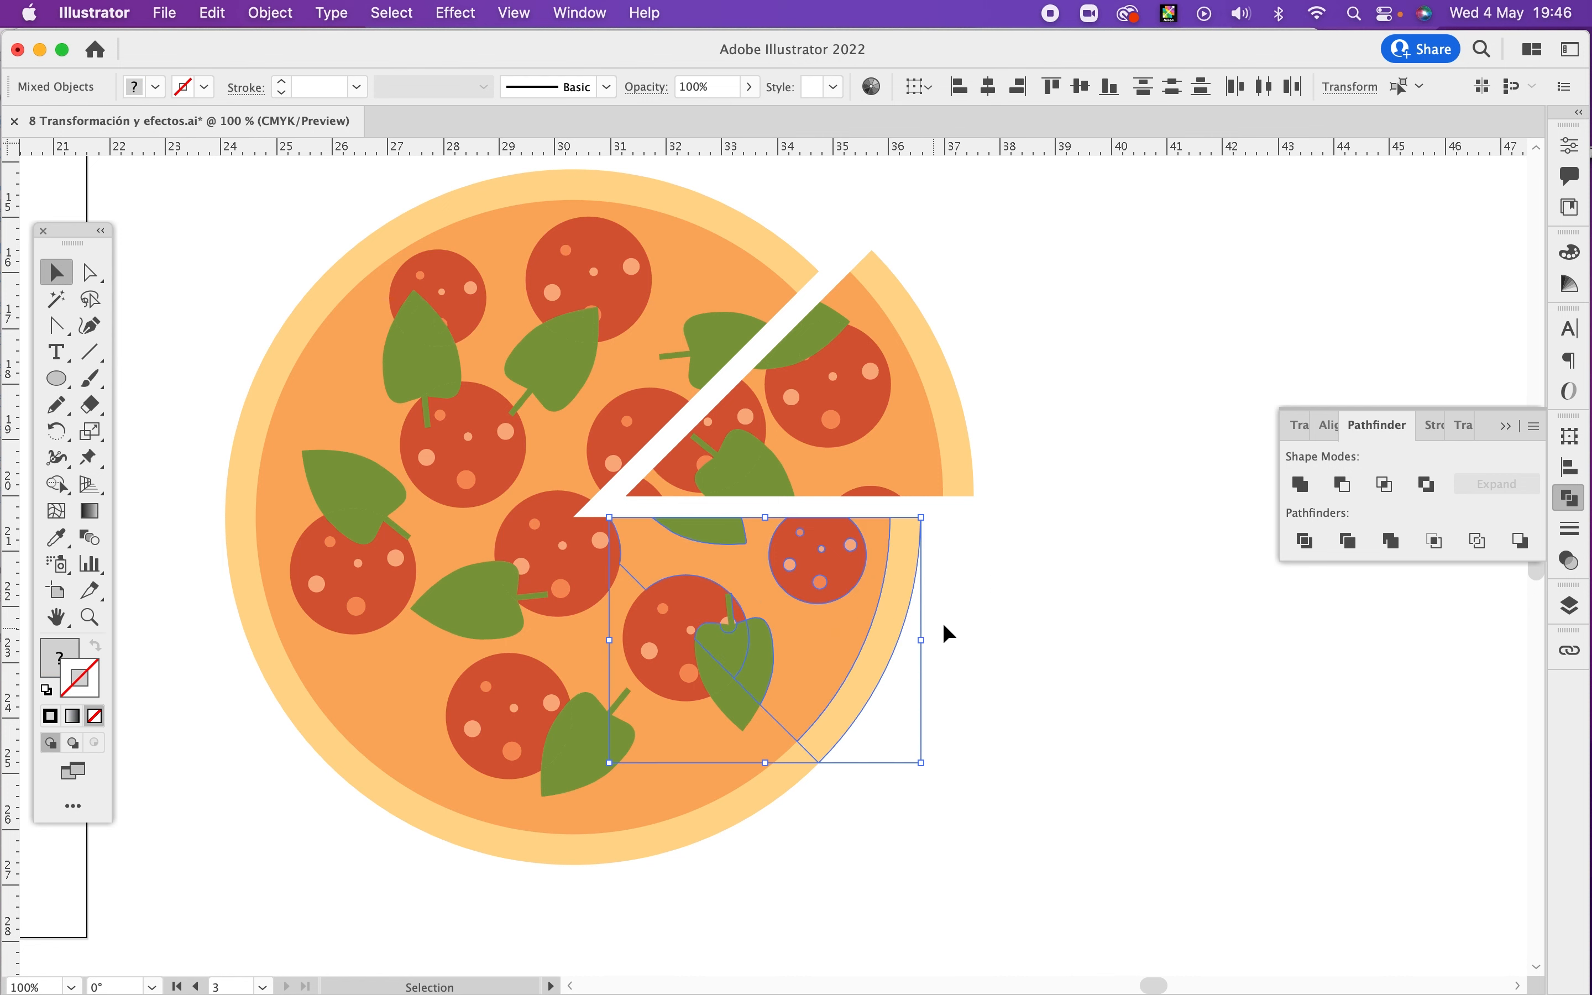
left_click(1076, 652)
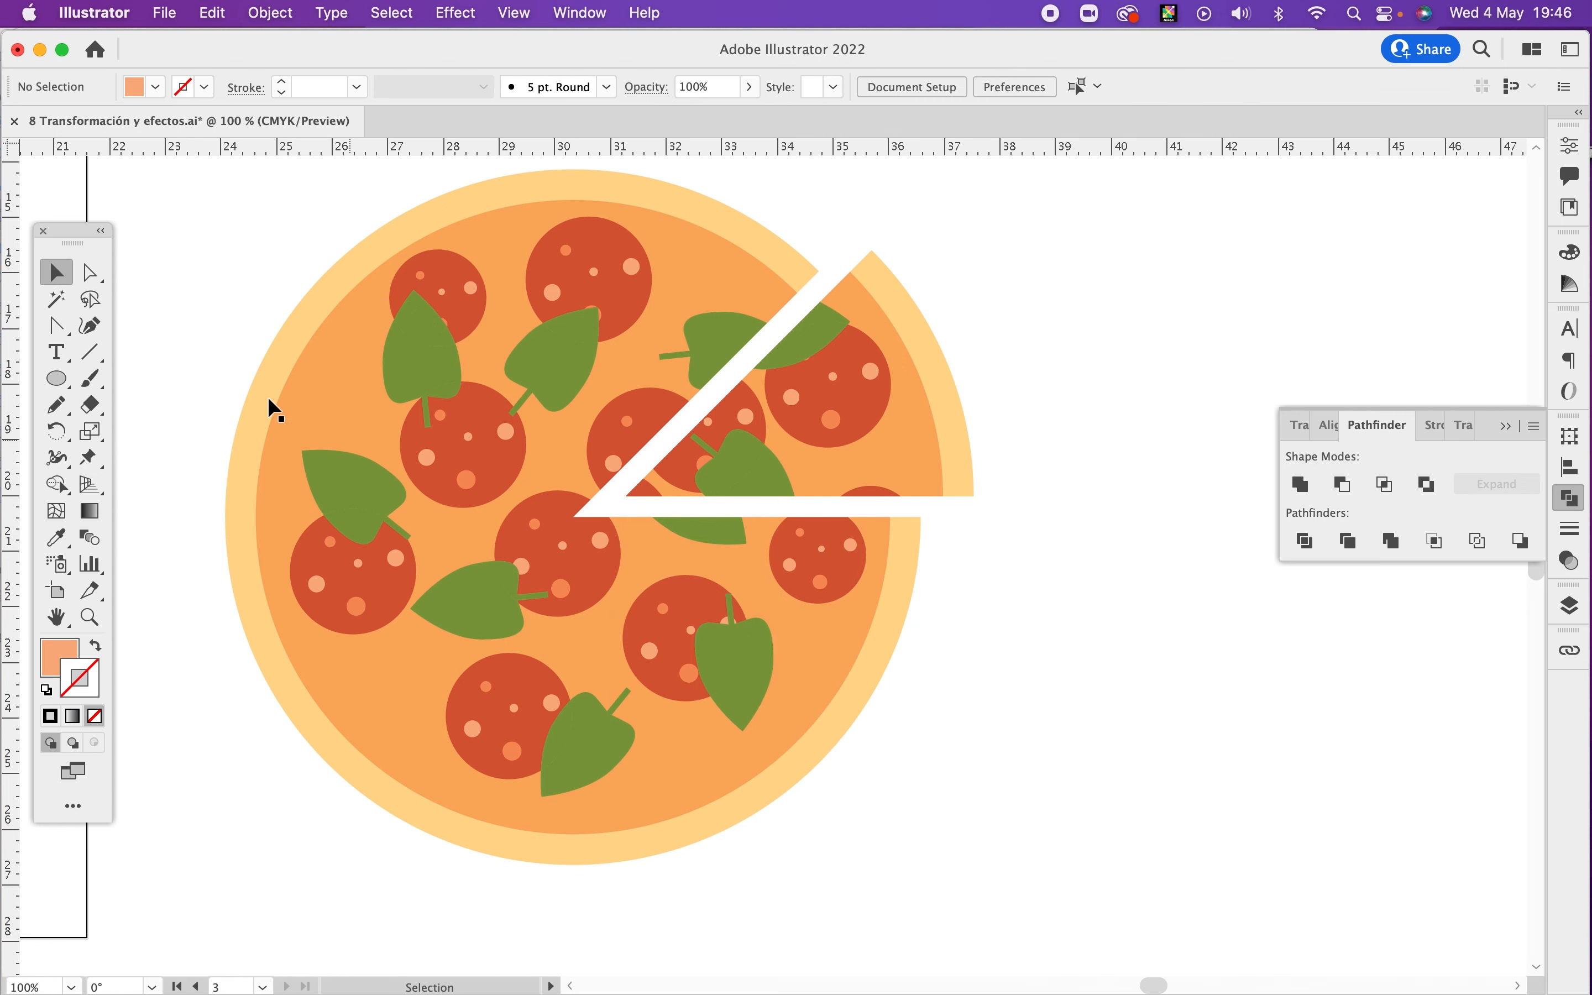
Step: Lasso-select the pieces of the slice below the horizontal cut, try moving them outward and undo the move
left_click(90, 304)
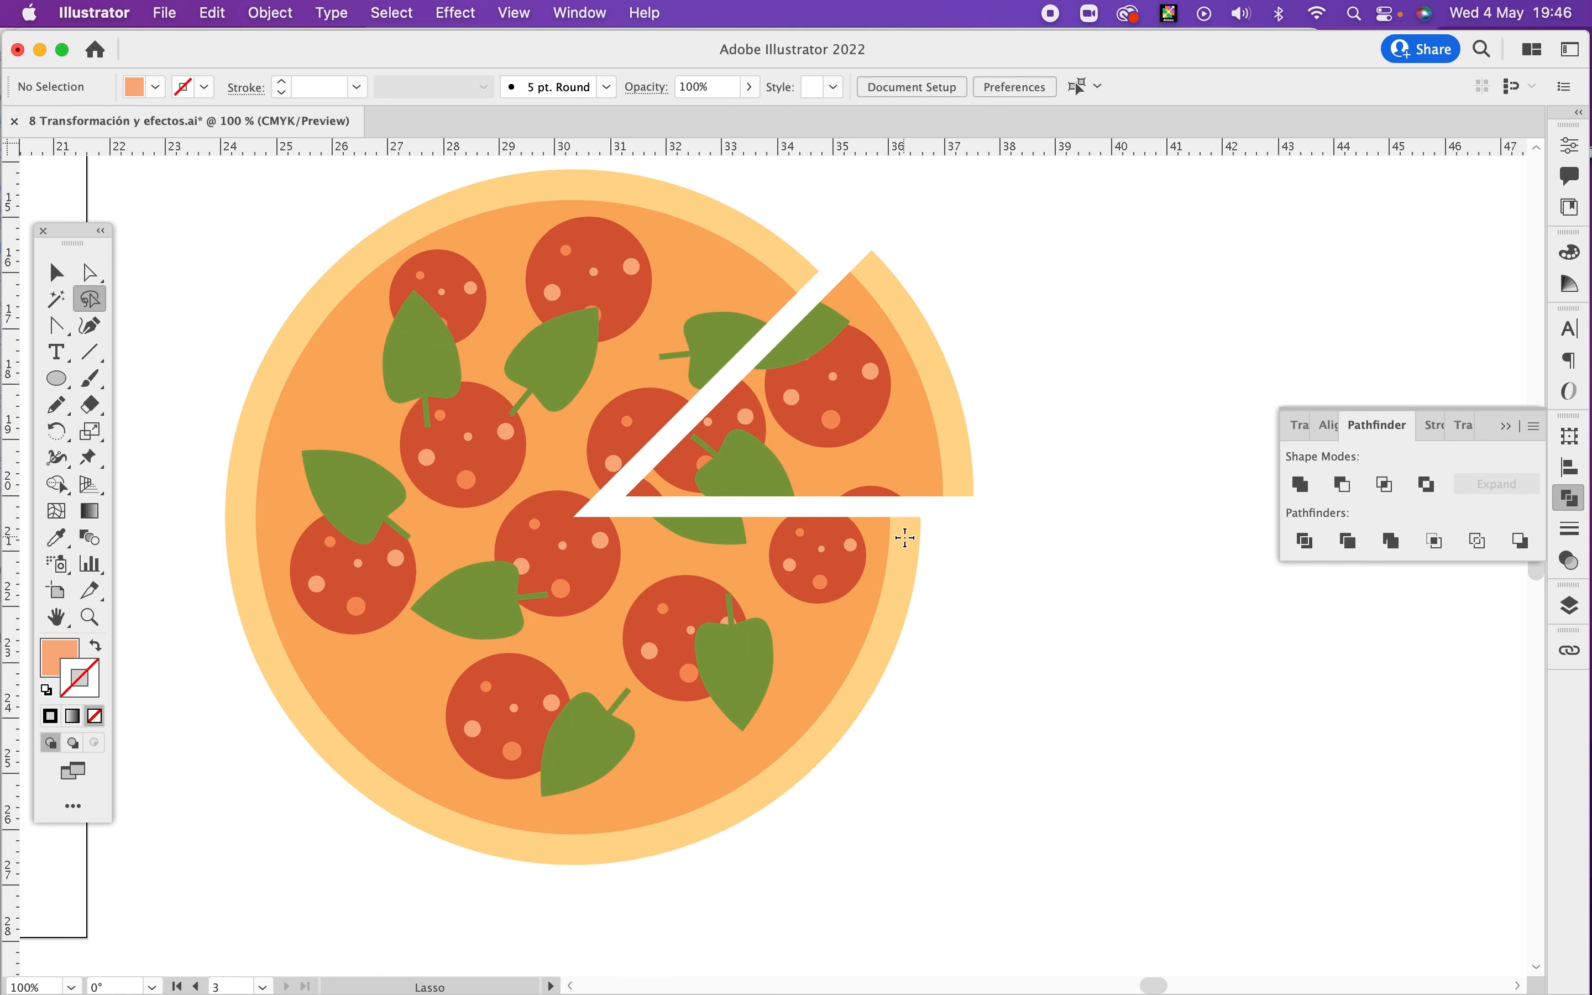
mouse_move(958, 510)
left_mouse_down()
mouse_move(595, 517)
mouse_move(606, 546)
mouse_move(810, 666)
mouse_move(945, 540)
mouse_move(980, 546)
mouse_move(954, 511)
mouse_move(588, 511)
mouse_move(657, 595)
mouse_move(882, 767)
mouse_move(989, 547)
mouse_move(1006, 573)
left_mouse_up()
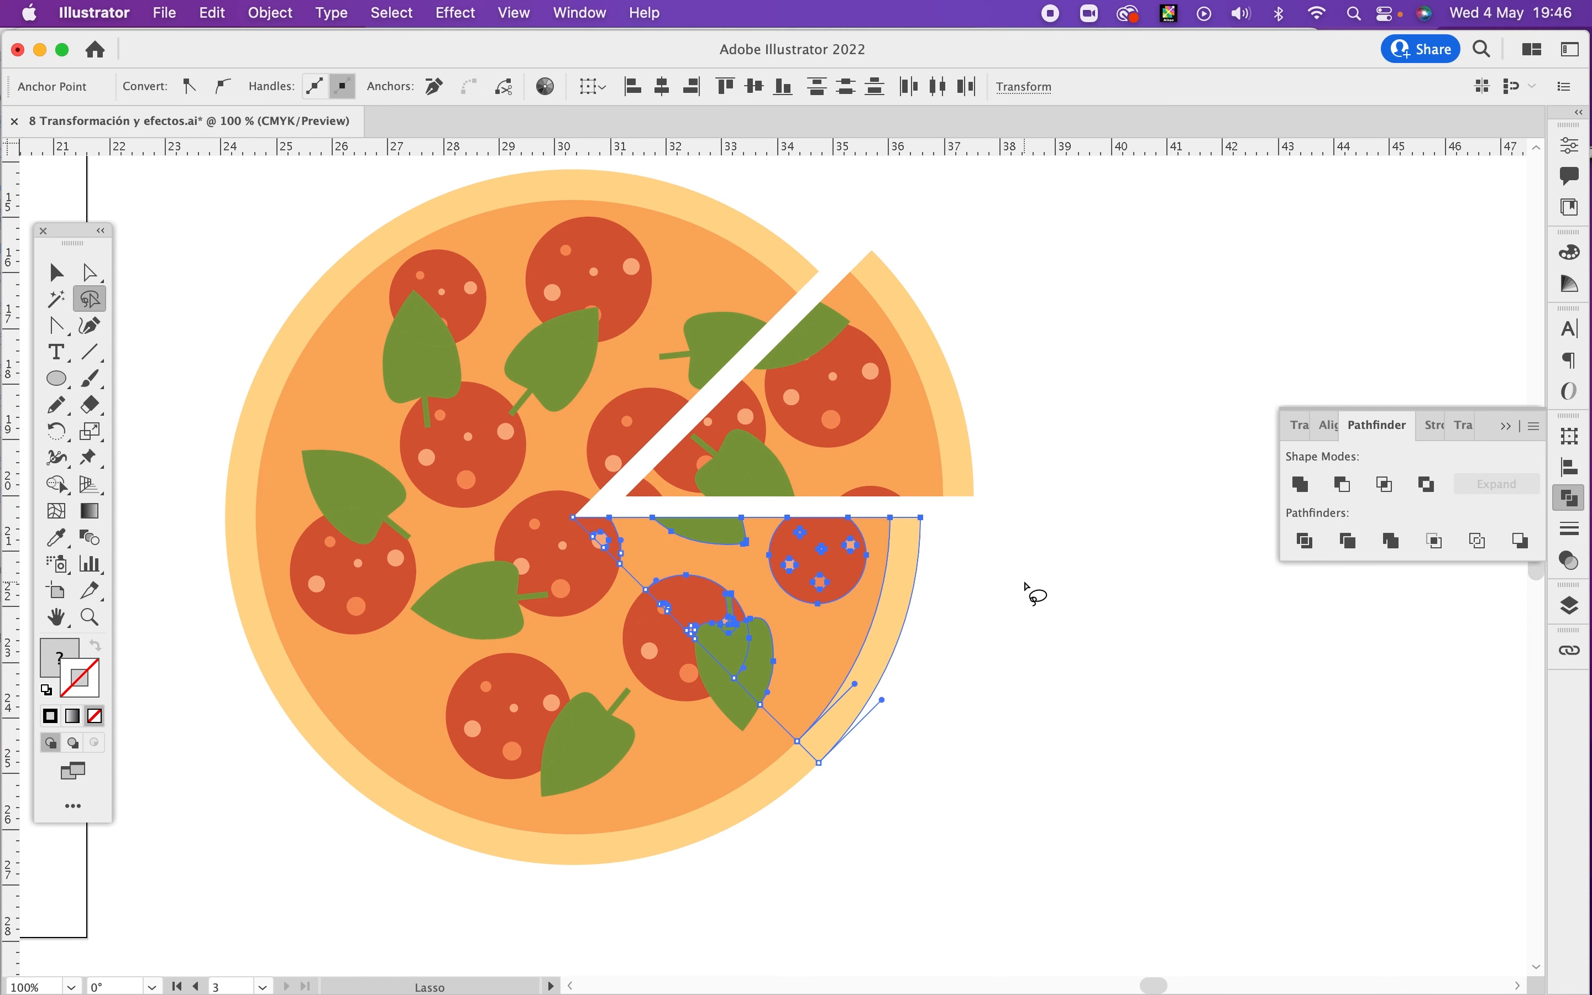
key("v")
left_click(845, 583)
left_click_drag(845, 583, 933, 615)
key("super+z")
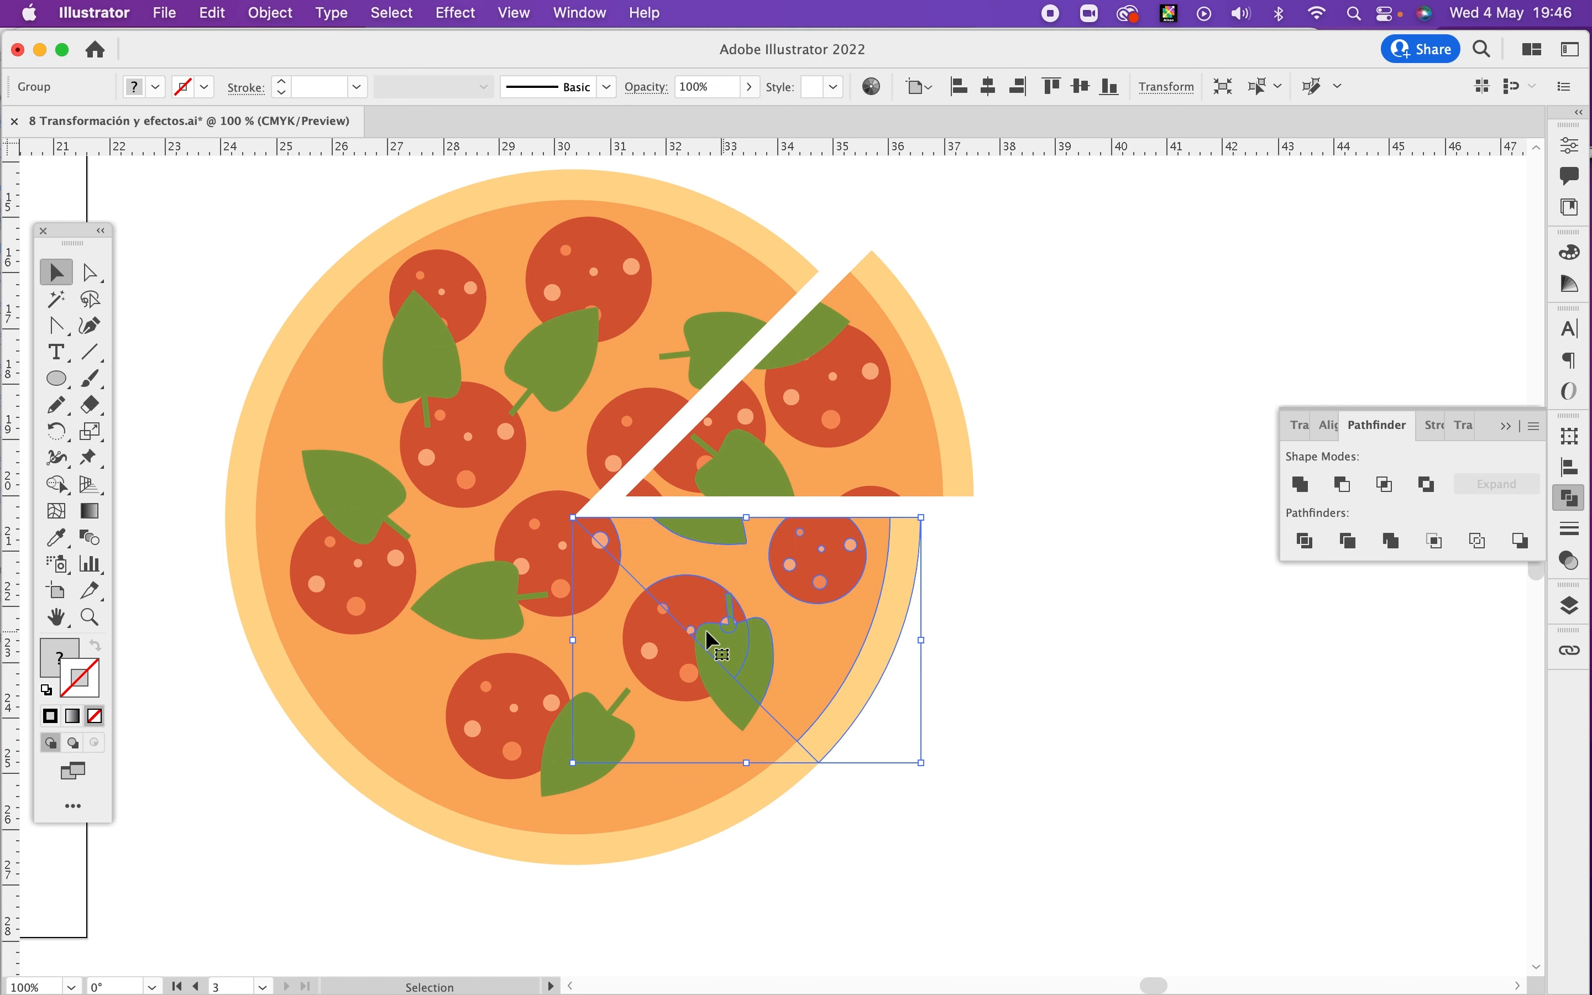
Step: Ungroup the slice pieces and refine their selection around the leaf and pepperoni along the lower diagonal cut
left_click_drag(706, 622, 689, 629)
left_click_drag(801, 570, 824, 573)
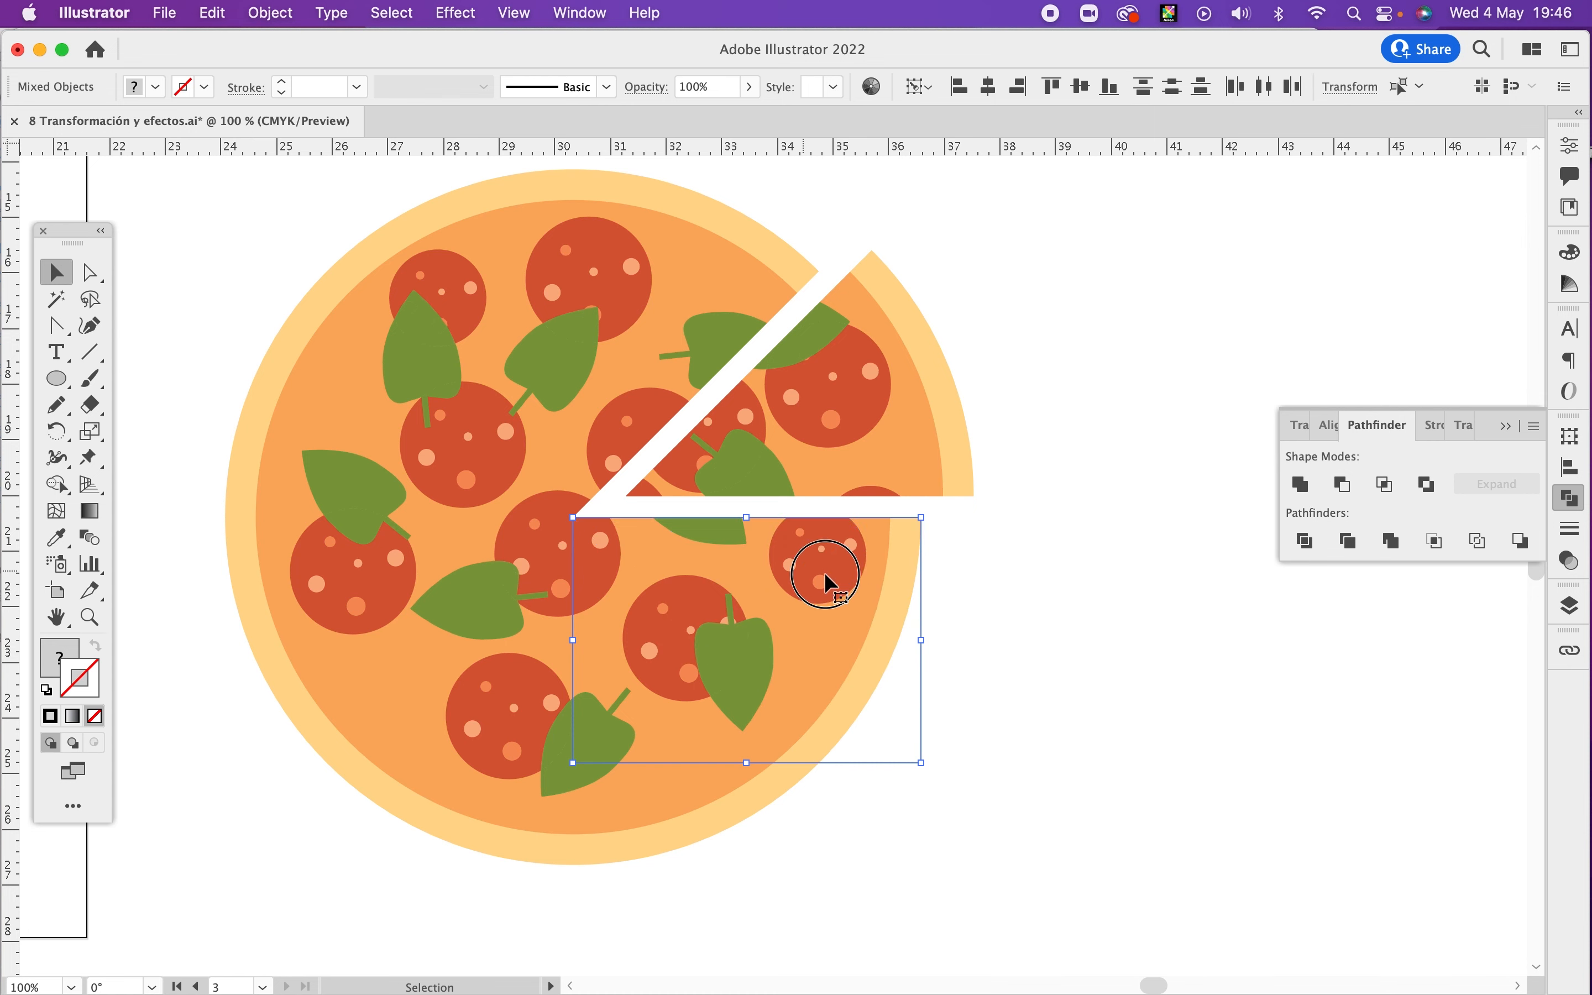
double_click(824, 573)
double_click(983, 564)
left_click_drag(975, 531, 690, 632)
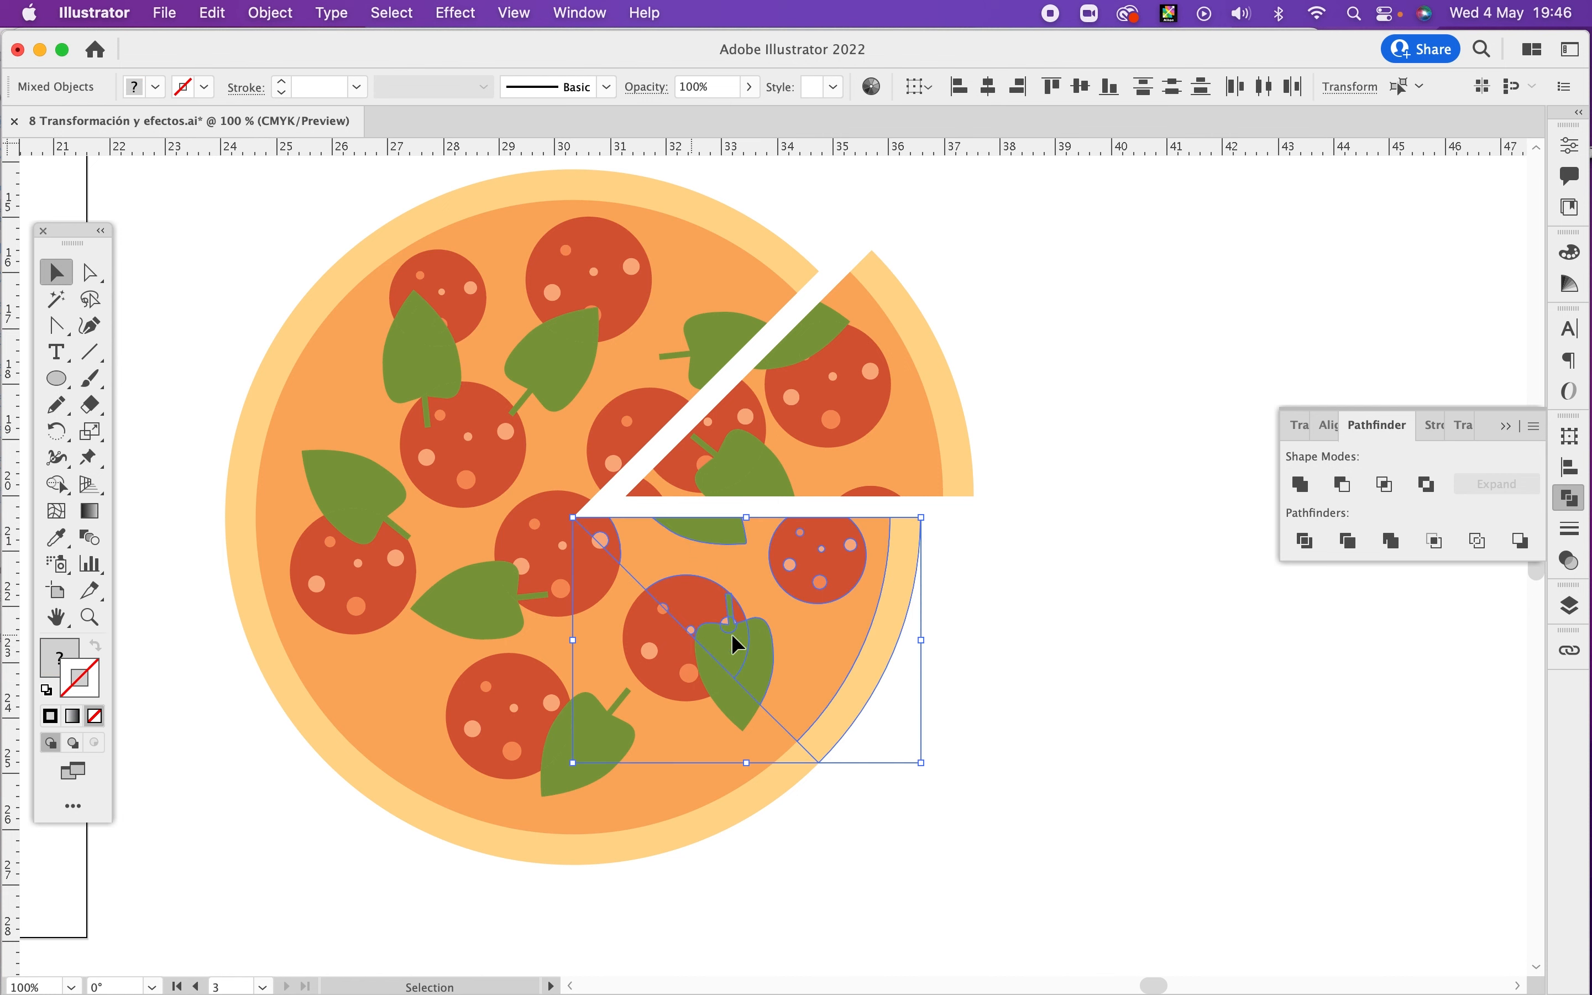
Step: Group the selected pieces of the slice below the horizontal cut and move the slice slightly right and up, away from the pizza
key("super+g")
mouse_move(816, 561)
left_mouse_down()
mouse_move(858, 573)
mouse_move(841, 550)
left_mouse_up()
left_click(1086, 493)
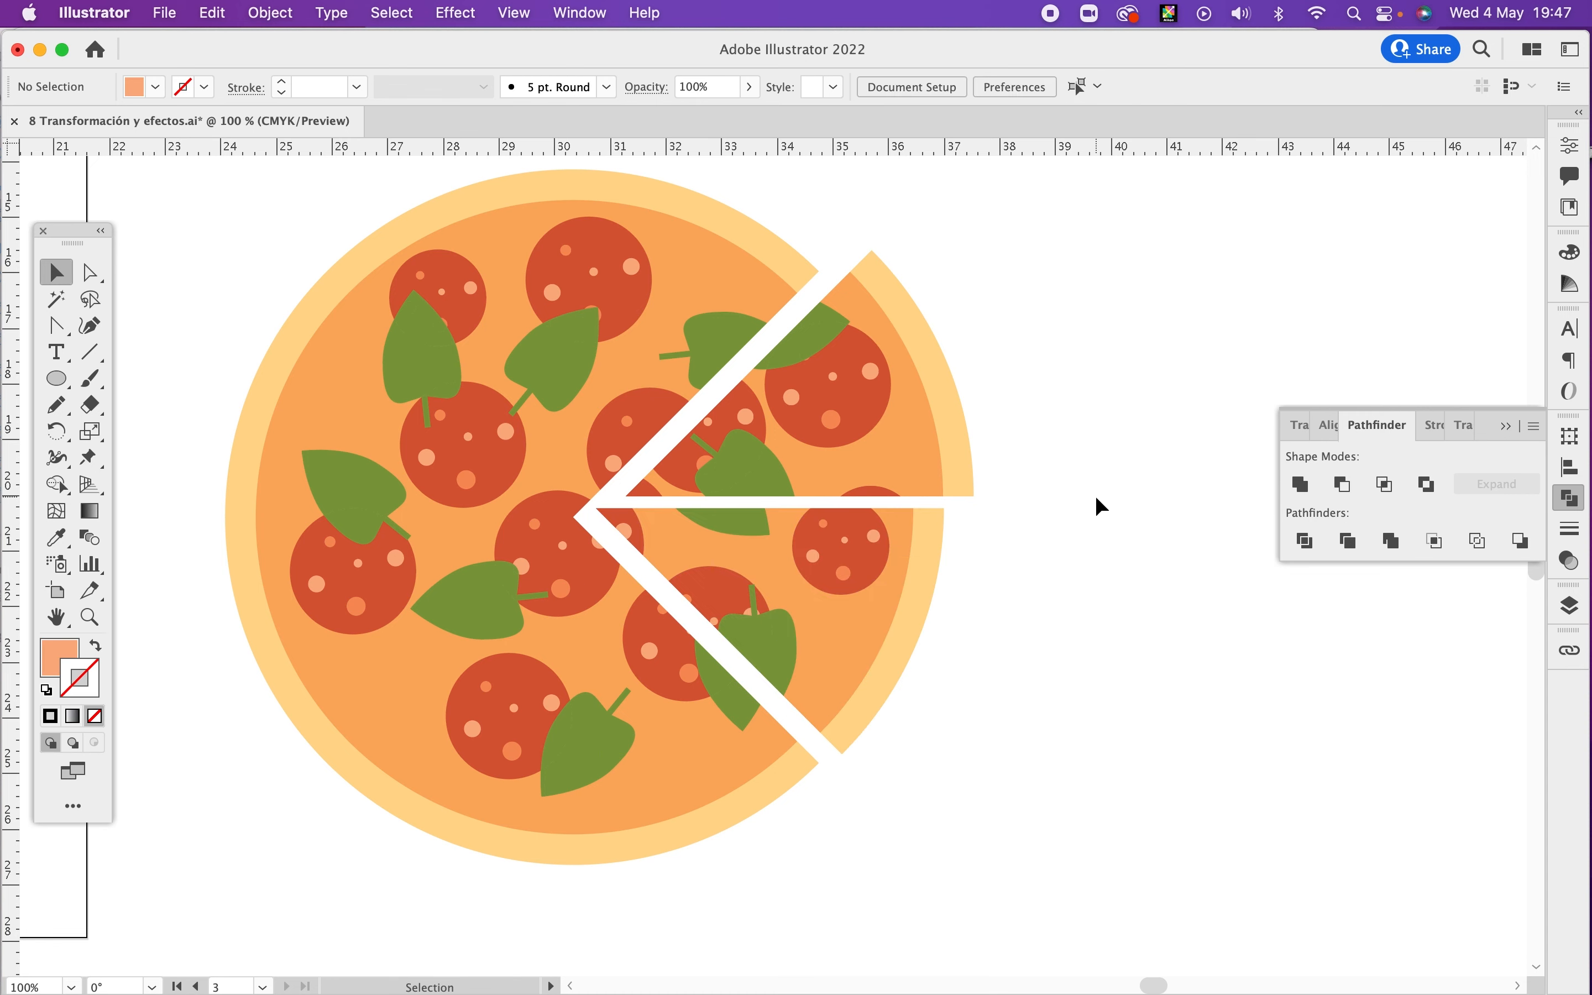
Step: Review the sliced pizza together with the original illustration and the other transformation exercise artboards at 25% zoom
left_click(775, 506, "alt+super")
left_click(769, 507, "alt+super")
left_click(746, 513, "alt+super")
left_click_drag(764, 547, 1030, 549)
left_click_drag(723, 599, 1130, 743)
left_click(925, 630, "alt+super")
left_click(924, 614, "alt+super")
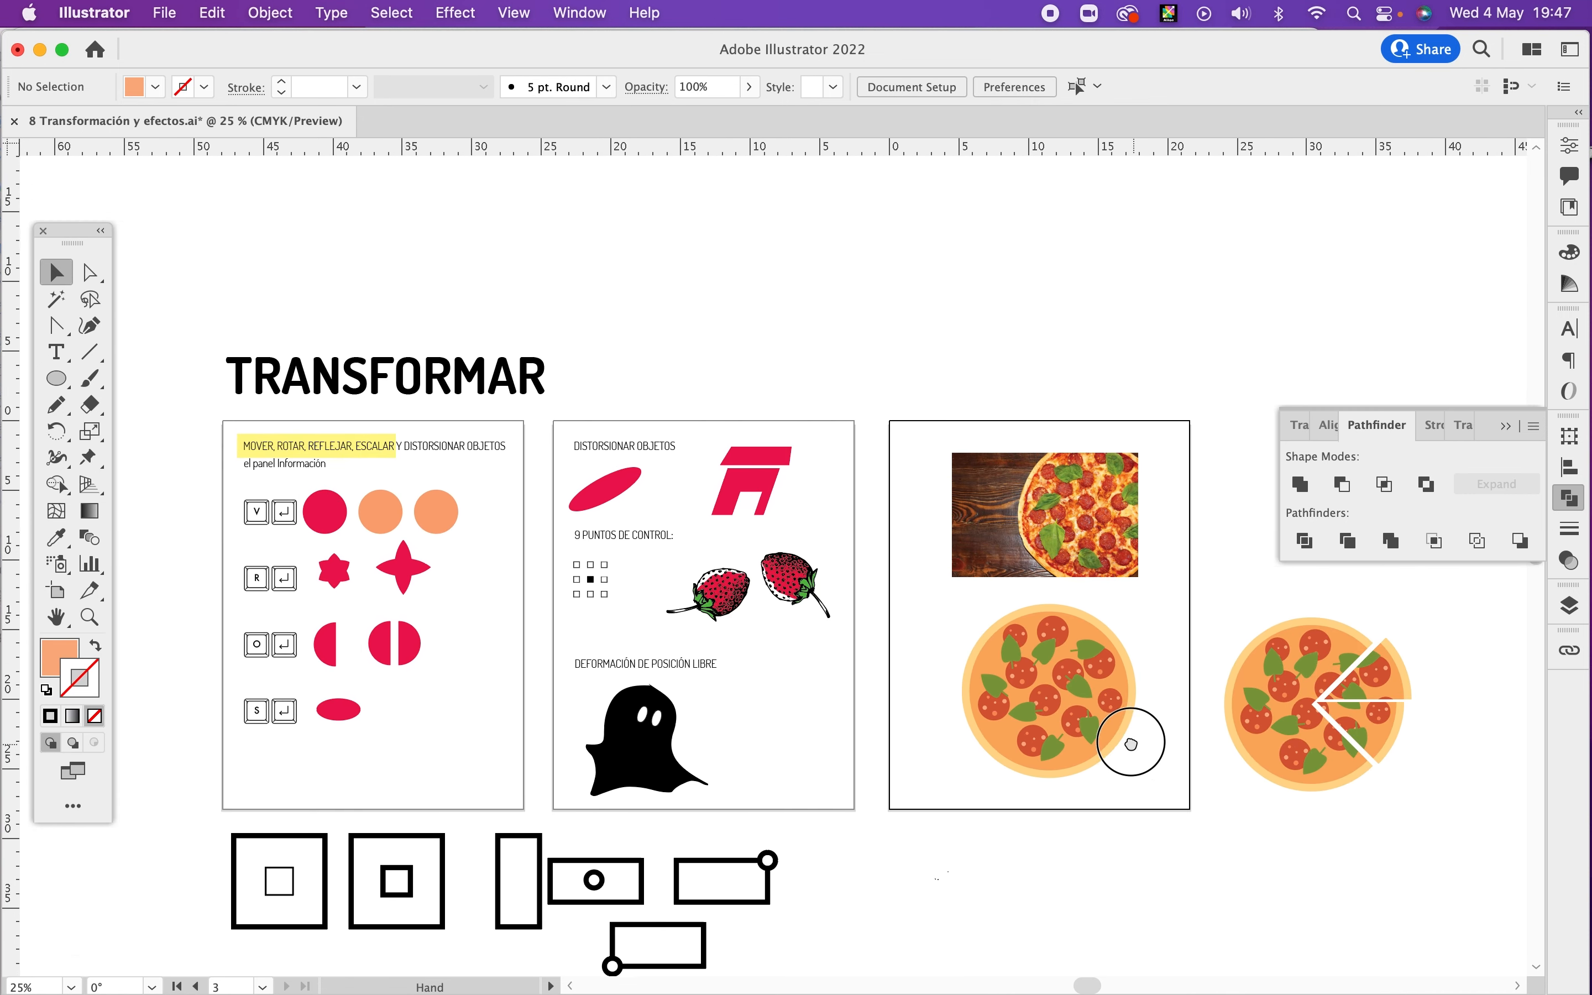